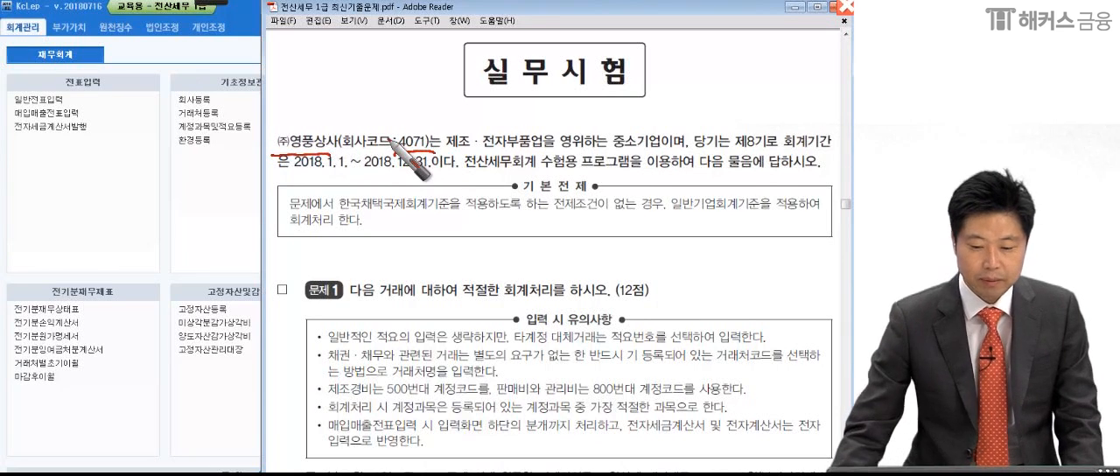
# - Switch to KcLep and change the working company to 4071 (주)영풍상사
pyautogui.click(228, 198)
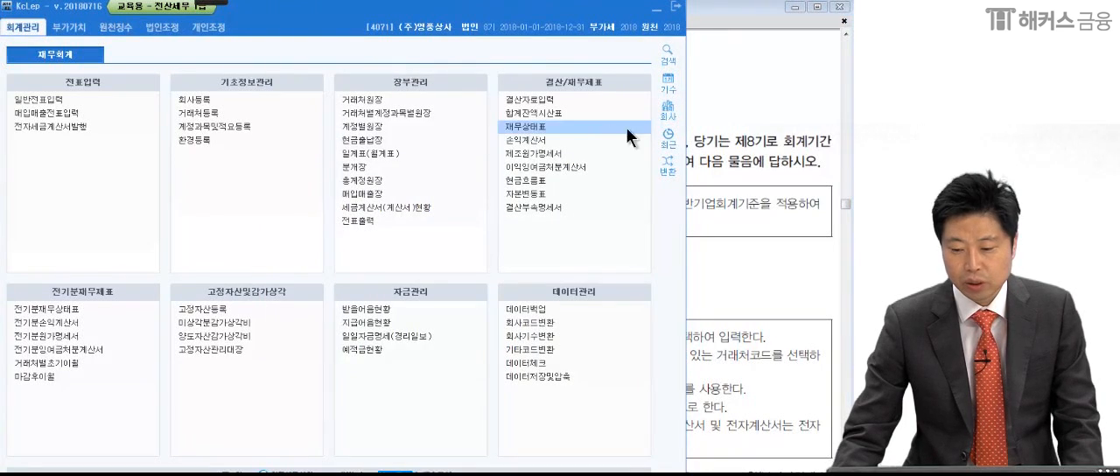
pyautogui.click(667, 110)
pyautogui.scroll(-2, 304, 264)
pyautogui.click(210, 313)
pyautogui.scroll(-4, 212, 320)
pyautogui.scroll(4, 217, 331)
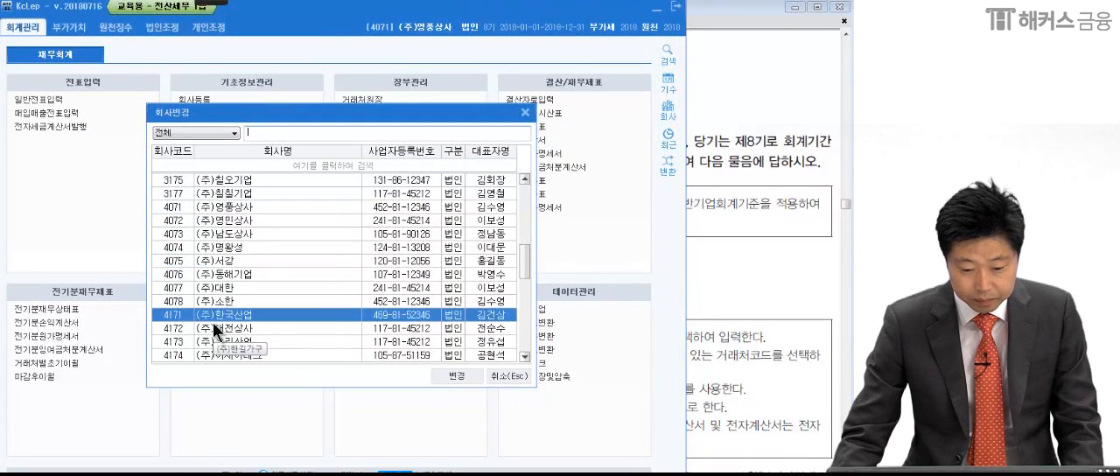
pyautogui.click(210, 207)
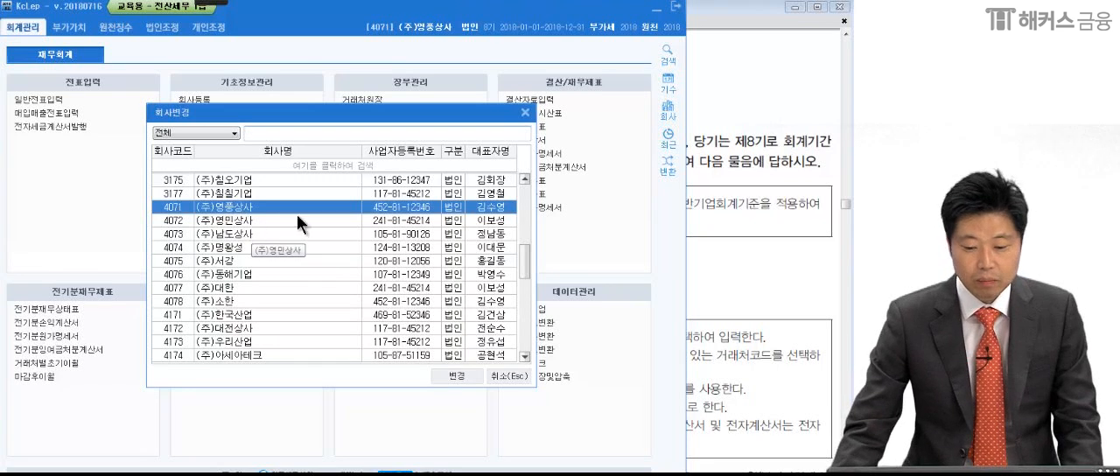
pyautogui.click(461, 375)
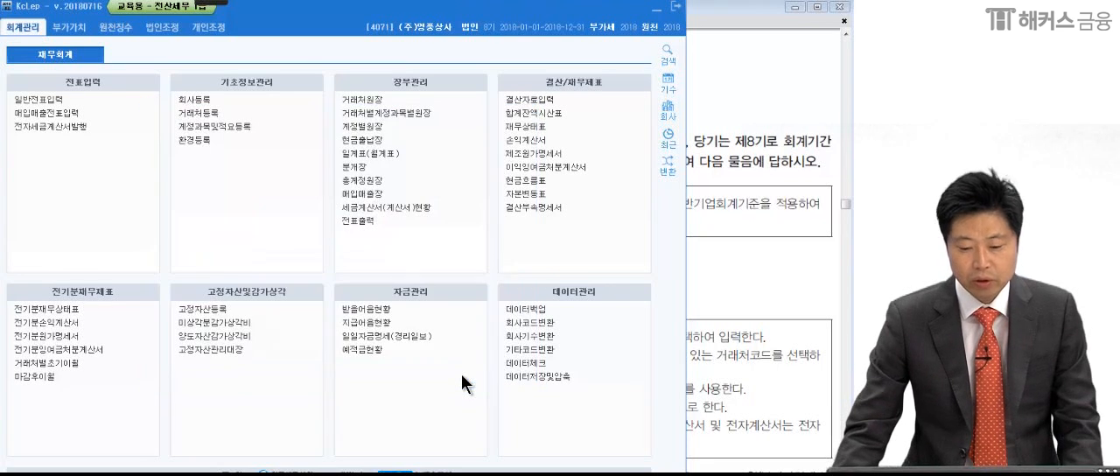
# - Switch to the exam PDF in Adobe Reader and review transactions (1) to (3) of 문제 1
pyautogui.click(726, 349)
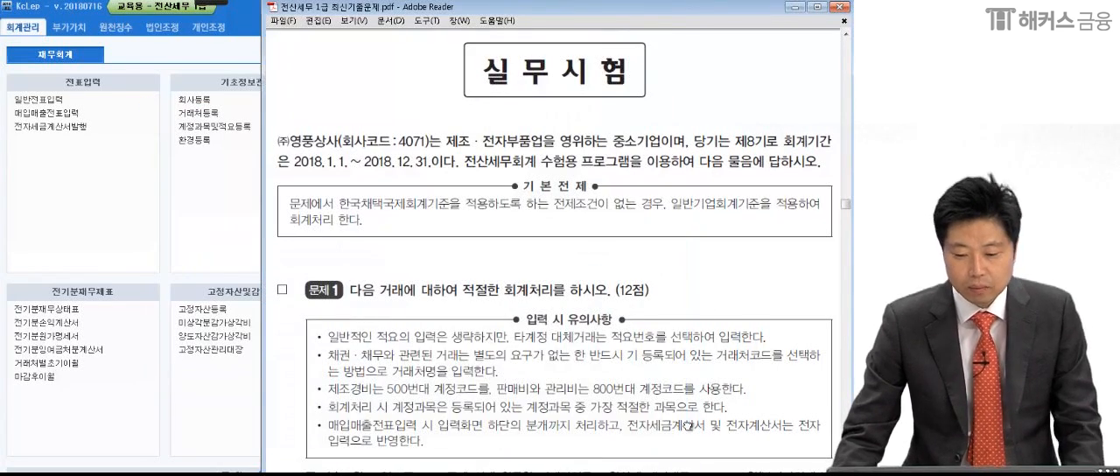
pyautogui.scroll(-1, 687, 384)
pyautogui.scroll(-5, 685, 384)
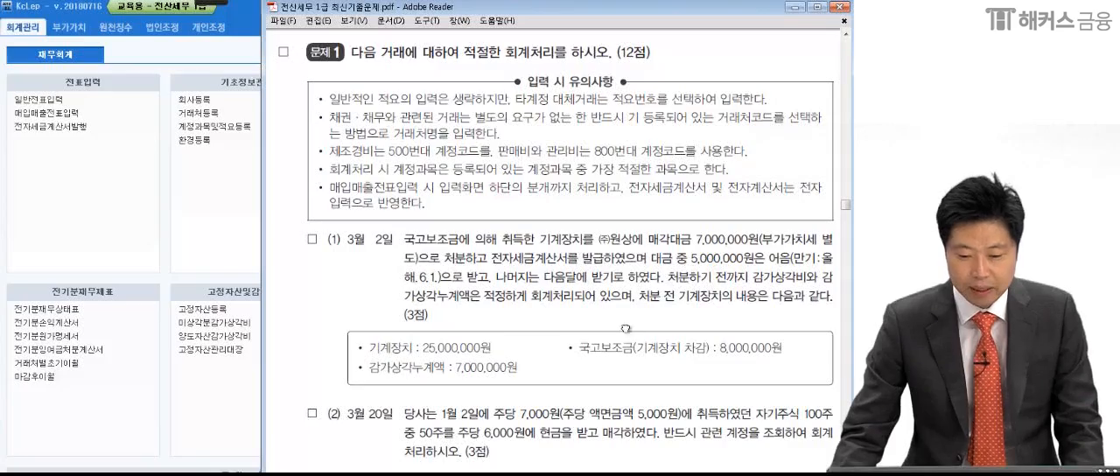
pyautogui.scroll(-5, 626, 329)
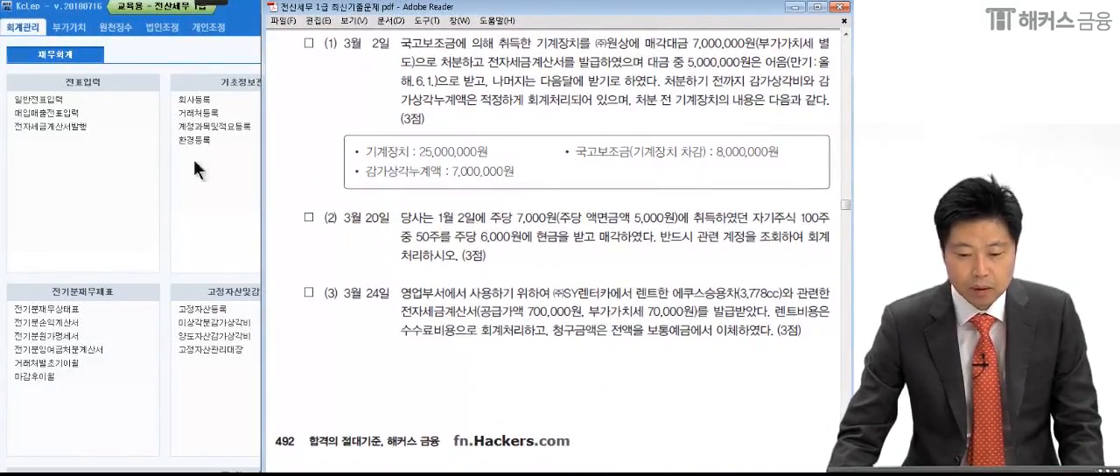
# - Mark the phrases of transaction (1) with the screen pen and handwrite a circled 11 over the KcLep menu
pyautogui.moveTo(202, 3)
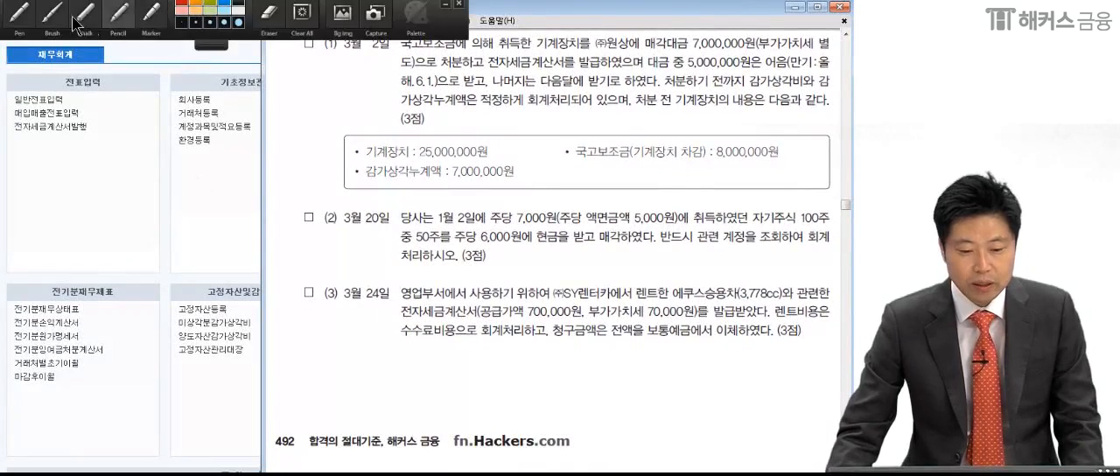
pyautogui.click(11, 16)
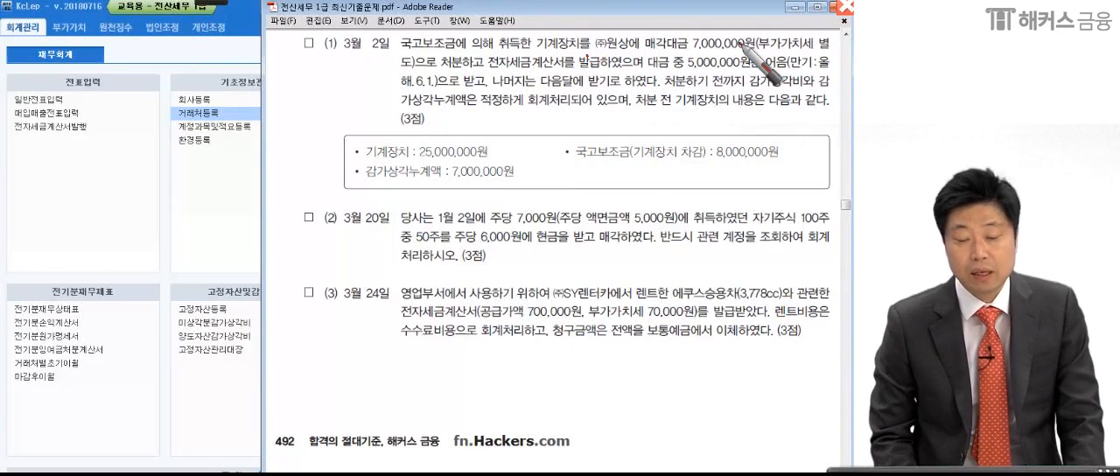
pyautogui.click(483, 70)
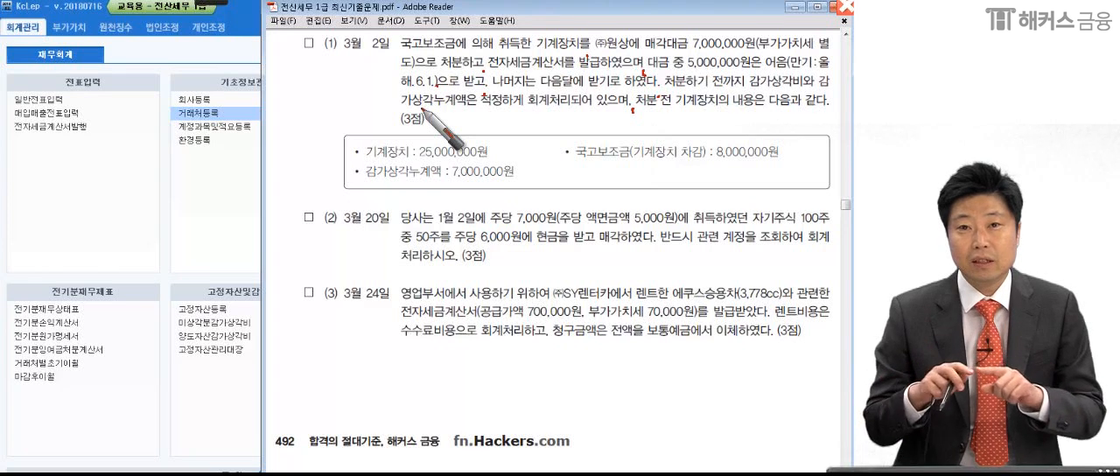
pyautogui.click(813, 46)
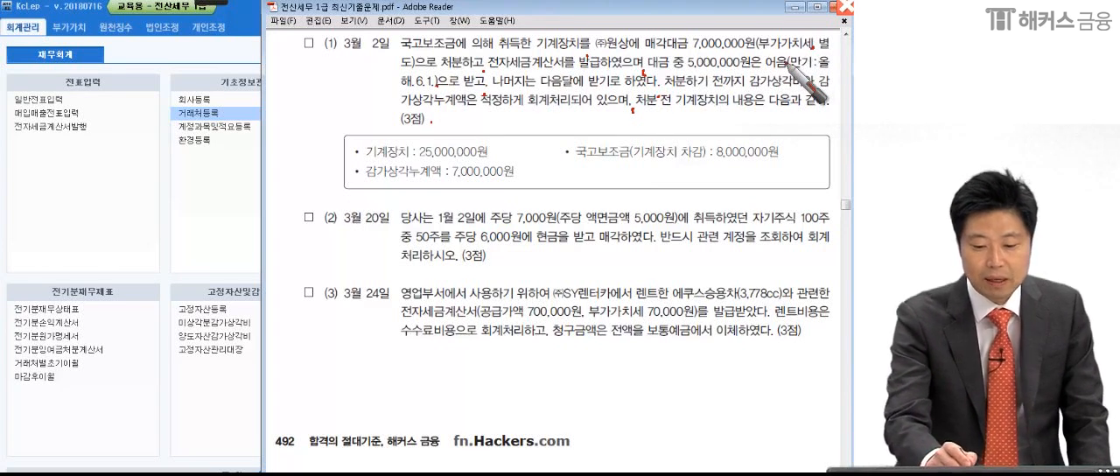
pyautogui.moveTo(157, 172)
pyautogui.mouseDown()
pyautogui.moveTo(184, 200)
pyautogui.moveTo(140, 162)
pyautogui.moveTo(179, 256)
pyautogui.mouseUp()
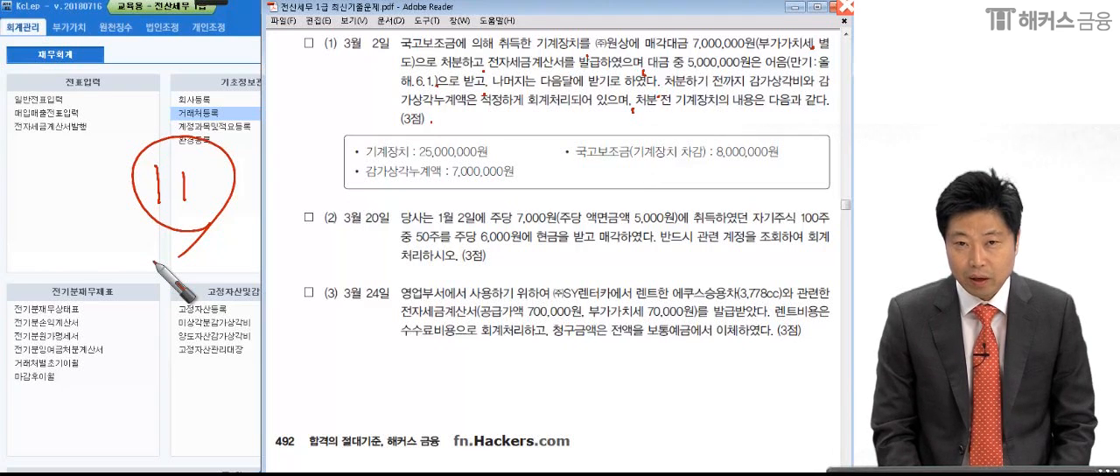
# - Underline 기계장치 and 국고보조금 in transaction (1), plus the amounts 25,000,000원, 8,000,000원 and 7,000,000원 in its box
pyautogui.moveTo(536, 53); pyautogui.dragTo(592, 52)
pyautogui.moveTo(566, 155); pyautogui.dragTo(628, 162)
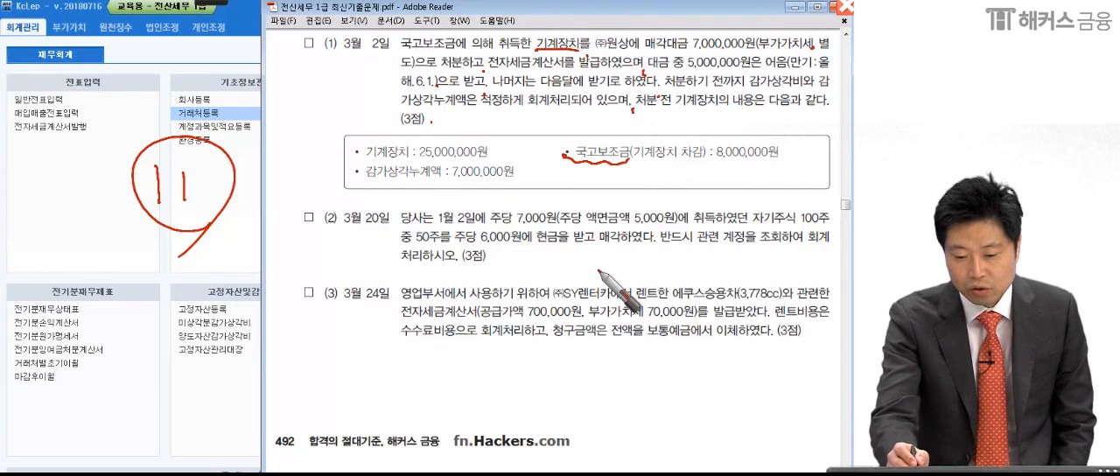
pyautogui.moveTo(420, 162); pyautogui.dragTo(496, 163)
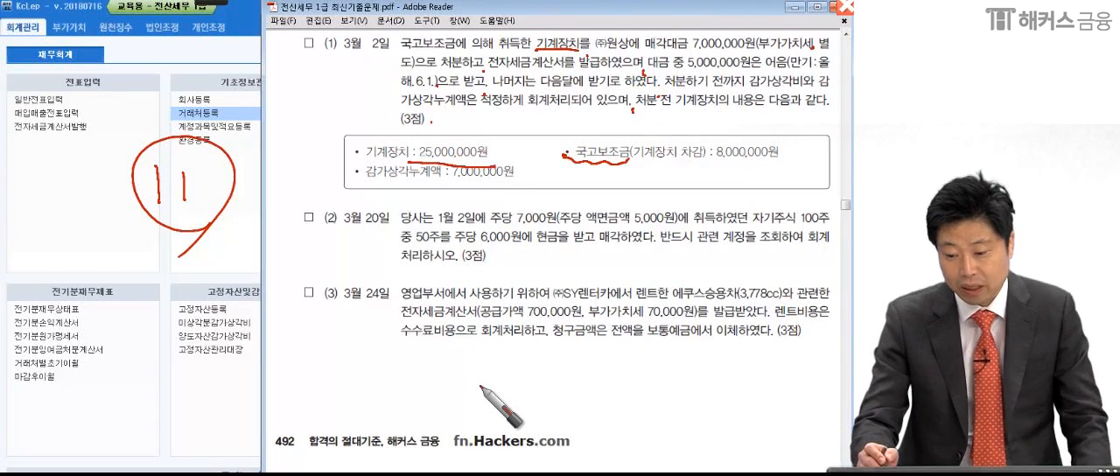
pyautogui.moveTo(710, 160); pyautogui.dragTo(796, 165)
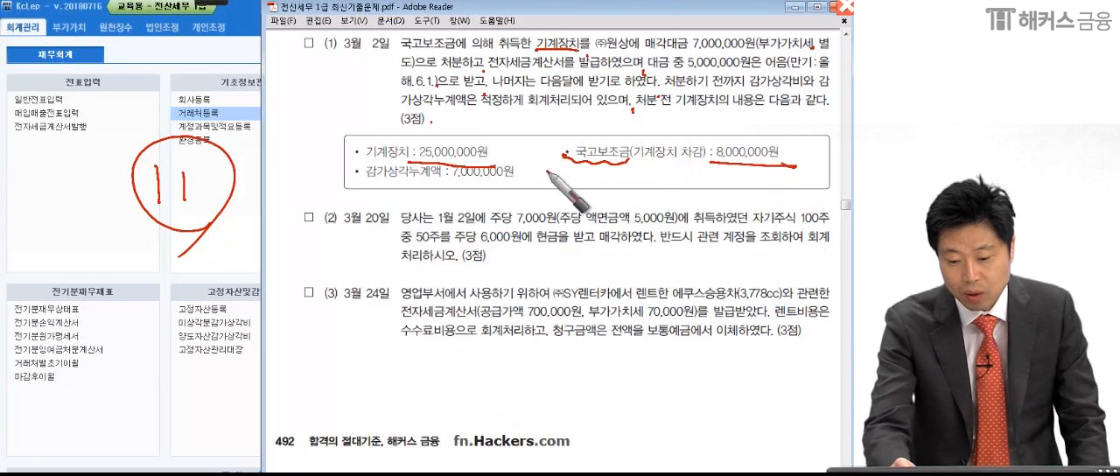
pyautogui.moveTo(439, 183); pyautogui.dragTo(528, 188)
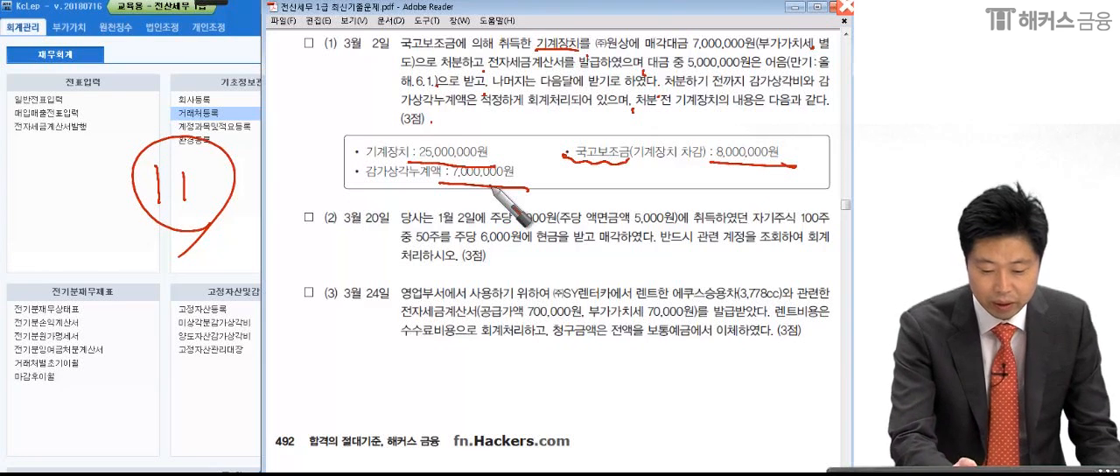
# - Circle the 7,000,000원 sale price and handwrite the disposal calculation as 7M, 10M and a double-underlined △3M
pyautogui.moveTo(139, 291); pyautogui.dragTo(129, 312)
pyautogui.moveTo(153, 293); pyautogui.dragTo(180, 312)
pyautogui.moveTo(194, 286); pyautogui.dragTo(231, 322)
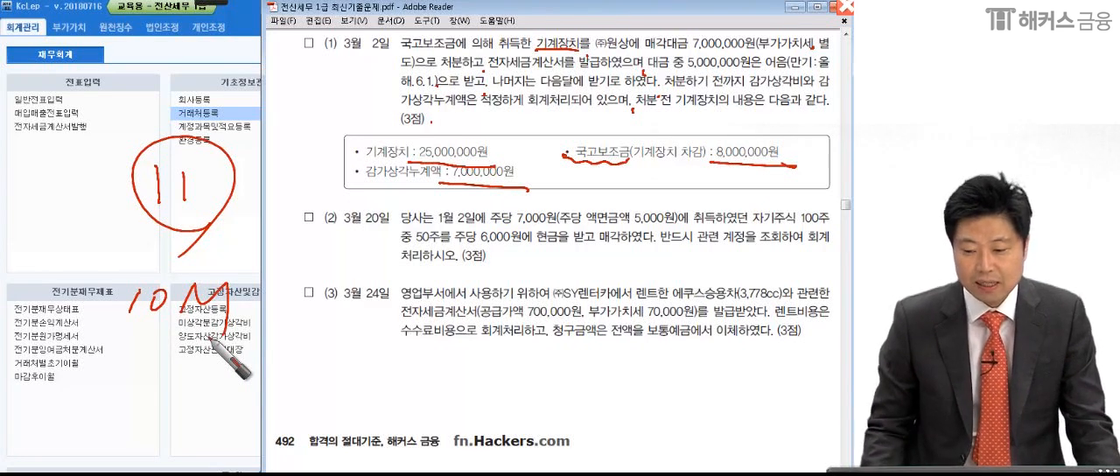
pyautogui.moveTo(737, 51); pyautogui.dragTo(765, 43)
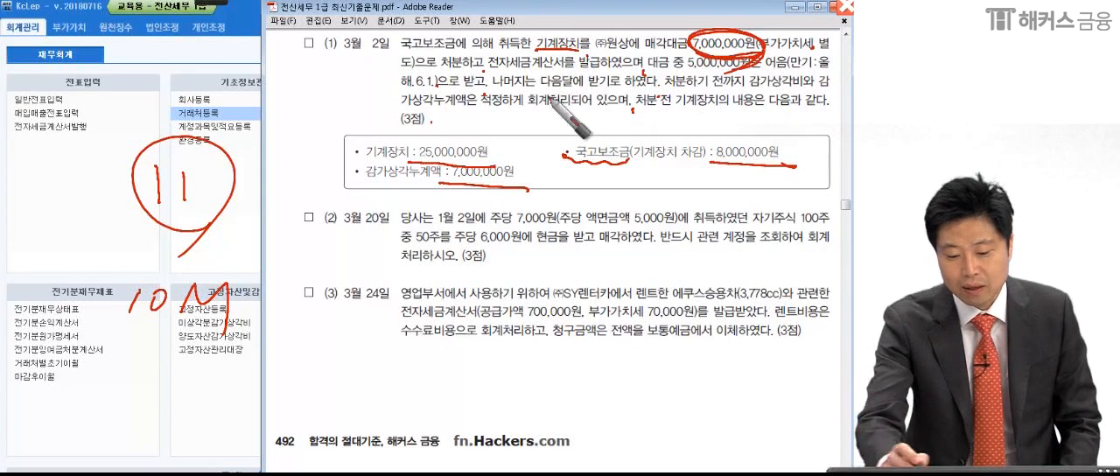
pyautogui.moveTo(152, 234); pyautogui.dragTo(149, 247)
pyautogui.moveTo(151, 237)
pyautogui.mouseDown()
pyautogui.moveTo(165, 235)
pyautogui.moveTo(155, 267)
pyautogui.mouseUp()
pyautogui.moveTo(200, 231); pyautogui.dragTo(223, 260)
pyautogui.moveTo(98, 335); pyautogui.dragTo(263, 339)
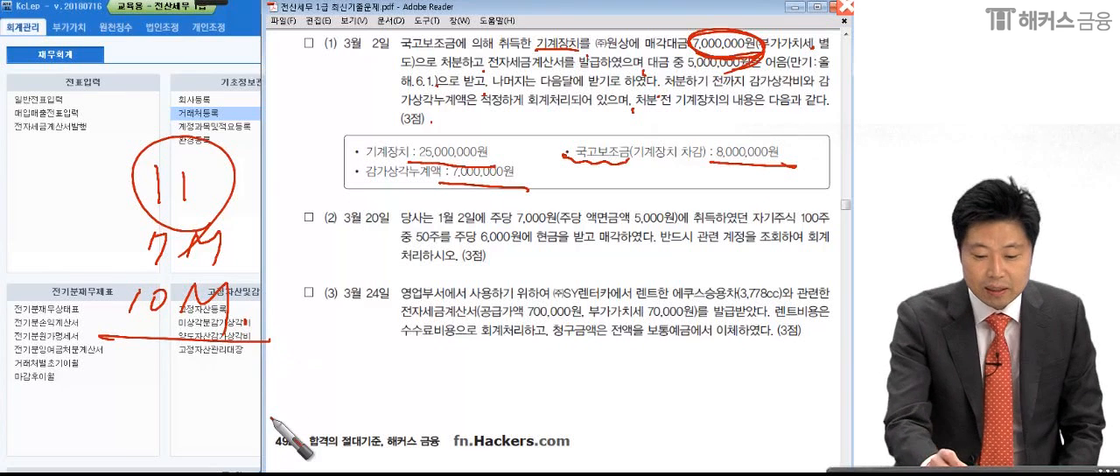
pyautogui.click(239, 256)
pyautogui.moveTo(116, 372)
pyautogui.mouseDown()
pyautogui.moveTo(124, 385)
pyautogui.moveTo(155, 383)
pyautogui.moveTo(210, 354)
pyautogui.moveTo(238, 364)
pyautogui.moveTo(234, 394)
pyautogui.mouseUp()
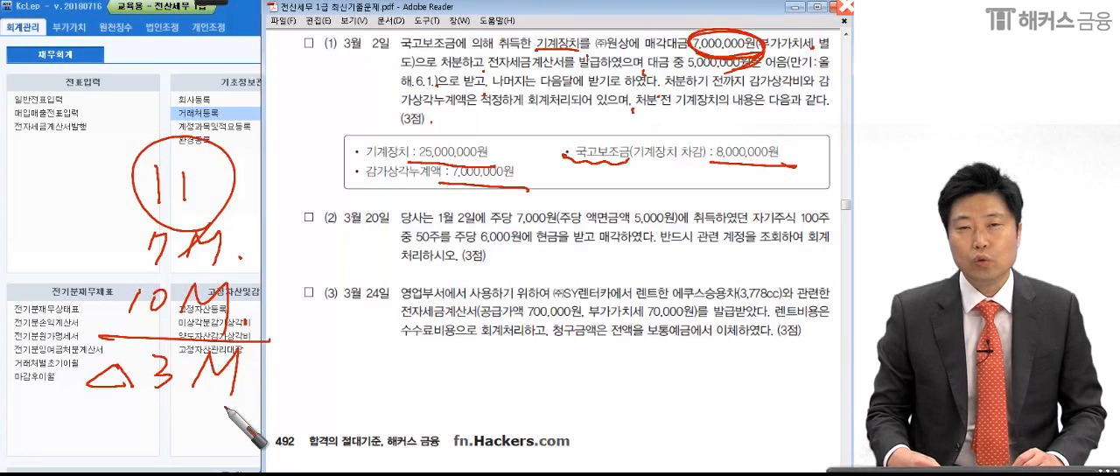
pyautogui.moveTo(94, 401); pyautogui.dragTo(255, 401)
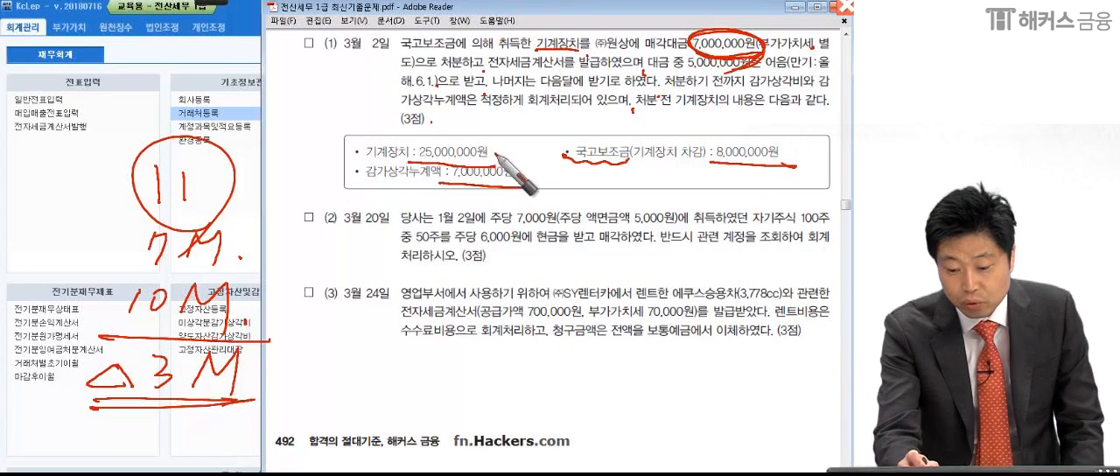
# - Highlight 어음 in transaction (1), handwrite a circled 미수금 below it, and clear all pen annotations
pyautogui.moveTo(754, 75); pyautogui.dragTo(790, 78)
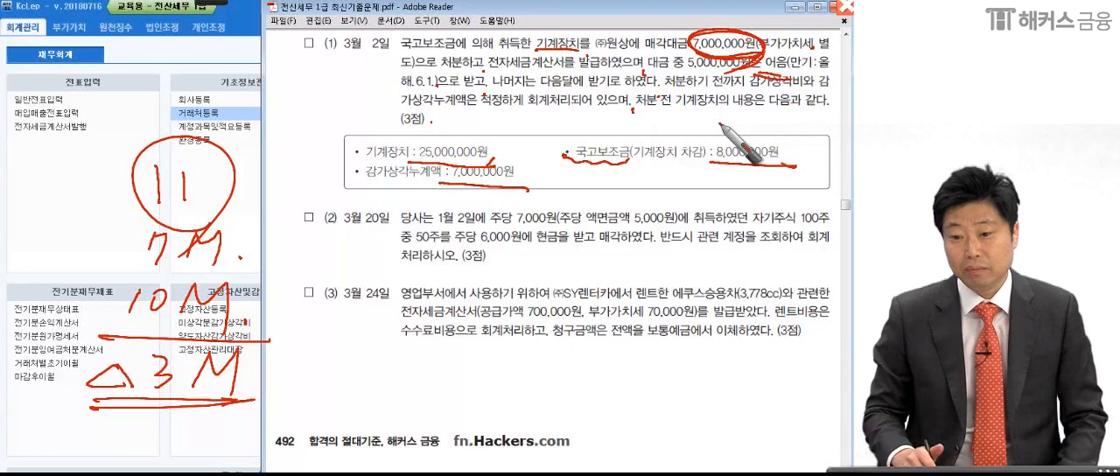
pyautogui.moveTo(758, 59)
pyautogui.mouseDown()
pyautogui.moveTo(783, 47)
pyautogui.moveTo(772, 74)
pyautogui.mouseUp()
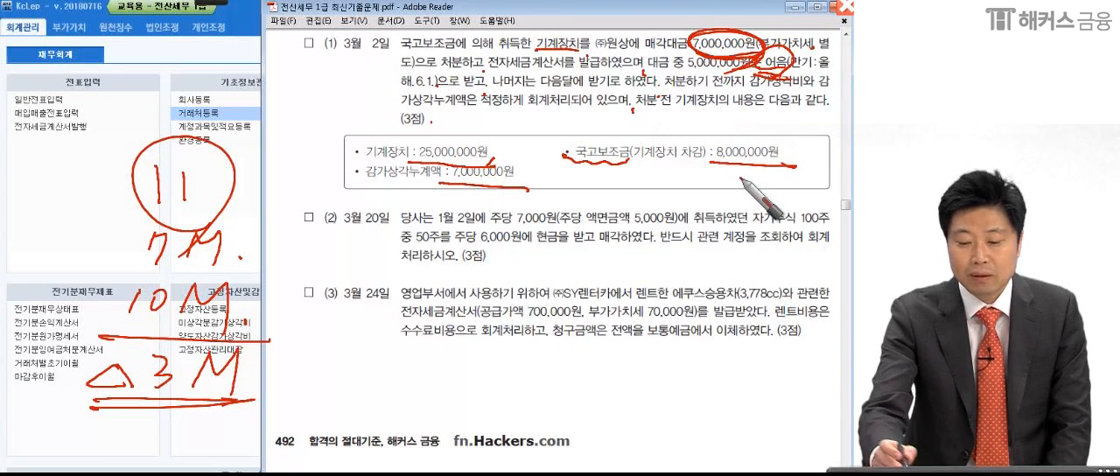
pyautogui.moveTo(529, 245); pyautogui.dragTo(531, 266)
pyautogui.moveTo(537, 250); pyautogui.dragTo(550, 262)
pyautogui.moveTo(558, 229)
pyautogui.mouseDown()
pyautogui.moveTo(558, 289)
pyautogui.moveTo(623, 263)
pyautogui.moveTo(656, 267)
pyautogui.moveTo(630, 324)
pyautogui.moveTo(672, 210)
pyautogui.moveTo(595, 359)
pyautogui.mouseUp()
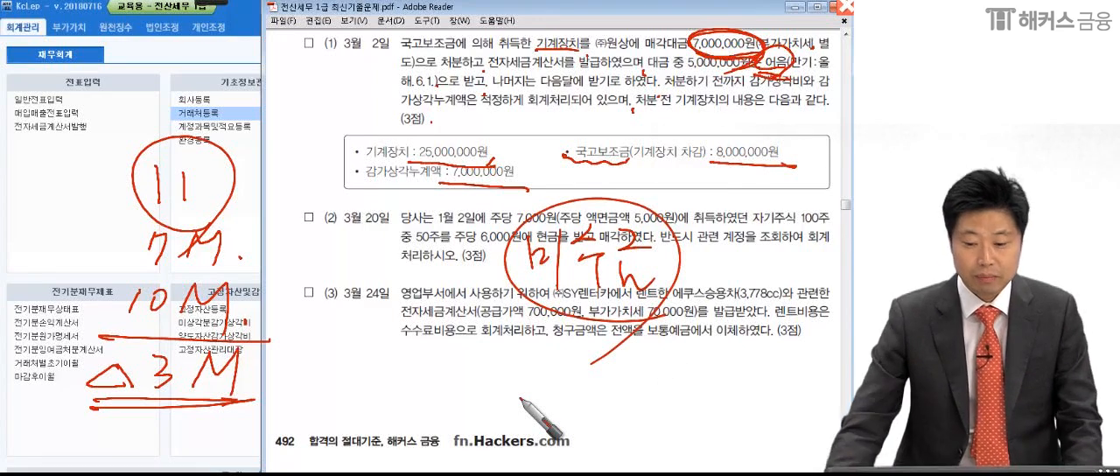
pyautogui.press('Escape')
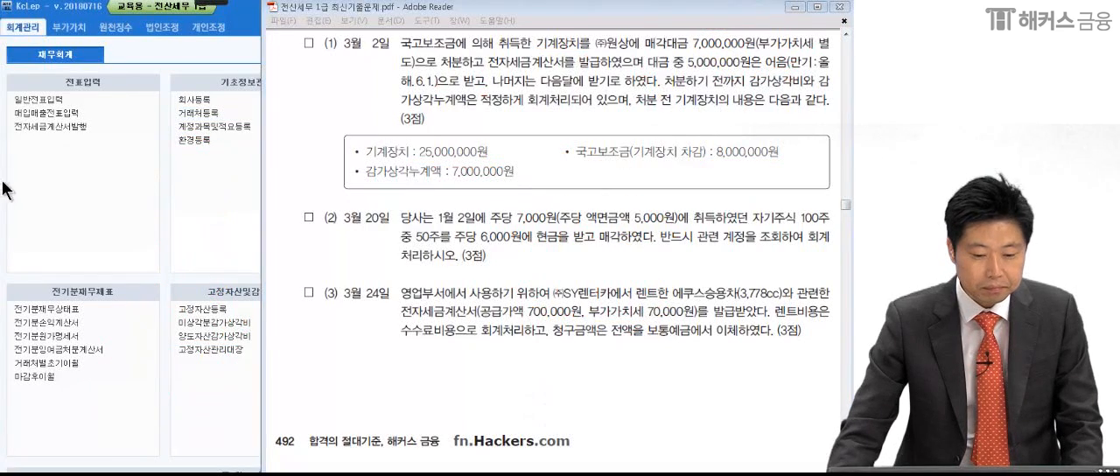
# - Open 매입매출전표입력 in KcLep and start a voucher line dated 2 March 2018, checking the date in the PDF
pyautogui.click(35, 158)
pyautogui.click(35, 110)
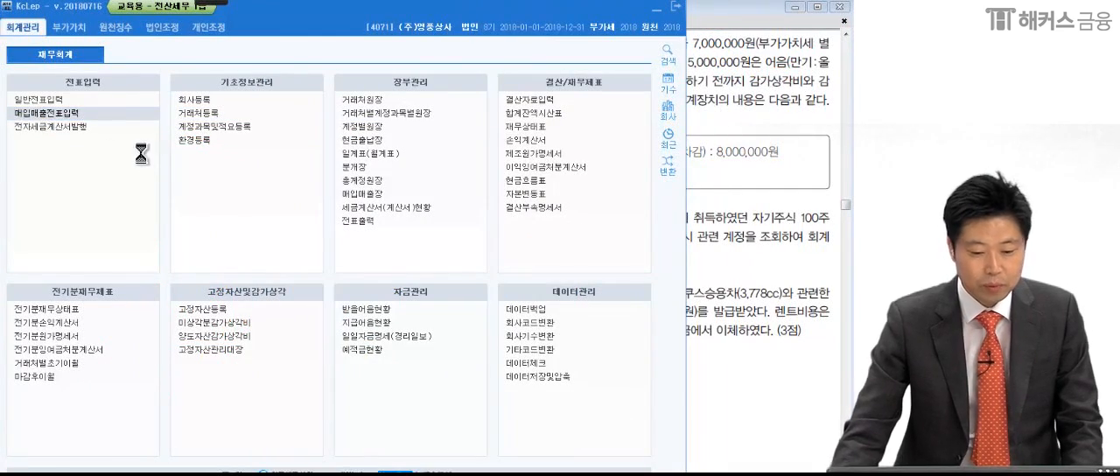
pyautogui.click(781, 173)
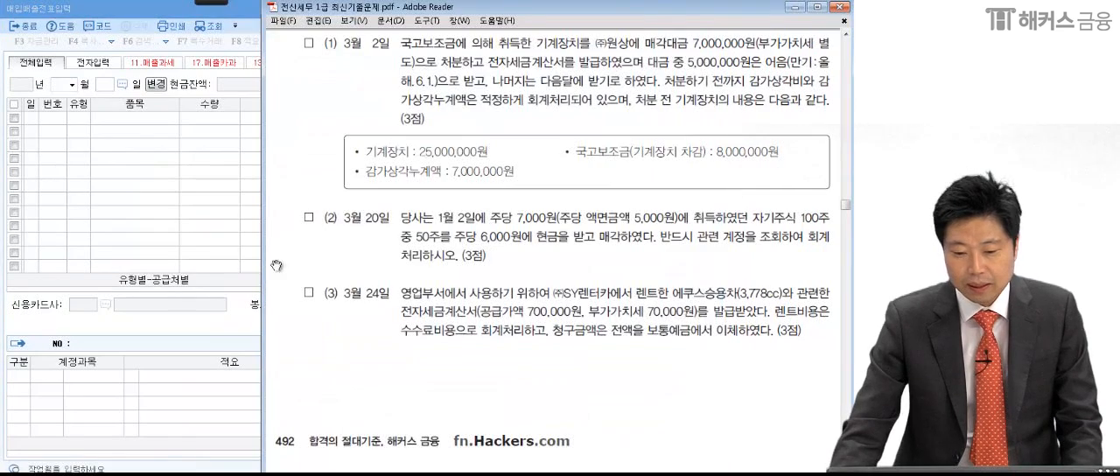
pyautogui.click(129, 175)
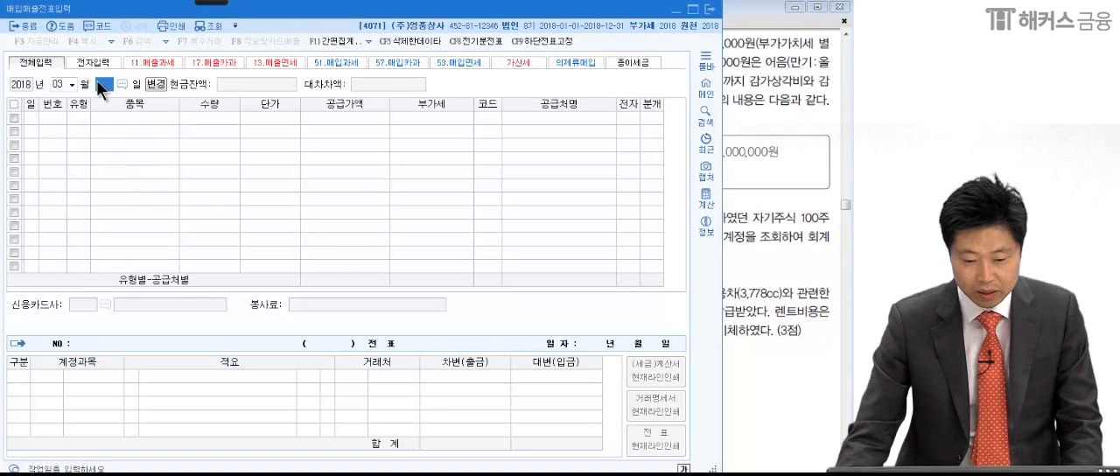
pyautogui.write('2')
pyautogui.press('Return')
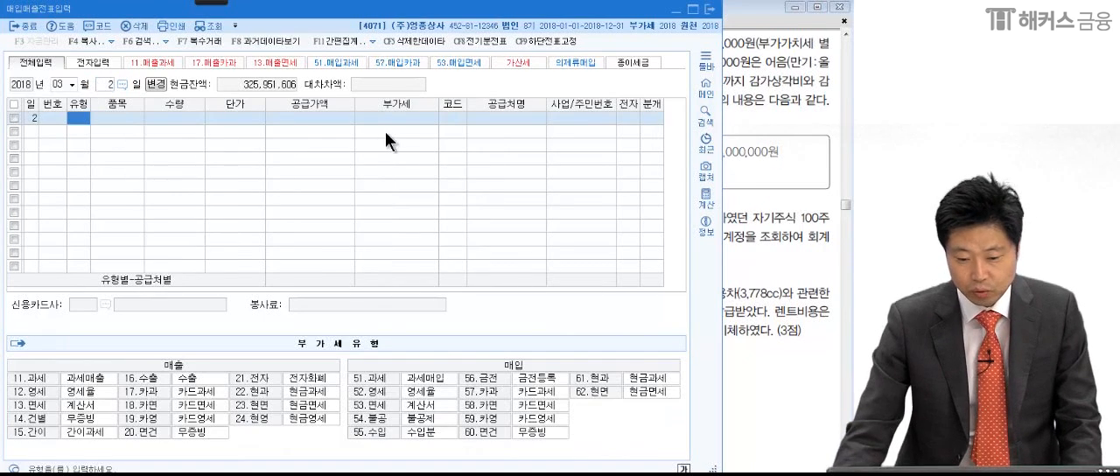
# - Set the voucher type to 11.과세 and enter a supply value of 7,000,000, accepting the calculated VAT
pyautogui.write('1')
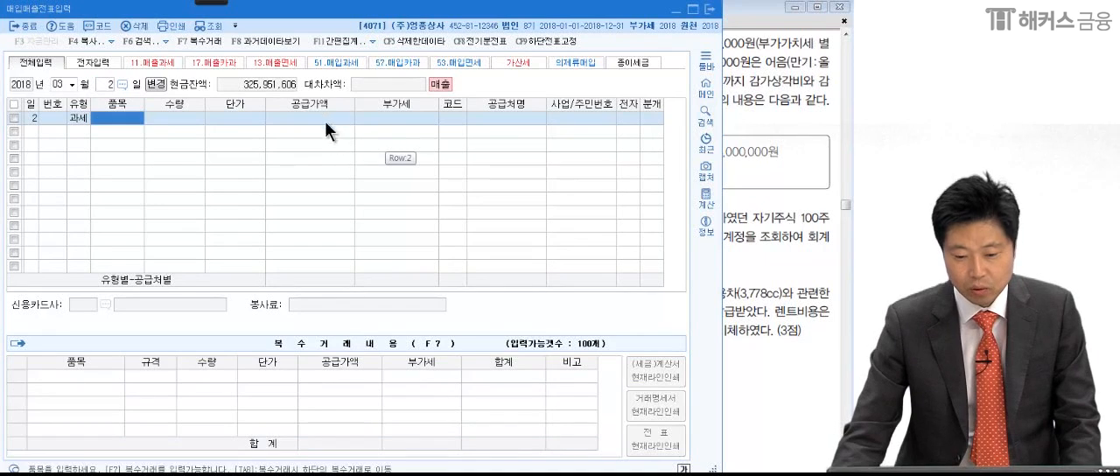
pyautogui.click(323, 118)
pyautogui.write('7000000')
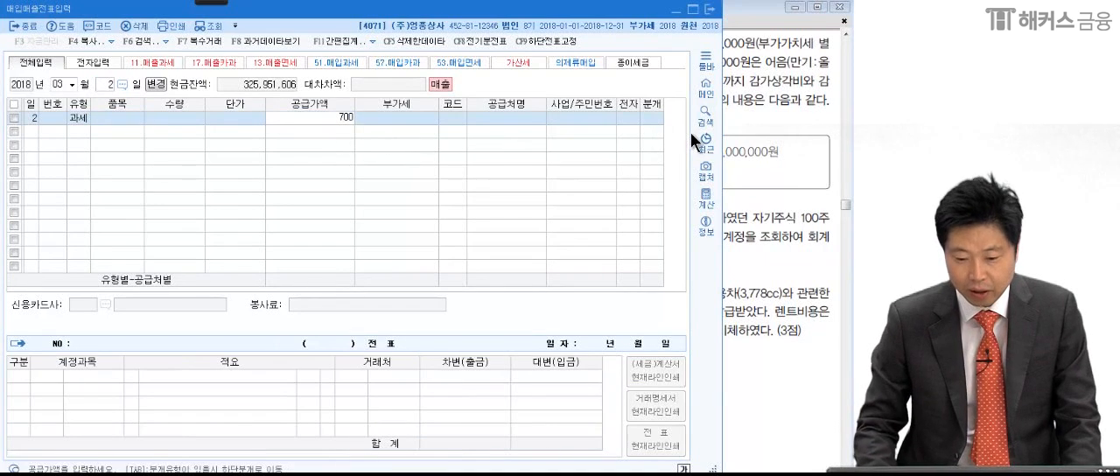
pyautogui.press('Return')
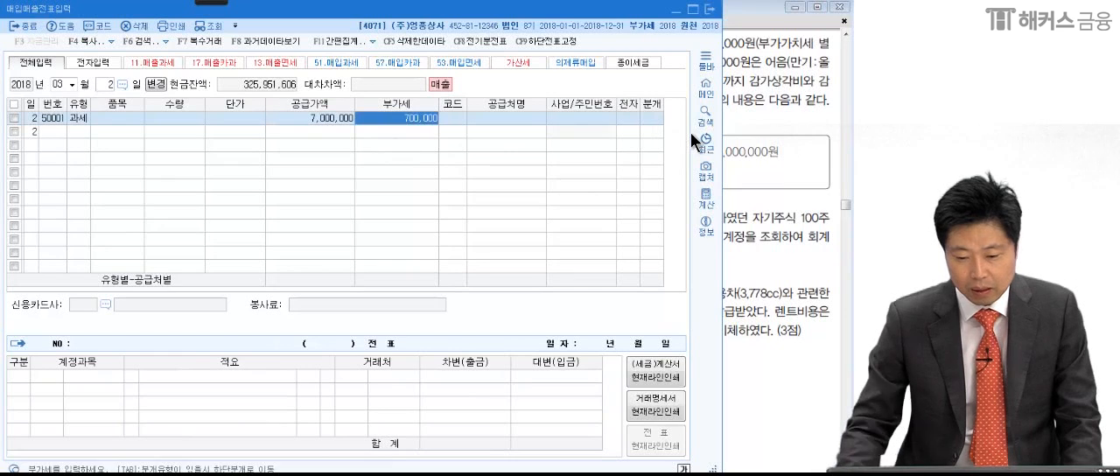
pyautogui.press('Return')
# - Check the buyer's name in the PDF, search the trading partners for 원상, and assign (주)원상 to the voucher line
pyautogui.click(760, 105)
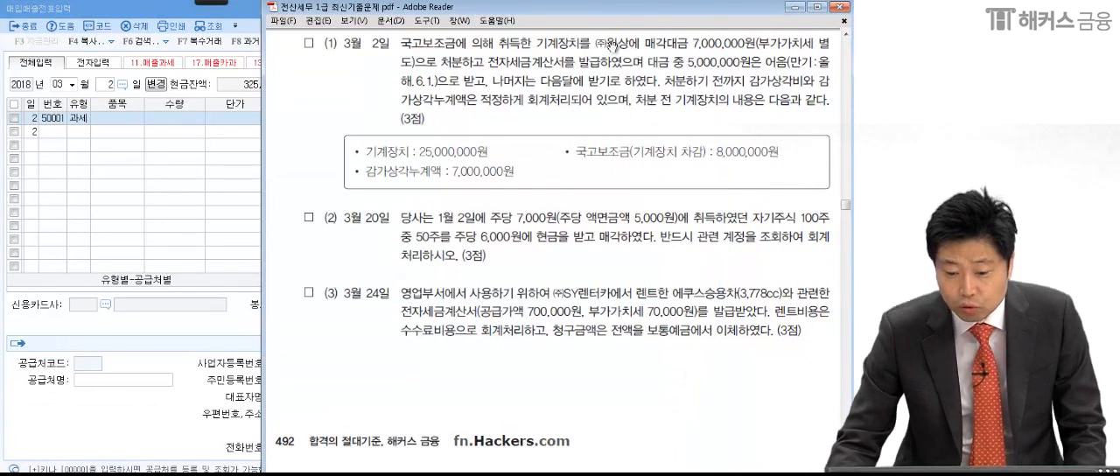
pyautogui.click(184, 179)
pyautogui.write('원상')
pyautogui.press('Return')
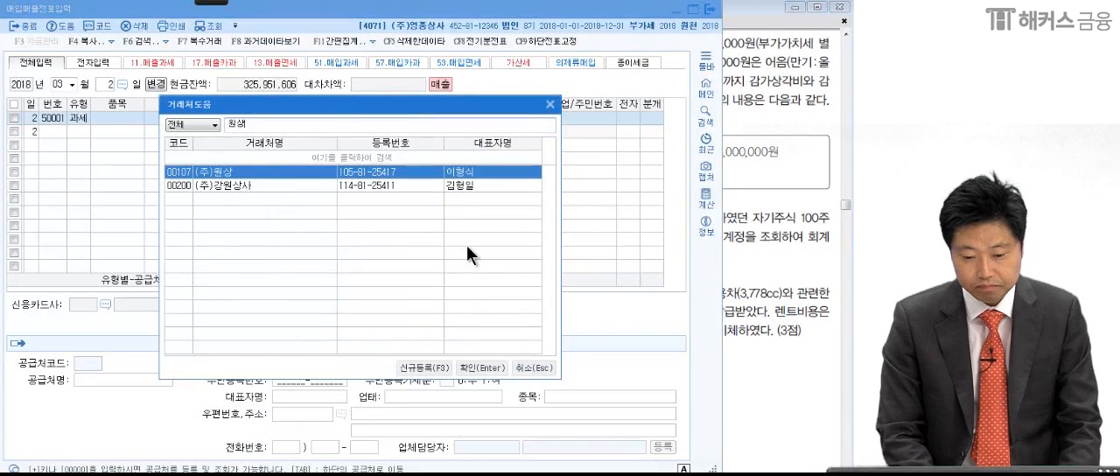
pyautogui.press('Return')
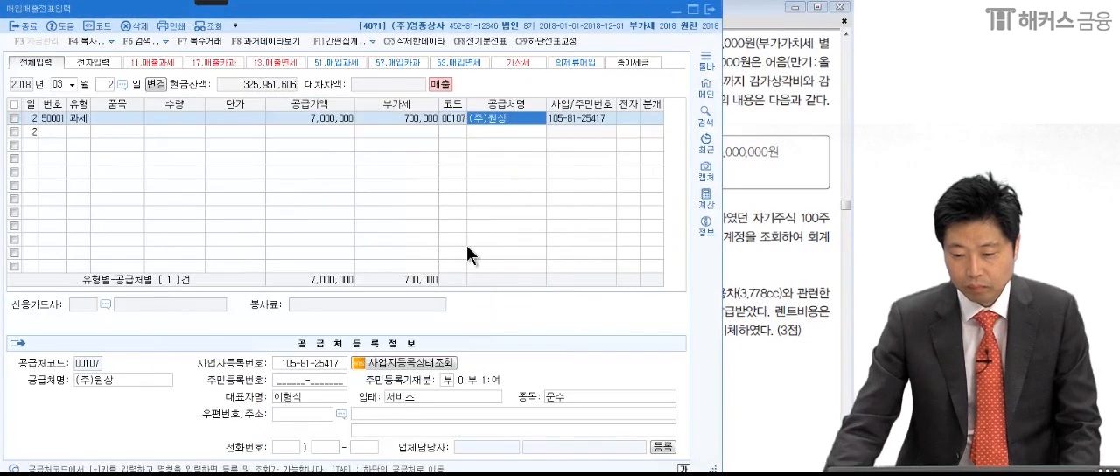
# - Mark the (주)원상 voucher line as electronic (여) and set its journal entry type to 혼합
pyautogui.click(627, 117)
pyautogui.write('1')
pyautogui.press('Return')
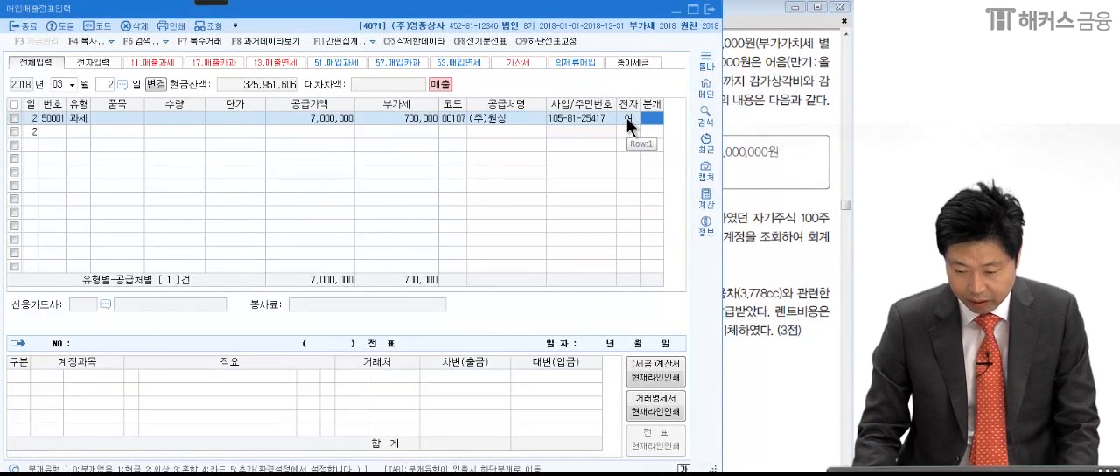
pyautogui.write('3')
pyautogui.press('Return')
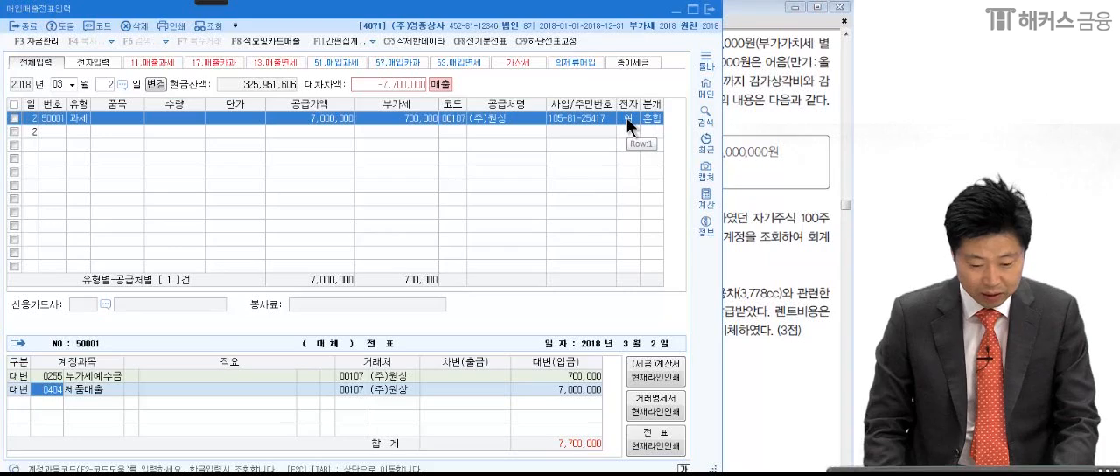
# - Check transaction (1) in the PDF and replace the 제품매출 credit account with 0206 기계장치
pyautogui.press('F2')
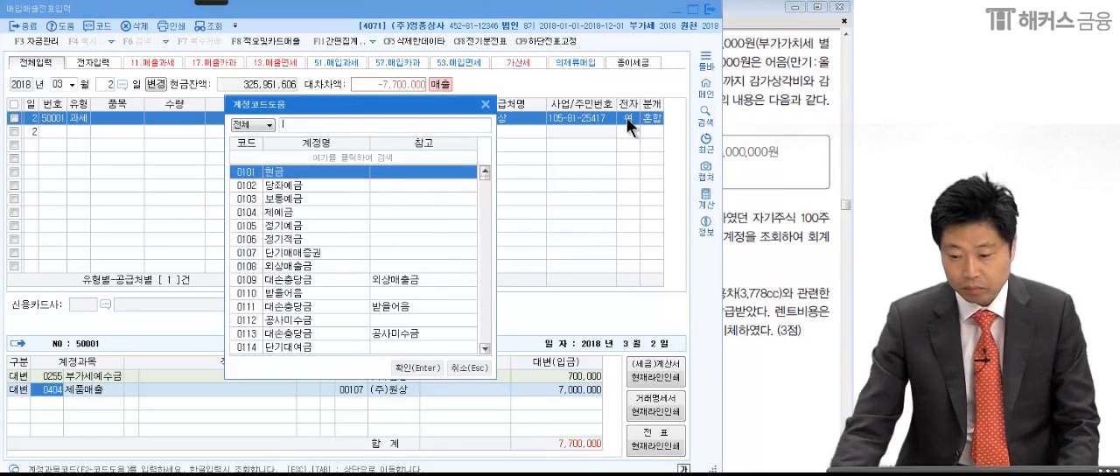
pyautogui.click(760, 140)
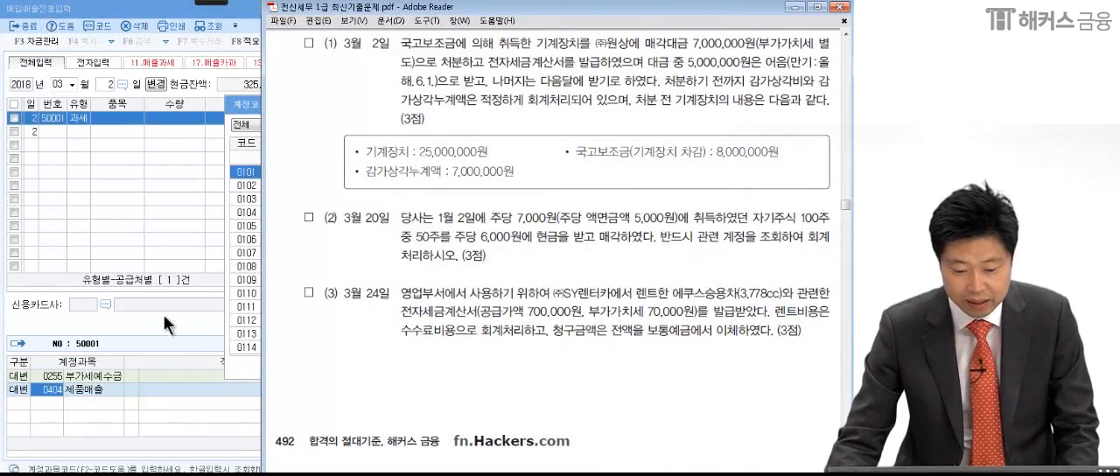
pyautogui.click(255, 102)
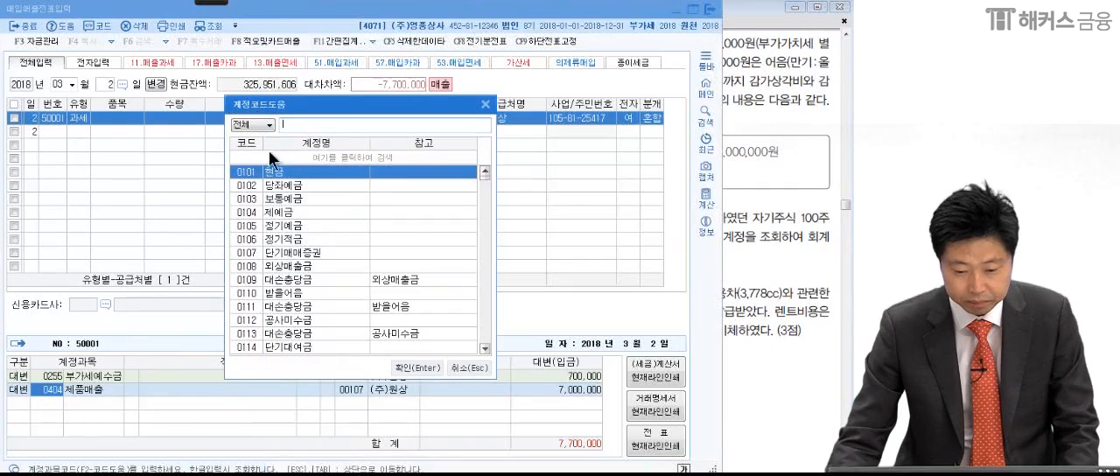
pyautogui.write('기계장')
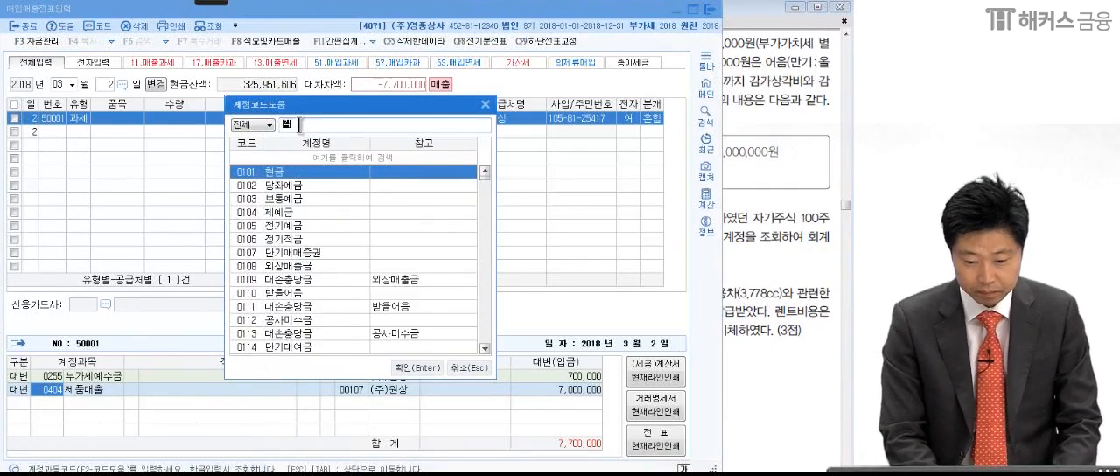
pyautogui.press('Return')
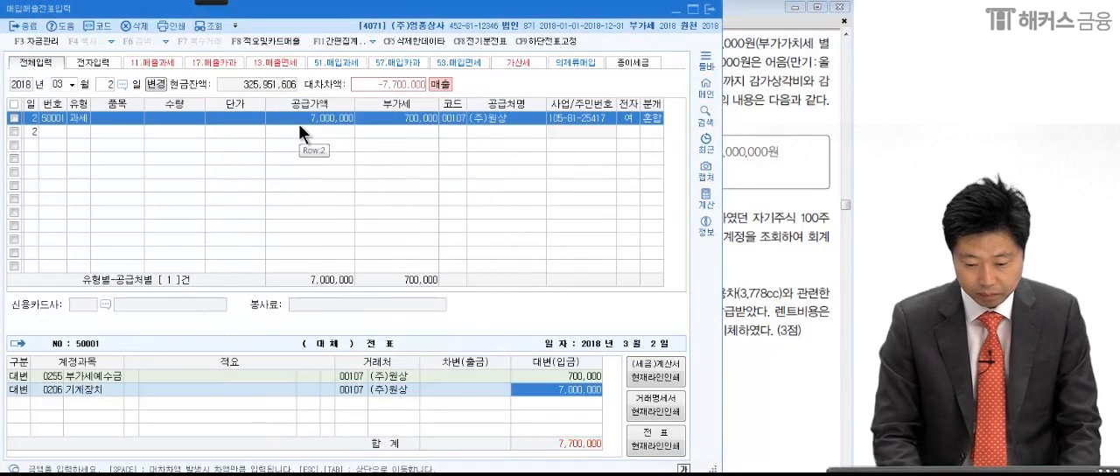
# - Check the machinery's cost in the PDF and set the 기계장치 credit amount to 25,000,000
pyautogui.click(746, 199)
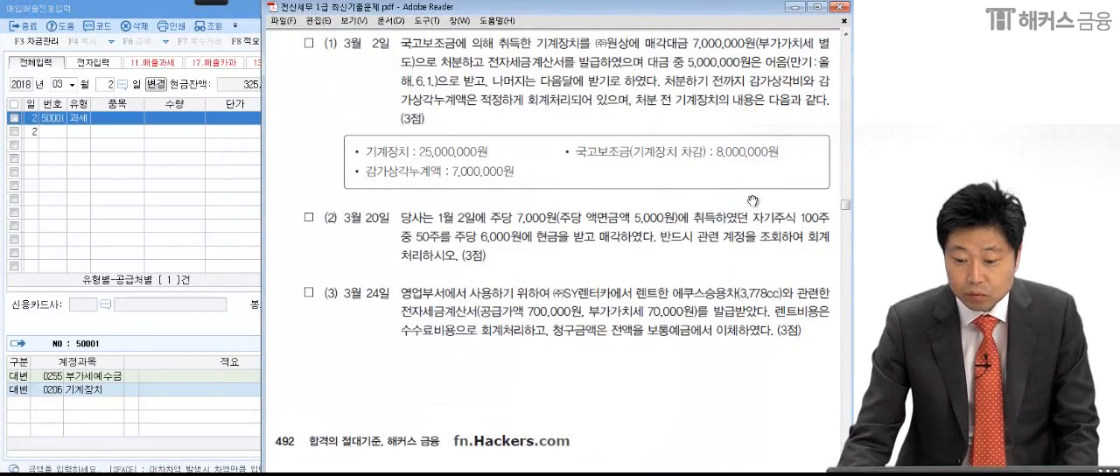
pyautogui.click(183, 393)
pyautogui.click(534, 387)
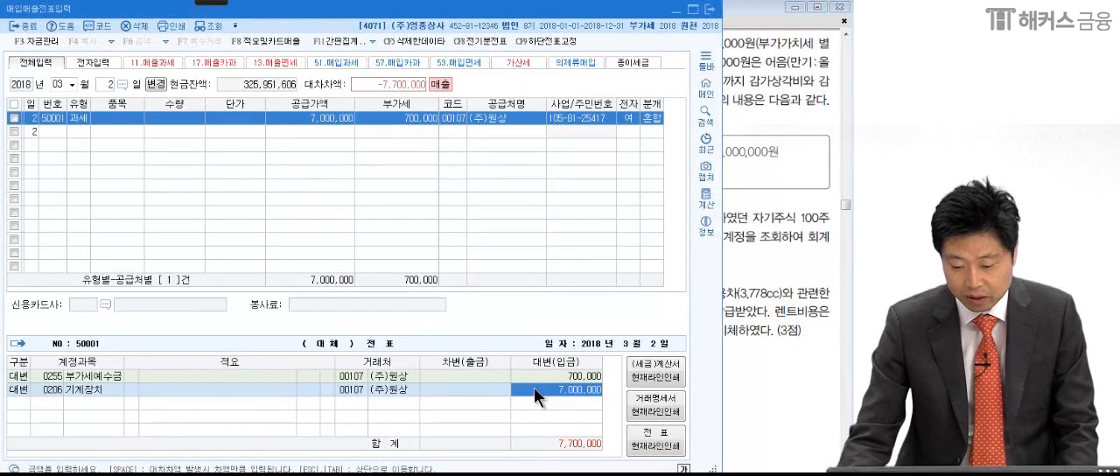
pyautogui.write('25,000,000')
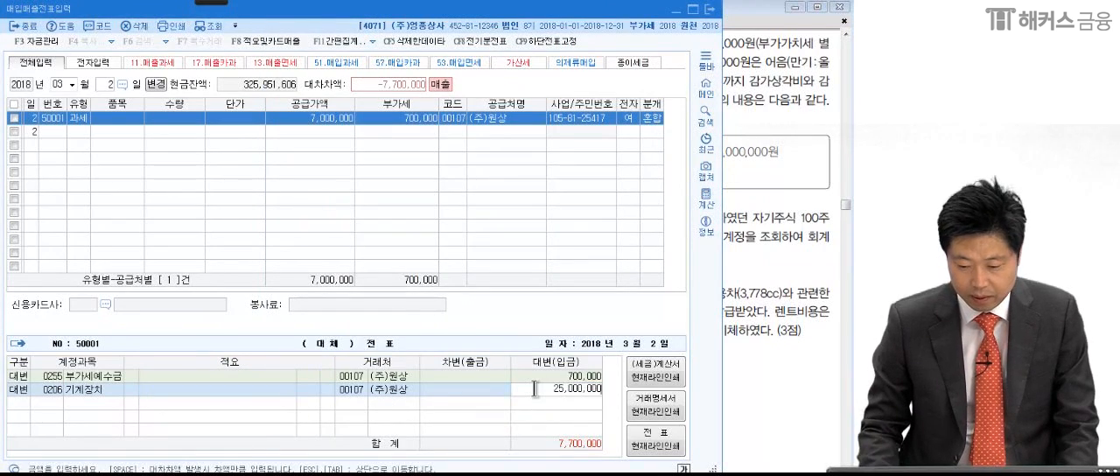
pyautogui.press('Return')
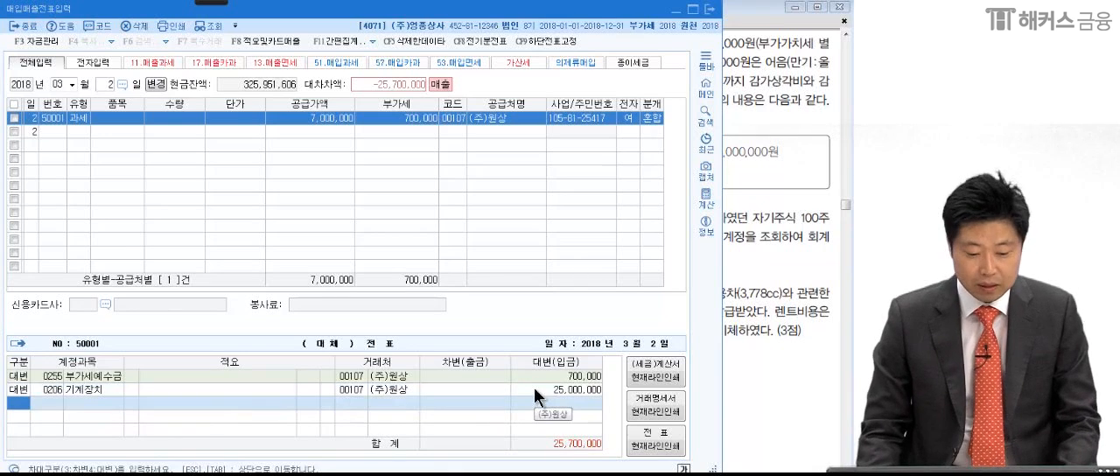
# - Add a debit (차변) line, search the accounts for 감가상, and assign 0207 감가상각누계액 for 기계장치
pyautogui.write('3')
pyautogui.press('Return')
pyautogui.write('감가상')
pyautogui.press('Return')
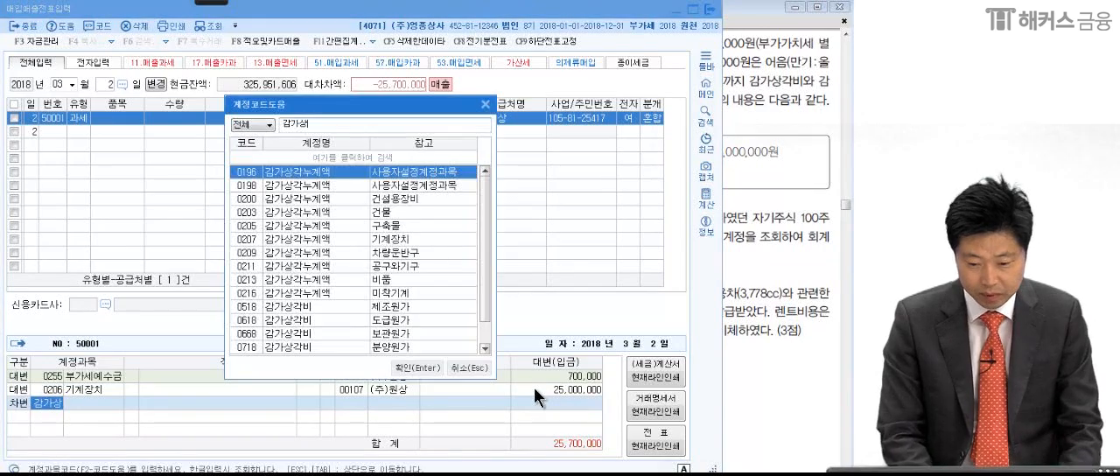
pyautogui.click(422, 239)
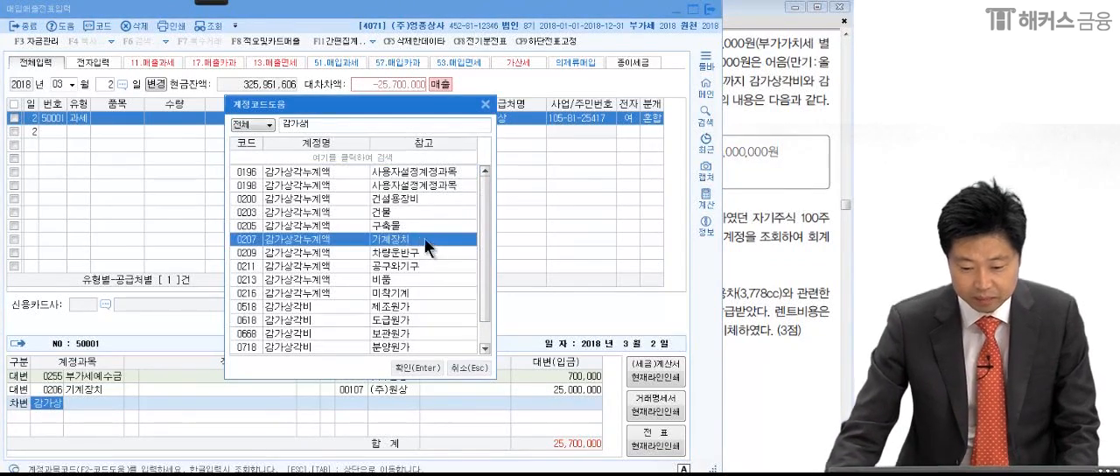
pyautogui.press('Return')
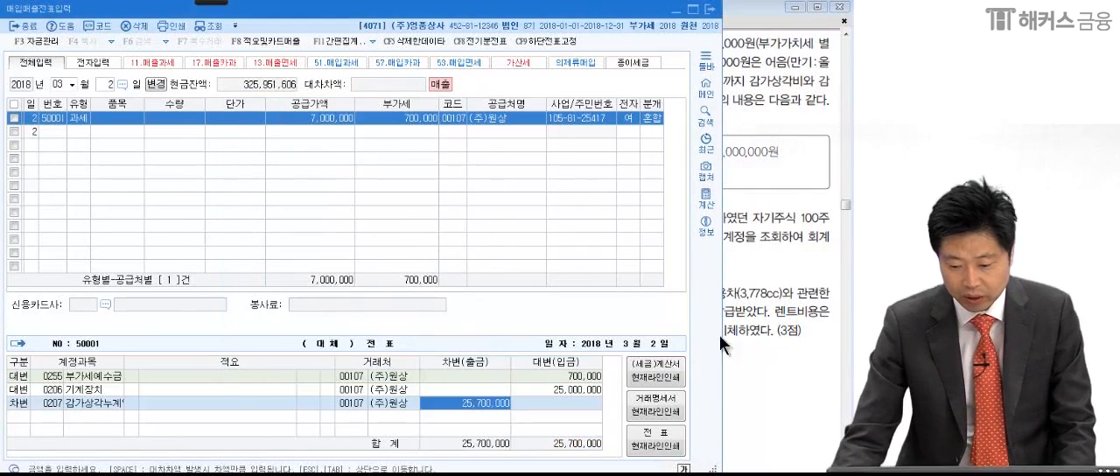
# - Check the accumulated depreciation in the PDF and set the 감가상각누계액 debit amount to 7,000,000
pyautogui.click(772, 325)
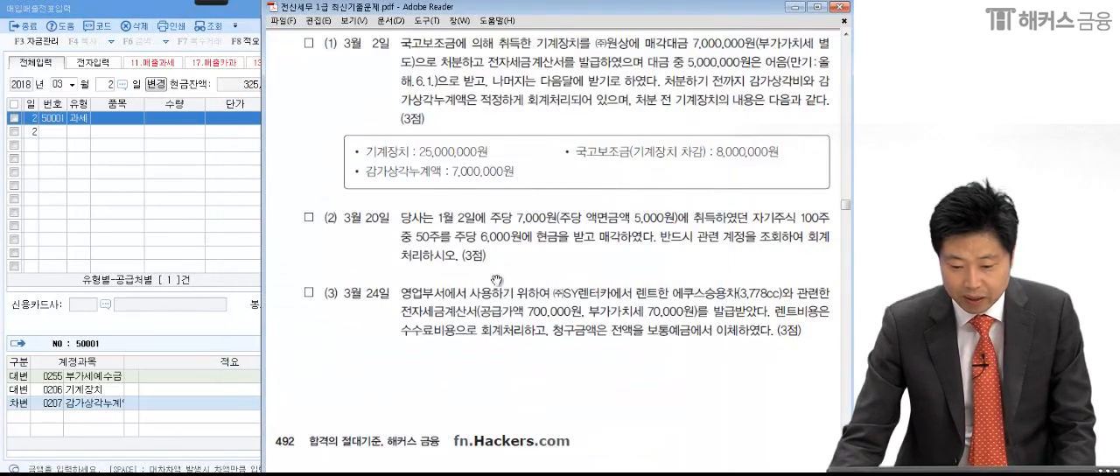
pyautogui.click(194, 408)
pyautogui.click(477, 402)
pyautogui.click(434, 407)
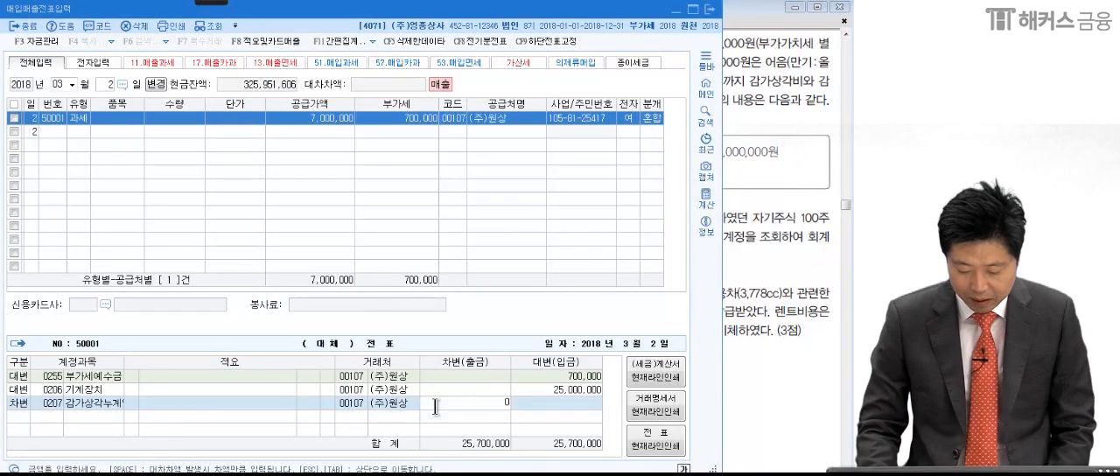
pyautogui.write('7,000,000')
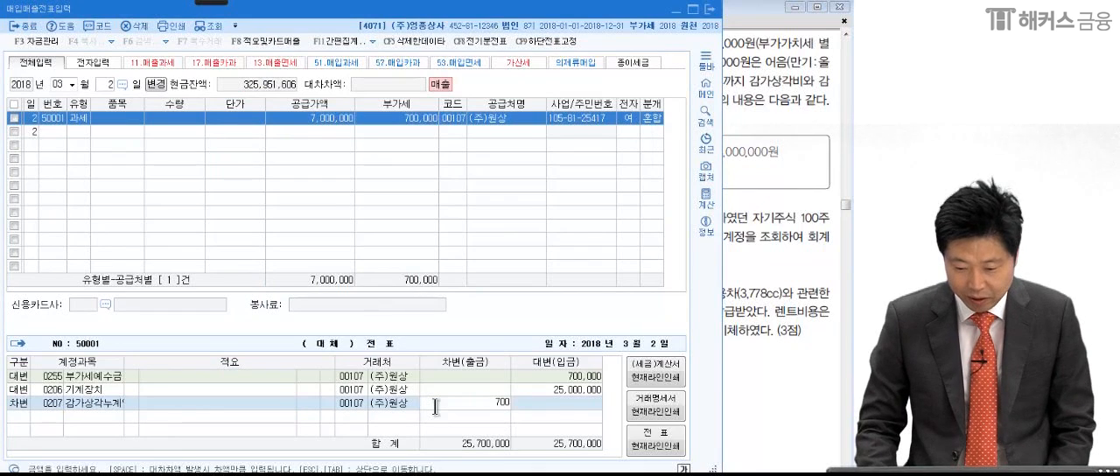
pyautogui.press('Return')
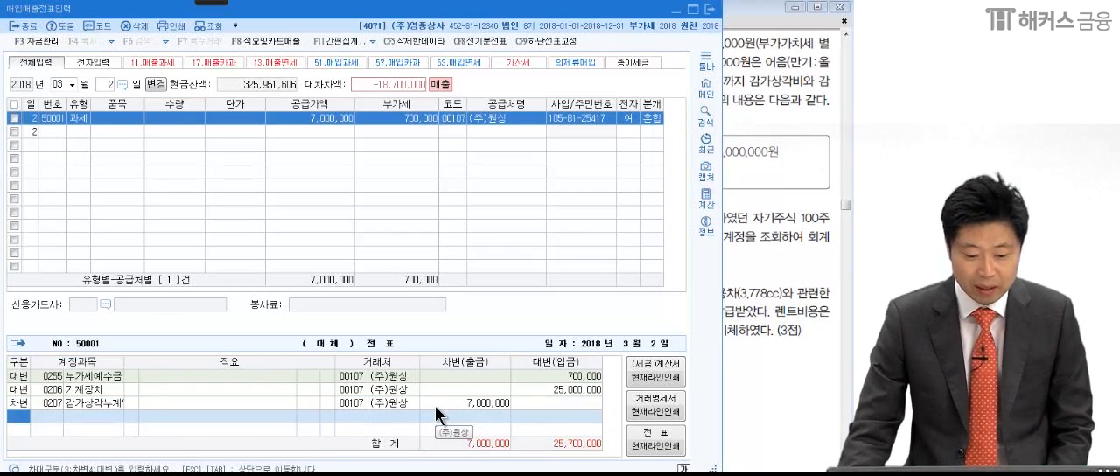
# - Check the government subsidy item in the PDF and add a debit line with account 0217 국고보조금 for 기계장치
pyautogui.click(104, 393)
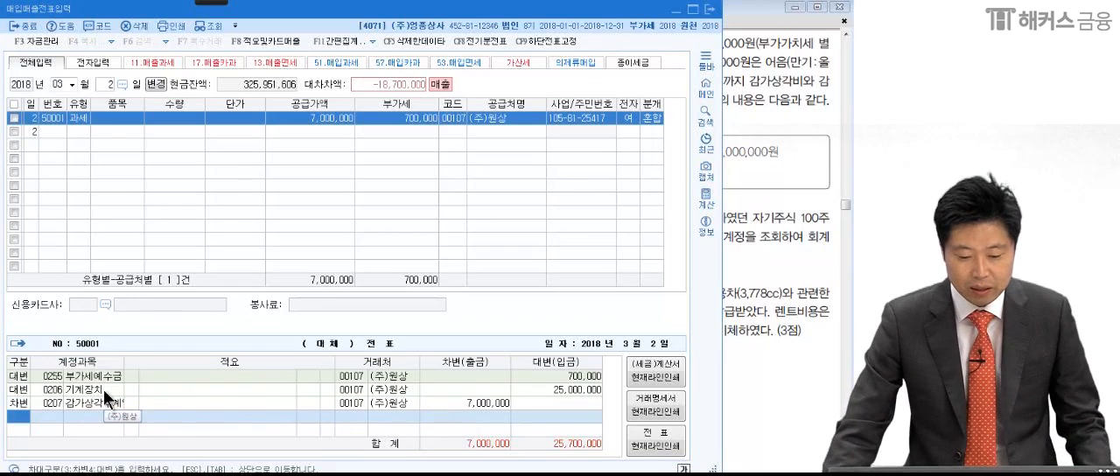
pyautogui.click(16, 418)
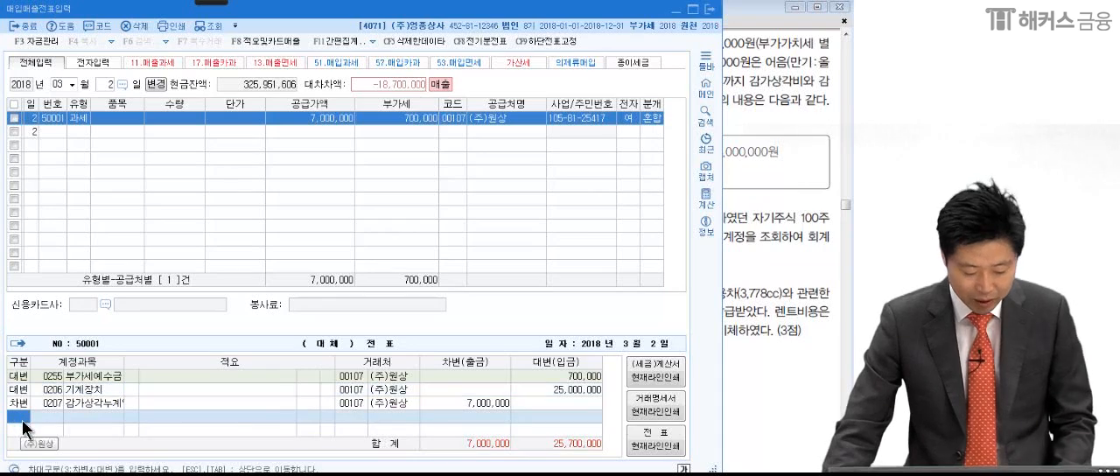
pyautogui.click(771, 280)
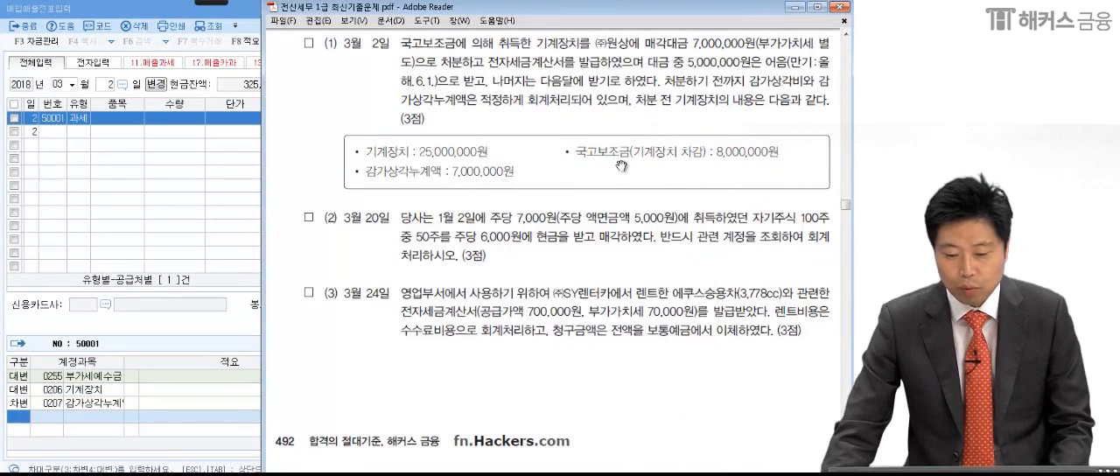
pyautogui.click(18, 426)
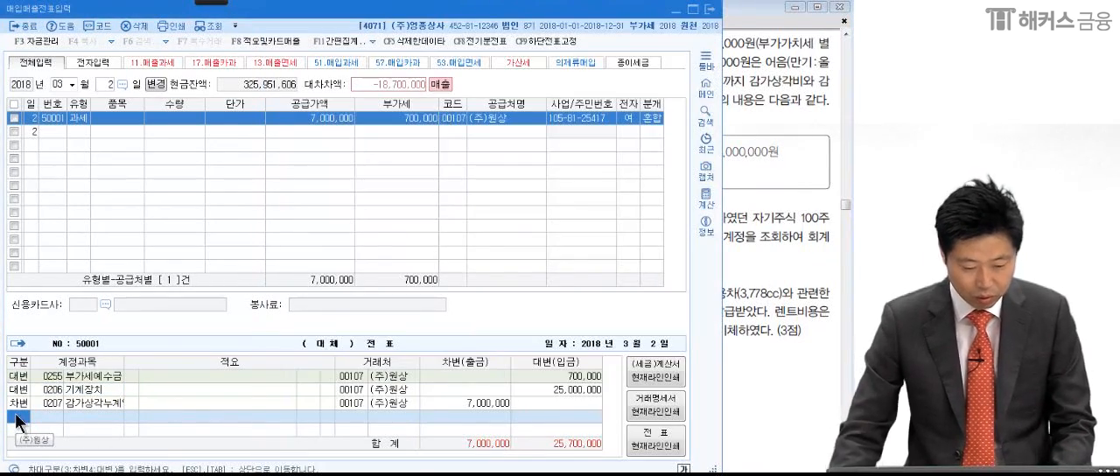
pyautogui.write('3국고보')
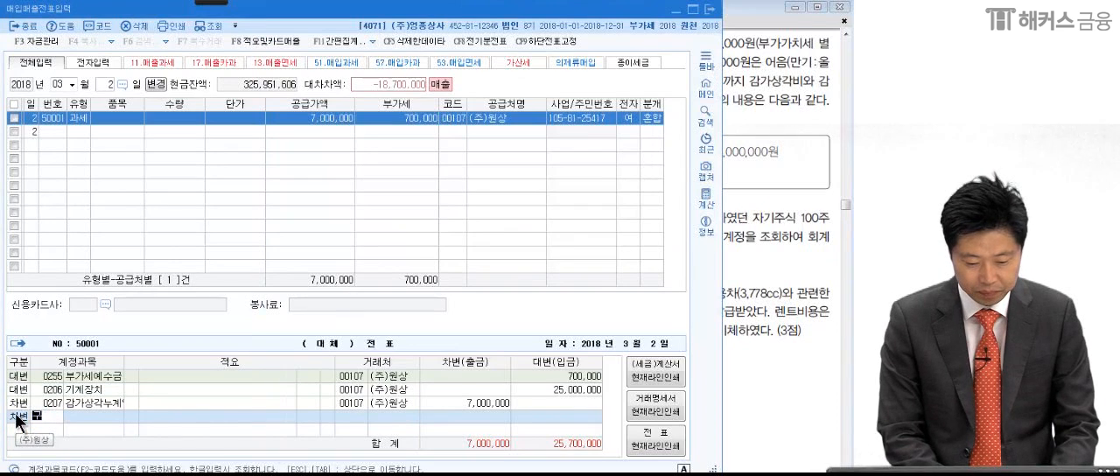
pyautogui.press('Return')
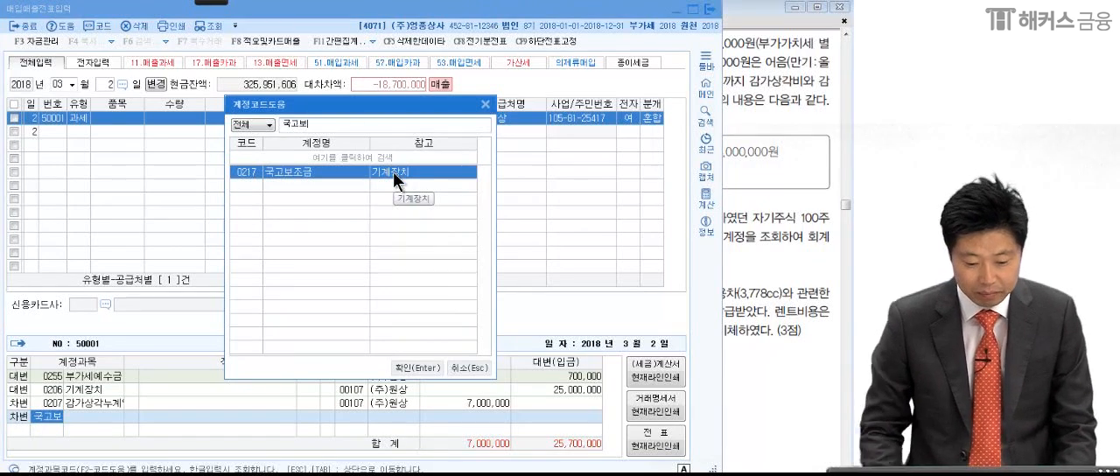
pyautogui.press('Return')
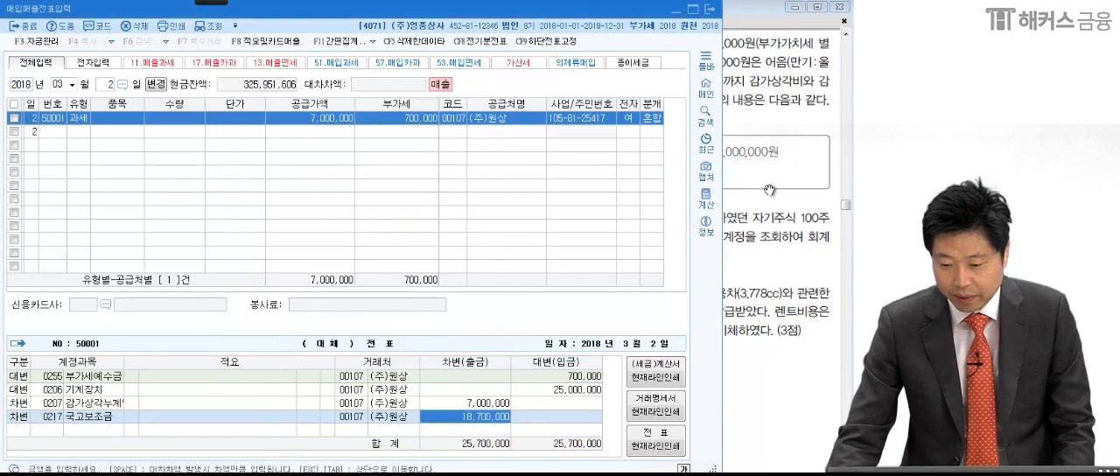
# - Check the subsidy amount in the PDF and set the 국고보조금 debit amount to 8,000,000
pyautogui.click(769, 190)
pyautogui.click(240, 414)
pyautogui.click(481, 417)
pyautogui.write('8000000')
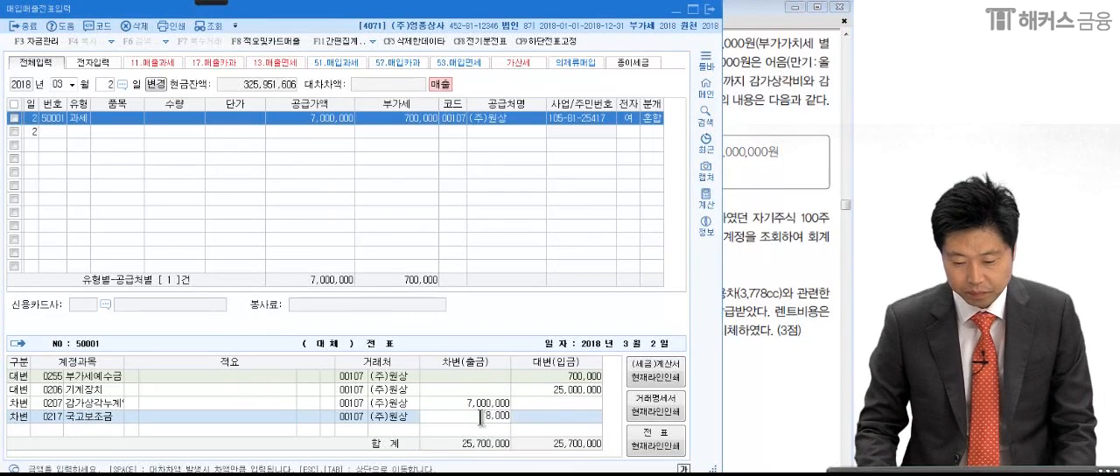
pyautogui.press('Return')
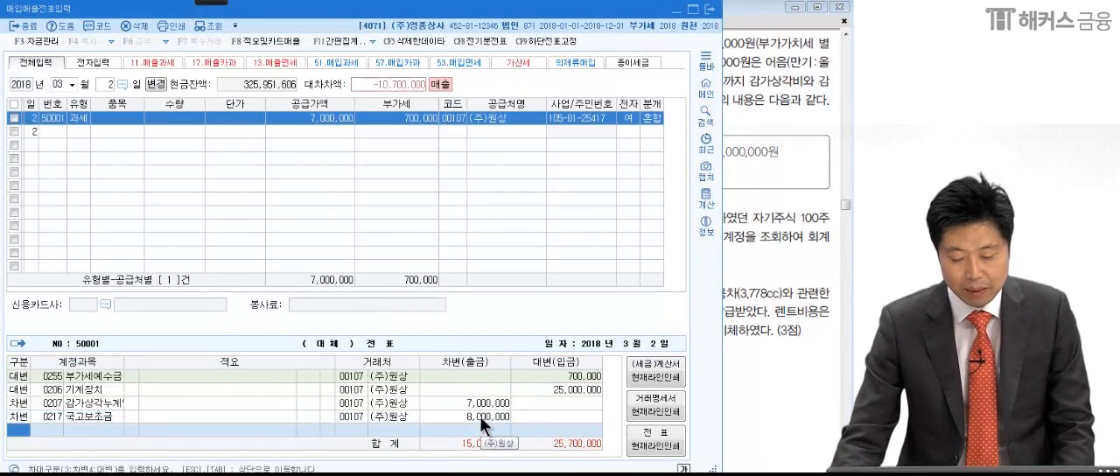
# - Add another debit line, review the payment terms in the PDF and the voucher's supply value and VAT, and assign account 0120 미수금
pyautogui.write('3')
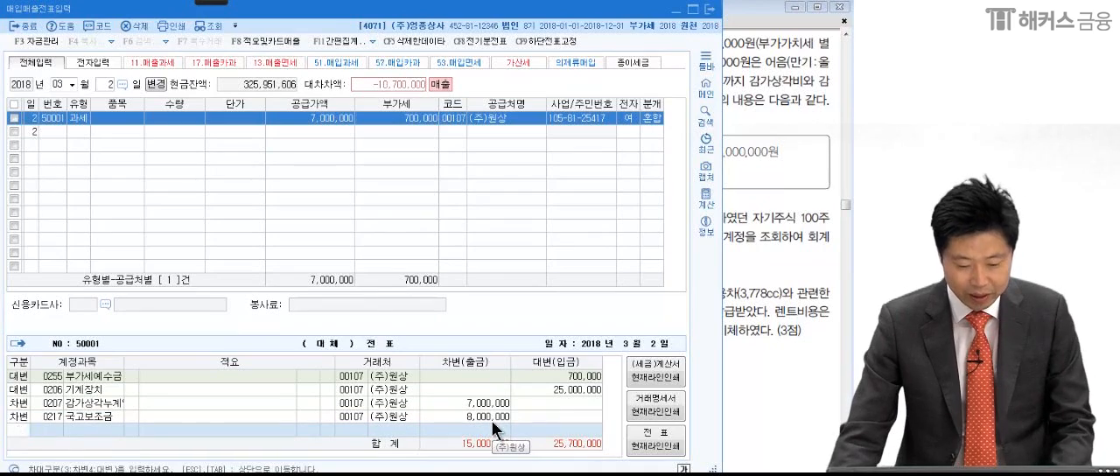
pyautogui.press('Return')
pyautogui.click(754, 297)
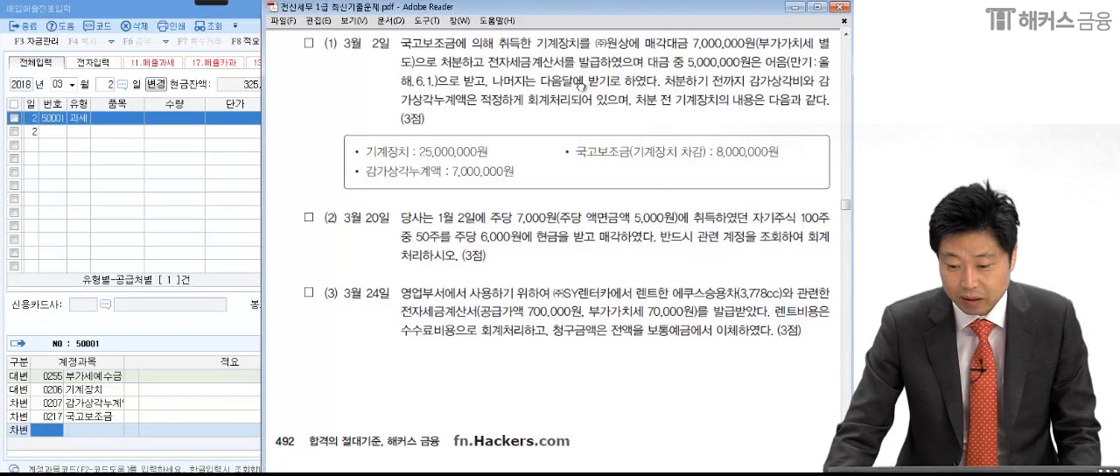
pyautogui.click(109, 426)
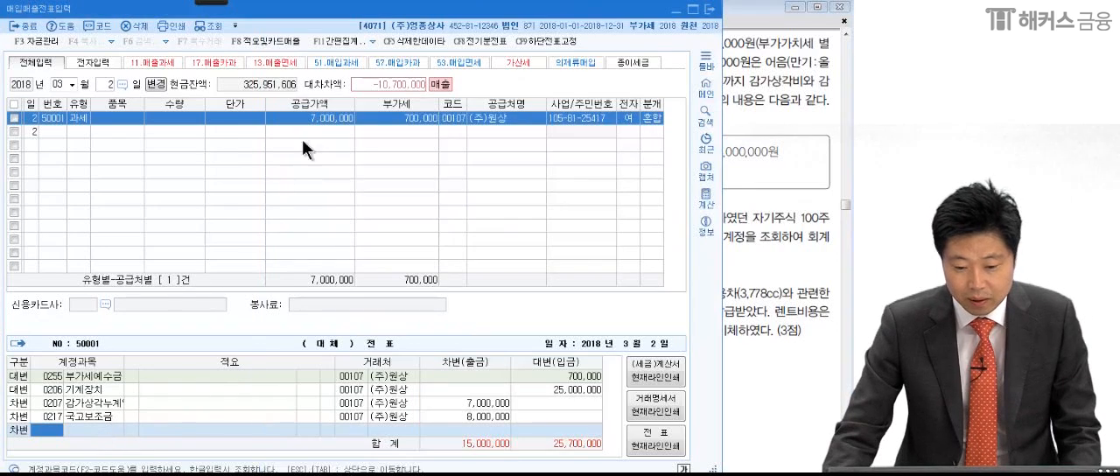
pyautogui.click(316, 114)
pyautogui.click(406, 116)
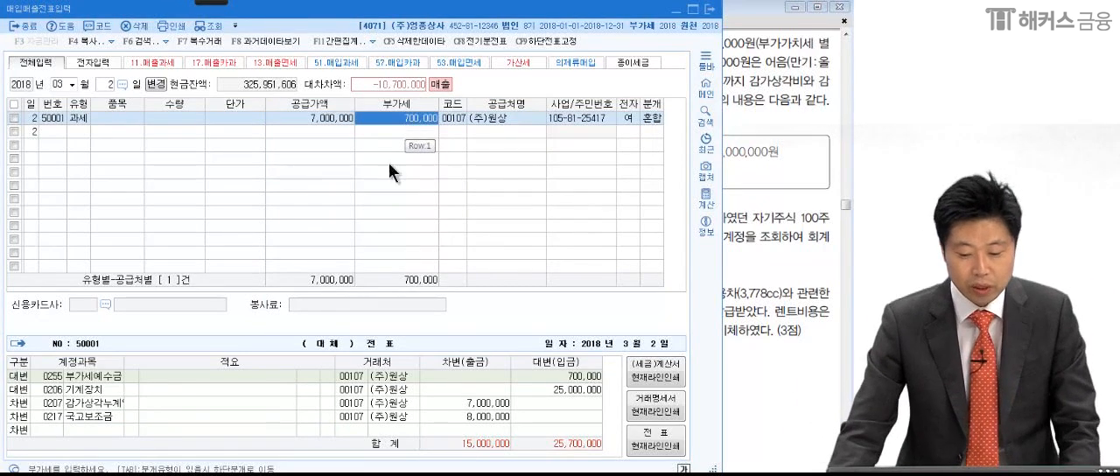
pyautogui.click(114, 429)
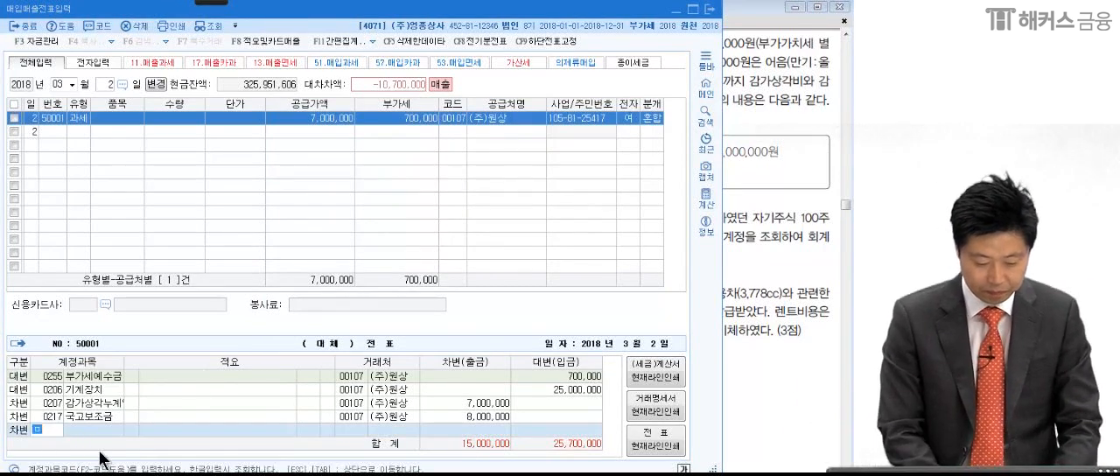
pyautogui.write('미수')
pyautogui.press('Return')
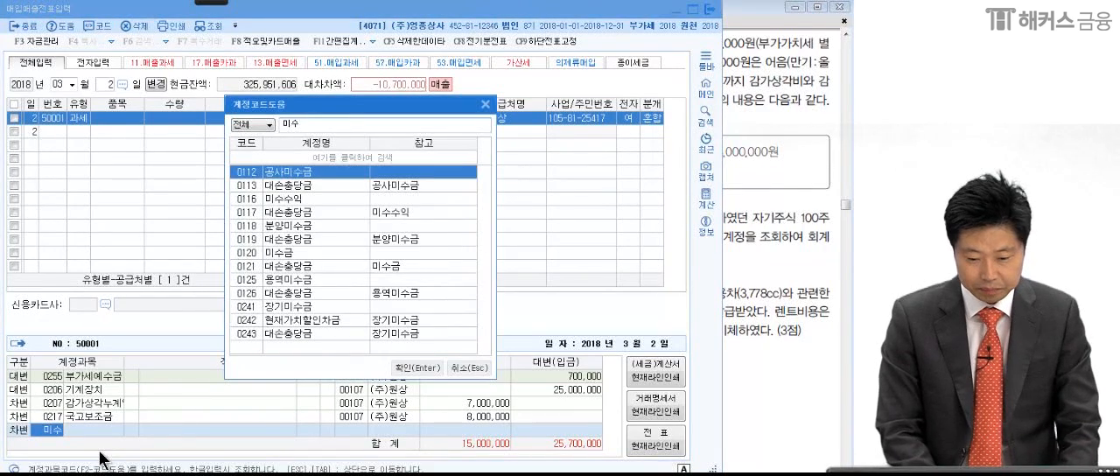
pyautogui.write('금')
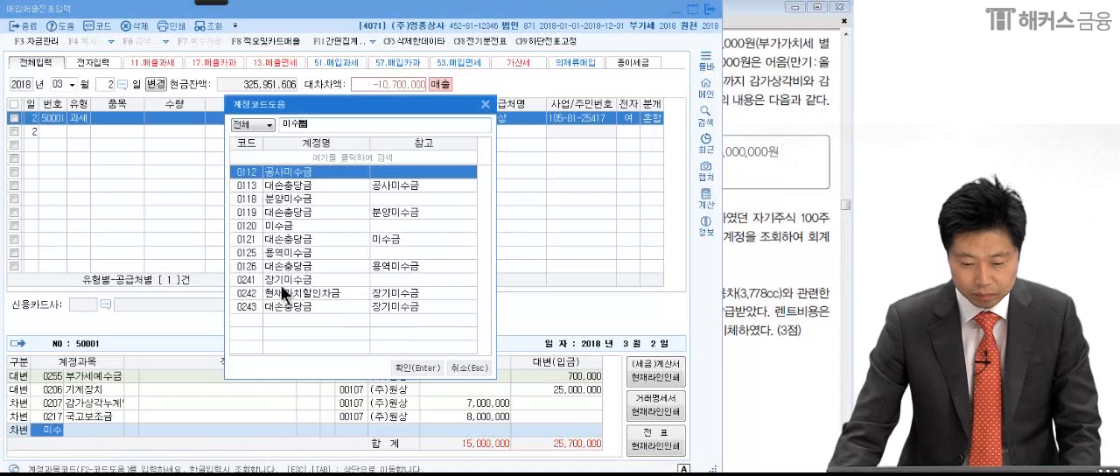
pyautogui.doubleClick(284, 225)
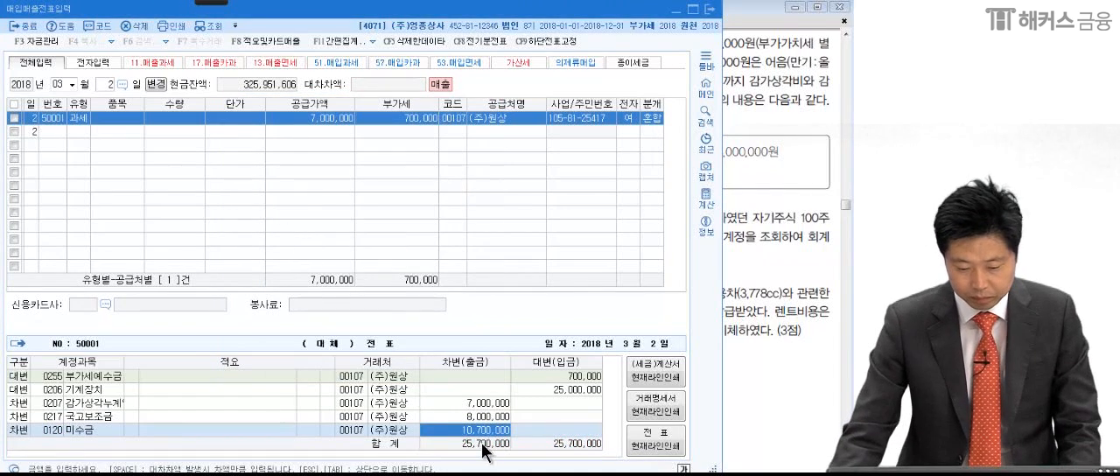
# - Set the debit amount of the 미수금 line to 7,700,000
pyautogui.write('7')
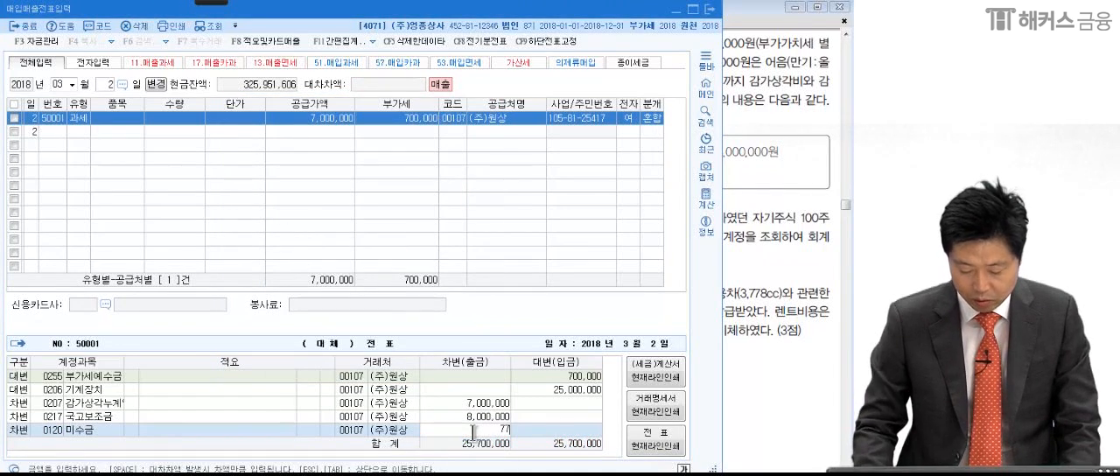
pyautogui.write(',700,000')
pyautogui.press('Return')
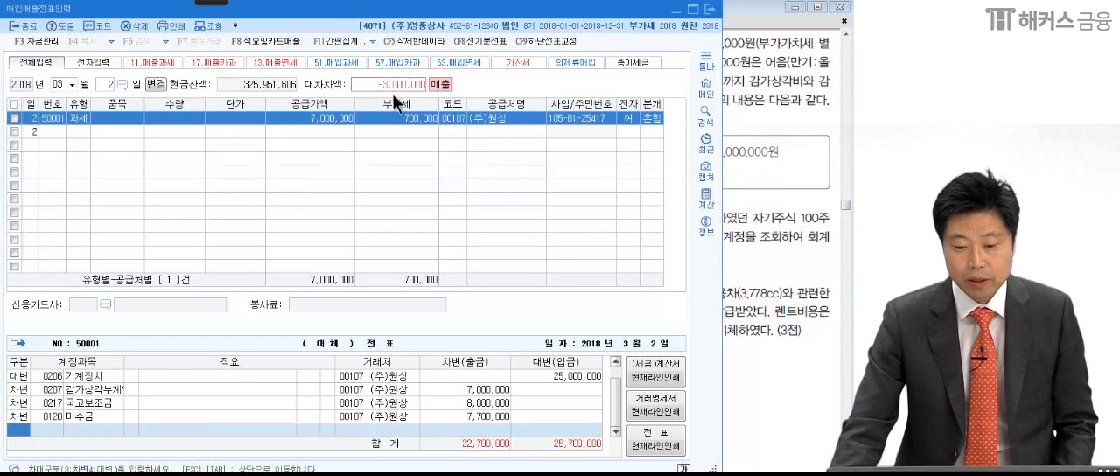
# - Mark the minus sign and the amount of the 대차차액 with the on-screen pen, and clear the marks
pyautogui.click(217, 2)
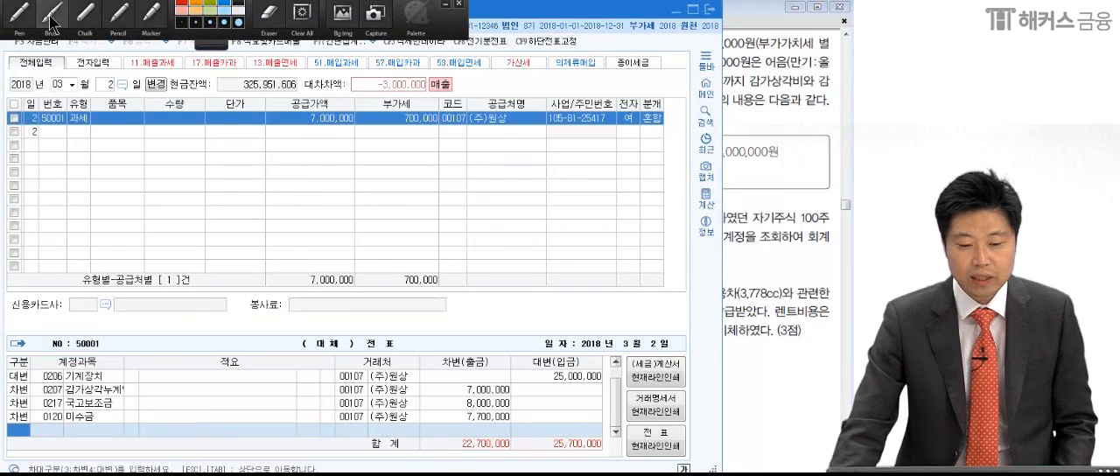
pyautogui.click(28, 14)
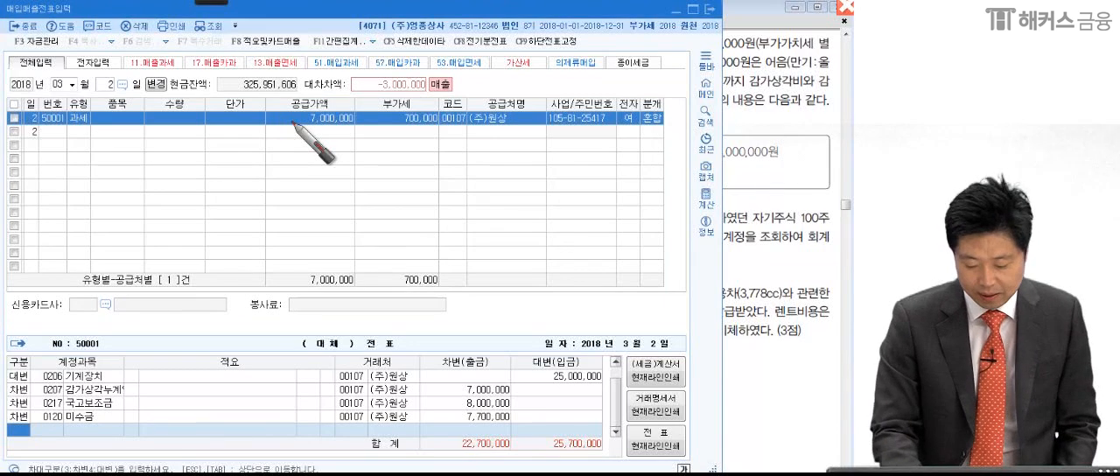
pyautogui.moveTo(381, 89)
pyautogui.mouseDown()
pyautogui.moveTo(374, 73)
pyautogui.moveTo(378, 92)
pyautogui.mouseUp()
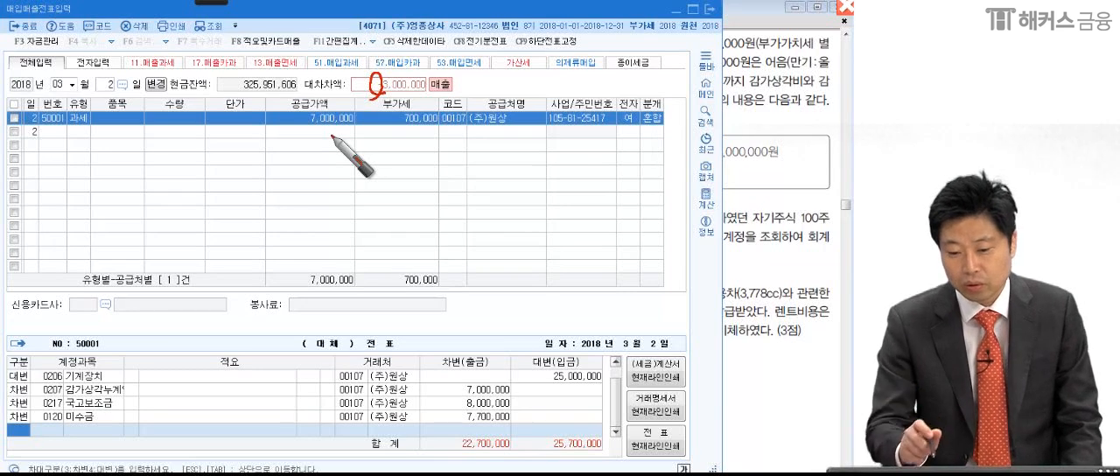
pyautogui.moveTo(380, 88); pyautogui.dragTo(436, 93)
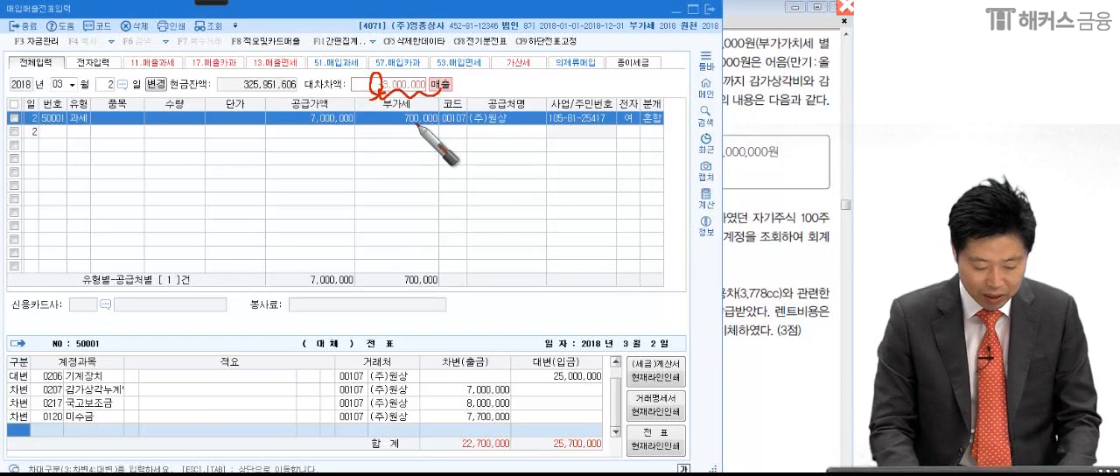
pyautogui.press('Escape')
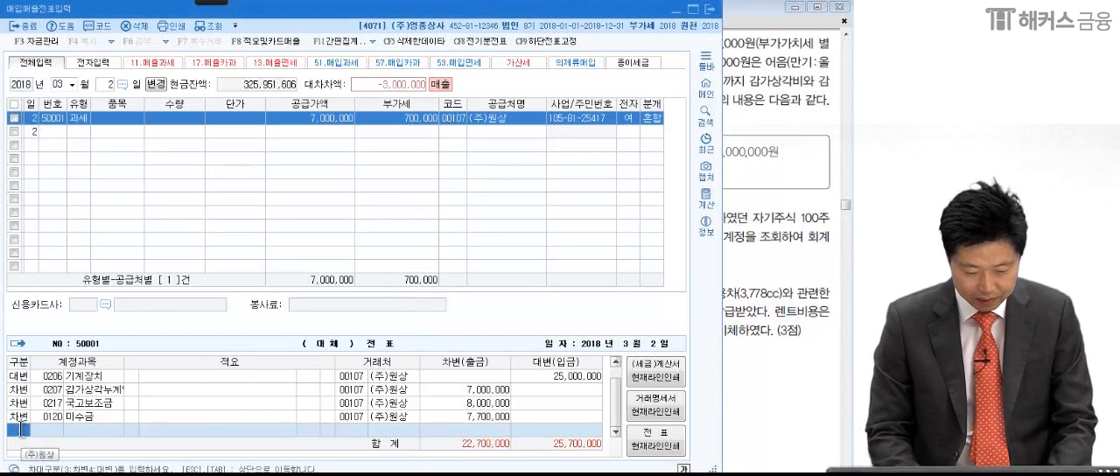
# - Add a debit line with account 0914 유형자산처분이익 for the outstanding 3,000,000
pyautogui.write('3')
pyautogui.write('0914')
pyautogui.press('Return')
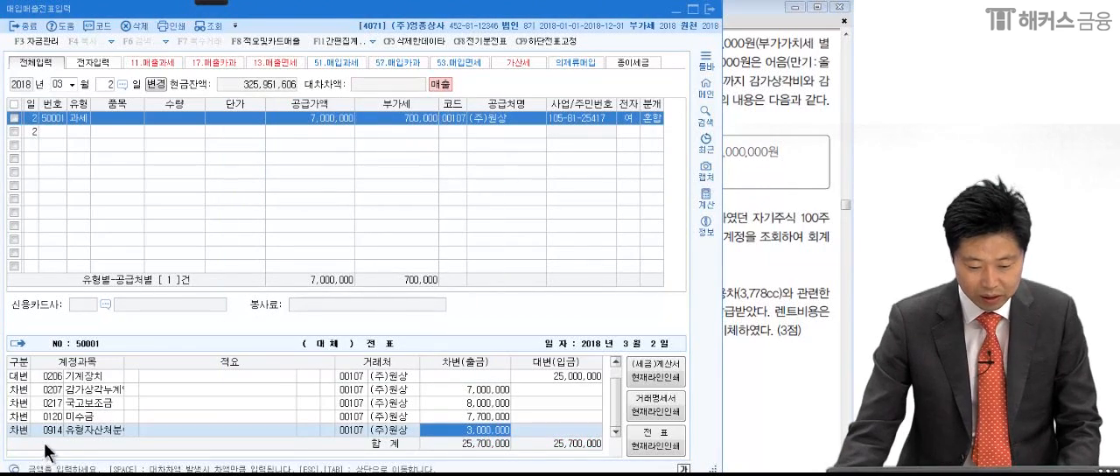
# - Look up accounts by 유형자 and change the last debit line's account to 0970 유형자산처분손실
pyautogui.click(52, 432)
pyautogui.write('유형')
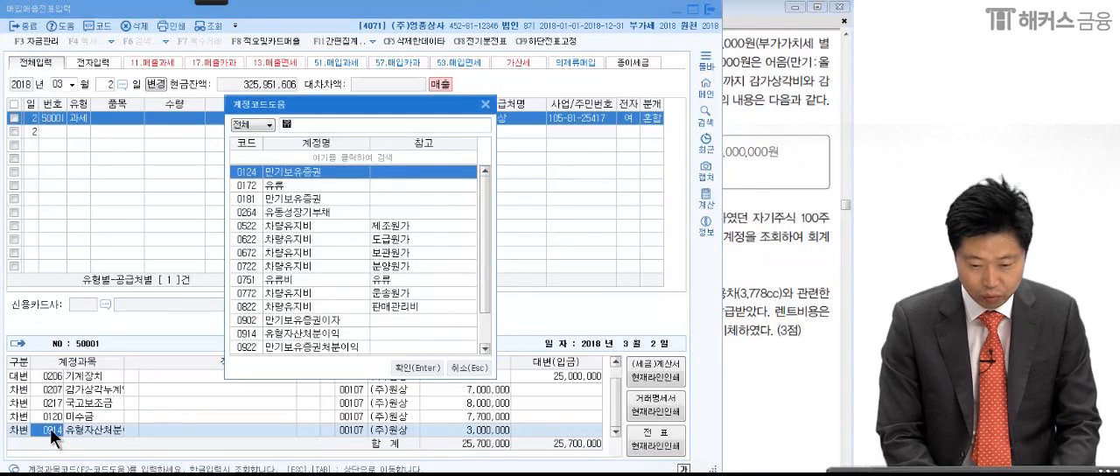
pyautogui.write('자')
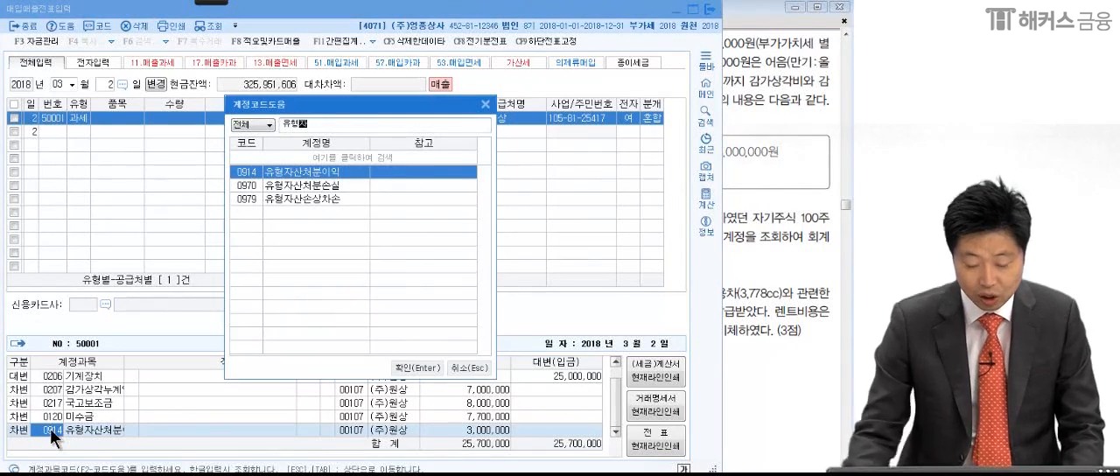
pyautogui.click(266, 184)
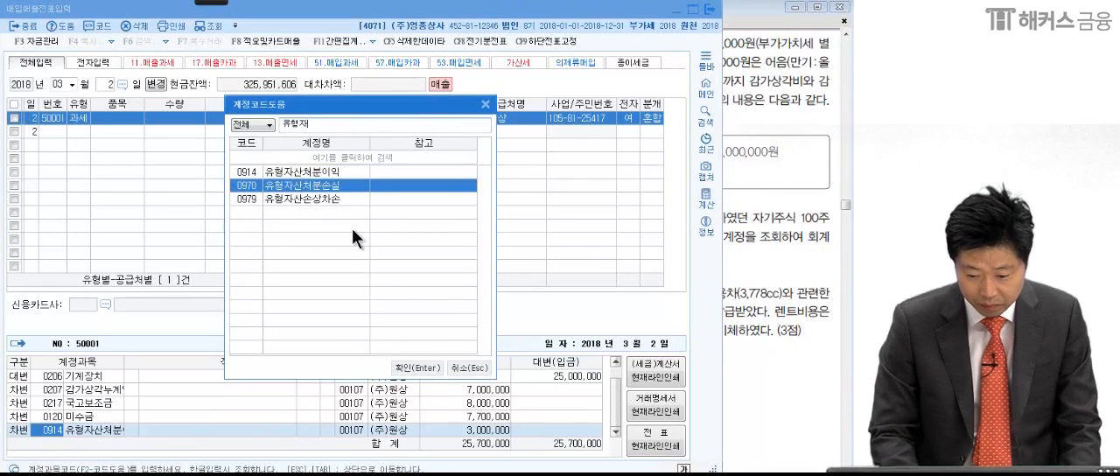
pyautogui.press('Return')
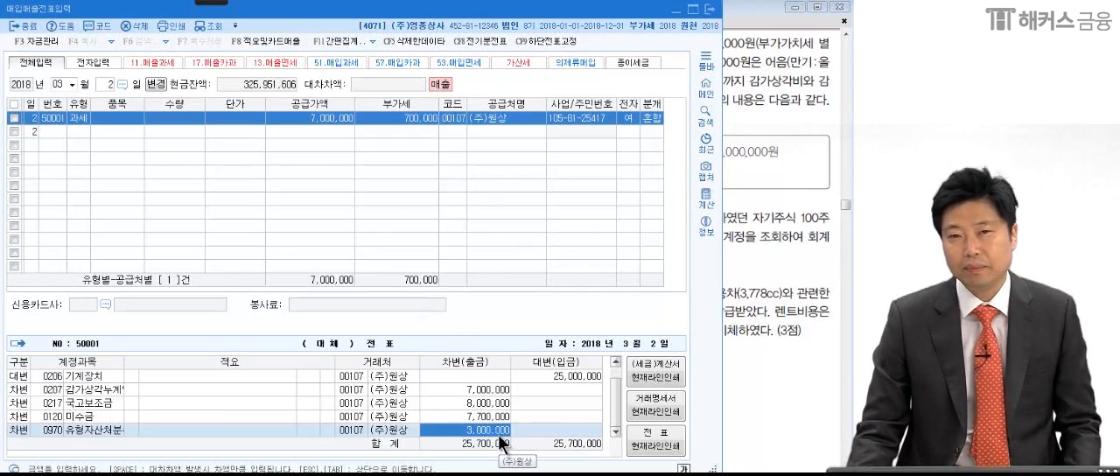
# - Switch to the exam PDF and read question (2) of March 20, marking the share count and sale price with the pen
pyautogui.click(735, 291)
pyautogui.scroll(-4, 735, 291)
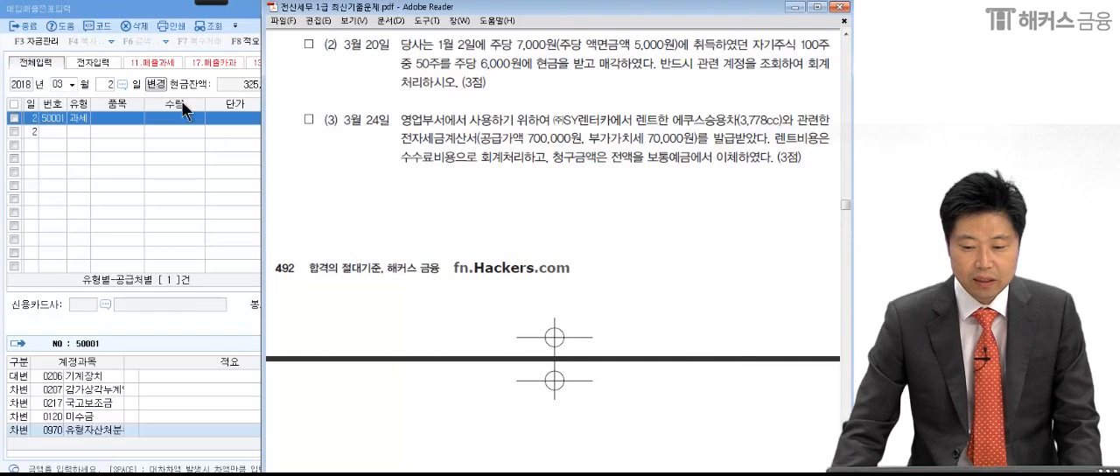
pyautogui.click(204, 2)
pyautogui.click(19, 17)
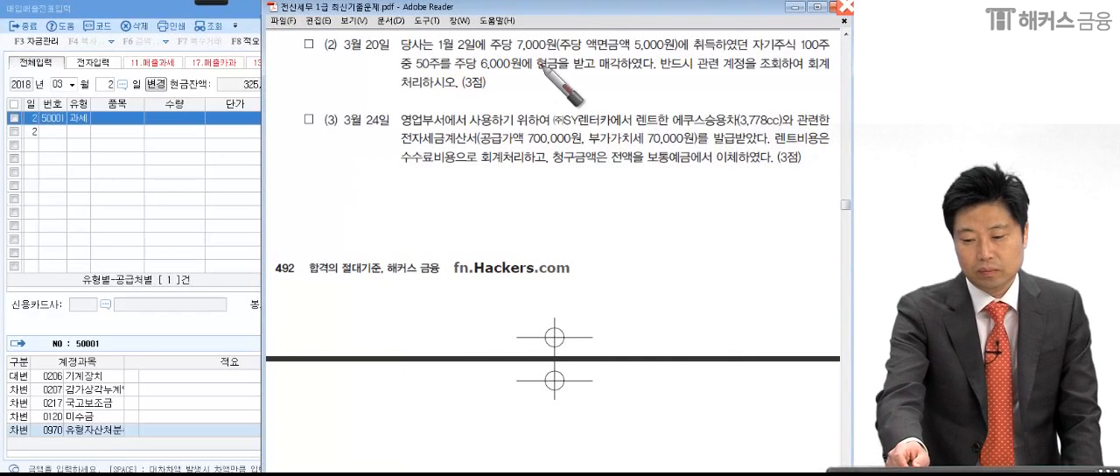
pyautogui.click(676, 55)
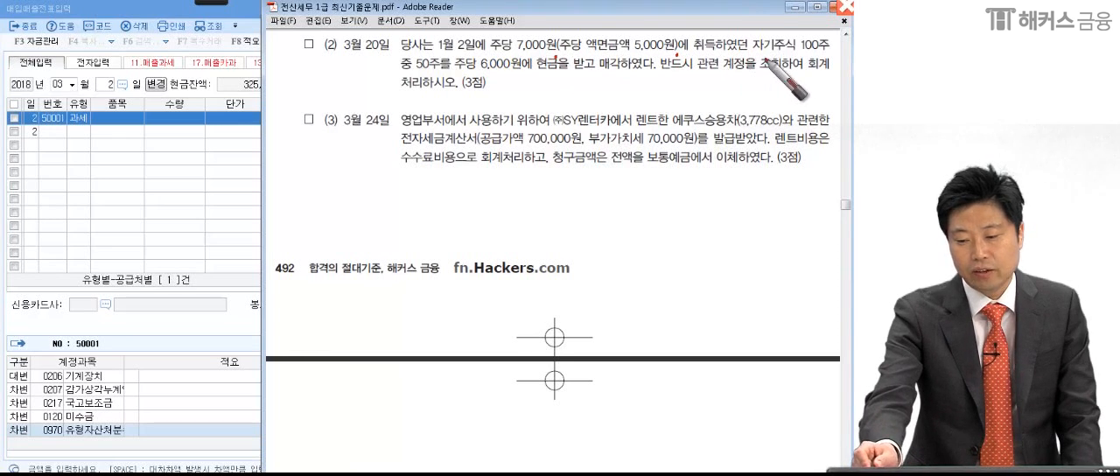
pyautogui.click(803, 55)
pyautogui.moveTo(442, 51)
pyautogui.mouseDown()
pyautogui.moveTo(407, 70)
pyautogui.moveTo(448, 75)
pyautogui.mouseUp()
pyautogui.moveTo(527, 76); pyautogui.dragTo(536, 75)
pyautogui.click(658, 74)
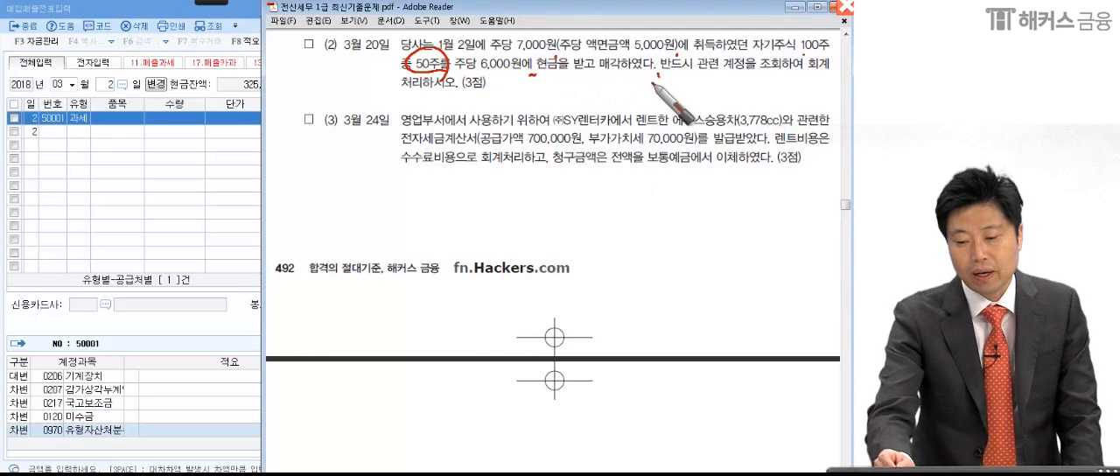
pyautogui.click(817, 77)
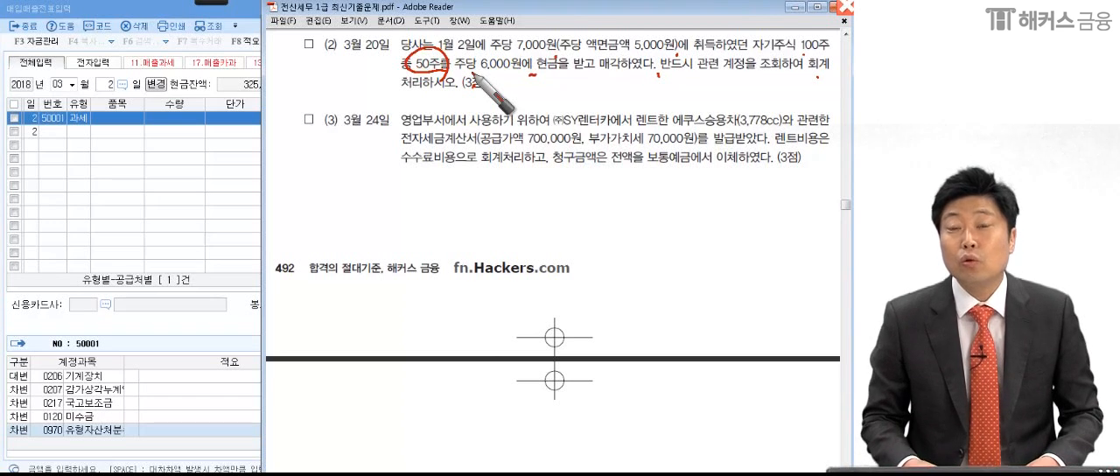
pyautogui.press('Escape')
pyautogui.click(484, 217)
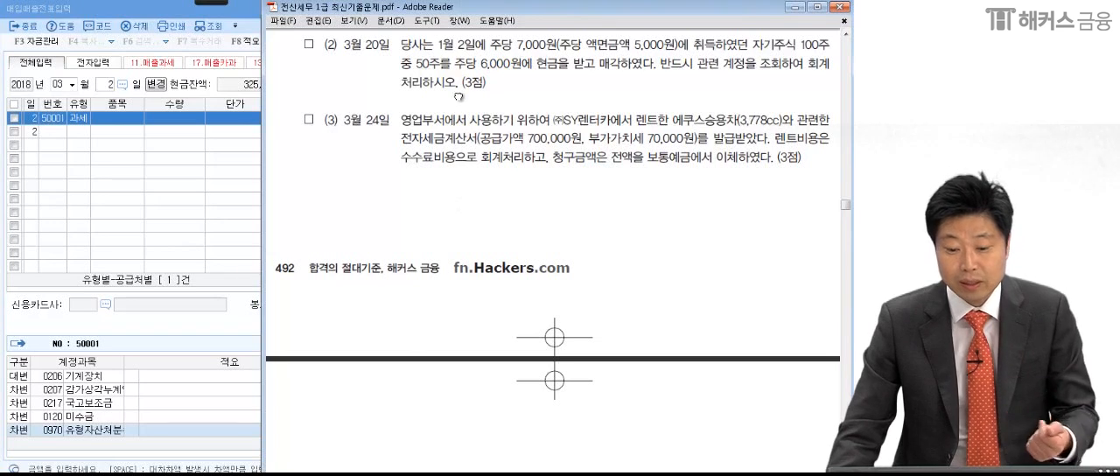
# - Handwrite the credit side for the treasury shares as 350,000 below question (3), marking the 7,000원 cost and 50주 in question (2)
pyautogui.click(207, 3)
pyautogui.click(20, 16)
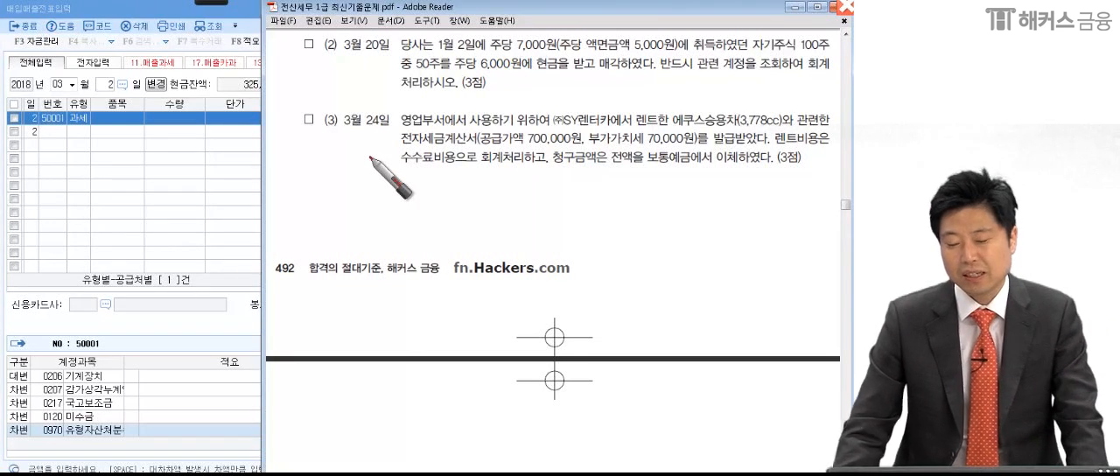
pyautogui.moveTo(455, 194)
pyautogui.mouseDown()
pyautogui.moveTo(514, 197)
pyautogui.moveTo(525, 229)
pyautogui.moveTo(560, 229)
pyautogui.mouseUp()
pyautogui.moveTo(567, 195)
pyautogui.mouseDown()
pyautogui.moveTo(578, 218)
pyautogui.moveTo(623, 221)
pyautogui.moveTo(611, 262)
pyautogui.mouseUp()
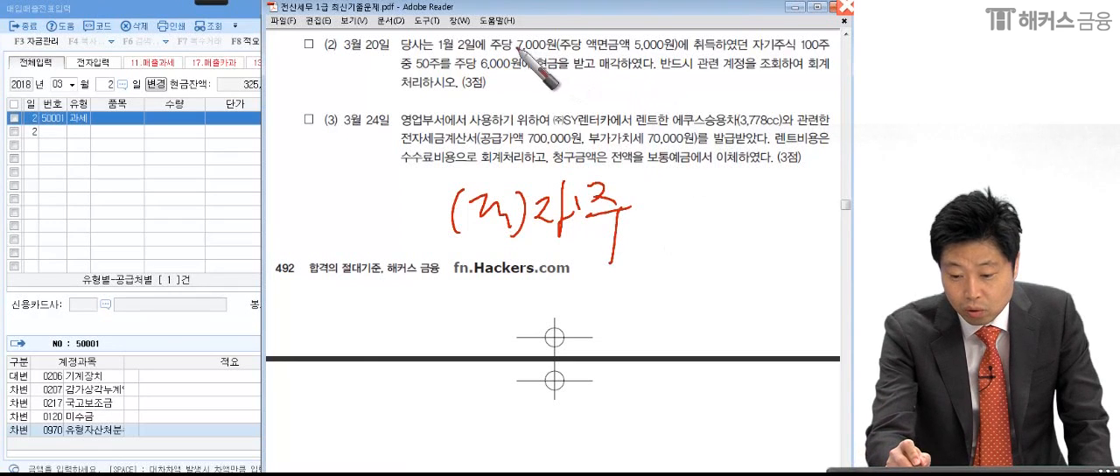
pyautogui.moveTo(512, 56); pyautogui.dragTo(559, 60)
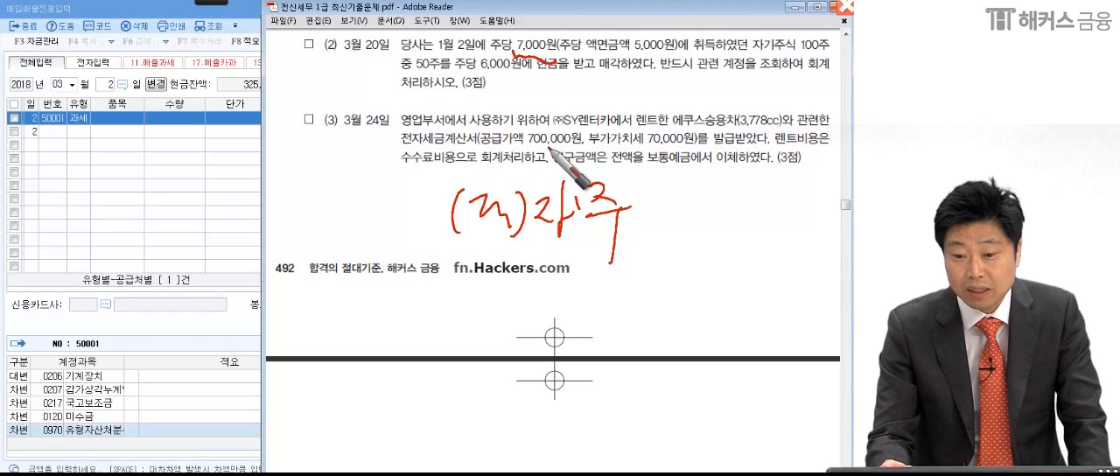
pyautogui.moveTo(436, 61); pyautogui.dragTo(413, 63)
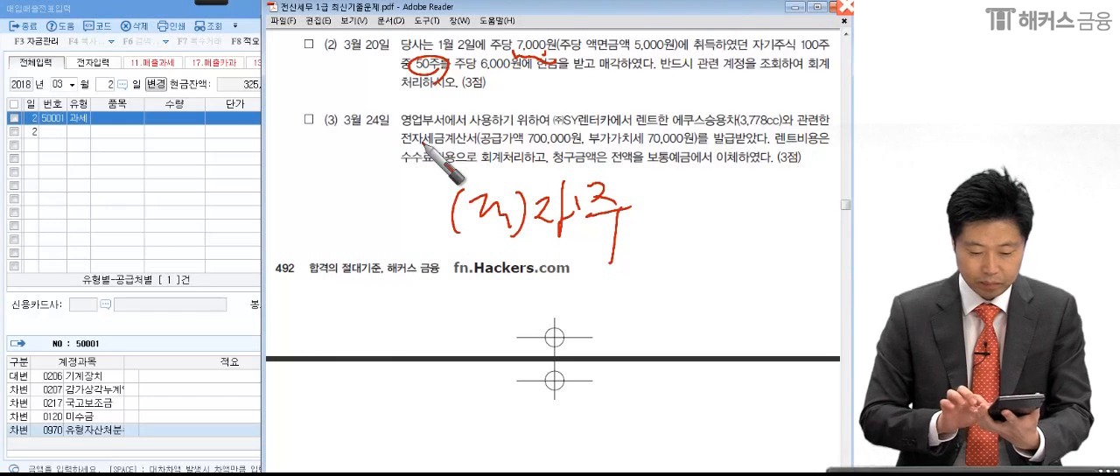
pyautogui.moveTo(672, 194)
pyautogui.mouseDown()
pyautogui.moveTo(672, 226)
pyautogui.moveTo(720, 193)
pyautogui.moveTo(746, 229)
pyautogui.mouseUp()
pyautogui.moveTo(762, 203); pyautogui.dragTo(793, 210)
# - Handwrite the debit side as 현금 300,000 based on the 6,000원 sale price, and underline both the cash and treasury share amounts
pyautogui.moveTo(96, 199); pyautogui.dragTo(114, 184)
pyautogui.moveTo(97, 235)
pyautogui.mouseDown()
pyautogui.moveTo(140, 215)
pyautogui.moveTo(157, 233)
pyautogui.moveTo(196, 219)
pyautogui.mouseUp()
pyautogui.moveTo(212, 175)
pyautogui.mouseDown()
pyautogui.moveTo(246, 203)
pyautogui.moveTo(322, 217)
pyautogui.mouseUp()
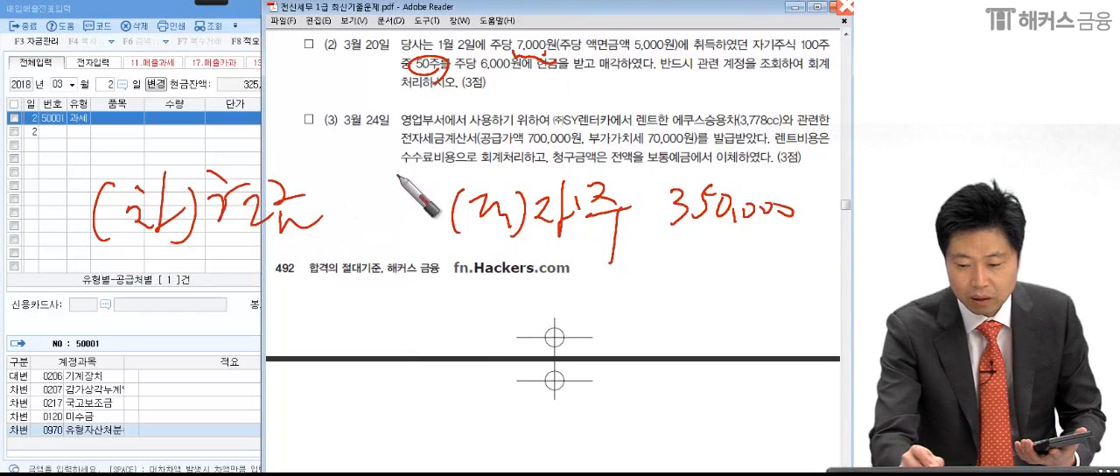
pyautogui.moveTo(474, 73); pyautogui.dragTo(511, 74)
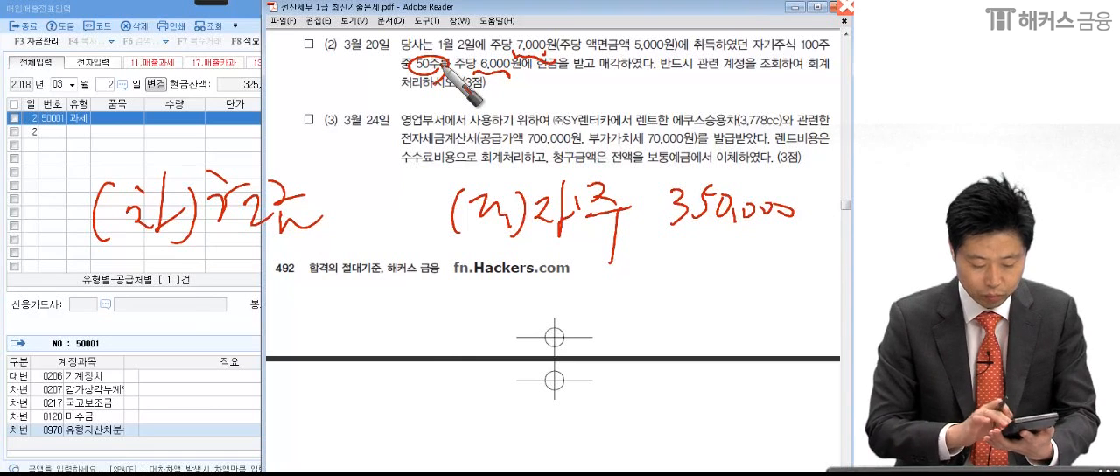
pyautogui.moveTo(330, 192)
pyautogui.mouseDown()
pyautogui.moveTo(342, 202)
pyautogui.moveTo(331, 212)
pyautogui.moveTo(350, 197)
pyautogui.mouseUp()
pyautogui.moveTo(364, 196); pyautogui.dragTo(399, 198)
pyautogui.moveTo(402, 194); pyautogui.dragTo(411, 197)
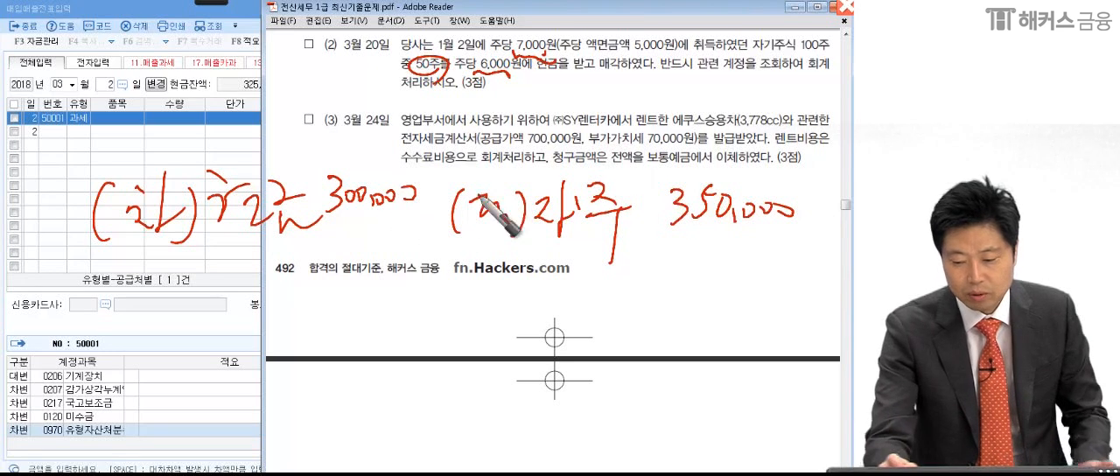
pyautogui.moveTo(656, 233); pyautogui.dragTo(798, 234)
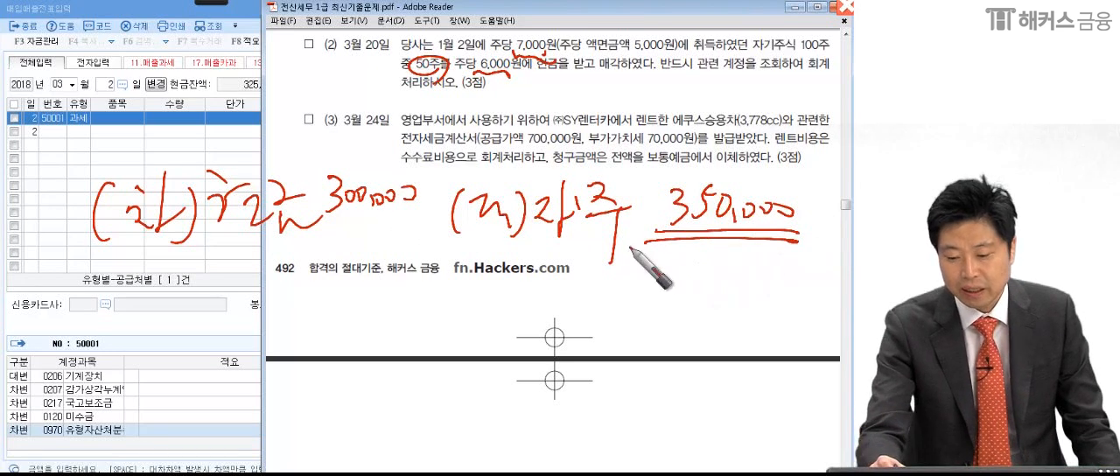
pyautogui.moveTo(324, 230); pyautogui.dragTo(403, 234)
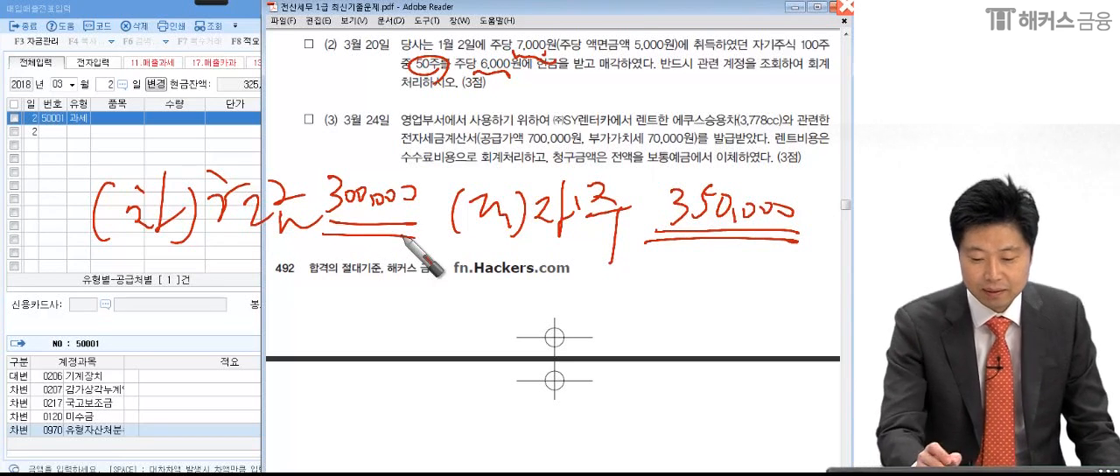
# - Handwrite a treasury share disposal loss of 50,000 under the debit side and underline it
pyautogui.moveTo(350, 282)
pyautogui.mouseDown()
pyautogui.moveTo(342, 308)
pyautogui.moveTo(382, 294)
pyautogui.moveTo(395, 312)
pyautogui.moveTo(430, 292)
pyautogui.mouseUp()
pyautogui.moveTo(451, 292); pyautogui.dragTo(452, 293)
pyautogui.moveTo(185, 272); pyautogui.dragTo(192, 278)
pyautogui.moveTo(183, 287)
pyautogui.mouseDown()
pyautogui.moveTo(181, 304)
pyautogui.moveTo(202, 302)
pyautogui.mouseUp()
pyautogui.moveTo(219, 275); pyautogui.dragTo(218, 305)
pyautogui.moveTo(220, 295)
pyautogui.mouseDown()
pyautogui.moveTo(280, 291)
pyautogui.moveTo(296, 306)
pyautogui.mouseUp()
pyautogui.moveTo(126, 344); pyautogui.dragTo(466, 326)
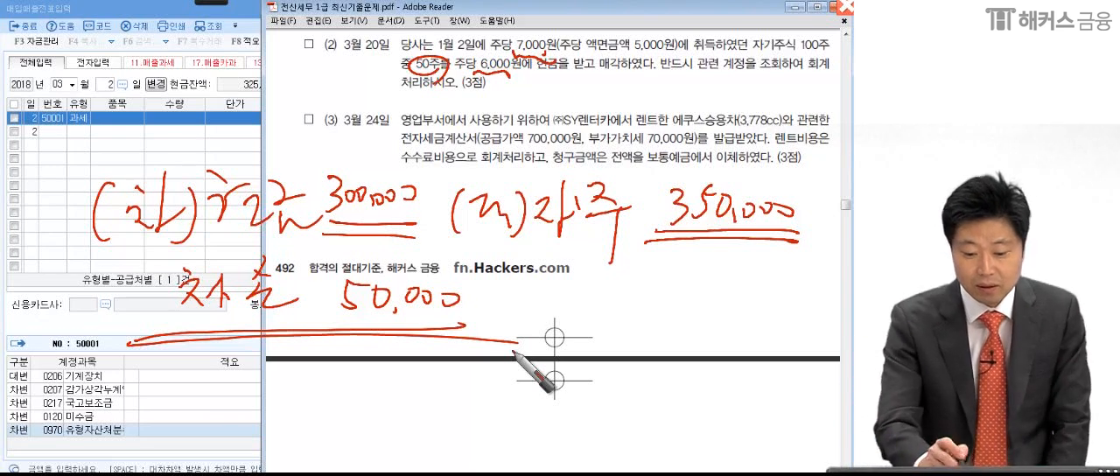
# - Circle and underline the disposal loss note, and underline the instruction in question (2) to look up the related accounts
pyautogui.moveTo(289, 313)
pyautogui.mouseDown()
pyautogui.moveTo(175, 315)
pyautogui.moveTo(313, 281)
pyautogui.moveTo(299, 330)
pyautogui.mouseUp()
pyautogui.moveTo(195, 323); pyautogui.dragTo(224, 323)
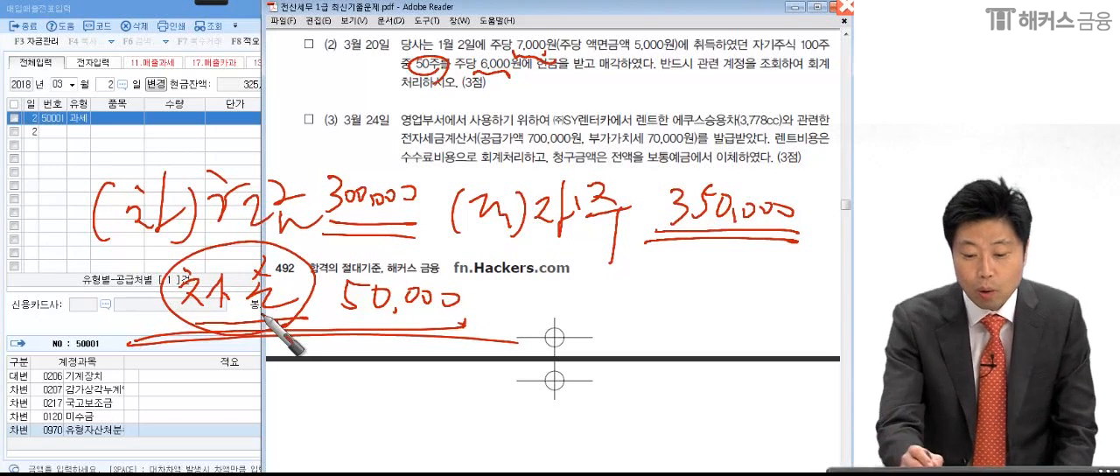
pyautogui.moveTo(438, 269)
pyautogui.mouseDown()
pyautogui.moveTo(372, 240)
pyautogui.moveTo(419, 274)
pyautogui.mouseUp()
pyautogui.moveTo(163, 329); pyautogui.dragTo(416, 328)
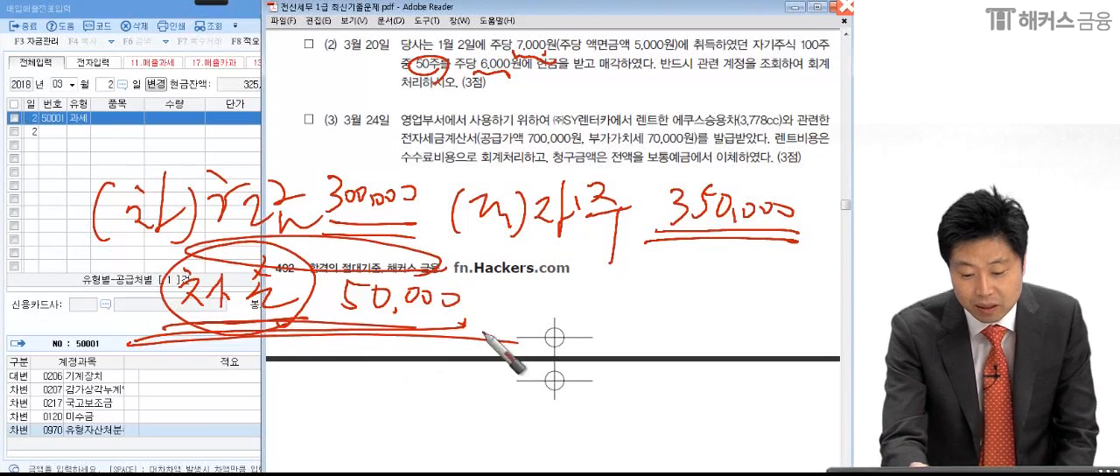
pyautogui.moveTo(151, 343)
pyautogui.mouseDown()
pyautogui.moveTo(511, 337)
pyautogui.moveTo(490, 332)
pyautogui.mouseUp()
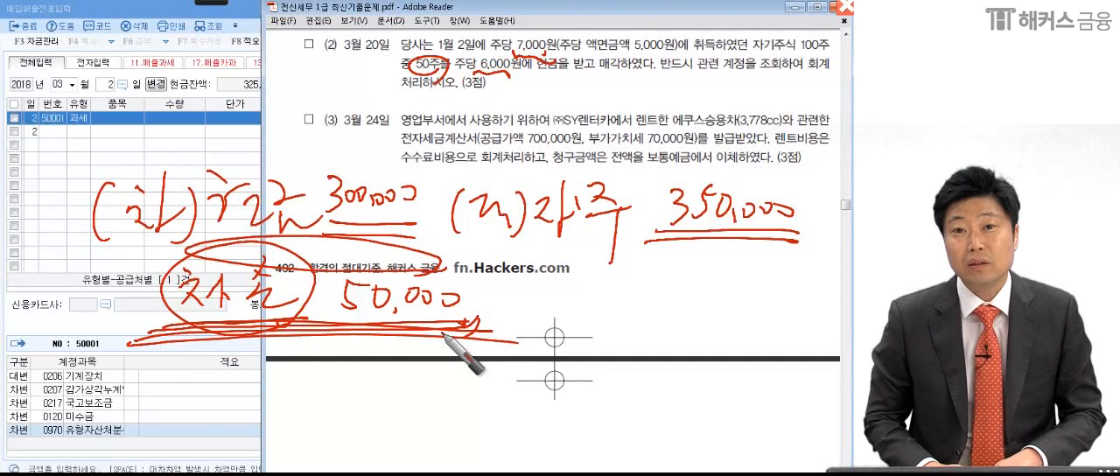
pyautogui.moveTo(650, 79); pyautogui.dragTo(834, 77)
pyautogui.moveTo(405, 88); pyautogui.dragTo(382, 90)
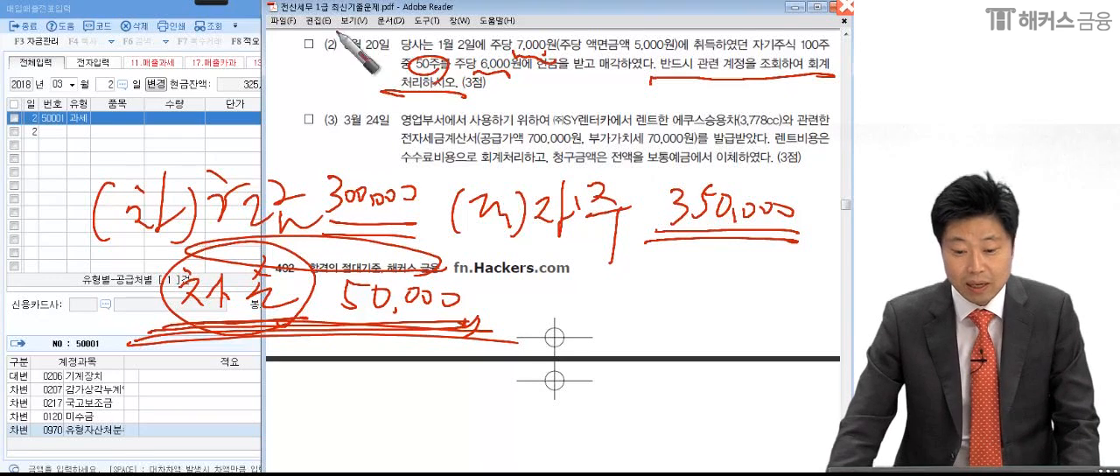
# - Clear the annotations, switch to KcLep, and replace 매입매출전표입력 with the 합계잔액시산표 as of March 20, 2018
pyautogui.click(845, 7)
pyautogui.click(251, 233)
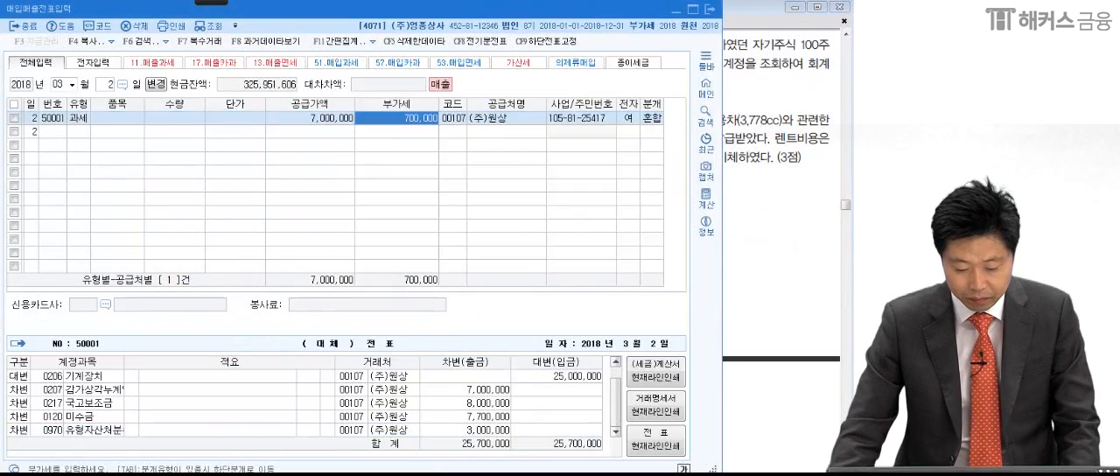
pyautogui.press('Escape')
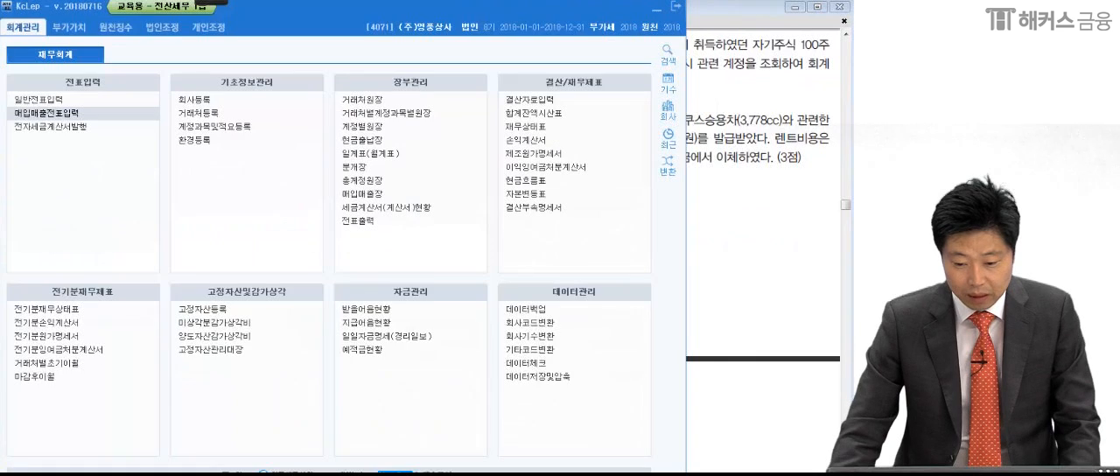
pyautogui.click(562, 112)
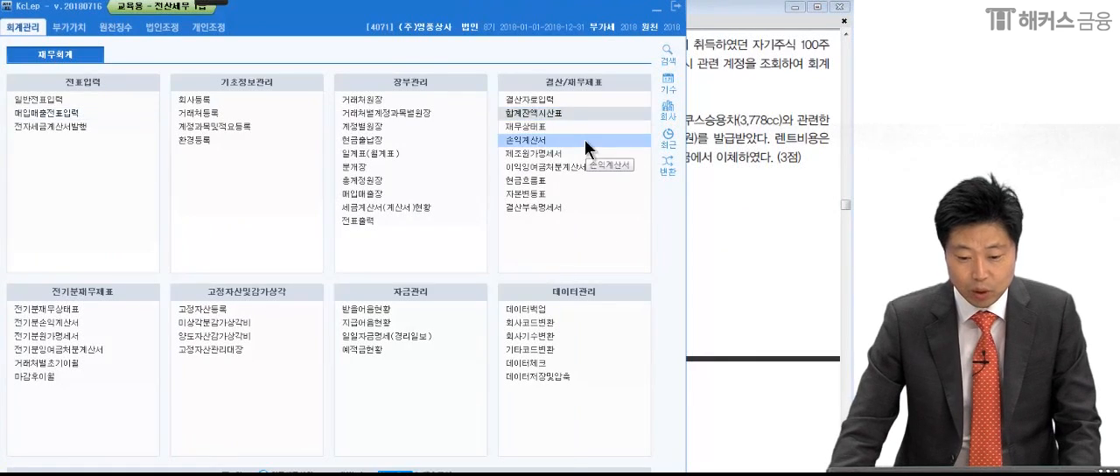
pyautogui.moveTo(460, 119); pyautogui.dragTo(607, 15)
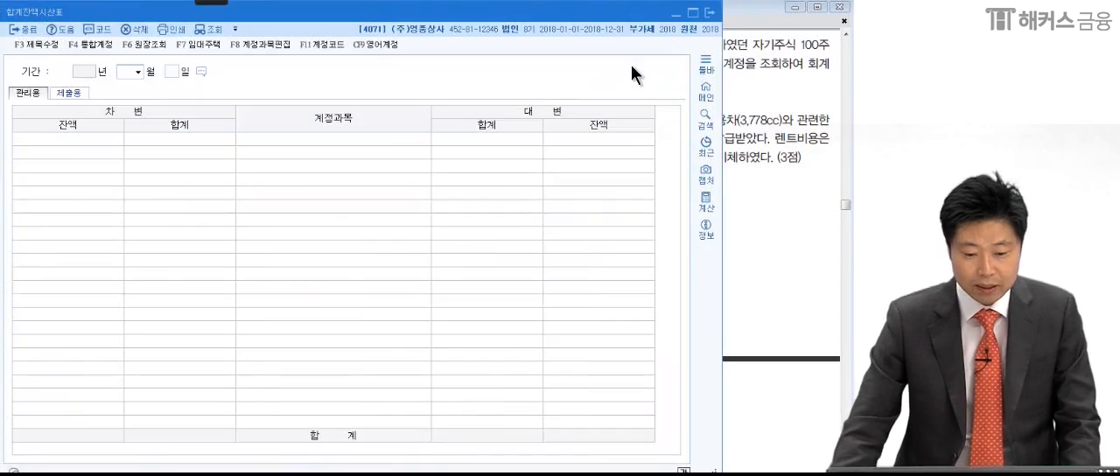
pyautogui.write('03 월 20 일')
# - Look up 자기주식처분이익 in the equity section of the trial balance and open its ledger
pyautogui.click(411, 264)
pyautogui.scroll(-10, 411, 267)
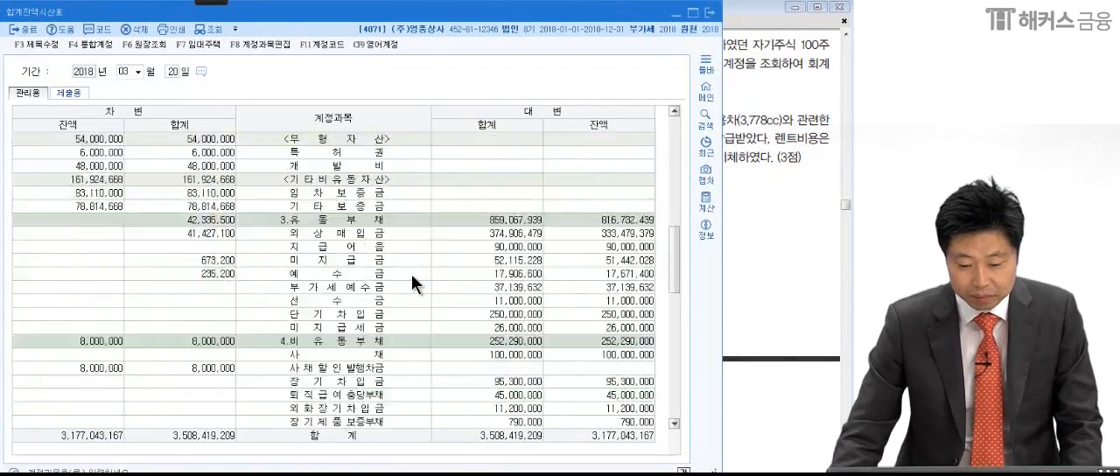
pyautogui.scroll(-4, 411, 274)
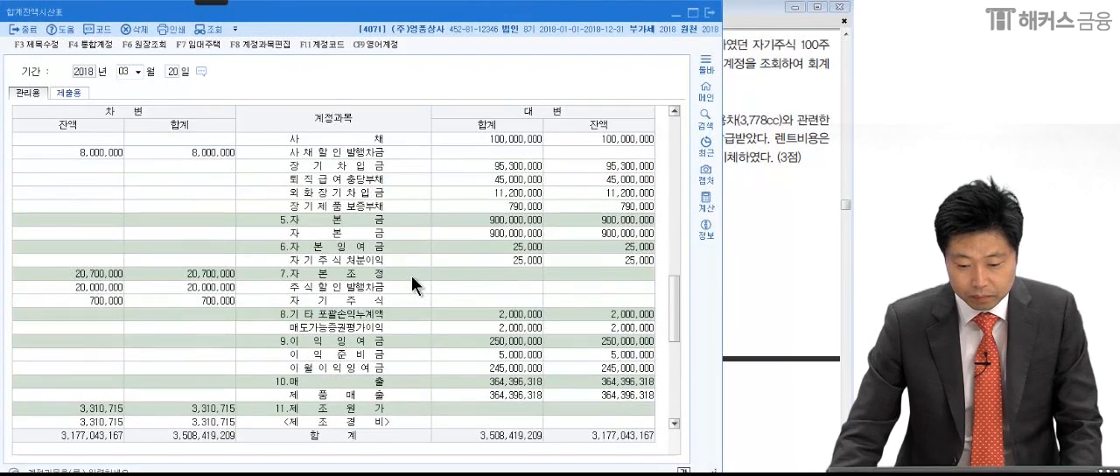
pyautogui.click(404, 286)
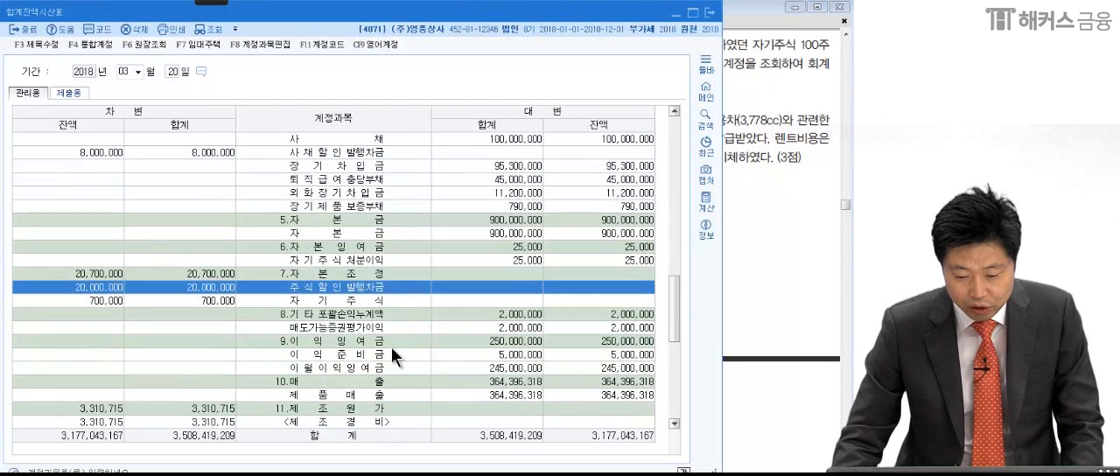
pyautogui.click(389, 351)
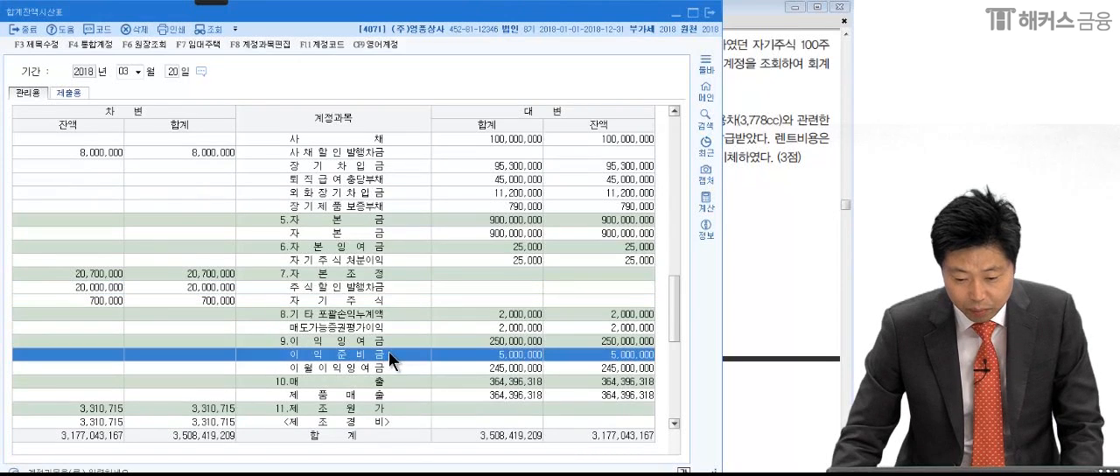
pyautogui.click(365, 259)
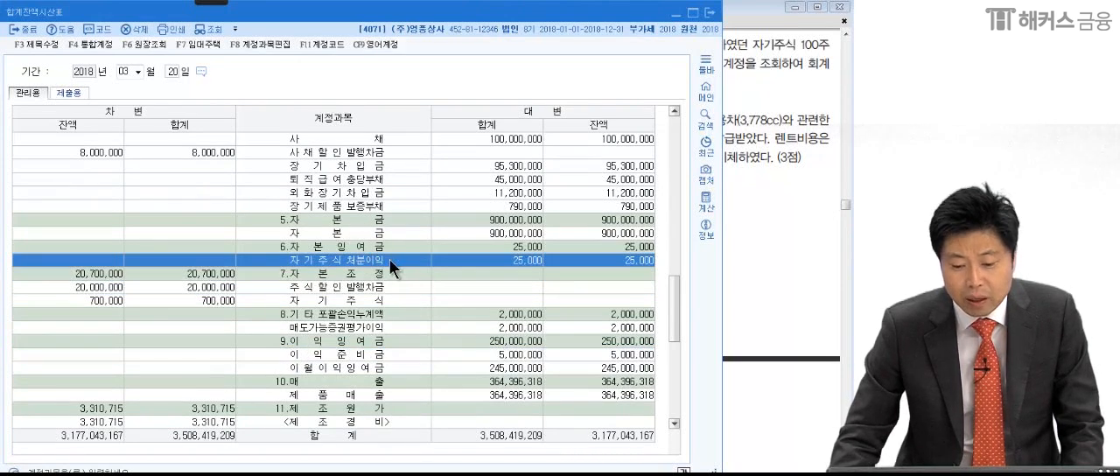
pyautogui.doubleClick(636, 260)
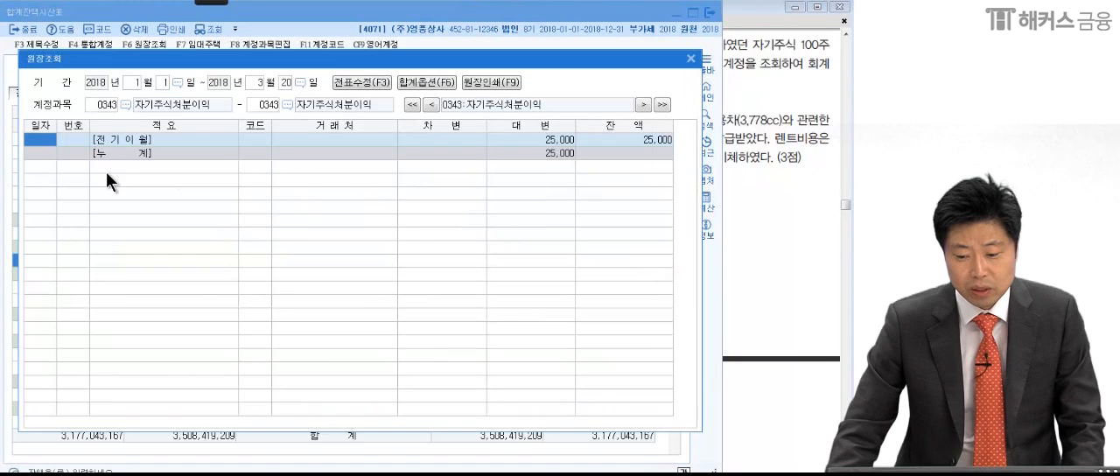
# - Circle the 자기주식처분이익 balance in the ledger with the red pen and add emphasis strokes around it
pyautogui.click(219, 3)
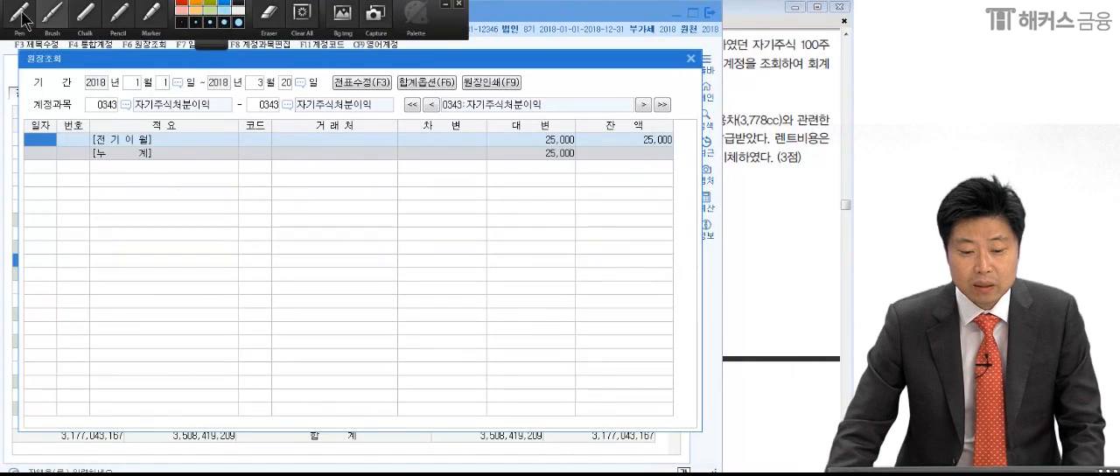
pyautogui.click(18, 14)
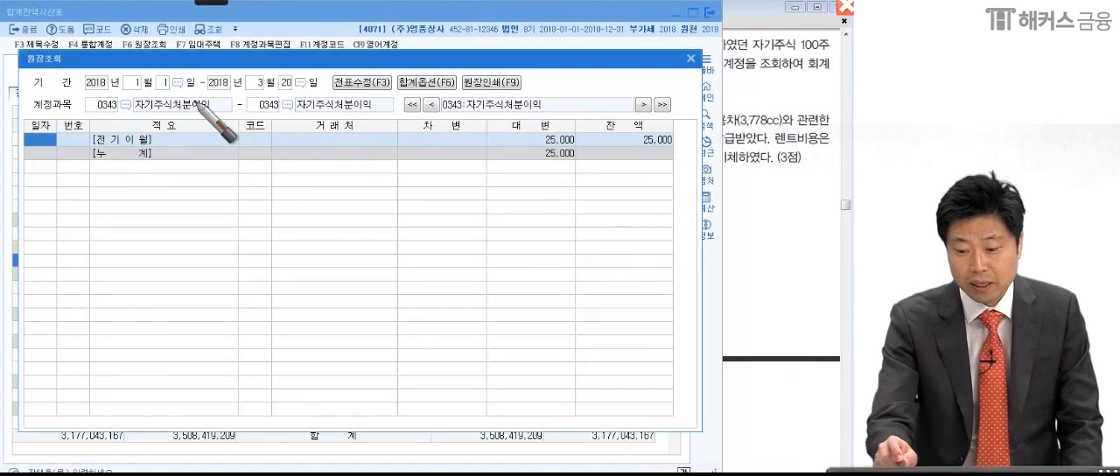
pyautogui.moveTo(675, 155)
pyautogui.mouseDown()
pyautogui.moveTo(682, 136)
pyautogui.moveTo(745, 125)
pyautogui.mouseUp()
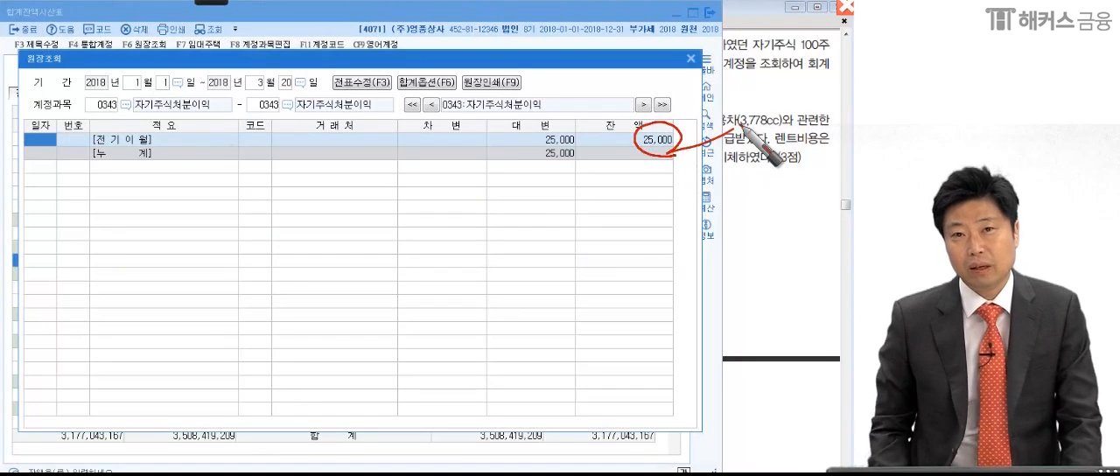
pyautogui.moveTo(672, 159)
pyautogui.mouseDown()
pyautogui.moveTo(630, 142)
pyautogui.moveTo(654, 168)
pyautogui.mouseUp()
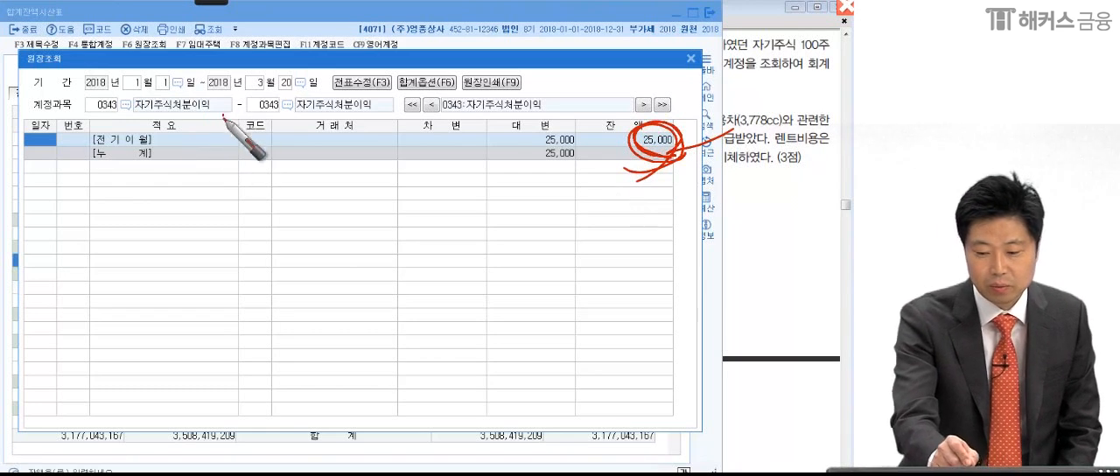
pyautogui.moveTo(223, 114); pyautogui.dragTo(223, 119)
pyautogui.moveTo(614, 149); pyautogui.dragTo(677, 150)
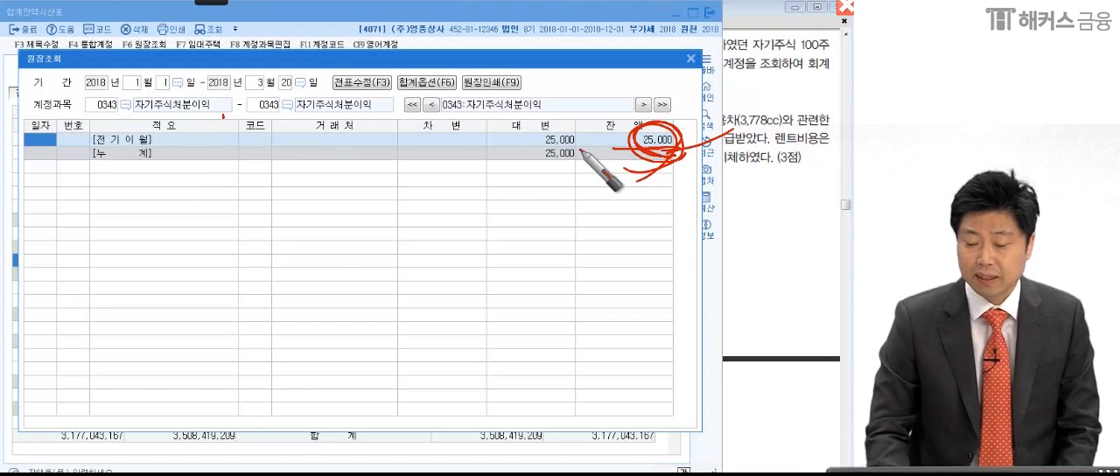
# - Close the ledger and trial balance, and open 일반전표입력 for March 20, 2018
pyautogui.click(690, 59)
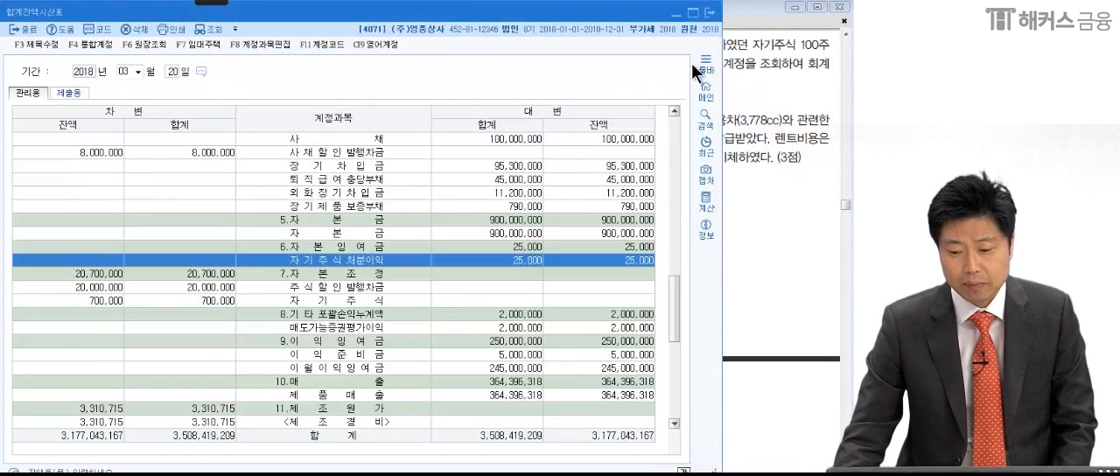
pyautogui.click(710, 12)
pyautogui.click(726, 139)
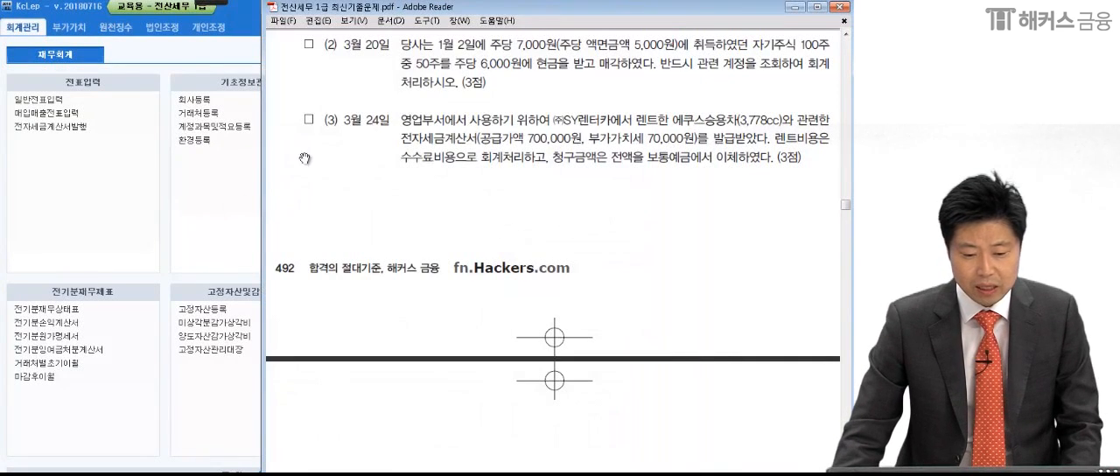
pyautogui.click(103, 182)
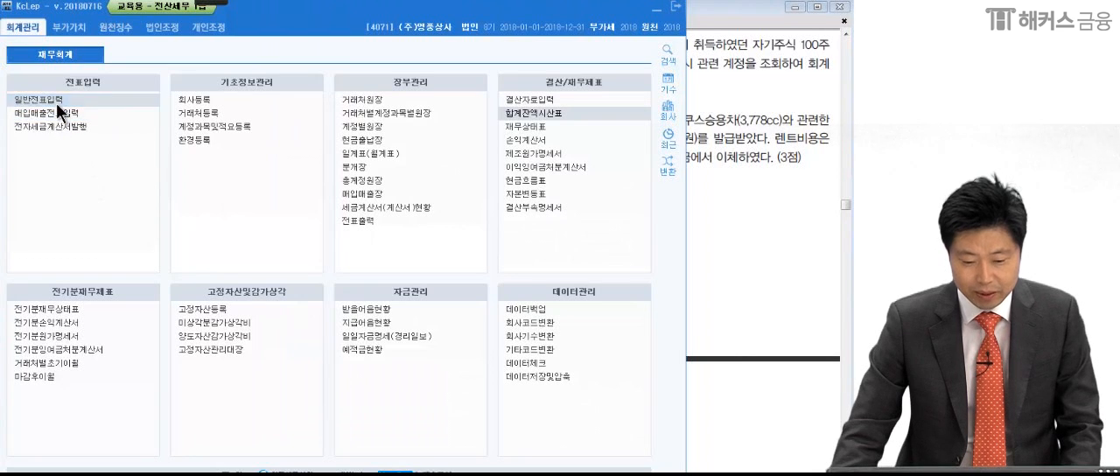
pyautogui.press('Return')
pyautogui.write('03')
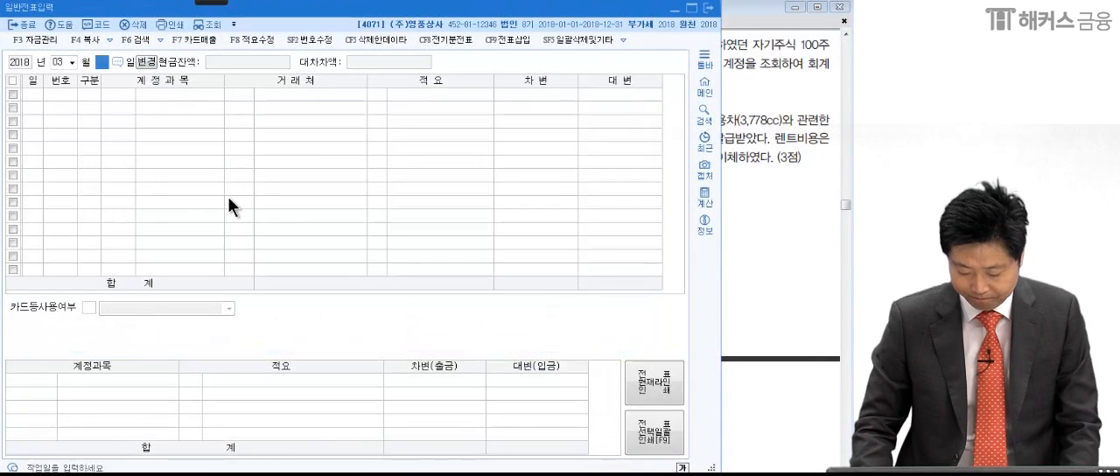
pyautogui.write('20')
pyautogui.write('4')
pyautogui.write('자기')
pyautogui.write('주')
# - Enter a credit line for account 0383 자기주식 with an amount of 350,000
pyautogui.press('Return')
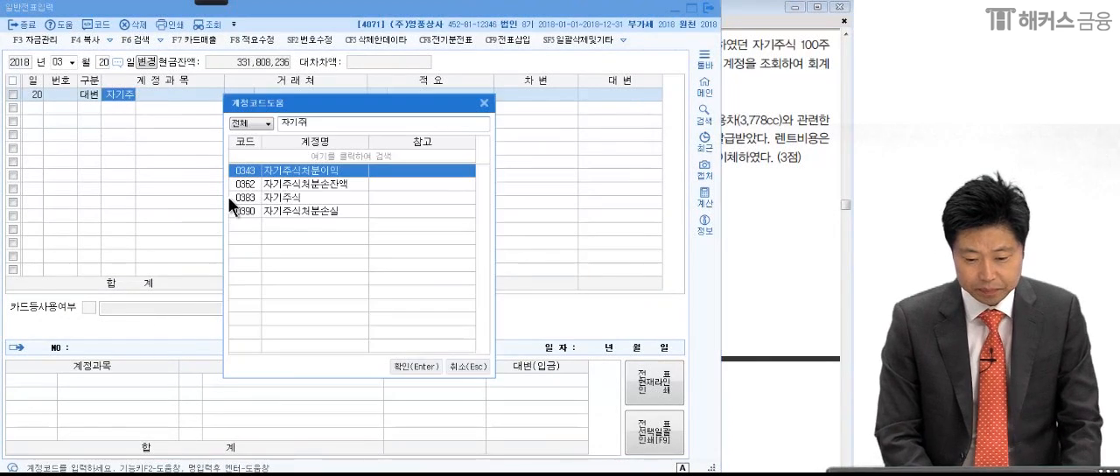
pyautogui.click(246, 204)
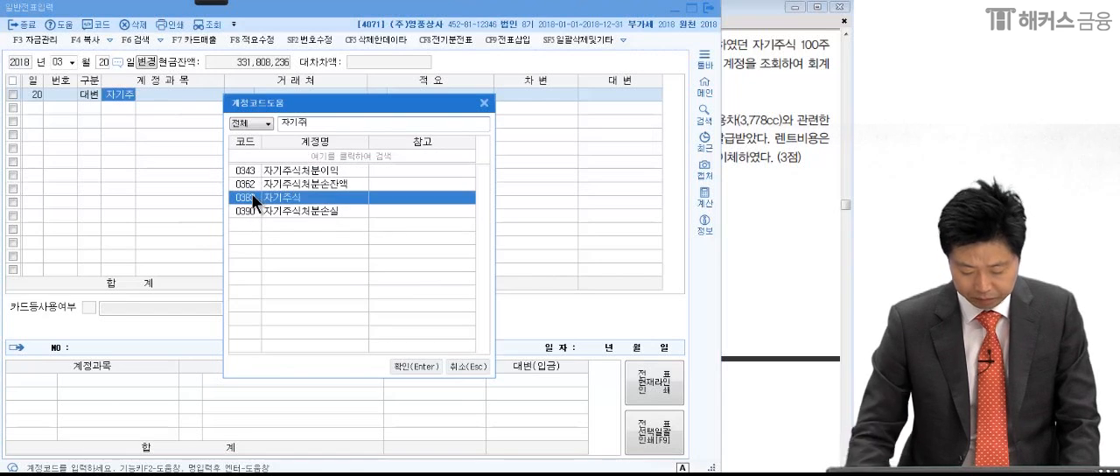
pyautogui.doubleClick(251, 193)
pyautogui.click(602, 94)
pyautogui.write('350')
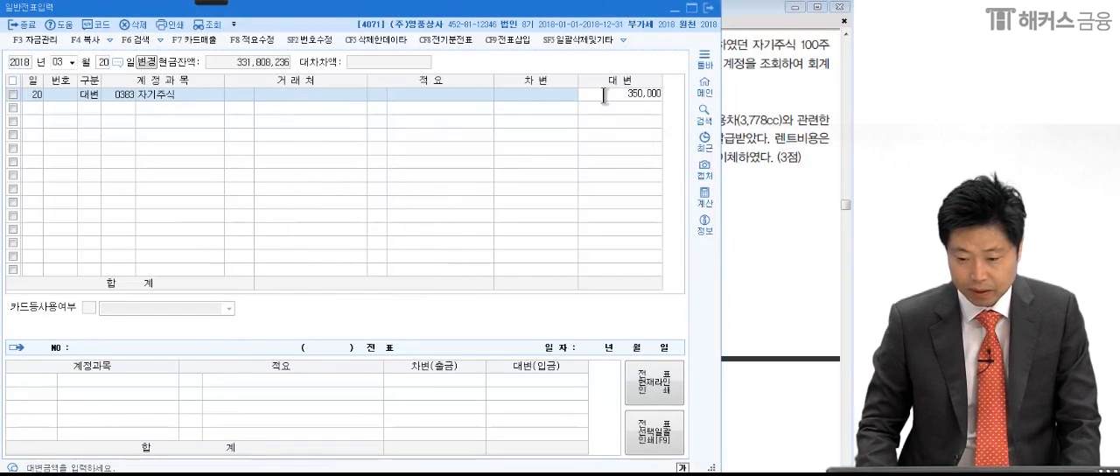
pyautogui.press('Return')
# - Add a debit line for account 0101 현금 with an amount of 300,000
pyautogui.write('3')
pyautogui.press('Return')
pyautogui.write('101')
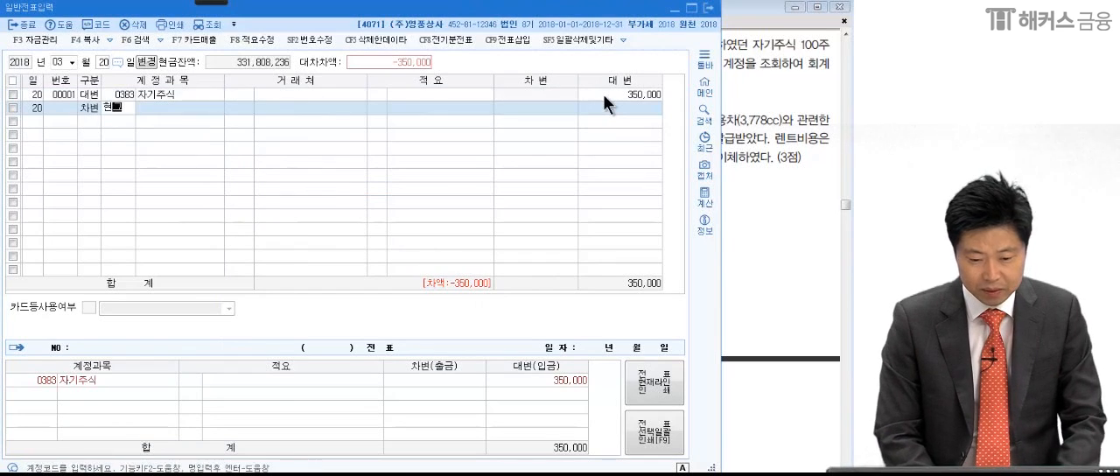
pyautogui.press('Return')
pyautogui.press('Return')
pyautogui.press('Return')
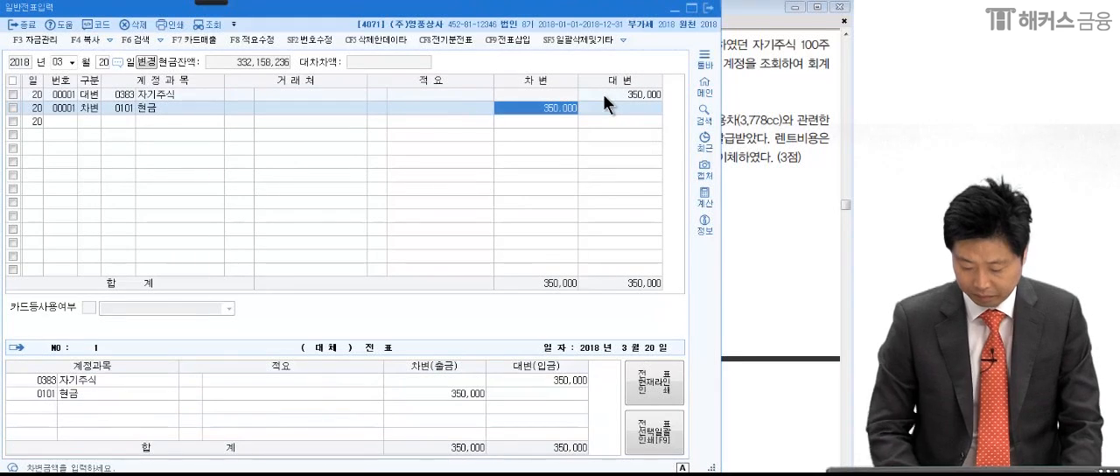
pyautogui.write('300,000')
pyautogui.press('Return')
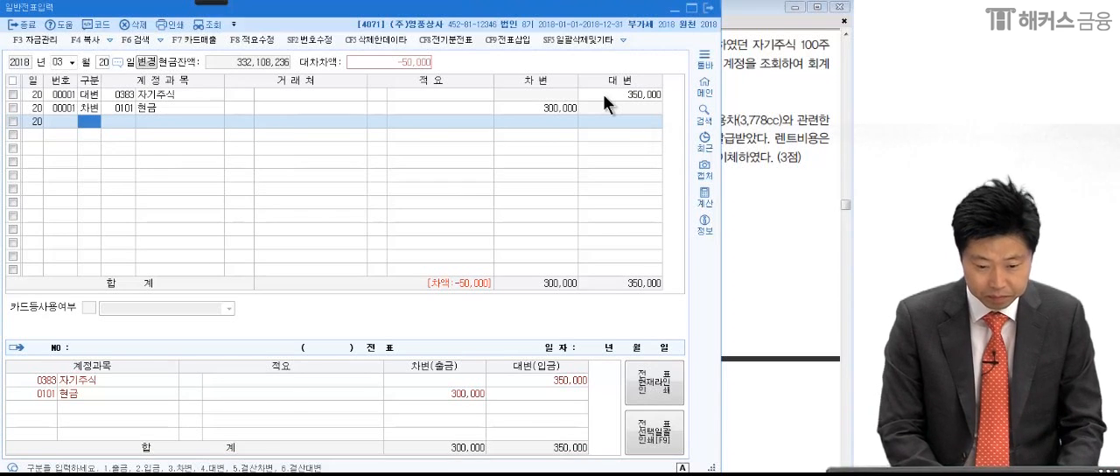
# - Add a debit line for account 0343 자기주식처분이익 and set its amount to 25,000
pyautogui.write('3차기주')
pyautogui.press('Return')
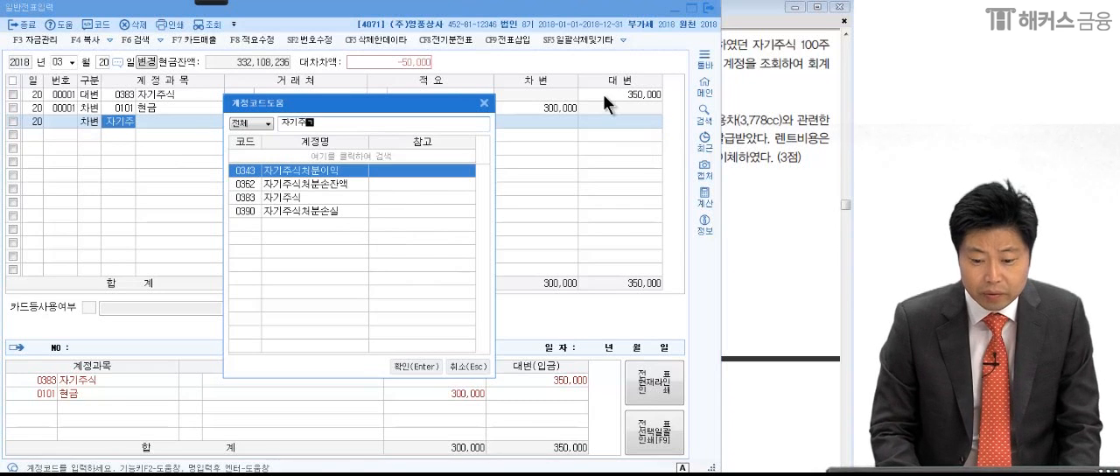
pyautogui.press('Return')
pyautogui.click(570, 121)
pyautogui.write('25,00')
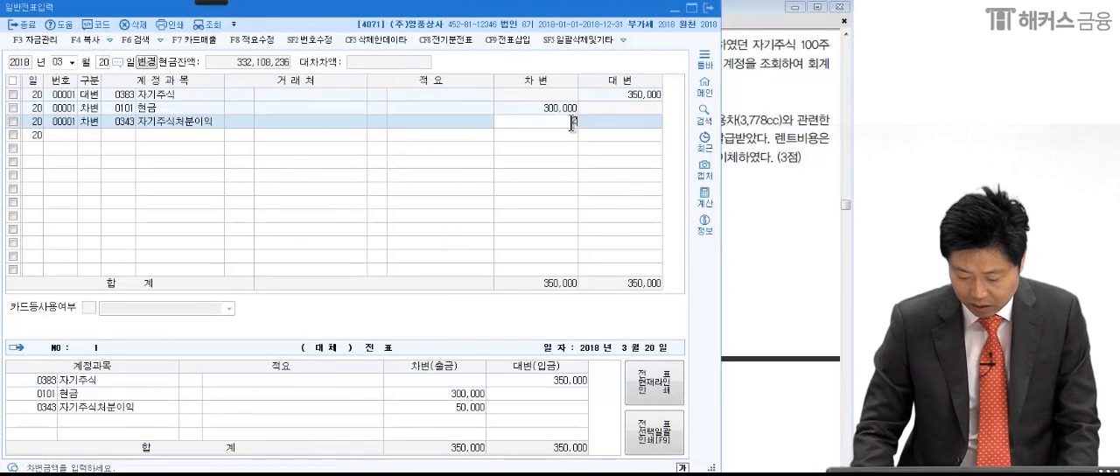
pyautogui.write('0')
pyautogui.press('Return')
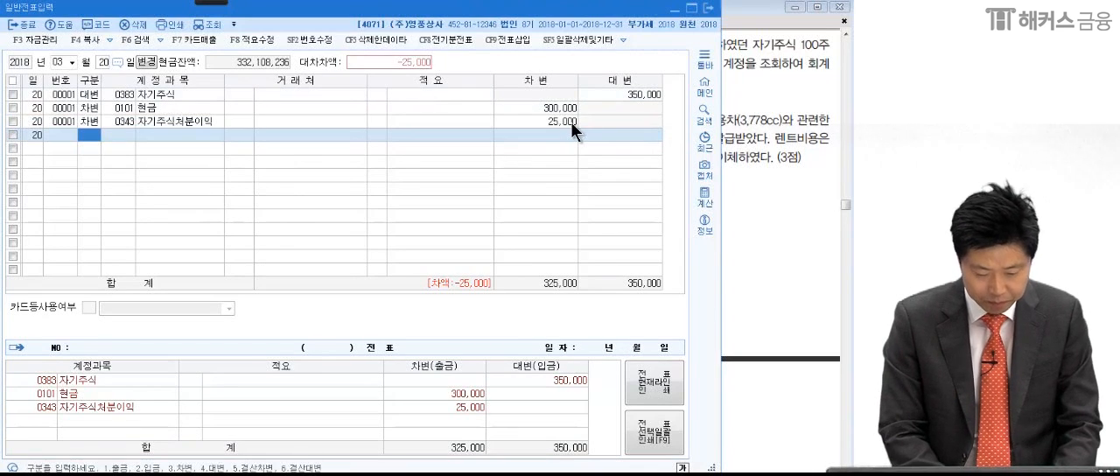
# - Add a debit line for account 0390 자기주식처분손실 for the remaining 25,000
pyautogui.write('3자기주')
pyautogui.press('Return')
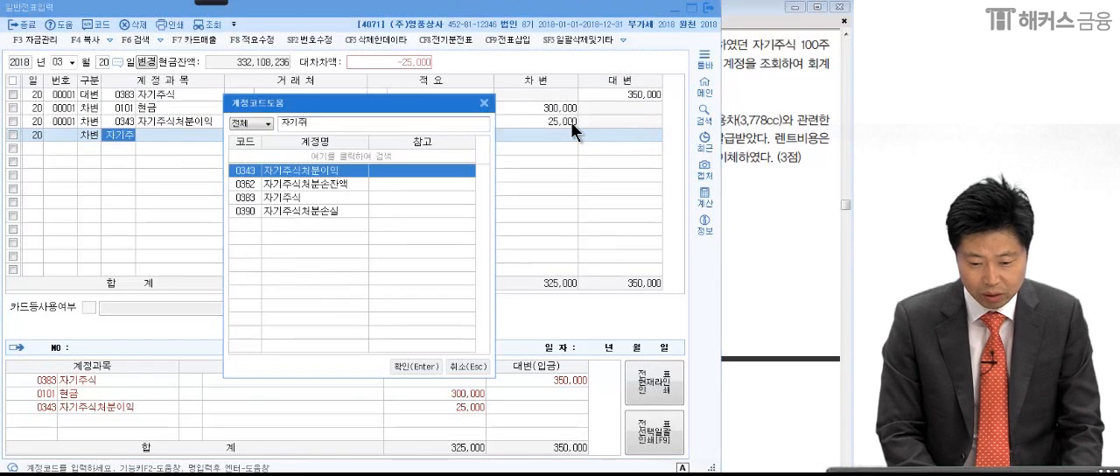
pyautogui.click(353, 212)
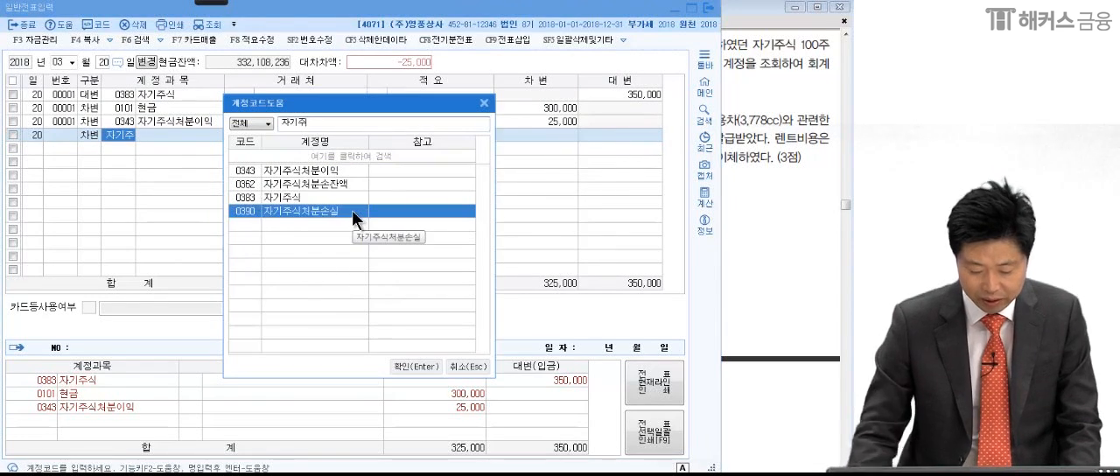
pyautogui.press('Return')
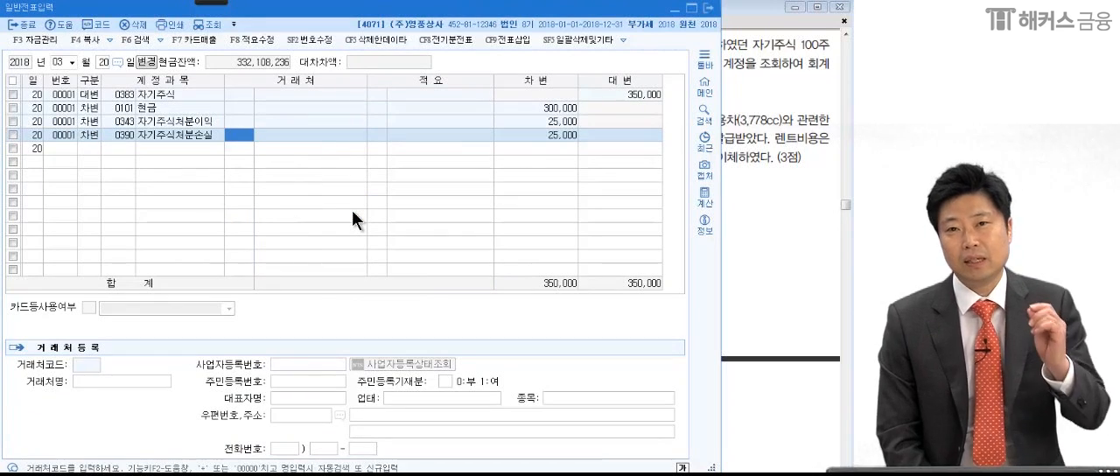
# - Switch to the exam PDF in Adobe Reader, mark the rental car details in question (3), and underline 전자세금계산서
pyautogui.click(802, 235)
pyautogui.scroll(-2, 778, 250)
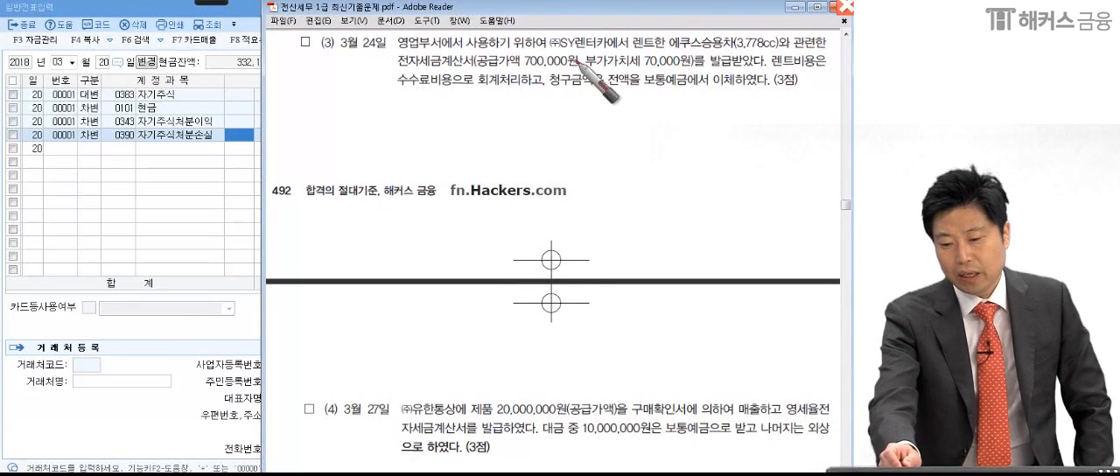
pyautogui.click(628, 51)
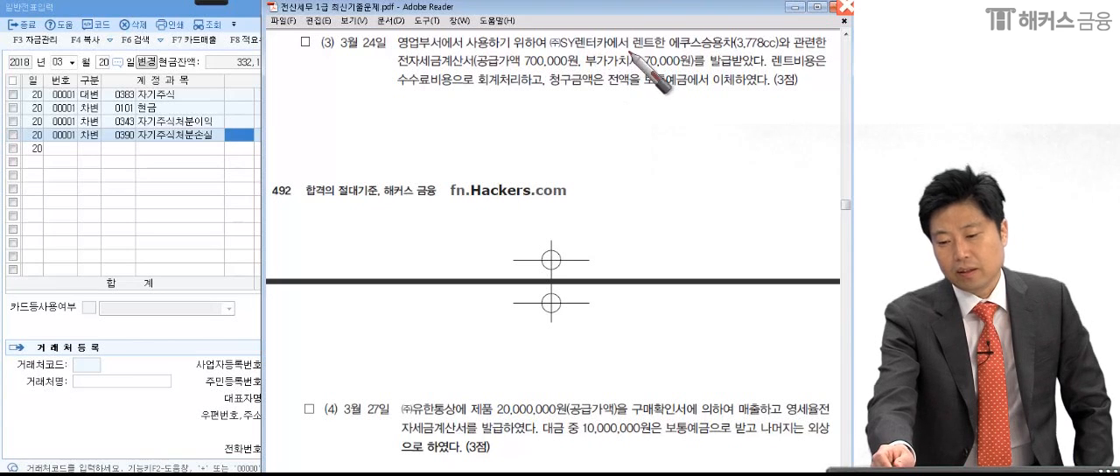
pyautogui.click(667, 58)
pyautogui.click(731, 57)
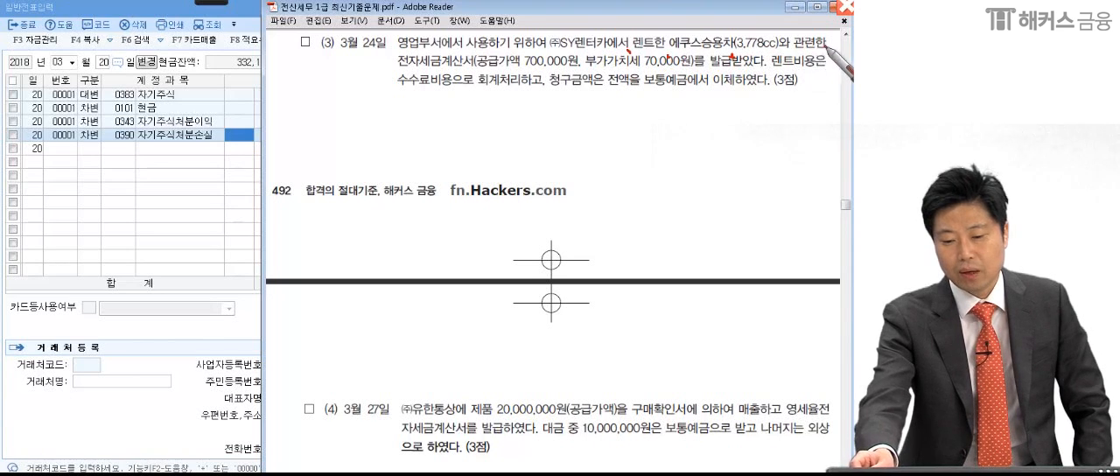
pyautogui.moveTo(382, 67); pyautogui.dragTo(473, 69)
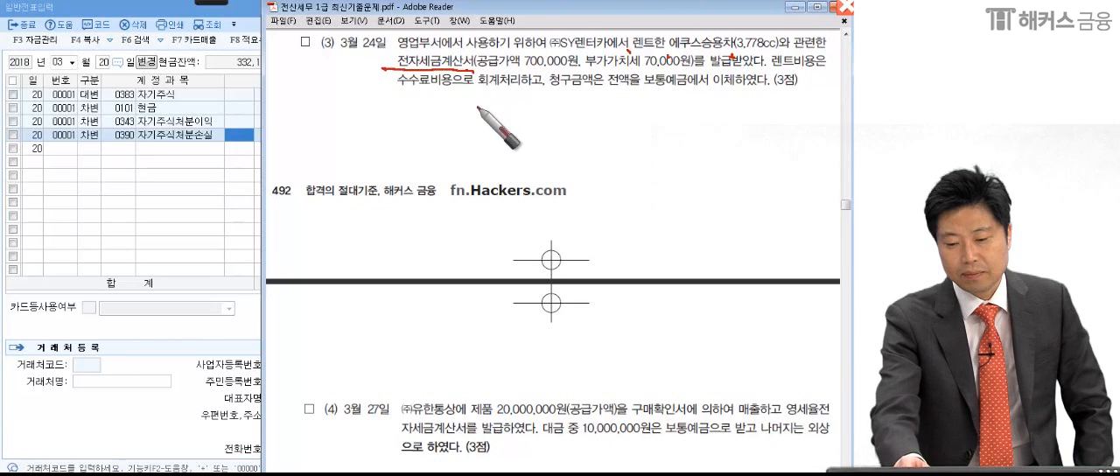
# - Mark the VAT amount, 발급받았다, 수수료비용 and the full payment from 보통예금 in question (3)
pyautogui.click(582, 69)
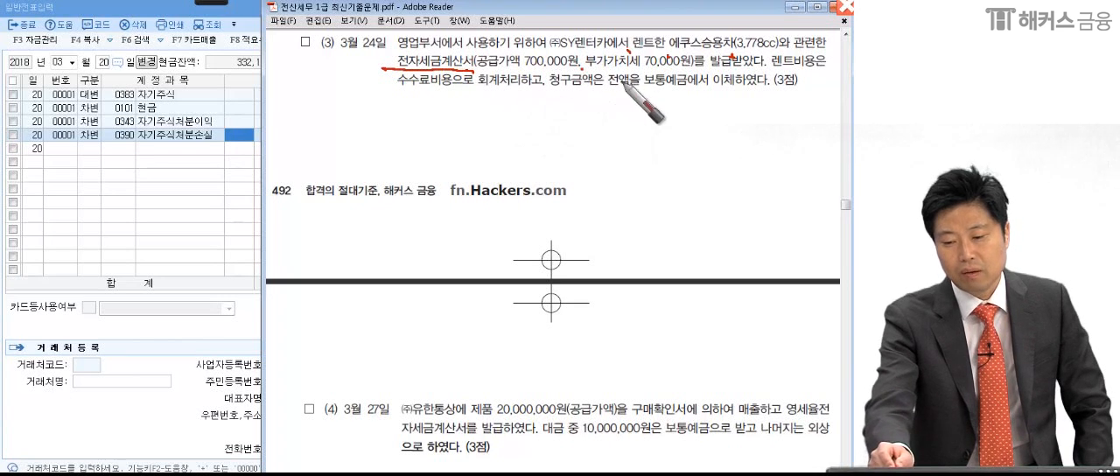
pyautogui.moveTo(689, 69); pyautogui.dragTo(690, 77)
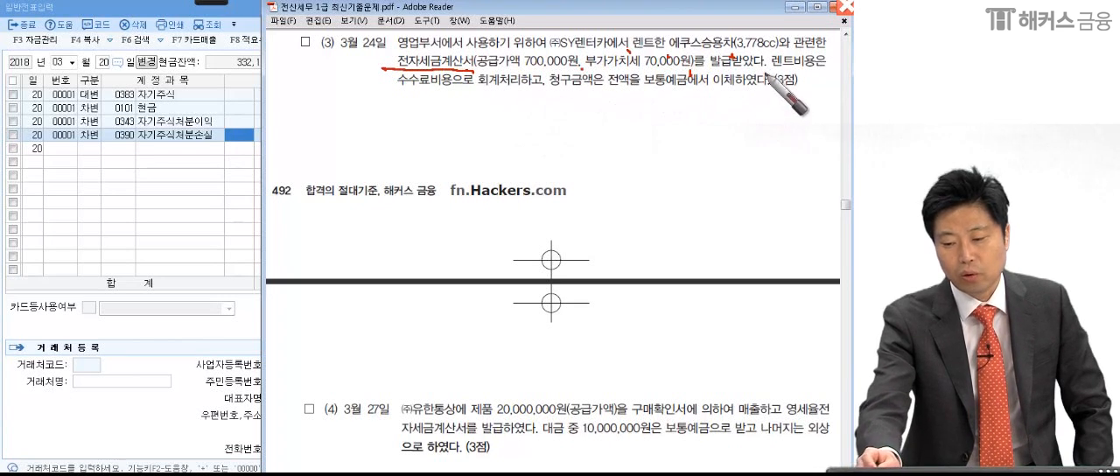
pyautogui.moveTo(768, 67); pyautogui.dragTo(727, 67)
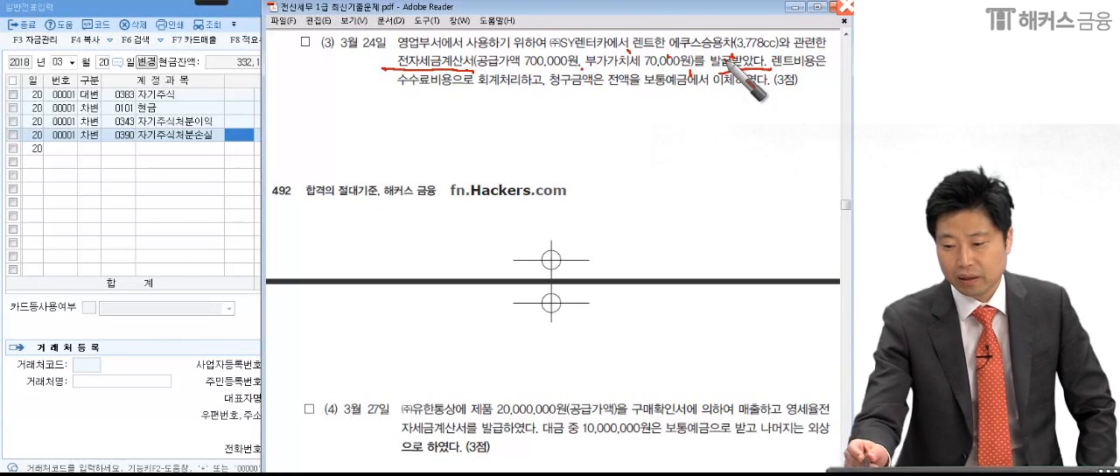
pyautogui.moveTo(381, 82)
pyautogui.mouseDown()
pyautogui.moveTo(422, 98)
pyautogui.moveTo(451, 90)
pyautogui.mouseUp()
pyautogui.moveTo(549, 84); pyautogui.dragTo(543, 91)
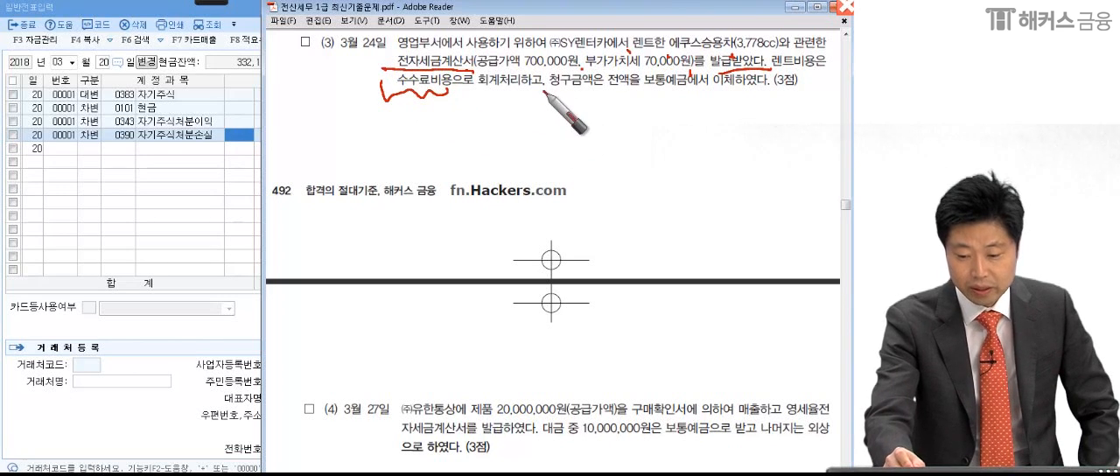
pyautogui.moveTo(602, 85); pyautogui.dragTo(616, 85)
pyautogui.moveTo(704, 88); pyautogui.dragTo(714, 87)
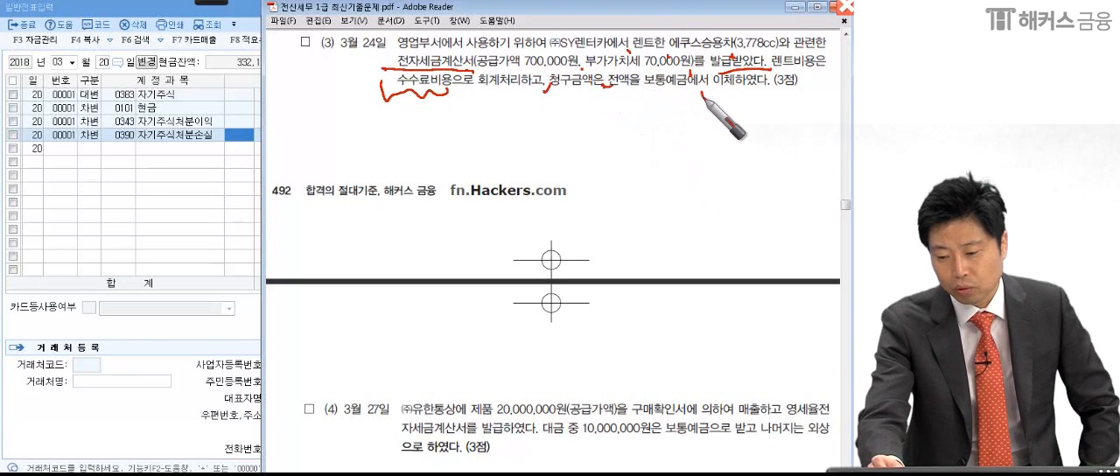
pyautogui.click(781, 98)
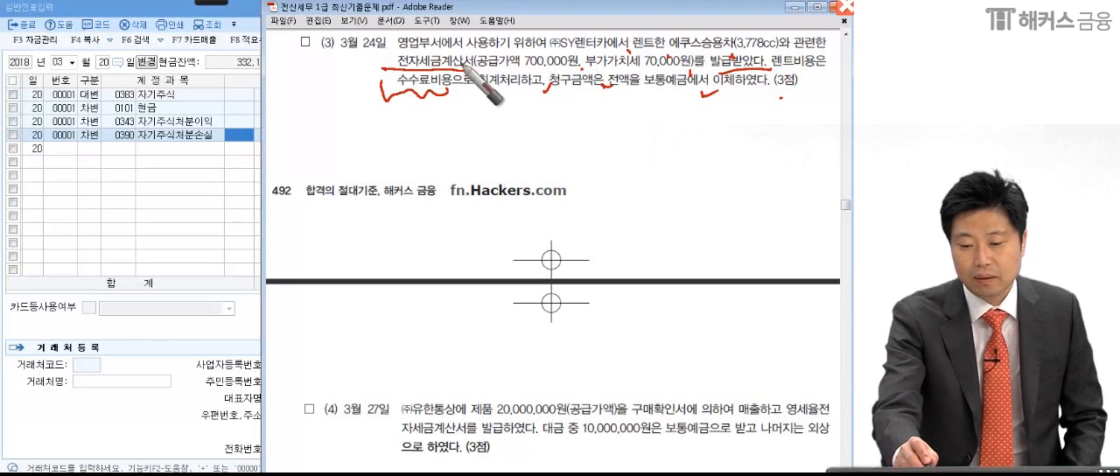
# - Circle 부가가치세 70,000원, underline 에쿠스승용차(3,778cc), and handwrite a circled 54 as the transaction type
pyautogui.moveTo(590, 66); pyautogui.dragTo(641, 68)
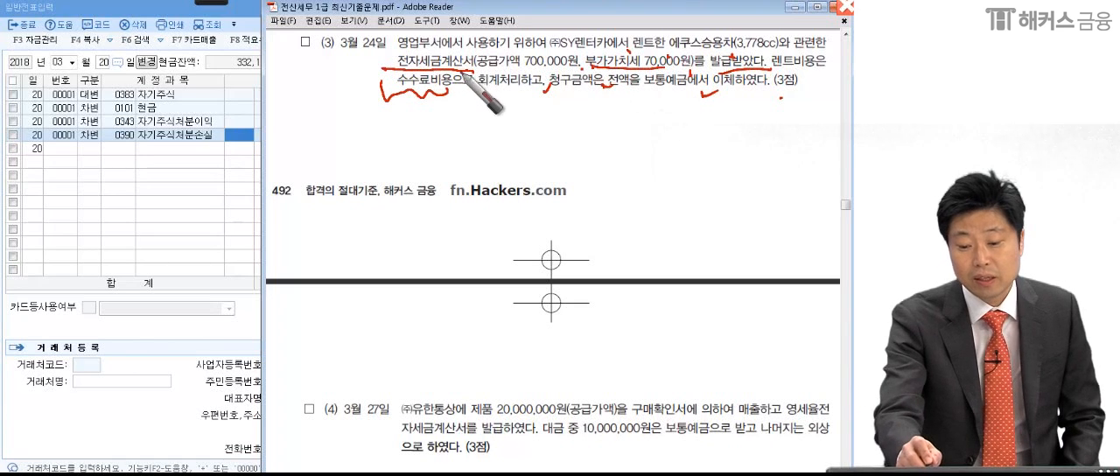
pyautogui.moveTo(592, 70)
pyautogui.mouseDown()
pyautogui.moveTo(643, 53)
pyautogui.moveTo(687, 70)
pyautogui.mouseUp()
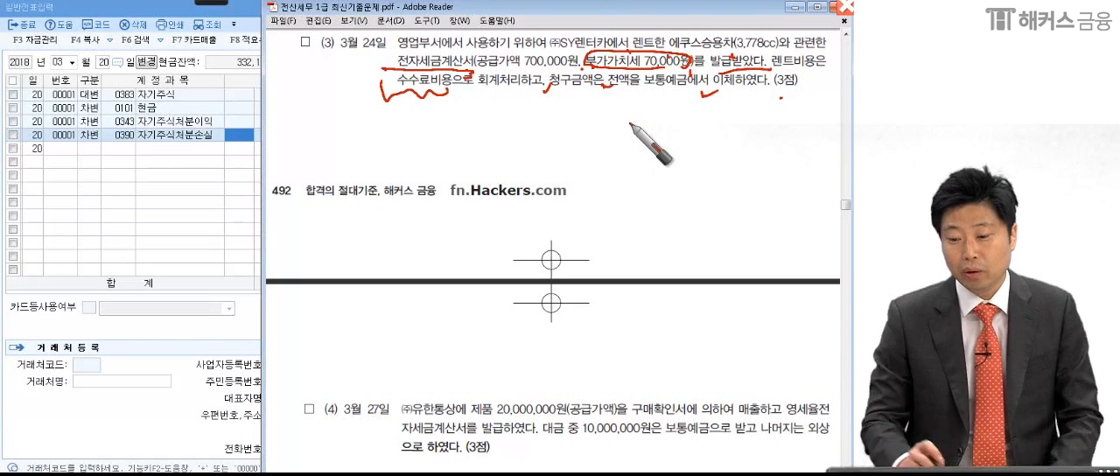
pyautogui.moveTo(684, 51)
pyautogui.mouseDown()
pyautogui.moveTo(666, 50)
pyautogui.moveTo(776, 51)
pyautogui.mouseUp()
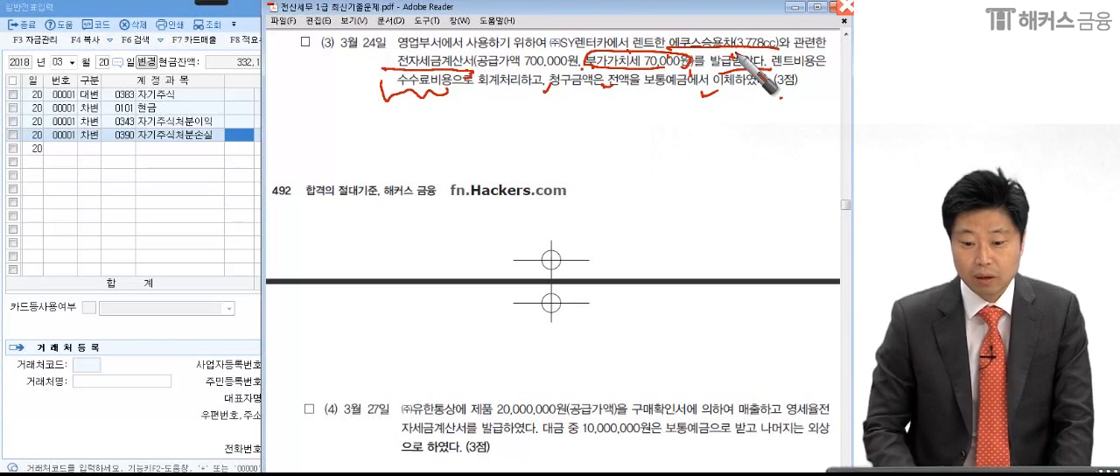
pyautogui.moveTo(176, 169)
pyautogui.mouseDown()
pyautogui.moveTo(157, 203)
pyautogui.moveTo(231, 182)
pyautogui.moveTo(243, 208)
pyautogui.mouseUp()
pyautogui.moveTo(230, 129); pyautogui.dragTo(187, 290)
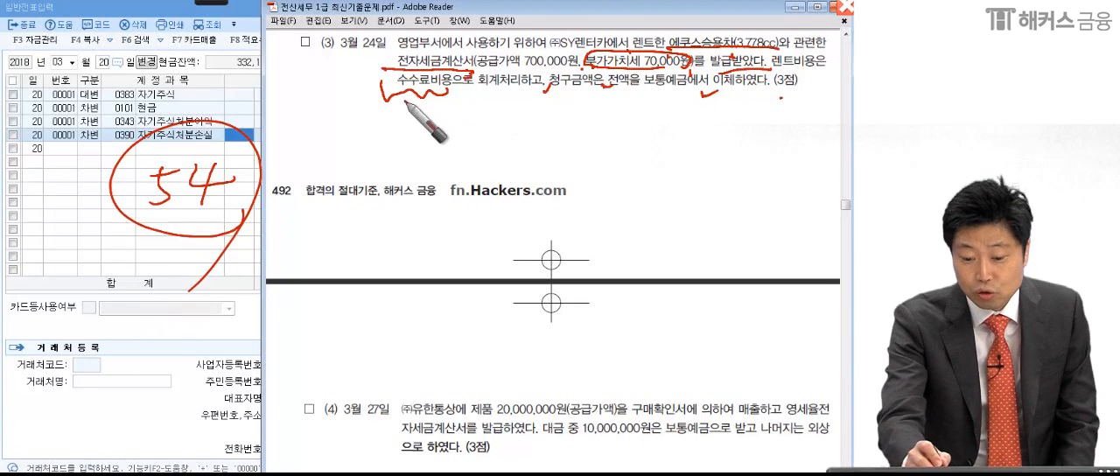
pyautogui.moveTo(374, 87); pyautogui.dragTo(547, 105)
pyautogui.moveTo(412, 110)
pyautogui.mouseDown()
pyautogui.moveTo(385, 70)
pyautogui.moveTo(431, 127)
pyautogui.mouseUp()
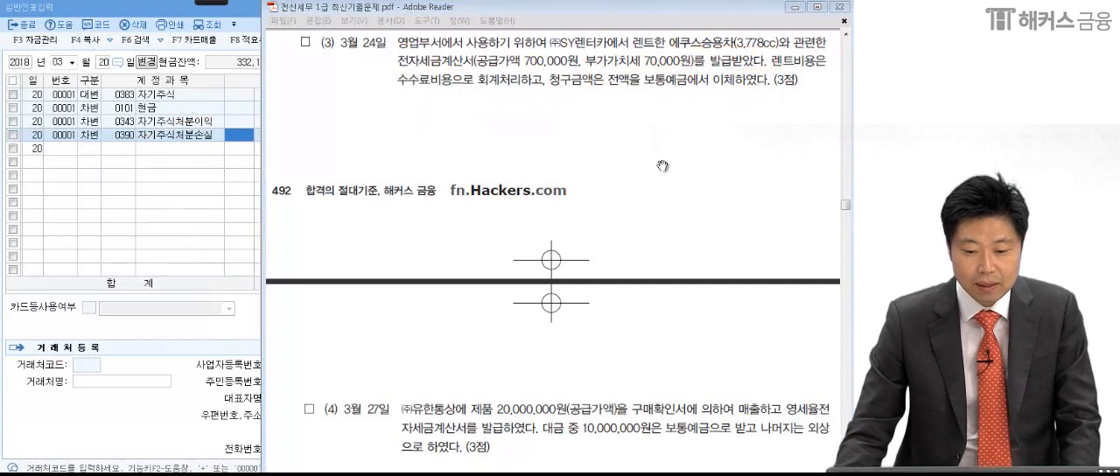
# - Switch to 매입매출전표입력 in KcLep, set the date to March 24, and start an entry with type 54 불공
pyautogui.click(169, 190)
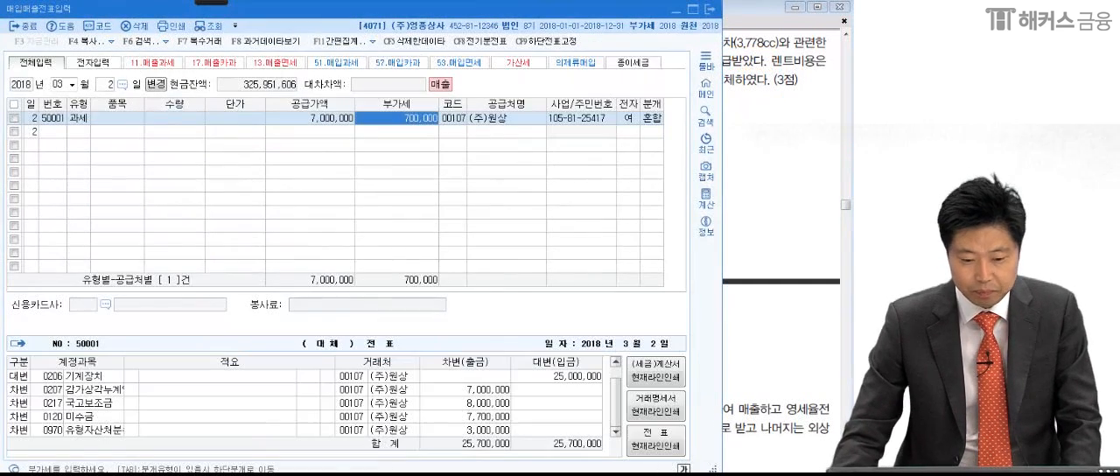
pyautogui.click(107, 85)
pyautogui.write('24')
pyautogui.press('Return')
pyautogui.click(762, 129)
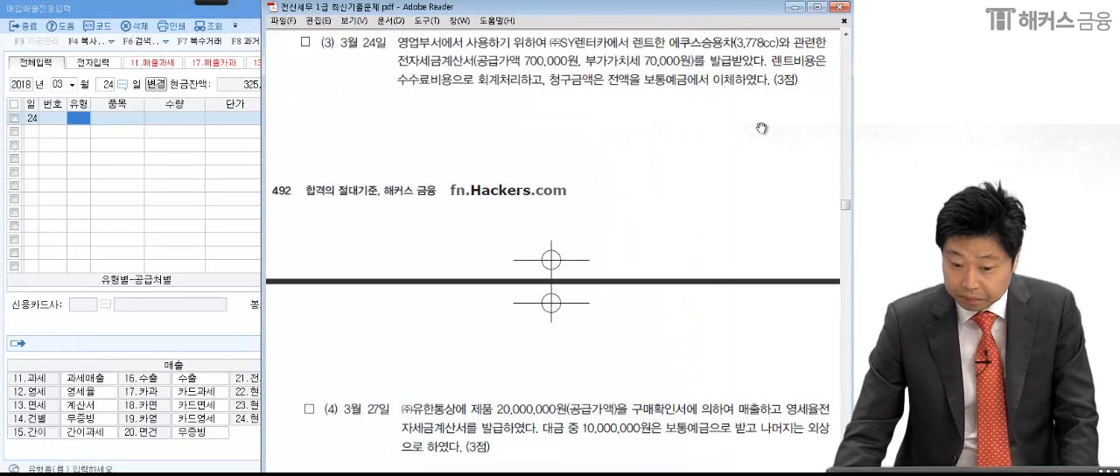
pyautogui.click(72, 118)
pyautogui.write('54')
pyautogui.press('Return')
pyautogui.click(333, 118)
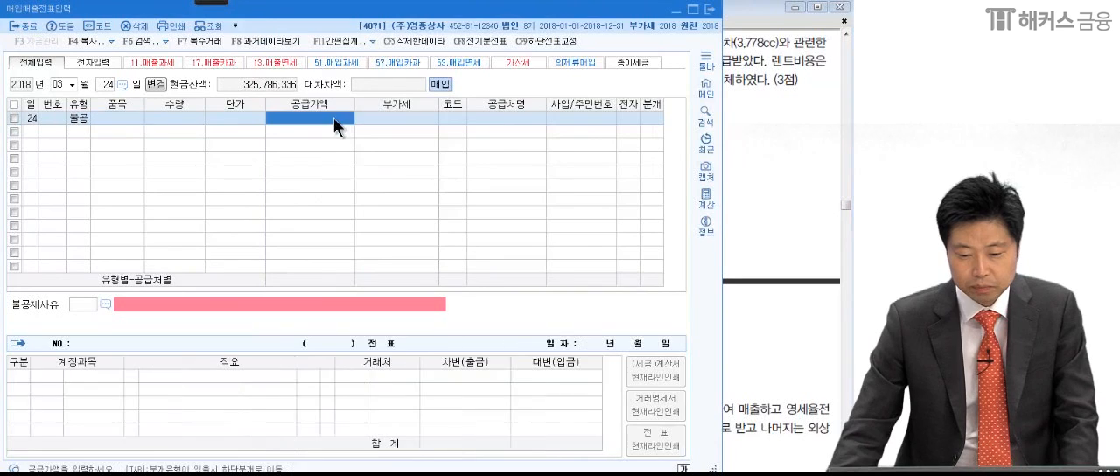
# - Check question (3) in the exam PDF and enter a 공급가액 of 700,000 on the March 24 line
pyautogui.click(778, 145)
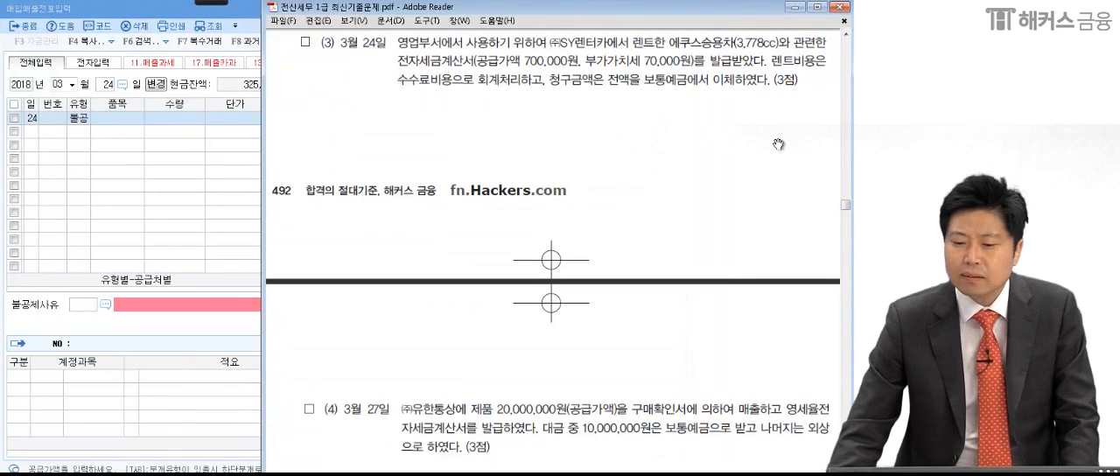
pyautogui.click(169, 181)
pyautogui.write('700,000')
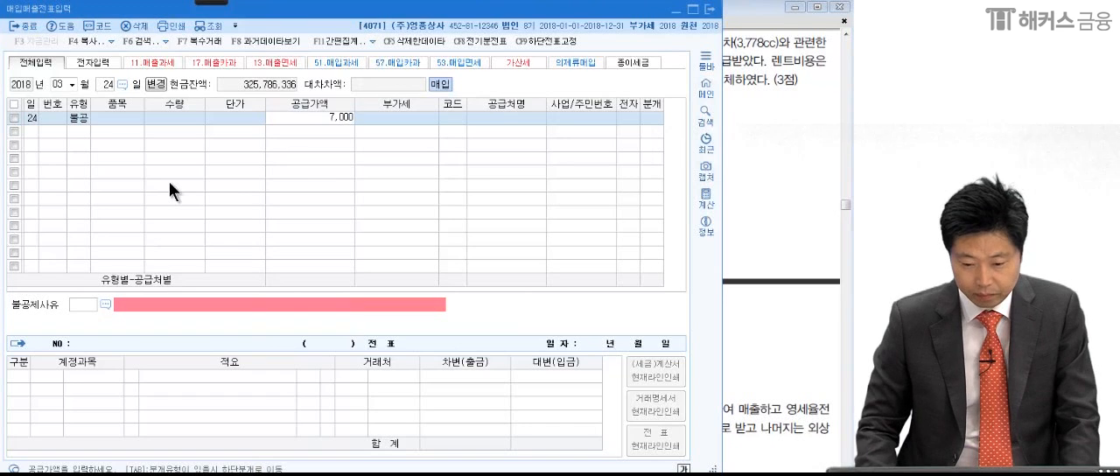
pyautogui.press('Return')
# - Look up suppliers containing 렌 and assign (주)SY렌터카 as the supplier of the March 24 entry
pyautogui.click(461, 115)
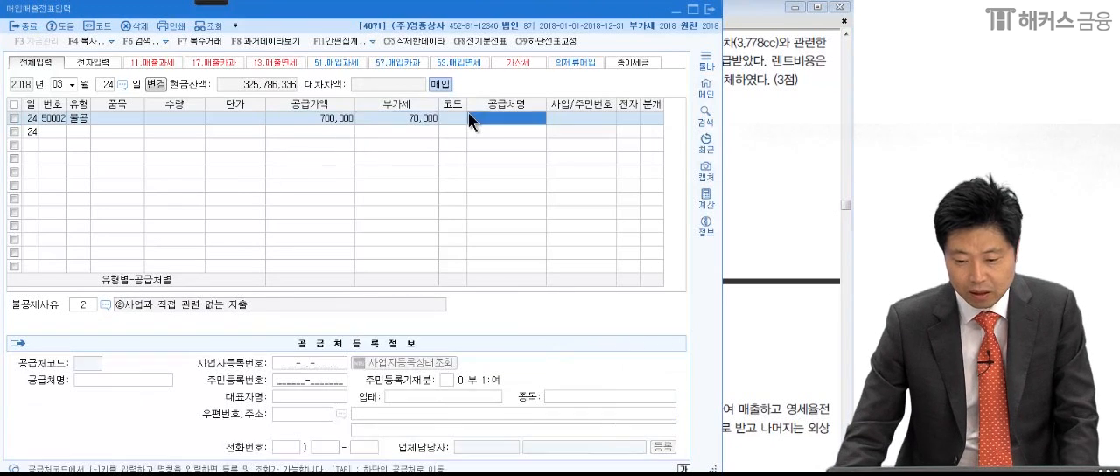
pyautogui.press('F2')
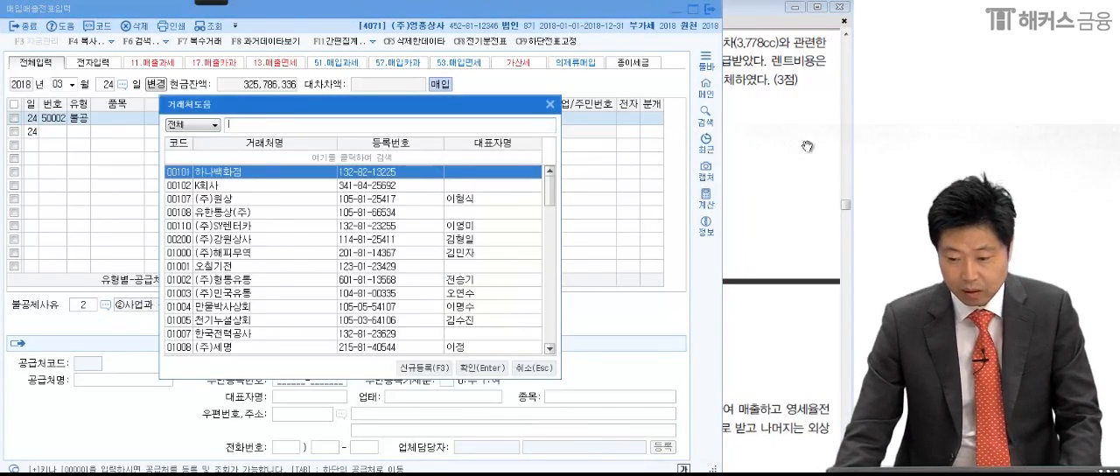
pyautogui.click(798, 146)
pyautogui.click(215, 108)
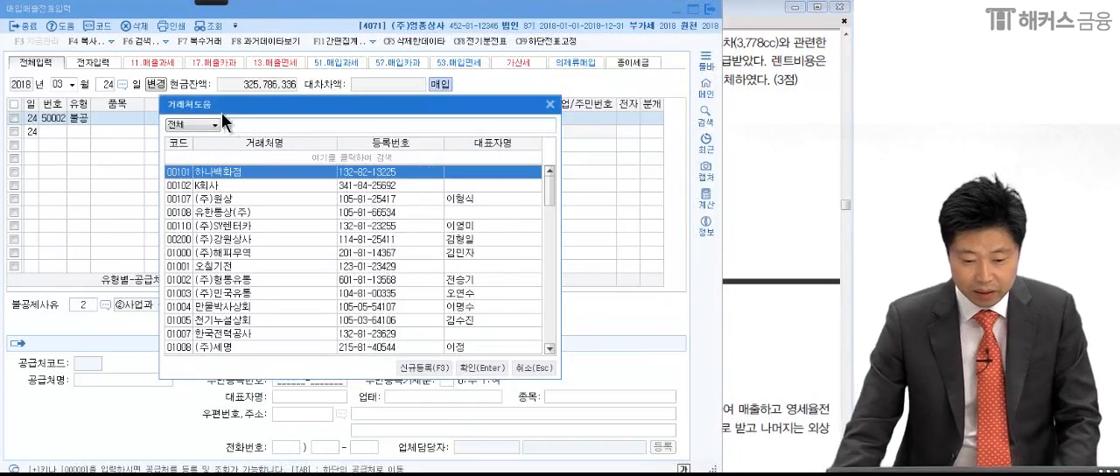
pyautogui.write('렌')
pyautogui.press('Return')
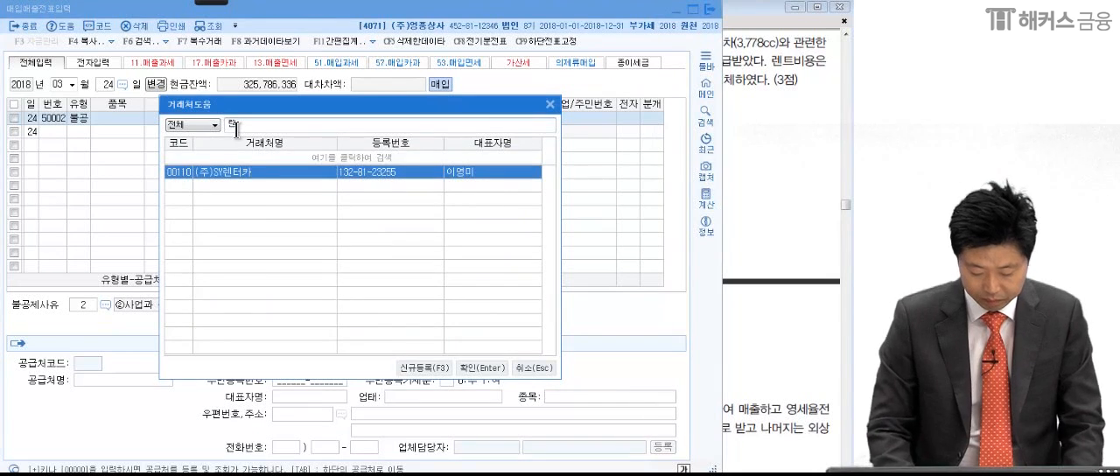
pyautogui.press('Return')
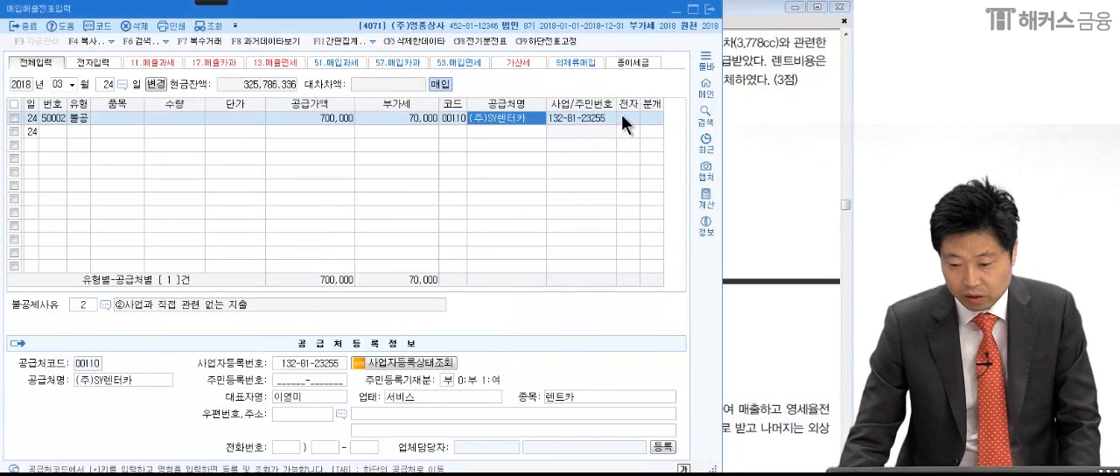
# - Set 전자 to 여 and choose 불공제사유 3, 비영업용 소형승용자동차 구입·유지 및 임차
pyautogui.click(621, 116)
pyautogui.write('1')
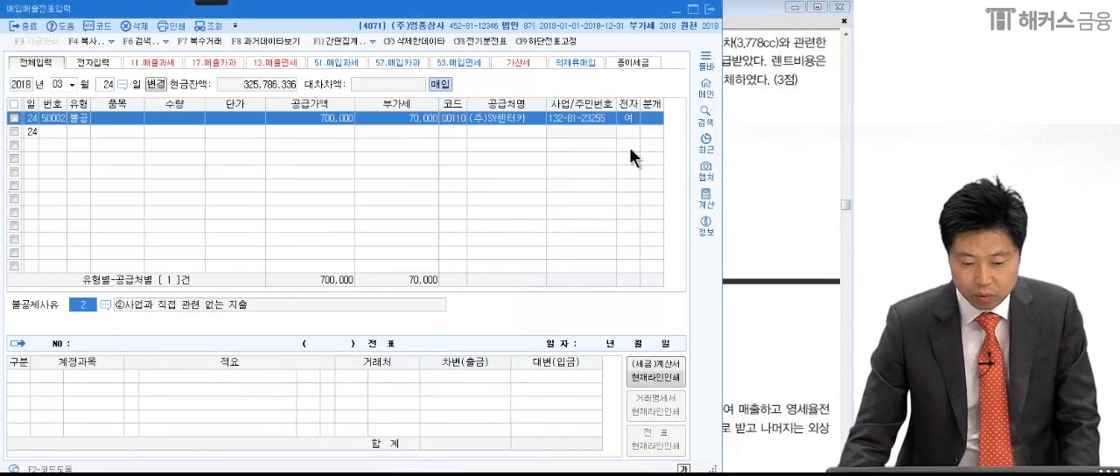
pyautogui.click(104, 304)
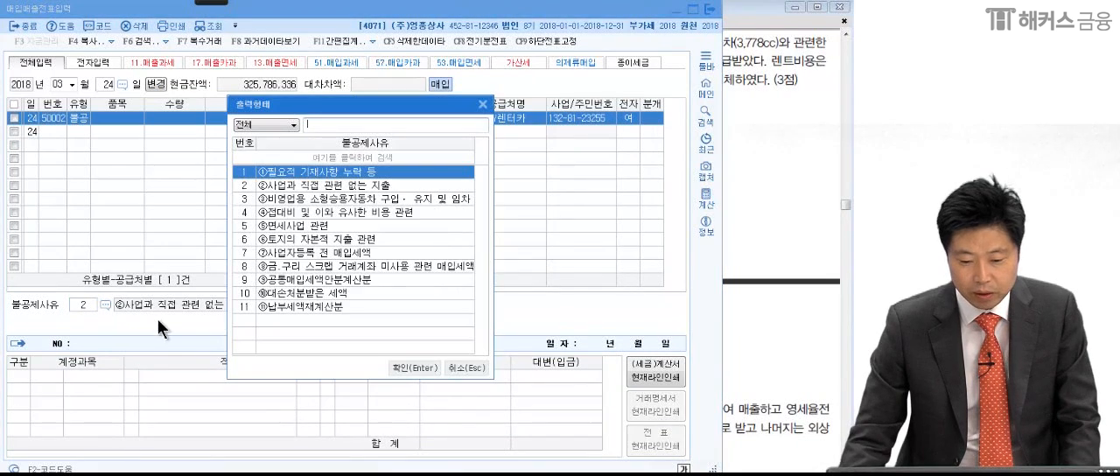
pyautogui.click(257, 202)
pyautogui.press('Return')
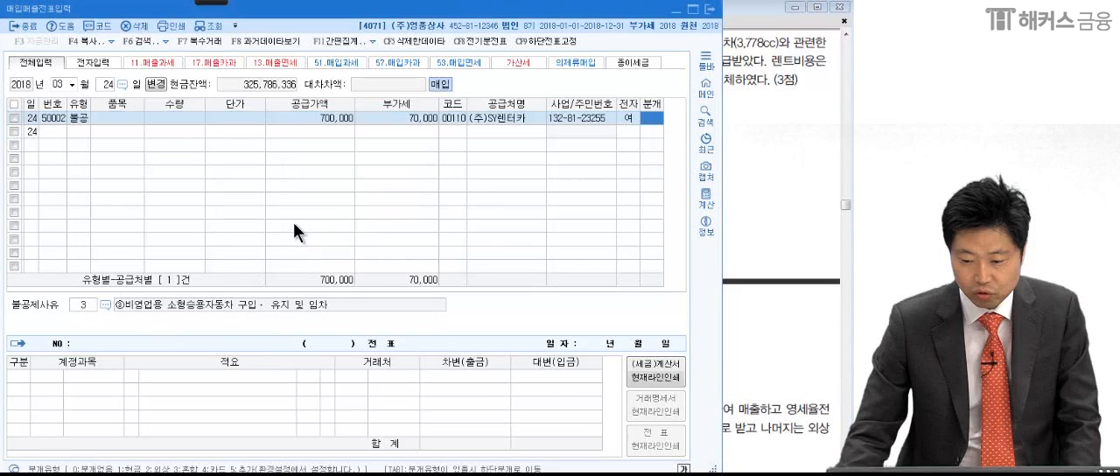
# - Set the journal type to 혼합 and change the debit account to 0831 수수료비용 (판매관리비)
pyautogui.write('3')
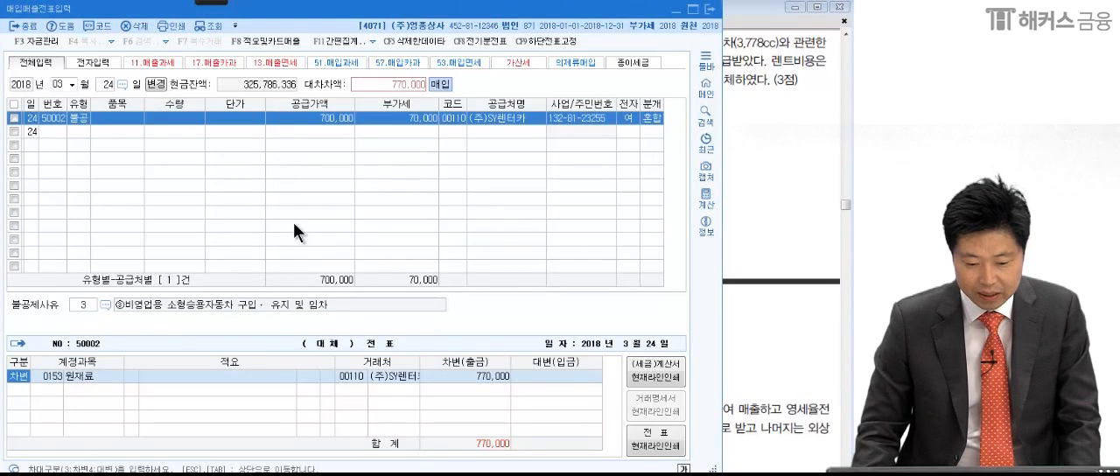
pyautogui.press('Return')
pyautogui.press('F2')
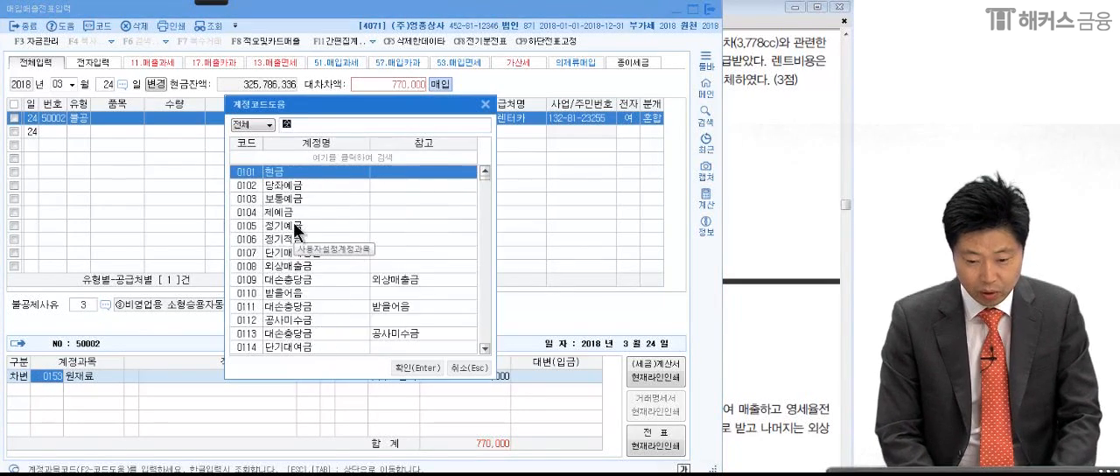
pyautogui.write('수수료비')
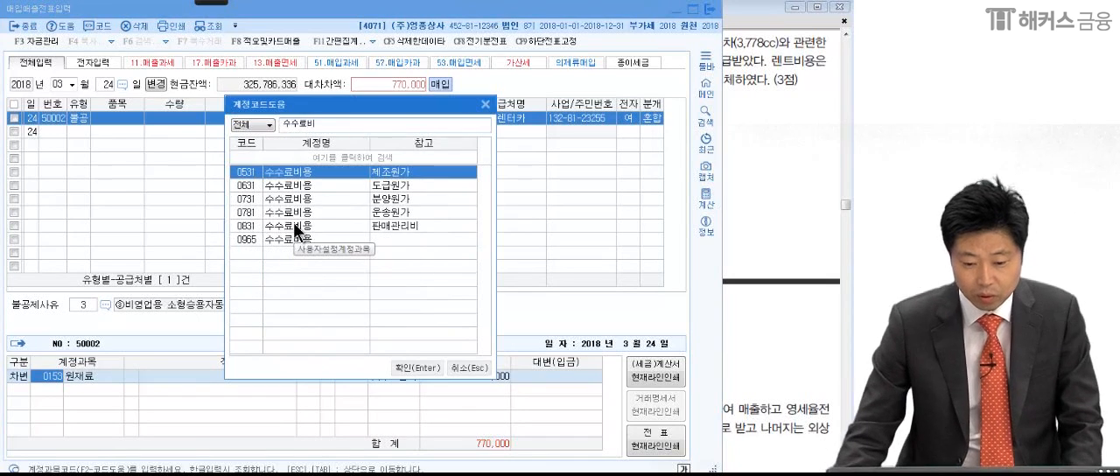
pyautogui.click(293, 226)
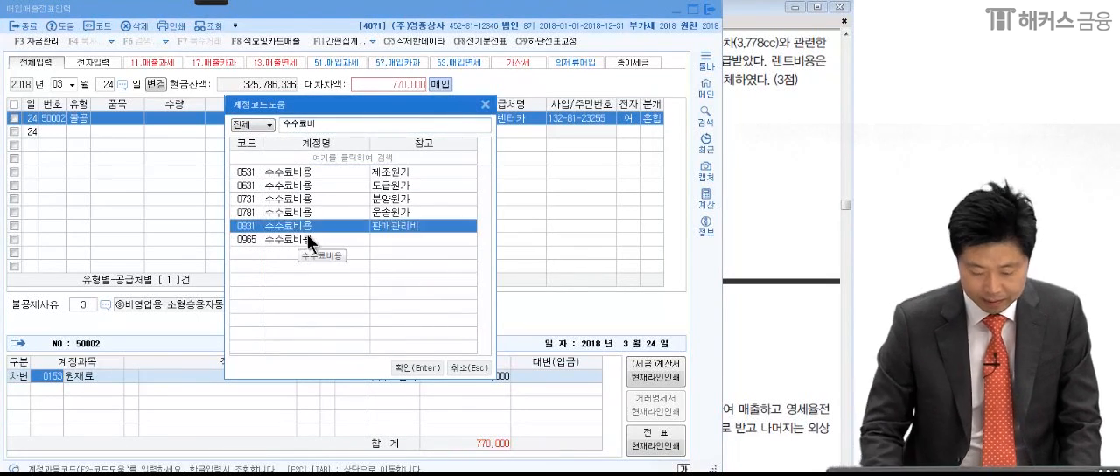
pyautogui.press('Return')
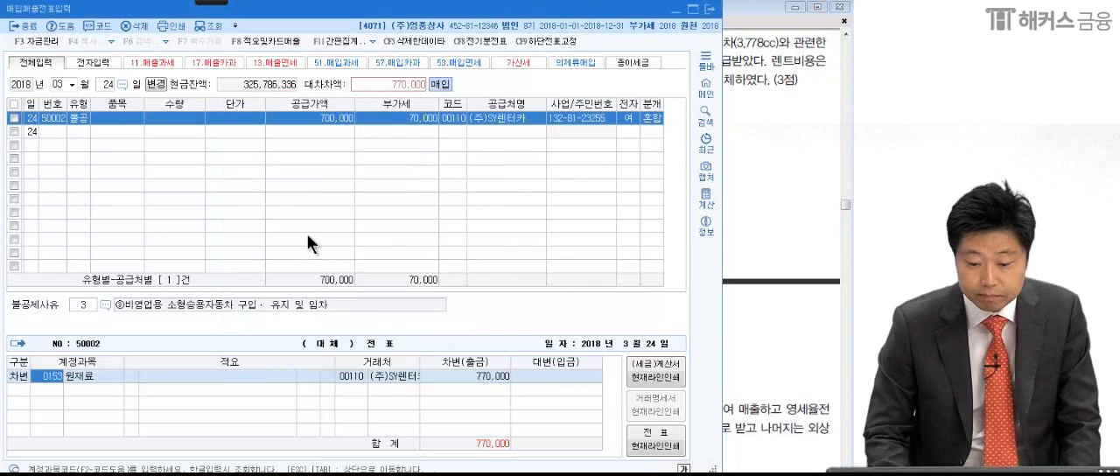
pyautogui.press('Return')
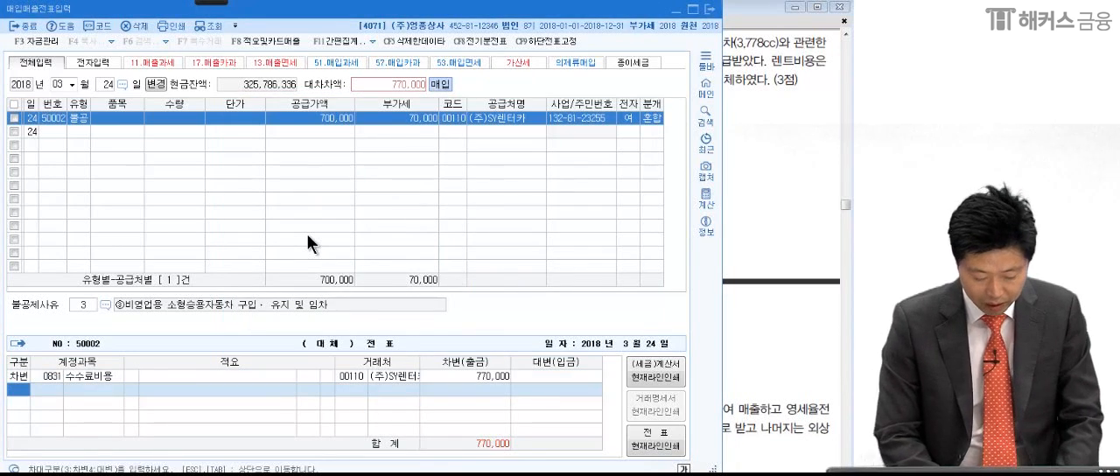
# - Add a credit line for account 0103 보통예금 with an amount of 770,000
pyautogui.write('4보통')
pyautogui.press('Return')
pyautogui.press('Return')
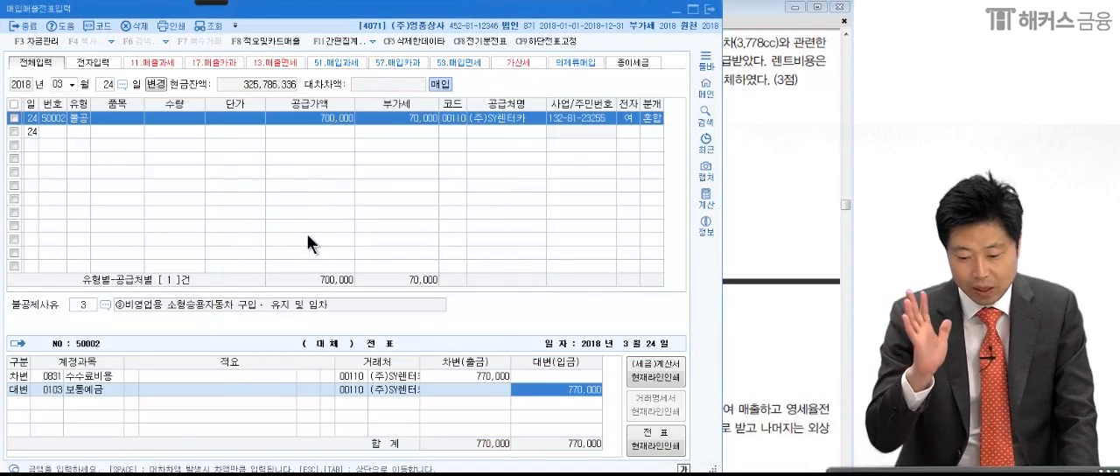
# - Mark the supply and VAT amounts, the 770,000 debit and the 수수료비용 account with the pen, and close the annotation mode
pyautogui.moveTo(230, 4)
pyautogui.click(21, 13)
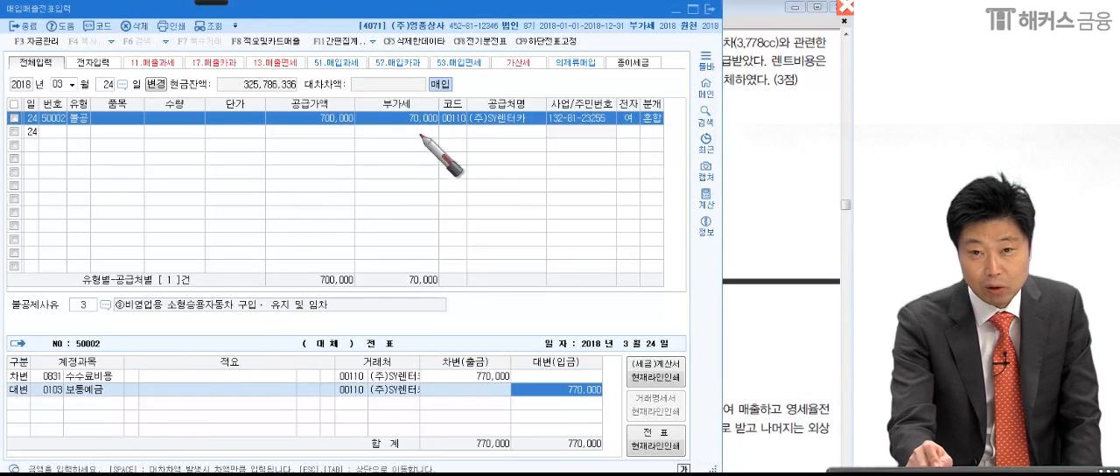
pyautogui.moveTo(277, 134); pyautogui.dragTo(440, 131)
pyautogui.moveTo(301, 148)
pyautogui.mouseDown()
pyautogui.moveTo(343, 107)
pyautogui.moveTo(451, 145)
pyautogui.mouseUp()
pyautogui.moveTo(533, 377)
pyautogui.mouseDown()
pyautogui.moveTo(456, 371)
pyautogui.moveTo(534, 383)
pyautogui.mouseUp()
pyautogui.moveTo(120, 378)
pyautogui.mouseDown()
pyautogui.moveTo(128, 367)
pyautogui.moveTo(130, 400)
pyautogui.mouseUp()
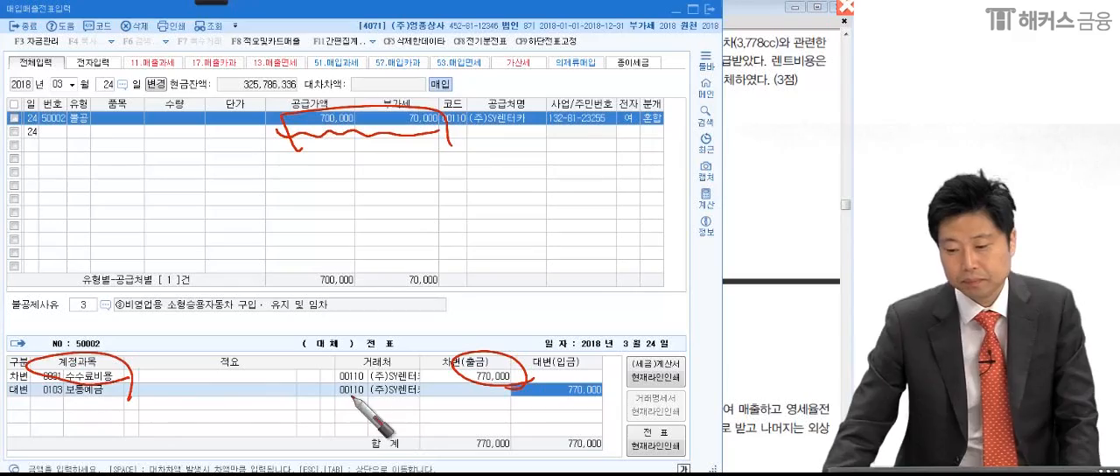
pyautogui.click(845, 7)
# - Switch to the exam PDF in Adobe Reader and bring up question (4) about the March 27 product sale
pyautogui.click(751, 344)
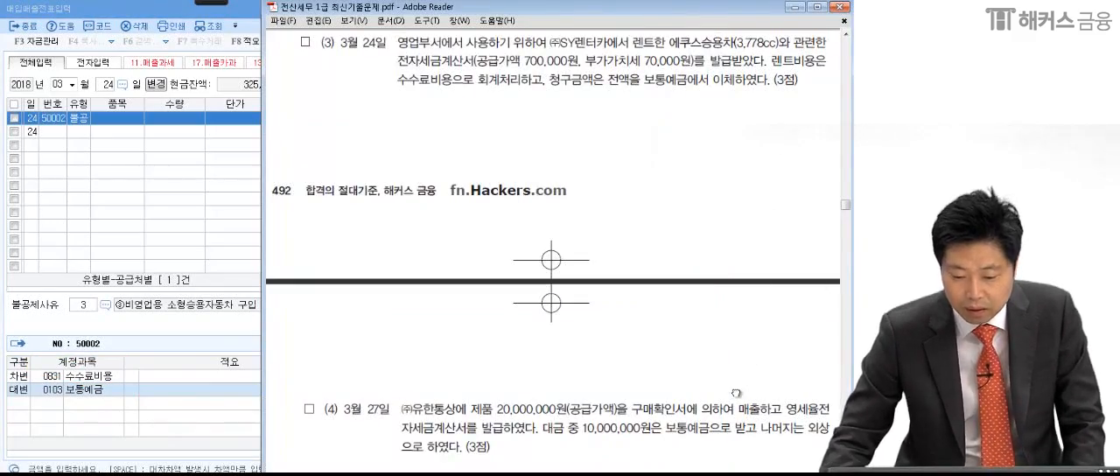
pyautogui.scroll(-5, 723, 267)
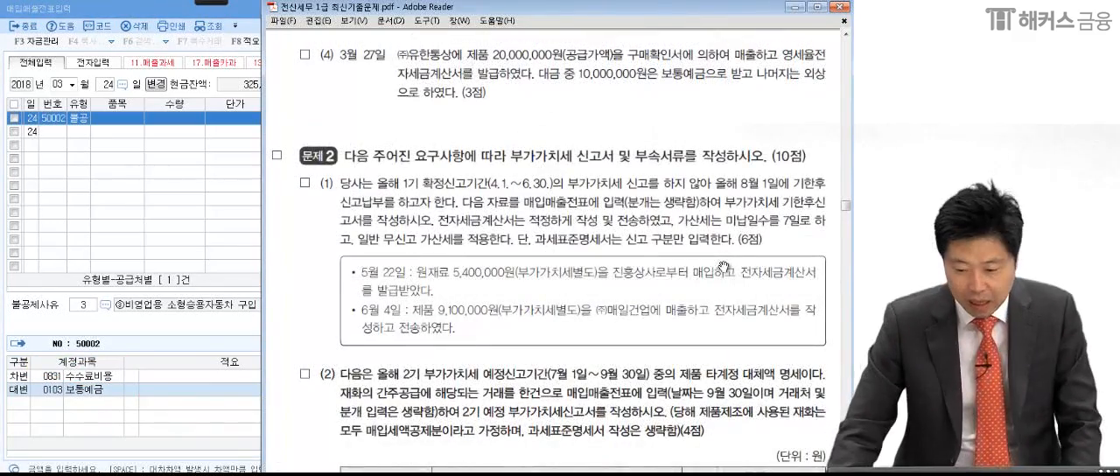
# - Turn on the annotation pen and mark the tax invoice, 10,000,000원 payment and zero-rate wording in question (4)
pyautogui.click(212, 3)
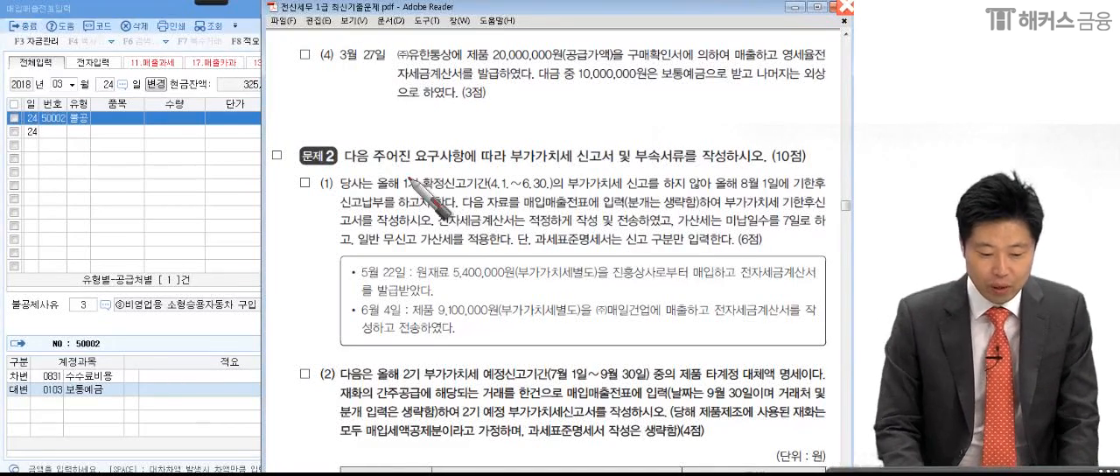
pyautogui.moveTo(462, 72); pyautogui.dragTo(464, 75)
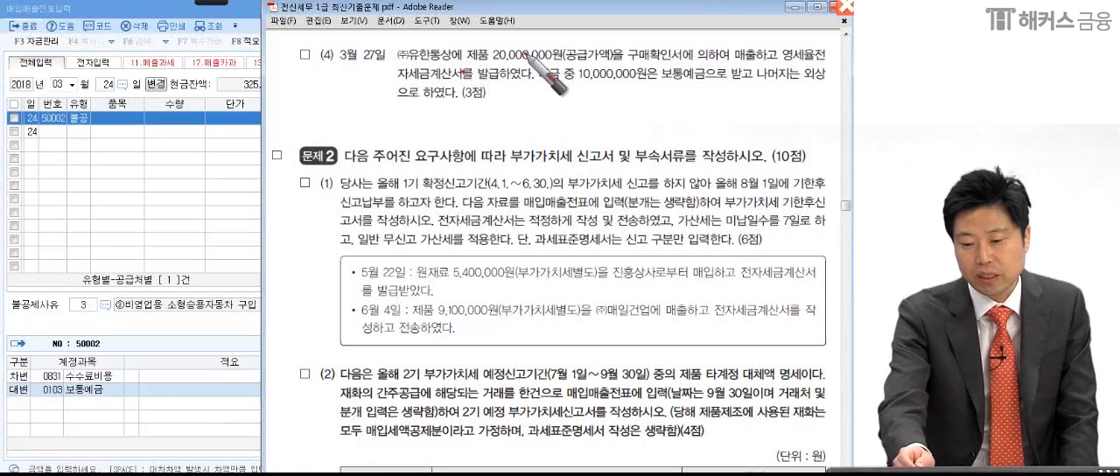
pyautogui.moveTo(566, 72); pyautogui.dragTo(610, 66)
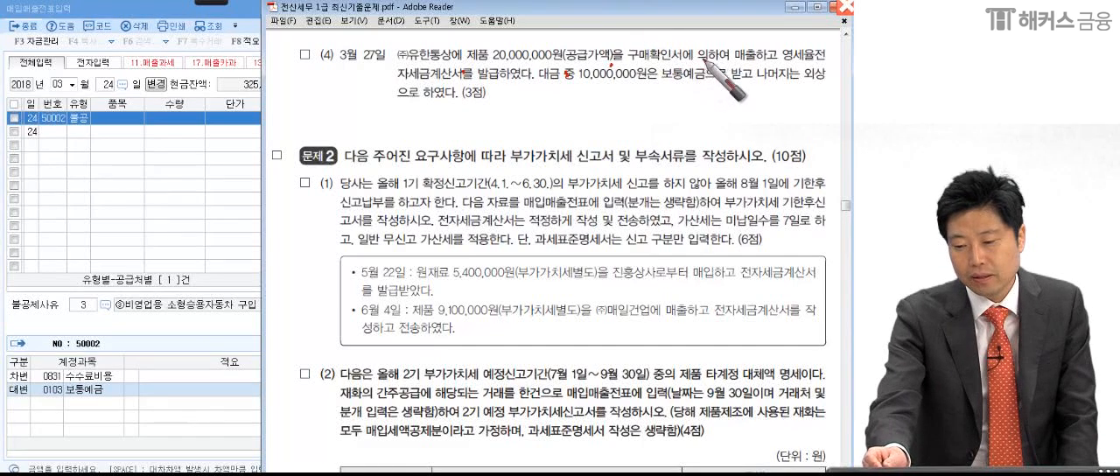
pyautogui.moveTo(781, 67); pyautogui.dragTo(782, 72)
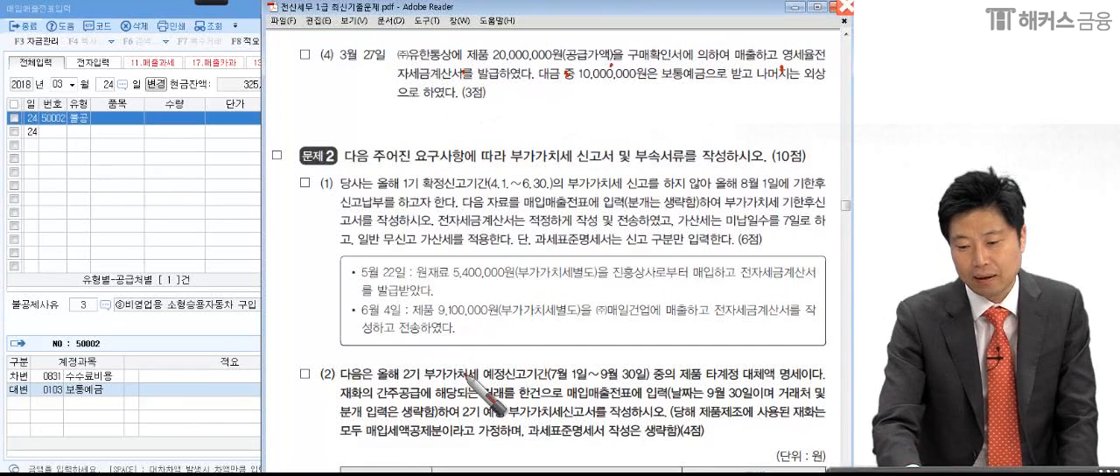
pyautogui.click(647, 83)
pyautogui.moveTo(741, 88); pyautogui.dragTo(754, 83)
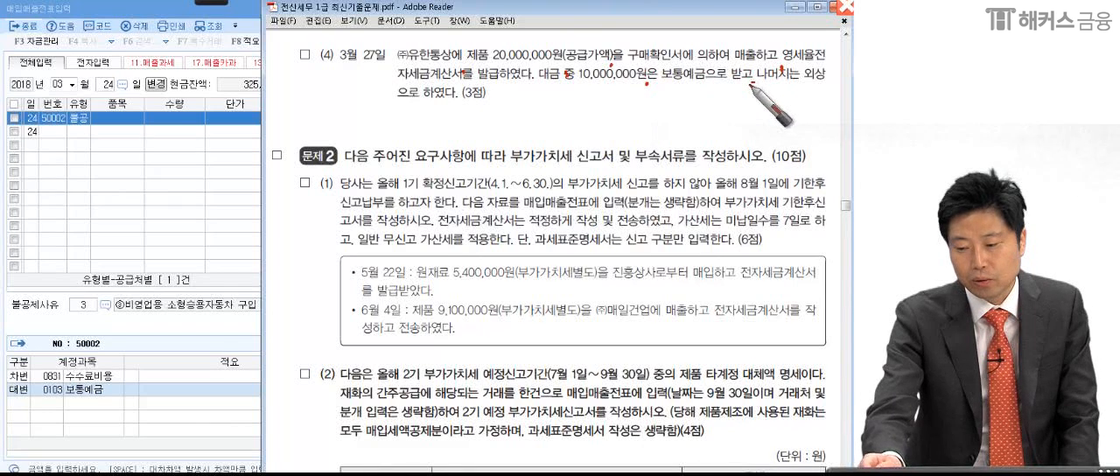
pyautogui.click(500, 98)
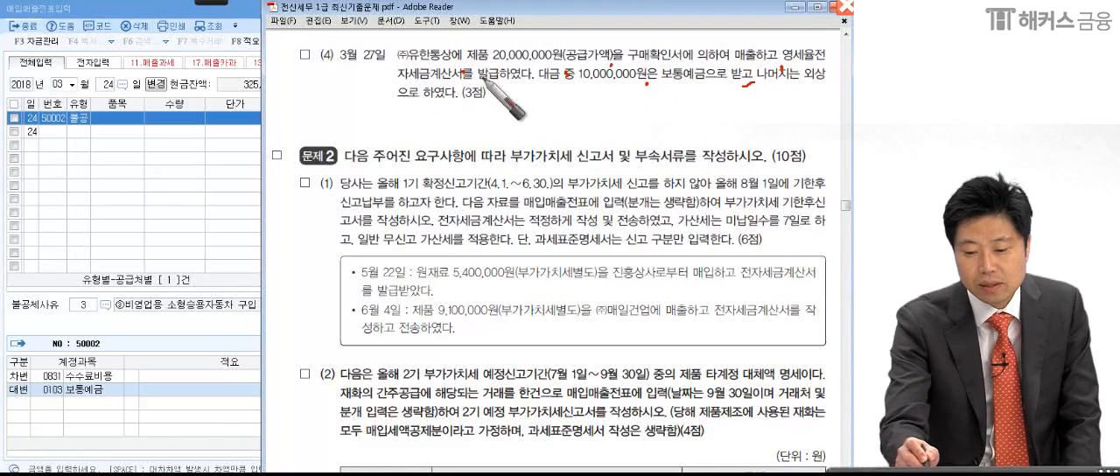
# - Write a circled 12 over the voucher grid, underline 보통예금 and 외상으로 in question (4), and close the annotation mode
pyautogui.moveTo(150, 154); pyautogui.dragTo(151, 199)
pyautogui.moveTo(166, 158)
pyautogui.mouseDown()
pyautogui.moveTo(218, 178)
pyautogui.moveTo(167, 245)
pyautogui.mouseUp()
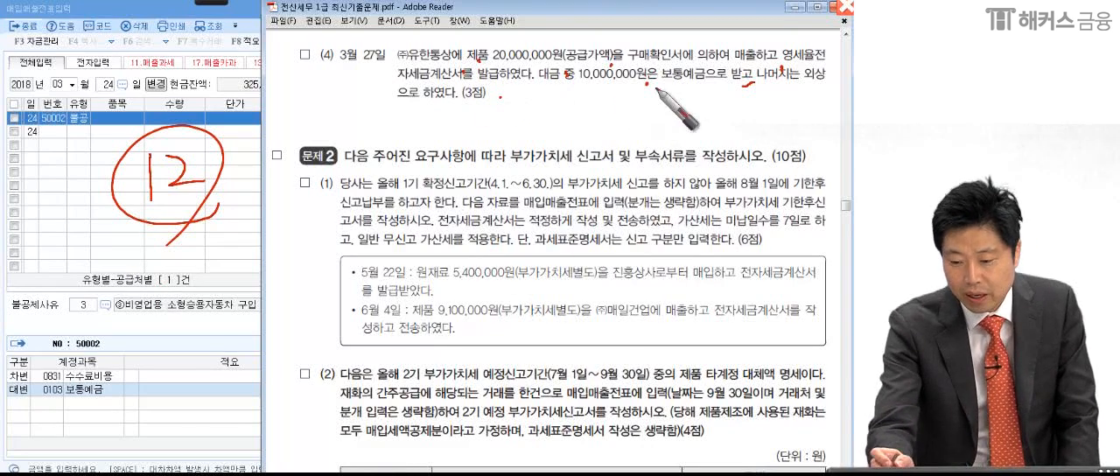
pyautogui.moveTo(661, 85); pyautogui.dragTo(717, 84)
pyautogui.moveTo(794, 87); pyautogui.dragTo(838, 98)
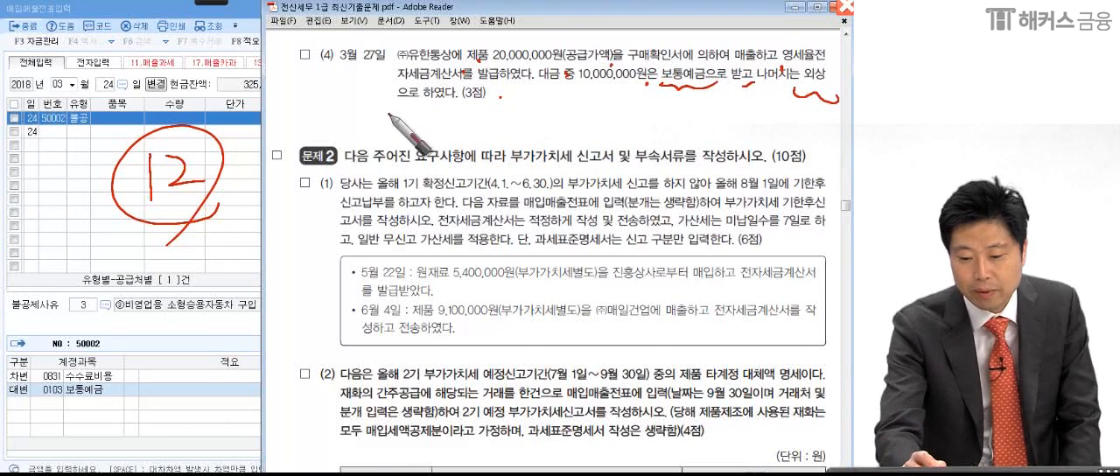
pyautogui.moveTo(389, 115); pyautogui.dragTo(427, 117)
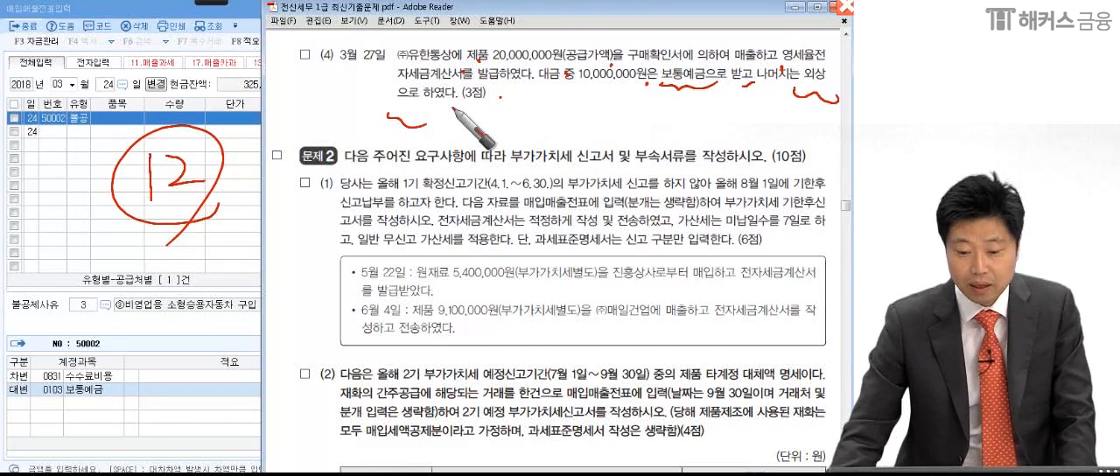
pyautogui.press('Escape')
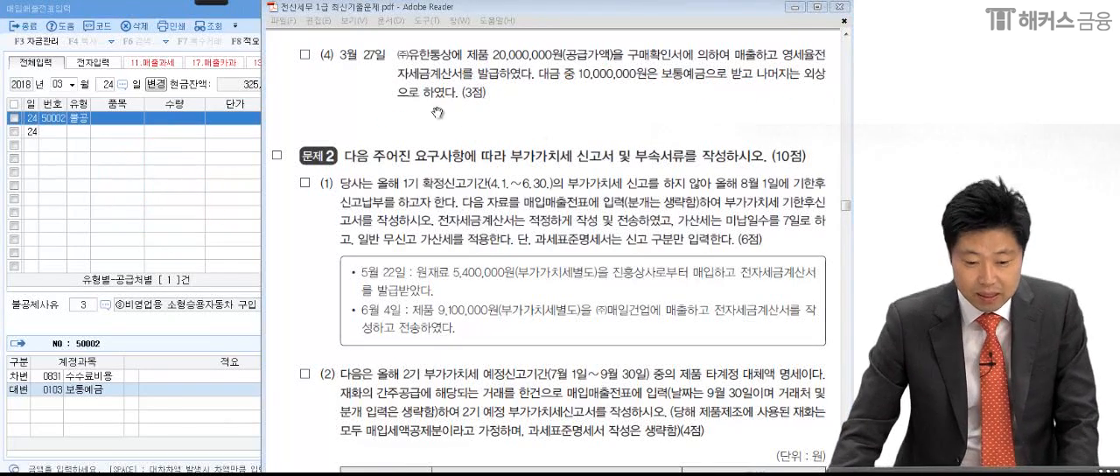
# - Start a voucher for March 27 in the 매입매출전표입력 window with transaction type 12 영세
pyautogui.click(193, 207)
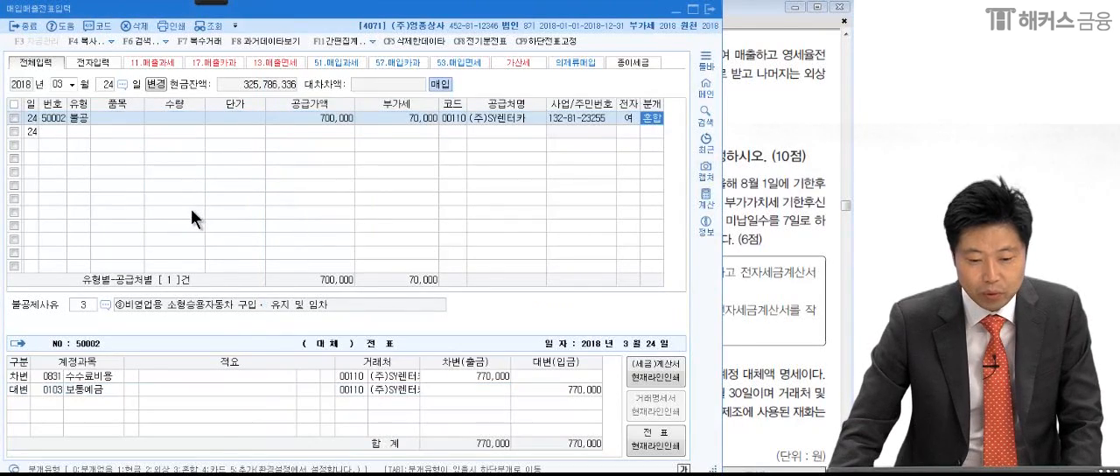
pyautogui.click(107, 84)
pyautogui.write('27')
pyautogui.press('Return')
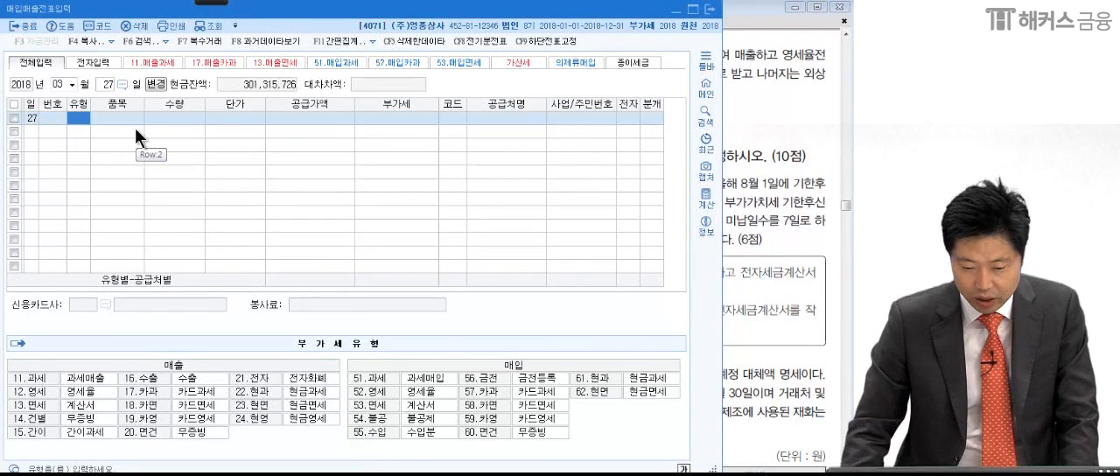
pyautogui.write('12')
pyautogui.press('Return')
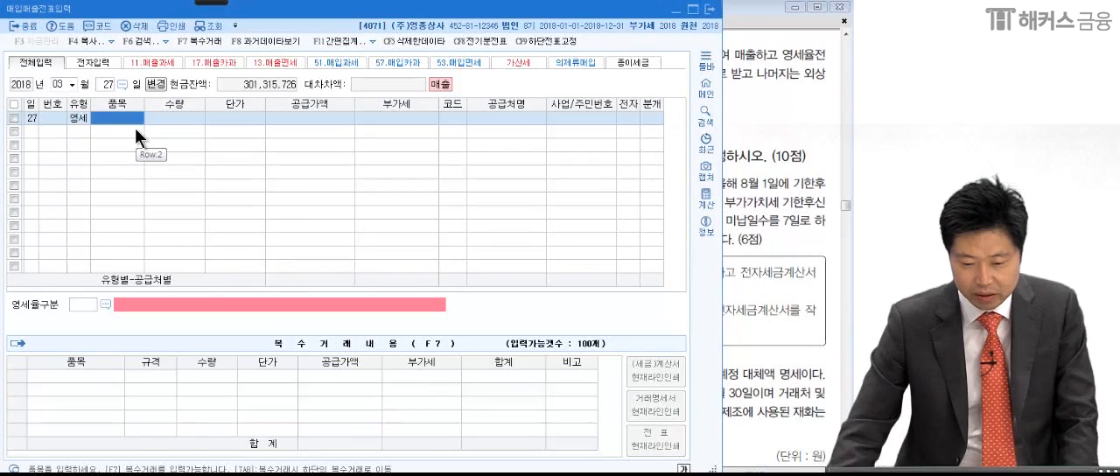
# - Enter 20,000,000 as the supply value of the March 27 sale, leaving item, quantity and unit price blank
pyautogui.press('Return')
pyautogui.press('Return')
pyautogui.click(753, 160)
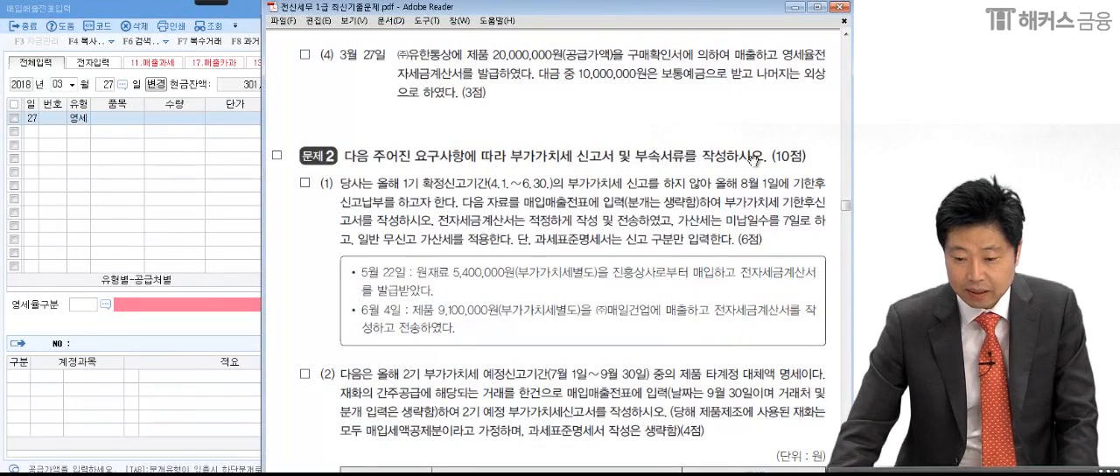
pyautogui.click(211, 152)
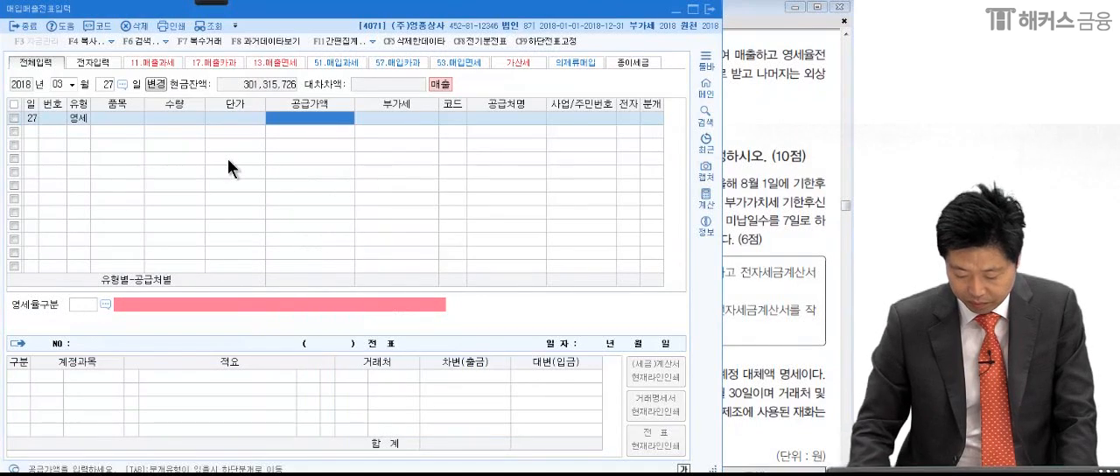
pyautogui.write('20,000,000')
pyautogui.press('Return')
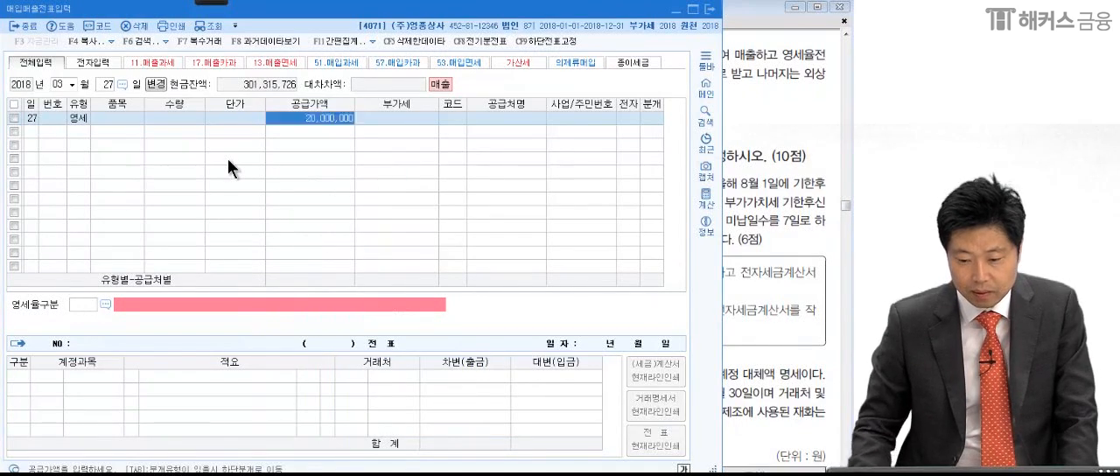
# - Check the buyer in the exam PDF, set the trading partner to 00108 유한통상(주) and mark the invoice as electronic (여)
pyautogui.click(789, 156)
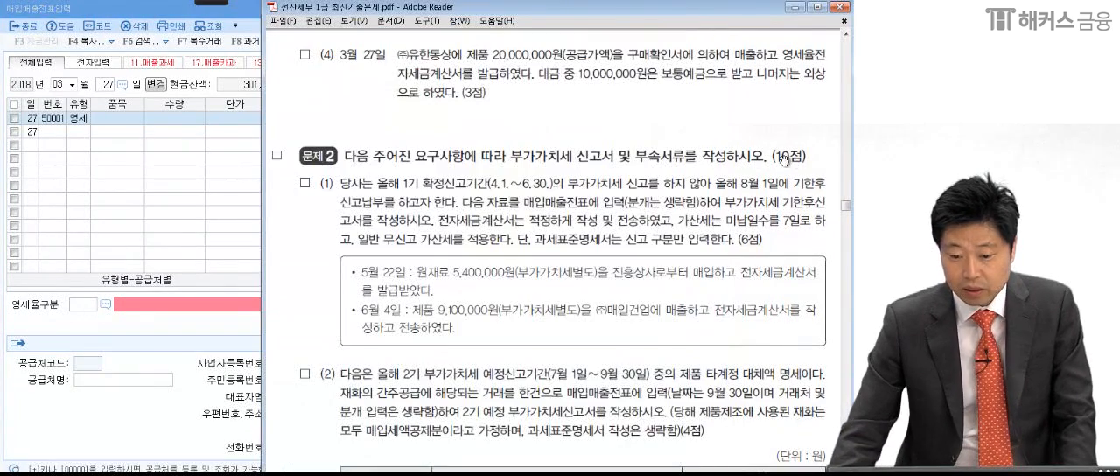
pyautogui.click(191, 152)
pyautogui.write('유핸')
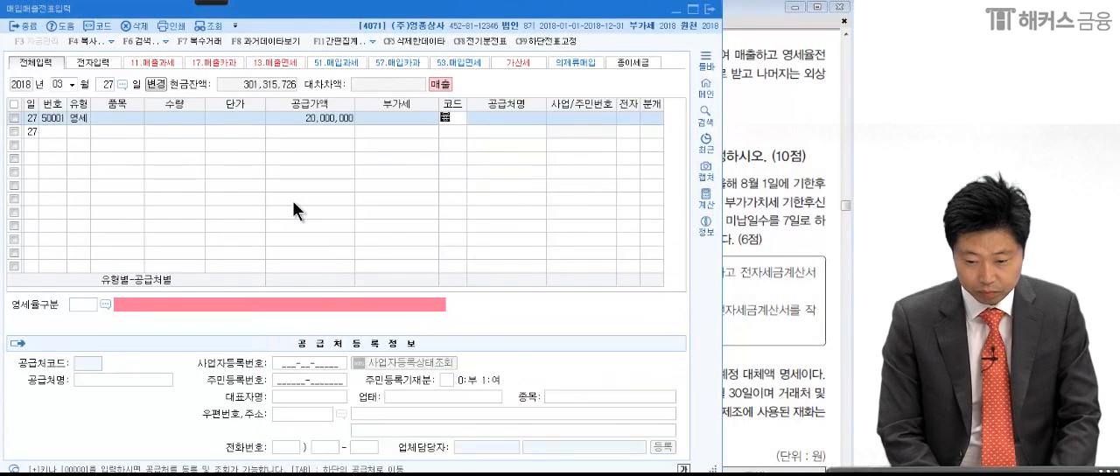
pyautogui.press('Return')
pyautogui.press('Return')
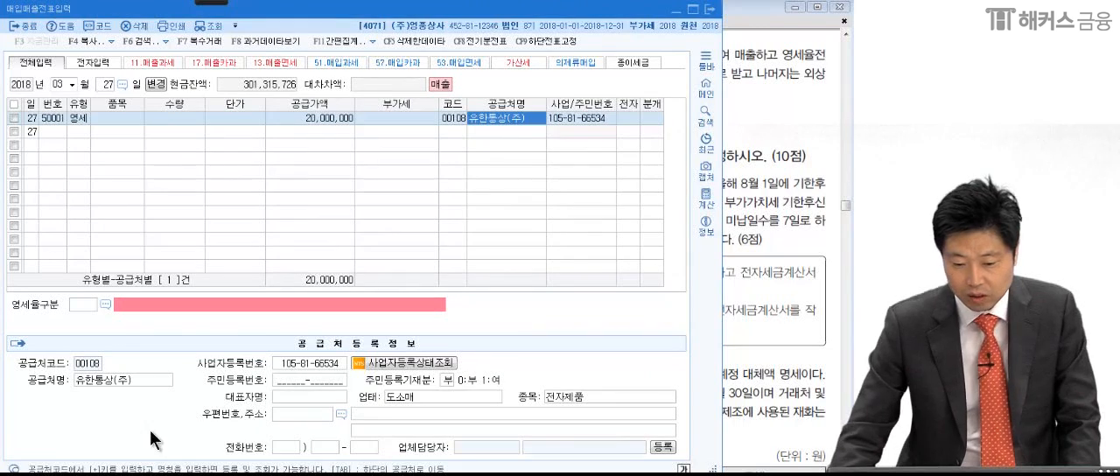
pyautogui.click(627, 119)
pyautogui.press('Return')
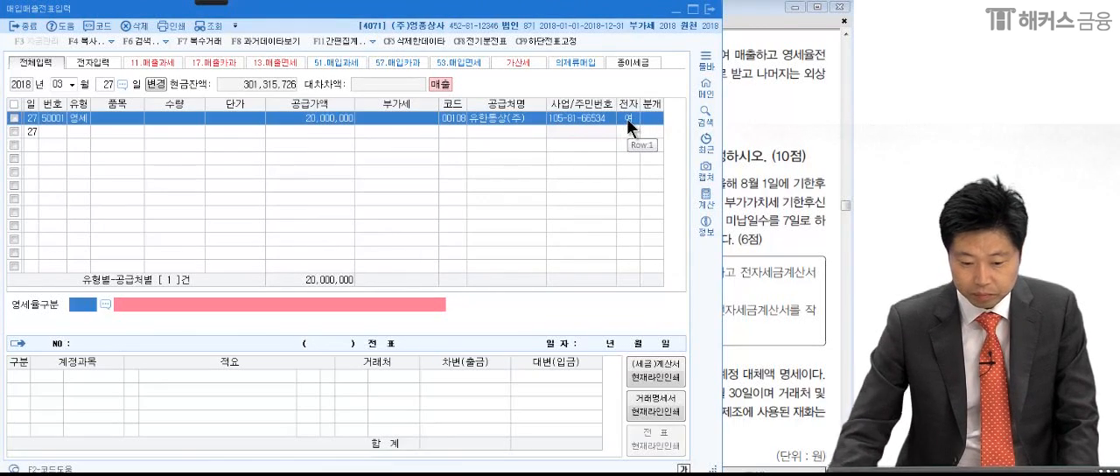
# - Set the zero-rate classification to 3 내국신용장·구매확인서에 의하여 공급하는 재화 and the journal type to 혼합
pyautogui.click(104, 305)
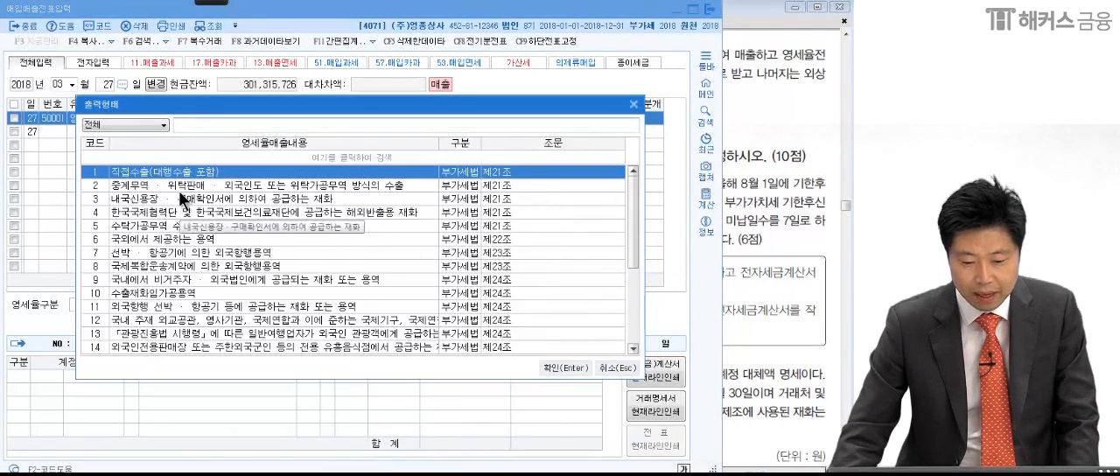
pyautogui.click(176, 197)
pyautogui.press('Return')
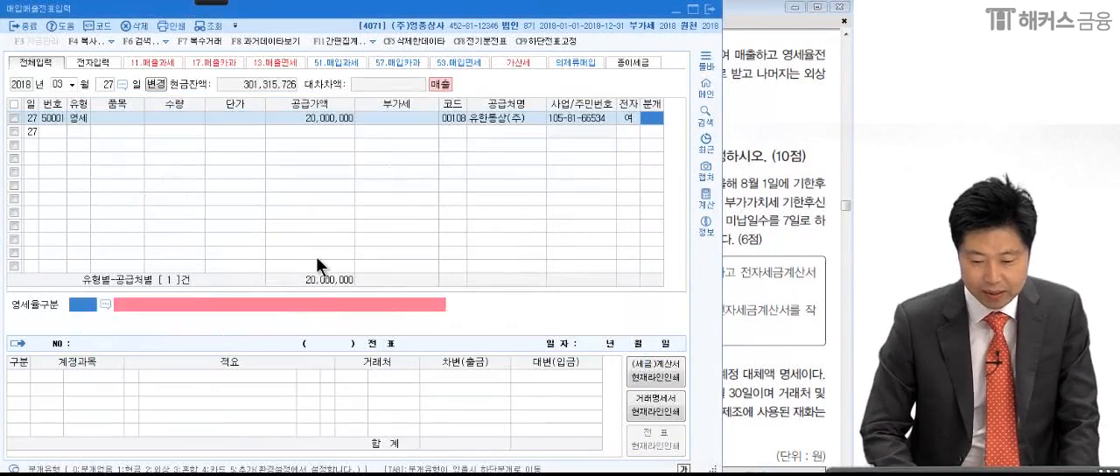
pyautogui.write('3')
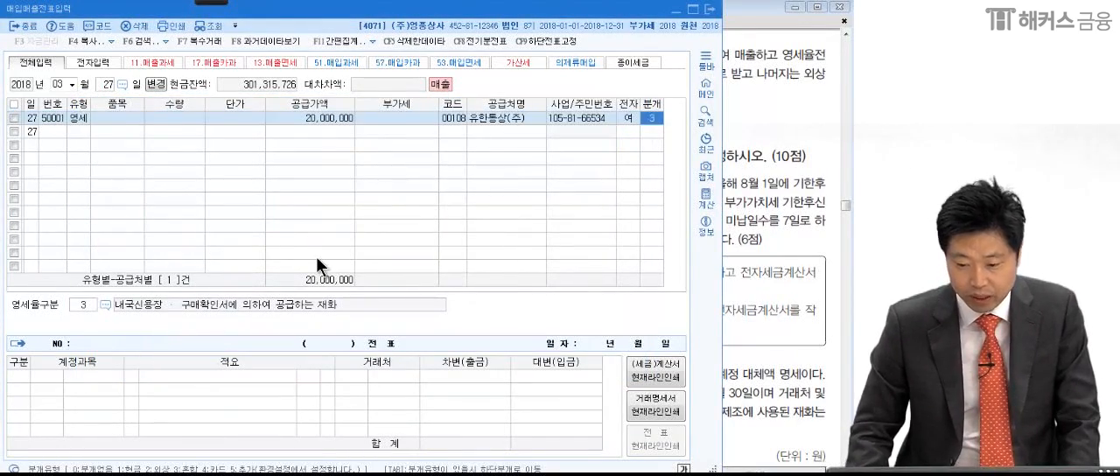
pyautogui.press('Return')
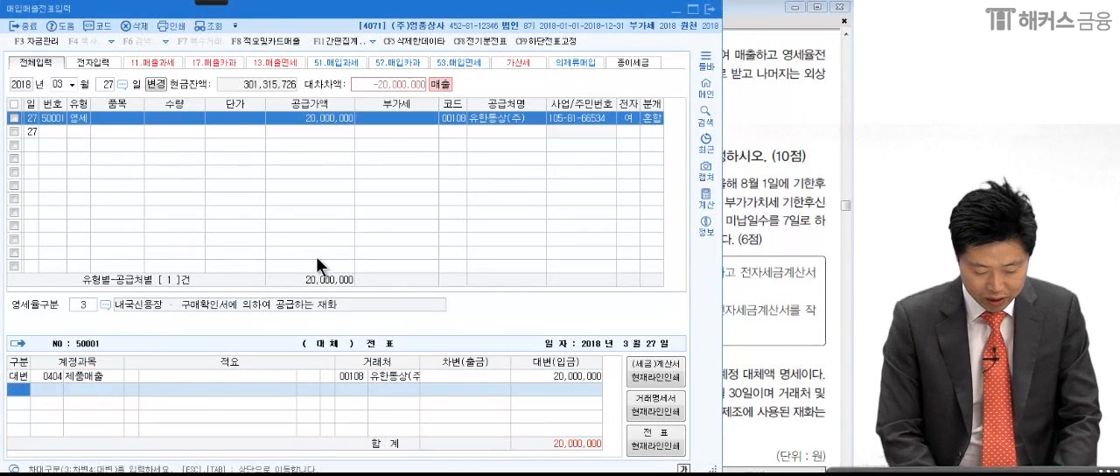
# - Add a debit line for account 0103 보통예금 with an amount of 10,000,000
pyautogui.write('3')
pyautogui.press('Return')
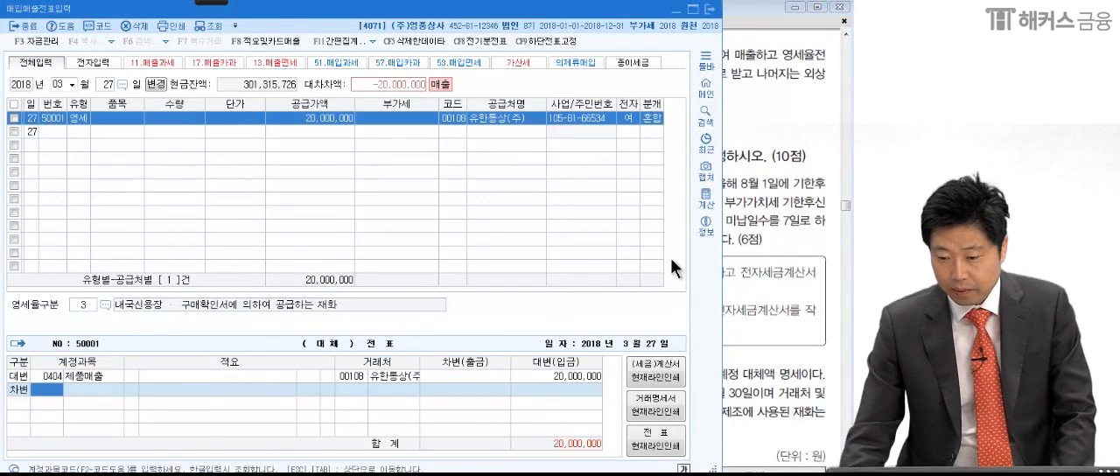
pyautogui.click(739, 231)
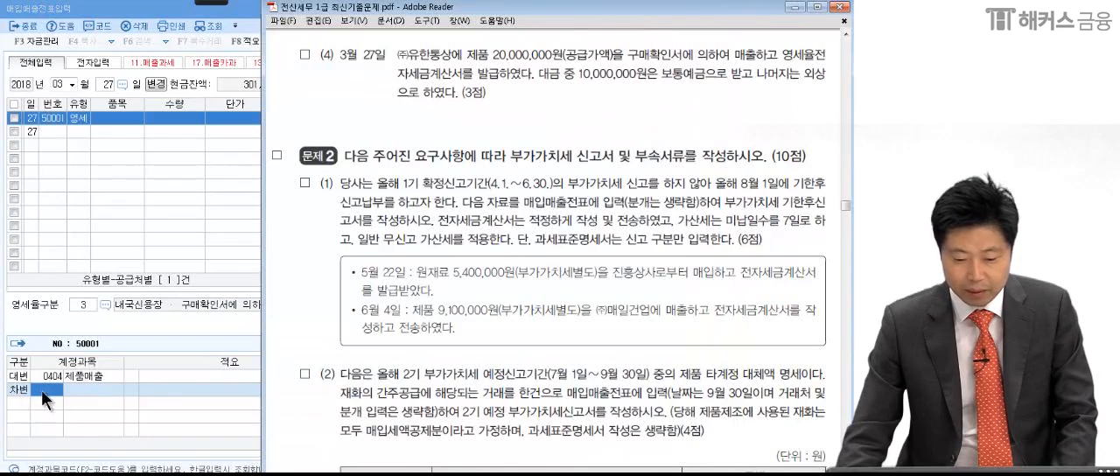
pyautogui.click(43, 390)
pyautogui.write('보통')
pyautogui.press('Return')
pyautogui.press('Return')
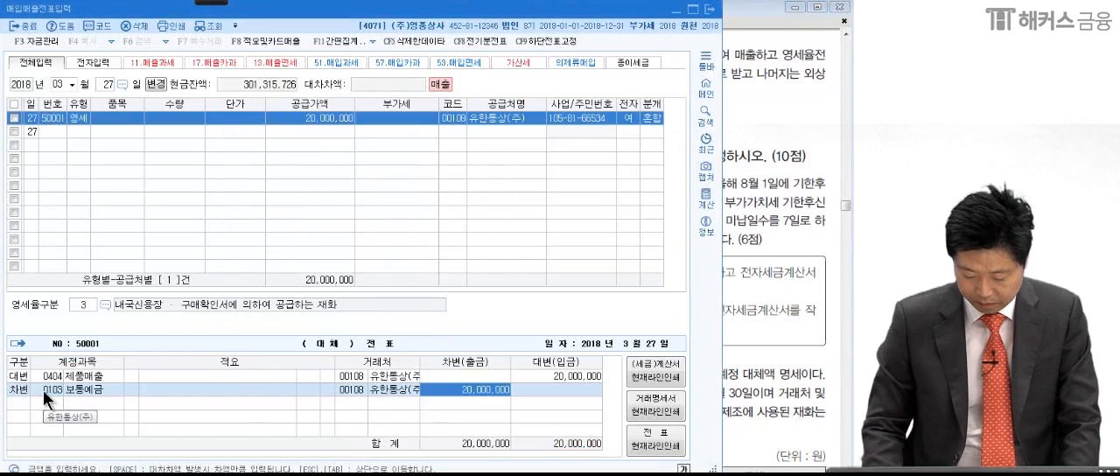
pyautogui.write('1')
pyautogui.write('0,000,000')
# - Add a second debit line for account 0108 외상매출금 covering the remaining 10,000,000
pyautogui.press('Return')
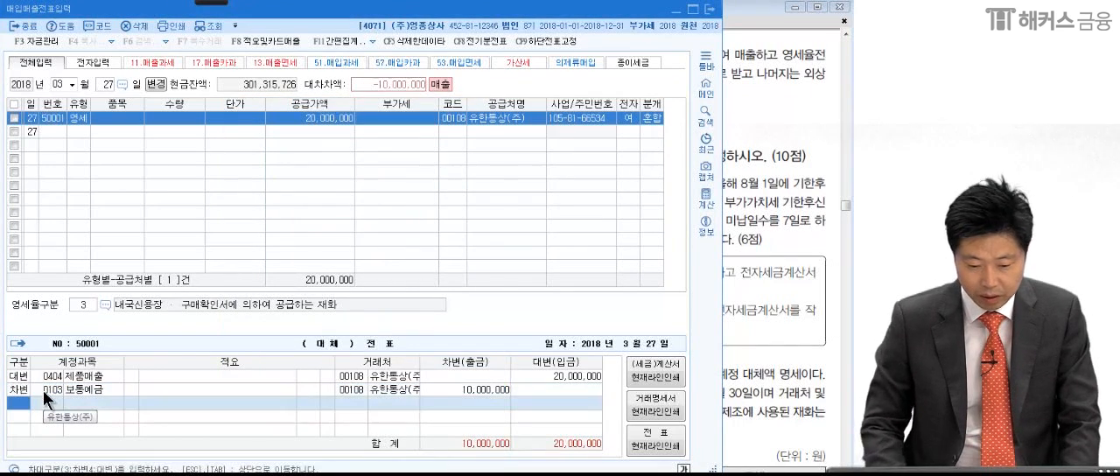
pyautogui.write('3')
pyautogui.write('외')
pyautogui.write('상매')
pyautogui.press('Return')
pyautogui.press('Return')
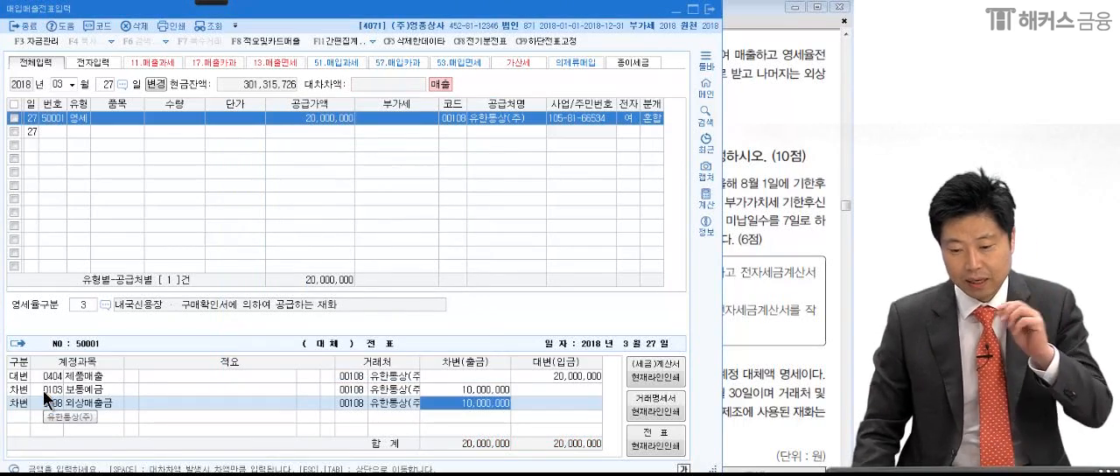
# - Close the 매입매출전표입력 and 일반전표입력 windows to return to the KcLep main menu
pyautogui.click(754, 335)
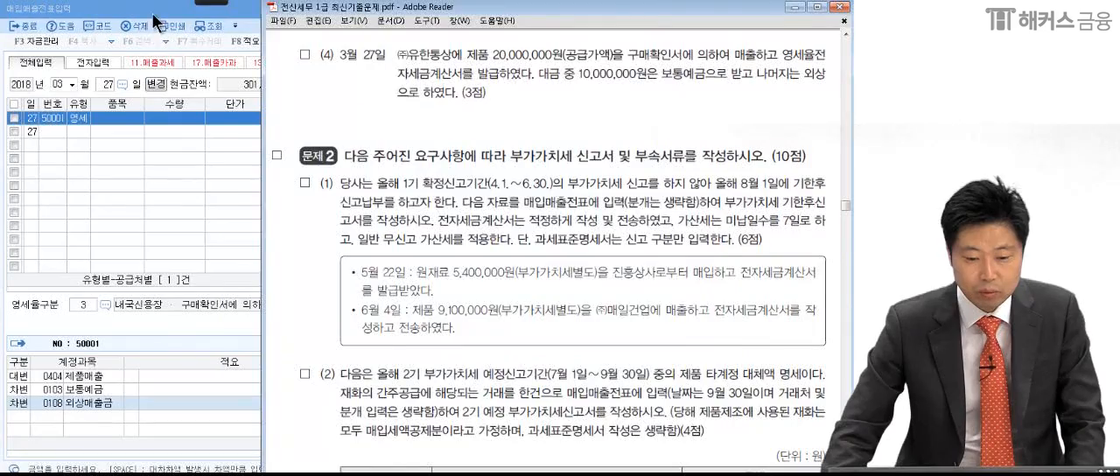
pyautogui.click(154, 16)
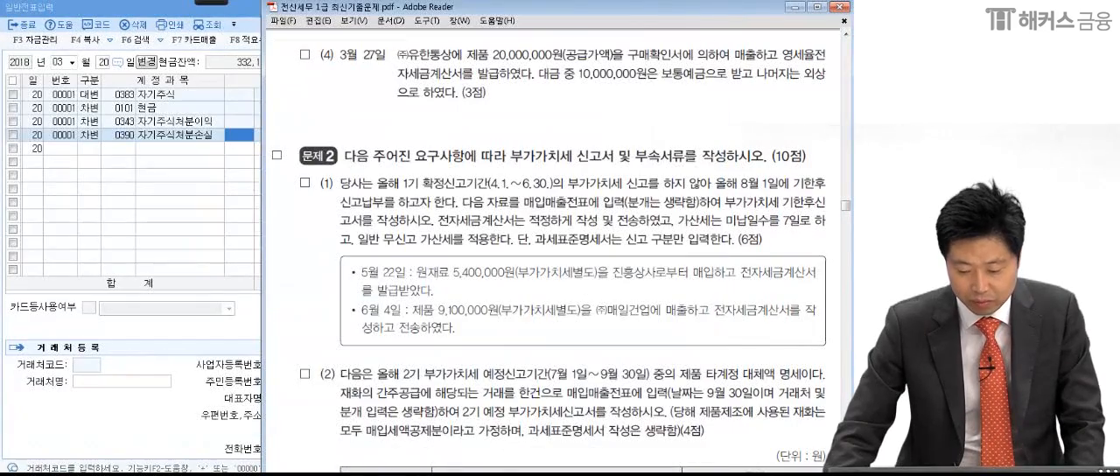
pyautogui.hotkey('alt', 'Tab')
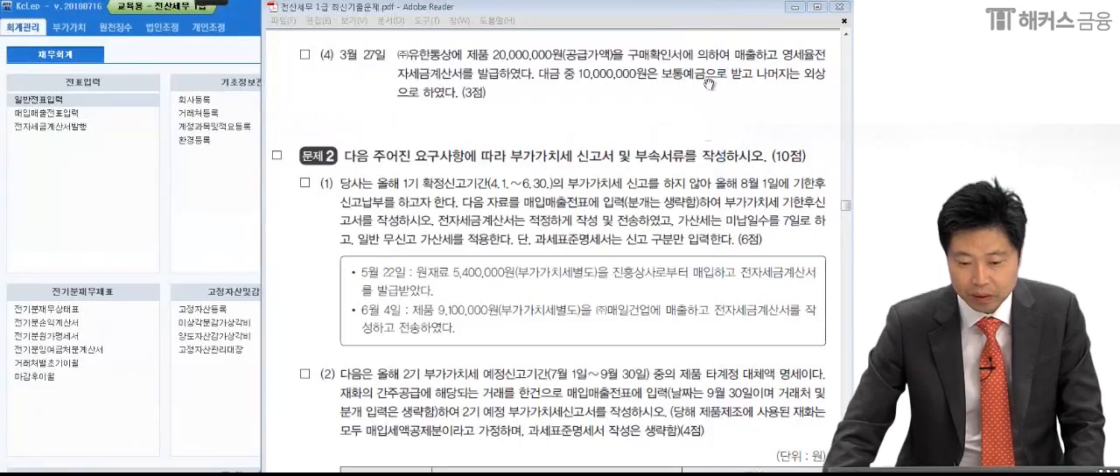
# - Bring up questions (1) and (2) of 문제 2 in the exam PDF and turn on the annotation pen
pyautogui.scroll(-3, 630, 341)
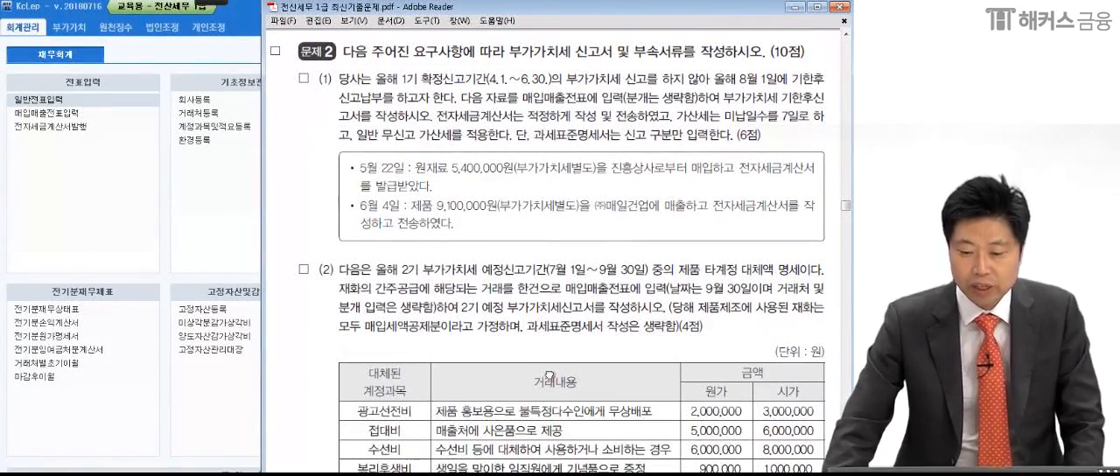
pyautogui.scroll(-1, 551, 377)
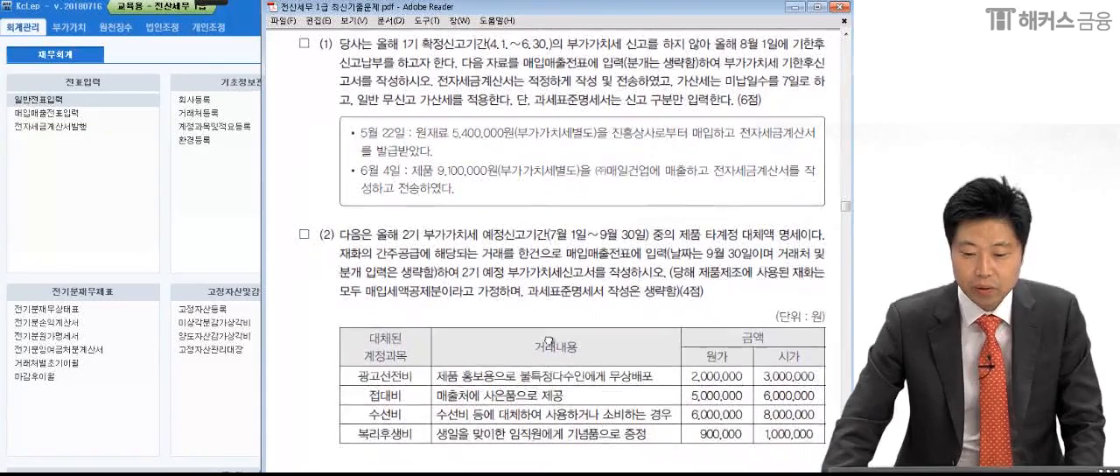
pyautogui.click(216, 3)
pyautogui.click(17, 14)
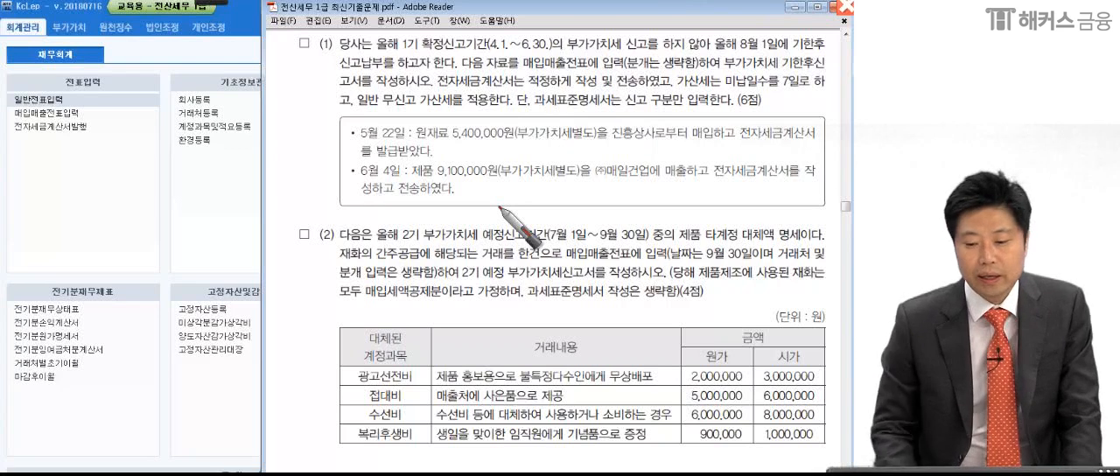
# - Underline the 4.1.~6.30. period and the 기한후 신고납부 wording in question (1), and handwrite a circled 7/25 beside it
pyautogui.moveTo(489, 46); pyautogui.dragTo(553, 48)
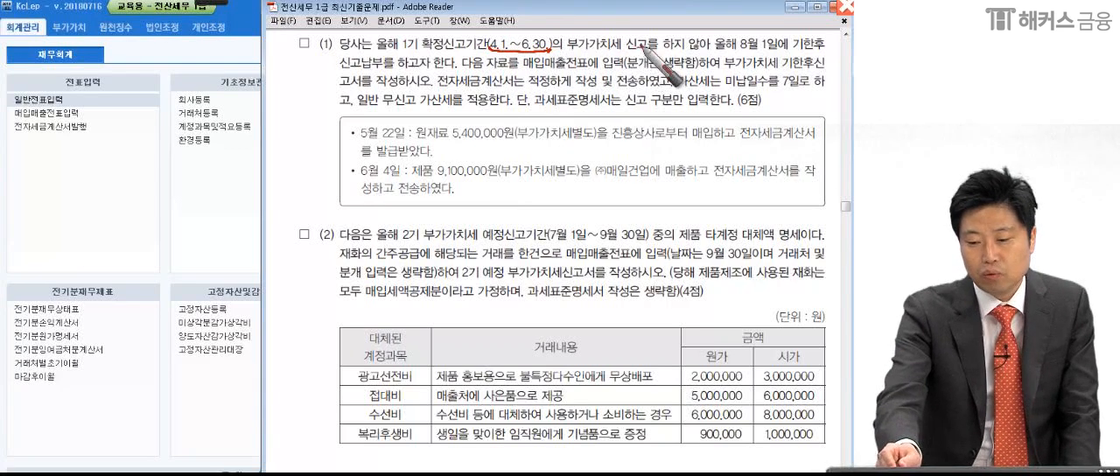
pyautogui.moveTo(657, 58); pyautogui.dragTo(711, 56)
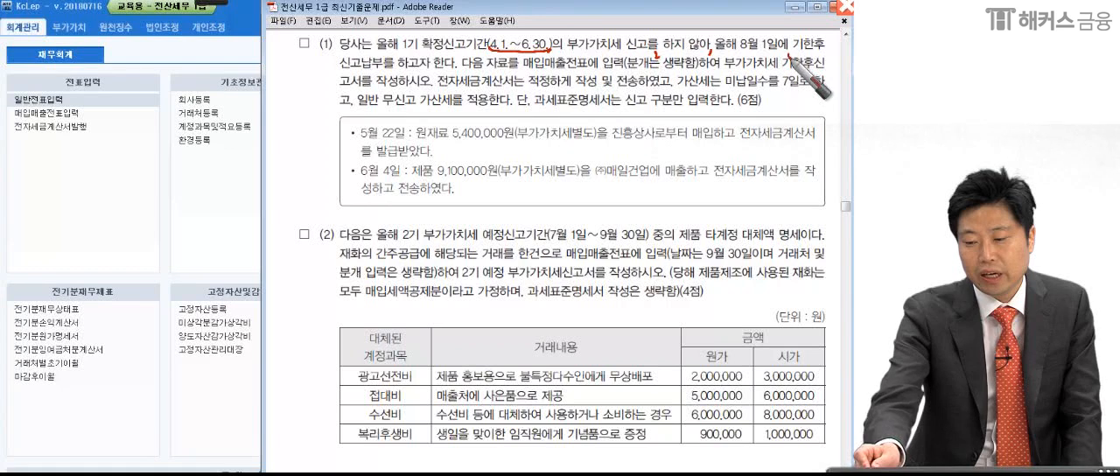
pyautogui.moveTo(786, 59); pyautogui.dragTo(824, 58)
pyautogui.moveTo(336, 74); pyautogui.dragTo(378, 72)
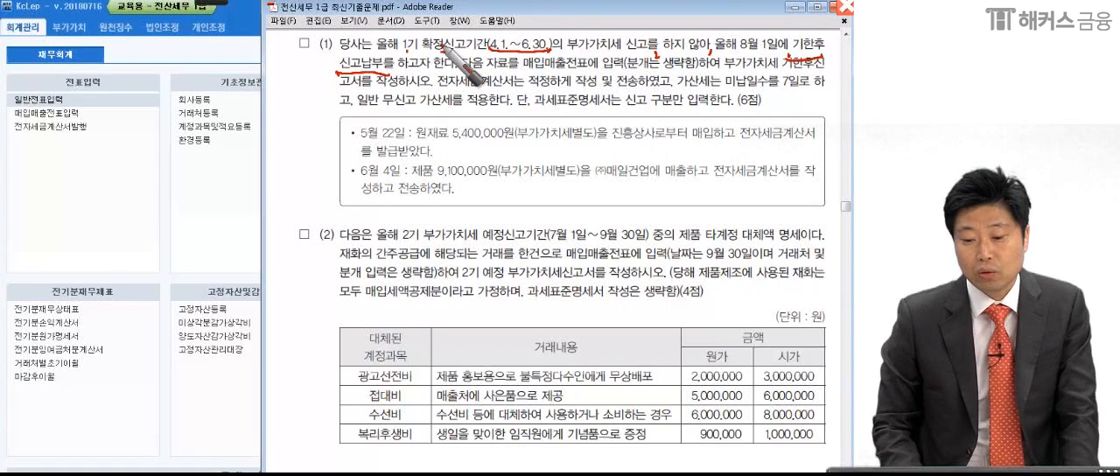
pyautogui.moveTo(133, 122)
pyautogui.mouseDown()
pyautogui.moveTo(166, 171)
pyautogui.moveTo(214, 159)
pyautogui.moveTo(156, 204)
pyautogui.moveTo(161, 242)
pyautogui.mouseUp()
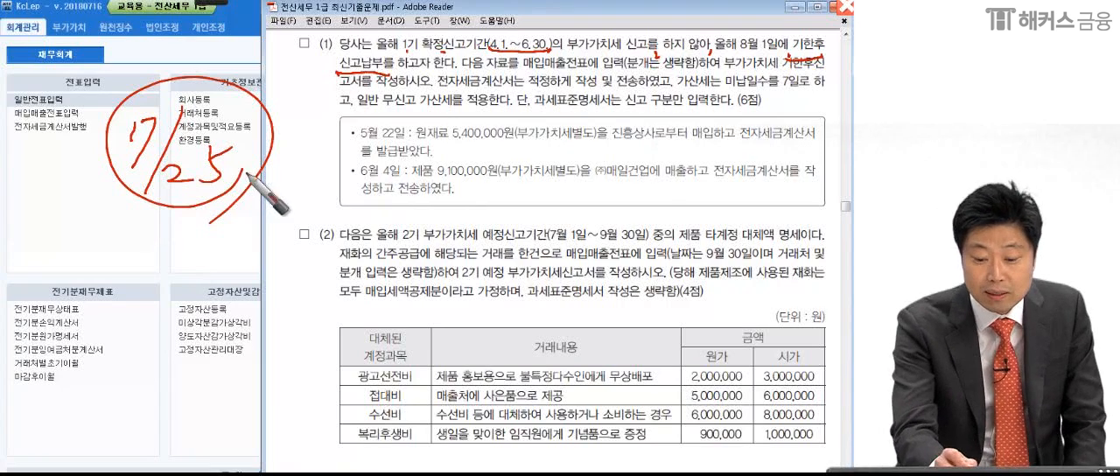
pyautogui.moveTo(803, 61); pyautogui.dragTo(836, 57)
pyautogui.moveTo(337, 80); pyautogui.dragTo(386, 78)
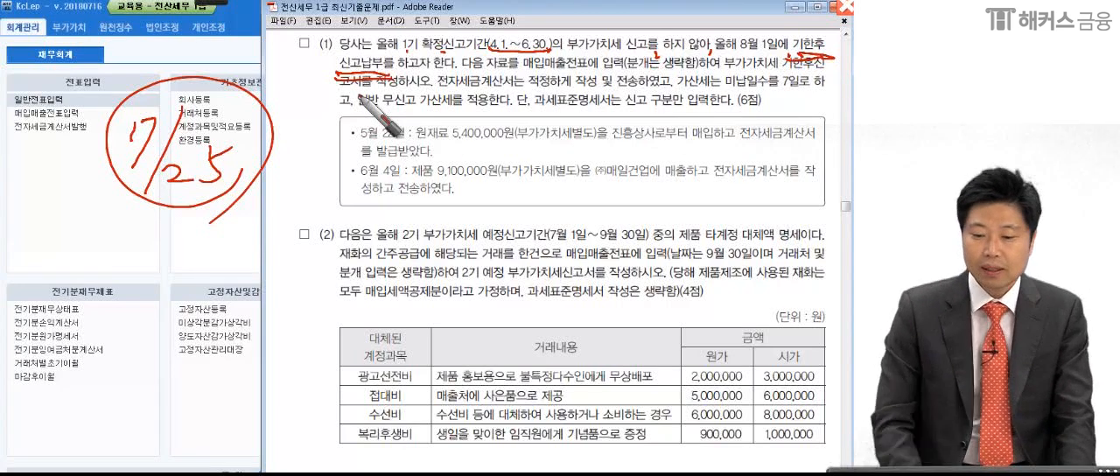
# - Mark the 매입매출전표 entry, 분개 생략, 7일, 일반 무신고 가산세 and 신고 구분 instructions in question (1)
pyautogui.moveTo(523, 65); pyautogui.dragTo(593, 67)
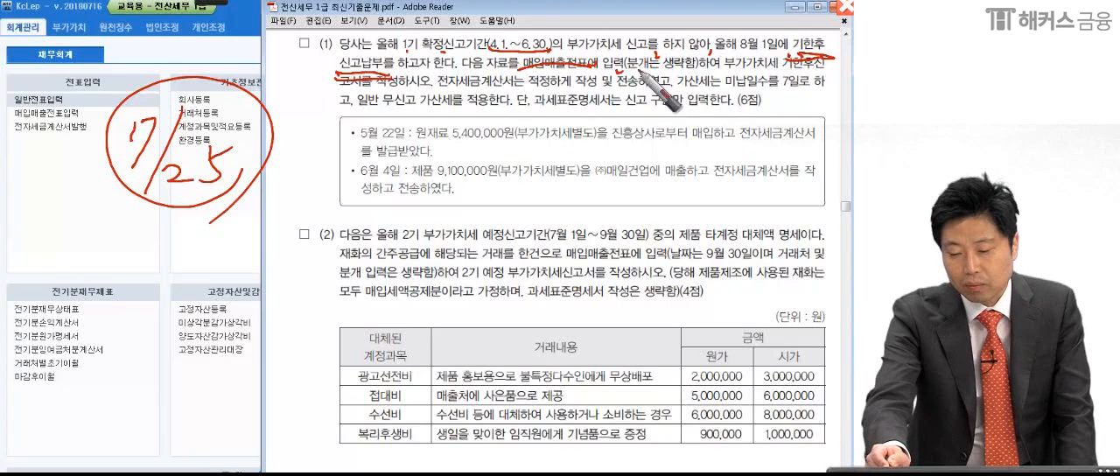
pyautogui.moveTo(625, 67); pyautogui.dragTo(683, 66)
pyautogui.click(730, 72)
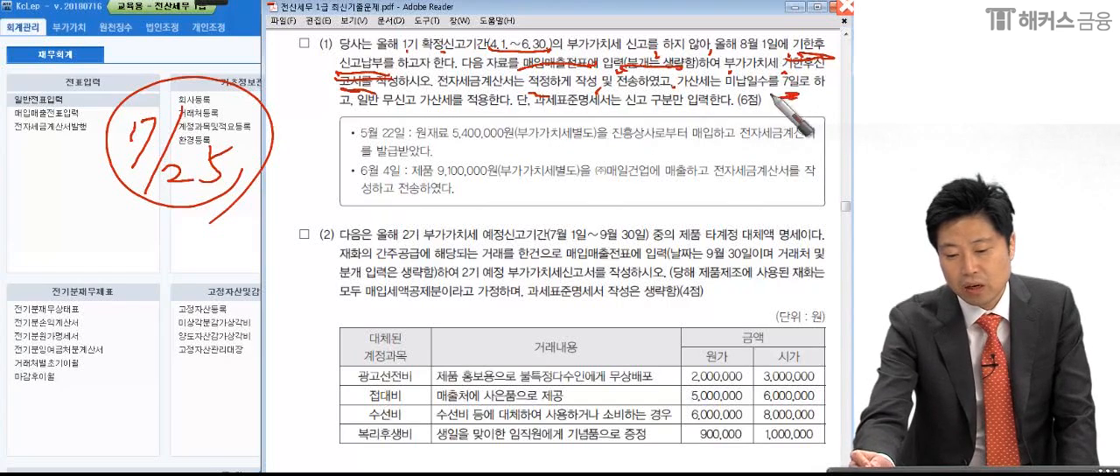
pyautogui.moveTo(371, 111); pyautogui.dragTo(461, 111)
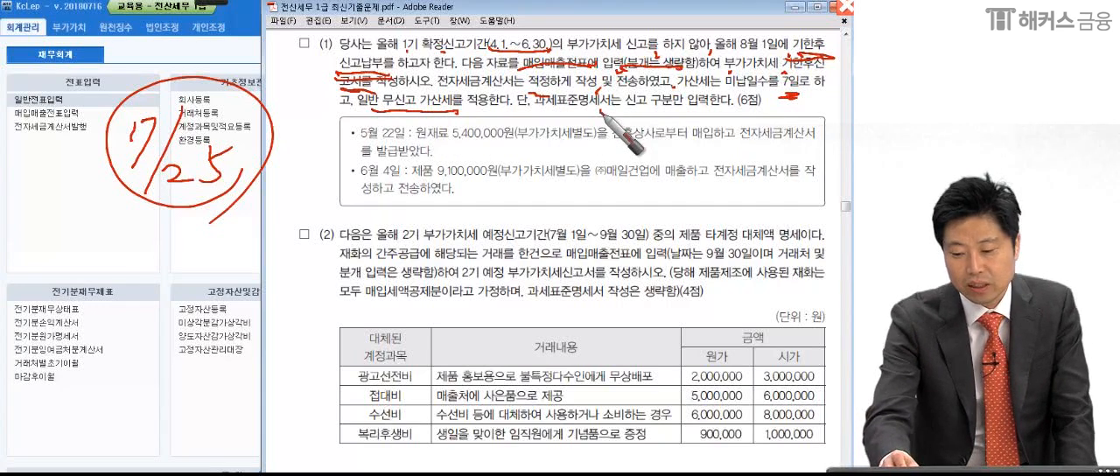
pyautogui.moveTo(626, 114); pyautogui.dragTo(711, 112)
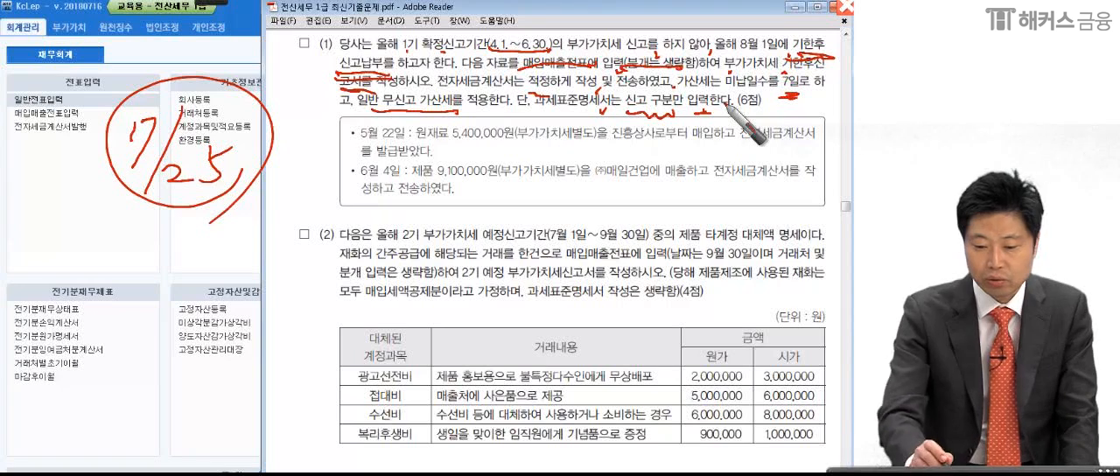
# - Circle the May 22 and June 4 transaction dates and the term 매입매출전표 in question (1), then leave annotation mode
pyautogui.moveTo(346, 123); pyautogui.dragTo(341, 140)
pyautogui.moveTo(355, 159); pyautogui.dragTo(350, 178)
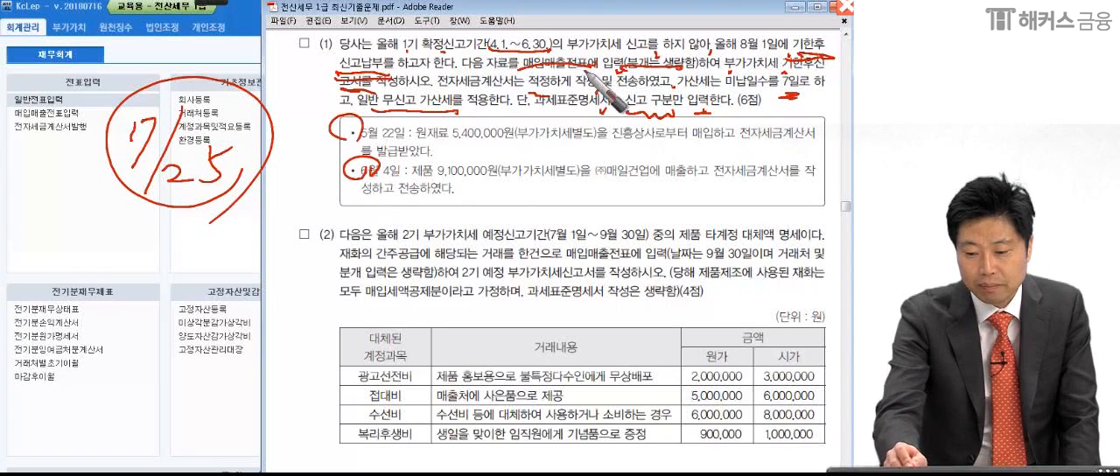
pyautogui.moveTo(591, 53); pyautogui.dragTo(581, 73)
pyautogui.moveTo(412, 186); pyautogui.dragTo(413, 192)
pyautogui.moveTo(636, 64); pyautogui.dragTo(705, 66)
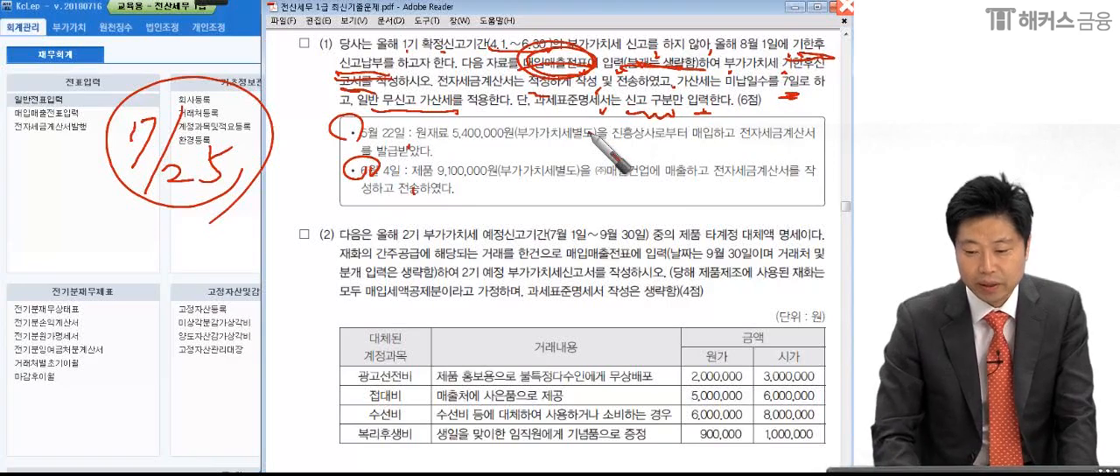
pyautogui.press('Escape')
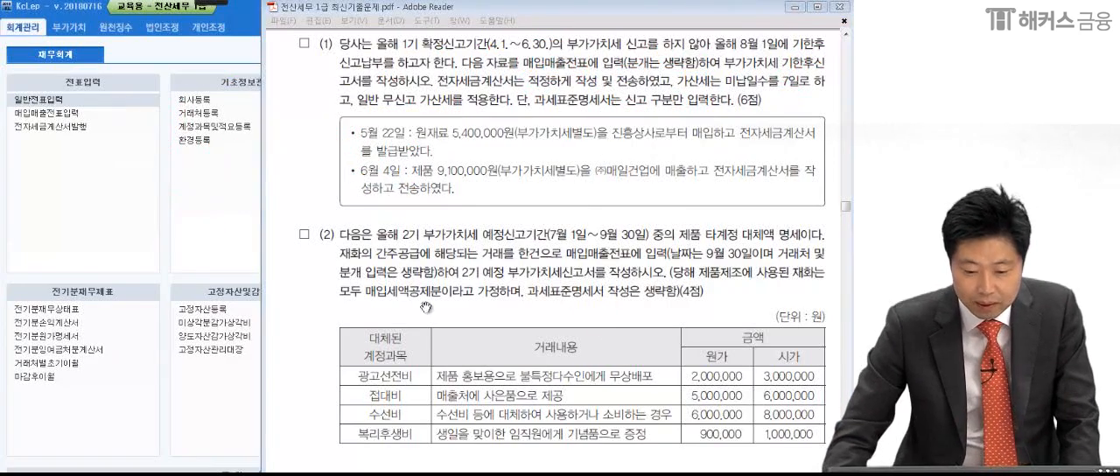
# - Open 매입매출전표입력 in KcLep, then return to the exam PDF and turn on the annotation pen
pyautogui.click(136, 227)
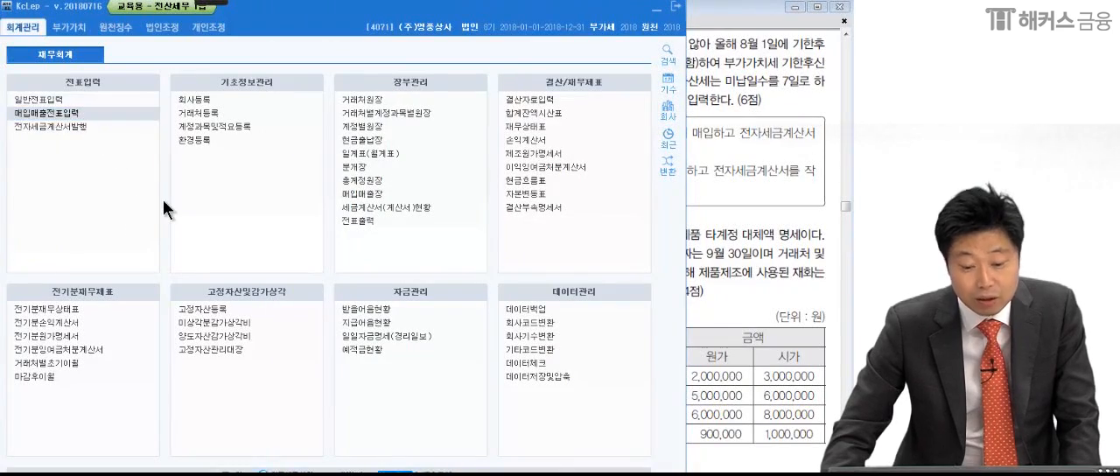
pyautogui.click(792, 246)
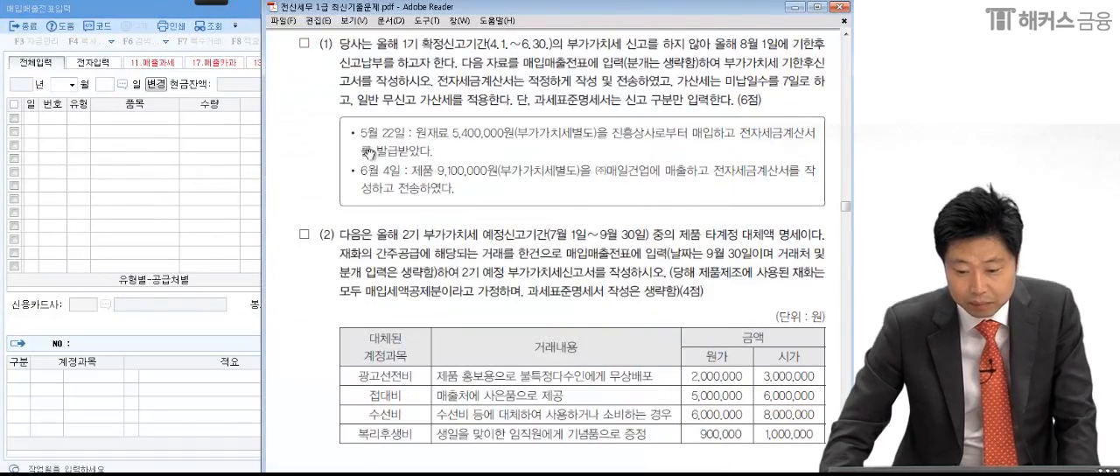
pyautogui.moveTo(210, 3)
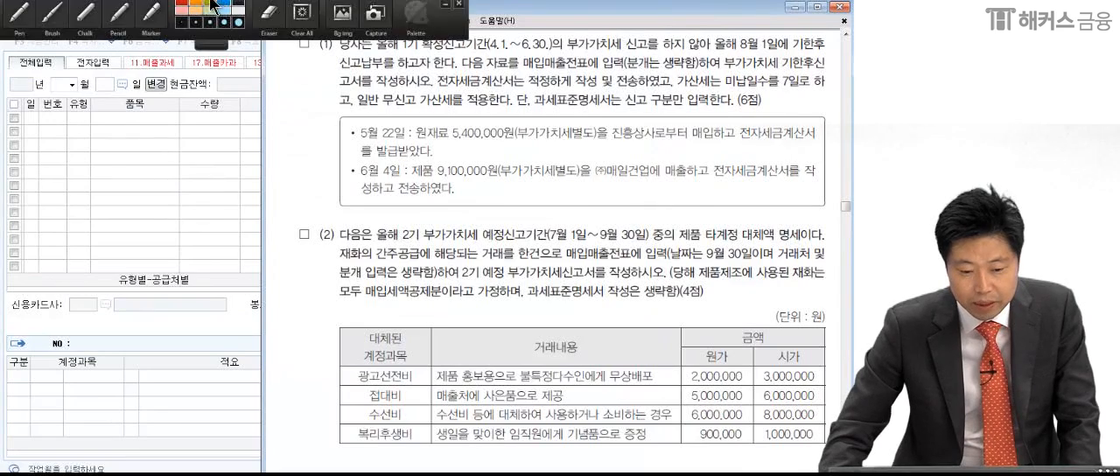
pyautogui.click(22, 12)
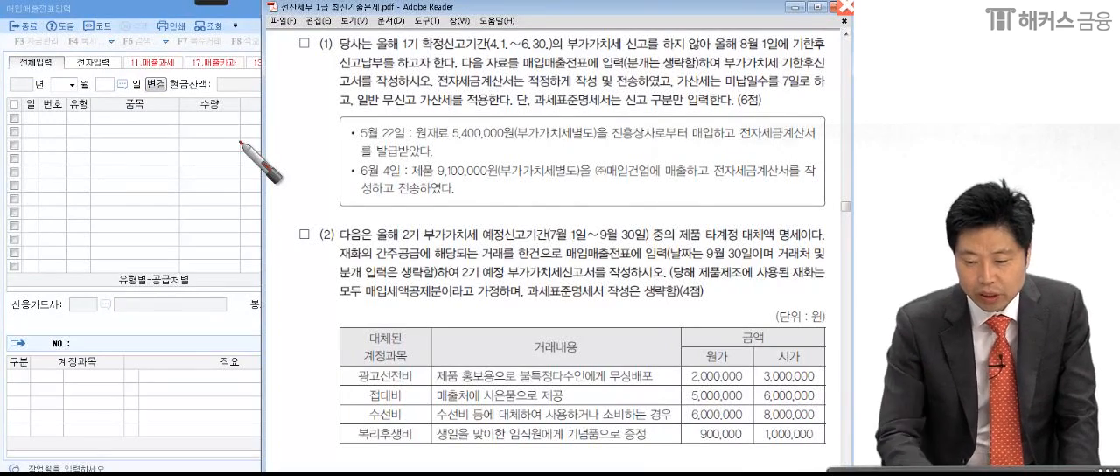
# - Mark the amount, separate VAT, supplier 진흥상사 and electronic tax invoice wording of the May 22 purchase
pyautogui.moveTo(510, 133); pyautogui.dragTo(515, 139)
pyautogui.moveTo(592, 136); pyautogui.dragTo(593, 146)
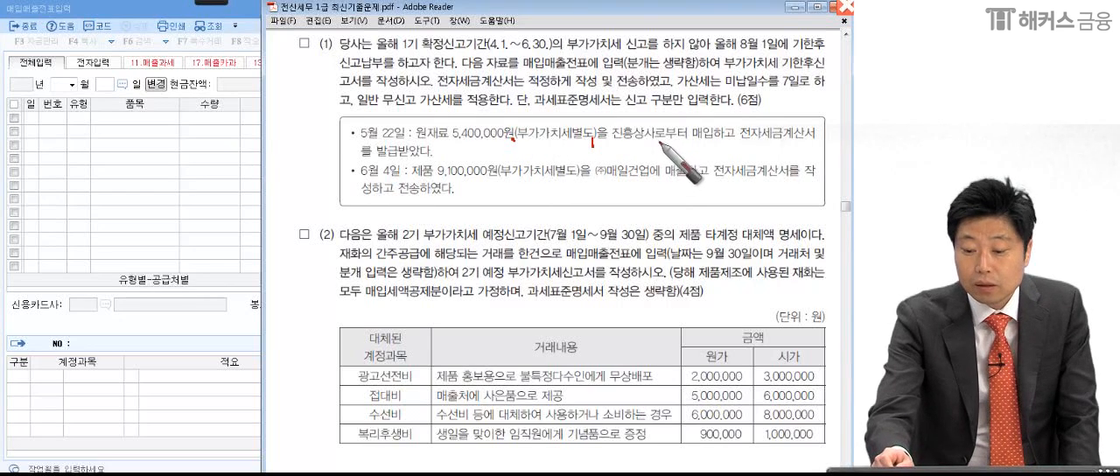
pyautogui.moveTo(656, 140); pyautogui.dragTo(659, 134)
pyautogui.moveTo(730, 138); pyautogui.dragTo(733, 143)
pyautogui.moveTo(809, 140); pyautogui.dragTo(817, 142)
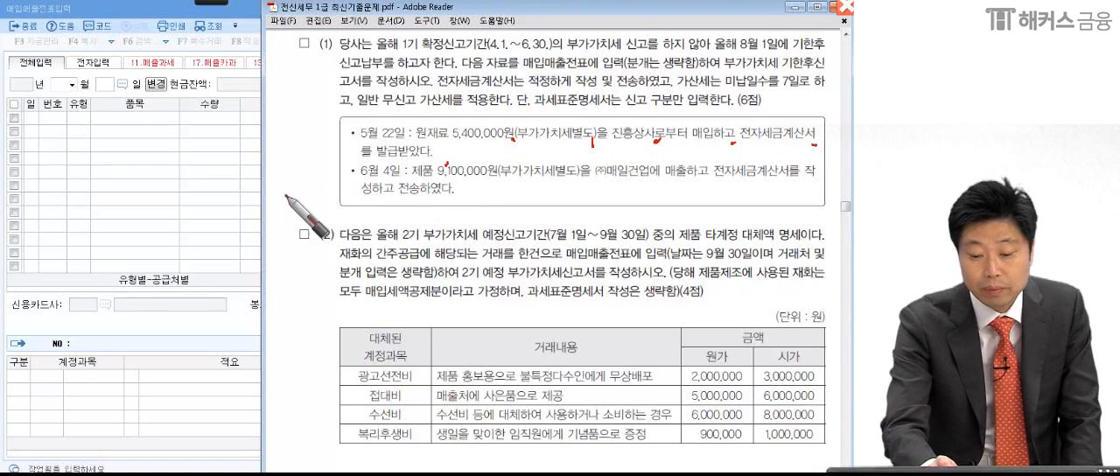
# - Handwrite the type code 51 with a circle beside the May 22 transaction and leave annotation mode
pyautogui.moveTo(294, 113); pyautogui.dragTo(289, 140)
pyautogui.moveTo(335, 108); pyautogui.dragTo(315, 136)
pyautogui.moveTo(345, 147); pyautogui.dragTo(273, 158)
pyautogui.moveTo(337, 88); pyautogui.dragTo(328, 188)
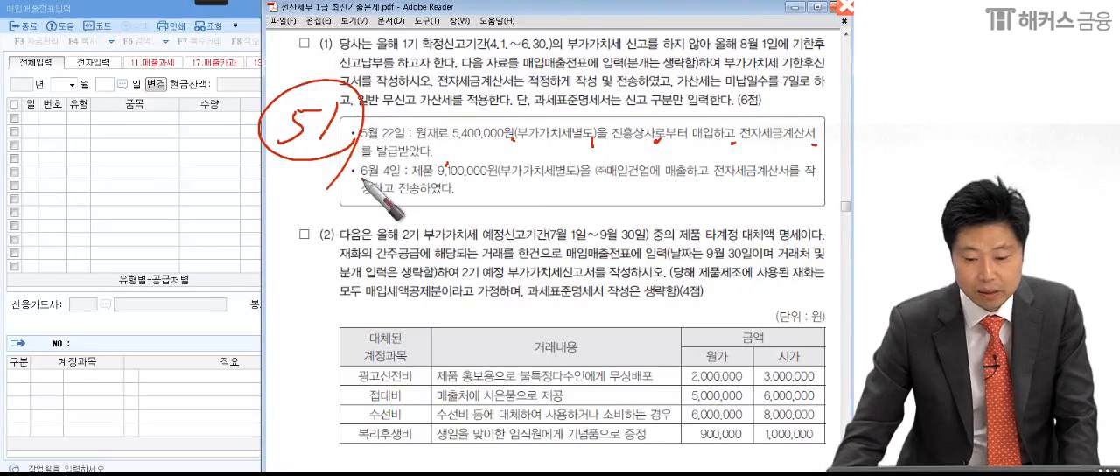
pyautogui.press('Escape')
# - Start a voucher dated May 22, 2018 with type 51 과세 and a supply value of 5,400,000
pyautogui.click(104, 121)
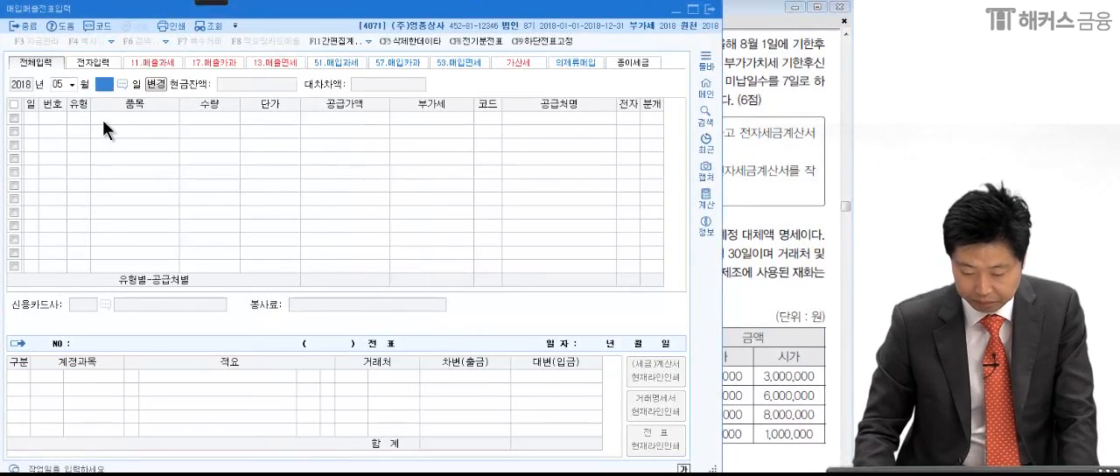
pyautogui.write('51')
pyautogui.press('Return')
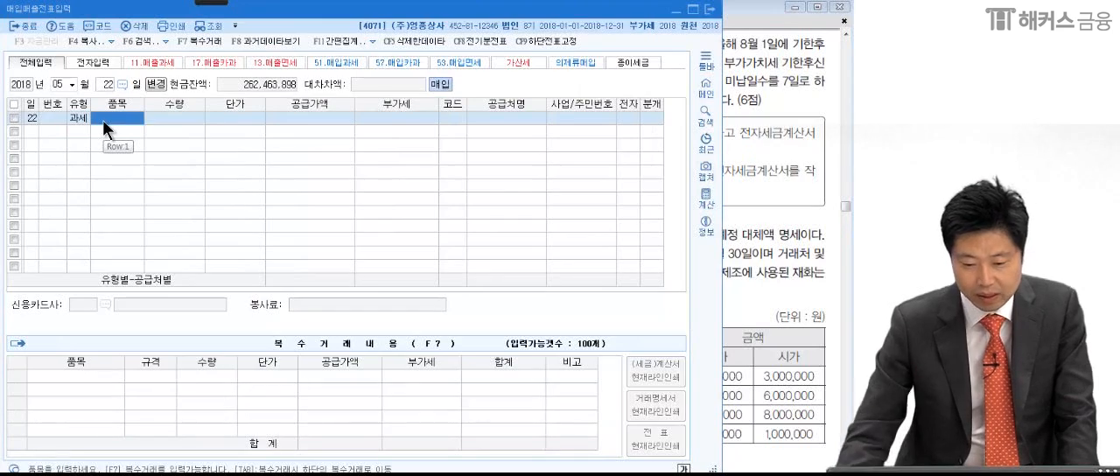
pyautogui.hotkey('alt', 'Tab')
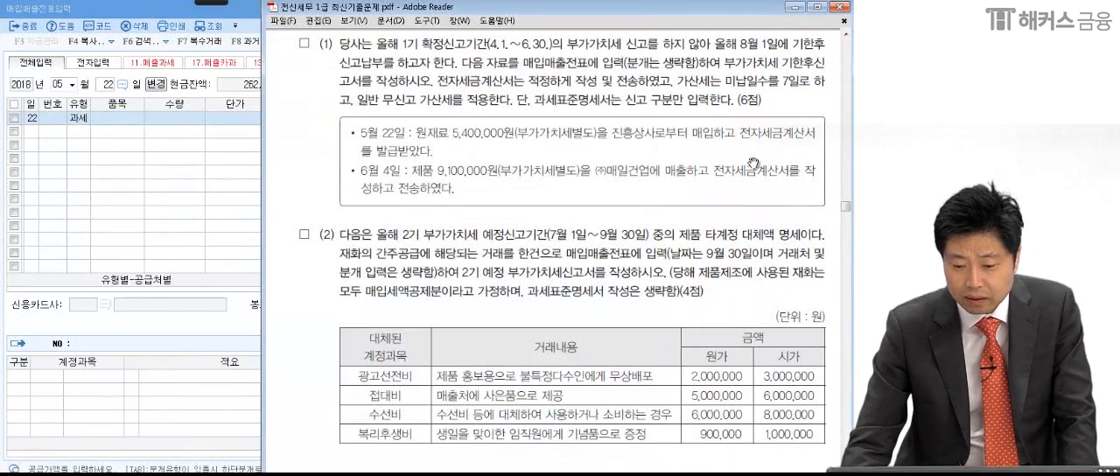
pyautogui.hotkey('alt', 'Tab')
pyautogui.write('5,400,0')
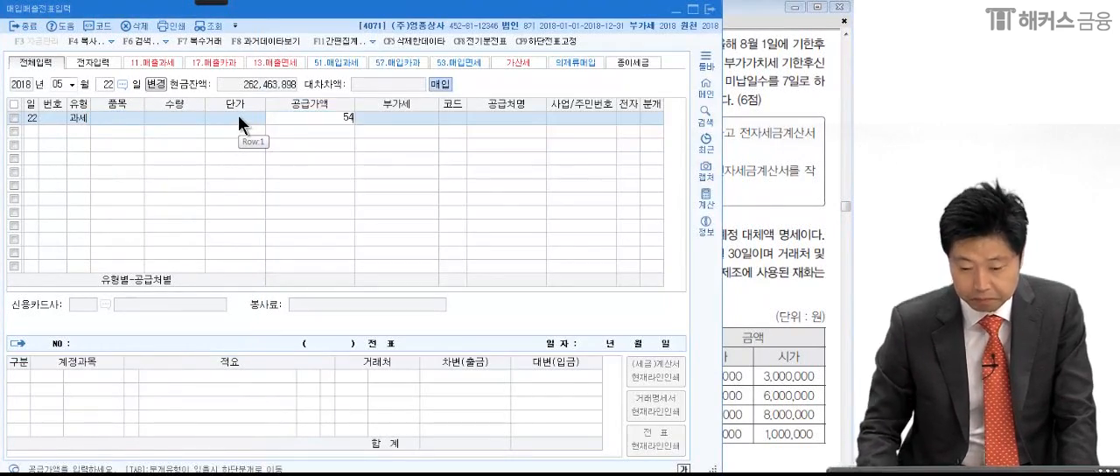
pyautogui.write('00')
pyautogui.press('Return')
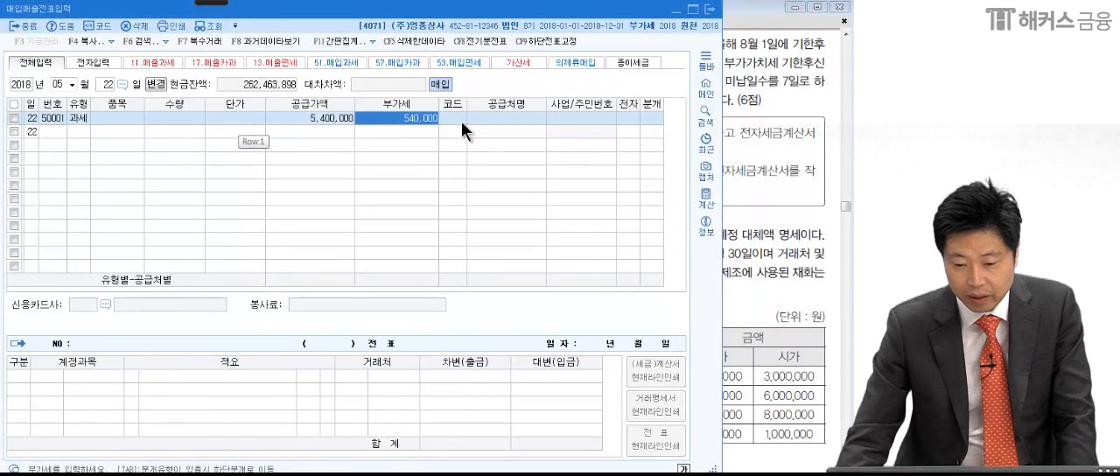
# - Set the purchase's supplier to 진흥상사 and 전자 to 여, and save the line without a journal entry
pyautogui.press('Return')
pyautogui.write('진흥')
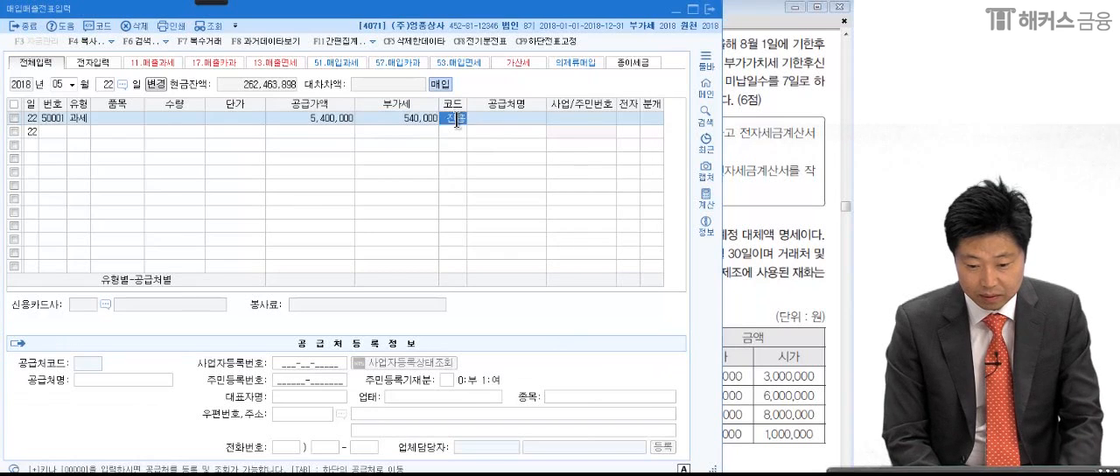
pyautogui.press('Return')
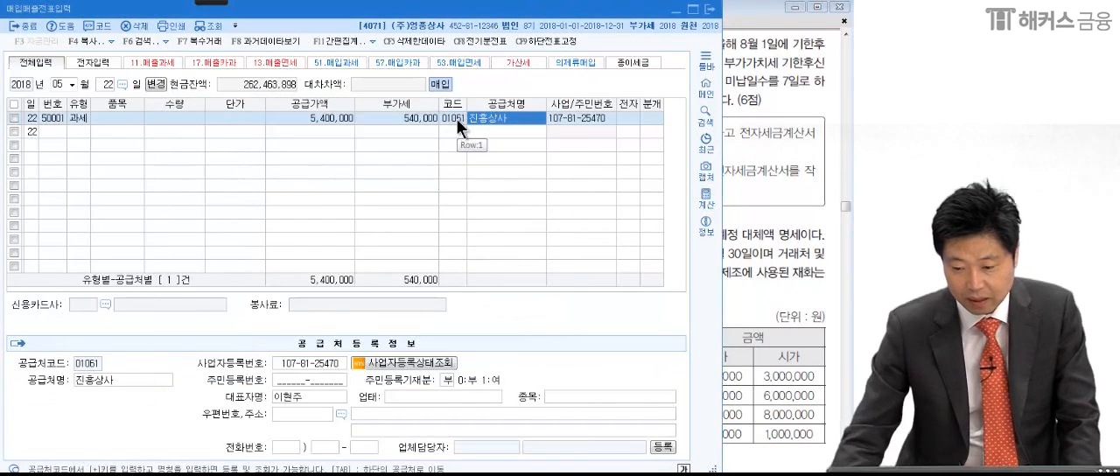
pyautogui.click(629, 118)
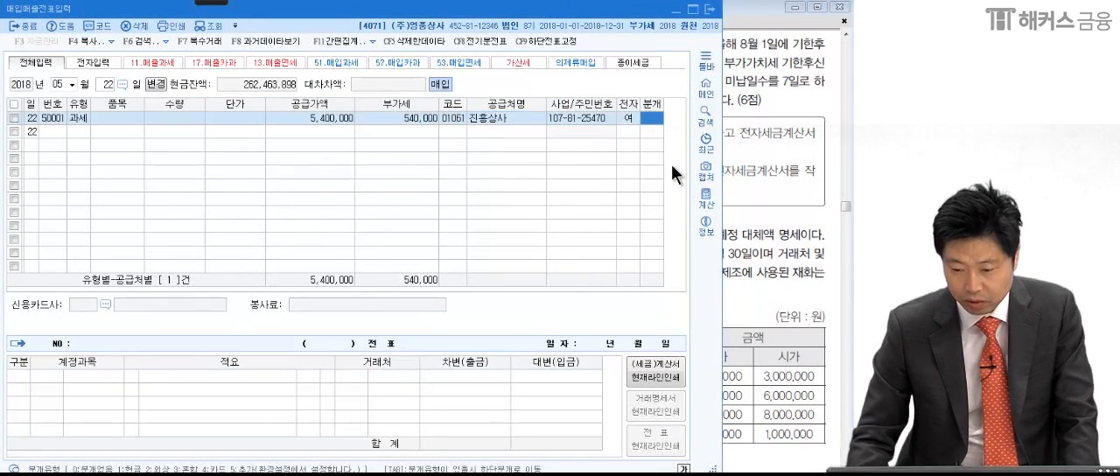
pyautogui.click(767, 174)
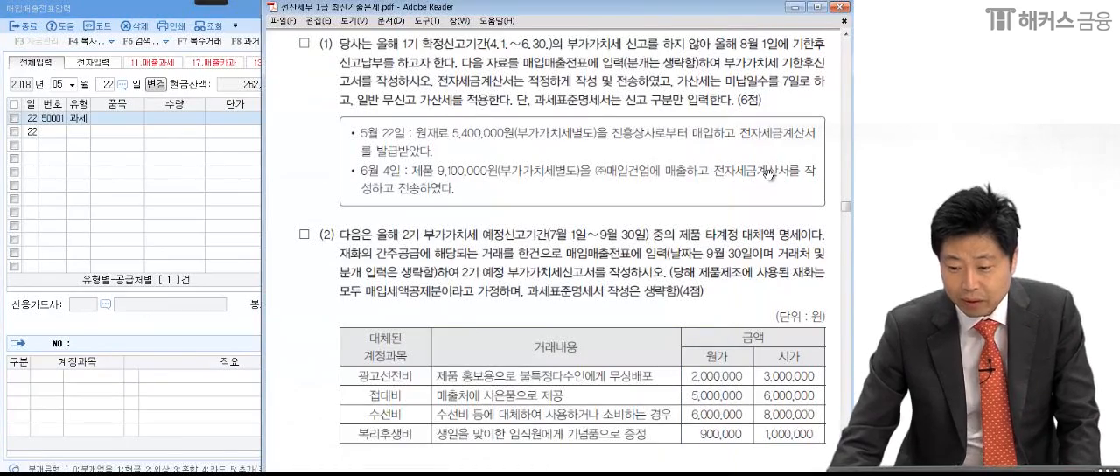
pyautogui.click(216, 215)
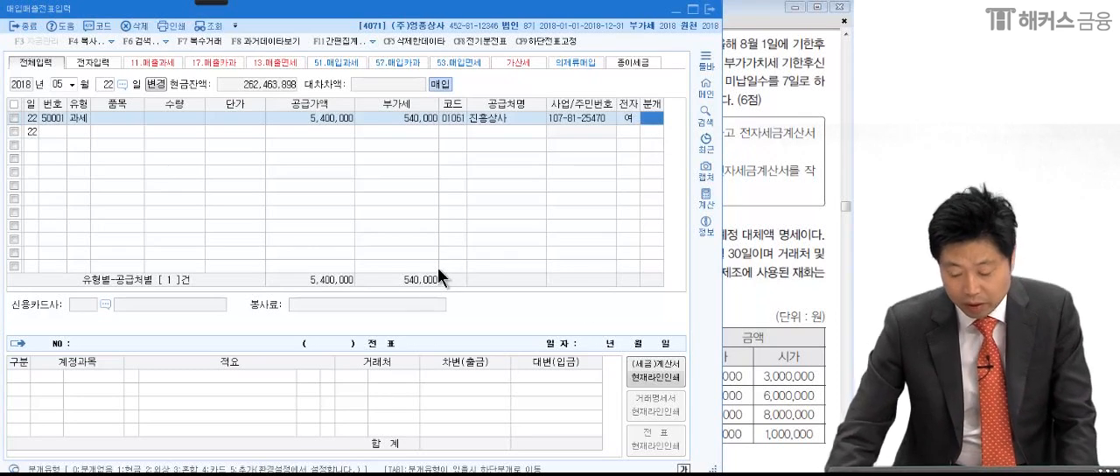
pyautogui.press('Return')
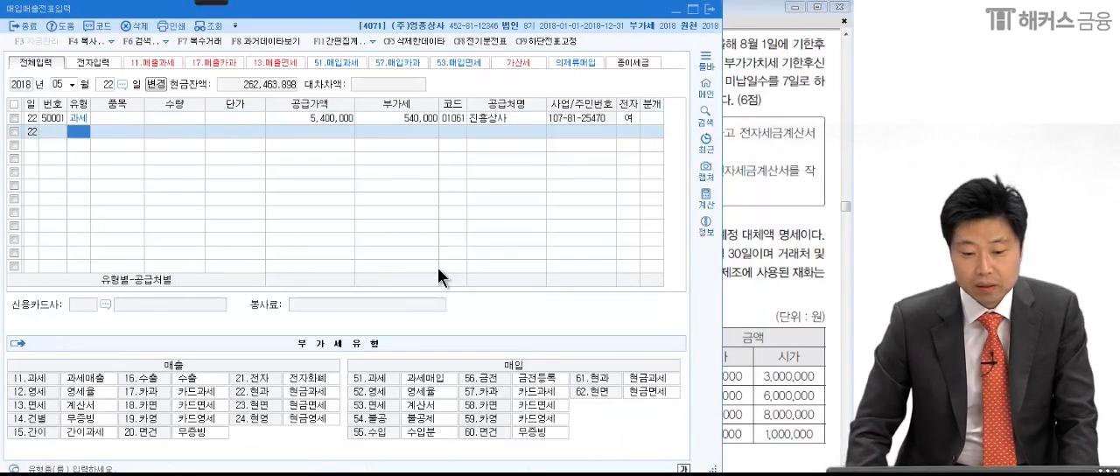
# - Mark the separate VAT, customer ㈜매일건업, sale and electronic tax invoice wording of the June 4 transaction in the exam PDF
pyautogui.click(756, 223)
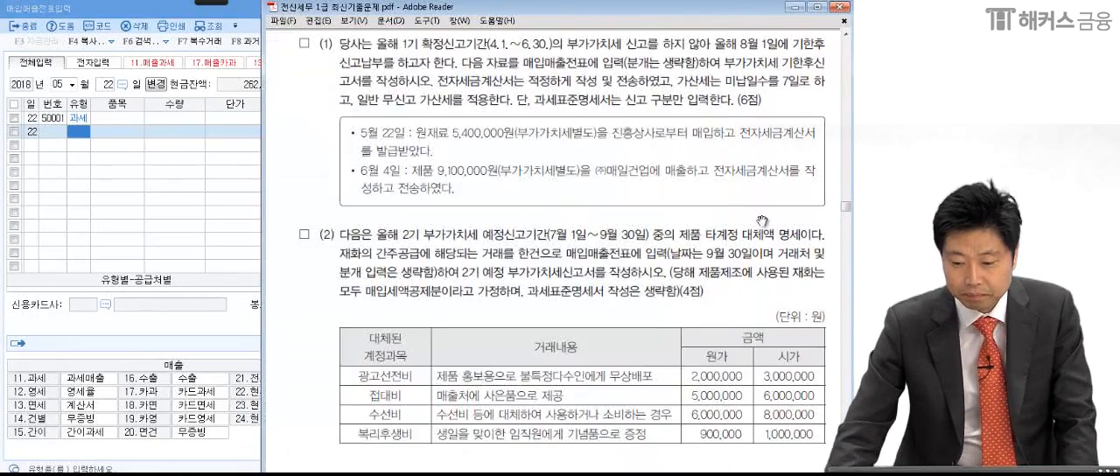
pyautogui.click(219, 3)
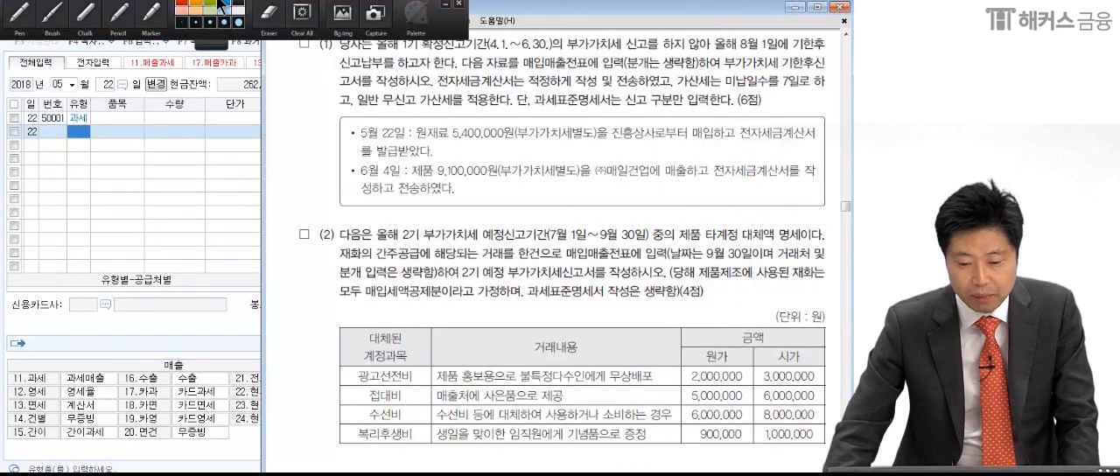
pyautogui.click(17, 20)
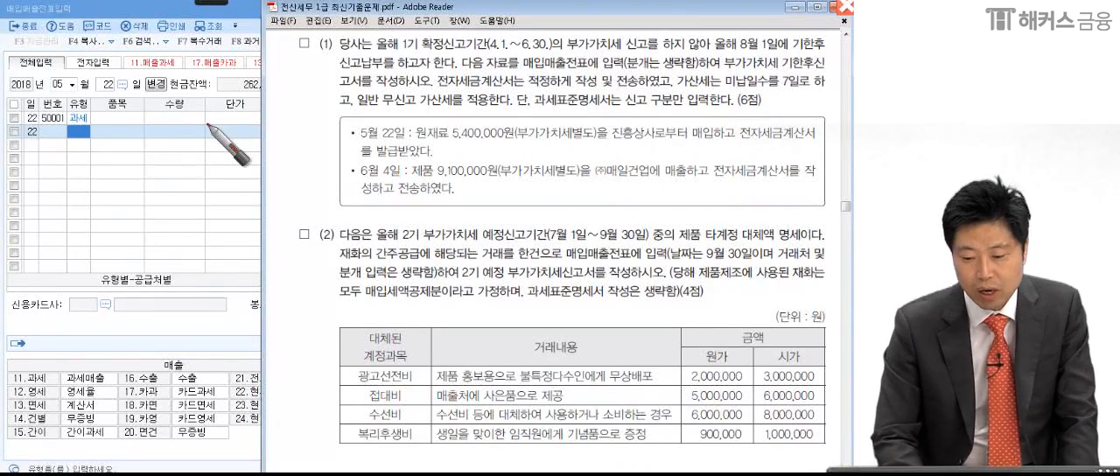
pyautogui.click(572, 181)
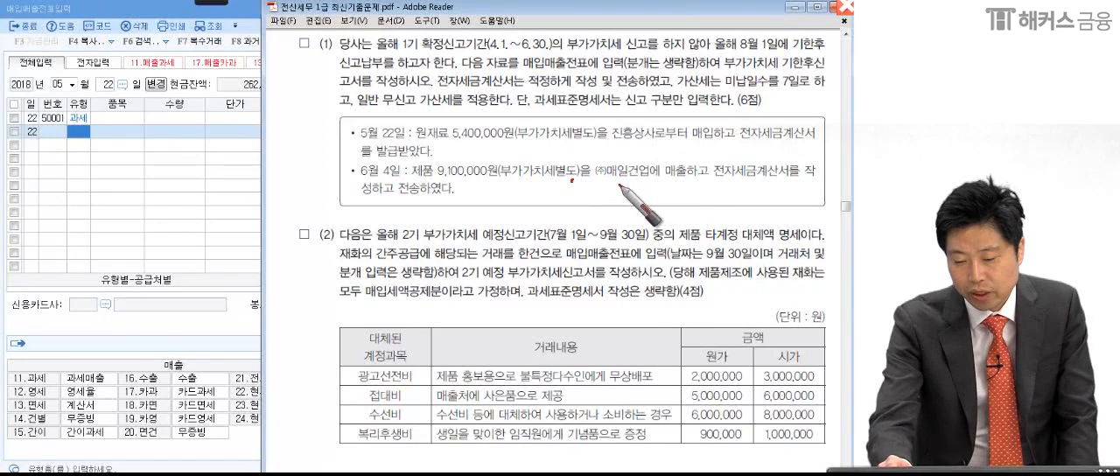
pyautogui.click(652, 180)
pyautogui.click(705, 180)
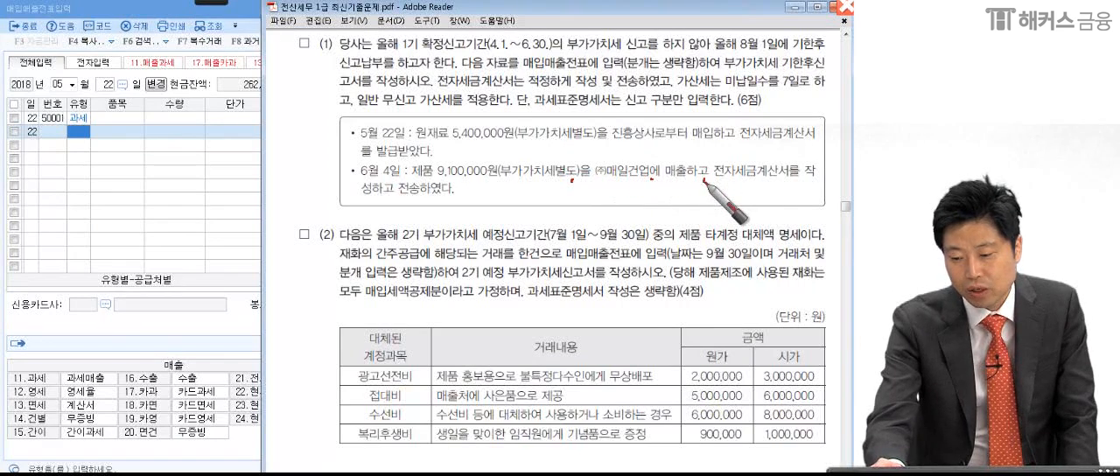
pyautogui.click(800, 184)
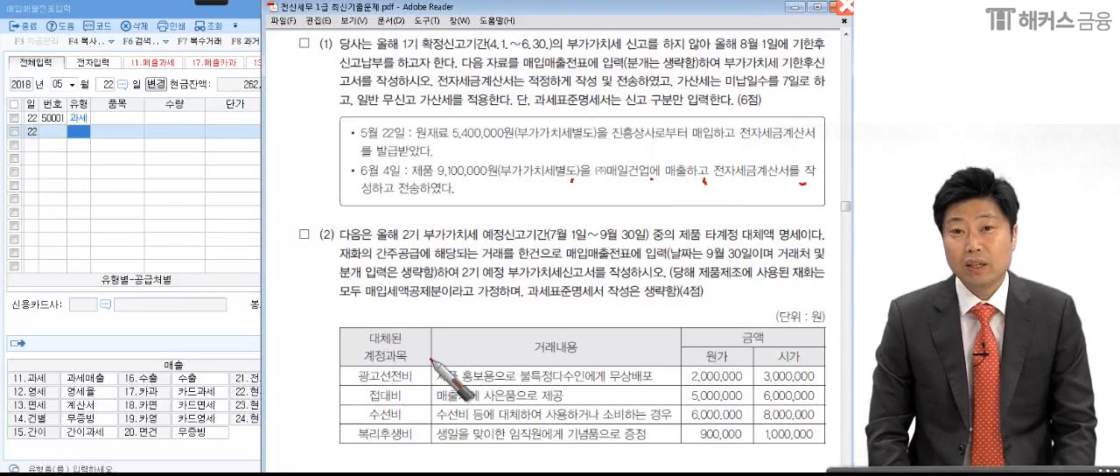
# - Underline 전자세금계산서 and circle 전자 in the June 4 transaction, and handwrite a circled note by the transmission wording
pyautogui.moveTo(705, 180); pyautogui.dragTo(769, 172)
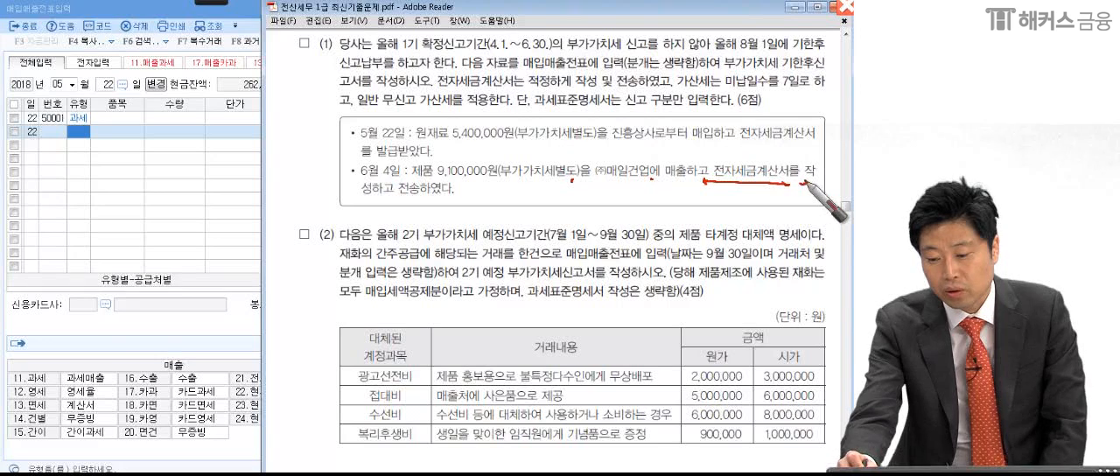
pyautogui.moveTo(713, 183)
pyautogui.mouseDown()
pyautogui.moveTo(706, 171)
pyautogui.moveTo(713, 188)
pyautogui.mouseUp()
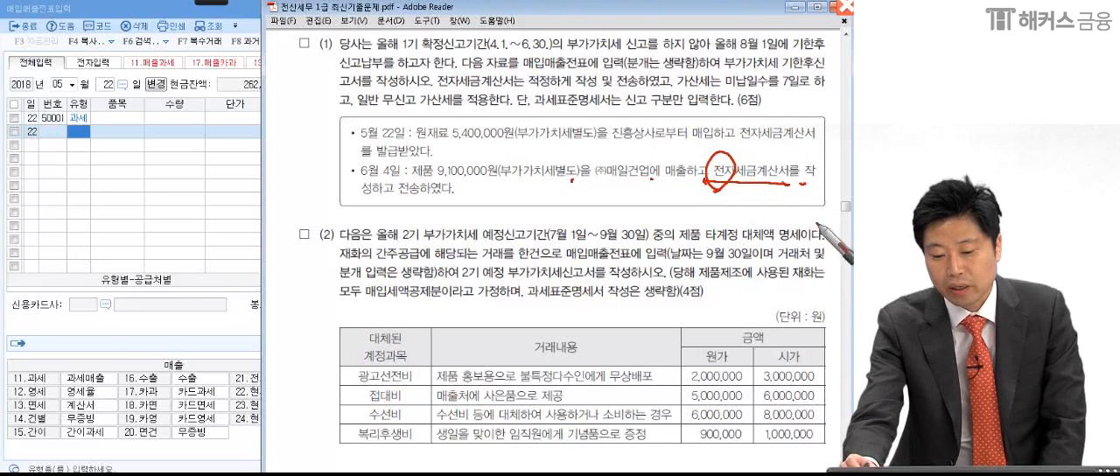
pyautogui.moveTo(794, 187); pyautogui.dragTo(823, 151)
pyautogui.moveTo(339, 214); pyautogui.dragTo(378, 181)
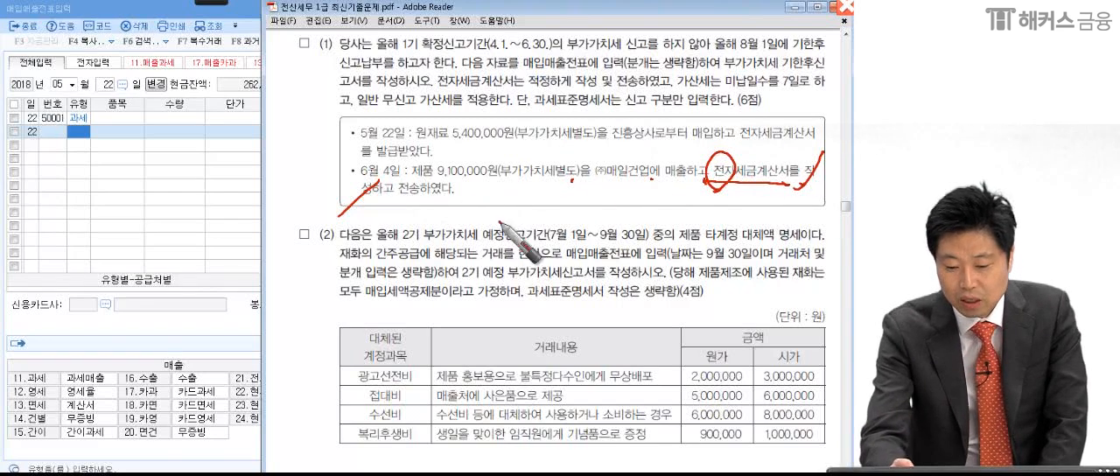
pyautogui.moveTo(400, 197)
pyautogui.mouseDown()
pyautogui.moveTo(404, 229)
pyautogui.moveTo(438, 208)
pyautogui.moveTo(444, 224)
pyautogui.moveTo(400, 248)
pyautogui.moveTo(480, 215)
pyautogui.mouseUp()
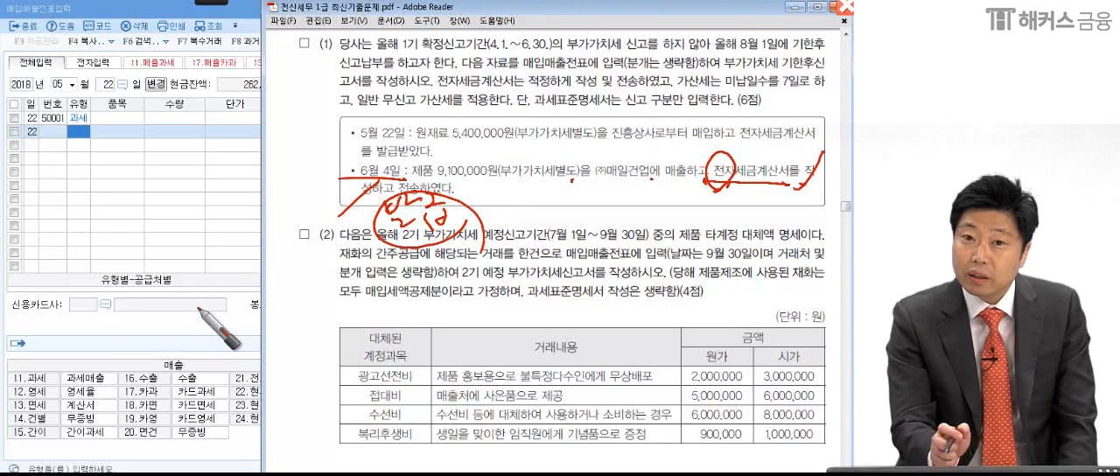
# - Handwrite the type code 11 with a circle over the voucher grid, and leave annotation mode for the voucher entry window
pyautogui.moveTo(180, 168)
pyautogui.mouseDown()
pyautogui.moveTo(179, 206)
pyautogui.moveTo(203, 203)
pyautogui.mouseUp()
pyautogui.moveTo(202, 144); pyautogui.dragTo(189, 290)
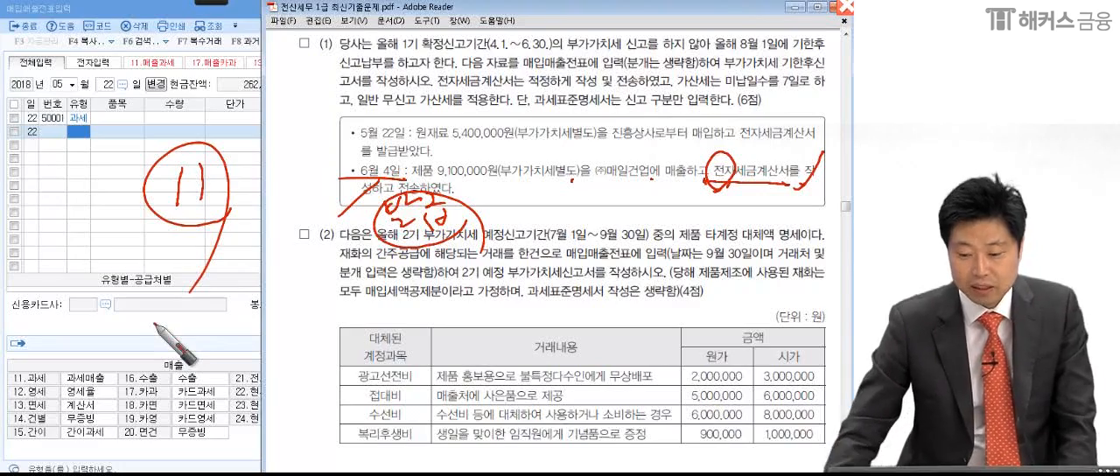
pyautogui.click(135, 170)
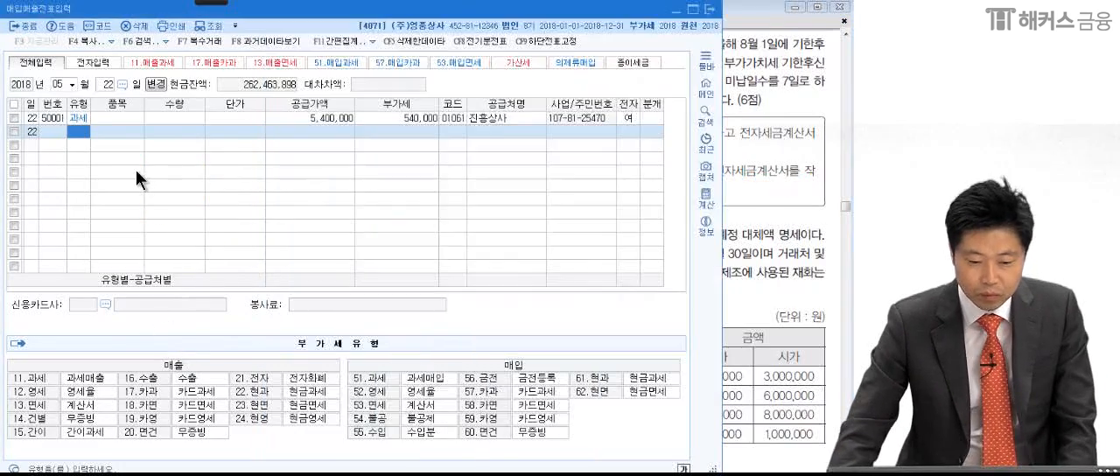
# - Start a voucher dated June 4, 2018 with type 11 과세, leaving item, quantity and unit price blank
pyautogui.click(65, 85)
pyautogui.write('06')
pyautogui.press('Return')
pyautogui.write('4')
pyautogui.press('Return')
pyautogui.write('11')
pyautogui.press('Return')
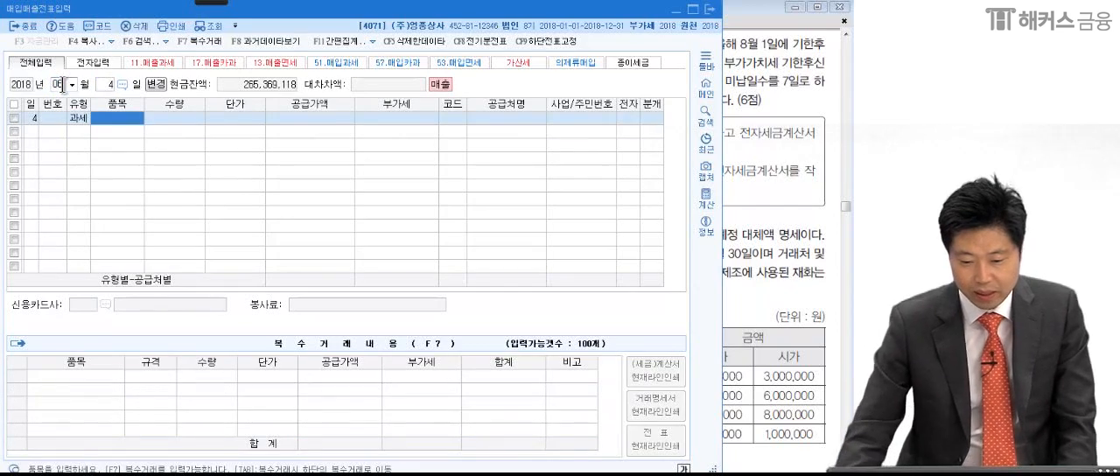
pyautogui.press('Return')
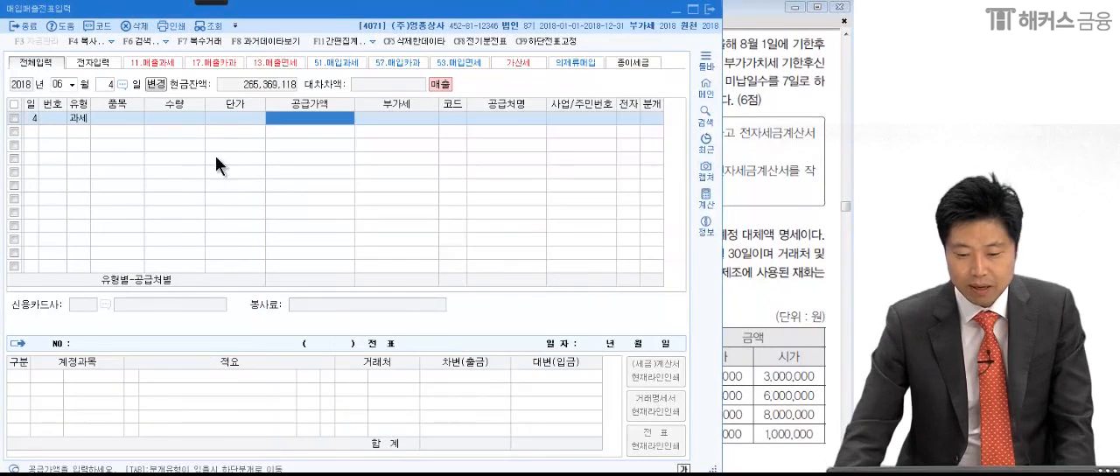
# - Set the June 4 sale's supply value to 9,100,000 and its VAT to 910,000
pyautogui.write('9100000')
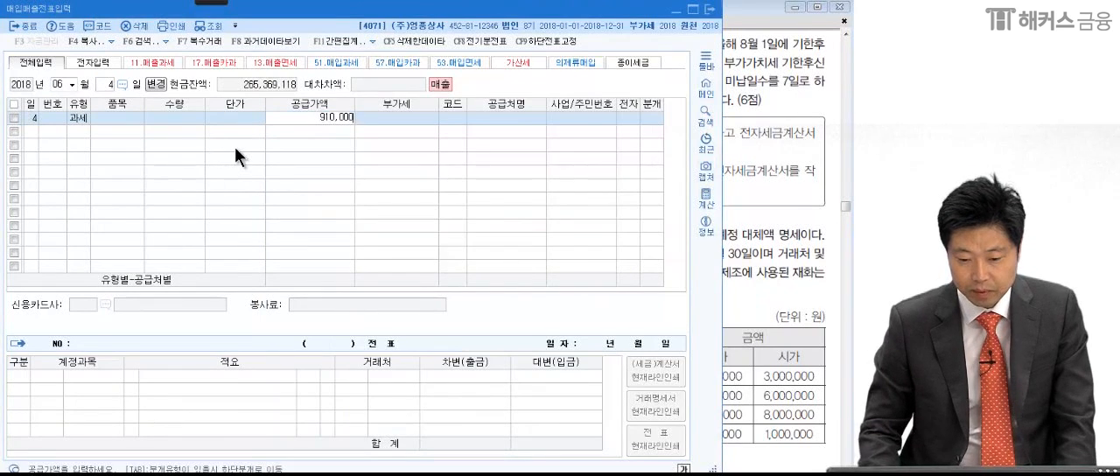
pyautogui.press('Return')
pyautogui.click(296, 122)
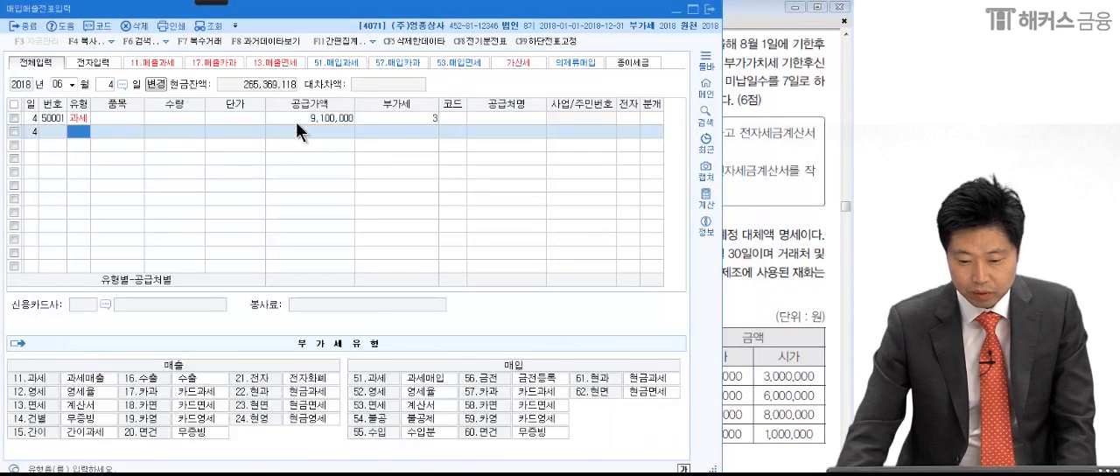
pyautogui.write('9100000')
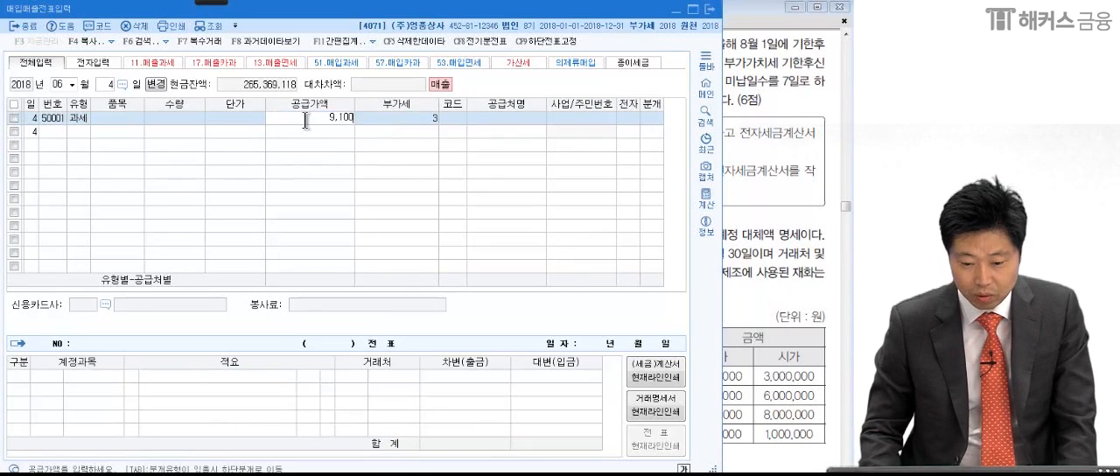
pyautogui.press('Return')
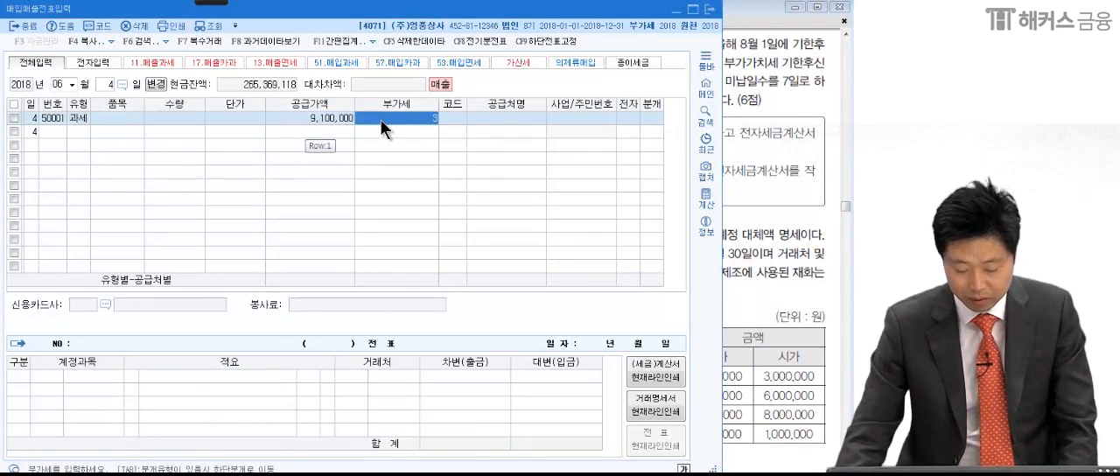
pyautogui.write('0')
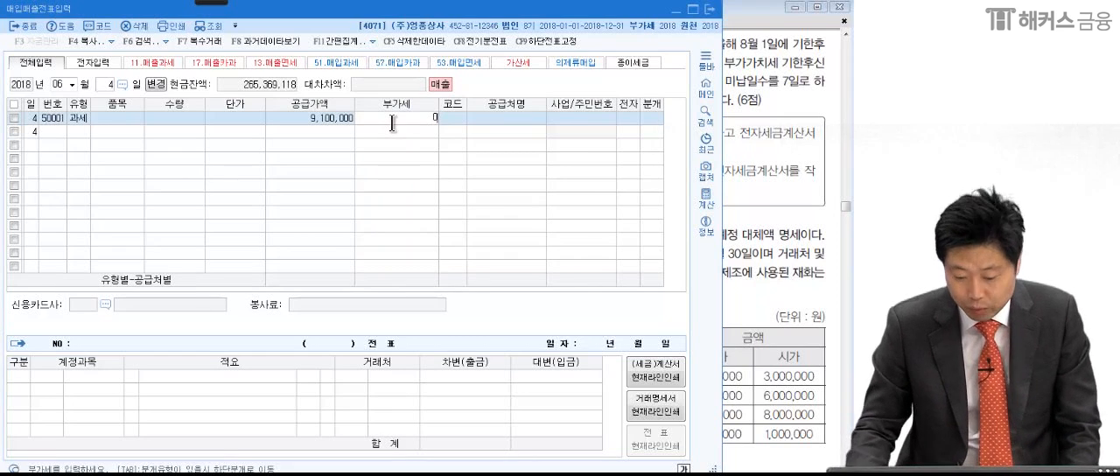
pyautogui.write('9,100,00')
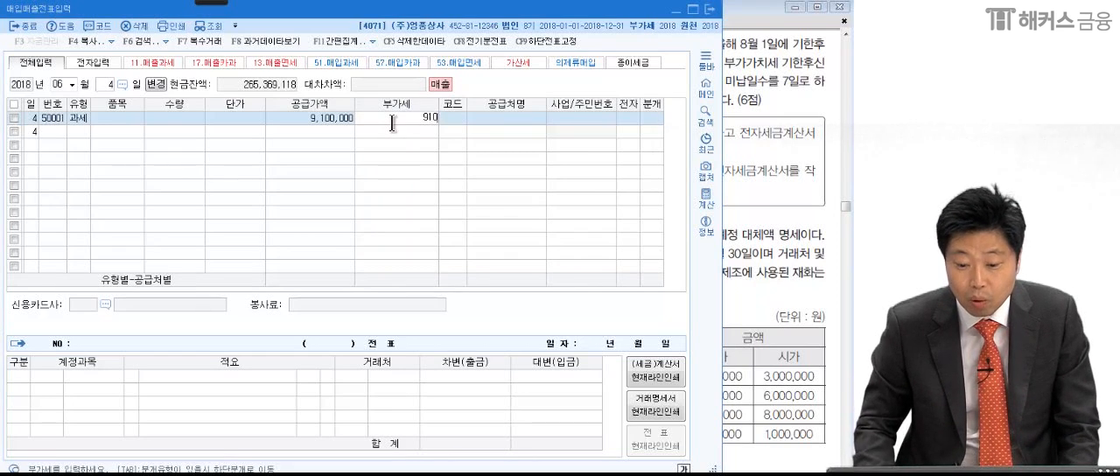
pyautogui.press('Return')
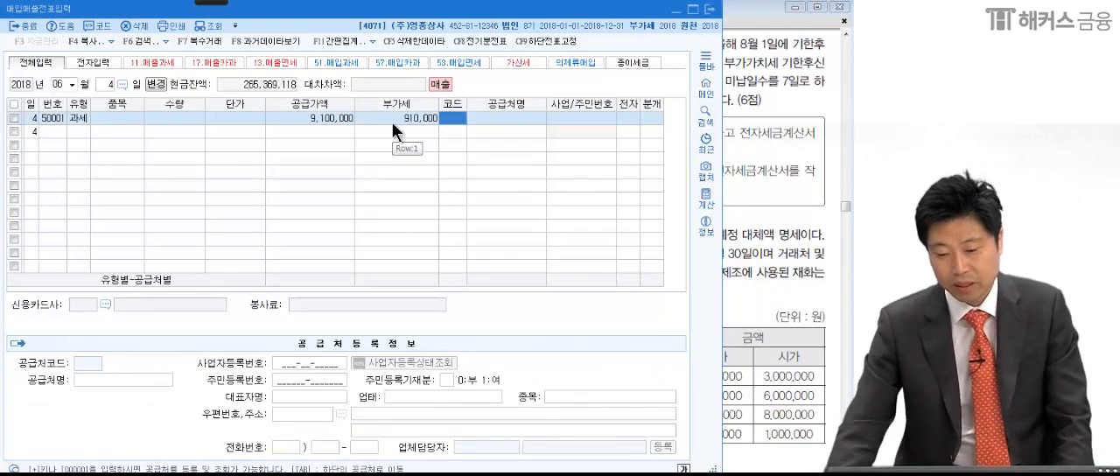
# - Set the sale's customer to 매일건업(주) and 전자 to 여, and save the line without a journal entry
pyautogui.click(751, 186)
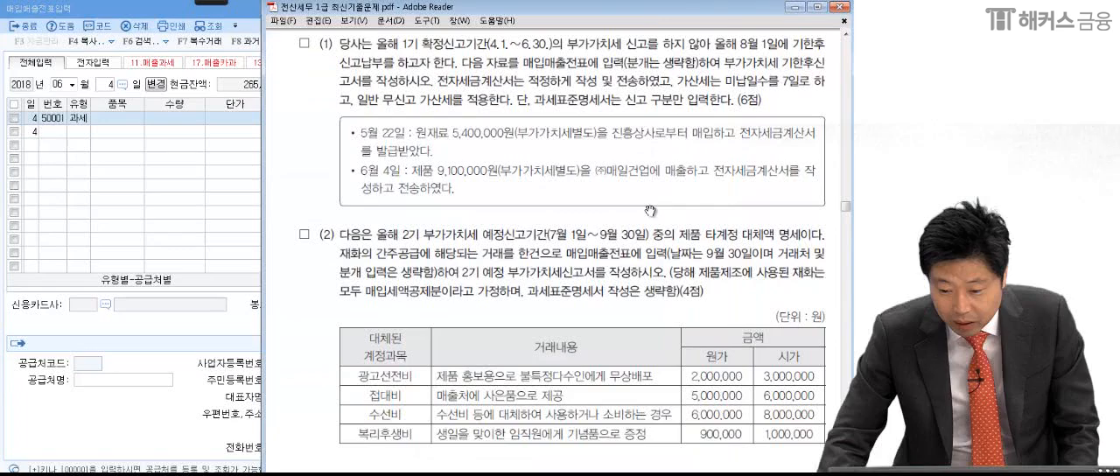
pyautogui.click(214, 214)
pyautogui.write('매일')
pyautogui.press('Return')
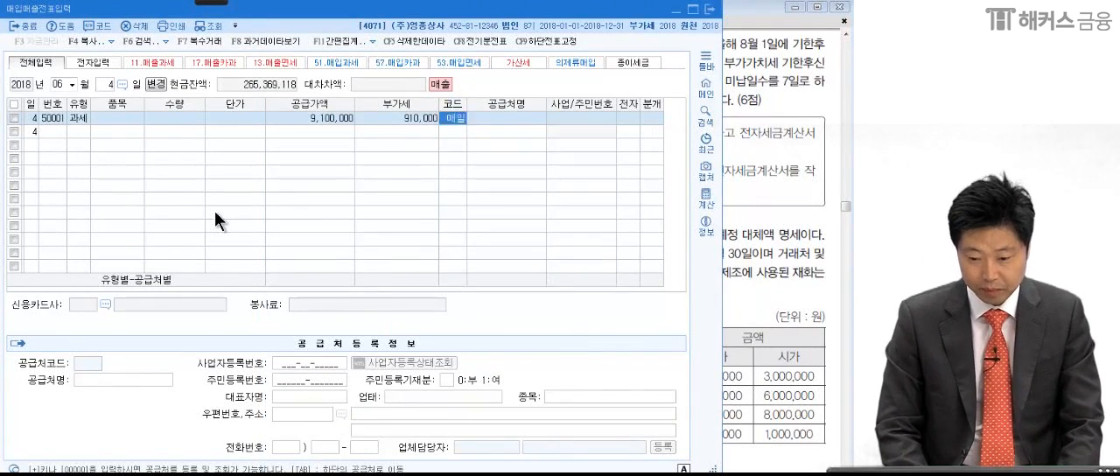
pyautogui.press('Return')
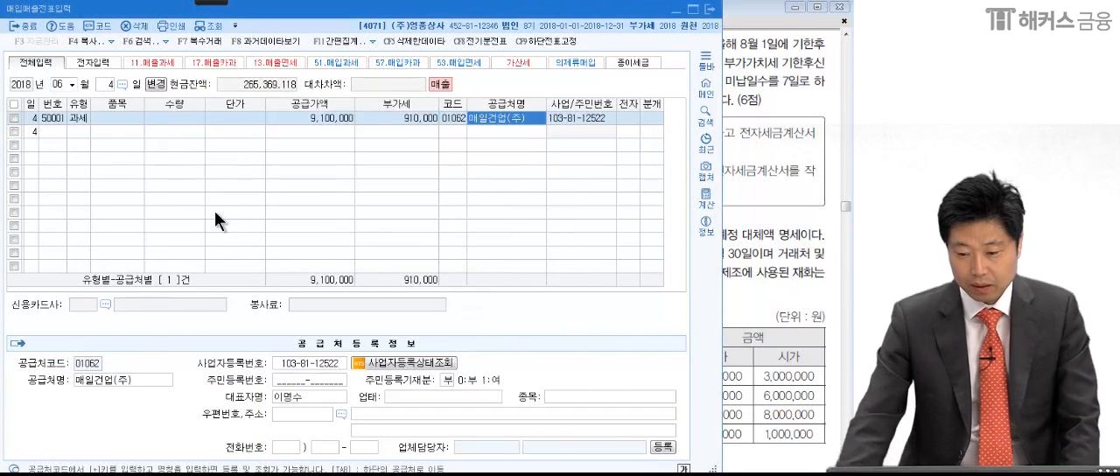
pyautogui.click(626, 117)
pyautogui.write('1')
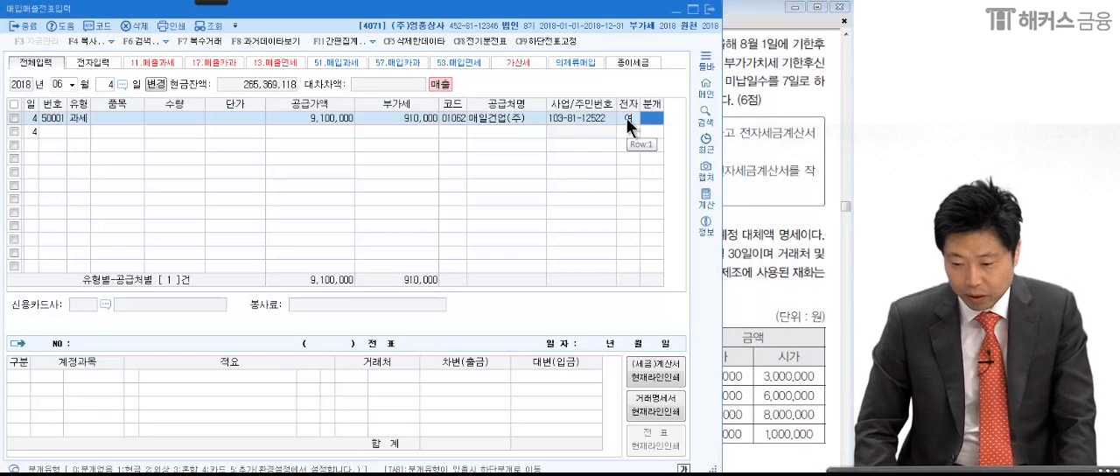
pyautogui.press('Return')
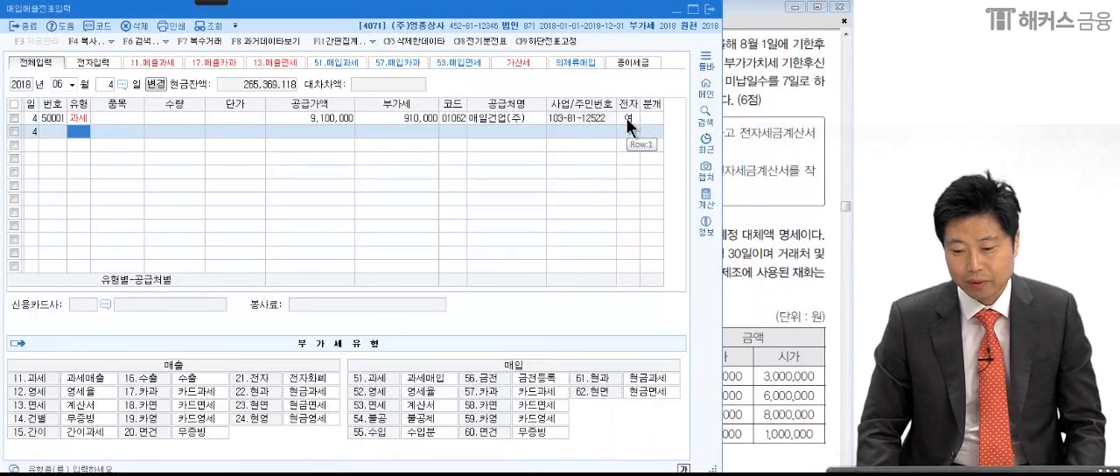
# - Leave voucher entry and open the 부가가치세신고서 for the period April 1 to June 30, 2018
pyautogui.click(781, 175)
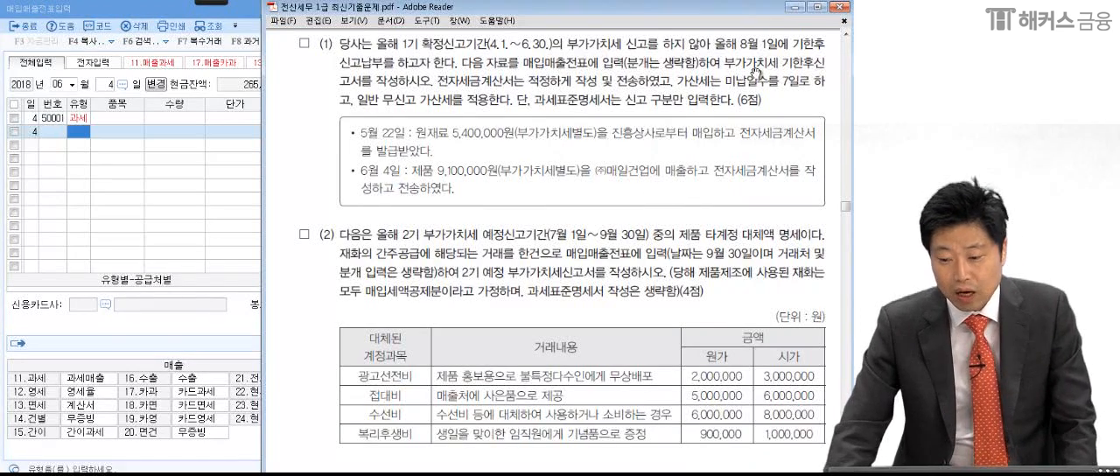
pyautogui.click(163, 189)
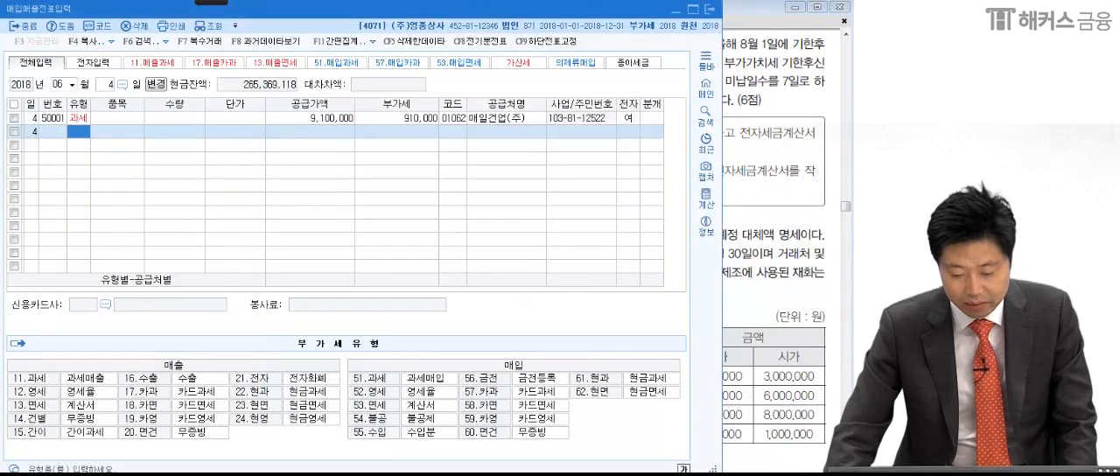
pyautogui.press('Escape')
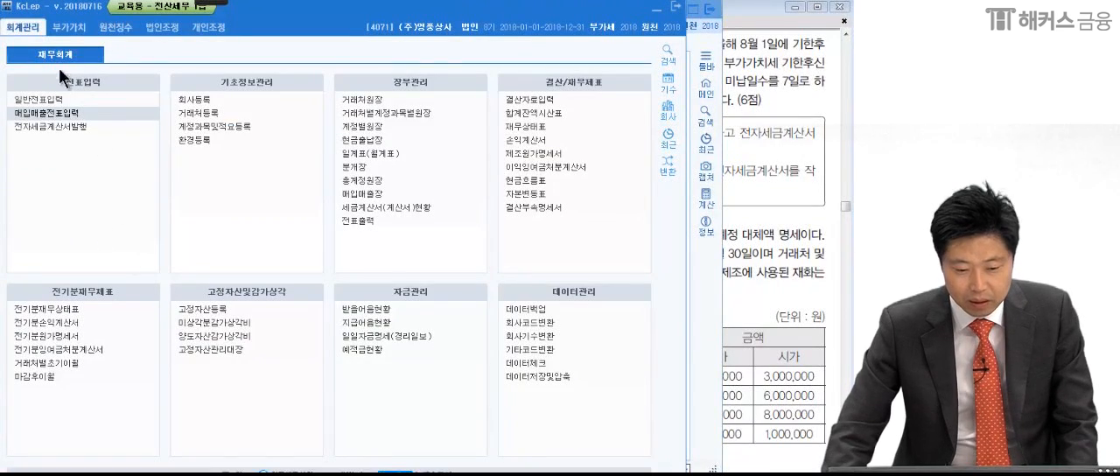
pyautogui.click(67, 26)
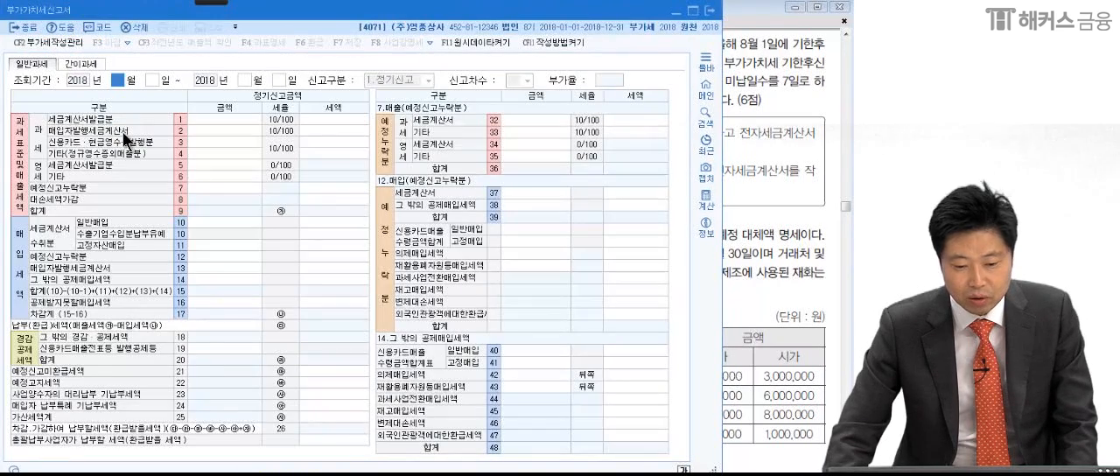
pyautogui.write('4')
pyautogui.press('Return')
pyautogui.press('Return')
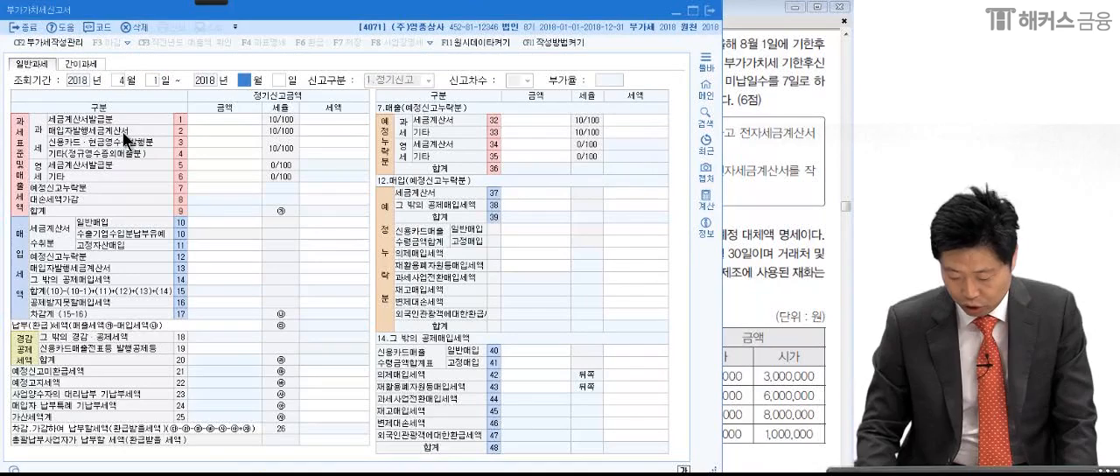
pyautogui.write('6')
pyautogui.press('Return')
pyautogui.press('Return')
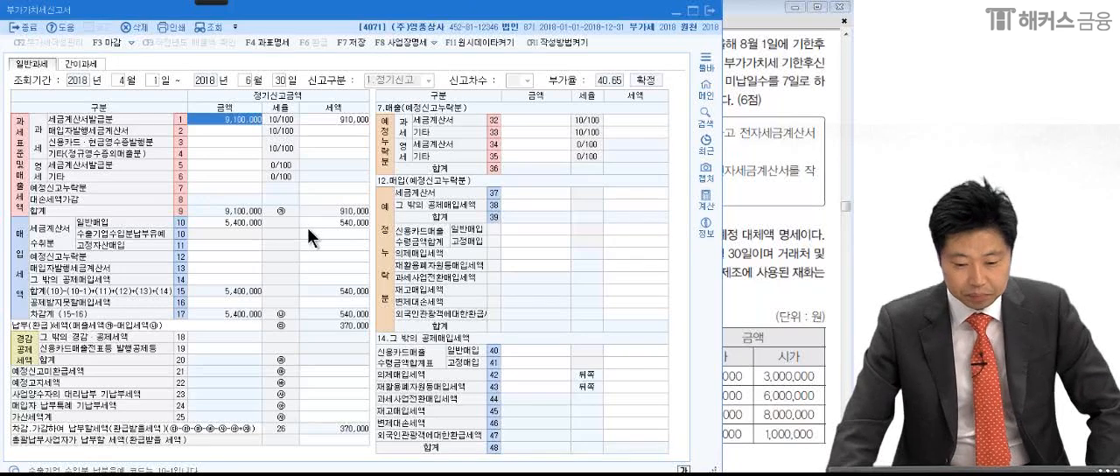
# - Underline the tax invoice sales and general purchase rows, circle the 납부(환급)세액 amount, and draw a vertical line beside the main return columns
pyautogui.click(235, 120)
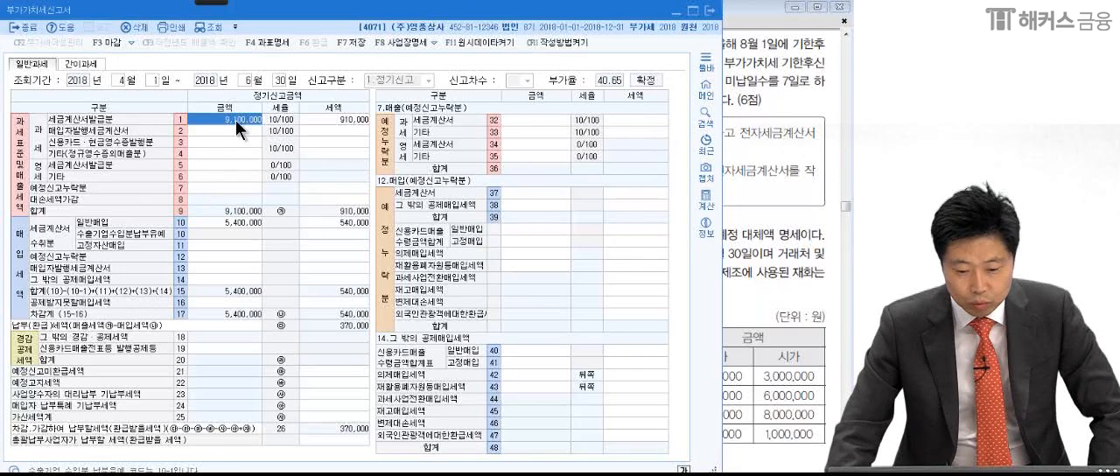
pyautogui.moveTo(195, 2)
pyautogui.click(50, 22)
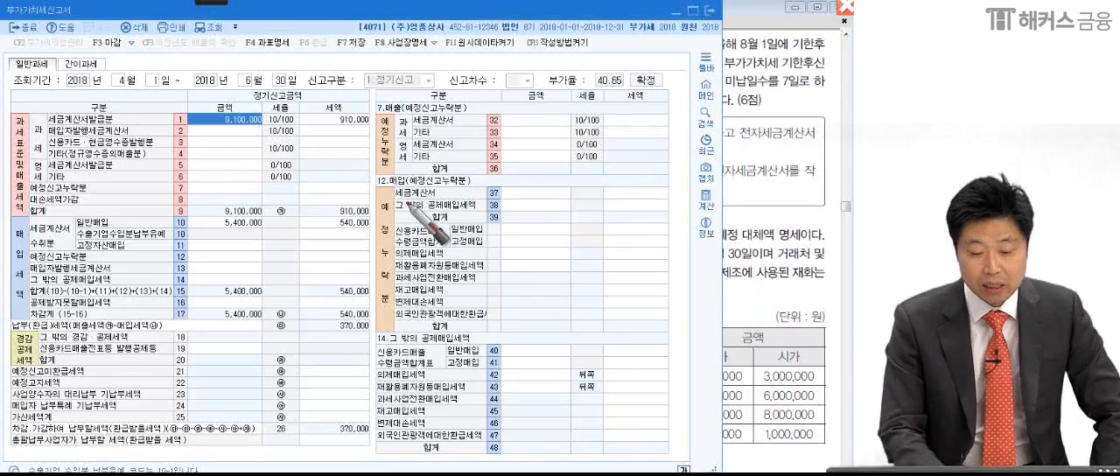
pyautogui.moveTo(184, 127)
pyautogui.mouseDown()
pyautogui.moveTo(390, 127)
pyautogui.moveTo(52, 131)
pyautogui.mouseUp()
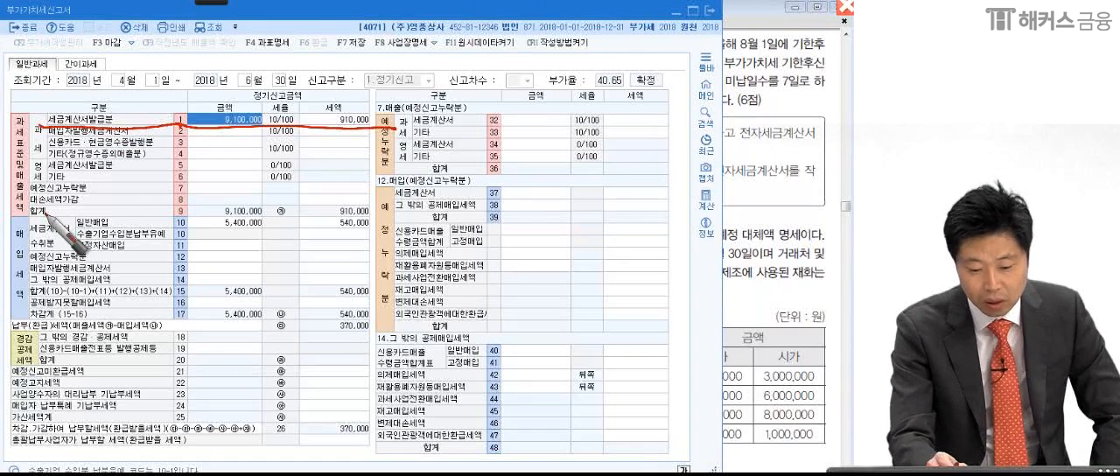
pyautogui.moveTo(70, 231); pyautogui.dragTo(360, 229)
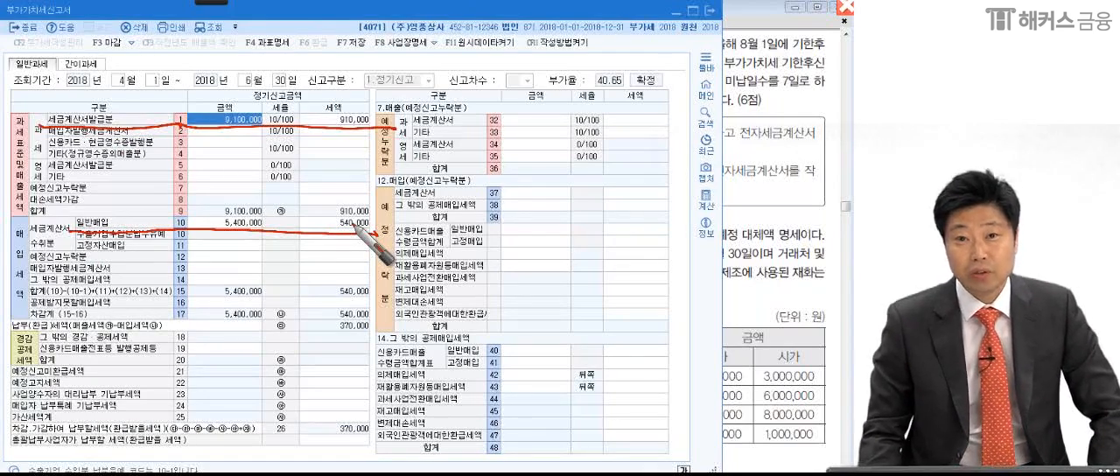
pyautogui.moveTo(337, 329)
pyautogui.mouseDown()
pyautogui.moveTo(380, 320)
pyautogui.moveTo(358, 320)
pyautogui.moveTo(372, 330)
pyautogui.mouseUp()
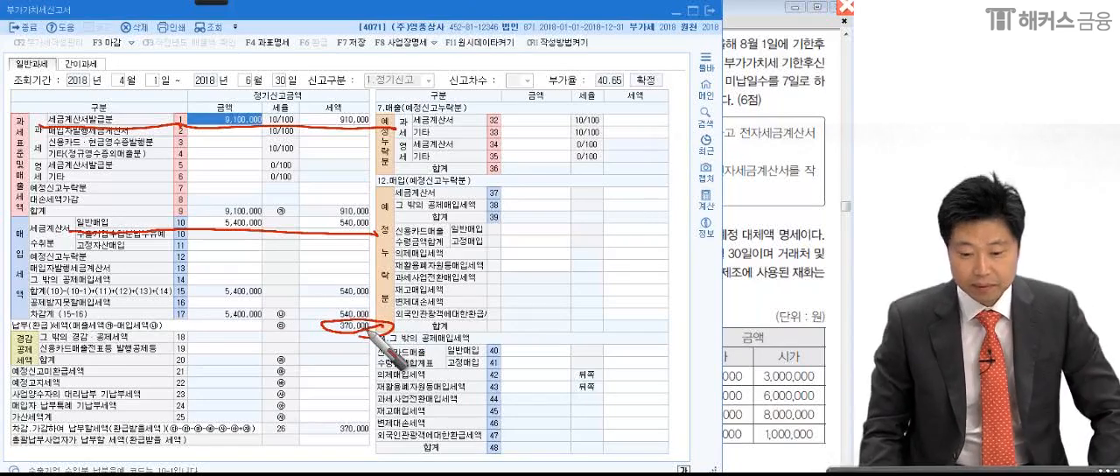
pyautogui.moveTo(374, 65); pyautogui.dragTo(378, 338)
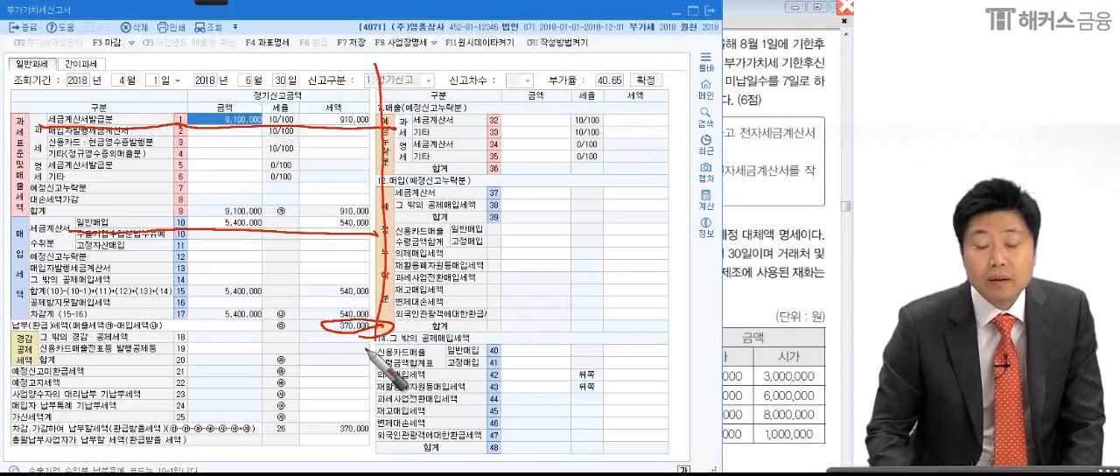
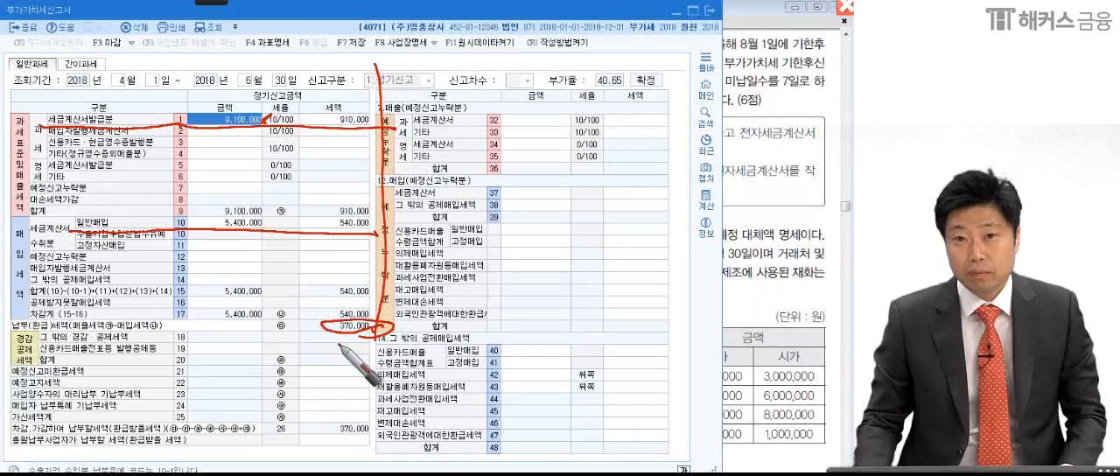
# - Switch to the exam PDF and annotate question (1), underlining 확정신고기간 and circling the period (4.1.~6.30.)
pyautogui.click(756, 193)
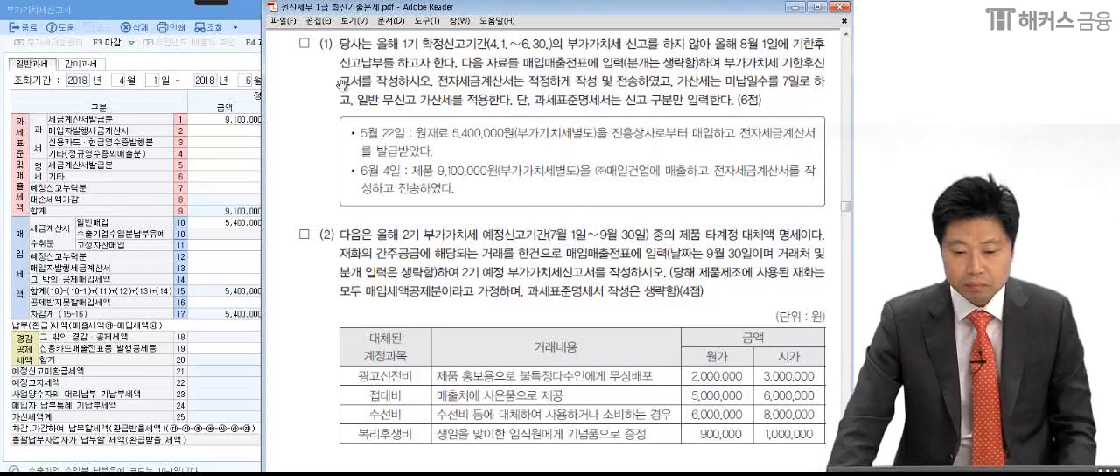
pyautogui.moveTo(219, 2)
pyautogui.click(20, 16)
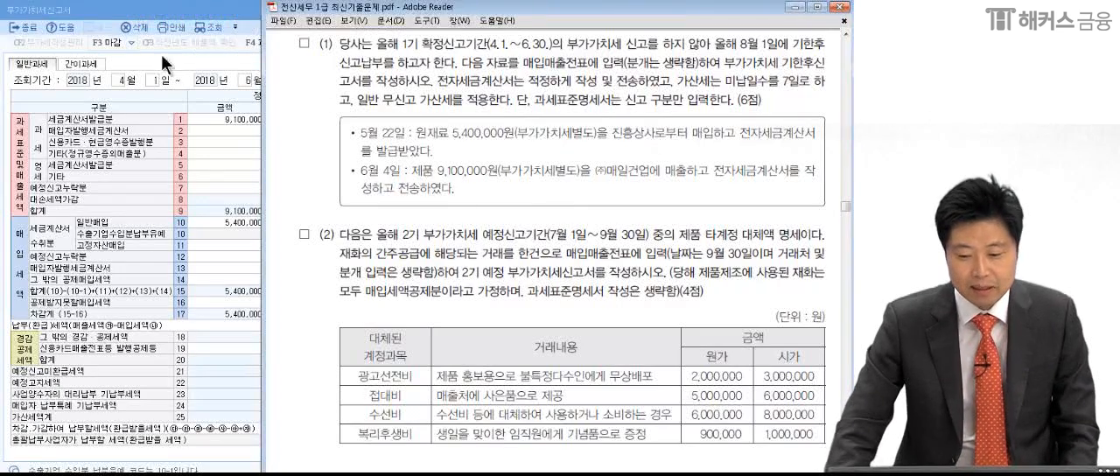
pyautogui.moveTo(418, 192); pyautogui.dragTo(408, 225)
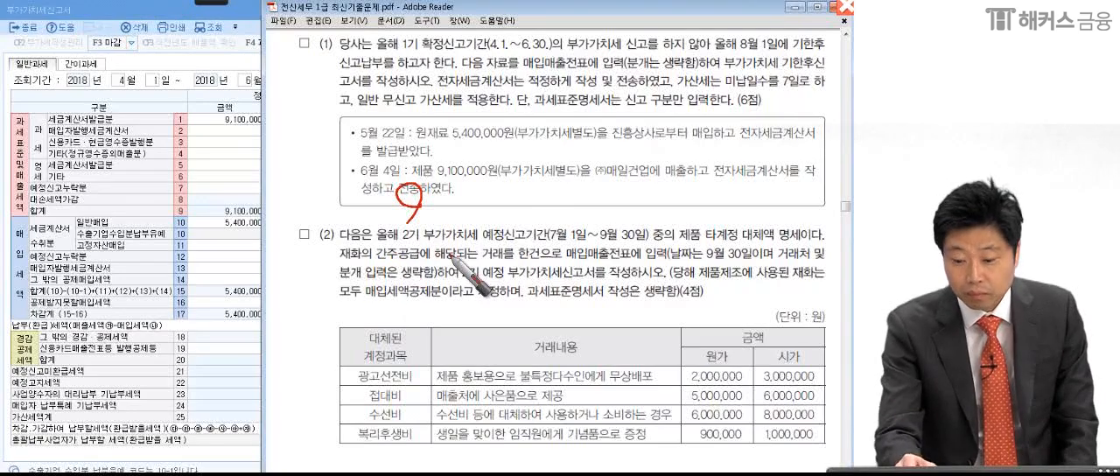
pyautogui.moveTo(426, 48); pyautogui.dragTo(426, 55)
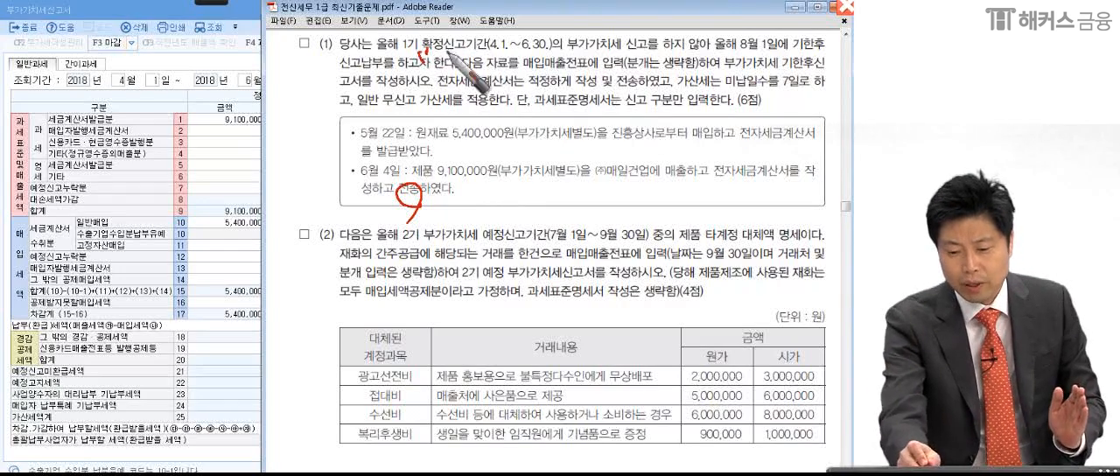
pyautogui.moveTo(418, 65); pyautogui.dragTo(477, 51)
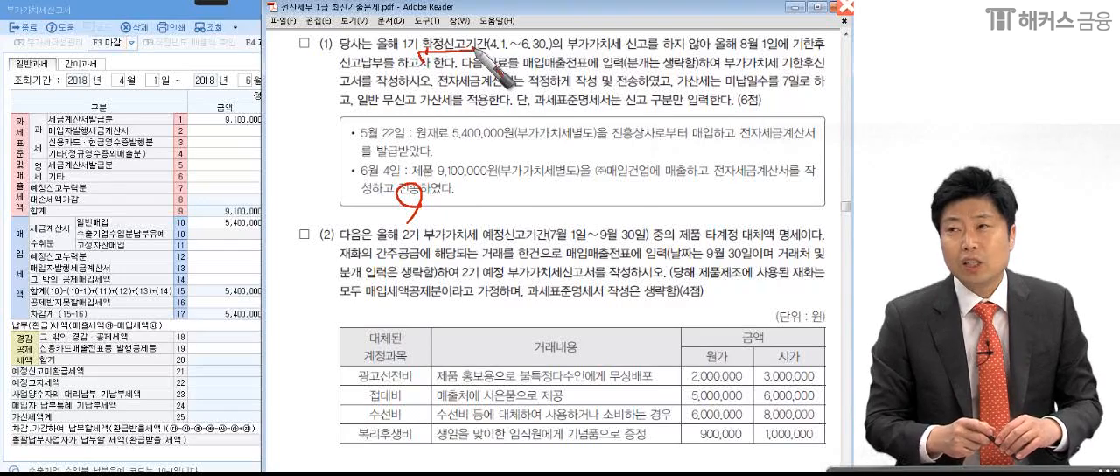
pyautogui.moveTo(482, 45)
pyautogui.mouseDown()
pyautogui.moveTo(560, 52)
pyautogui.moveTo(560, 39)
pyautogui.moveTo(544, 56)
pyautogui.mouseUp()
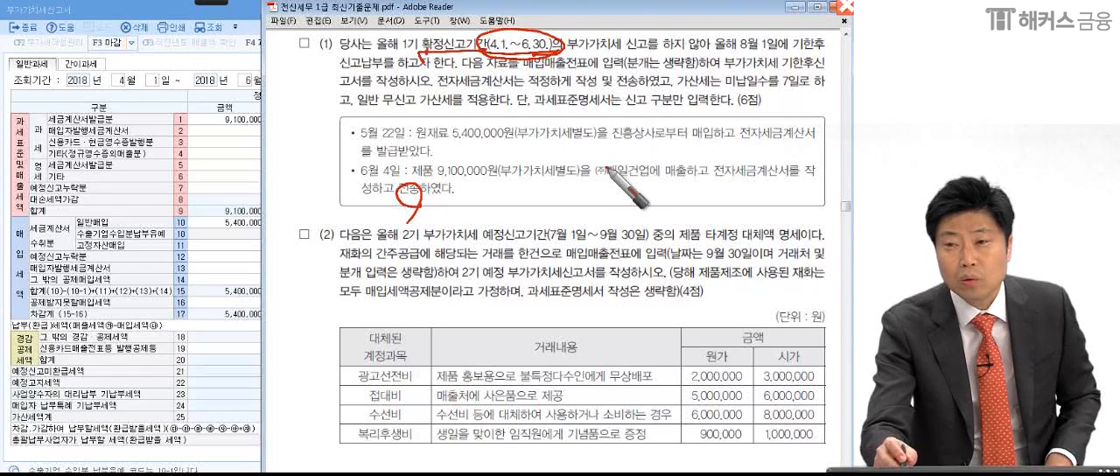
pyautogui.moveTo(612, 97)
pyautogui.mouseDown()
pyautogui.moveTo(603, 129)
pyautogui.moveTo(643, 87)
pyautogui.moveTo(667, 129)
pyautogui.moveTo(561, 97)
pyautogui.moveTo(595, 151)
pyautogui.moveTo(671, 148)
pyautogui.moveTo(741, 114)
pyautogui.mouseUp()
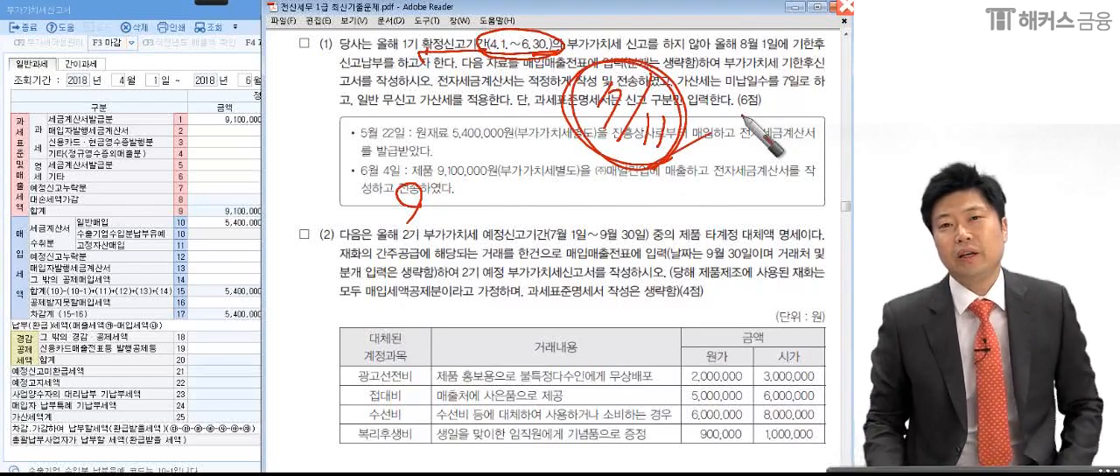
pyautogui.moveTo(419, 192)
pyautogui.mouseDown()
pyautogui.moveTo(398, 194)
pyautogui.moveTo(409, 223)
pyautogui.mouseUp()
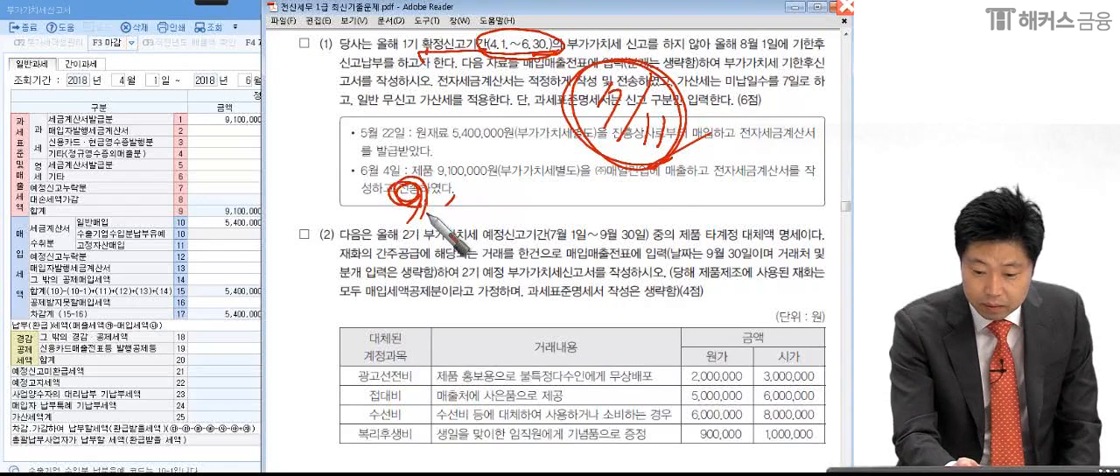
# - Handwrite the two penalty headings 무신고 and 납부불성실 over the visible part of the VAT return
pyautogui.moveTo(120, 172)
pyautogui.mouseDown()
pyautogui.moveTo(144, 179)
pyautogui.moveTo(175, 154)
pyautogui.moveTo(217, 199)
pyautogui.mouseUp()
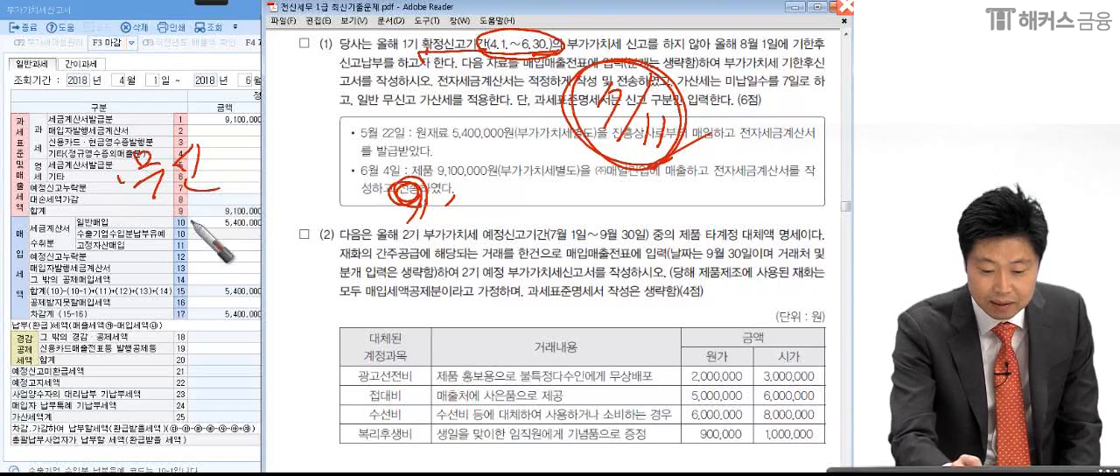
pyautogui.moveTo(182, 151); pyautogui.dragTo(215, 183)
pyautogui.moveTo(145, 252)
pyautogui.mouseDown()
pyautogui.moveTo(166, 247)
pyautogui.moveTo(179, 278)
pyautogui.moveTo(209, 263)
pyautogui.moveTo(215, 278)
pyautogui.moveTo(247, 234)
pyautogui.moveTo(229, 265)
pyautogui.moveTo(298, 249)
pyautogui.moveTo(317, 262)
pyautogui.moveTo(344, 238)
pyautogui.mouseUp()
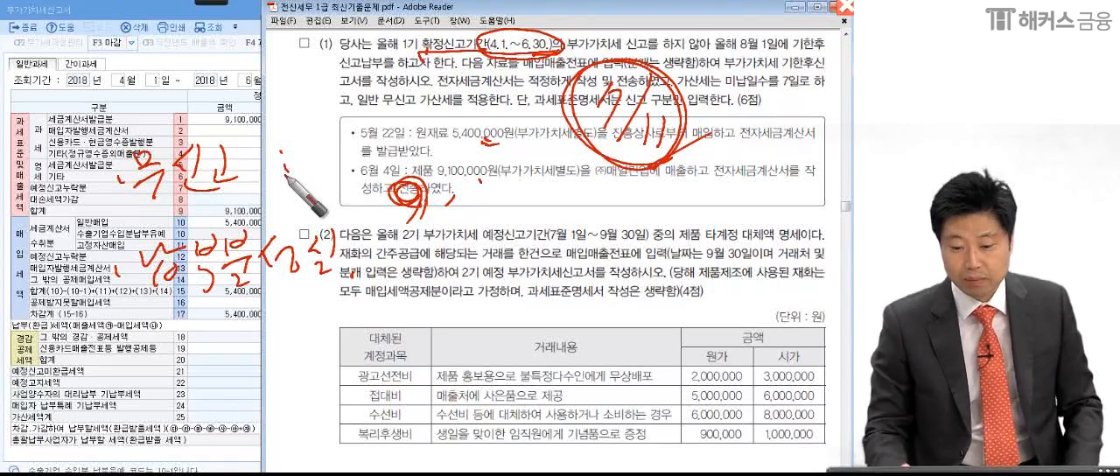
# - Handwrite the payable tax calculation 910,000 (-) 540,000 = 370,000 below the June 4 transaction, with the result circled and underlined
pyautogui.moveTo(583, 183)
pyautogui.mouseDown()
pyautogui.moveTo(569, 212)
pyautogui.moveTo(676, 208)
pyautogui.mouseUp()
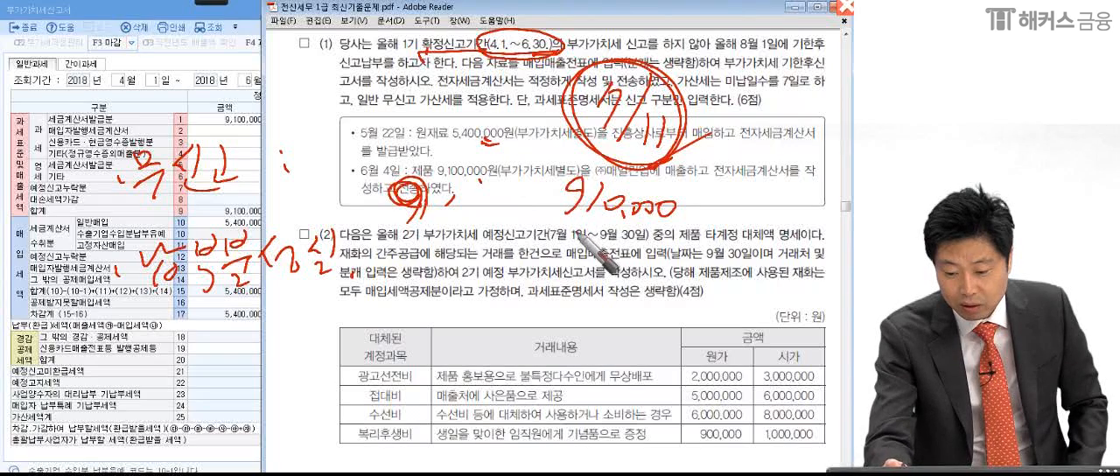
pyautogui.moveTo(568, 250)
pyautogui.mouseDown()
pyautogui.moveTo(669, 252)
pyautogui.moveTo(686, 235)
pyautogui.moveTo(594, 230)
pyautogui.mouseUp()
pyautogui.moveTo(548, 273); pyautogui.dragTo(719, 275)
pyautogui.moveTo(573, 306); pyautogui.dragTo(562, 340)
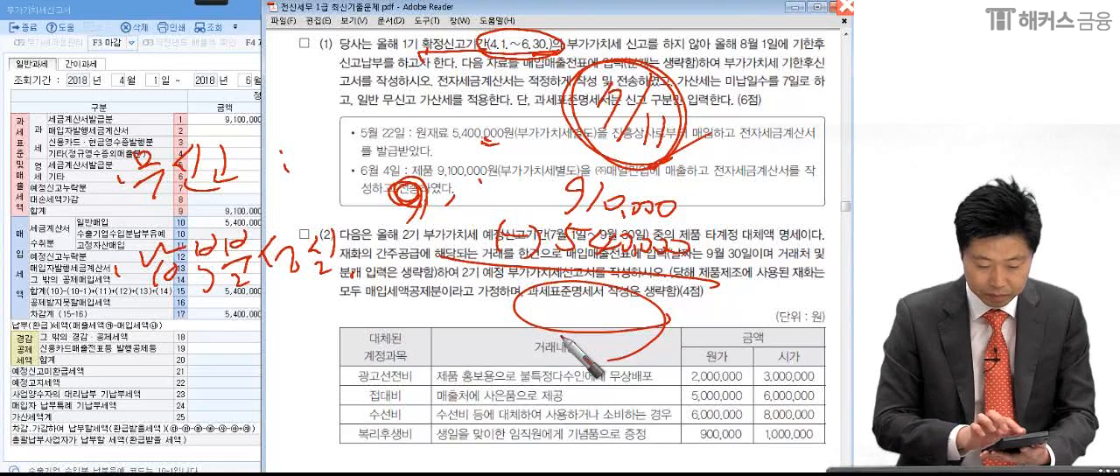
pyautogui.moveTo(562, 338)
pyautogui.mouseDown()
pyautogui.moveTo(645, 311)
pyautogui.moveTo(702, 346)
pyautogui.mouseUp()
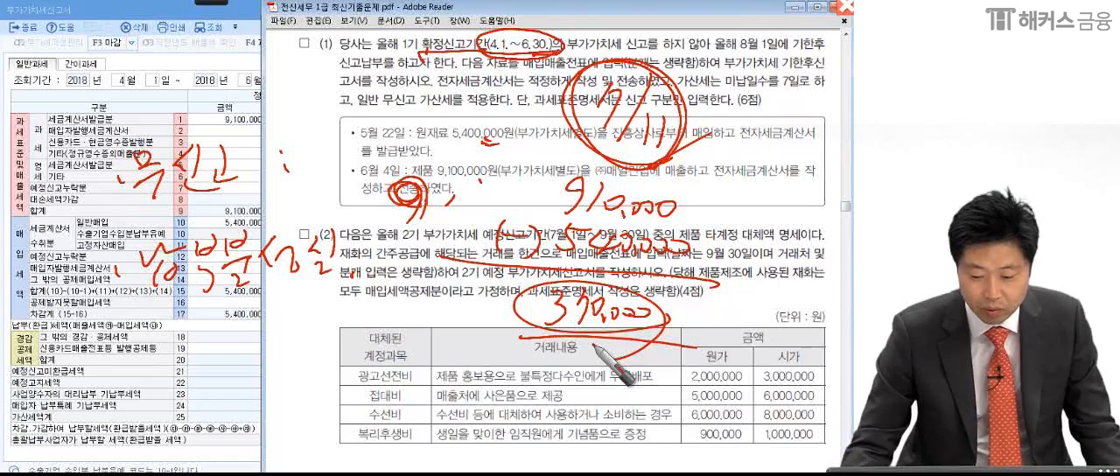
# - Switch back to the VAT return, circle the 납부(환급)세액 amount and handwrite the 무신고 penalty calculation ×20% ×50% = 37,000 beside it
pyautogui.click(207, 372)
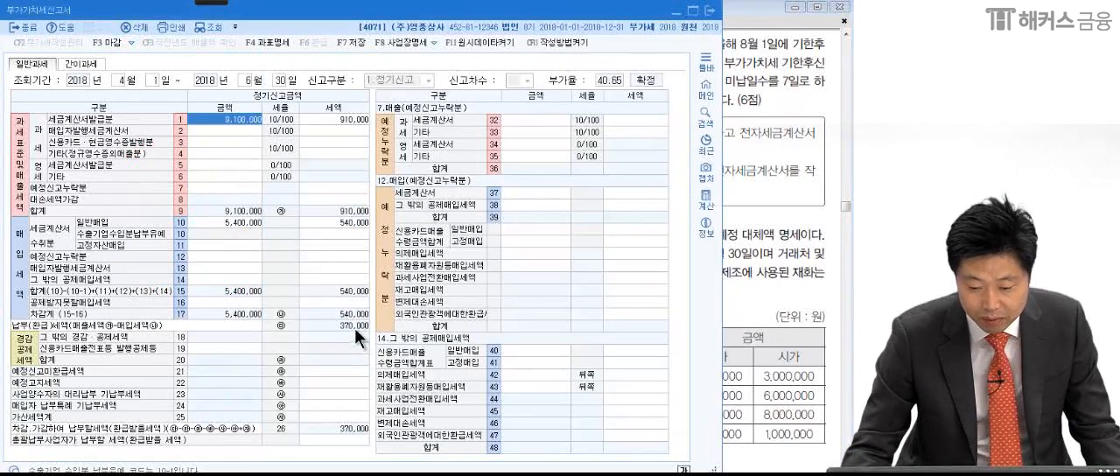
pyautogui.moveTo(201, 3)
pyautogui.click(20, 14)
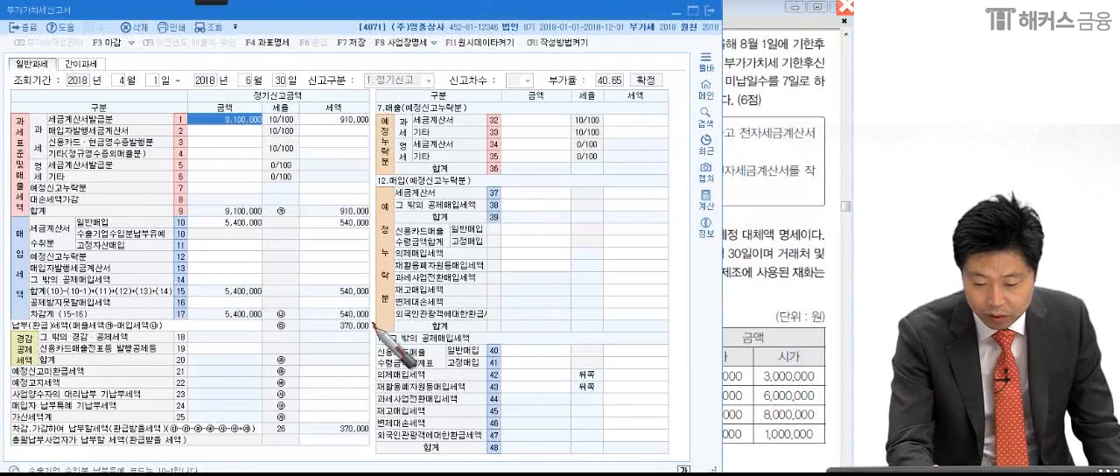
pyautogui.moveTo(372, 322); pyautogui.dragTo(376, 331)
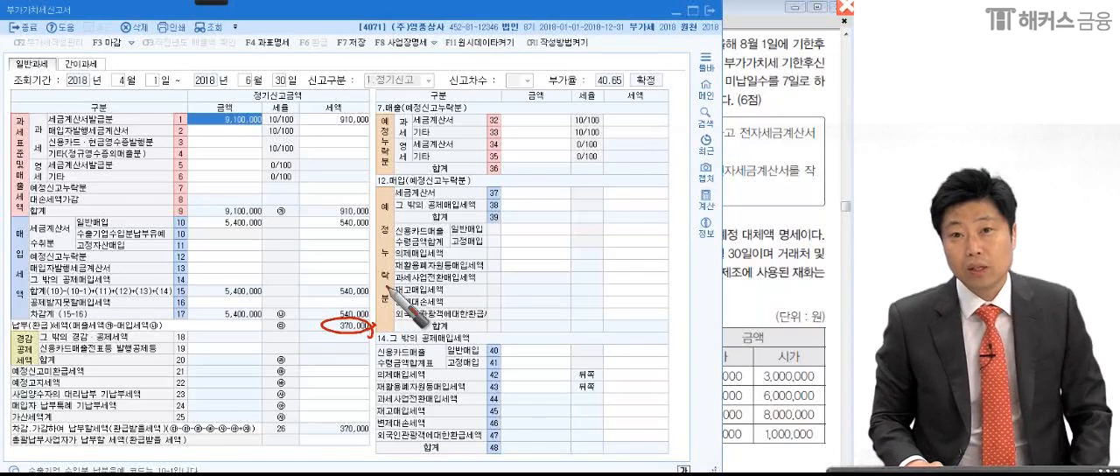
pyautogui.moveTo(385, 286)
pyautogui.mouseDown()
pyautogui.moveTo(487, 322)
pyautogui.moveTo(538, 322)
pyautogui.moveTo(542, 303)
pyautogui.moveTo(565, 325)
pyautogui.mouseUp()
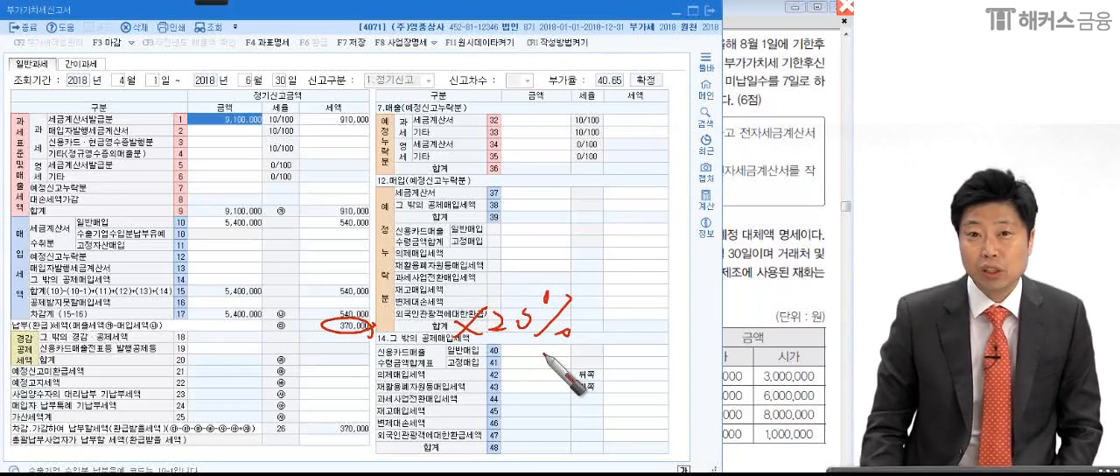
pyautogui.moveTo(603, 323)
pyautogui.mouseDown()
pyautogui.moveTo(661, 316)
pyautogui.moveTo(692, 289)
pyautogui.moveTo(706, 320)
pyautogui.mouseUp()
pyautogui.moveTo(600, 377); pyautogui.dragTo(614, 376)
pyautogui.moveTo(600, 384); pyautogui.dragTo(616, 383)
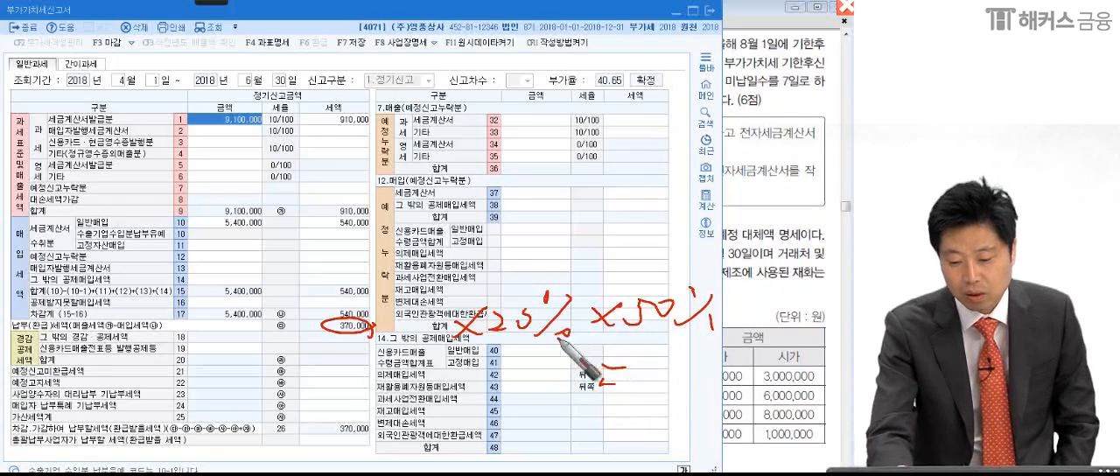
pyautogui.moveTo(357, 338); pyautogui.dragTo(698, 328)
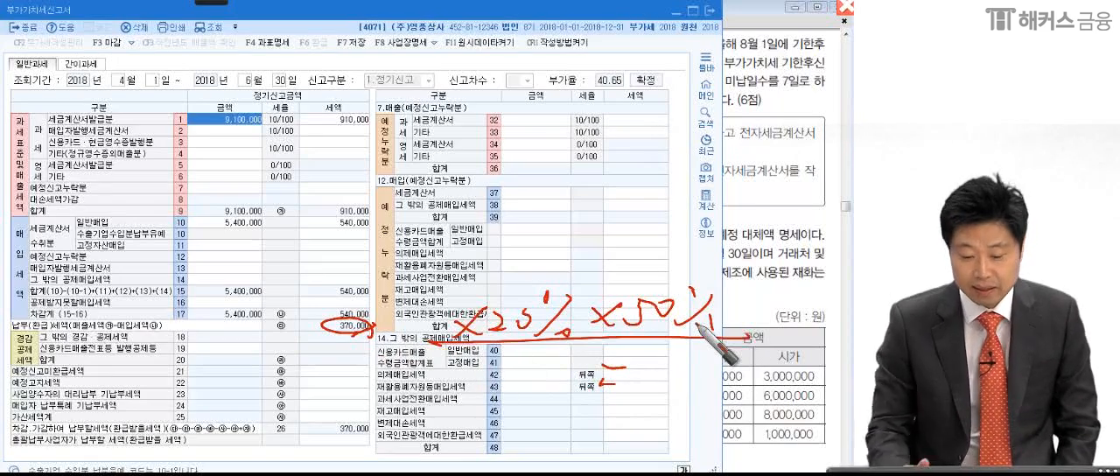
pyautogui.moveTo(630, 352); pyautogui.dragTo(630, 383)
pyautogui.moveTo(667, 357)
pyautogui.mouseDown()
pyautogui.moveTo(676, 384)
pyautogui.moveTo(690, 383)
pyautogui.mouseUp()
pyautogui.moveTo(707, 367); pyautogui.dragTo(756, 371)
pyautogui.moveTo(618, 392)
pyautogui.mouseDown()
pyautogui.moveTo(770, 404)
pyautogui.moveTo(827, 440)
pyautogui.mouseUp()
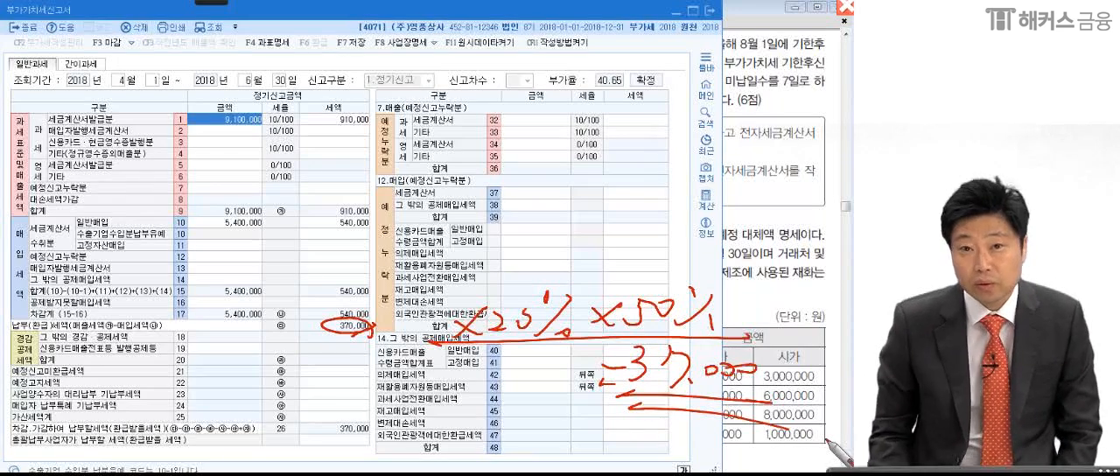
# - Handwrite the 납부불성실 penalty calculation 370,000 × 3/10,000 × 7 = 777 across the return, with the 7 and the result circled
pyautogui.moveTo(150, 142); pyautogui.dragTo(151, 181)
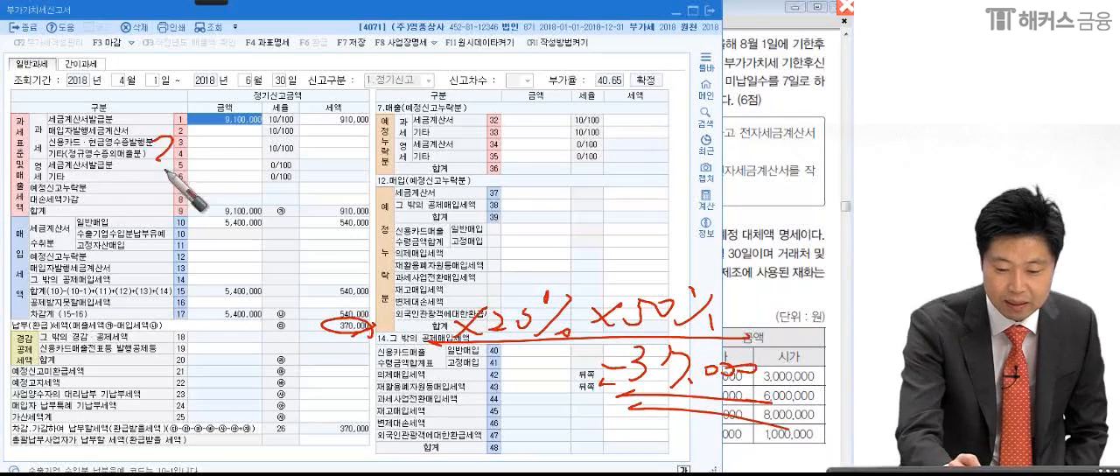
pyautogui.moveTo(175, 150)
pyautogui.mouseDown()
pyautogui.moveTo(194, 175)
pyautogui.moveTo(280, 156)
pyautogui.moveTo(306, 173)
pyautogui.moveTo(376, 151)
pyautogui.moveTo(393, 190)
pyautogui.moveTo(437, 175)
pyautogui.moveTo(411, 131)
pyautogui.moveTo(403, 153)
pyautogui.moveTo(504, 168)
pyautogui.mouseUp()
pyautogui.moveTo(613, 173)
pyautogui.mouseDown()
pyautogui.moveTo(637, 105)
pyautogui.moveTo(574, 207)
pyautogui.mouseUp()
pyautogui.moveTo(575, 125); pyautogui.dragTo(571, 142)
pyautogui.moveTo(575, 131); pyautogui.dragTo(598, 144)
pyautogui.moveTo(687, 133); pyautogui.dragTo(700, 140)
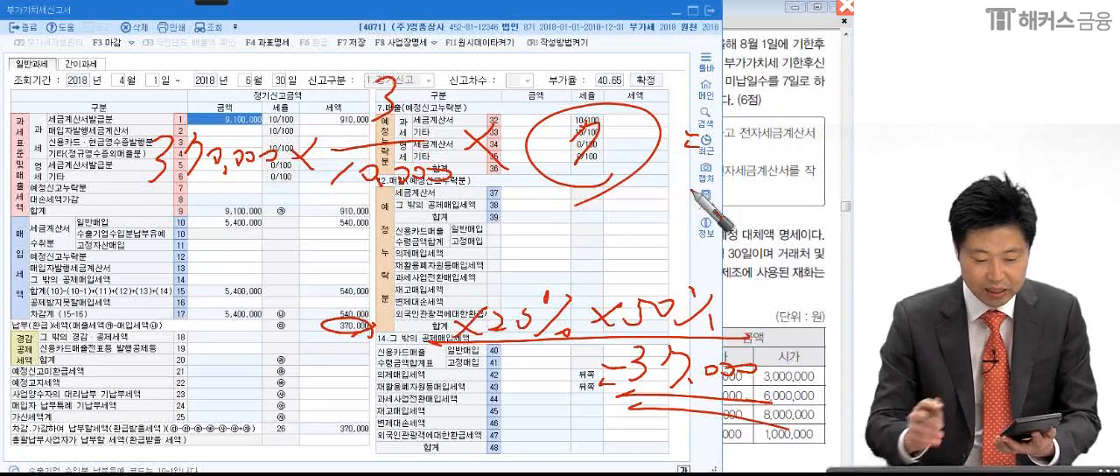
pyautogui.moveTo(697, 189)
pyautogui.mouseDown()
pyautogui.moveTo(728, 133)
pyautogui.moveTo(814, 128)
pyautogui.moveTo(740, 214)
pyautogui.moveTo(827, 105)
pyautogui.moveTo(752, 210)
pyautogui.moveTo(807, 198)
pyautogui.mouseUp()
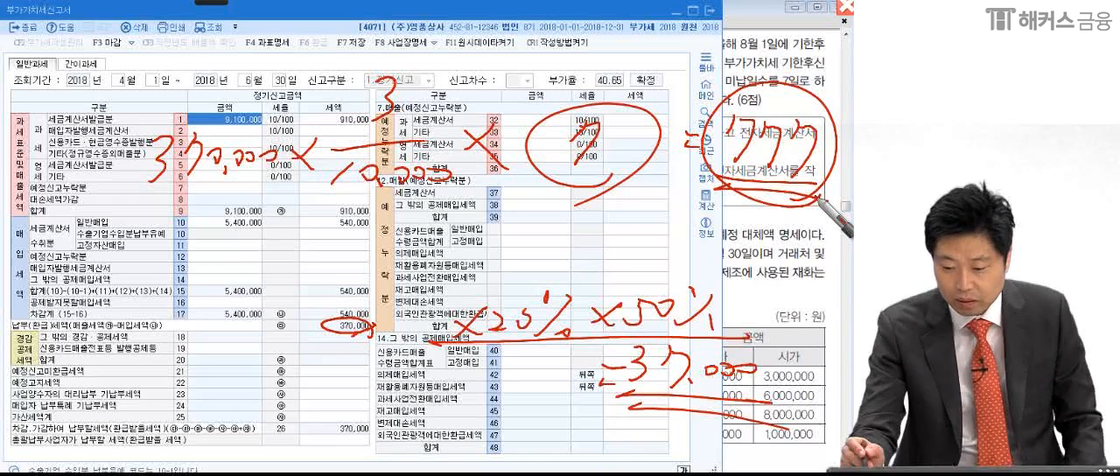
pyautogui.moveTo(825, 192); pyautogui.dragTo(814, 202)
pyautogui.moveTo(773, 392); pyautogui.dragTo(765, 408)
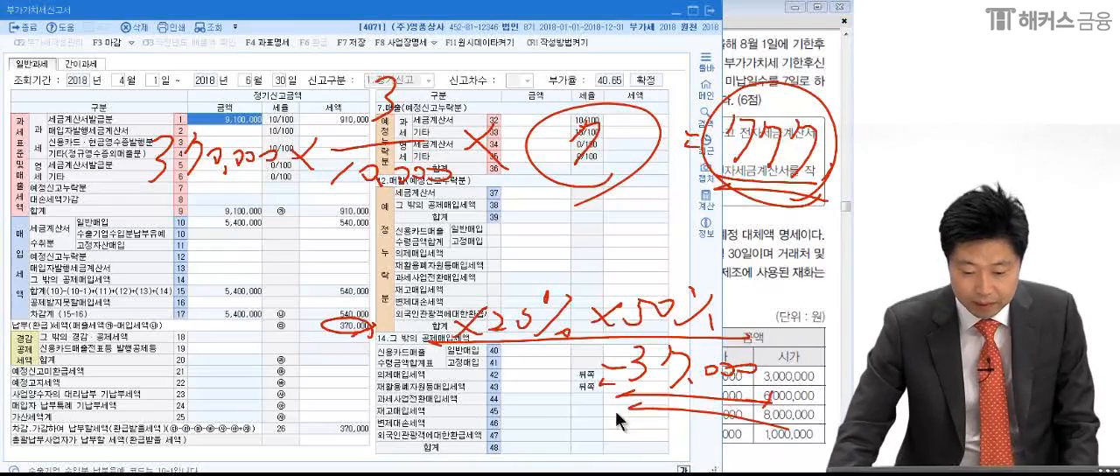
# - Clear the ink and, in the 가산세명세, set 무신고(일반) to an amount of 370,000 and a tax of 37,000
pyautogui.press('Escape')
pyautogui.click(343, 417)
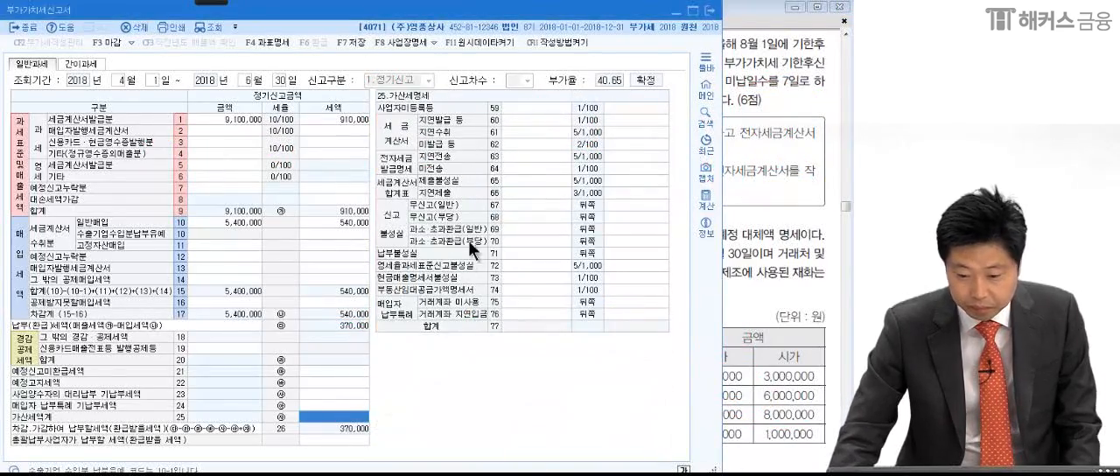
pyautogui.click(507, 203)
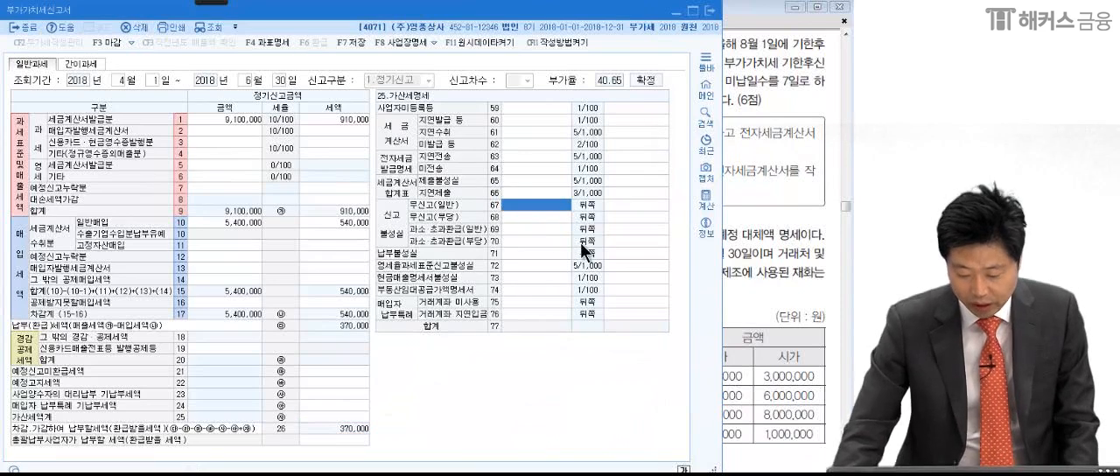
pyautogui.write('3')
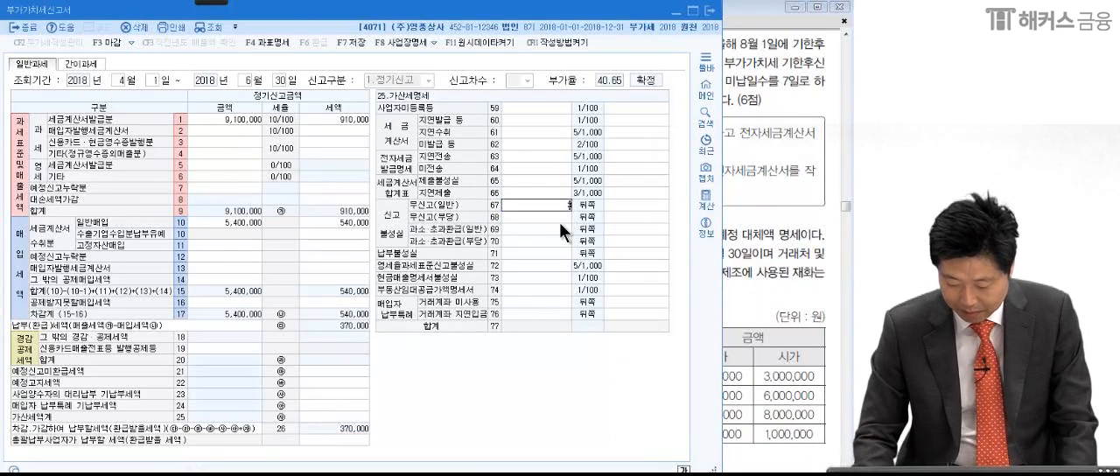
pyautogui.write('70,')
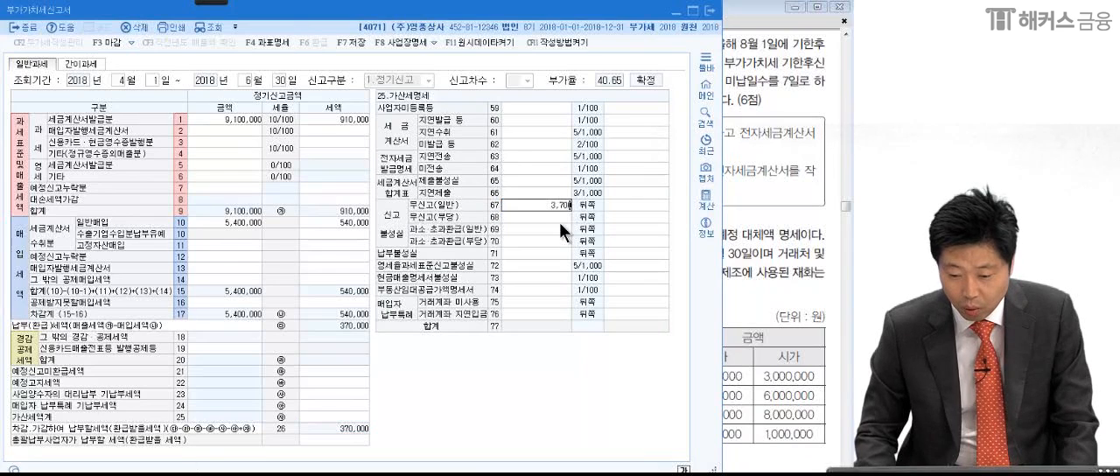
pyautogui.write('000')
pyautogui.press('Return')
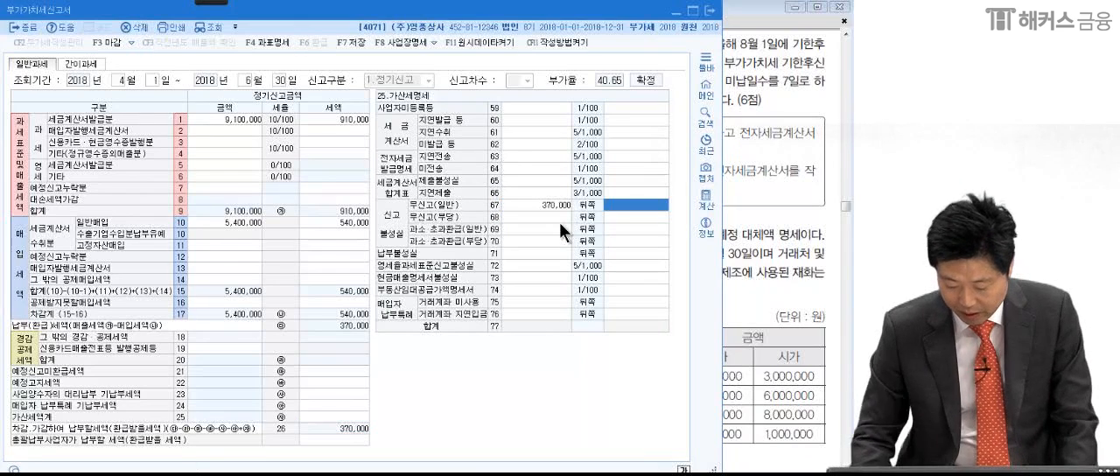
pyautogui.write('37000')
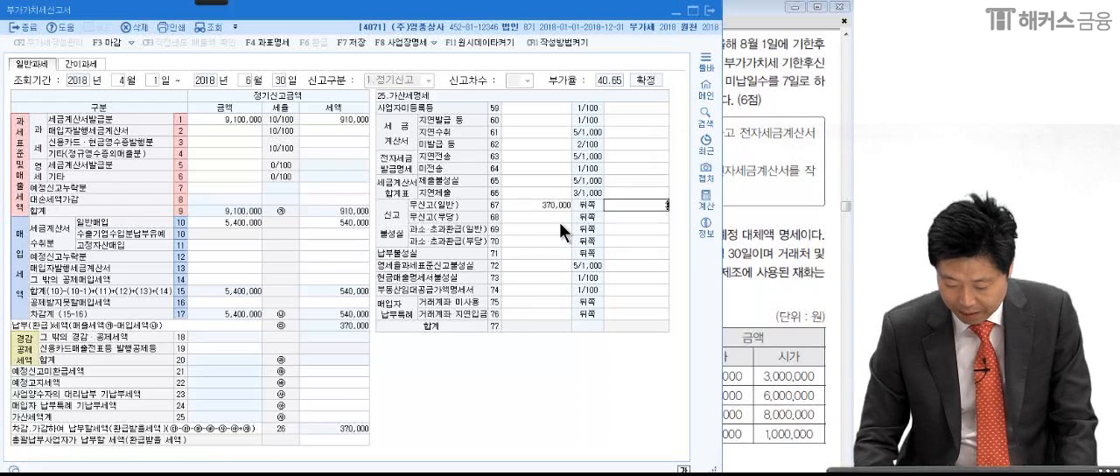
pyautogui.press('Return')
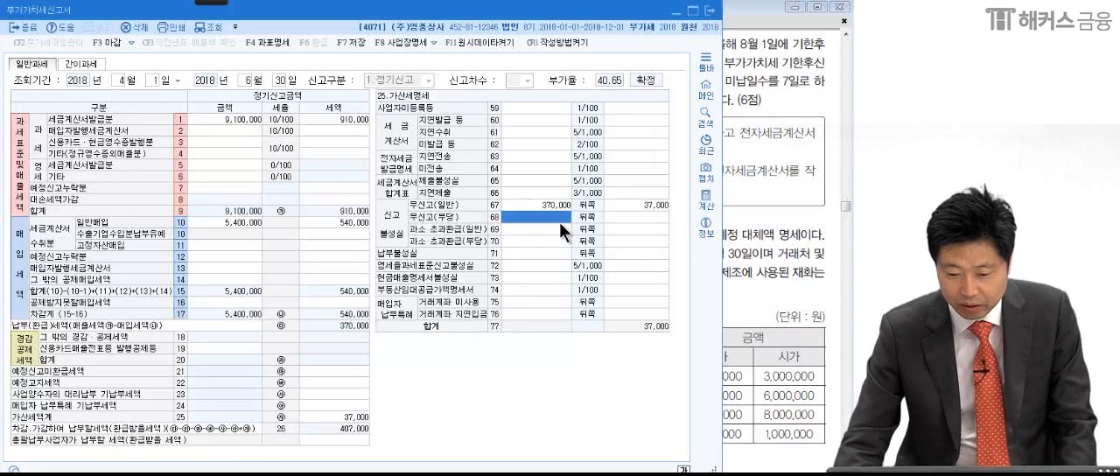
# - Set 납부불성실 in the 가산세명세 to an amount of 370,000 and a tax of 777
pyautogui.click(542, 252)
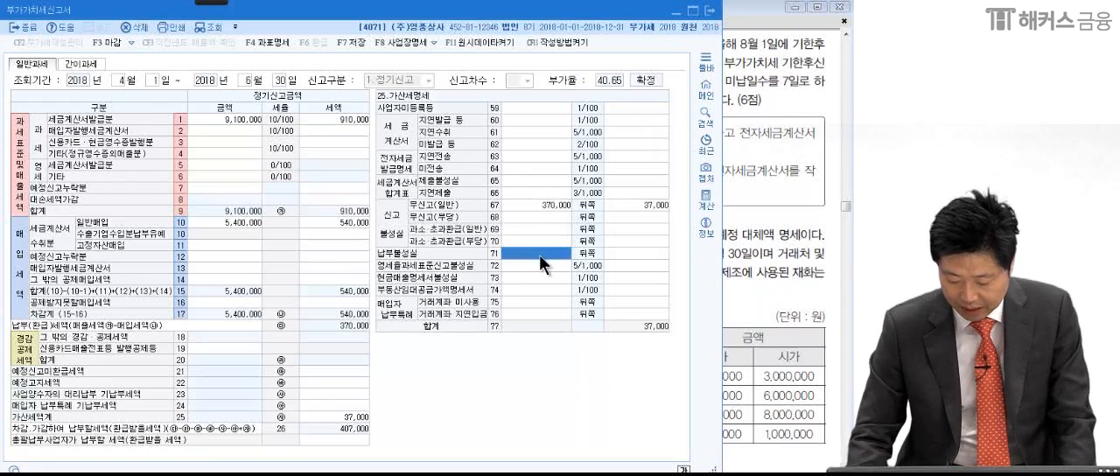
pyautogui.write('370,000')
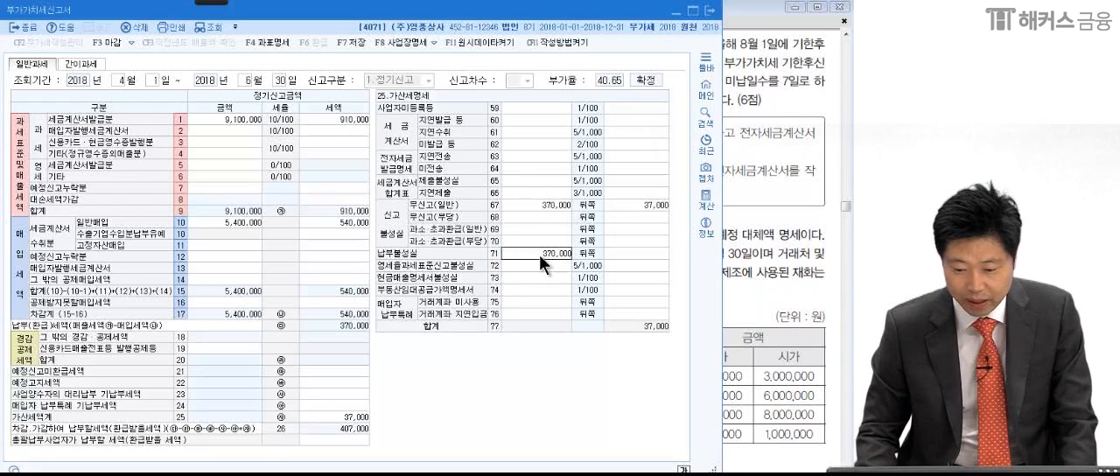
pyautogui.press('Return')
pyautogui.write('77')
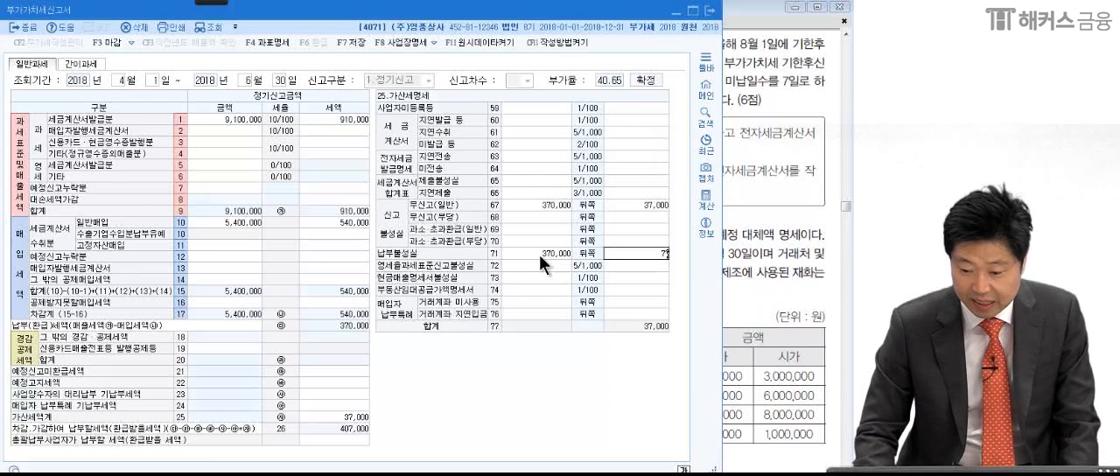
pyautogui.press('Return')
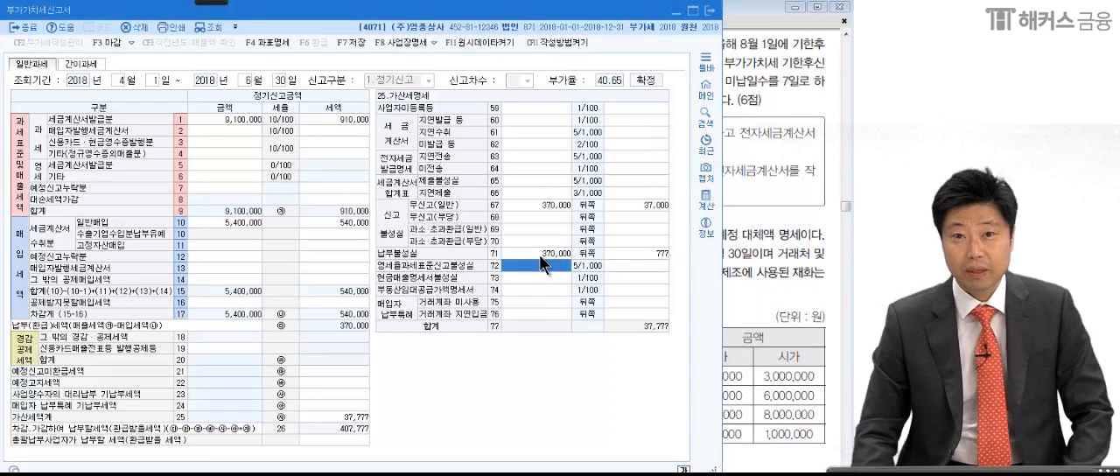
# - With the pen, circle the 가산세명세 합계 and 가산세액계 amounts, then underline the 차감·가감하여 납부할세액 row and box its tax amount
pyautogui.click(215, 3)
pyautogui.click(23, 15)
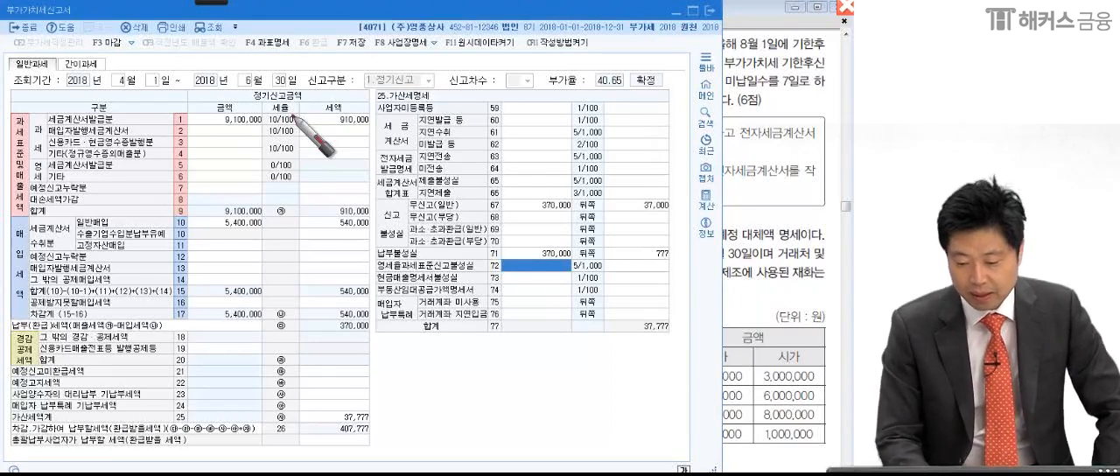
pyautogui.moveTo(628, 343); pyautogui.dragTo(626, 352)
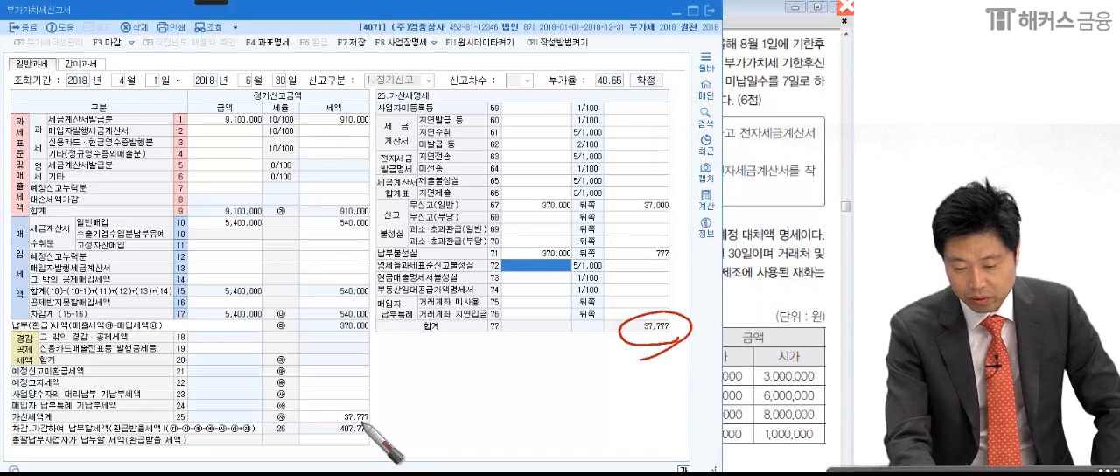
pyautogui.moveTo(345, 429); pyautogui.dragTo(331, 423)
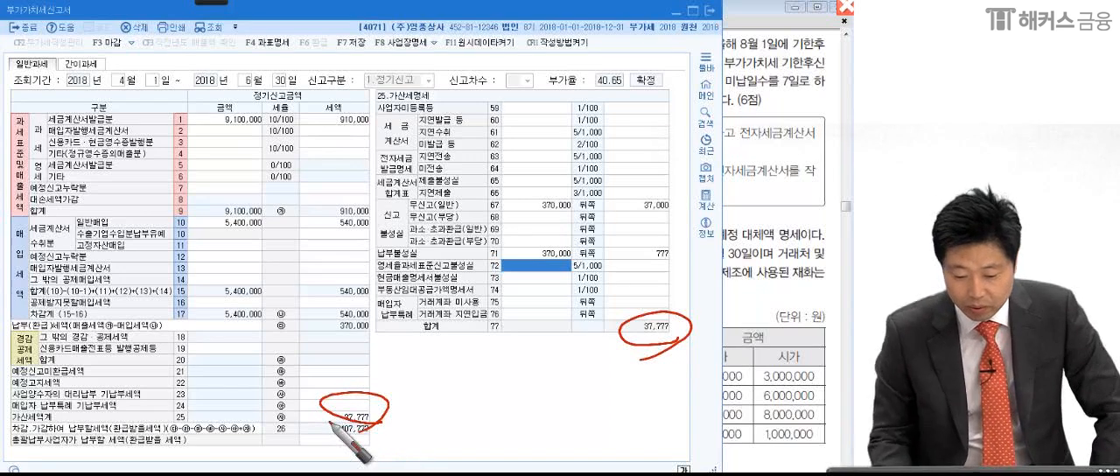
pyautogui.moveTo(3, 438); pyautogui.dragTo(398, 437)
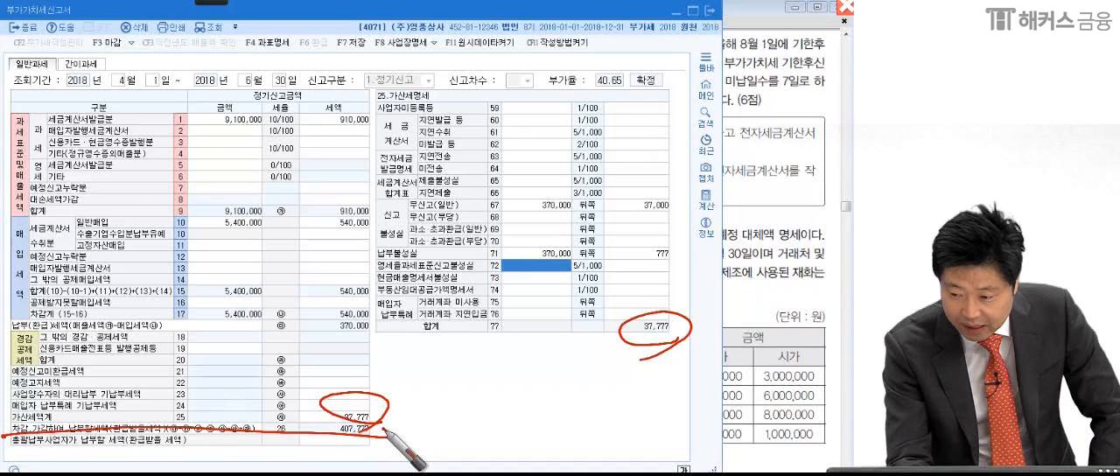
pyautogui.moveTo(382, 433); pyautogui.dragTo(404, 426)
pyautogui.moveTo(321, 435)
pyautogui.mouseDown()
pyautogui.moveTo(321, 425)
pyautogui.moveTo(384, 434)
pyautogui.mouseUp()
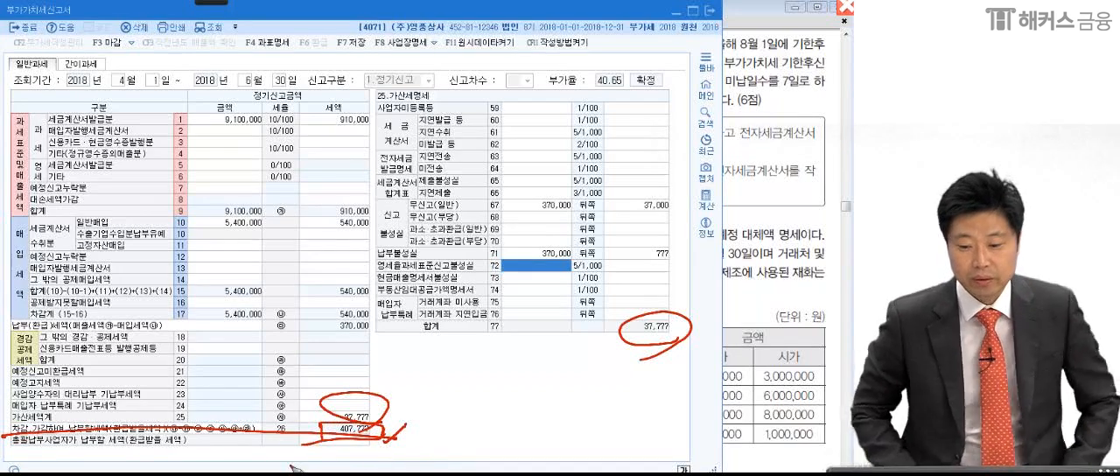
# - Clear the ink, recheck question (1) in the exam PDF, and open the VAT return's 과세표준명세
pyautogui.click(751, 214)
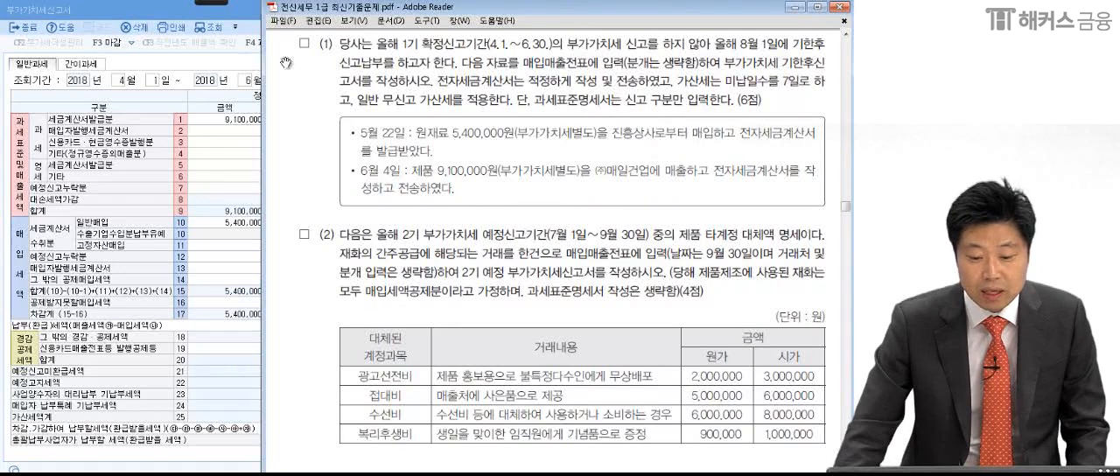
pyautogui.click(222, 58)
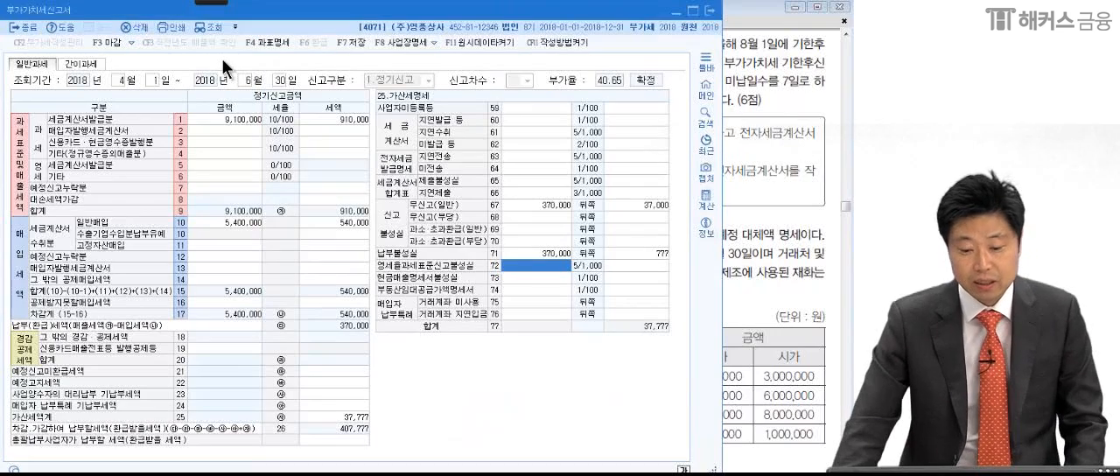
pyautogui.click(264, 42)
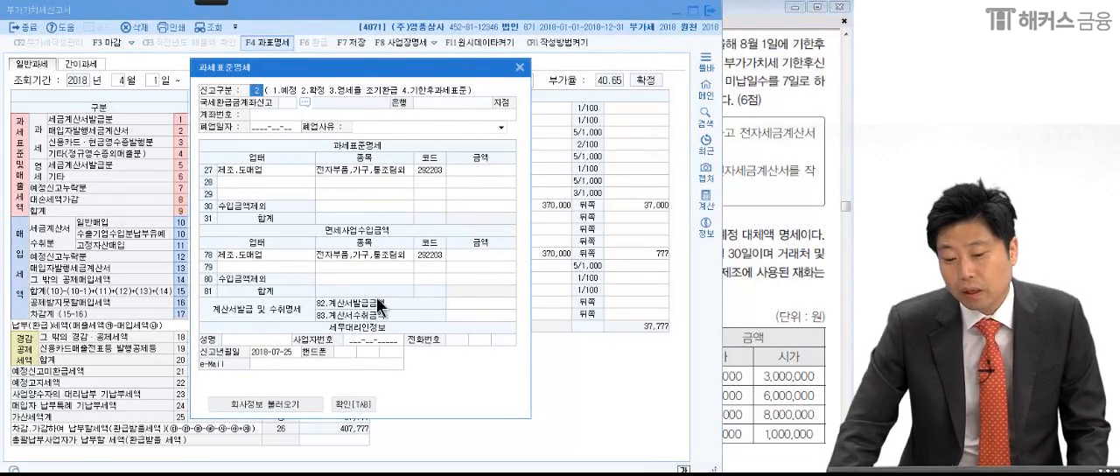
# - Underline the 신고구분 line of the 과세표준명세 with the pen and circle the option 4.기한후과세표준
pyautogui.moveTo(202, 3)
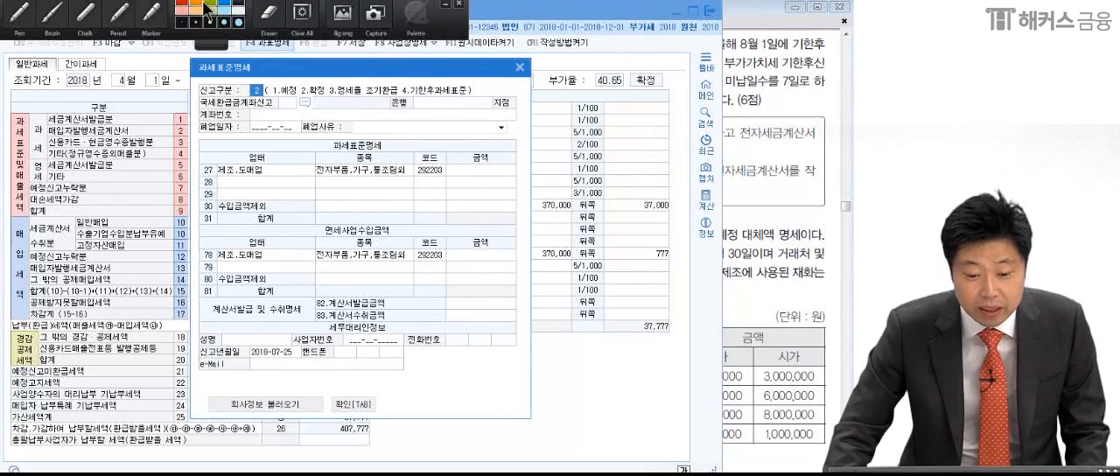
pyautogui.click(21, 15)
pyautogui.moveTo(188, 103); pyautogui.dragTo(516, 98)
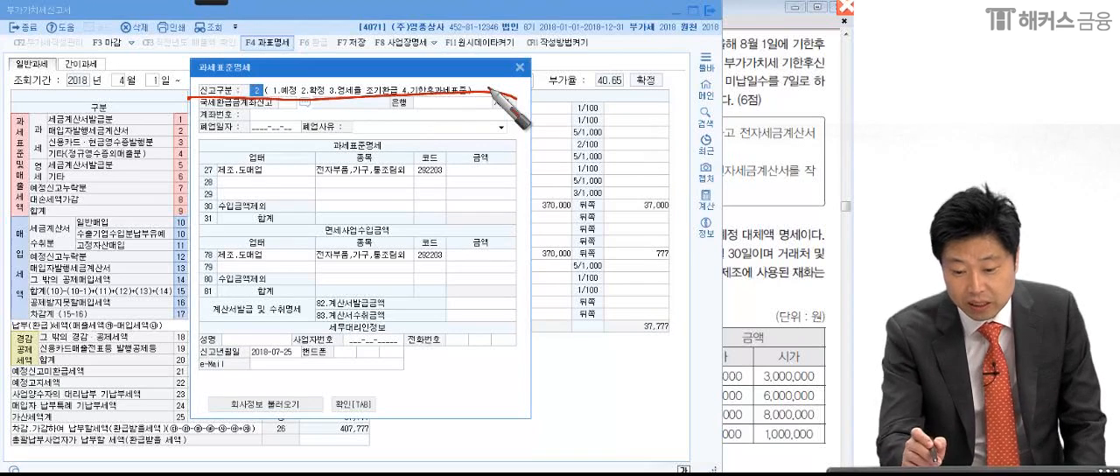
pyautogui.moveTo(488, 89)
pyautogui.mouseDown()
pyautogui.moveTo(401, 98)
pyautogui.moveTo(451, 80)
pyautogui.moveTo(411, 103)
pyautogui.mouseUp()
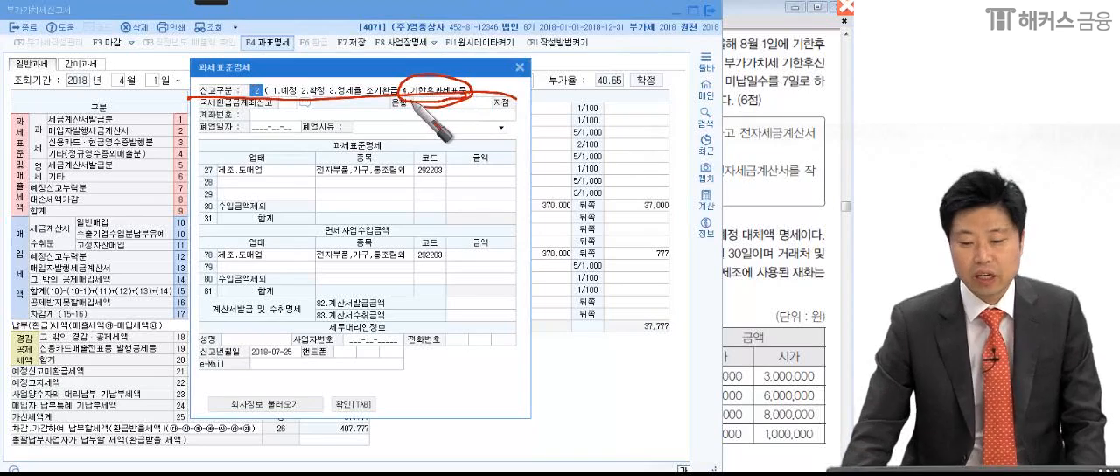
# - Clear the ink, set 신고구분 to 4 (기한후과세표준) and confirm the 과세표준명세
pyautogui.press('Escape')
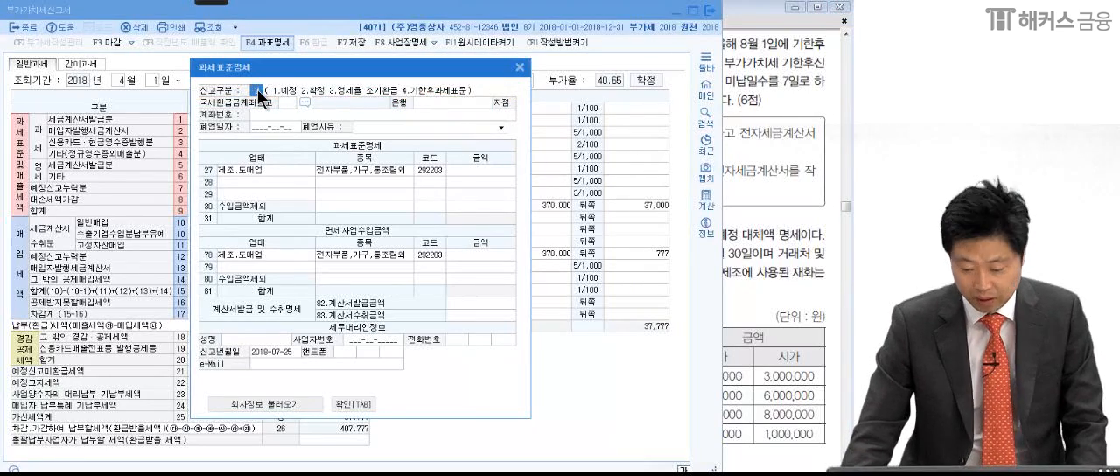
pyautogui.write('4')
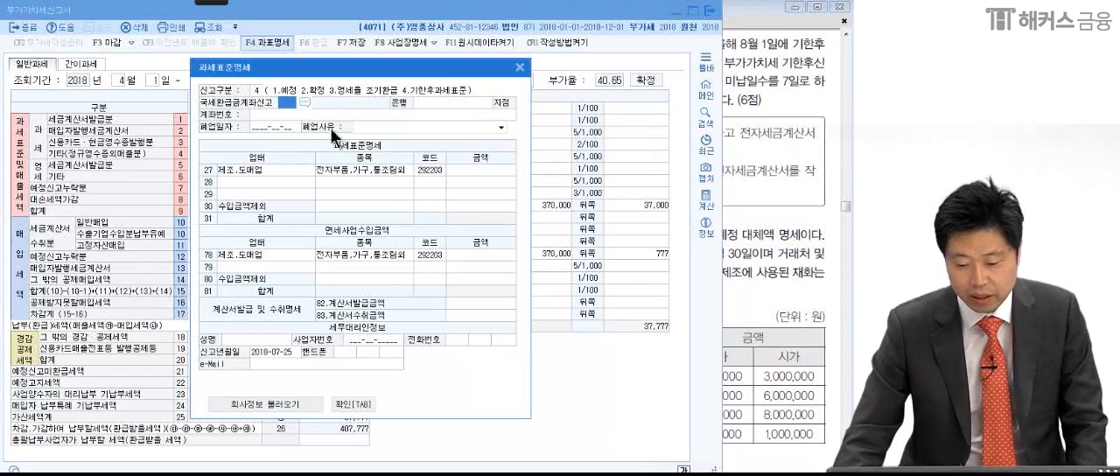
pyautogui.click(350, 404)
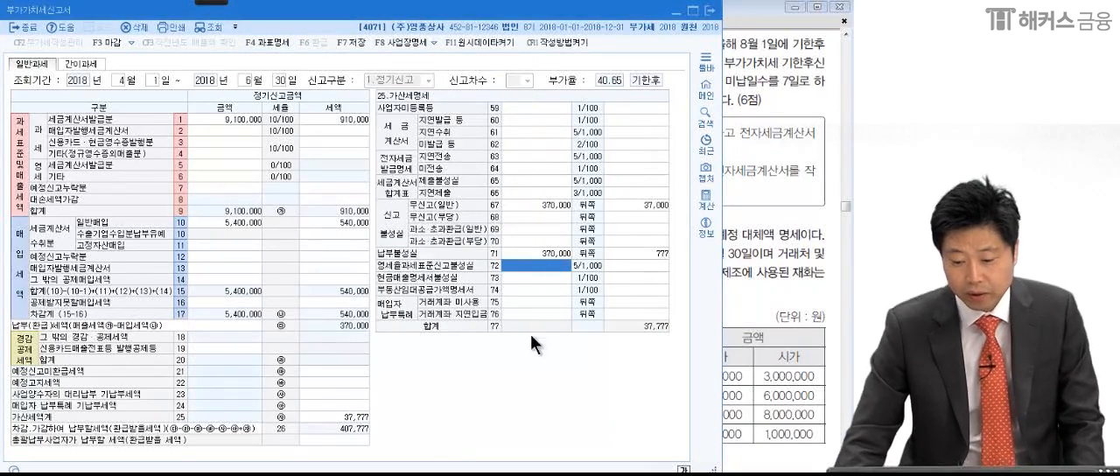
# - Circle the 기한후 label beside the 부가율 of the VAT return with the pen
pyautogui.moveTo(212, 2)
pyautogui.click(21, 14)
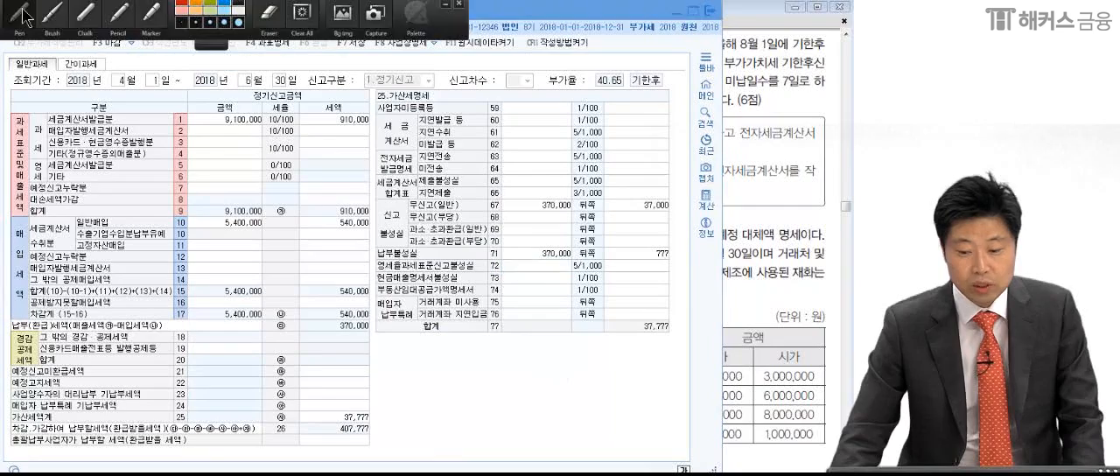
pyautogui.moveTo(677, 88)
pyautogui.mouseDown()
pyautogui.moveTo(627, 87)
pyautogui.moveTo(684, 74)
pyautogui.moveTo(667, 98)
pyautogui.moveTo(670, 64)
pyautogui.moveTo(685, 93)
pyautogui.mouseUp()
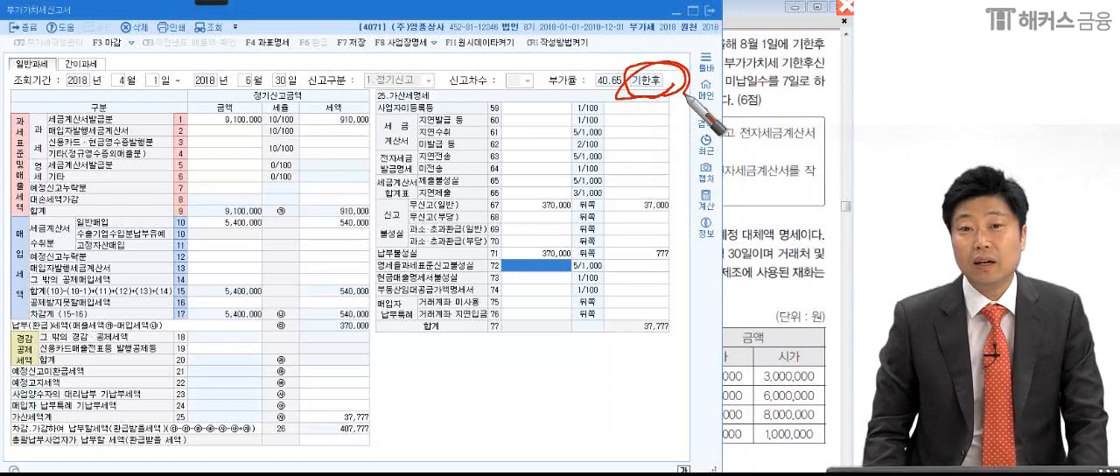
# - Clear the ink, save the April–June 2018 VAT return and close it
pyautogui.press('Escape')
pyautogui.click(343, 406)
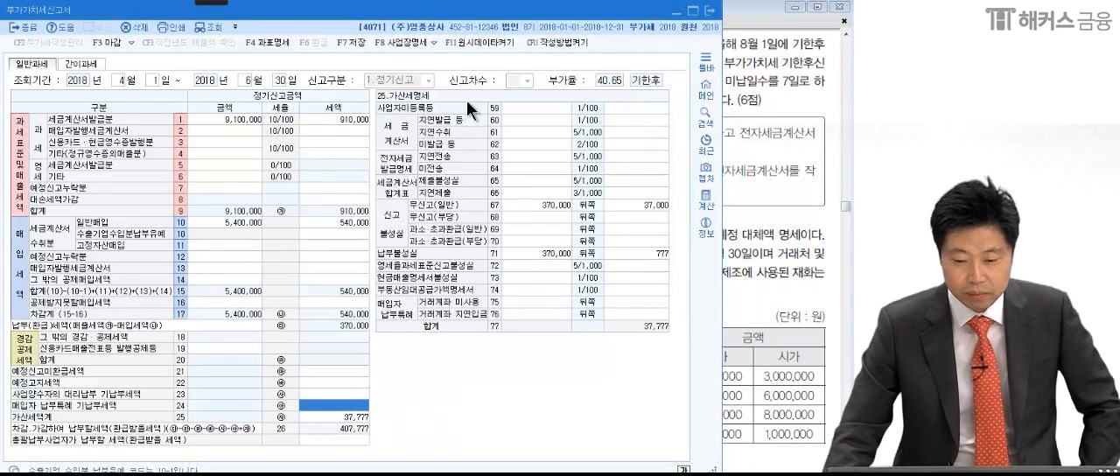
pyautogui.click(360, 41)
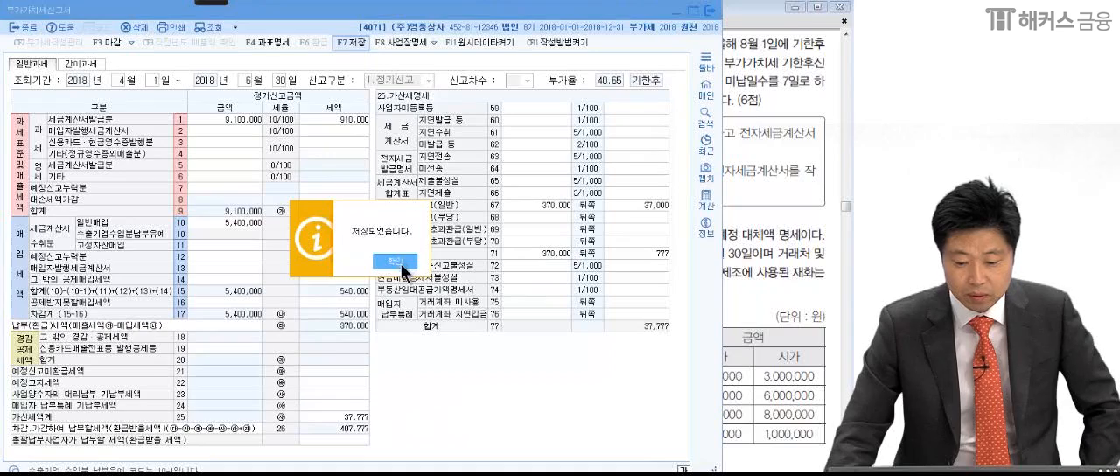
pyautogui.click(398, 262)
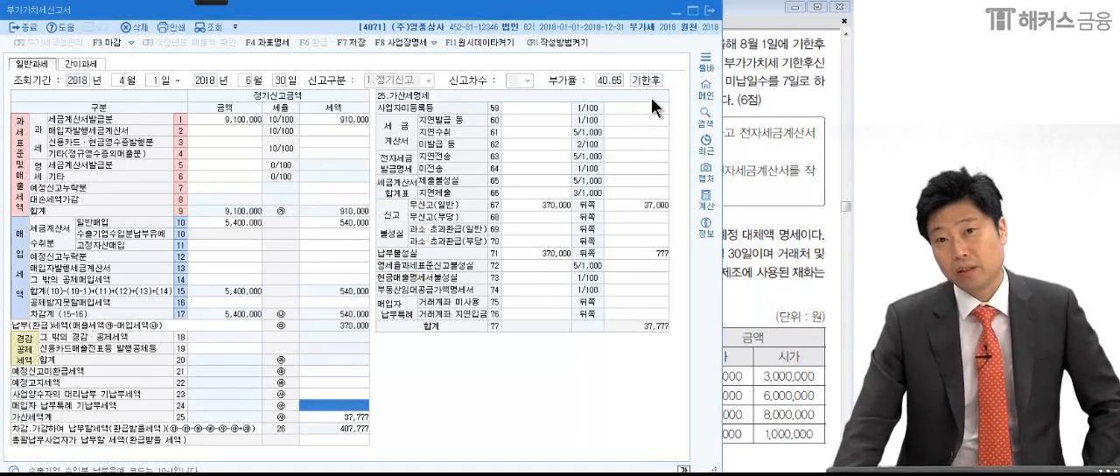
pyautogui.click(711, 10)
# - Go to question (2) in the exam PDF and mark its key terms in red, underlining 9월 30일이며 and ticking 분개 입력은 생략함
pyautogui.scroll(-5, 698, 365)
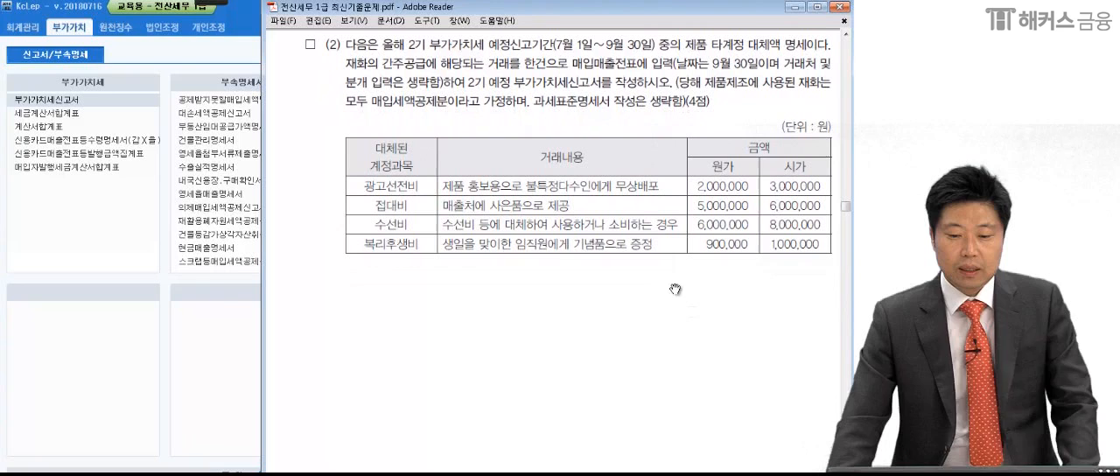
pyautogui.moveTo(208, 5)
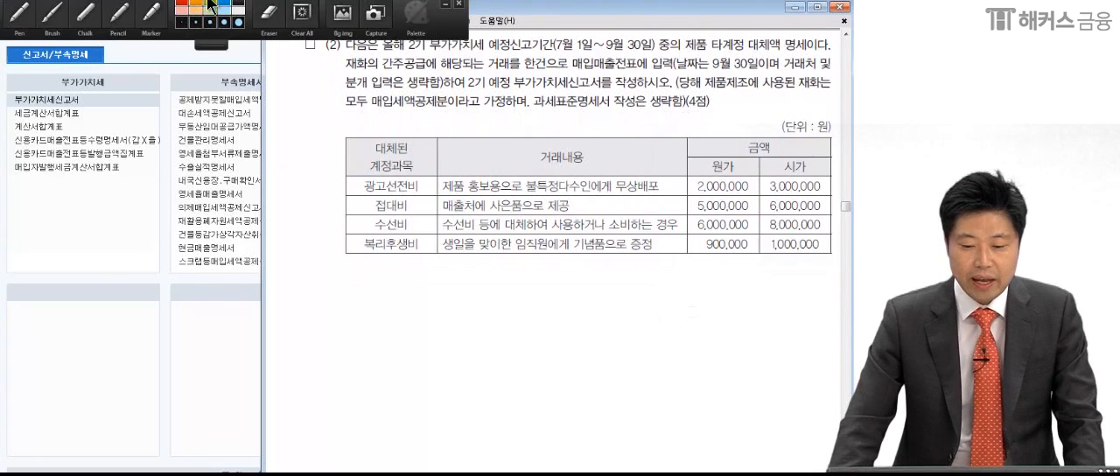
pyautogui.click(21, 16)
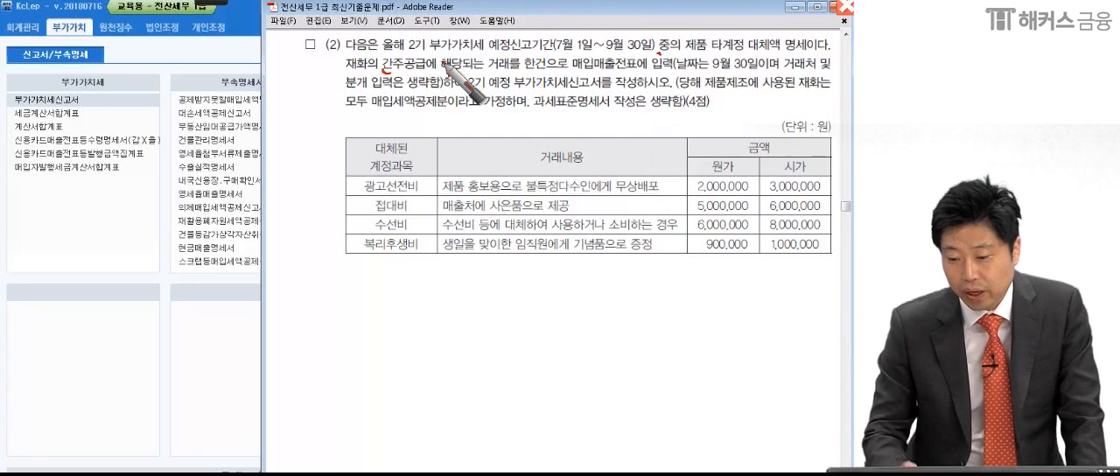
pyautogui.click(671, 78)
pyautogui.moveTo(777, 76); pyautogui.dragTo(707, 77)
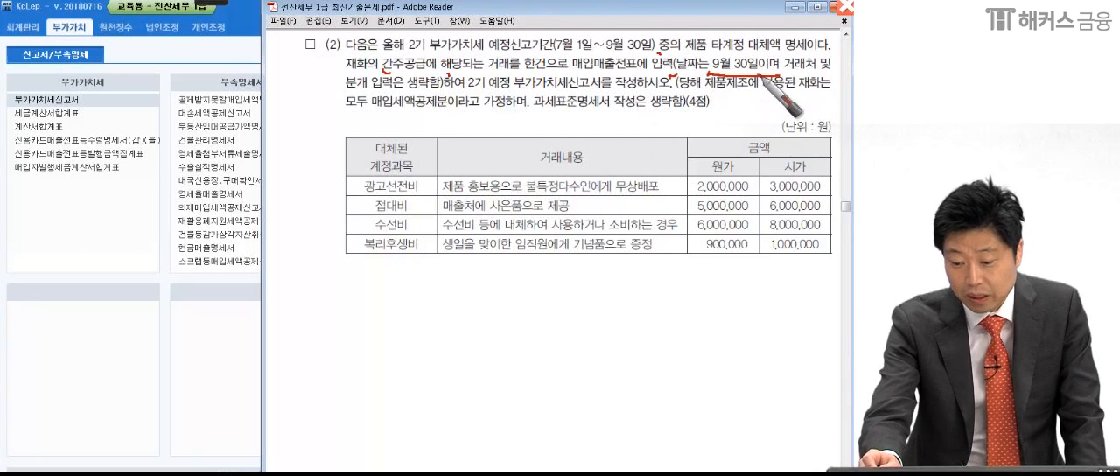
pyautogui.click(810, 87)
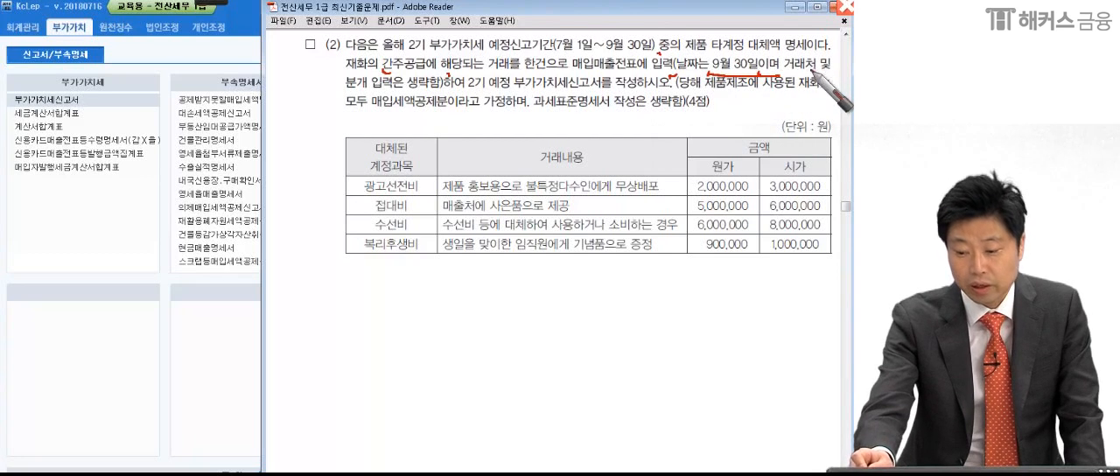
pyautogui.click(386, 87)
pyautogui.moveTo(425, 88); pyautogui.dragTo(412, 86)
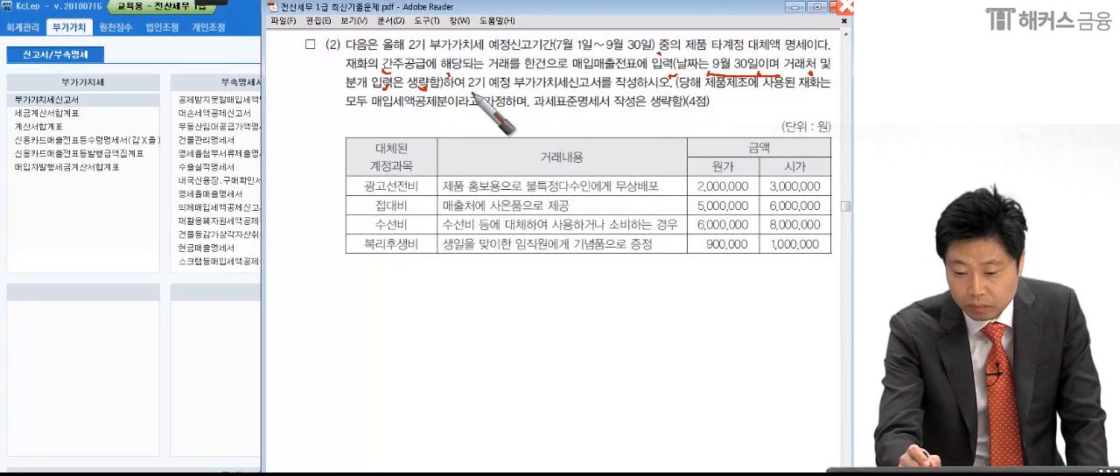
# - Underline 2기 예정 부가가치세신고서, 매입세액공제분 and 과세표준명세서 in the text of question (2)
pyautogui.moveTo(468, 92); pyautogui.dragTo(602, 94)
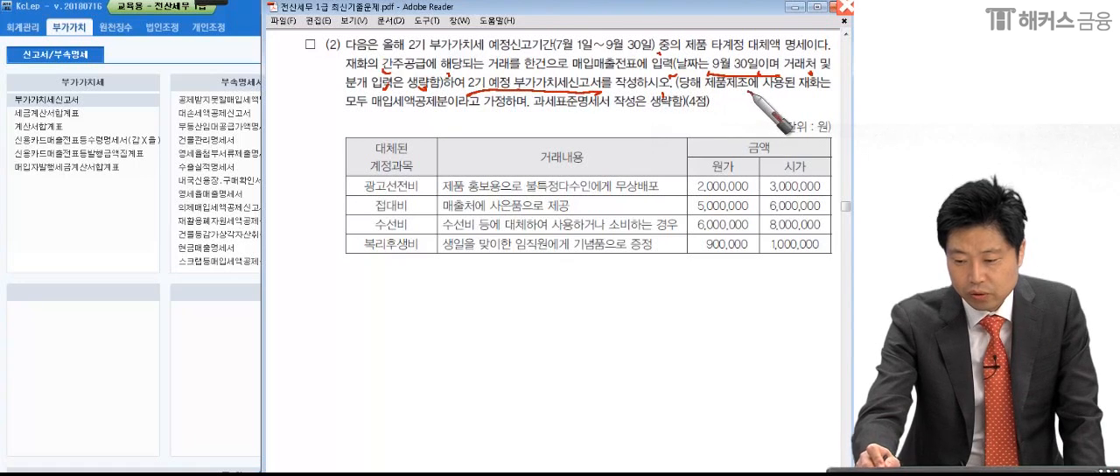
pyautogui.click(353, 111)
pyautogui.moveTo(372, 109); pyautogui.dragTo(440, 110)
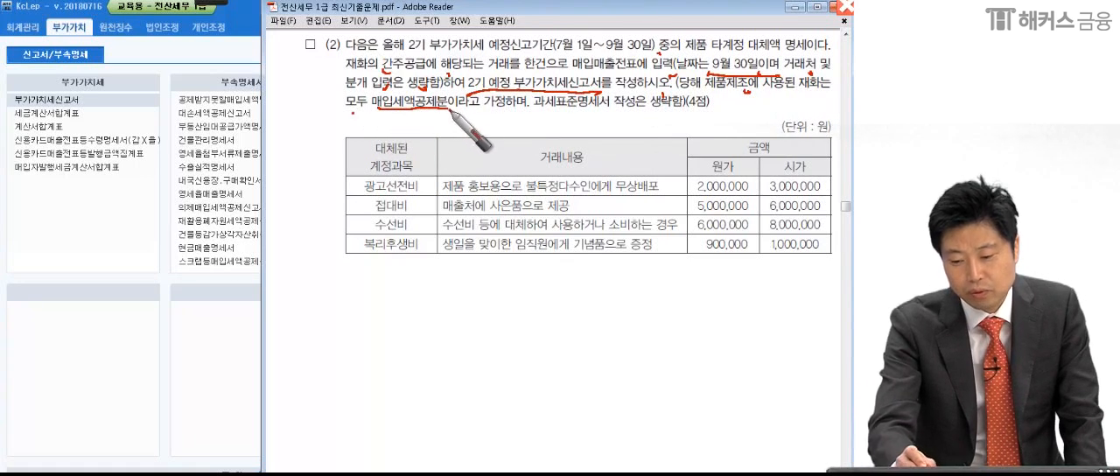
pyautogui.moveTo(541, 121); pyautogui.dragTo(609, 117)
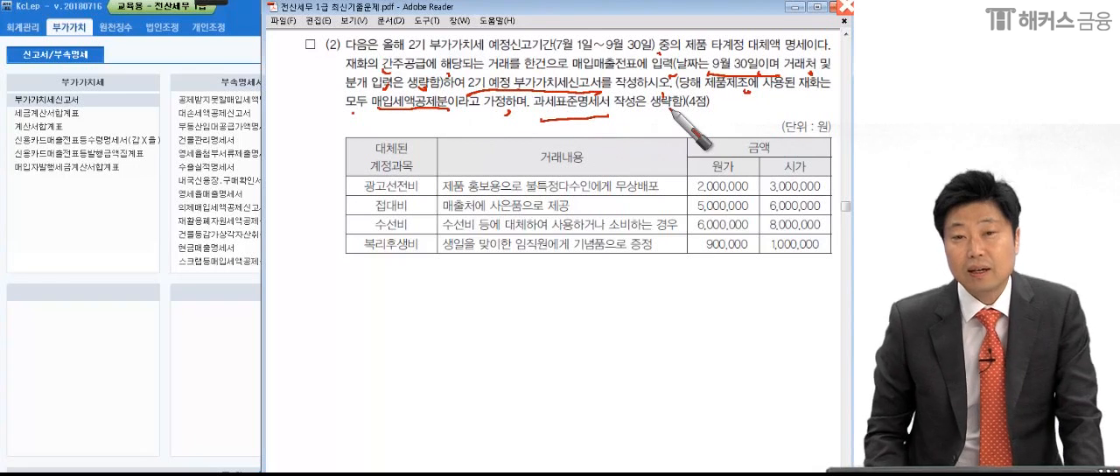
# - Mark the four transfer rows beside the table and circle 매입매출전표에 입력 and 부가가치세신고서 in the question text
pyautogui.moveTo(341, 181); pyautogui.dragTo(341, 208)
pyautogui.moveTo(338, 227); pyautogui.dragTo(334, 258)
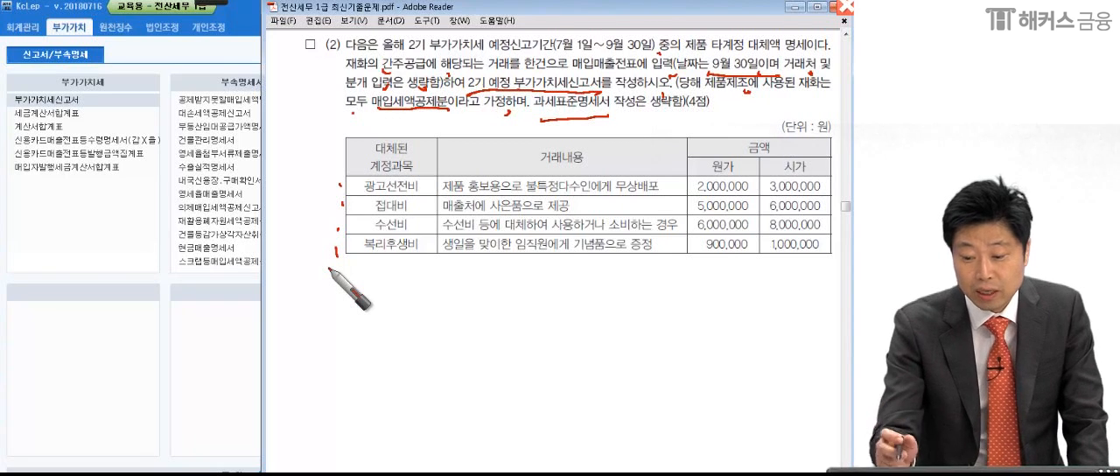
pyautogui.moveTo(670, 49)
pyautogui.mouseDown()
pyautogui.moveTo(659, 78)
pyautogui.moveTo(587, 49)
pyautogui.moveTo(679, 63)
pyautogui.mouseUp()
pyautogui.moveTo(625, 107)
pyautogui.mouseDown()
pyautogui.moveTo(581, 102)
pyautogui.moveTo(606, 85)
pyautogui.moveTo(530, 112)
pyautogui.mouseUp()
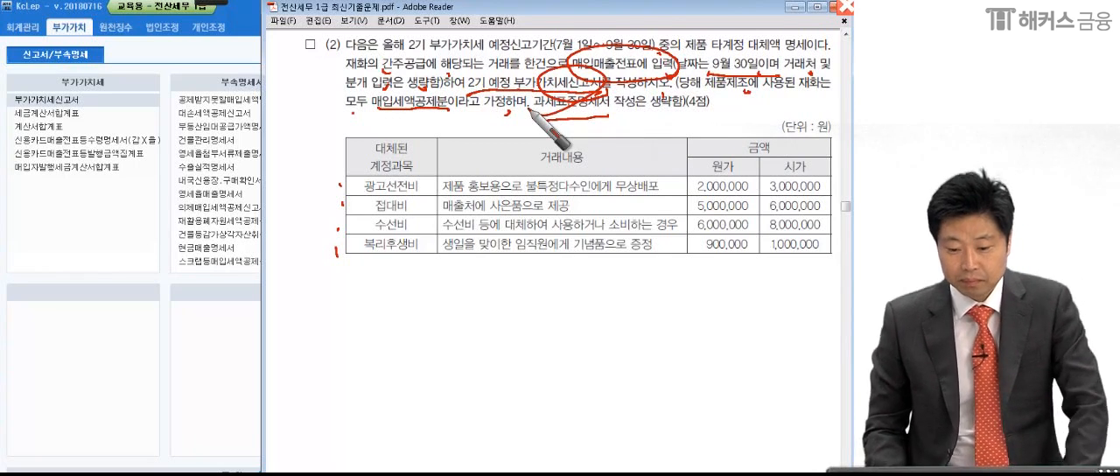
# - Underline and circle 타계정 대체액, add a circled note at 제품, and dot the four 대체된 계정과목 names in the table
pyautogui.moveTo(724, 57); pyautogui.dragTo(822, 54)
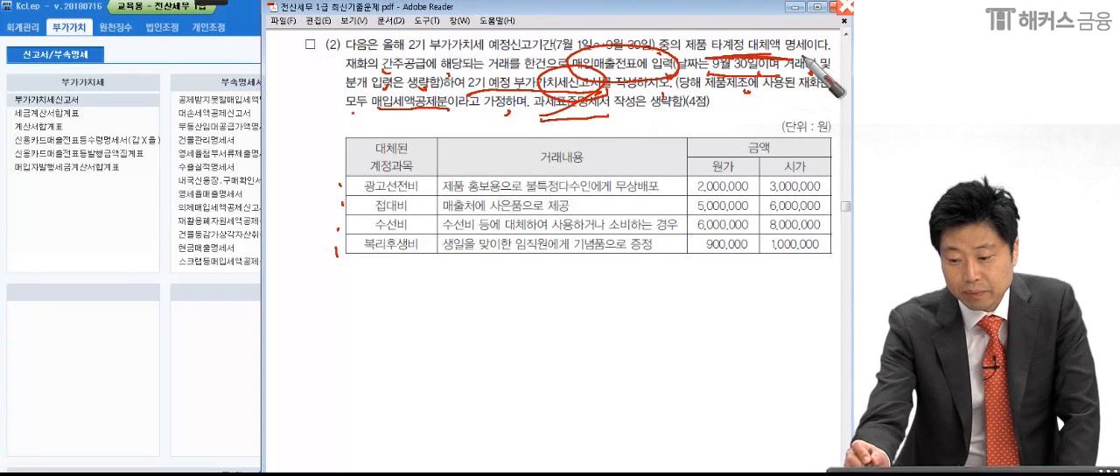
pyautogui.moveTo(684, 58); pyautogui.dragTo(696, 53)
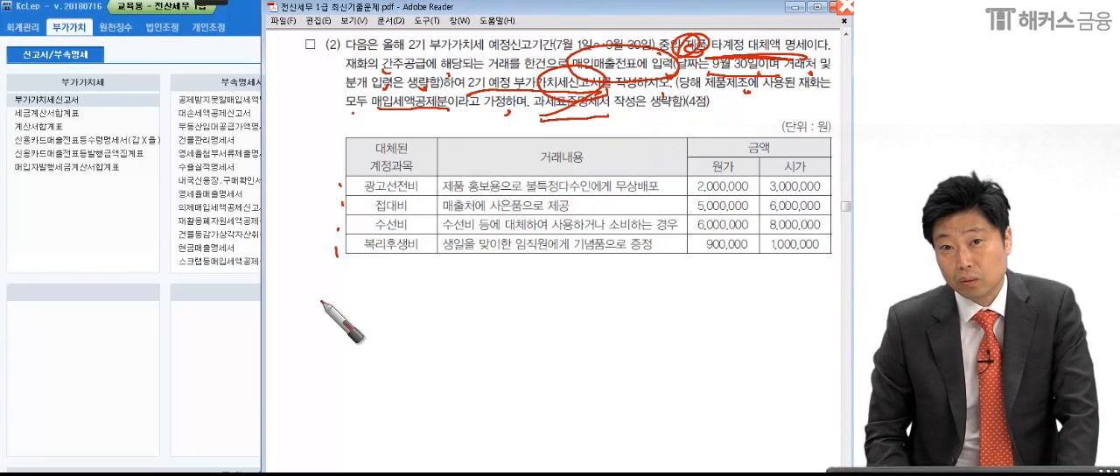
pyautogui.click(420, 186)
pyautogui.click(418, 206)
pyautogui.click(419, 228)
pyautogui.click(423, 249)
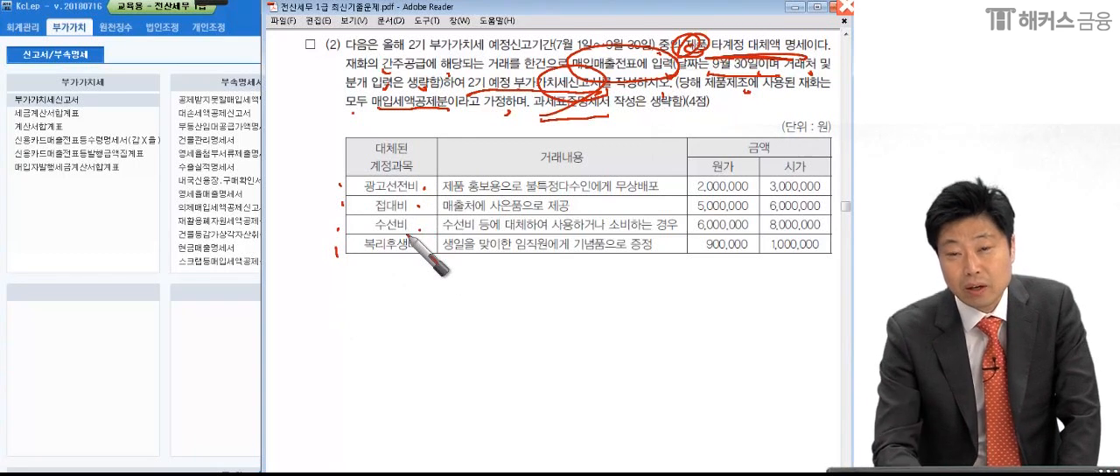
pyautogui.moveTo(703, 43)
pyautogui.mouseDown()
pyautogui.moveTo(680, 39)
pyautogui.moveTo(694, 72)
pyautogui.mouseUp()
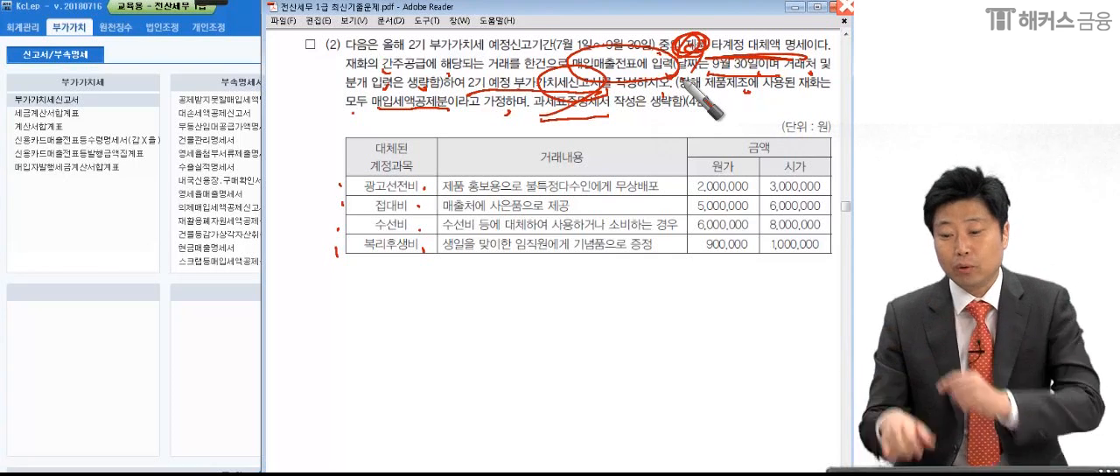
pyautogui.moveTo(684, 80)
pyautogui.mouseDown()
pyautogui.moveTo(715, 47)
pyautogui.moveTo(717, 83)
pyautogui.mouseUp()
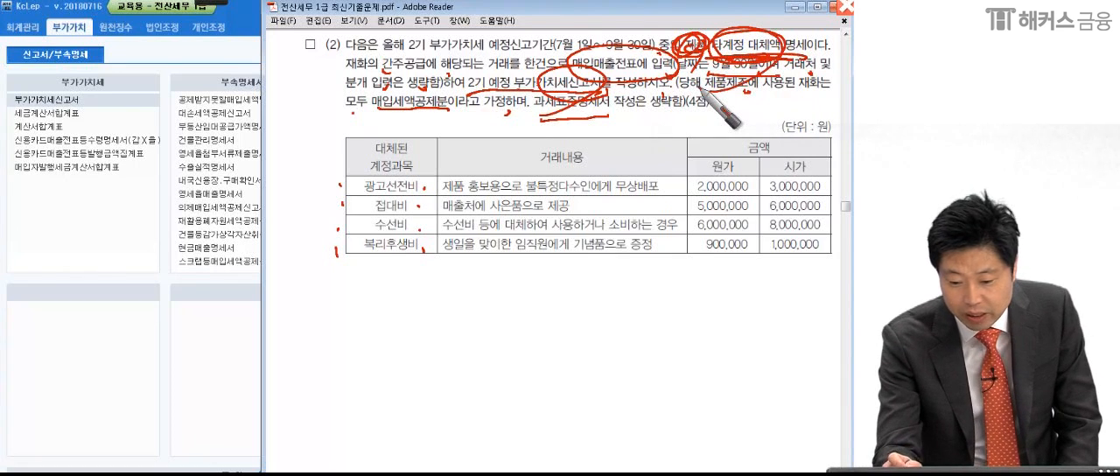
# - Underline the 광고선전비 row in red and circle 불특정다수인 and 무상배포 in its 거래내용
pyautogui.moveTo(354, 199); pyautogui.dragTo(413, 185)
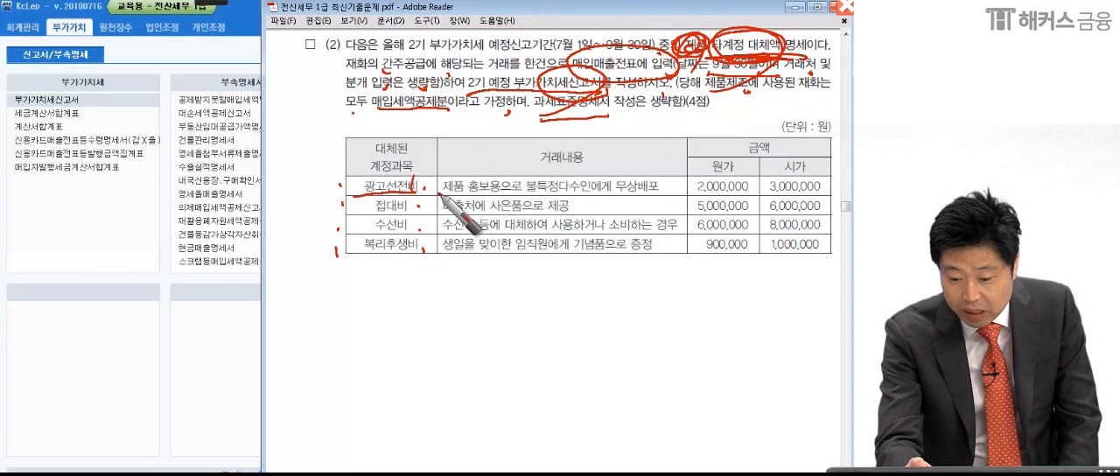
pyautogui.moveTo(583, 194)
pyautogui.mouseDown()
pyautogui.moveTo(516, 190)
pyautogui.moveTo(663, 187)
pyautogui.moveTo(600, 206)
pyautogui.mouseUp()
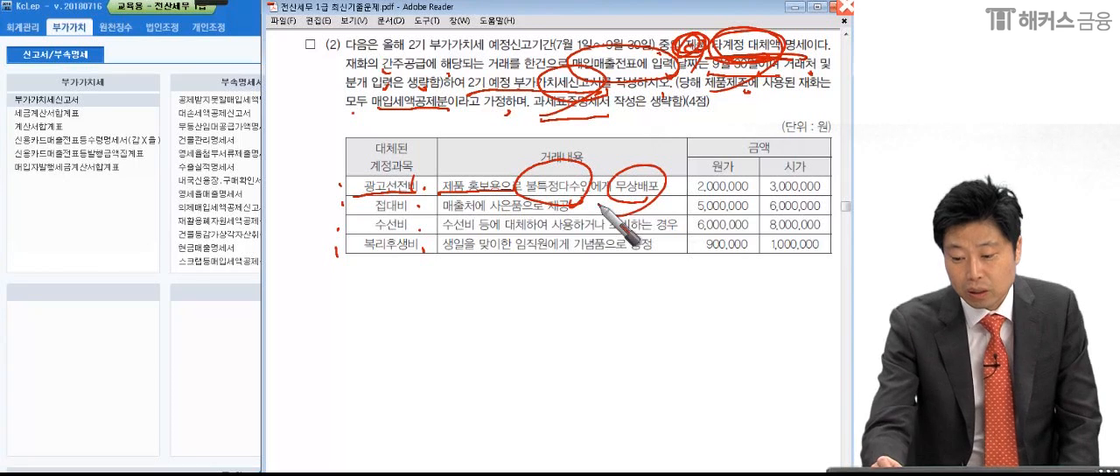
pyautogui.moveTo(681, 183); pyautogui.dragTo(669, 187)
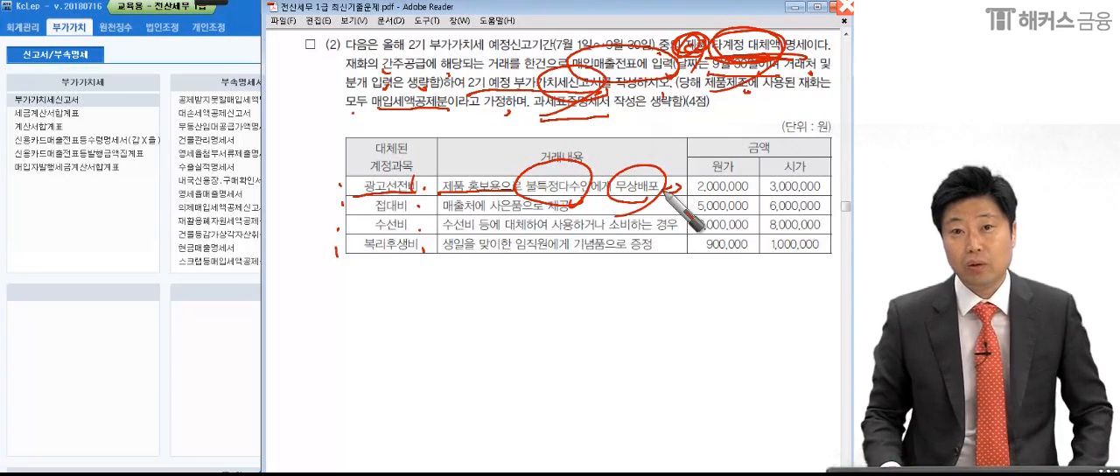
pyautogui.moveTo(335, 196)
pyautogui.mouseDown()
pyautogui.moveTo(801, 197)
pyautogui.moveTo(829, 177)
pyautogui.mouseUp()
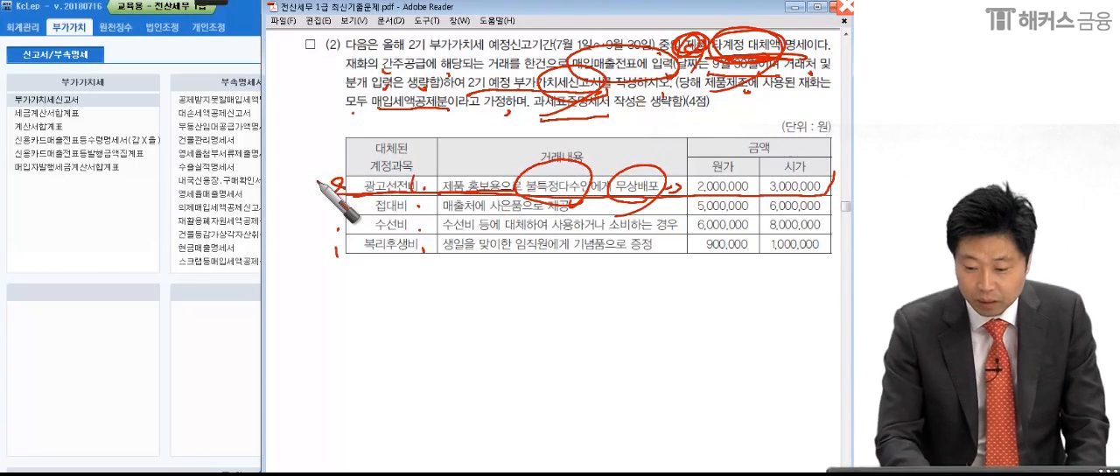
# - Clear the old marks, then underline and circle-mark the 접대비 row, circle its 시가 6,000,000, and put an X beside 광고선전비
pyautogui.press('Escape')
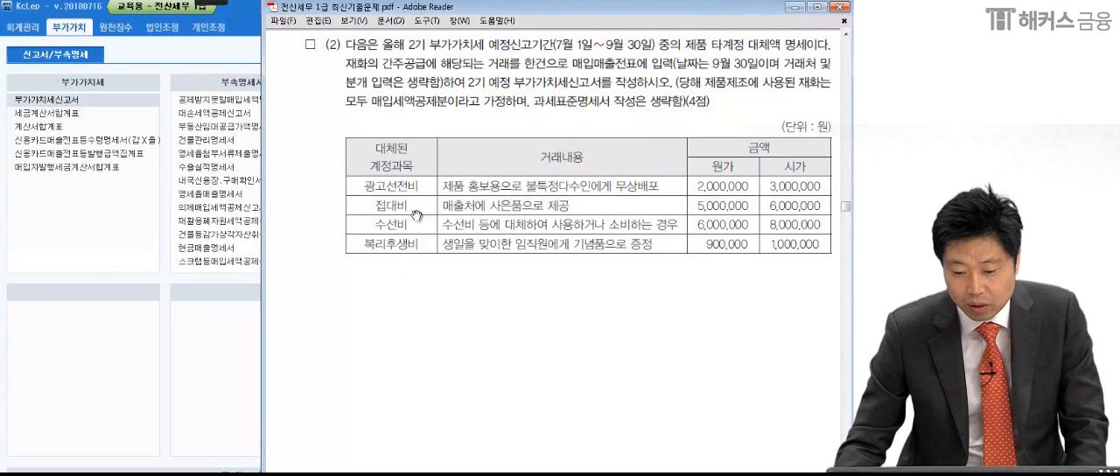
pyautogui.moveTo(243, 7)
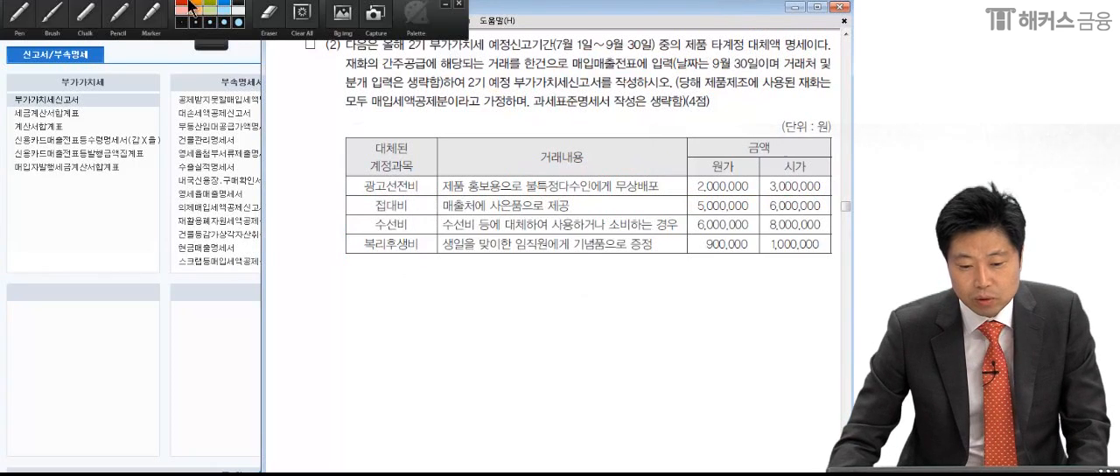
pyautogui.click(30, 17)
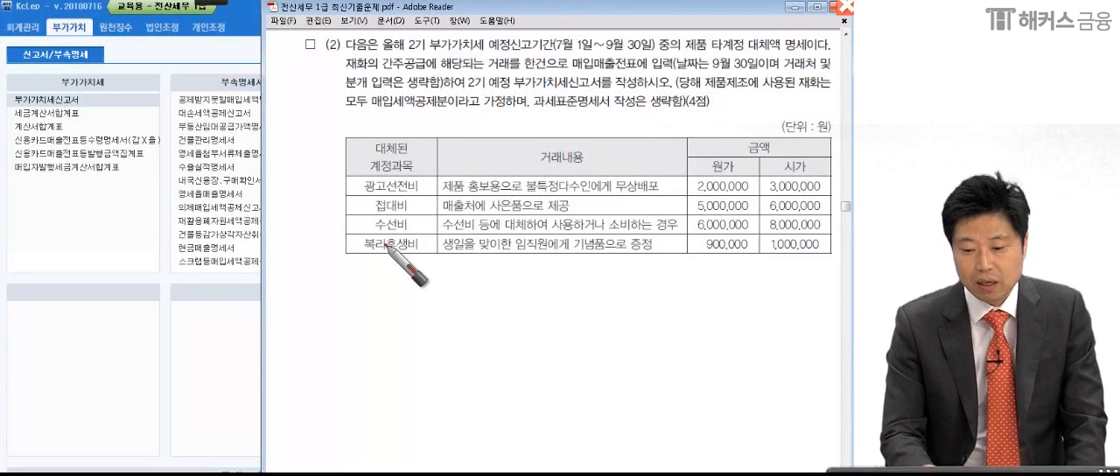
pyautogui.moveTo(348, 213); pyautogui.dragTo(599, 213)
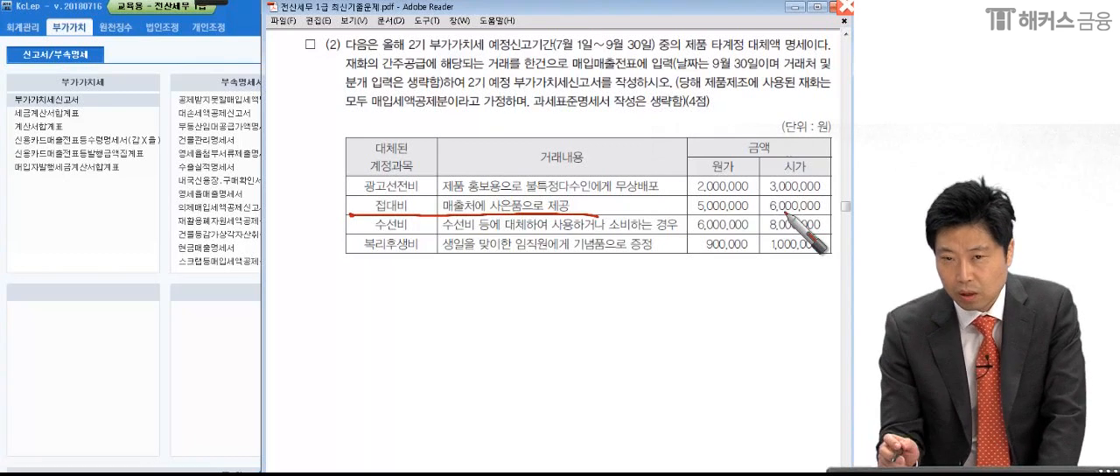
pyautogui.moveTo(812, 189)
pyautogui.mouseDown()
pyautogui.moveTo(793, 217)
pyautogui.moveTo(831, 194)
pyautogui.mouseUp()
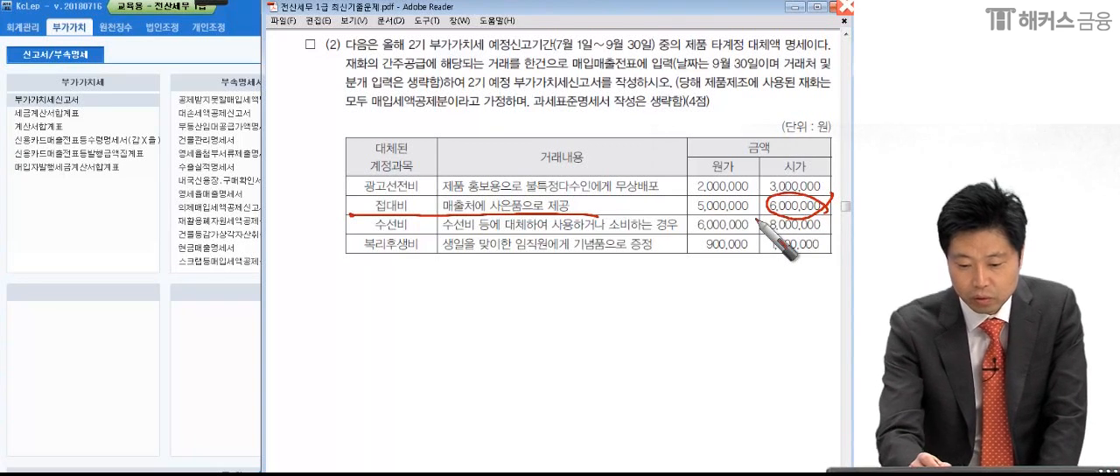
pyautogui.moveTo(314, 194); pyautogui.dragTo(311, 212)
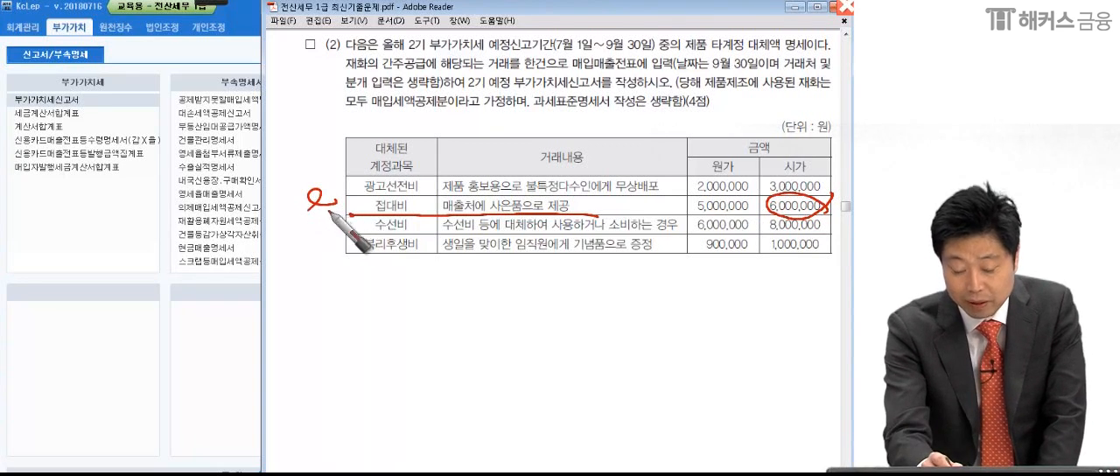
pyautogui.moveTo(320, 185); pyautogui.dragTo(312, 210)
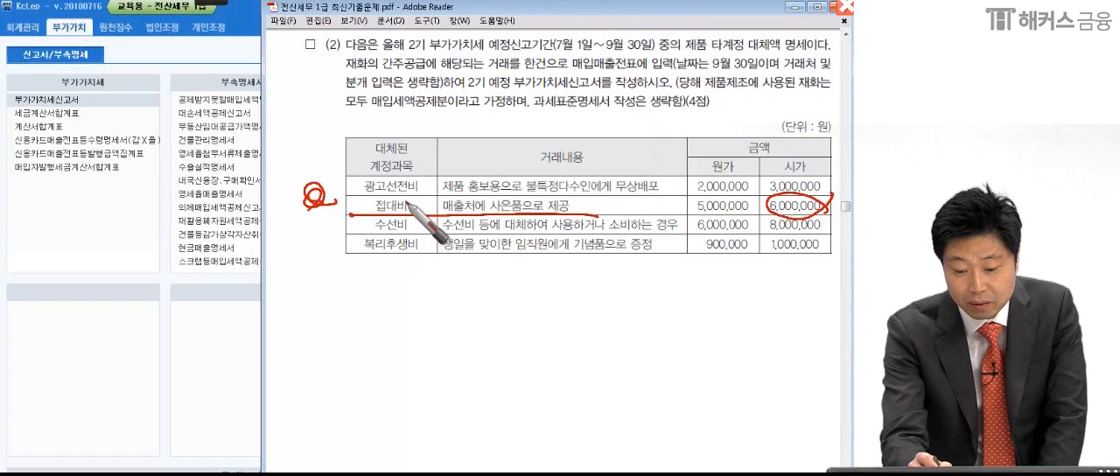
pyautogui.moveTo(352, 172); pyautogui.dragTo(334, 188)
pyautogui.moveTo(332, 169); pyautogui.dragTo(352, 187)
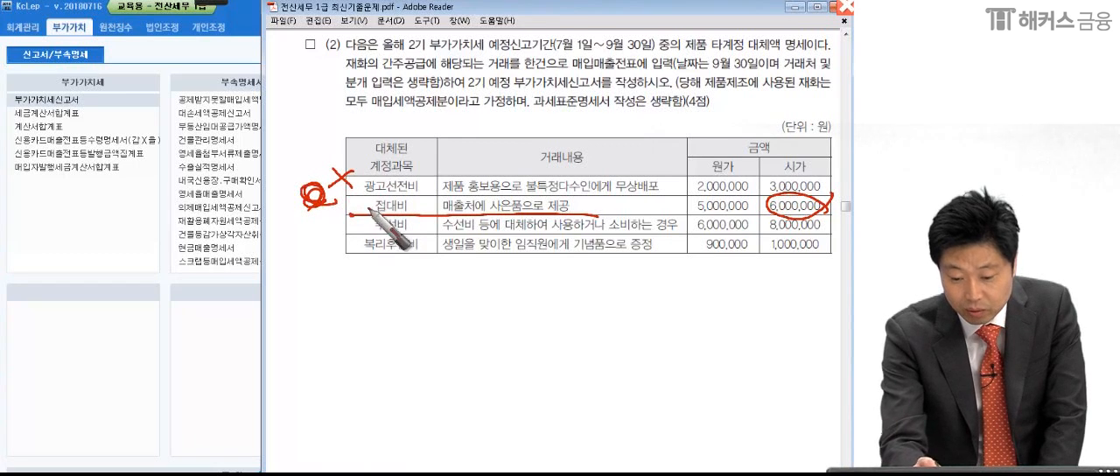
# - Underline 사용하거나 소비 in the 수선비 row and 제품 in the question text, and put an X beside 수선비
pyautogui.click(424, 235)
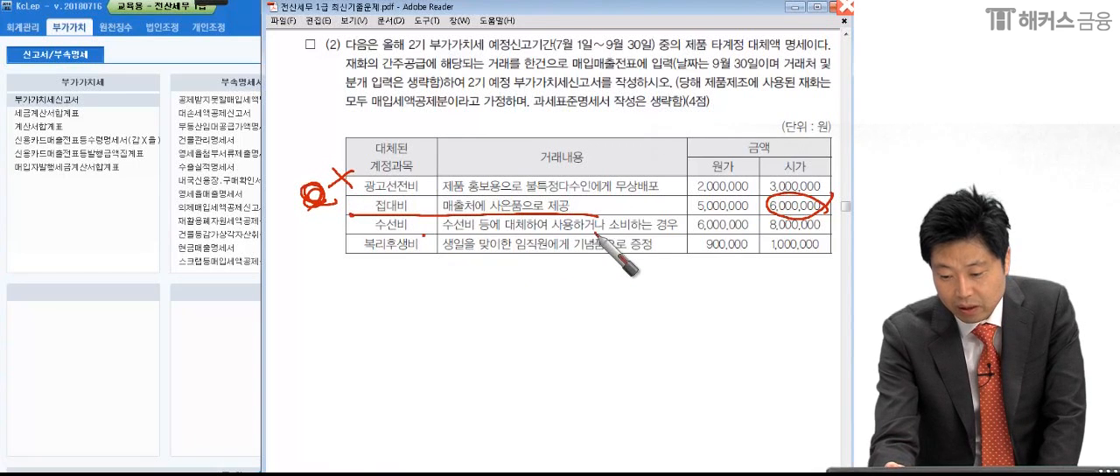
pyautogui.moveTo(684, 233); pyautogui.dragTo(667, 229)
pyautogui.moveTo(693, 49); pyautogui.dragTo(702, 54)
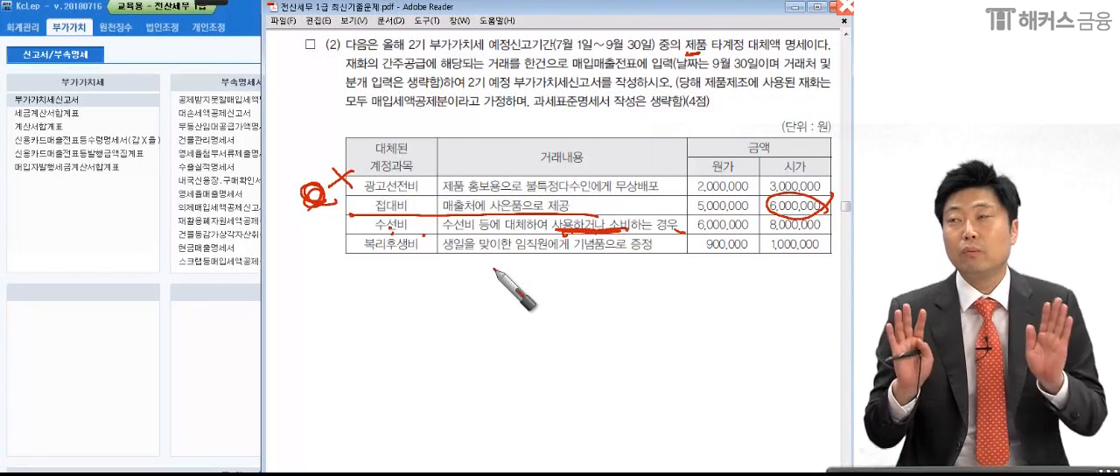
pyautogui.moveTo(322, 224)
pyautogui.mouseDown()
pyautogui.moveTo(342, 245)
pyautogui.moveTo(320, 246)
pyautogui.mouseUp()
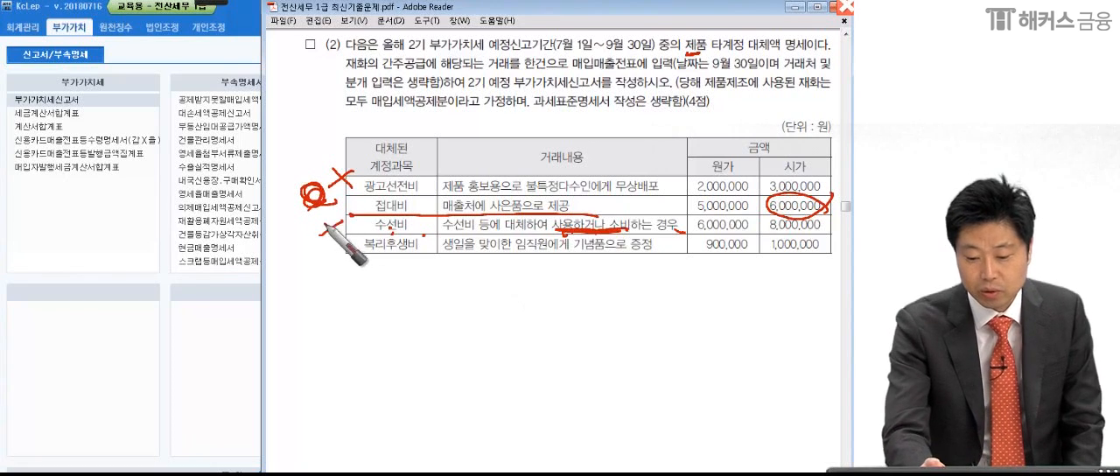
# - Underline the 복리후생비 row's 거래내용, put a circle mark beside the row, and circle its 시가 1,000,000
pyautogui.click(435, 261)
pyautogui.moveTo(436, 259); pyautogui.dragTo(658, 254)
pyautogui.moveTo(715, 63); pyautogui.dragTo(696, 51)
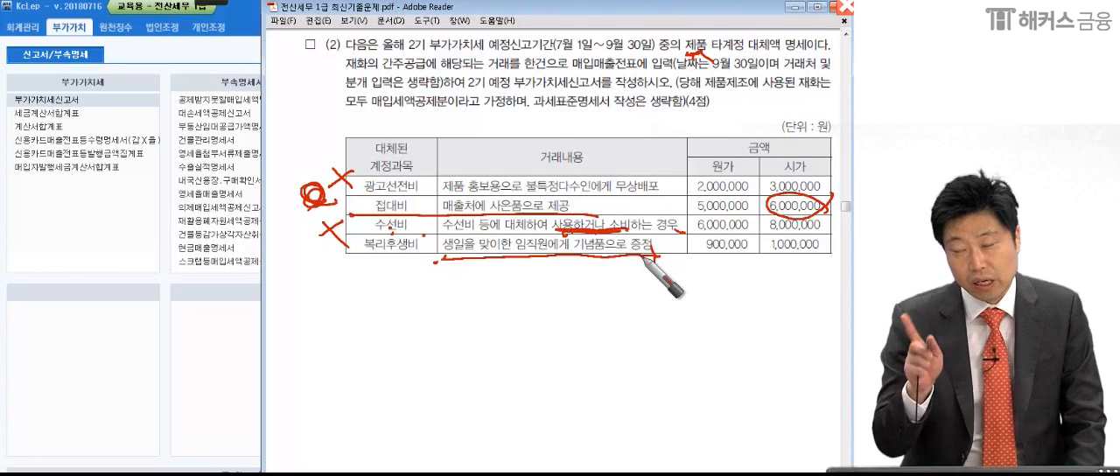
pyautogui.moveTo(645, 258)
pyautogui.mouseDown()
pyautogui.moveTo(391, 263)
pyautogui.moveTo(313, 285)
pyautogui.mouseUp()
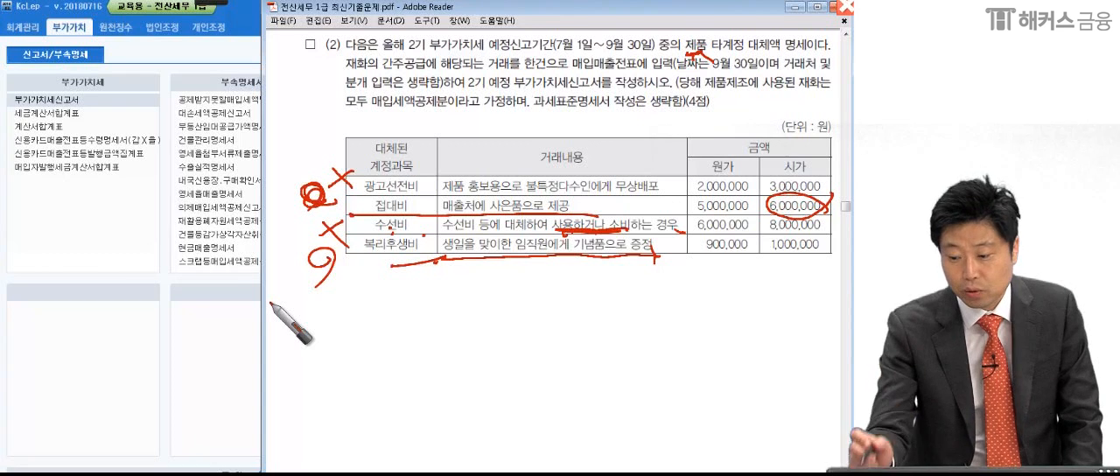
pyautogui.moveTo(824, 239); pyautogui.dragTo(838, 262)
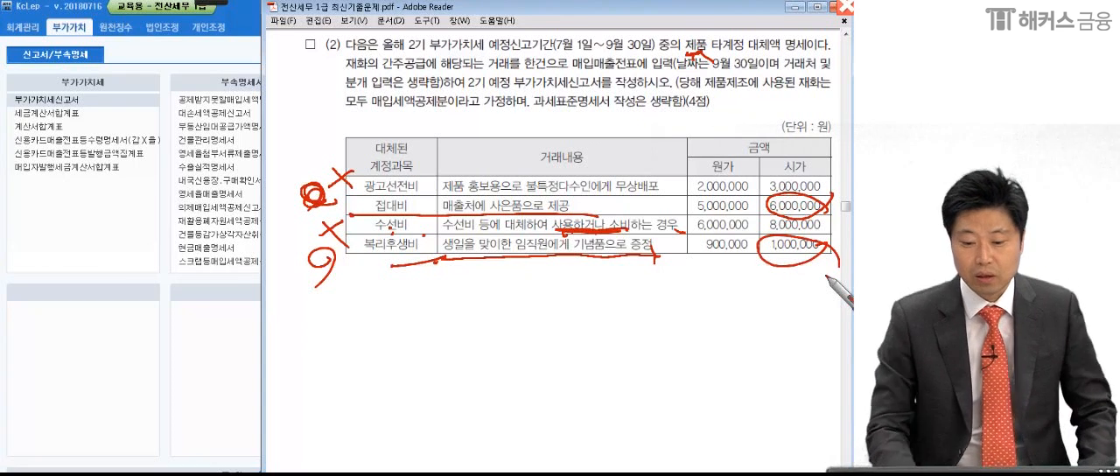
# - Bracket the four row marks, add a star and a circle at the question number, and box 매입매출전표에 입력
pyautogui.moveTo(316, 145)
pyautogui.mouseDown()
pyautogui.moveTo(267, 210)
pyautogui.moveTo(335, 283)
pyautogui.mouseUp()
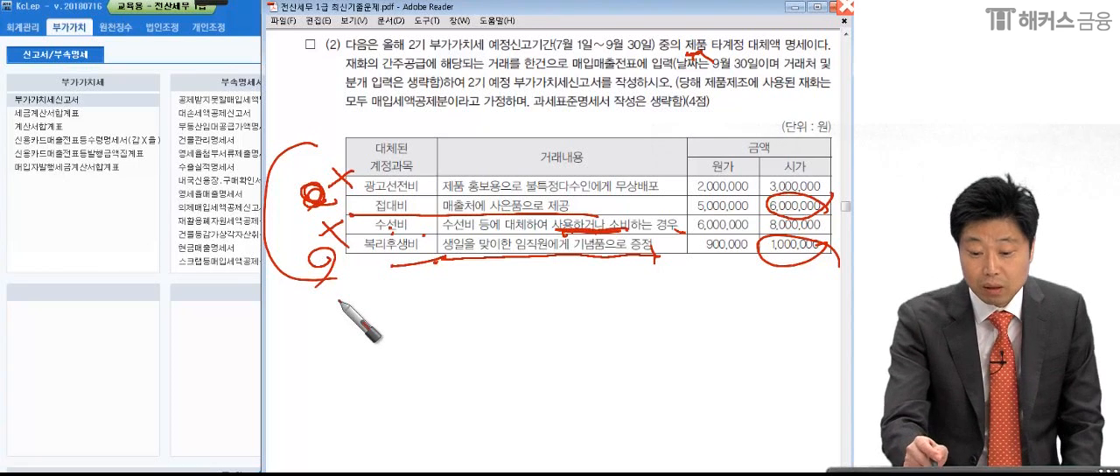
pyautogui.moveTo(337, 39)
pyautogui.mouseDown()
pyautogui.moveTo(350, 69)
pyautogui.moveTo(357, 47)
pyautogui.mouseUp()
pyautogui.moveTo(287, 33)
pyautogui.mouseDown()
pyautogui.moveTo(197, 74)
pyautogui.moveTo(240, 100)
pyautogui.moveTo(273, 63)
pyautogui.mouseUp()
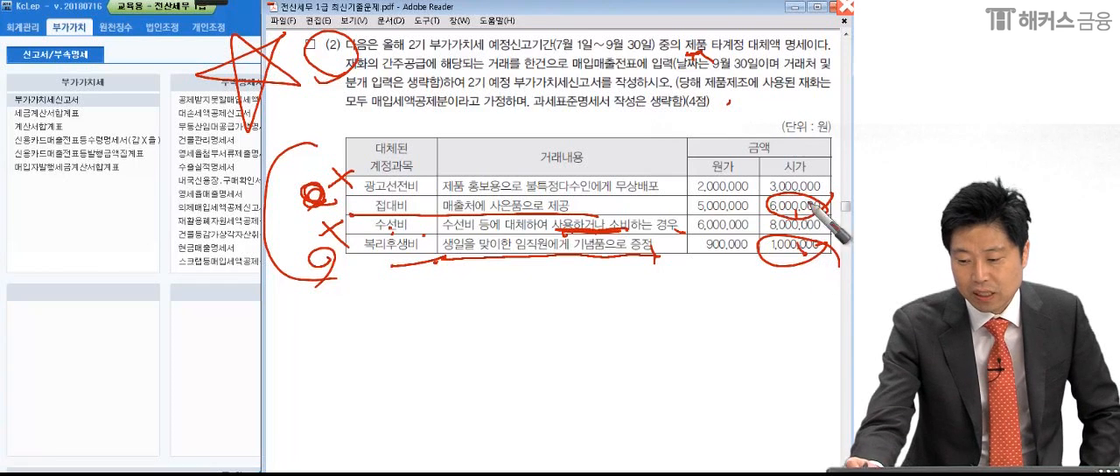
pyautogui.moveTo(555, 75)
pyautogui.mouseDown()
pyautogui.moveTo(684, 80)
pyautogui.moveTo(690, 64)
pyautogui.moveTo(682, 82)
pyautogui.mouseUp()
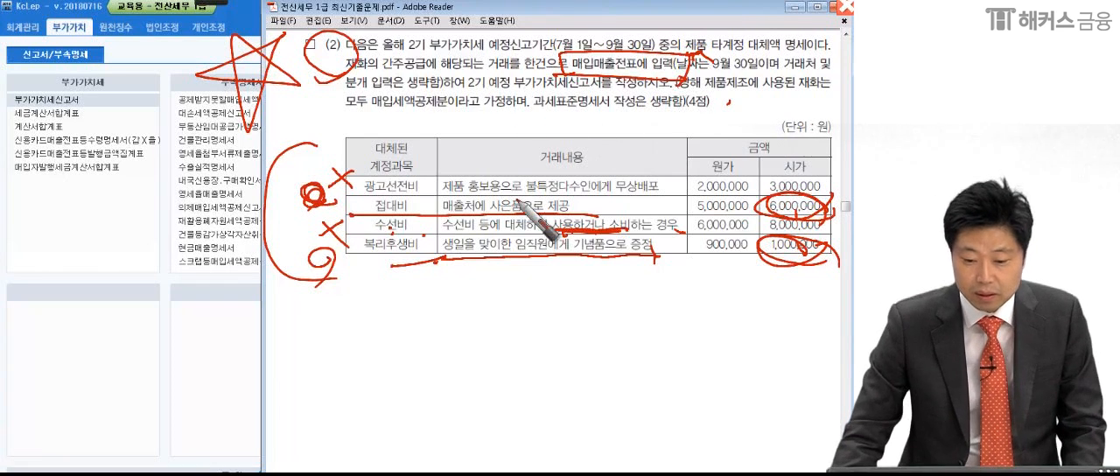
# - Leave the drawing mode, switch to KcLep's 매입매출전표입력 and set the entry date to 9월 30일
pyautogui.press('Escape')
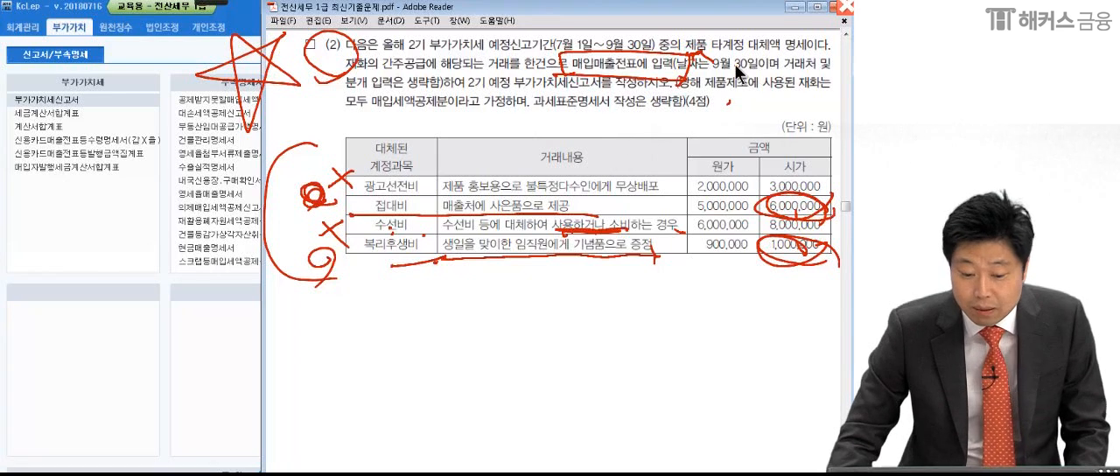
pyautogui.click(140, 232)
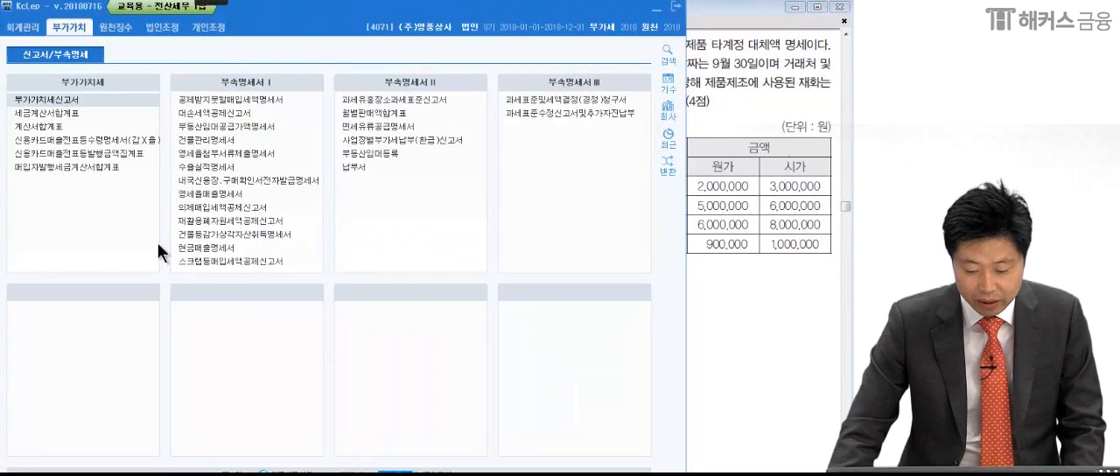
pyautogui.click(183, 472)
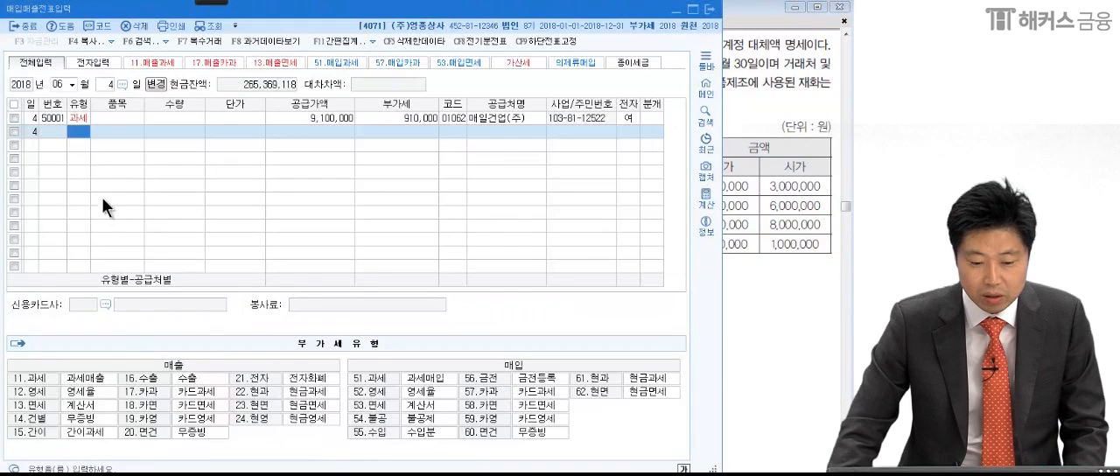
pyautogui.click(61, 85)
pyautogui.write('09')
pyautogui.press('Return')
pyautogui.write('30')
pyautogui.press('Return')
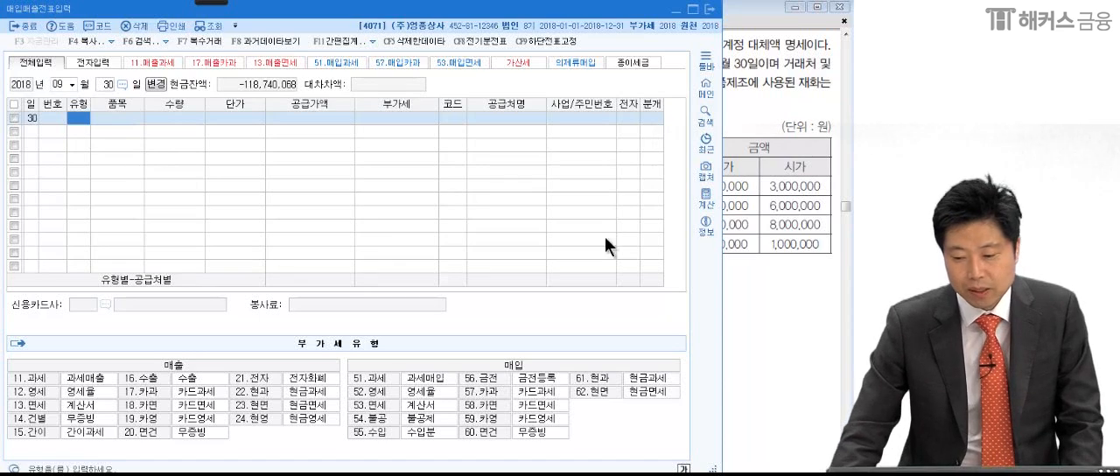
# - Set the 9월 30일 row's 유형 to 14.건별 and enter its amount as 공급가액 6,363,637
pyautogui.click(803, 226)
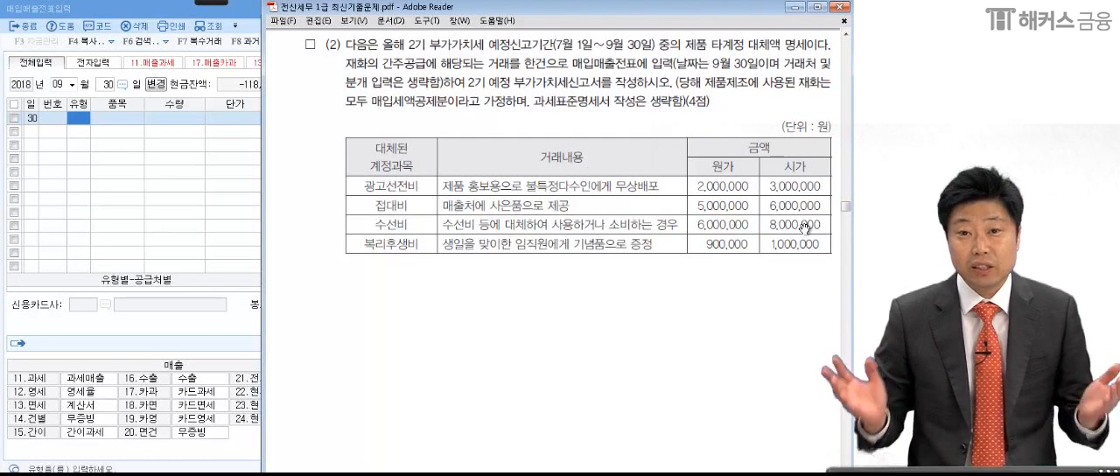
pyautogui.click(79, 116)
pyautogui.write('14')
pyautogui.press('Return')
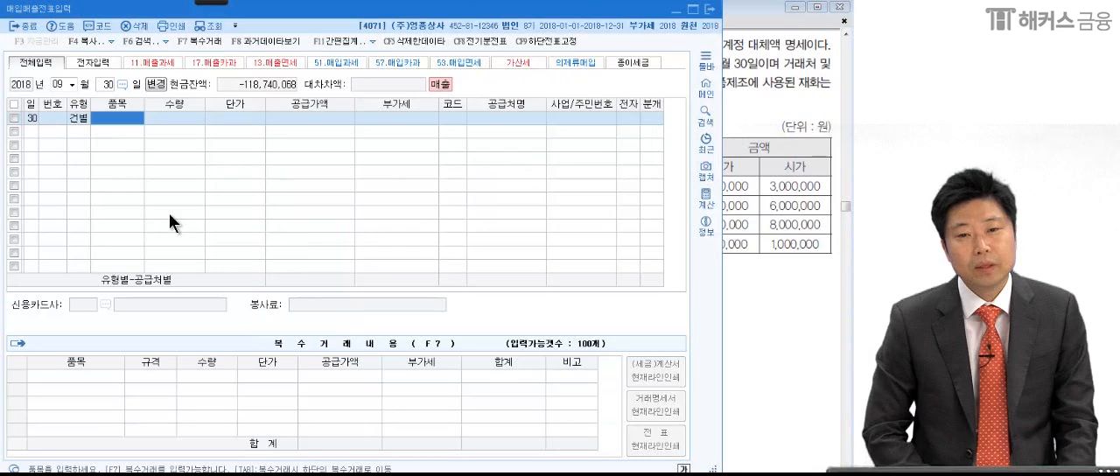
pyautogui.click(793, 215)
pyautogui.click(216, 178)
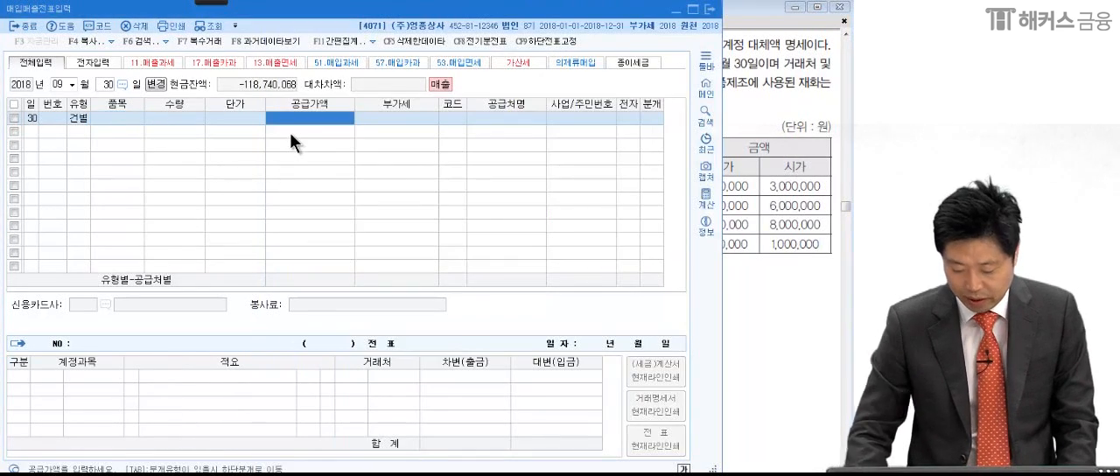
pyautogui.write('6363637')
pyautogui.press('Return')
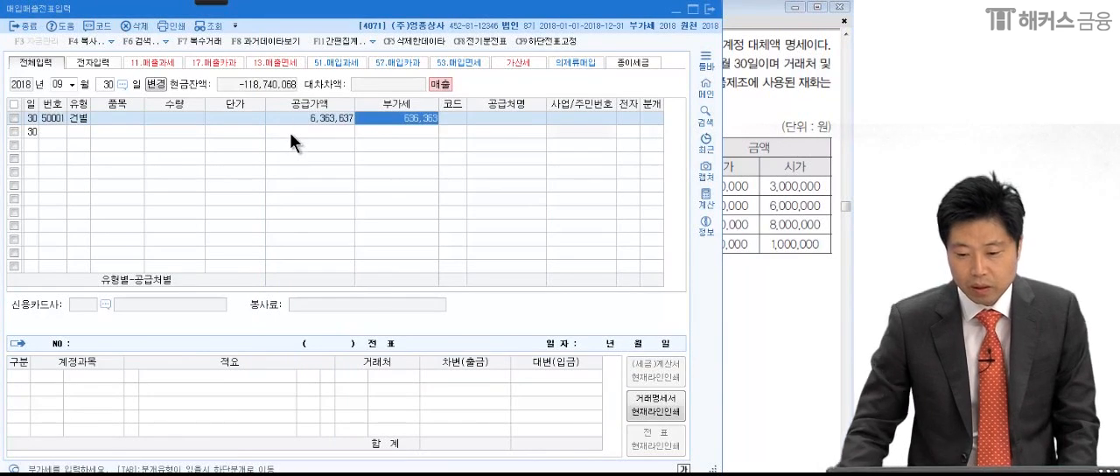
pyautogui.press('Return')
pyautogui.click(319, 116)
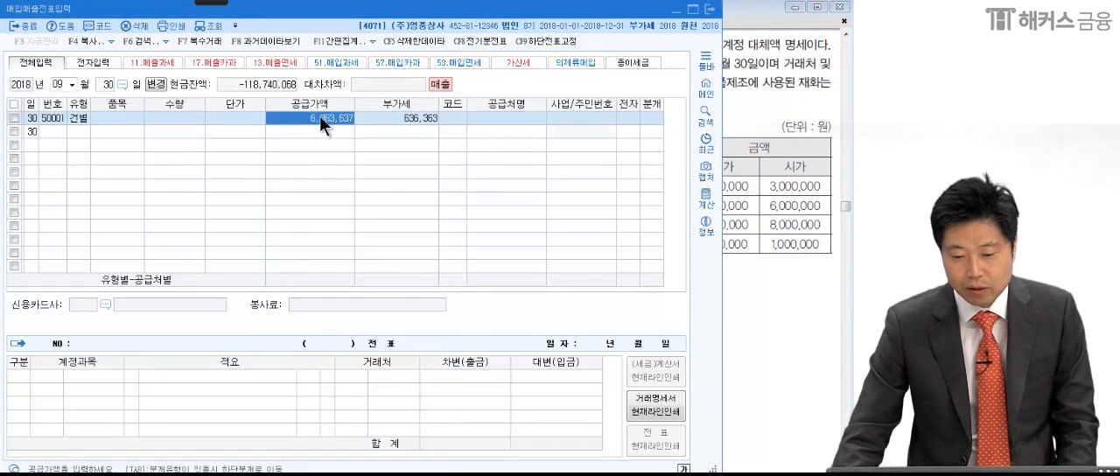
pyautogui.click(74, 118)
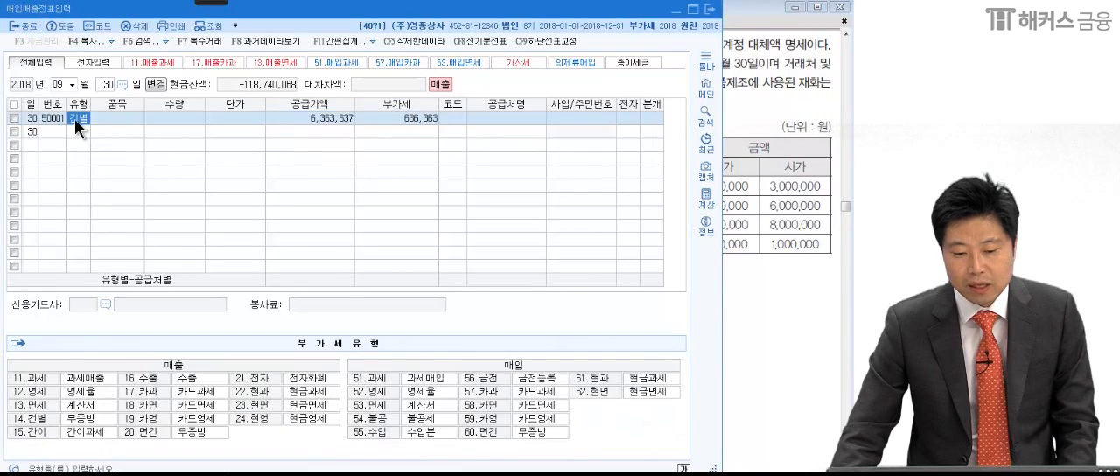
pyautogui.click(299, 115)
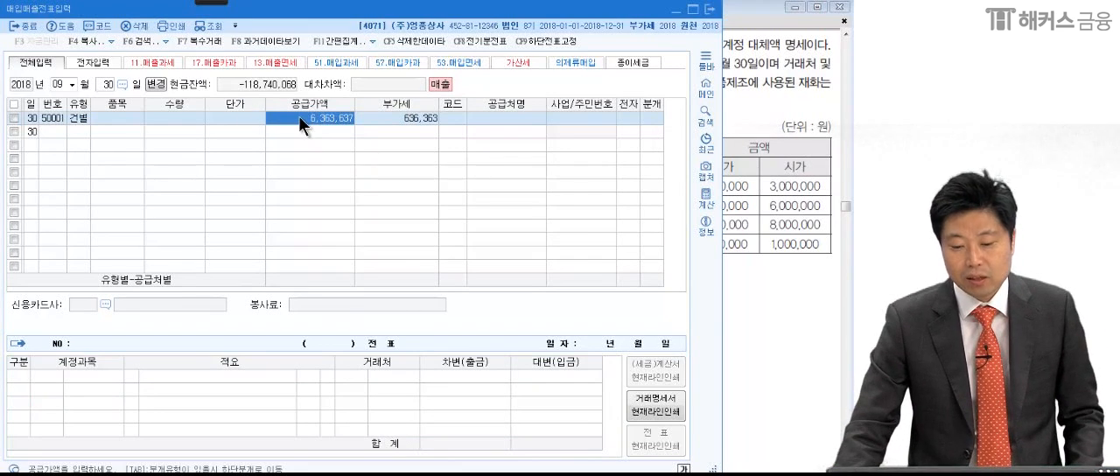
pyautogui.click(402, 120)
pyautogui.click(342, 117)
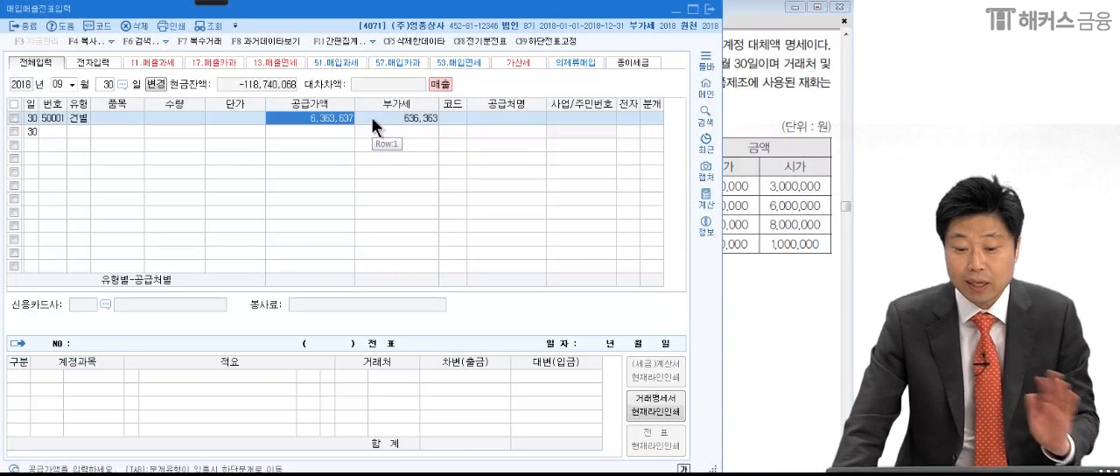
pyautogui.click(371, 117)
# - Set the 건별 row's 공급가액 to 7,000,000 and its 부가세 to 700,000
pyautogui.click(341, 119)
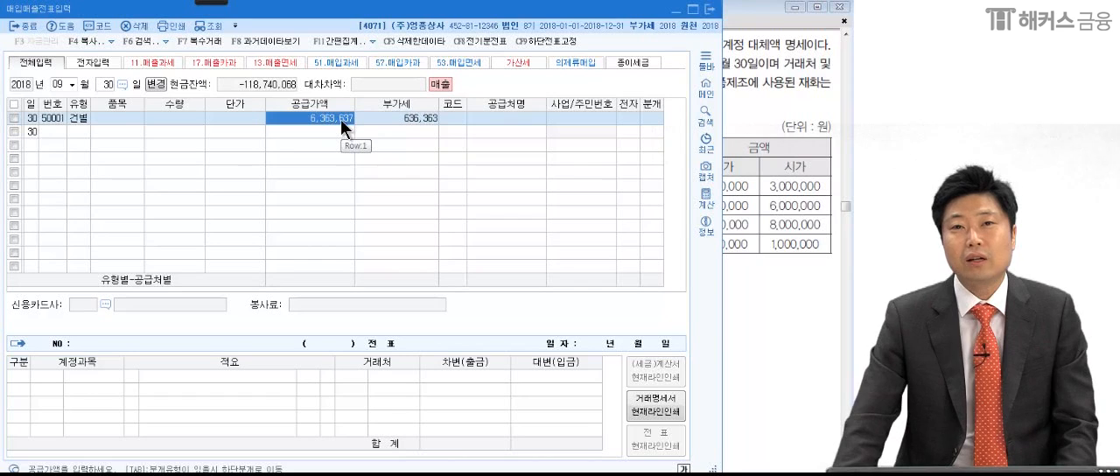
pyautogui.write('7000000')
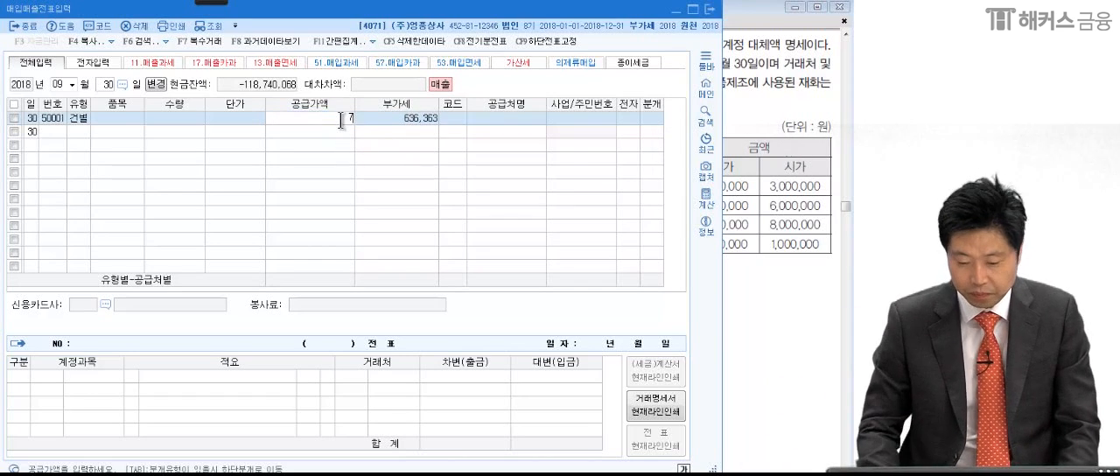
pyautogui.press('Return')
pyautogui.write('7,000,000')
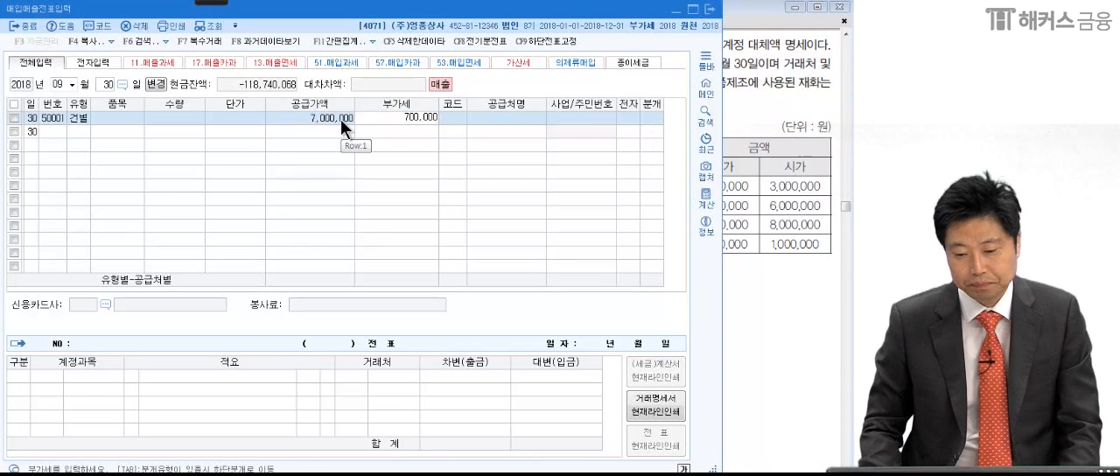
pyautogui.press('Return')
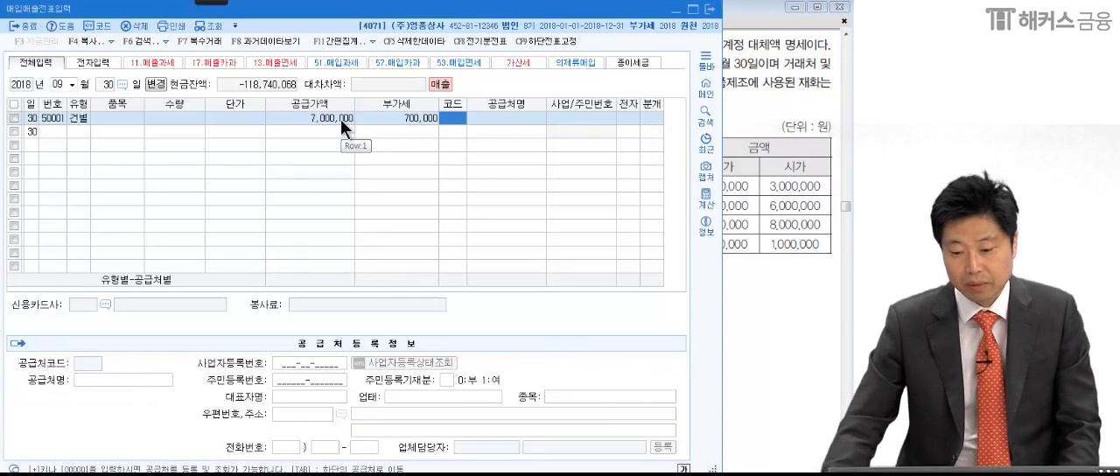
# - Check the entry conditions in question (2), then finish the 건별 row with 거래처 and 분개 left blank
pyautogui.click(792, 180)
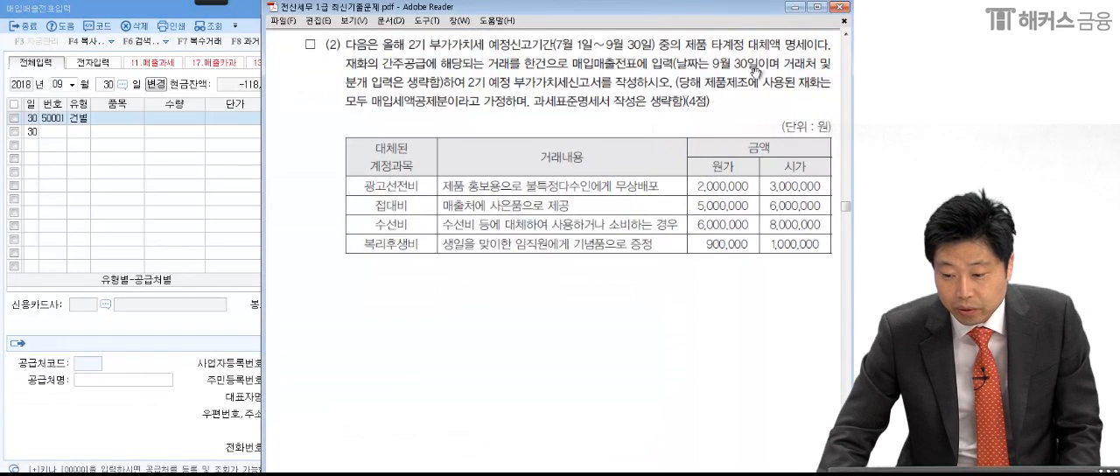
pyautogui.click(227, 182)
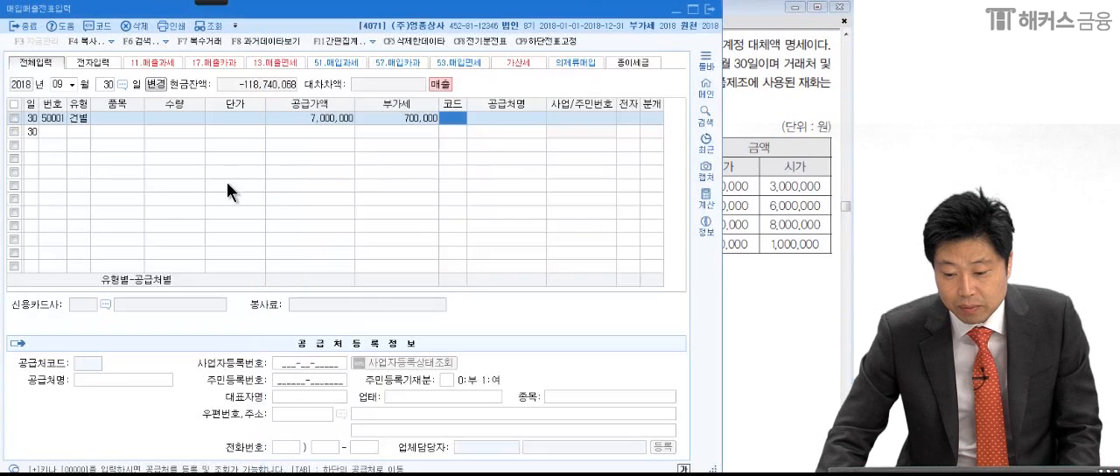
pyautogui.click(649, 118)
pyautogui.click(456, 123)
pyautogui.click(494, 118)
pyautogui.click(589, 116)
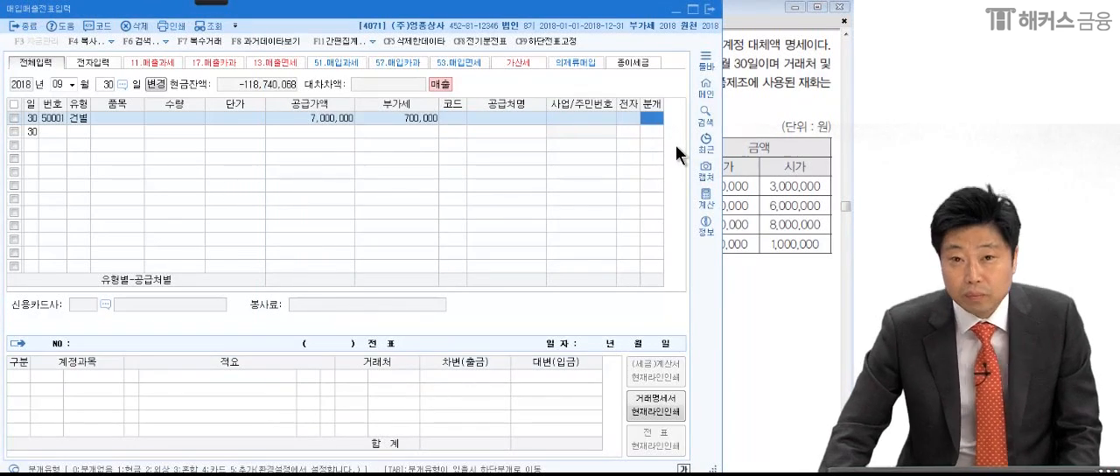
pyautogui.click(335, 131)
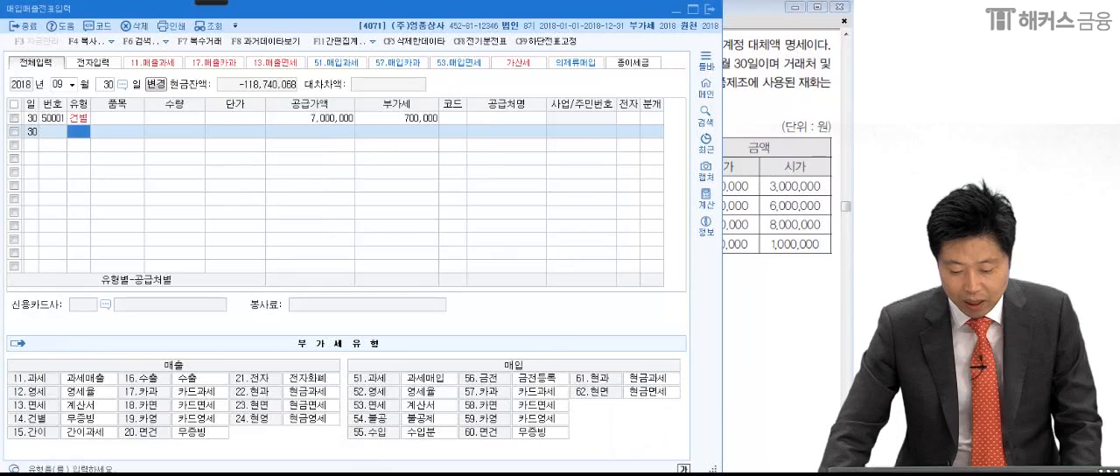
# - Open 부가가치세신고서 and load the return for 2018년 7월 1일 to 9월 30일
pyautogui.press('Escape')
pyautogui.click(68, 99)
pyautogui.write('7')
pyautogui.write('1')
pyautogui.press('Return')
pyautogui.write('9')
pyautogui.press('Return')
pyautogui.press('Return')
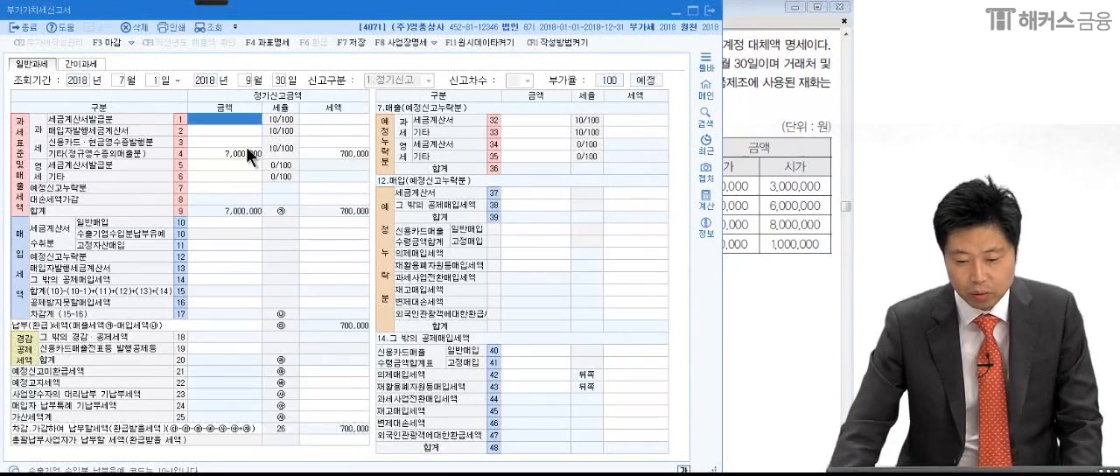
# - Circle the 기타(정규영수증외매출분) row with the pen, then leave the drawing mode
pyautogui.click(210, 3)
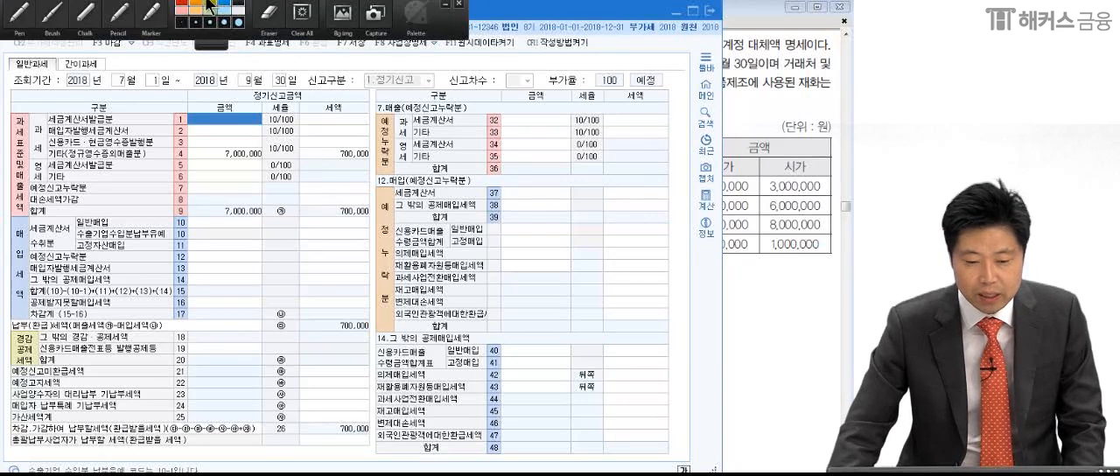
pyautogui.click(16, 20)
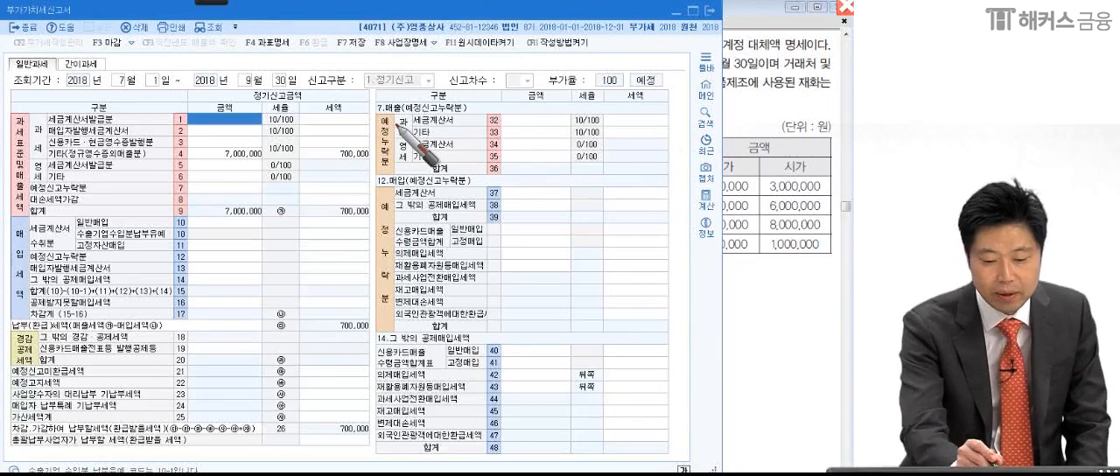
pyautogui.moveTo(35, 164)
pyautogui.mouseDown()
pyautogui.moveTo(198, 171)
pyautogui.moveTo(369, 161)
pyautogui.moveTo(75, 156)
pyautogui.moveTo(389, 153)
pyautogui.moveTo(363, 177)
pyautogui.mouseUp()
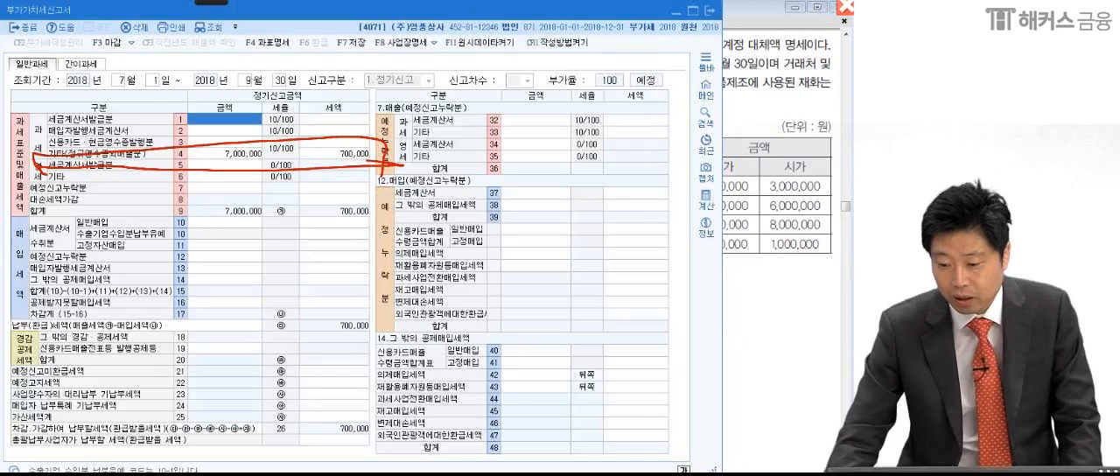
pyautogui.click(755, 332)
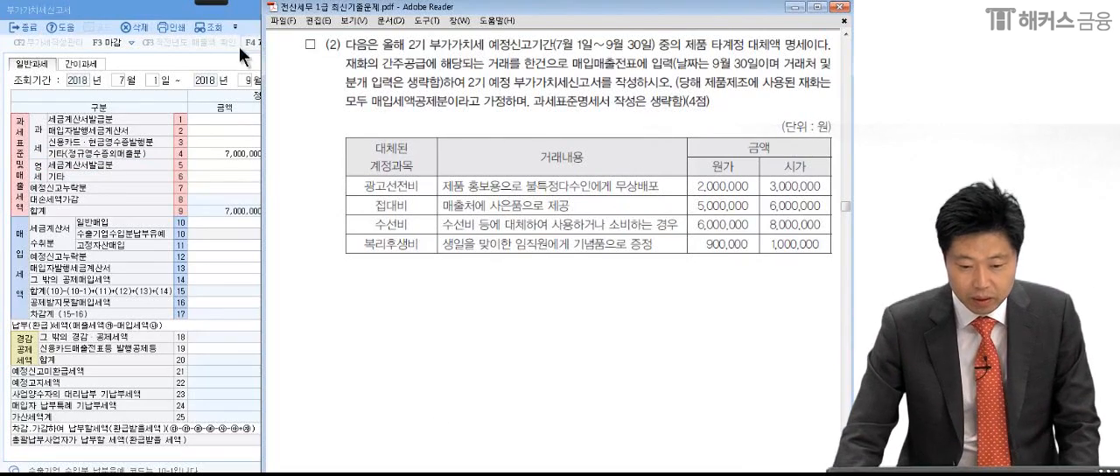
# - Save the 2기 예정 부가가치세신고서, then close it and the 매입매출전표입력 window
pyautogui.click(216, 56)
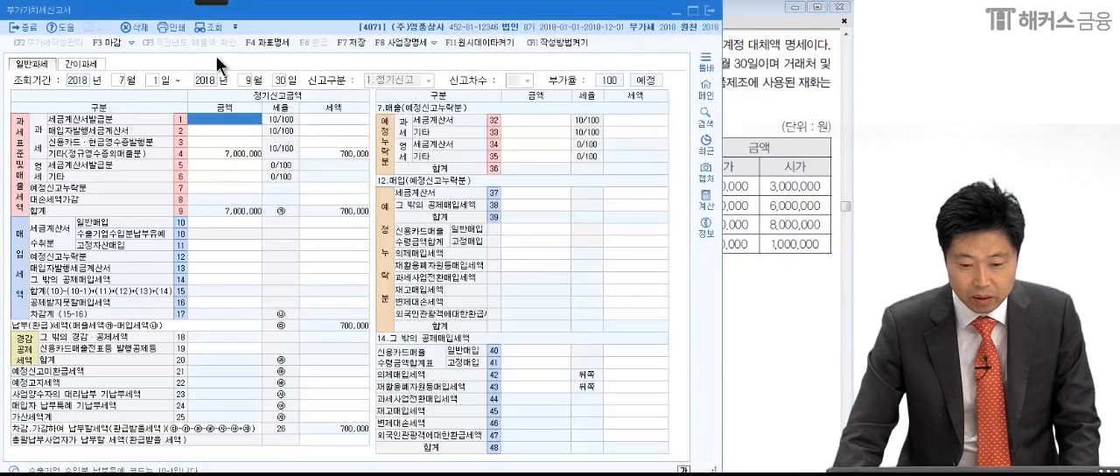
pyautogui.click(356, 44)
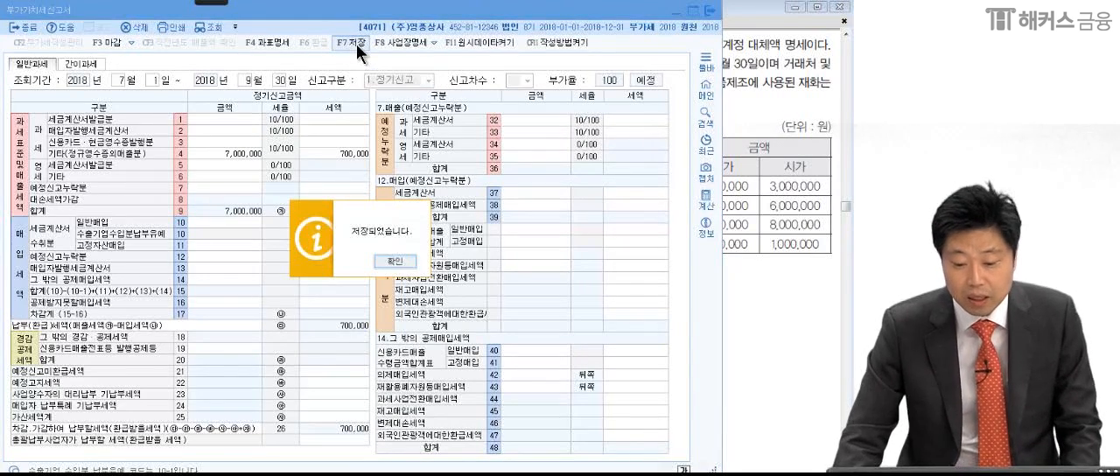
pyautogui.click(394, 262)
pyautogui.click(711, 11)
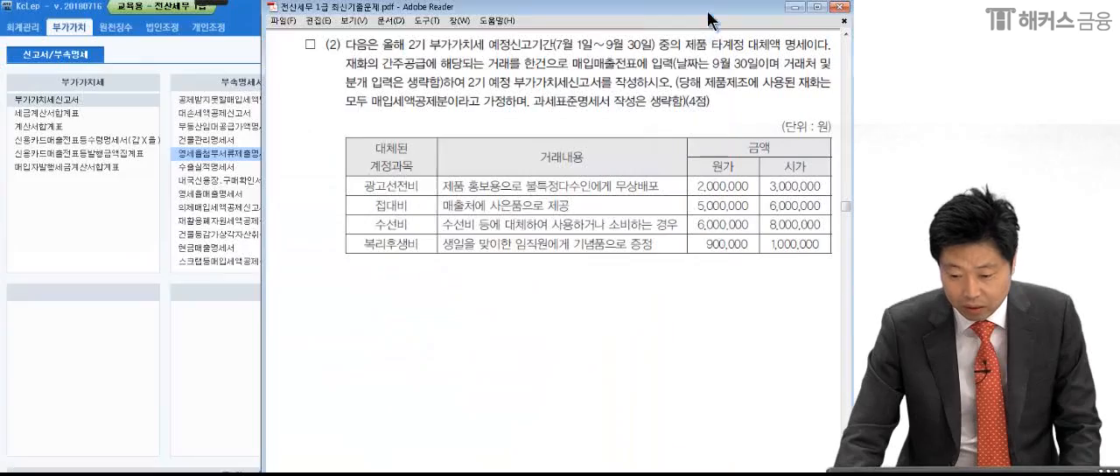
pyautogui.hotkey('alt', 'Tab')
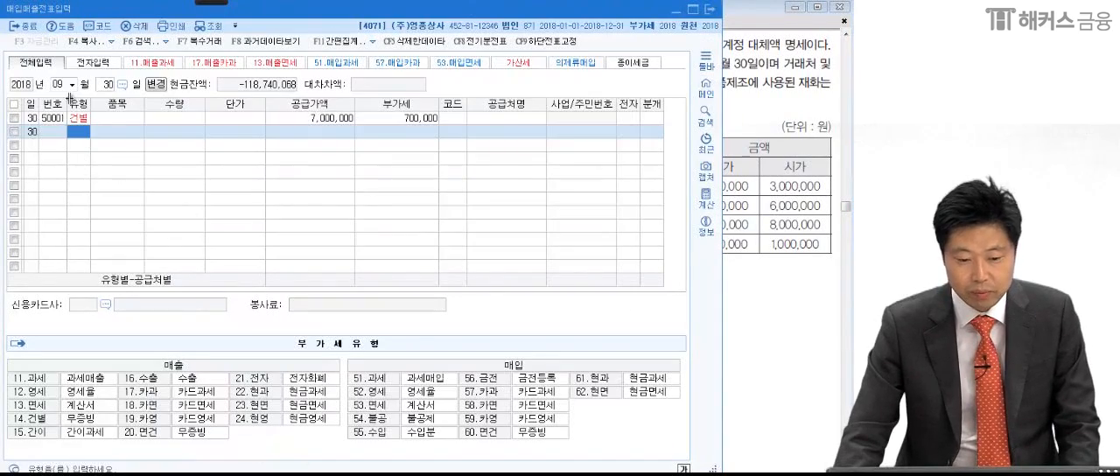
pyautogui.click(716, 10)
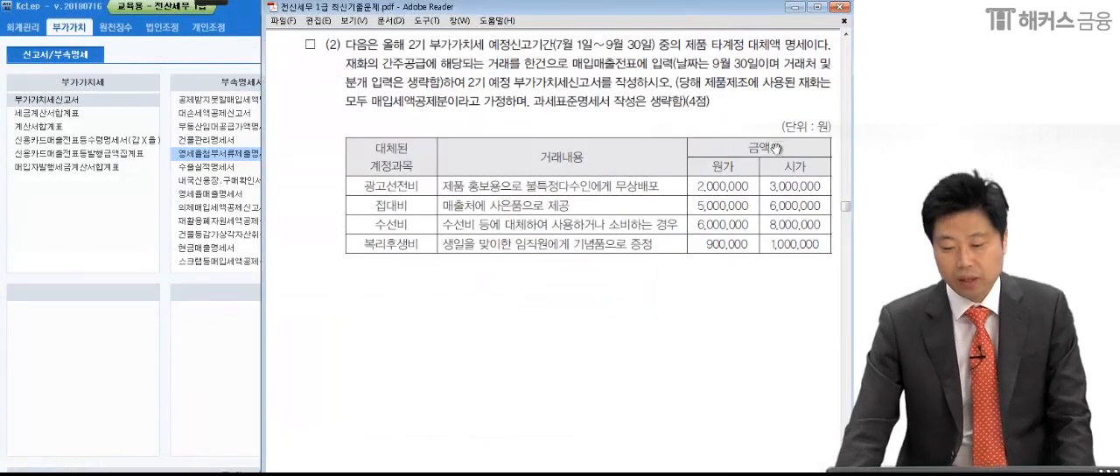
# - Go to 문제 3 in the exam PDF and put pen dots by 무상으로, 이에, 1%, 제품보증비 and 판관비 in item (1)
pyautogui.scroll(-5, 731, 319)
pyautogui.scroll(-5, 731, 319)
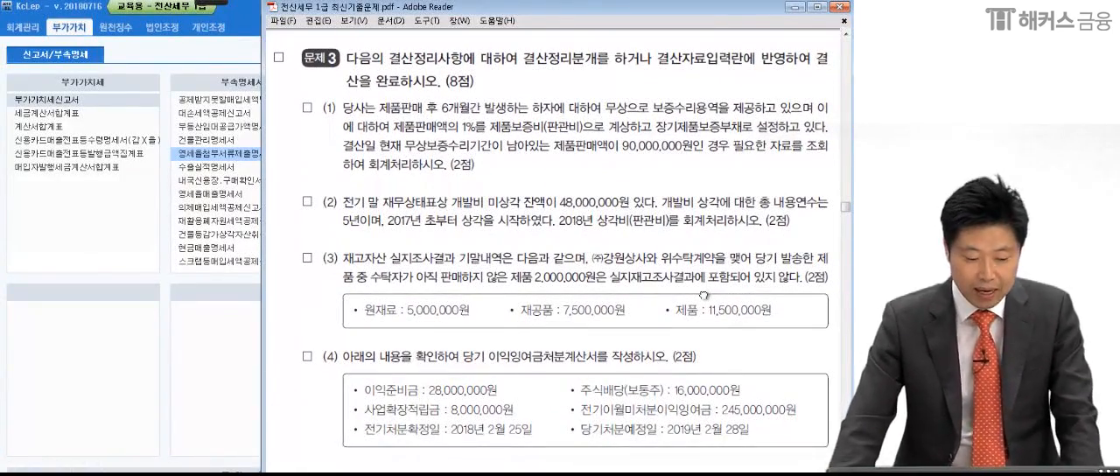
pyautogui.scroll(-2, 674, 361)
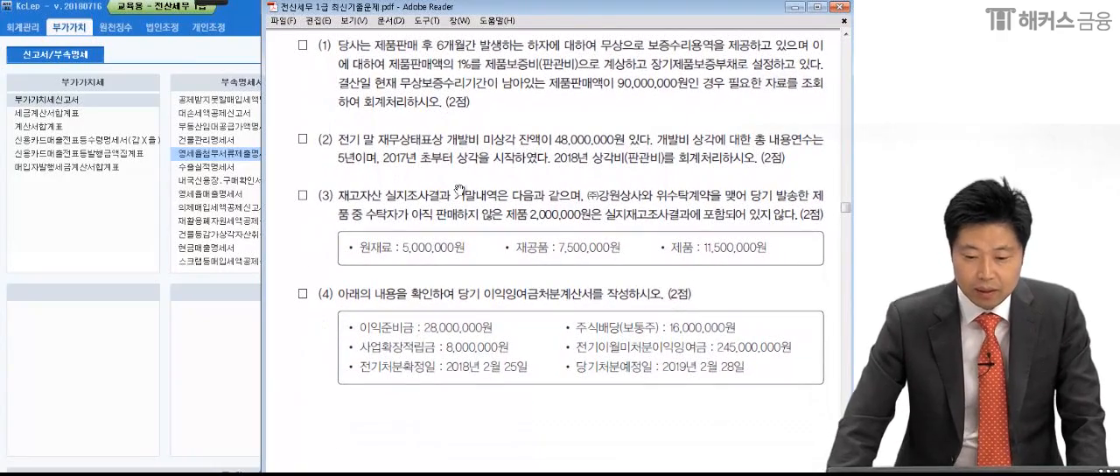
pyautogui.click(206, 3)
pyautogui.click(22, 28)
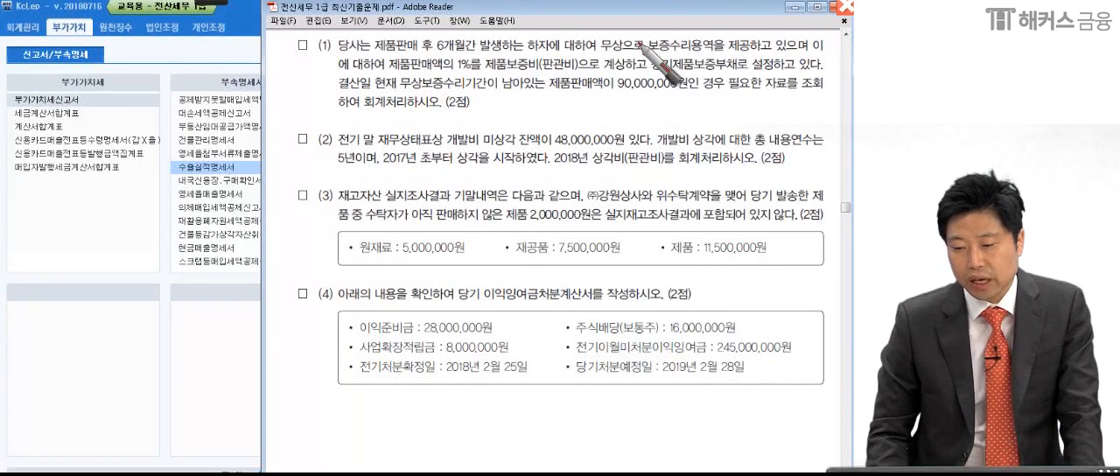
pyautogui.click(645, 53)
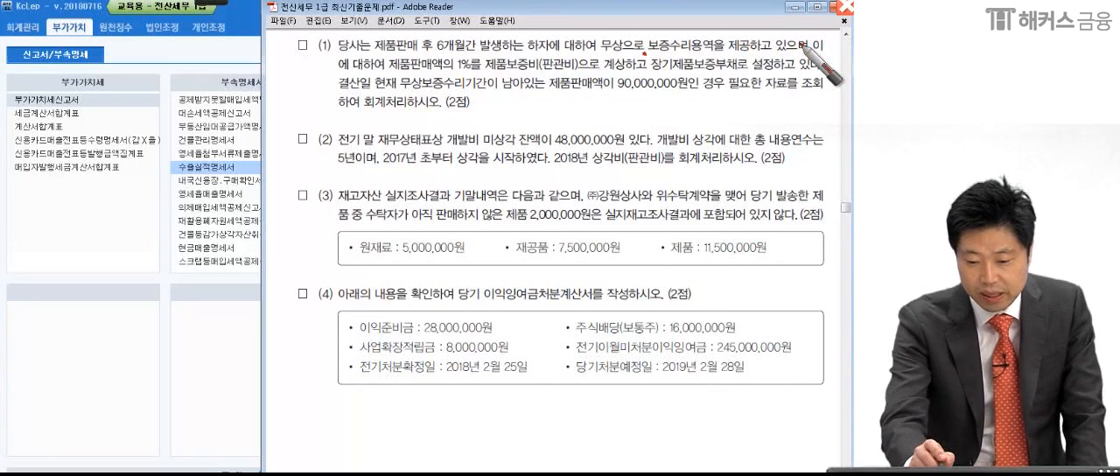
pyautogui.click(812, 56)
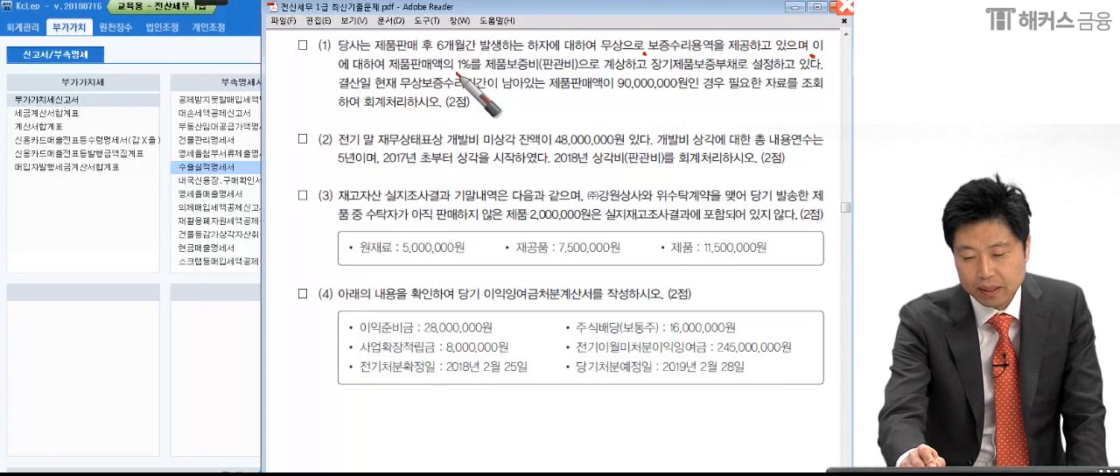
pyautogui.click(490, 72)
pyautogui.click(570, 62)
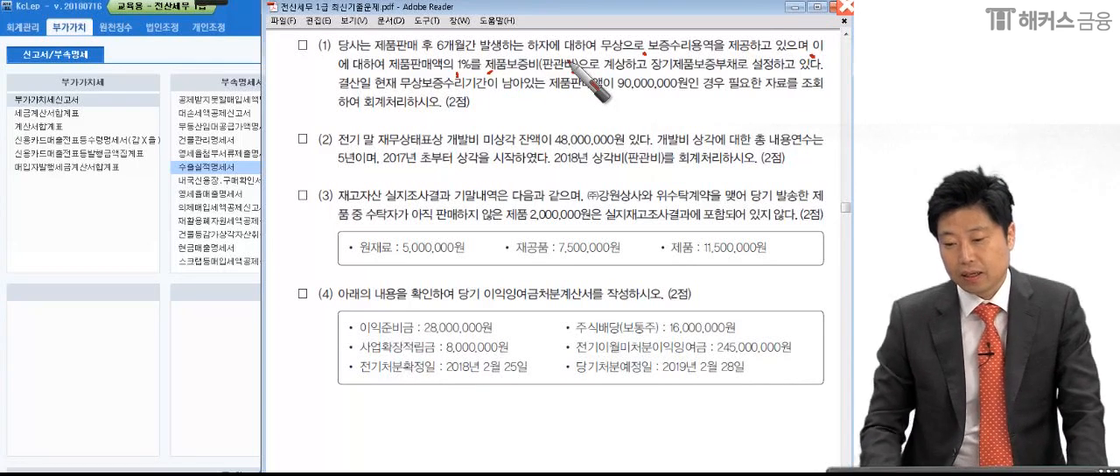
pyautogui.click(574, 72)
# - Circle 장기제품보증부채 in item (1) and handwrite 충당부채 and an underlined 제품보증충당부채 below the items
pyautogui.moveTo(657, 75)
pyautogui.mouseDown()
pyautogui.moveTo(715, 73)
pyautogui.moveTo(672, 74)
pyautogui.moveTo(693, 77)
pyautogui.mouseUp()
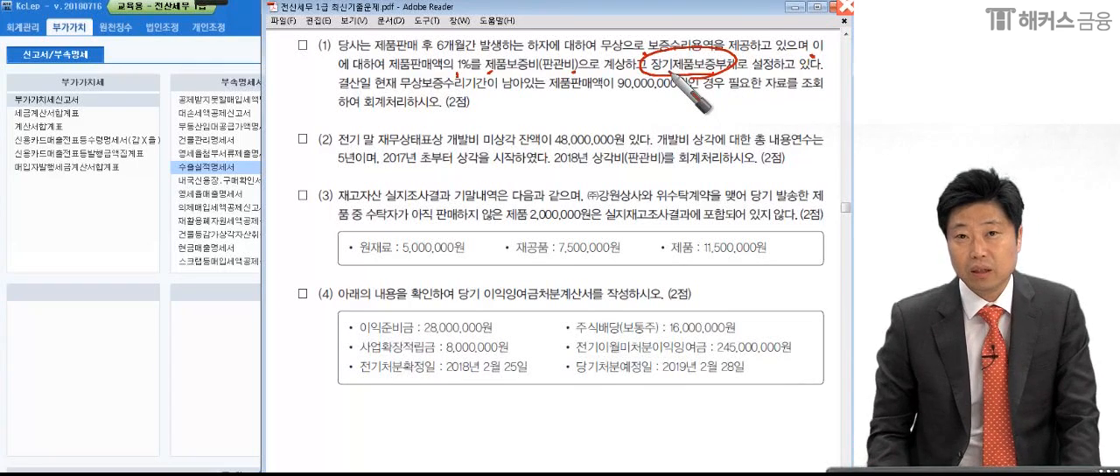
pyautogui.moveTo(88, 245)
pyautogui.mouseDown()
pyautogui.moveTo(109, 293)
pyautogui.moveTo(198, 240)
pyautogui.moveTo(197, 256)
pyautogui.moveTo(247, 259)
pyautogui.mouseUp()
pyautogui.moveTo(252, 243); pyautogui.dragTo(265, 274)
pyautogui.moveTo(142, 344)
pyautogui.mouseDown()
pyautogui.moveTo(163, 374)
pyautogui.moveTo(182, 332)
pyautogui.moveTo(212, 319)
pyautogui.moveTo(220, 374)
pyautogui.mouseUp()
pyautogui.moveTo(263, 310)
pyautogui.mouseDown()
pyautogui.moveTo(286, 357)
pyautogui.moveTo(334, 298)
pyautogui.moveTo(350, 316)
pyautogui.moveTo(383, 296)
pyautogui.moveTo(464, 325)
pyautogui.moveTo(479, 289)
pyautogui.moveTo(490, 345)
pyautogui.moveTo(495, 308)
pyautogui.moveTo(530, 308)
pyautogui.mouseUp()
pyautogui.moveTo(171, 417); pyautogui.dragTo(568, 354)
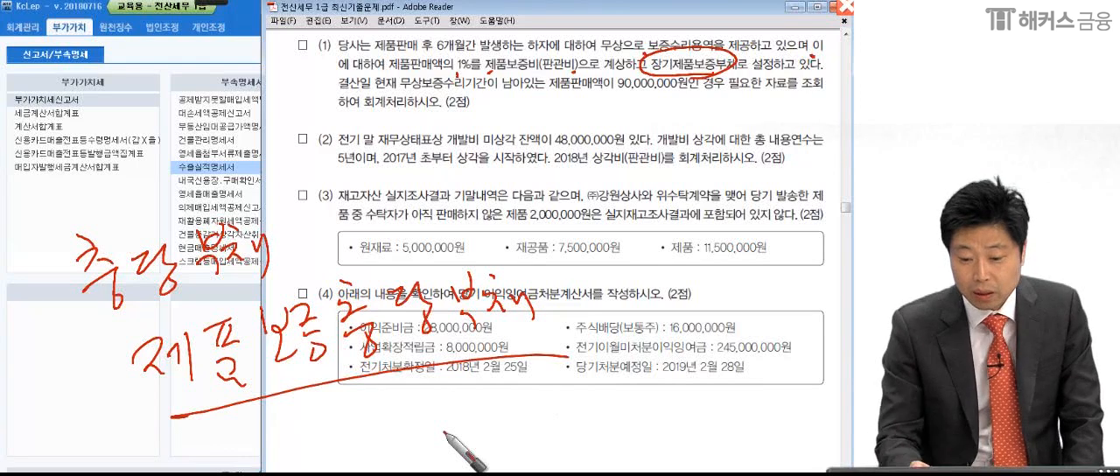
# - Underline 6개월간 twice in item (1) and circle it
pyautogui.moveTo(437, 54); pyautogui.dragTo(475, 52)
pyautogui.moveTo(438, 61); pyautogui.dragTo(470, 58)
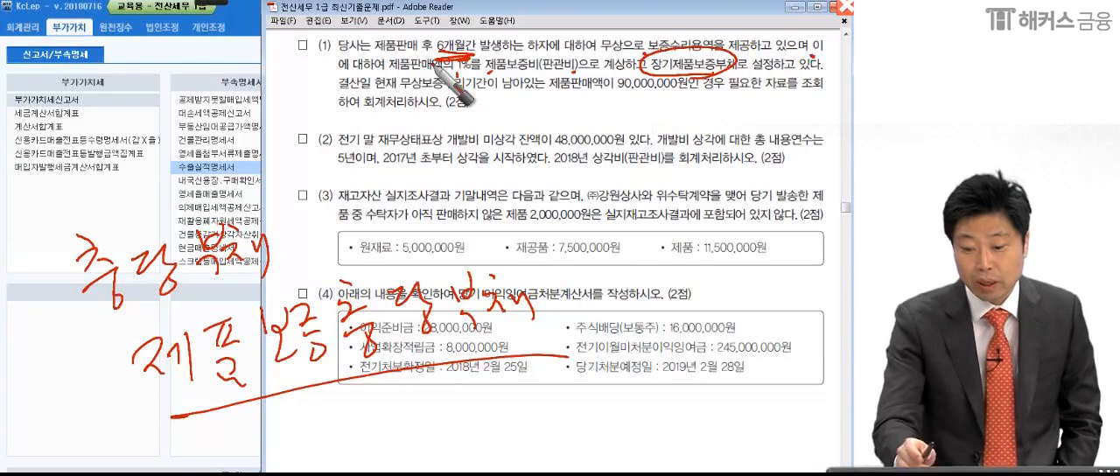
pyautogui.moveTo(435, 67); pyautogui.dragTo(472, 52)
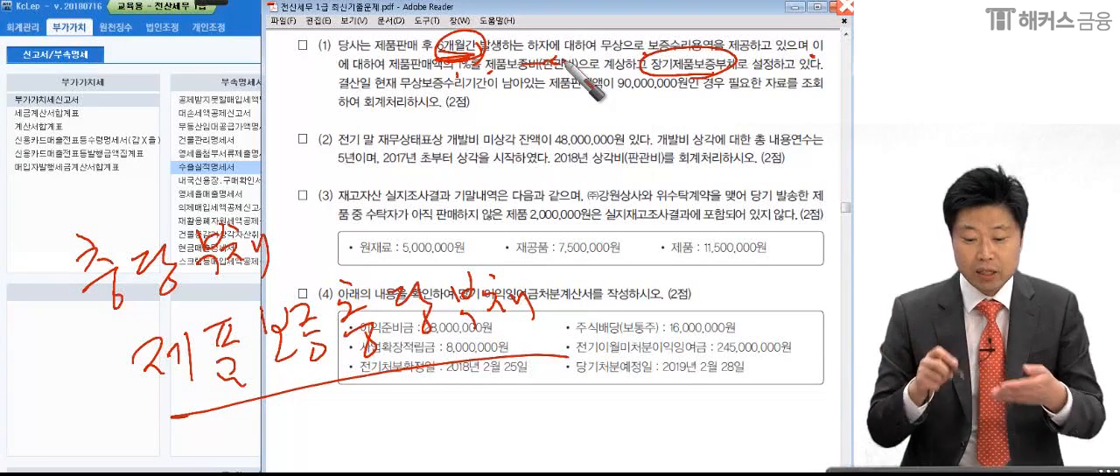
# - Add another underline and a box to the handwritten 제품보증충당부채, and two short ticks beside 충당부채
pyautogui.moveTo(137, 411); pyautogui.dragTo(623, 320)
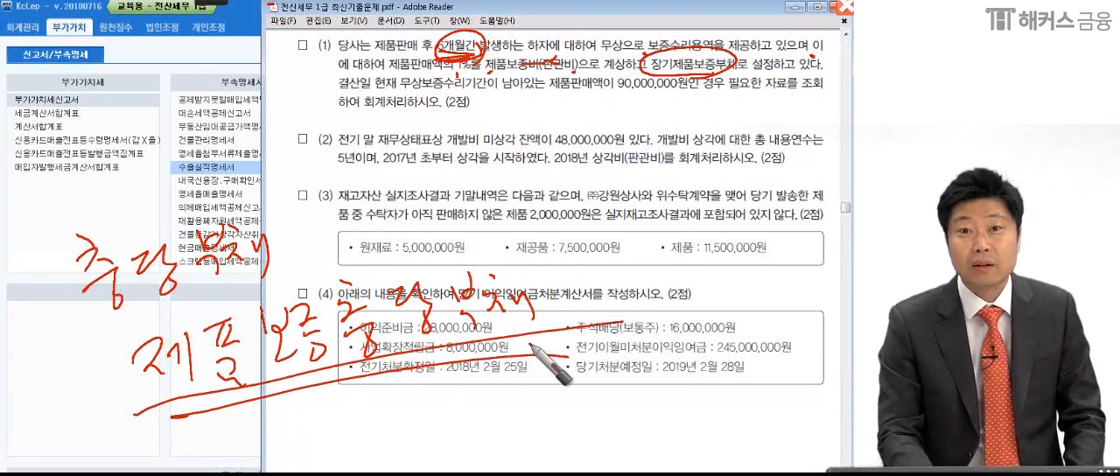
pyautogui.moveTo(302, 238); pyautogui.dragTo(296, 245)
pyautogui.moveTo(308, 237); pyautogui.dragTo(301, 246)
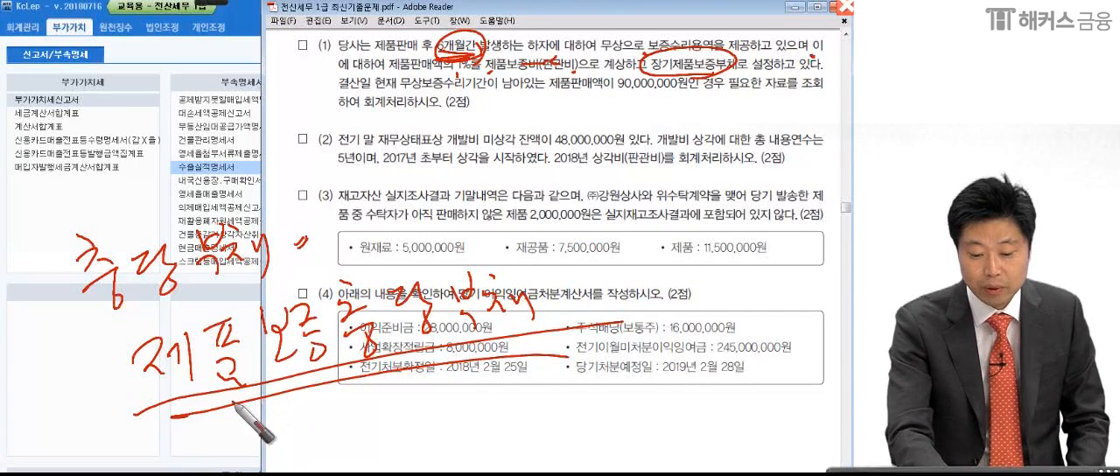
pyautogui.moveTo(191, 419)
pyautogui.mouseDown()
pyautogui.moveTo(133, 343)
pyautogui.moveTo(577, 258)
pyautogui.moveTo(553, 355)
pyautogui.mouseUp()
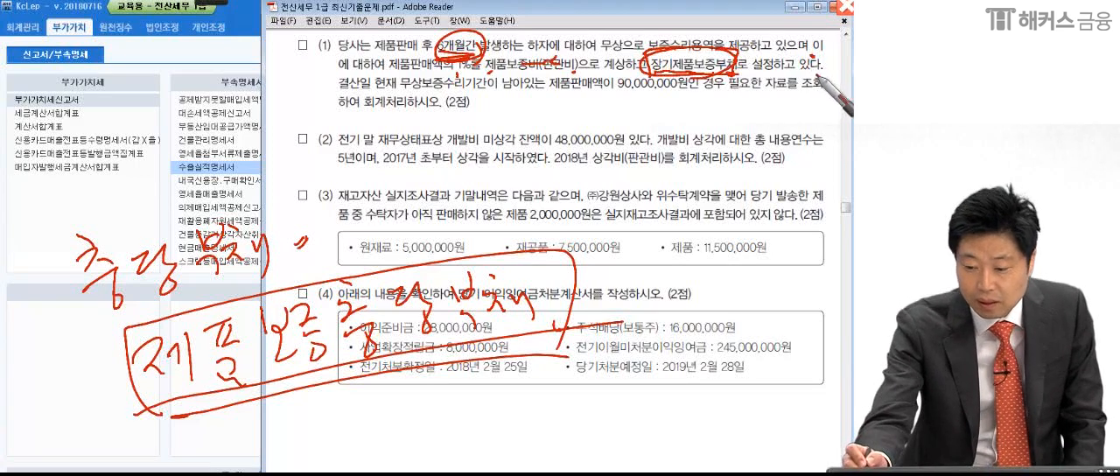
# - Underline 결산일, 무상보증수리기간이 남아있는, 90,000,000원 and 회계처리하시오 in item (1), and mark 필요한
pyautogui.moveTo(403, 88); pyautogui.dragTo(542, 91)
pyautogui.moveTo(625, 92); pyautogui.dragTo(696, 91)
pyautogui.click(762, 92)
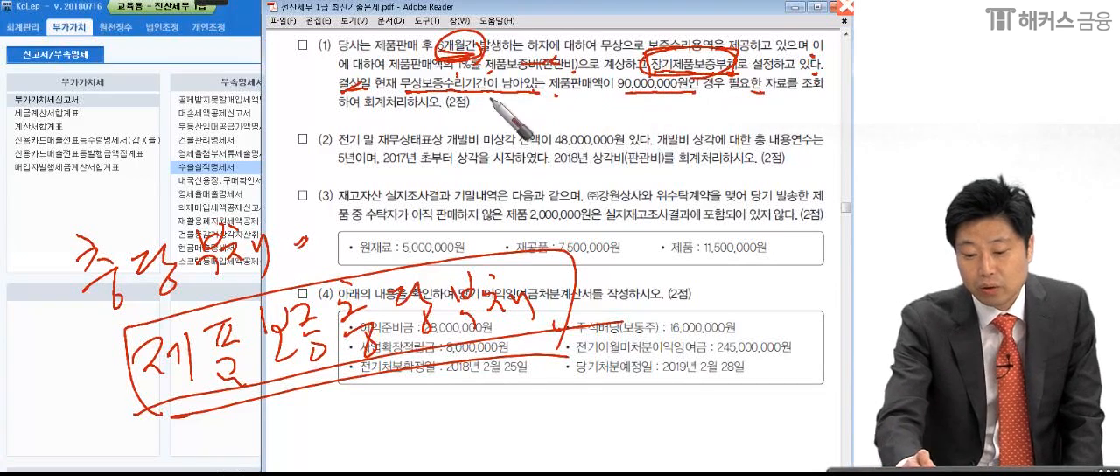
pyautogui.moveTo(346, 112); pyautogui.dragTo(412, 112)
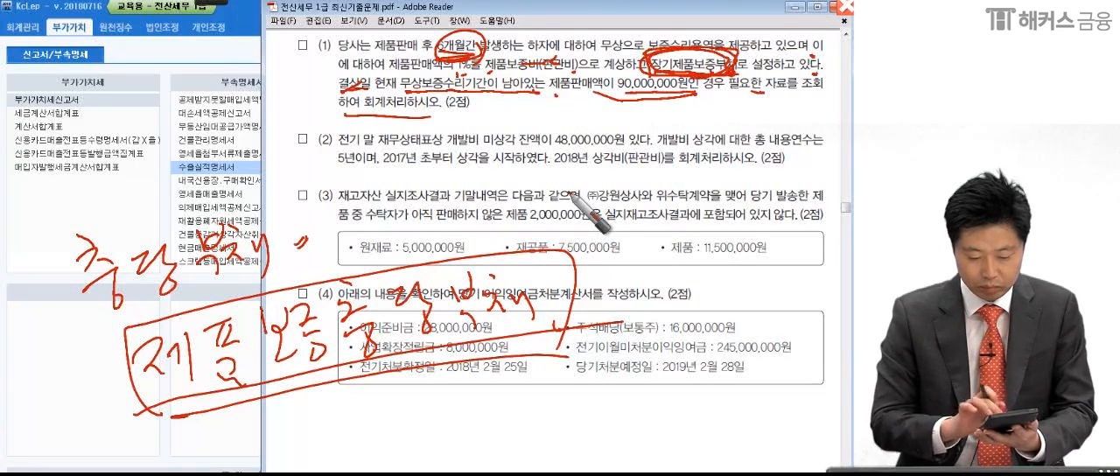
# - Handwrite and circle 900,000 over item (2), link an empty oval to it with an arrow, draw a line below, and circle 제품보증비(판관비) in item (1)
pyautogui.moveTo(676, 149)
pyautogui.mouseDown()
pyautogui.moveTo(726, 175)
pyautogui.moveTo(778, 163)
pyautogui.moveTo(774, 203)
pyautogui.moveTo(804, 220)
pyautogui.mouseUp()
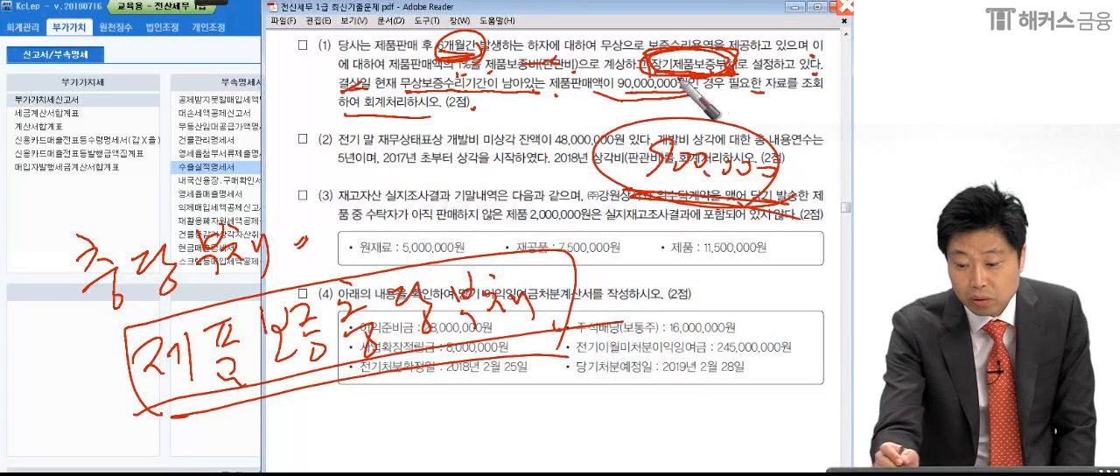
pyautogui.moveTo(447, 172); pyautogui.dragTo(431, 171)
pyautogui.moveTo(732, 202); pyautogui.dragTo(777, 184)
pyautogui.moveTo(463, 163)
pyautogui.mouseDown()
pyautogui.moveTo(540, 171)
pyautogui.moveTo(527, 183)
pyautogui.mouseUp()
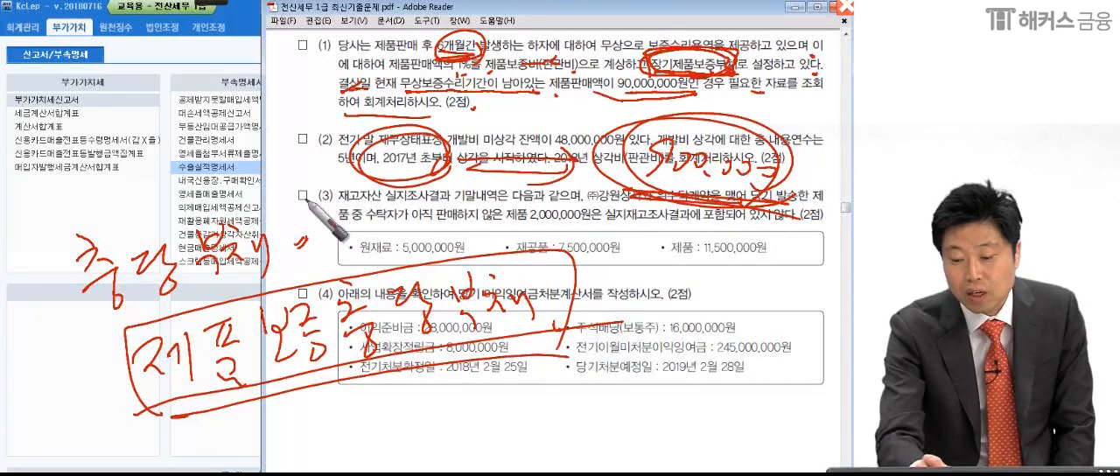
pyautogui.moveTo(297, 200); pyautogui.dragTo(815, 231)
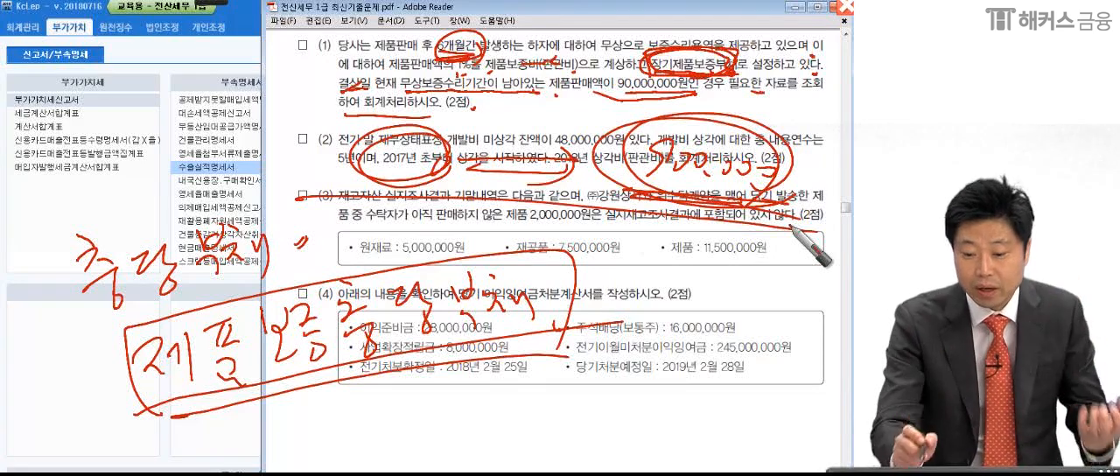
pyautogui.moveTo(487, 79)
pyautogui.mouseDown()
pyautogui.moveTo(572, 77)
pyautogui.moveTo(489, 86)
pyautogui.mouseUp()
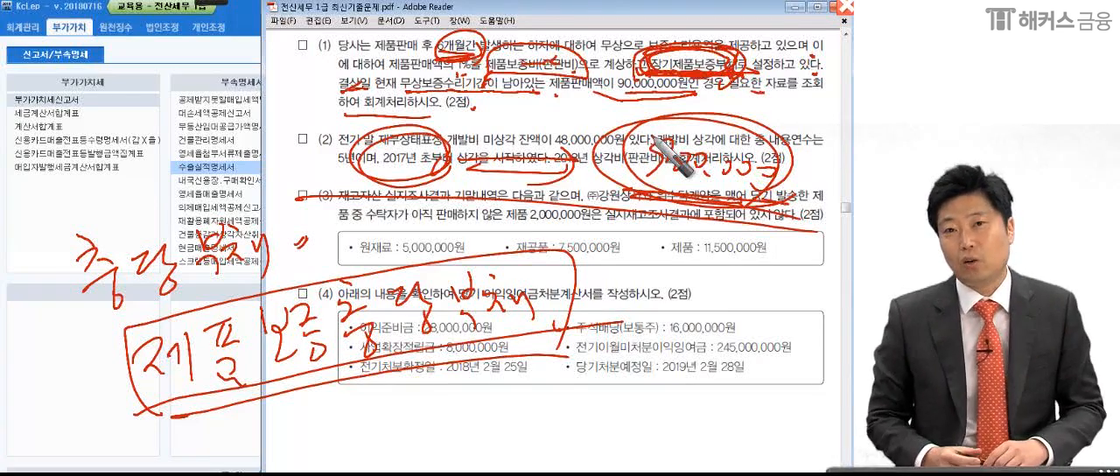
# - Stop annotating, switch to KcLep and display the 합계잔액시산표 as of December 31, 2018
pyautogui.press('Escape')
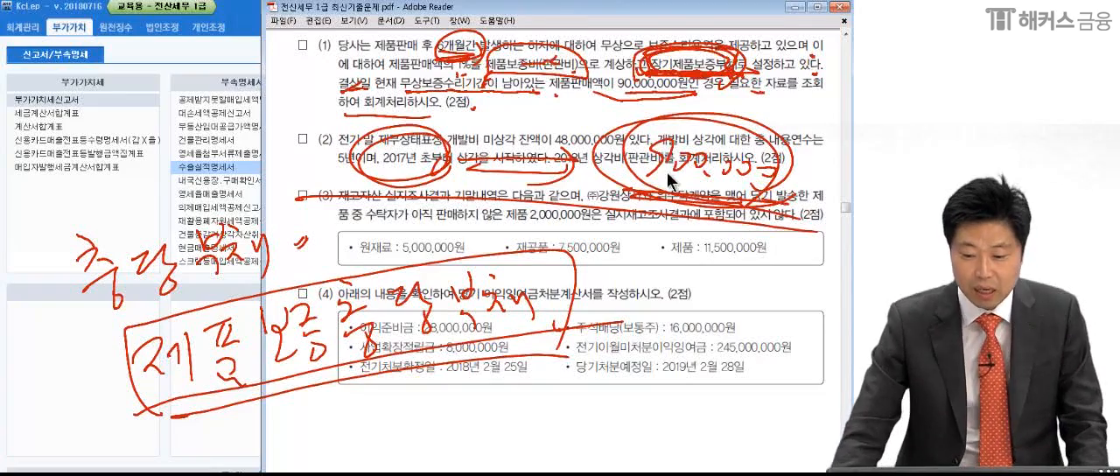
pyautogui.click(129, 237)
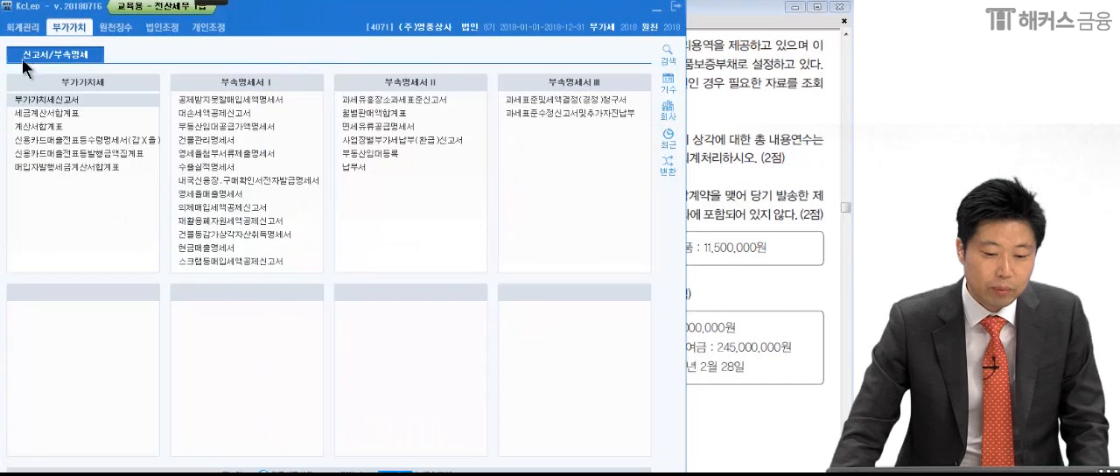
pyautogui.click(23, 27)
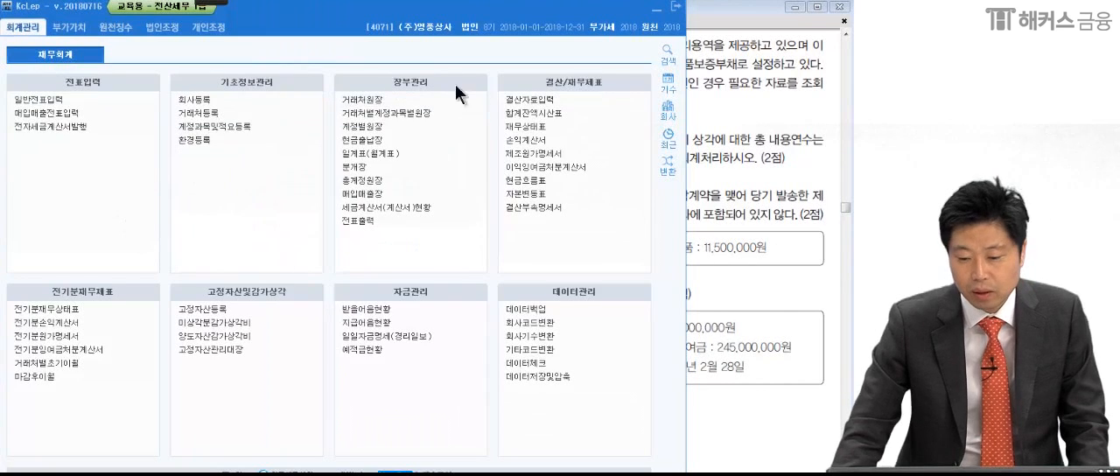
pyautogui.click(596, 167)
pyautogui.moveTo(448, 124); pyautogui.dragTo(600, 19)
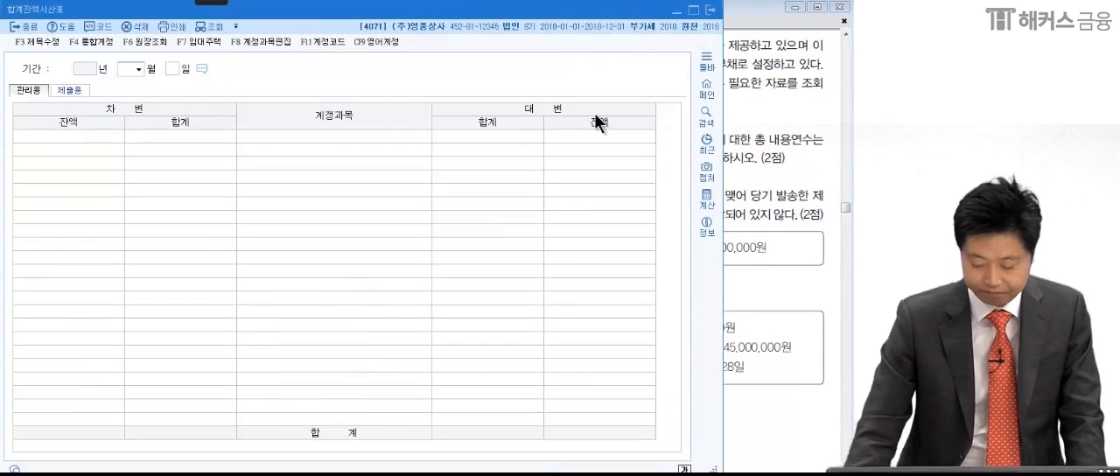
pyautogui.write('12')
pyautogui.press('Return')
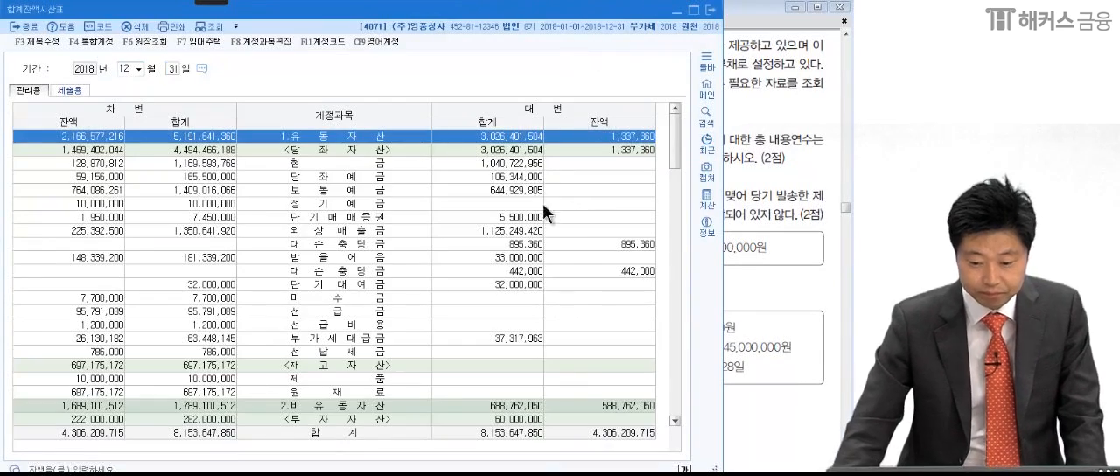
# - Find 장기제품보증부채 in the trial balance, inspect its ledger and the 03-28 voucher, and close the ledger
pyautogui.scroll(-7, 389, 367)
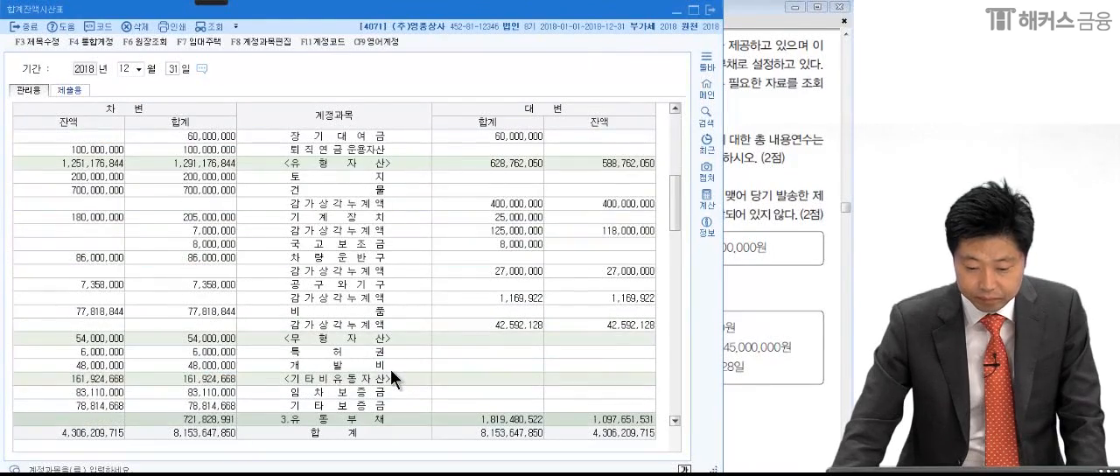
pyautogui.scroll(-7, 390, 370)
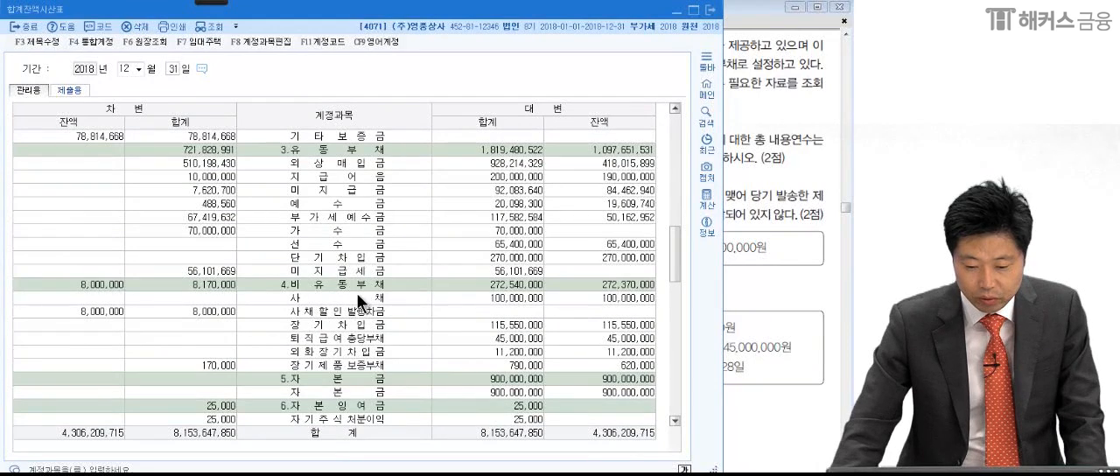
pyautogui.click(358, 296)
pyautogui.click(373, 365)
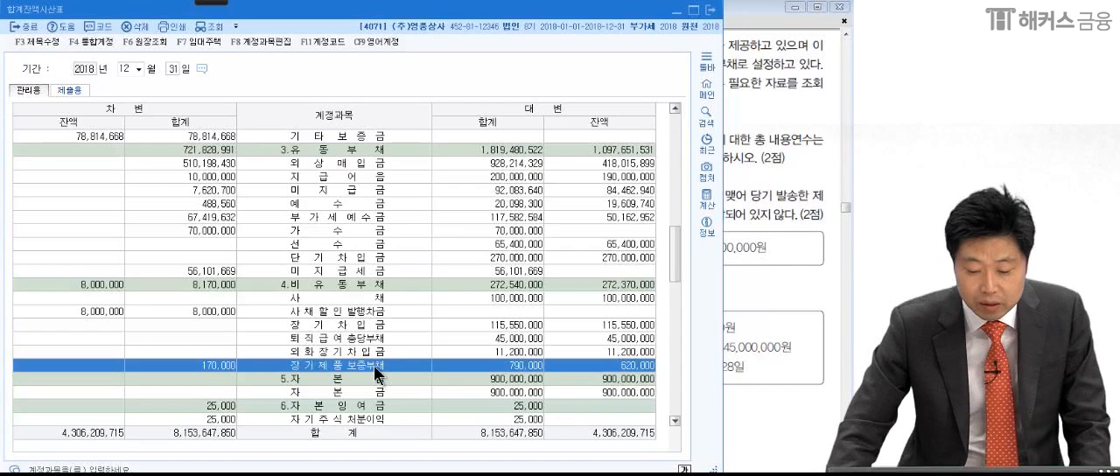
pyautogui.doubleClick(374, 368)
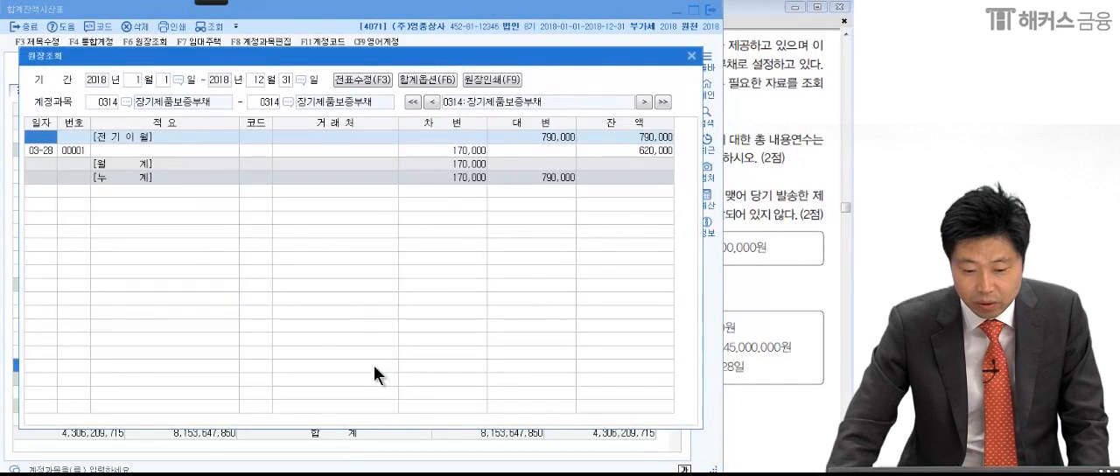
pyautogui.click(72, 149)
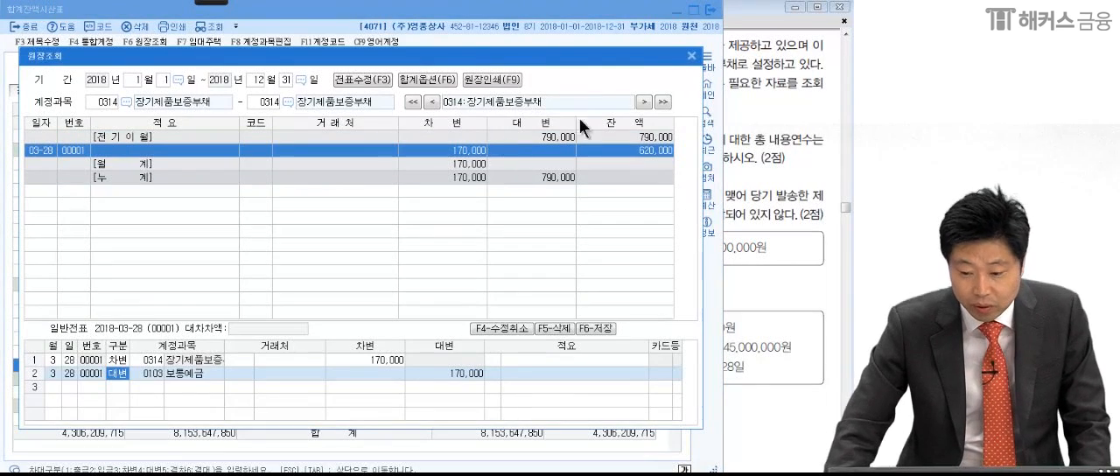
pyautogui.click(693, 58)
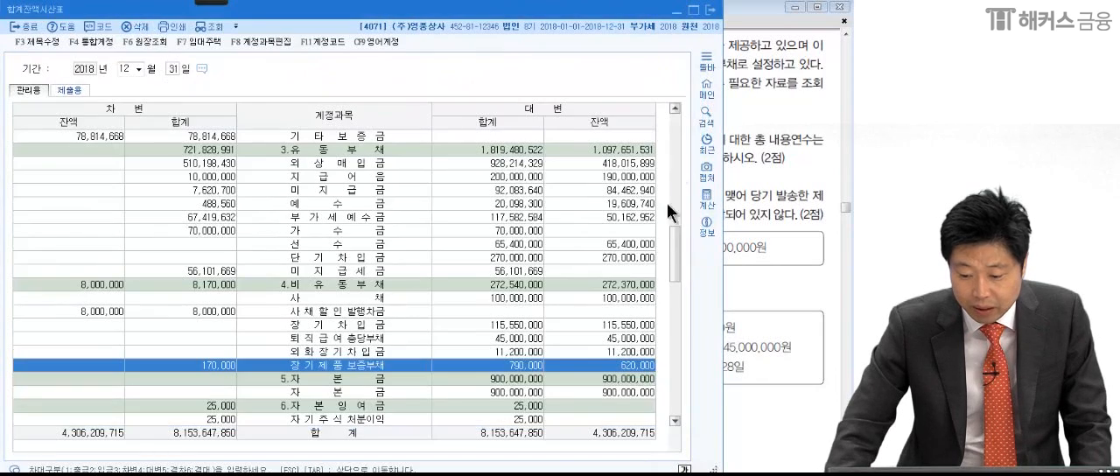
# - With the pen, circle the 620,000 balance of 장기제품보증부채, handwrite 900,000 above the table and draw an arrow from the balance to it
pyautogui.click(81, 14)
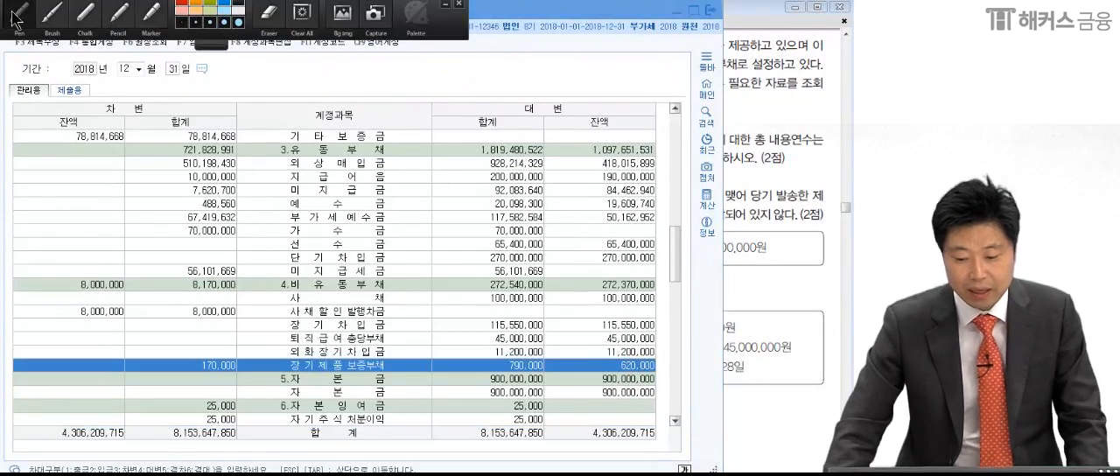
pyautogui.moveTo(644, 364)
pyautogui.mouseDown()
pyautogui.moveTo(681, 375)
pyautogui.moveTo(644, 377)
pyautogui.mouseUp()
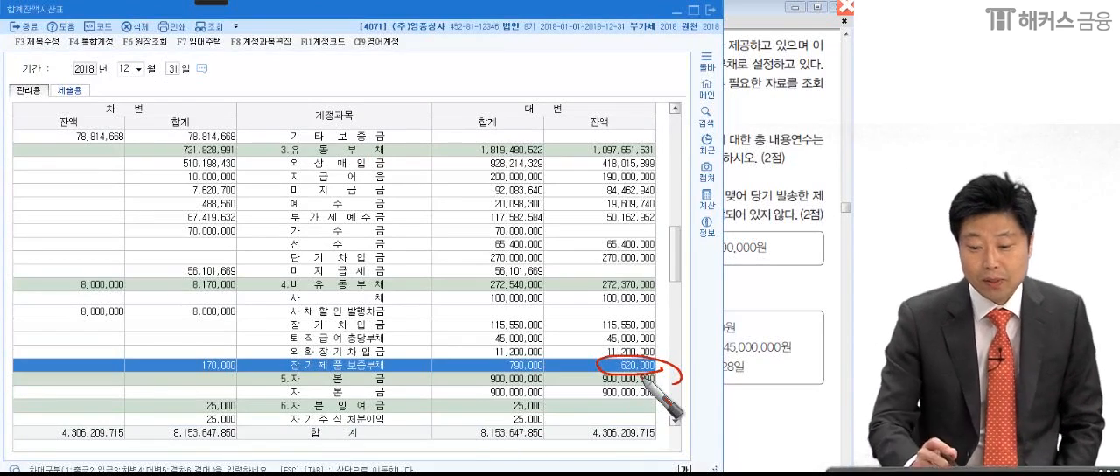
pyautogui.moveTo(444, 61)
pyautogui.mouseDown()
pyautogui.moveTo(429, 89)
pyautogui.moveTo(454, 67)
pyautogui.moveTo(479, 84)
pyautogui.mouseUp()
pyautogui.moveTo(497, 77); pyautogui.dragTo(541, 71)
pyautogui.moveTo(560, 73); pyautogui.dragTo(578, 72)
pyautogui.moveTo(652, 348); pyautogui.dragTo(483, 138)
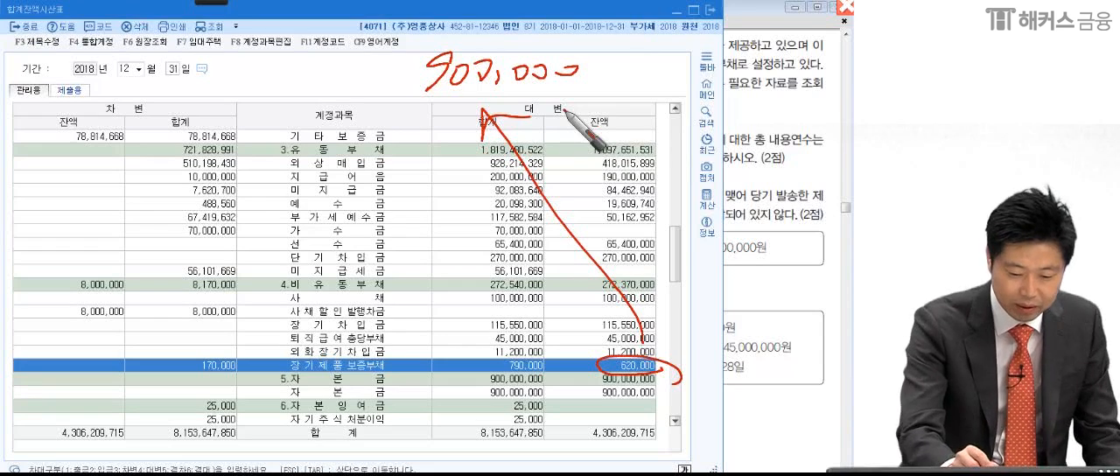
# - Handwrite 280,000 over the debit columns, circle it, and stop annotating
pyautogui.moveTo(103, 198); pyautogui.dragTo(138, 216)
pyautogui.moveTo(161, 171); pyautogui.dragTo(154, 210)
pyautogui.moveTo(175, 186)
pyautogui.mouseDown()
pyautogui.moveTo(229, 203)
pyautogui.moveTo(294, 187)
pyautogui.moveTo(114, 175)
pyautogui.moveTo(262, 122)
pyautogui.mouseUp()
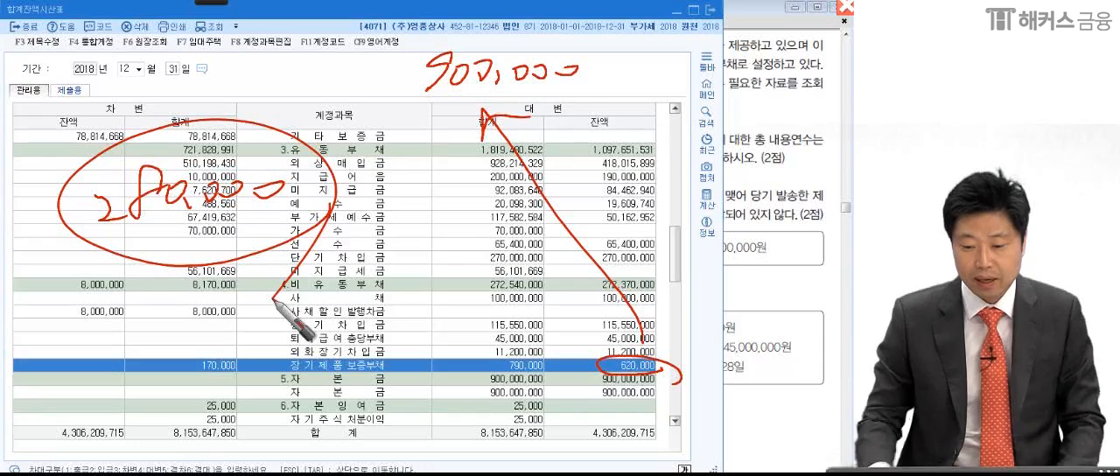
pyautogui.click(733, 249)
# - Open 일반전표입력 and set the voucher date to December 31, 2018
pyautogui.click(24, 27)
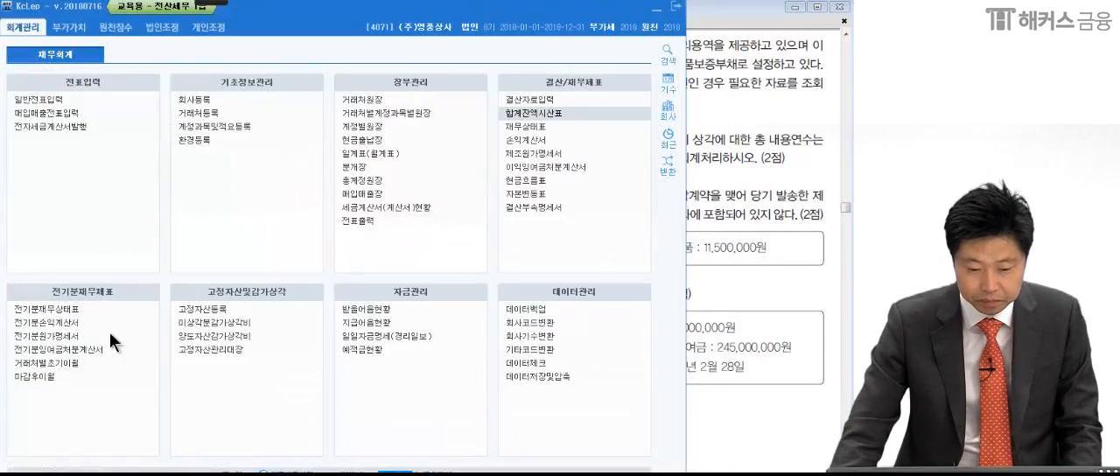
pyautogui.click(60, 103)
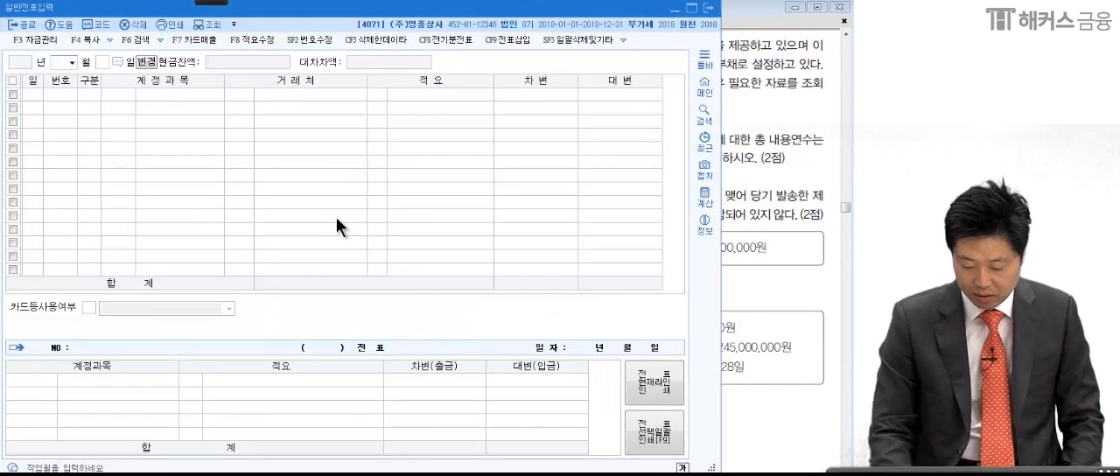
pyautogui.write('12')
pyautogui.press('Return')
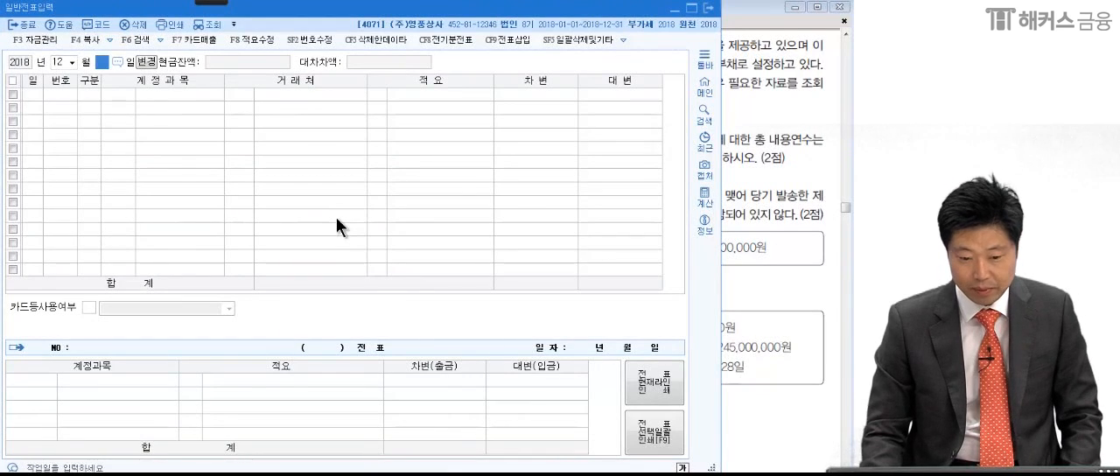
pyautogui.write('31')
pyautogui.press('Return')
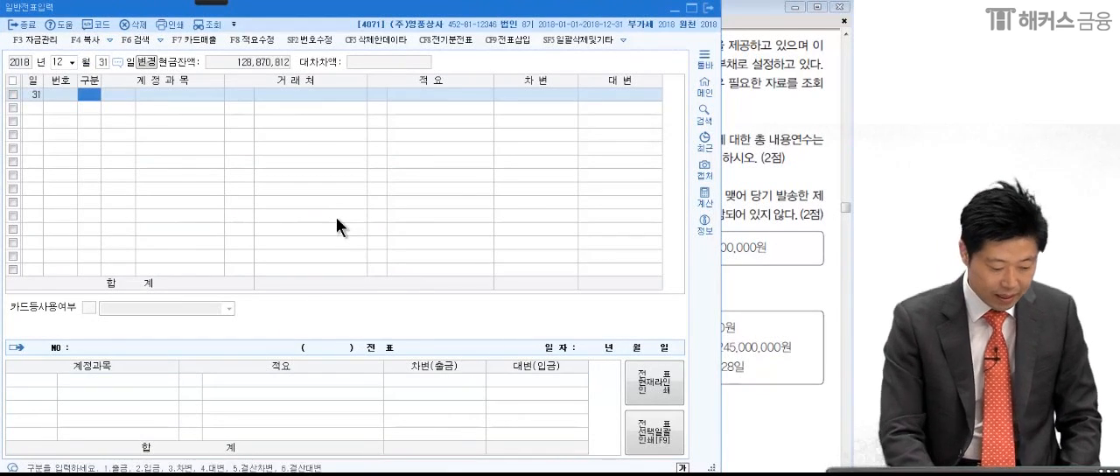
# - Start a debit line with the account 0851 제품보증비 (판매관리비), checking the account name in item (1) of the exam PDF
pyautogui.write('3')
pyautogui.press('Return')
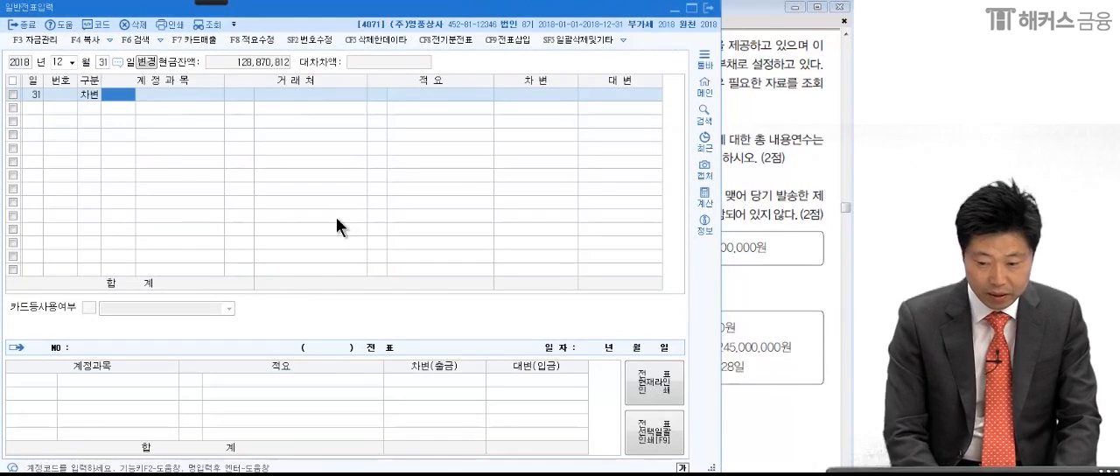
pyautogui.hotkey('alt', 'Tab')
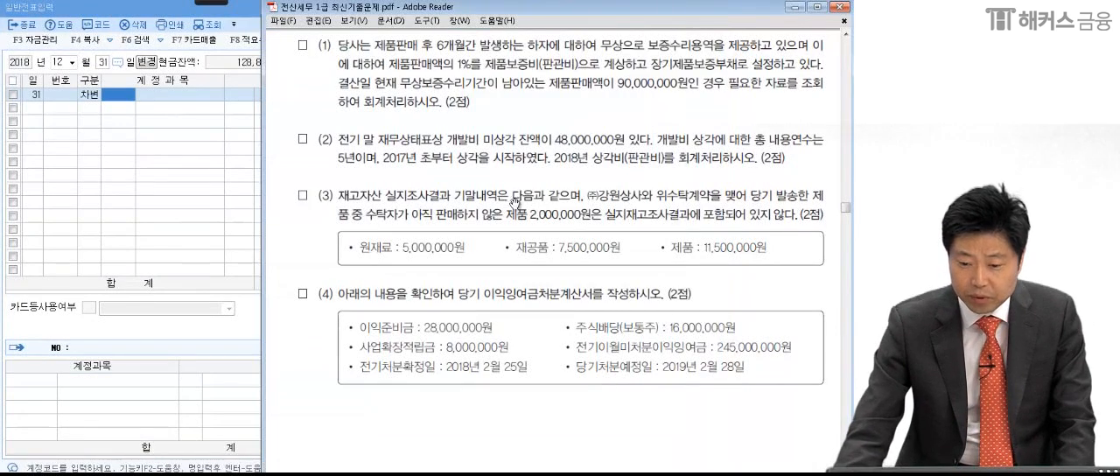
pyautogui.hotkey('alt', 'Tab')
pyautogui.write('제')
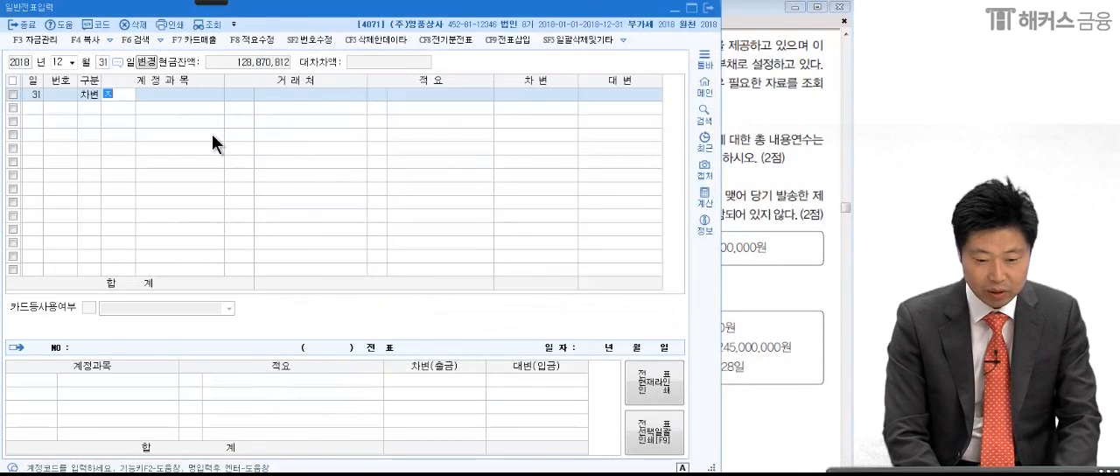
pyautogui.write('품보')
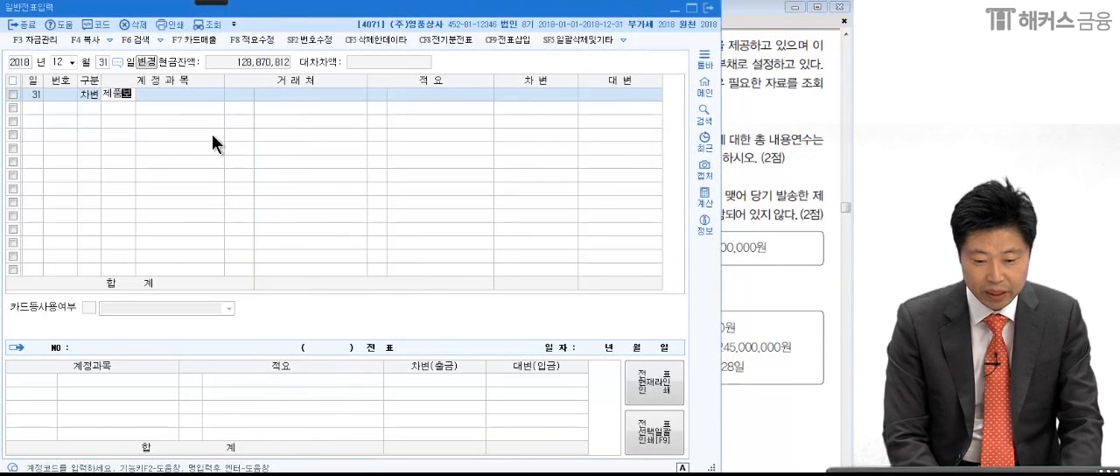
pyautogui.press('Return')
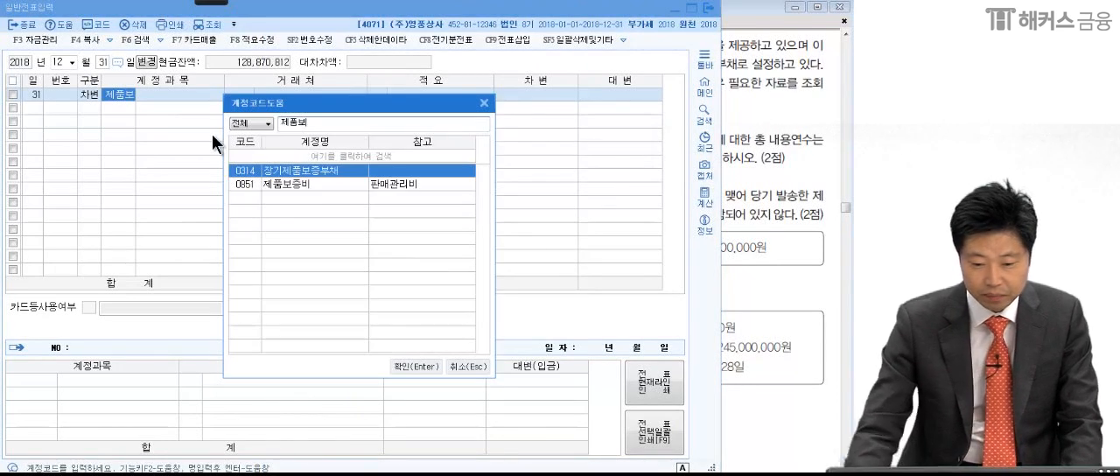
pyautogui.click(309, 180)
pyautogui.press('Return')
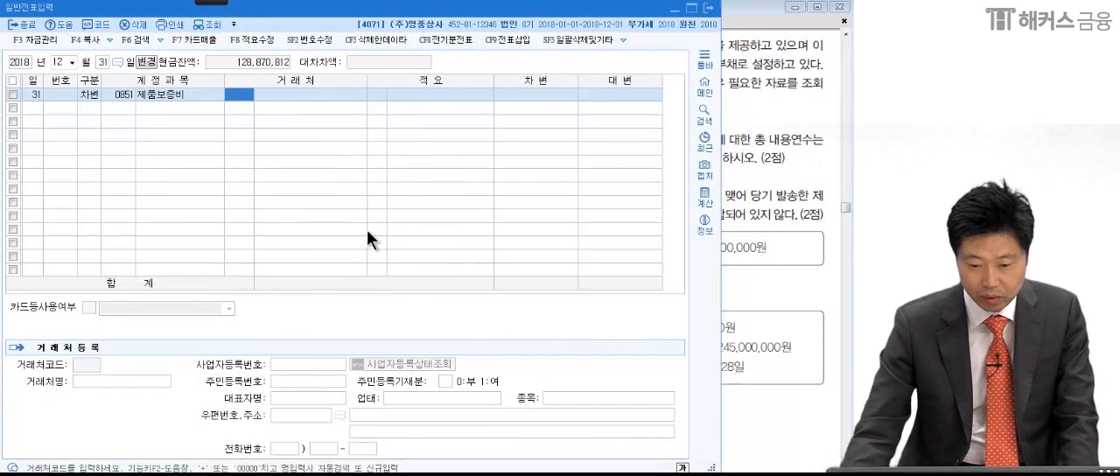
# - Enter 280,000 as the debit amount of the 제품보증비 line
pyautogui.click(544, 96)
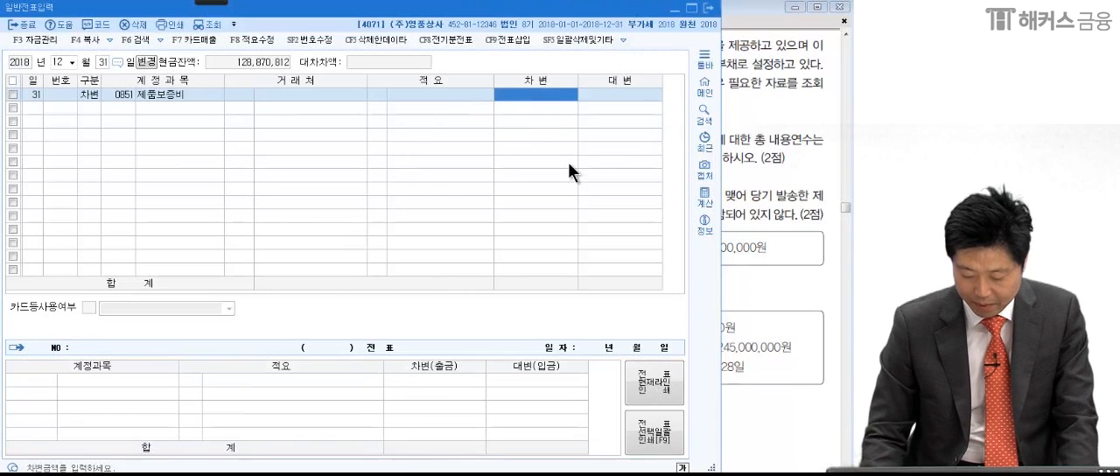
pyautogui.write('280,000')
pyautogui.press('Return')
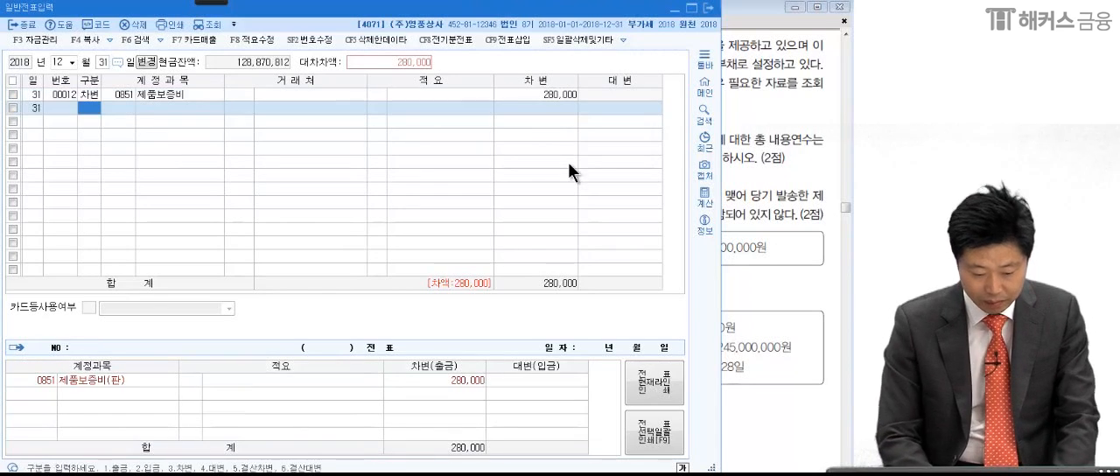
# - Add the credit line with account 0314 장기제품보증부채 for 280,000, checking the account name in item (1) of the exam PDF
pyautogui.press('4')
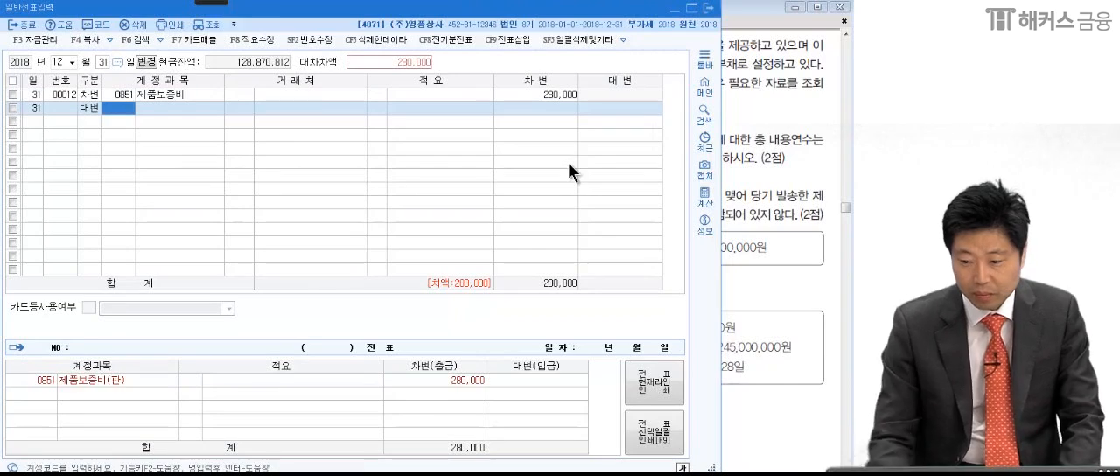
pyautogui.click(730, 117)
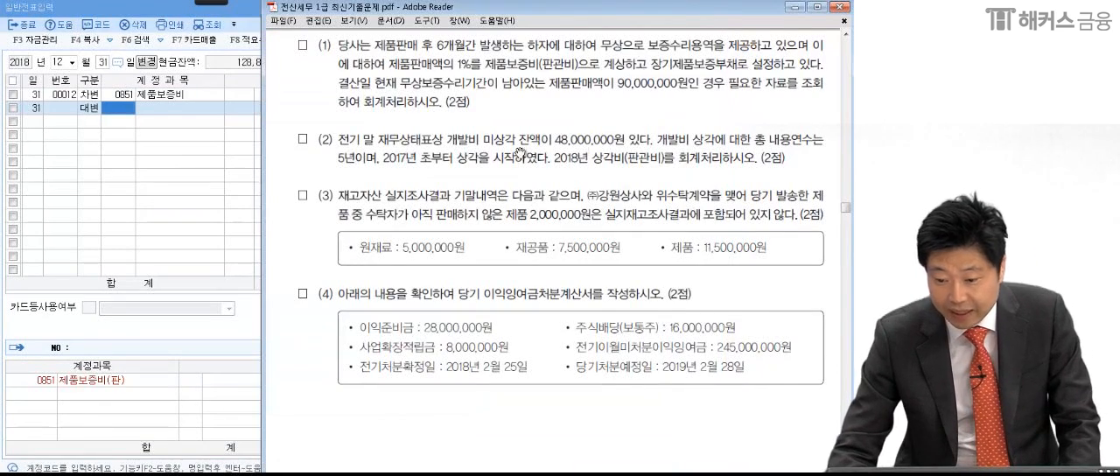
pyautogui.click(118, 105)
pyautogui.write('장기제')
pyautogui.press('Return')
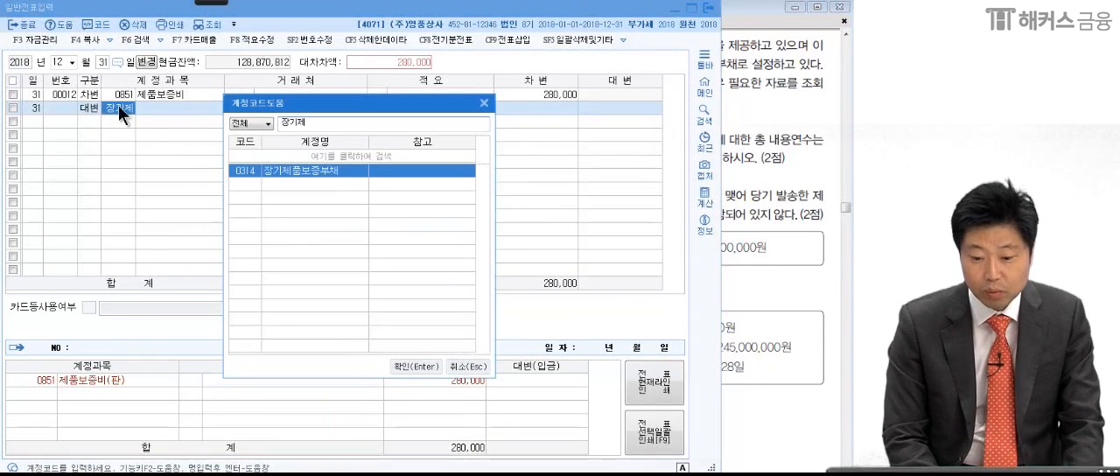
pyautogui.press('Return')
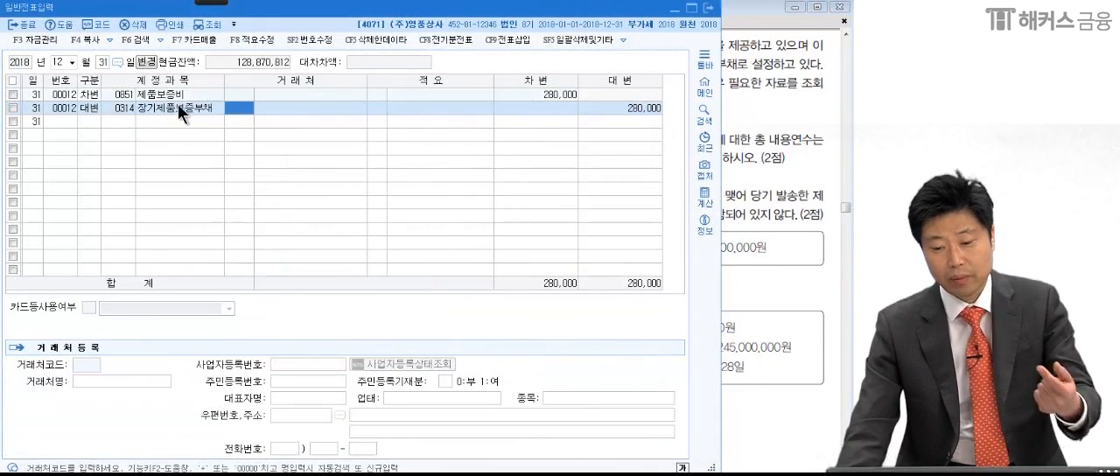
pyautogui.click(620, 107)
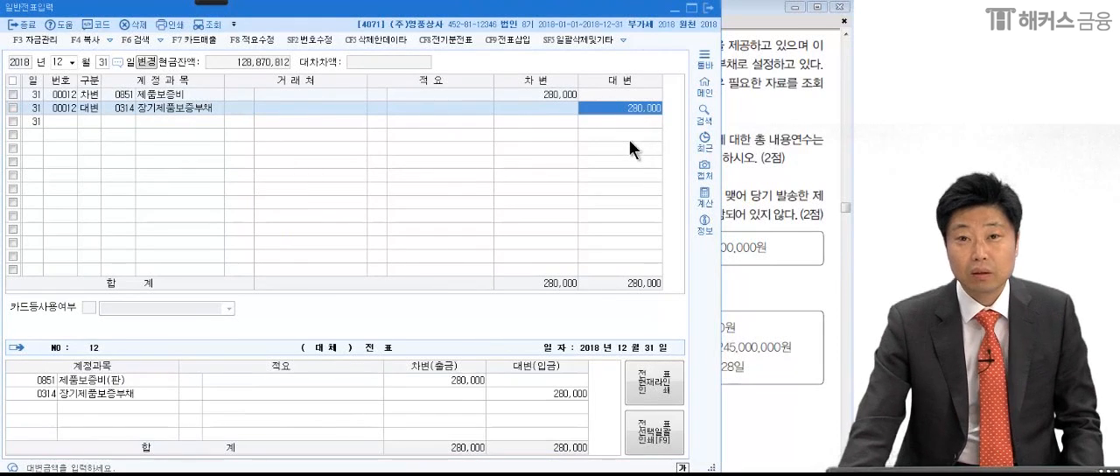
# - Switch to the 합계잔액시산표, refresh it for December 31, 2018, and examine the 장기제품보증부채 row
pyautogui.click(780, 193)
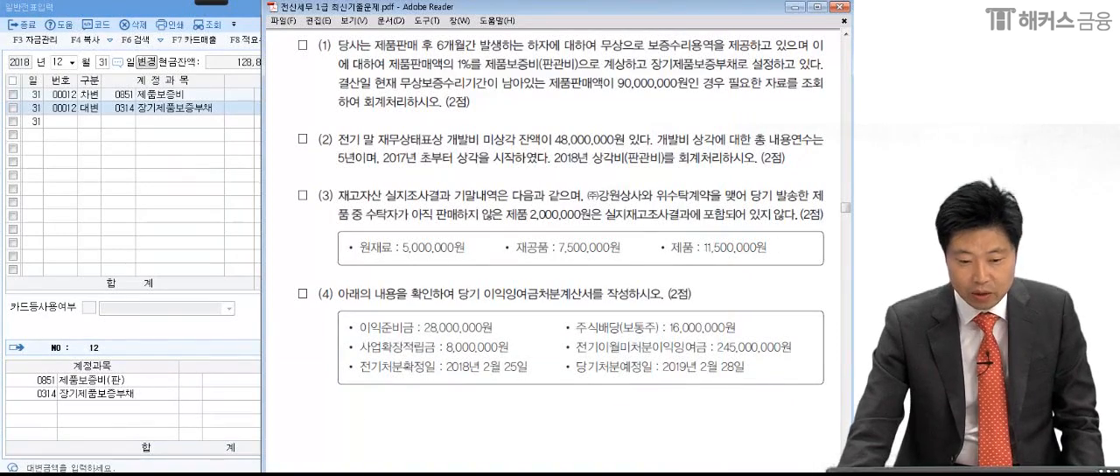
pyautogui.hotkey('alt', 'Tab')
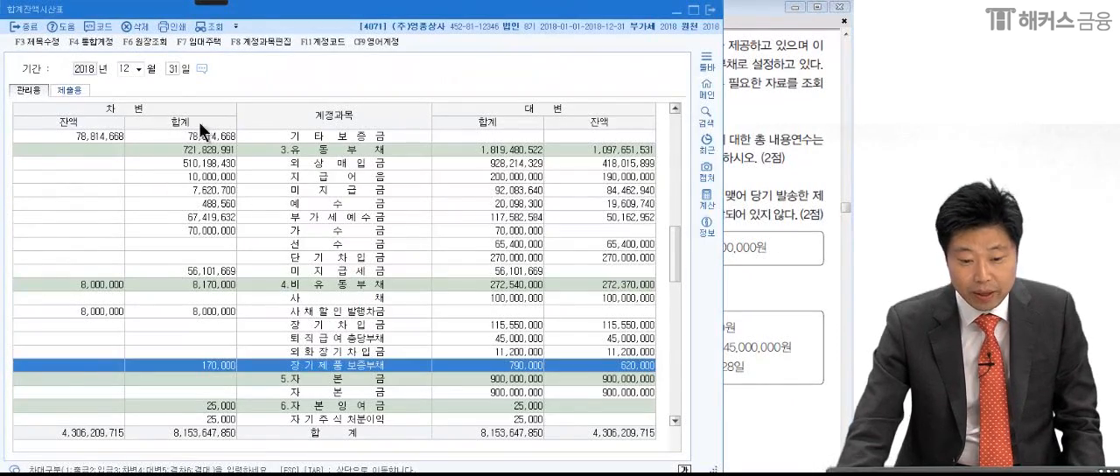
pyautogui.click(212, 26)
pyautogui.scroll(-10, 498, 273)
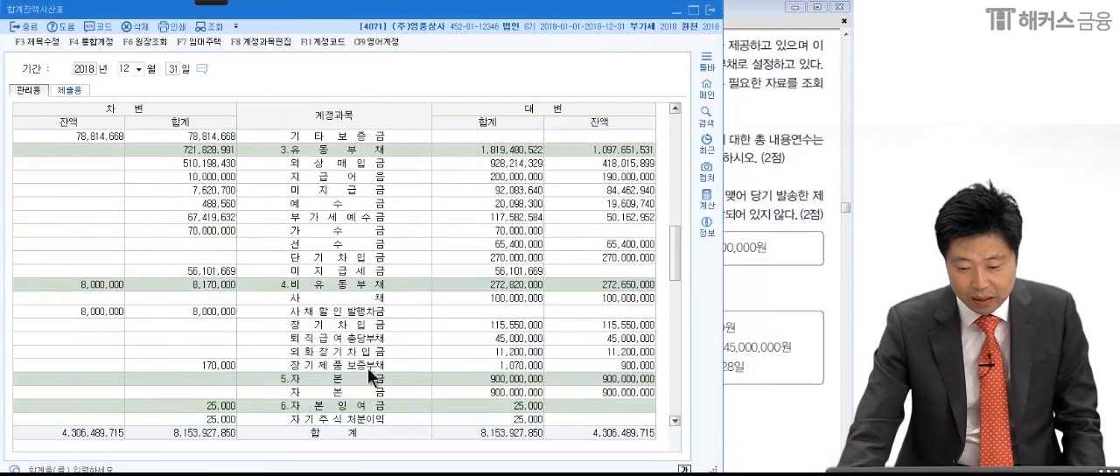
pyautogui.click(343, 365)
# - Circle the 장기제품보증부채 credit balance with the pen, stop annotating, and close the 합계잔액시산표
pyautogui.moveTo(215, 3)
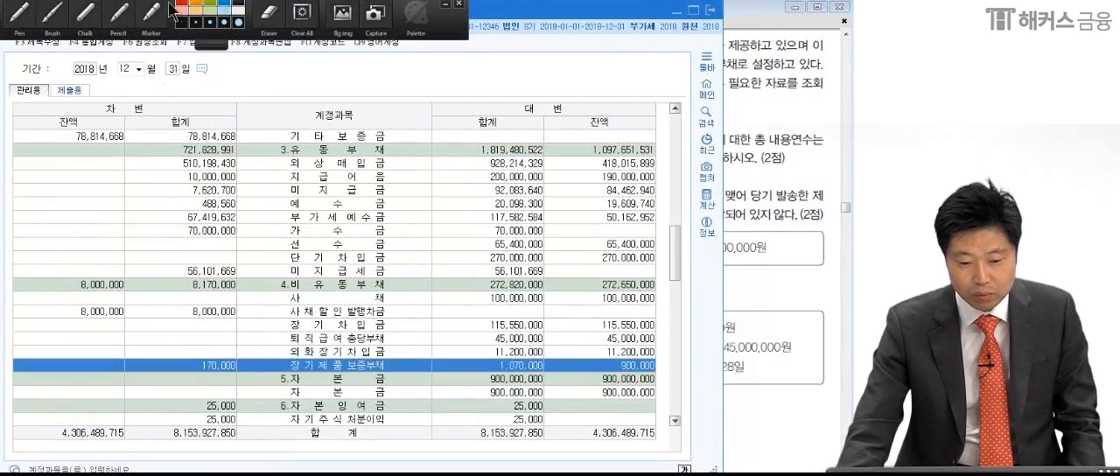
pyautogui.click(24, 15)
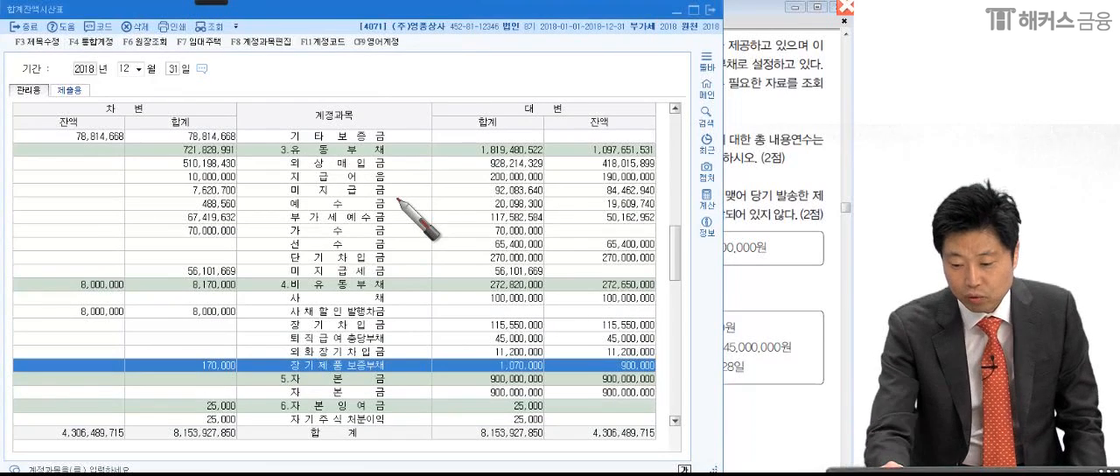
pyautogui.moveTo(661, 380); pyautogui.dragTo(754, 351)
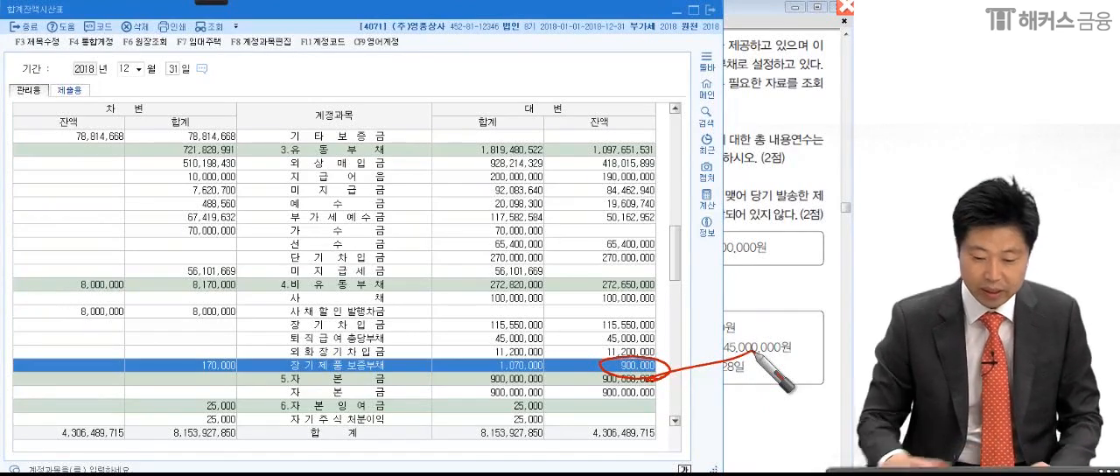
pyautogui.press('Escape')
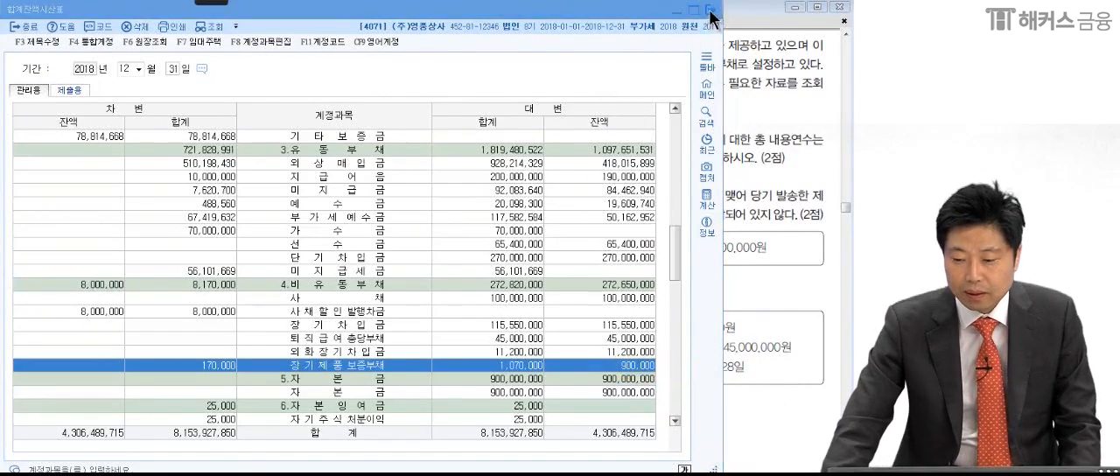
pyautogui.click(711, 14)
# - Mark up item (2) of the exam PDF in pen: 개발비 미상각 잔액, 48,000,000원, 총 내용연수, 5년, the 2017 amortization start and 판관비
pyautogui.scroll(-2, 613, 219)
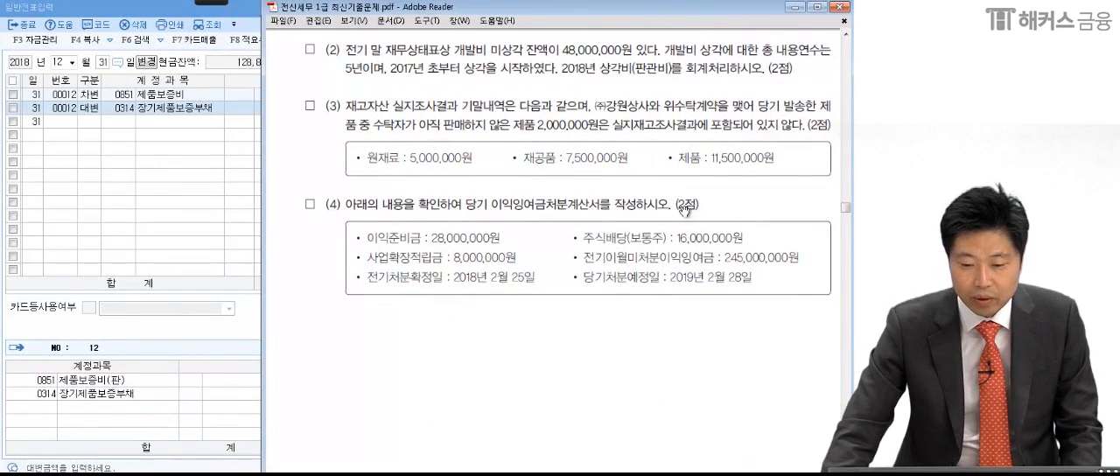
pyautogui.click(223, 3)
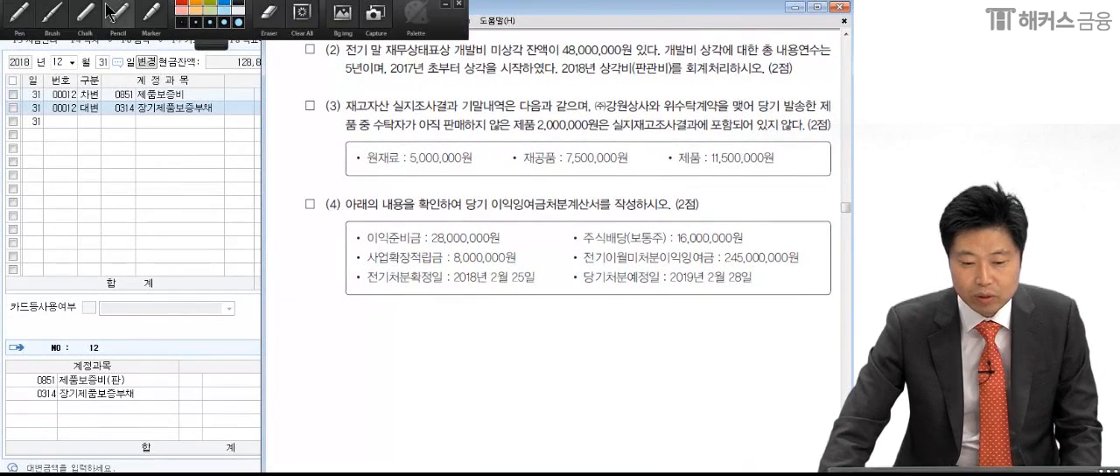
pyautogui.click(17, 12)
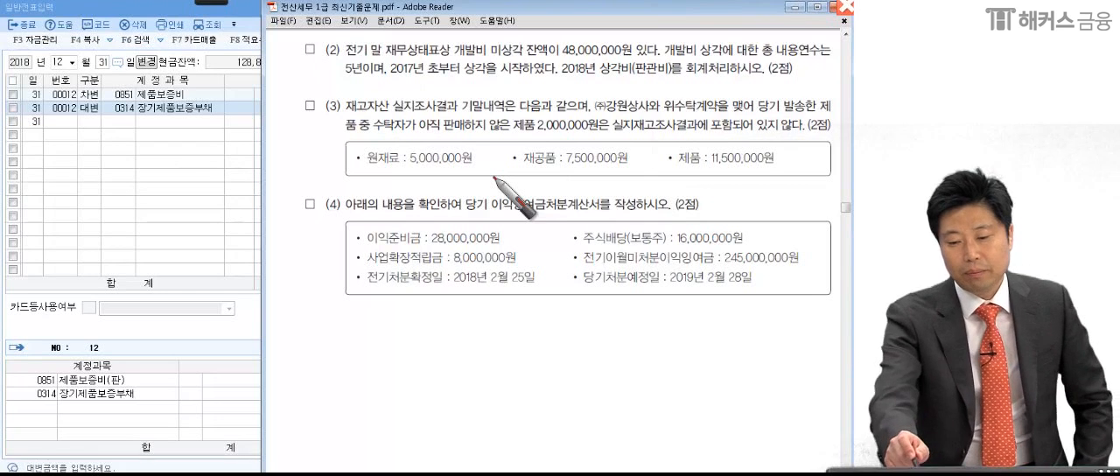
pyautogui.moveTo(445, 61)
pyautogui.mouseDown()
pyautogui.moveTo(542, 61)
pyautogui.moveTo(567, 77)
pyautogui.mouseUp()
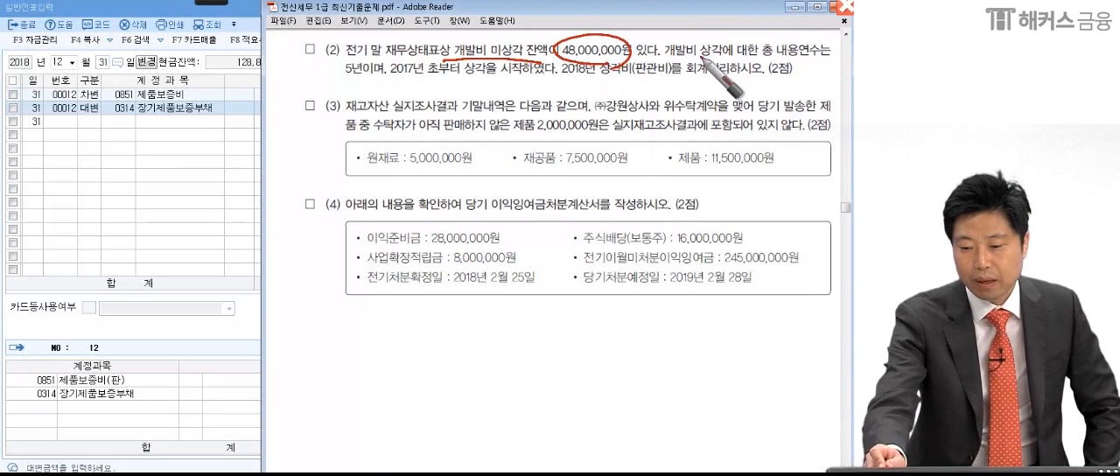
pyautogui.moveTo(763, 63); pyautogui.dragTo(830, 60)
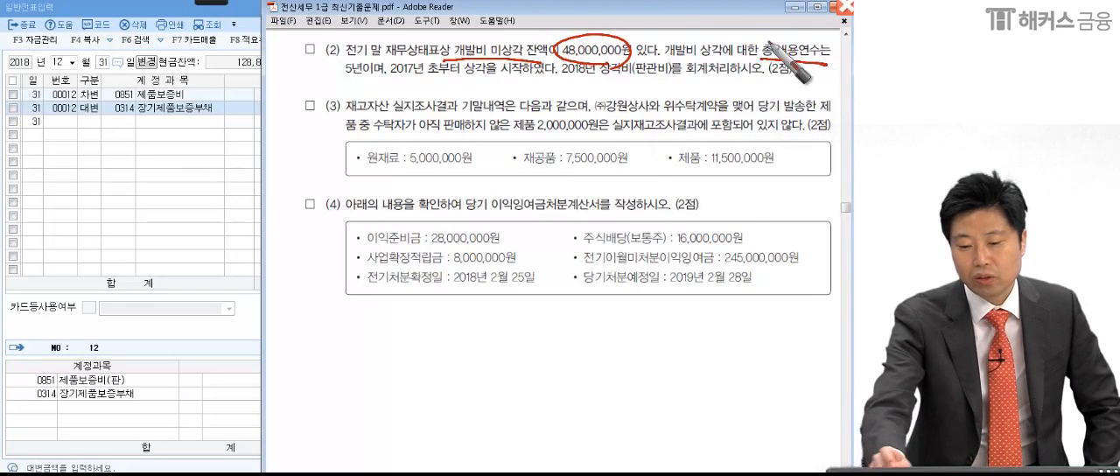
pyautogui.moveTo(355, 76); pyautogui.dragTo(360, 60)
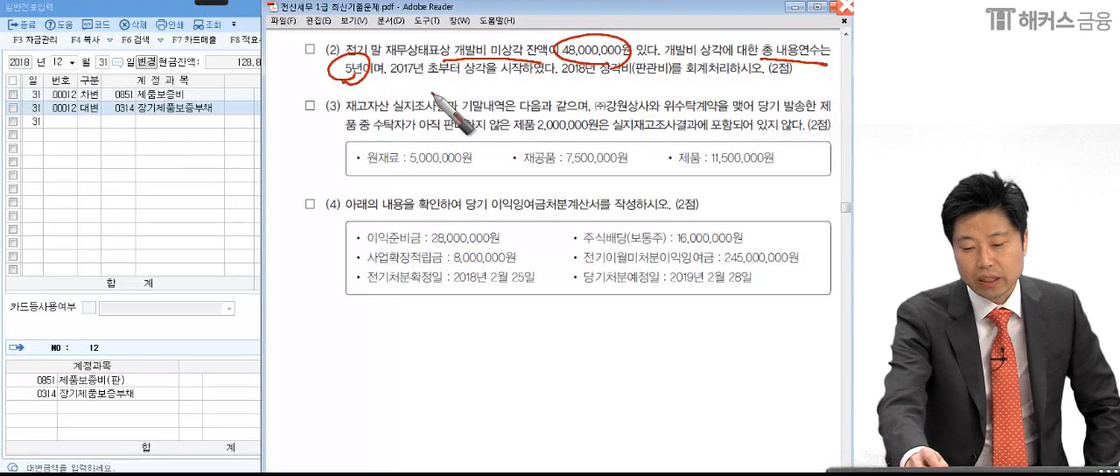
pyautogui.click(458, 79)
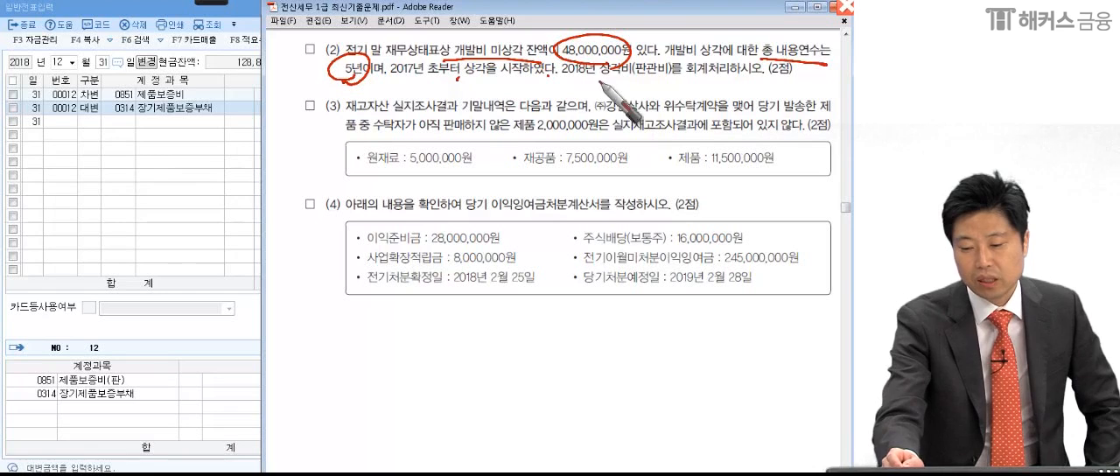
pyautogui.moveTo(626, 82); pyautogui.dragTo(672, 82)
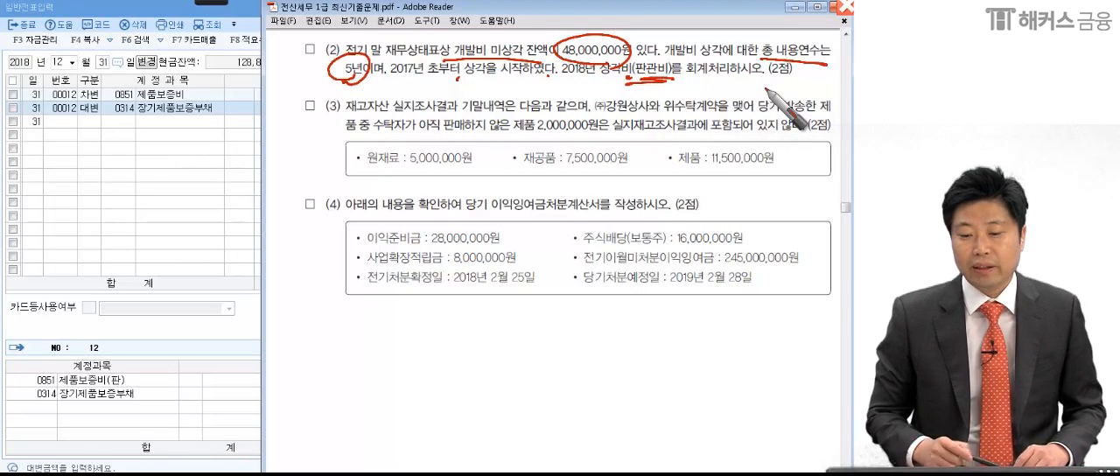
# - Circle 개발비 and 미상각 잔액 in item (2), and handwrite 48,000,000 with a double underline over the voucher and PDF
pyautogui.moveTo(490, 53)
pyautogui.mouseDown()
pyautogui.moveTo(464, 37)
pyautogui.moveTo(444, 63)
pyautogui.mouseUp()
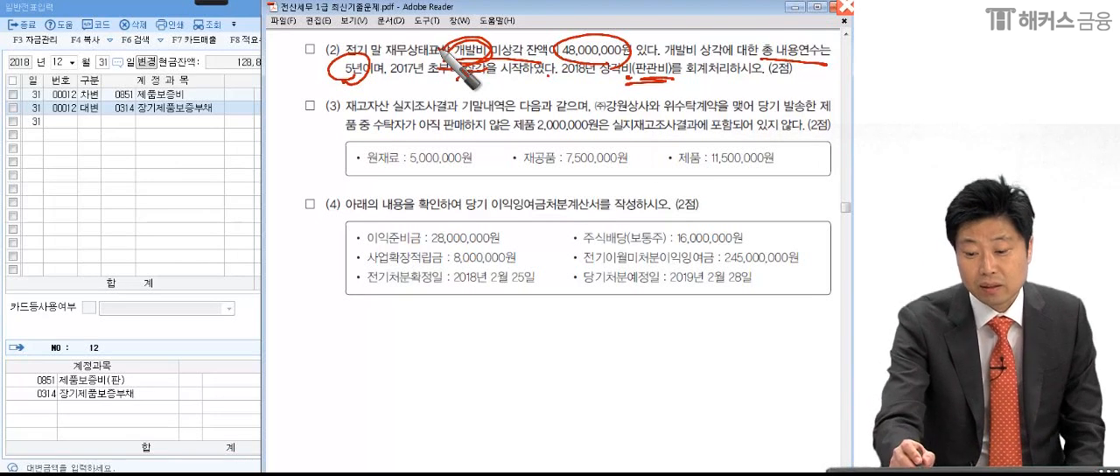
pyautogui.moveTo(495, 61); pyautogui.dragTo(554, 38)
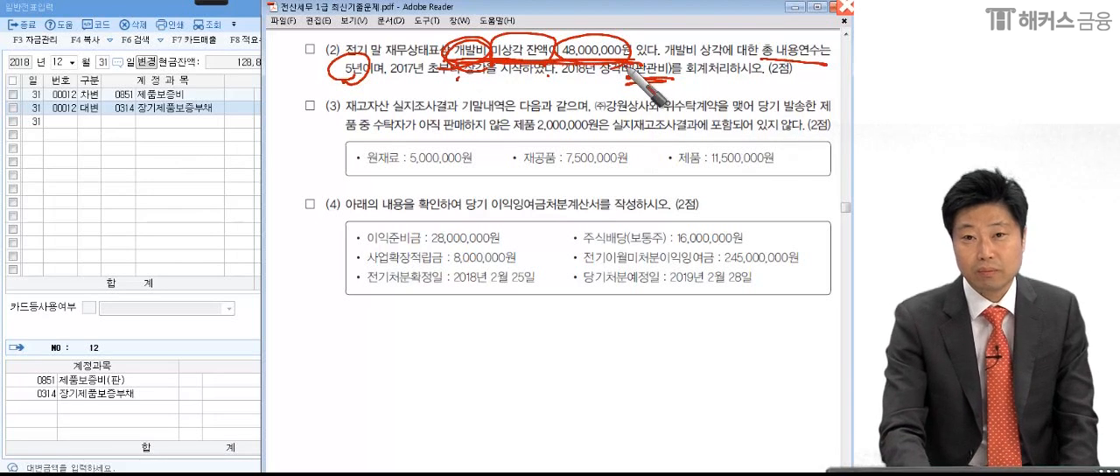
pyautogui.moveTo(150, 179)
pyautogui.mouseDown()
pyautogui.moveTo(175, 214)
pyautogui.moveTo(187, 187)
pyautogui.moveTo(216, 229)
pyautogui.moveTo(283, 234)
pyautogui.moveTo(389, 210)
pyautogui.mouseUp()
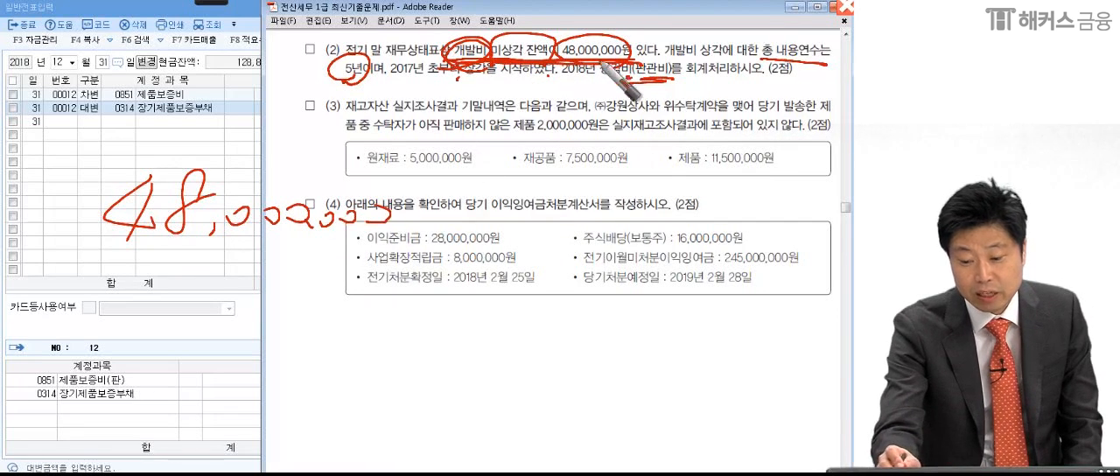
pyautogui.moveTo(101, 253); pyautogui.dragTo(402, 252)
pyautogui.moveTo(188, 265); pyautogui.dragTo(399, 275)
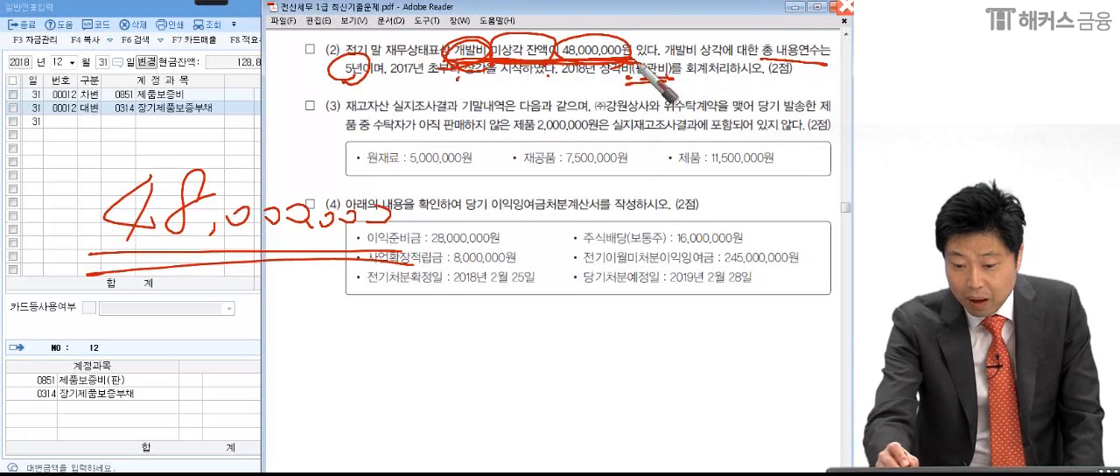
# - Handwrite 정액법 above the 48,000,000 figure, underline and circle it, and add a circled 0 beside it
pyautogui.moveTo(132, 70)
pyautogui.mouseDown()
pyautogui.moveTo(126, 89)
pyautogui.moveTo(159, 88)
pyautogui.mouseUp()
pyautogui.moveTo(175, 66)
pyautogui.mouseDown()
pyautogui.moveTo(173, 95)
pyautogui.moveTo(194, 59)
pyautogui.moveTo(217, 91)
pyautogui.moveTo(254, 54)
pyautogui.moveTo(262, 88)
pyautogui.mouseUp()
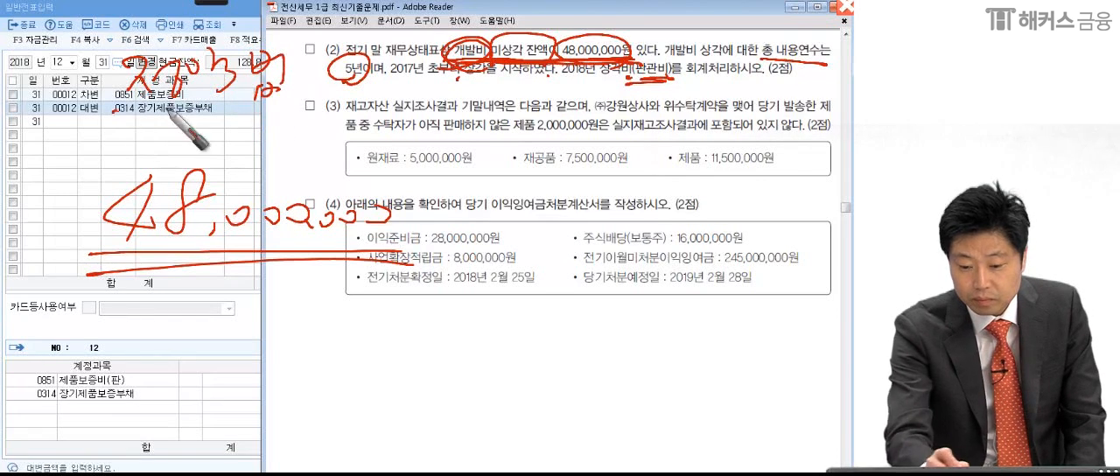
pyautogui.moveTo(118, 112); pyautogui.dragTo(341, 103)
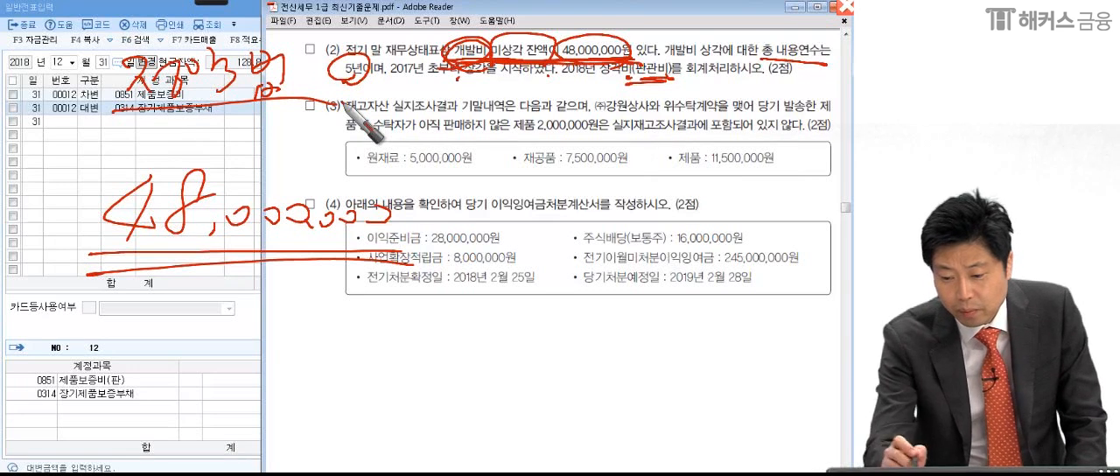
pyautogui.moveTo(354, 105)
pyautogui.mouseDown()
pyautogui.moveTo(352, 126)
pyautogui.moveTo(331, 136)
pyautogui.moveTo(390, 147)
pyautogui.mouseUp()
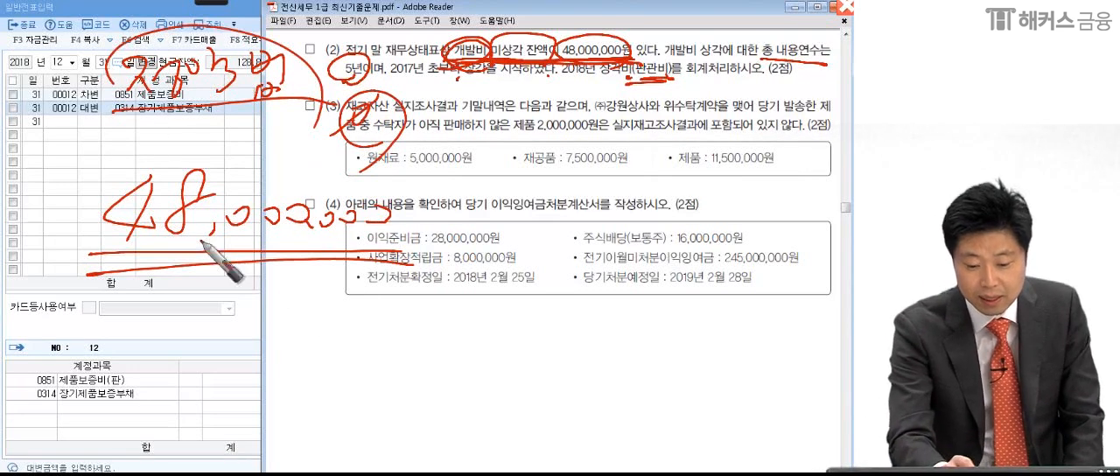
# - Extend the handwritten formula to (48,000,000 − 0) in parentheses, followed by a division sign
pyautogui.moveTo(495, 208); pyautogui.dragTo(522, 229)
pyautogui.moveTo(110, 167); pyautogui.dragTo(96, 280)
pyautogui.moveTo(556, 150); pyautogui.dragTo(523, 282)
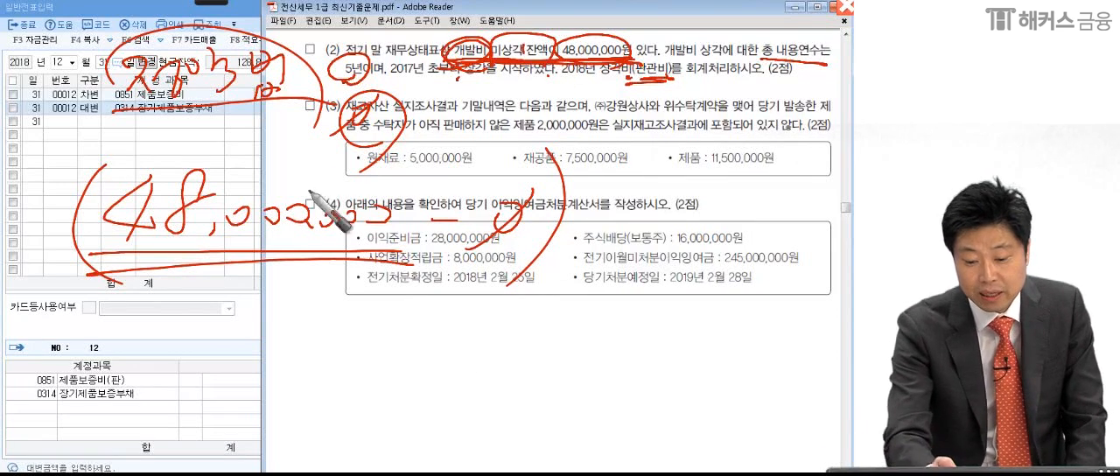
pyautogui.moveTo(610, 216); pyautogui.dragTo(625, 215)
pyautogui.moveTo(619, 194); pyautogui.dragTo(617, 229)
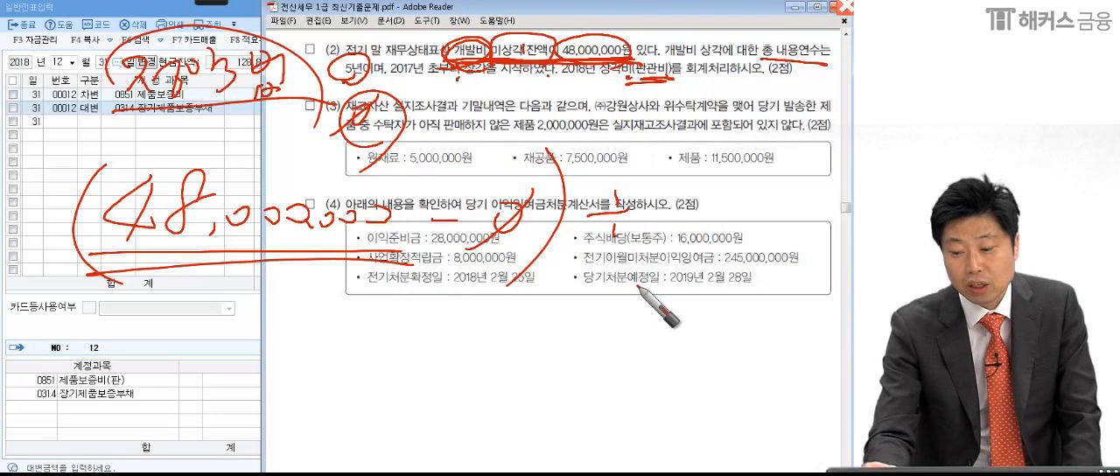
# - Underline 총 내용연수 in item (2) again and write 4년 as the divisor of the formula
pyautogui.moveTo(761, 63); pyautogui.dragTo(852, 59)
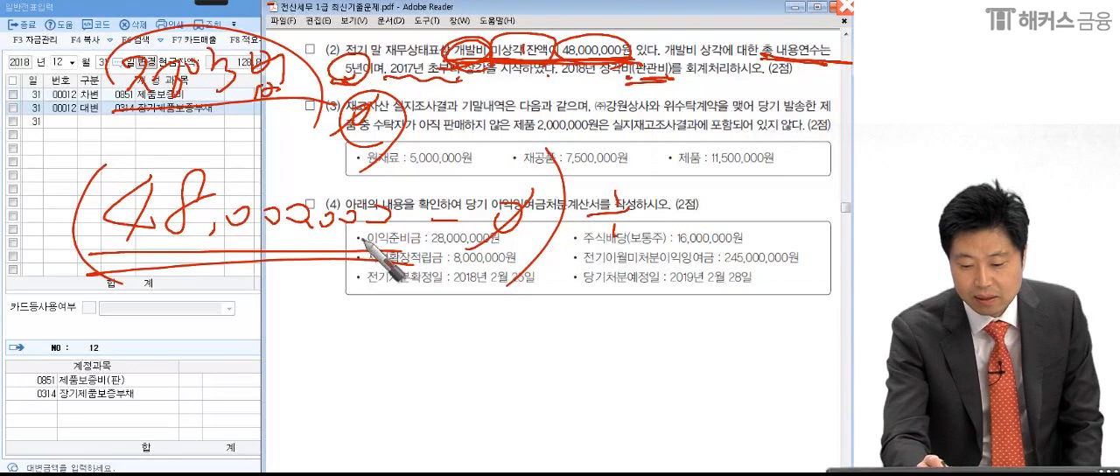
pyautogui.moveTo(672, 194)
pyautogui.mouseDown()
pyautogui.moveTo(690, 221)
pyautogui.moveTo(656, 248)
pyautogui.mouseUp()
pyautogui.moveTo(715, 188)
pyautogui.mouseDown()
pyautogui.moveTo(721, 218)
pyautogui.moveTo(740, 196)
pyautogui.mouseUp()
pyautogui.moveTo(725, 208); pyautogui.dragTo(762, 223)
# - Add the equals sign and handwrite the result 12,000,000 inside an ellipse, underlined for emphasis
pyautogui.moveTo(544, 298); pyautogui.dragTo(581, 308)
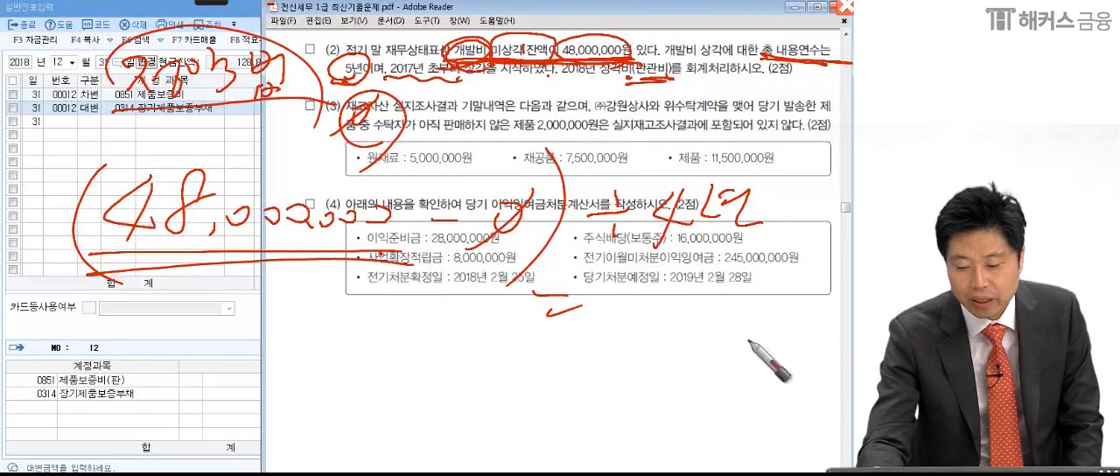
pyautogui.moveTo(748, 340); pyautogui.dragTo(623, 282)
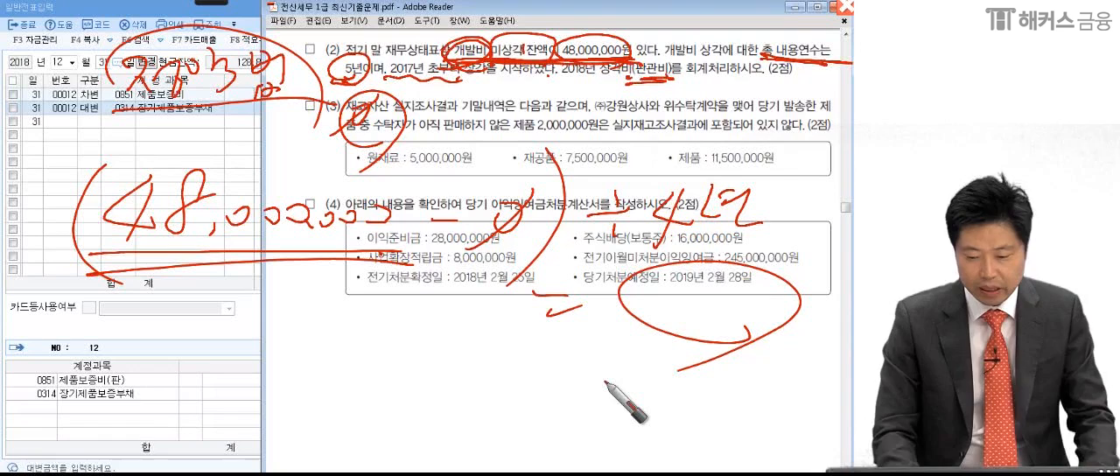
pyautogui.moveTo(652, 287)
pyautogui.mouseDown()
pyautogui.moveTo(660, 310)
pyautogui.moveTo(709, 293)
pyautogui.moveTo(788, 294)
pyautogui.moveTo(766, 303)
pyautogui.mouseUp()
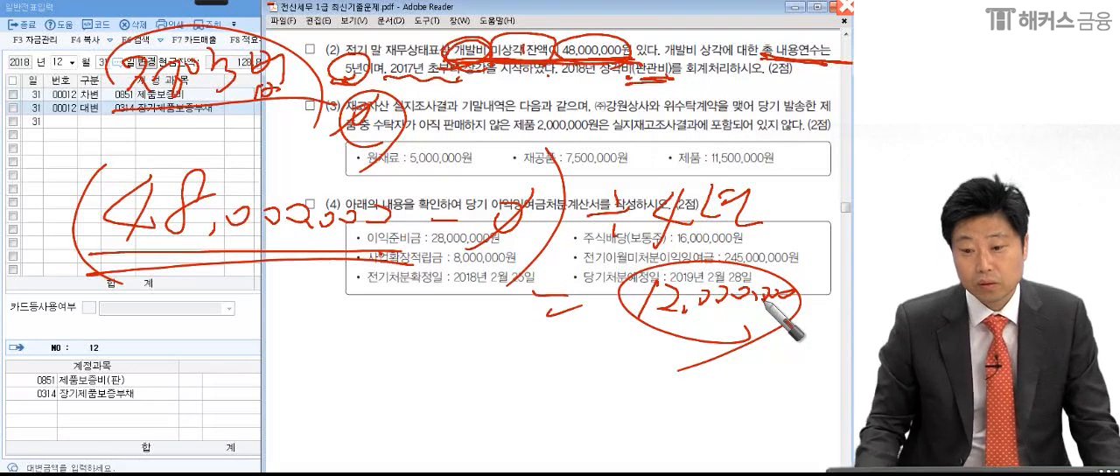
pyautogui.moveTo(613, 359); pyautogui.dragTo(752, 336)
pyautogui.moveTo(596, 339); pyautogui.dragTo(802, 314)
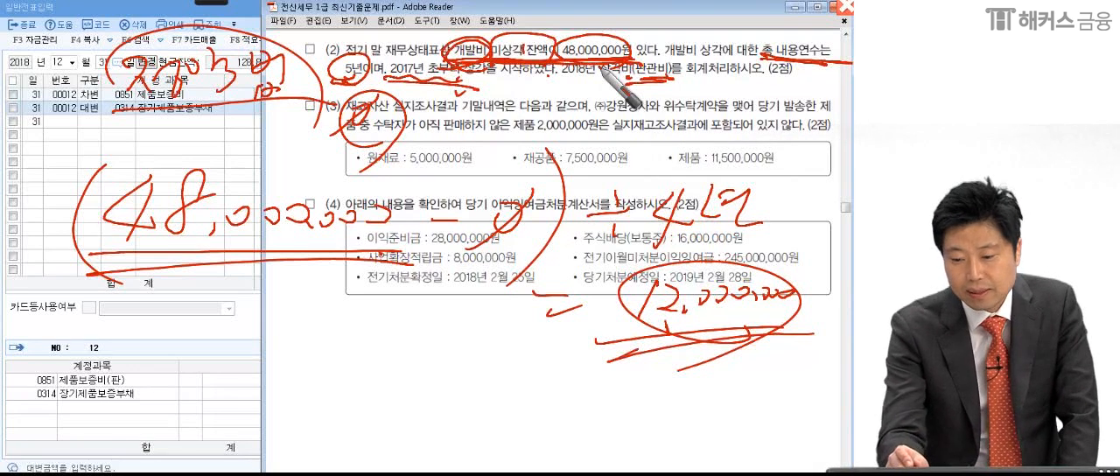
# - Handwrite the cross-check 60,000,000 ÷ 5년 = 12,000,000, circle the result, underline the equation, and clear the pen marks
pyautogui.moveTo(176, 339)
pyautogui.mouseDown()
pyautogui.moveTo(179, 367)
pyautogui.moveTo(350, 381)
pyautogui.mouseUp()
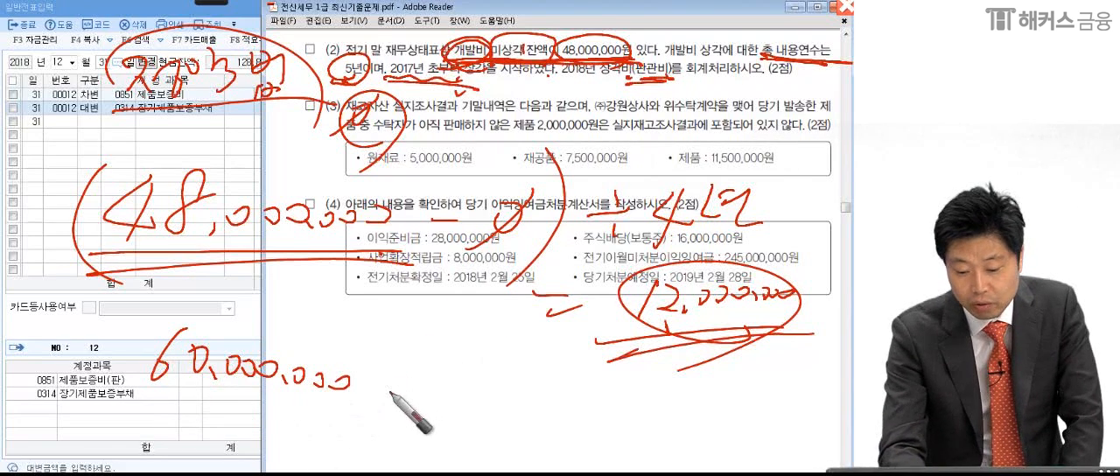
pyautogui.moveTo(377, 382)
pyautogui.mouseDown()
pyautogui.moveTo(516, 385)
pyautogui.moveTo(537, 399)
pyautogui.moveTo(507, 339)
pyautogui.moveTo(607, 411)
pyautogui.moveTo(766, 408)
pyautogui.moveTo(652, 462)
pyautogui.moveTo(769, 437)
pyautogui.mouseUp()
pyautogui.moveTo(269, 414); pyautogui.dragTo(649, 449)
pyautogui.moveTo(144, 423); pyautogui.dragTo(777, 462)
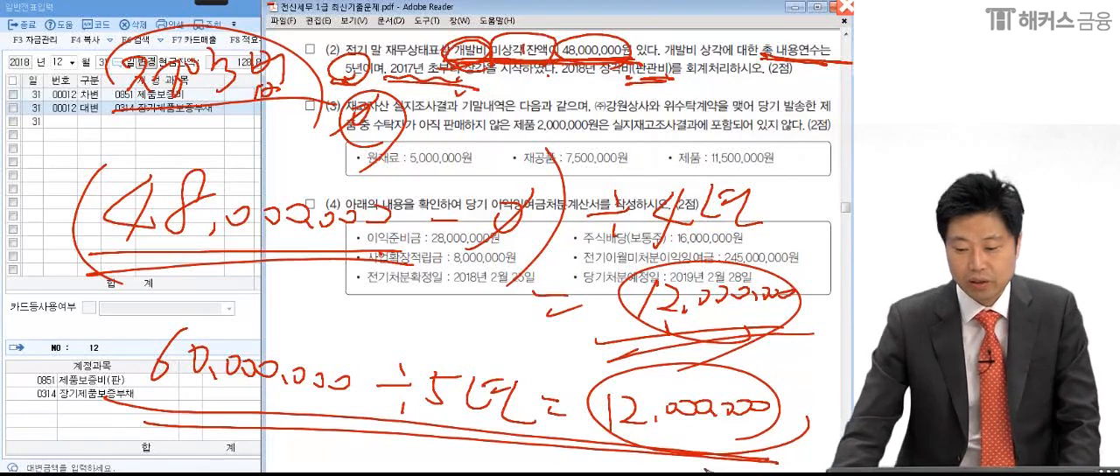
pyautogui.press('Escape')
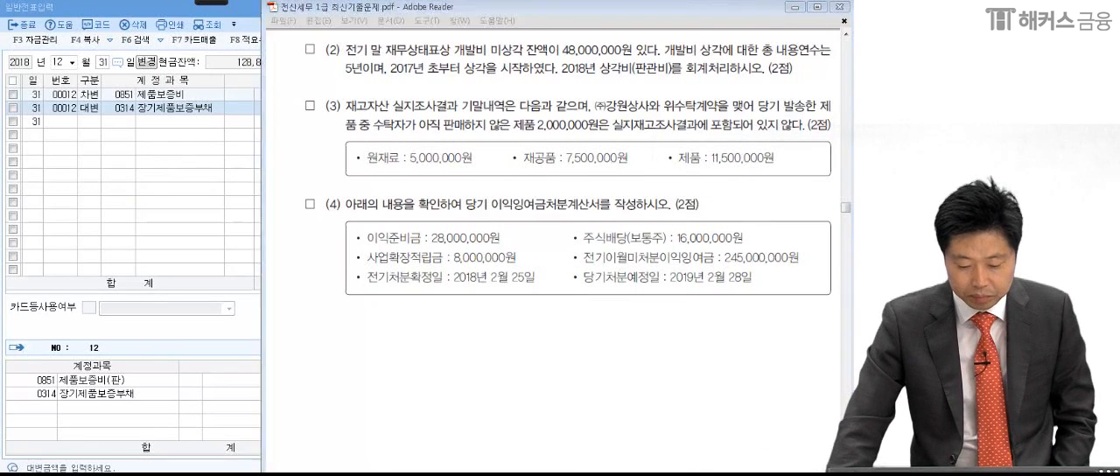
# - Leave the general voucher entry, open 결산자료입력 and load the period January to December 2018
pyautogui.press('Escape')
pyautogui.click(529, 99)
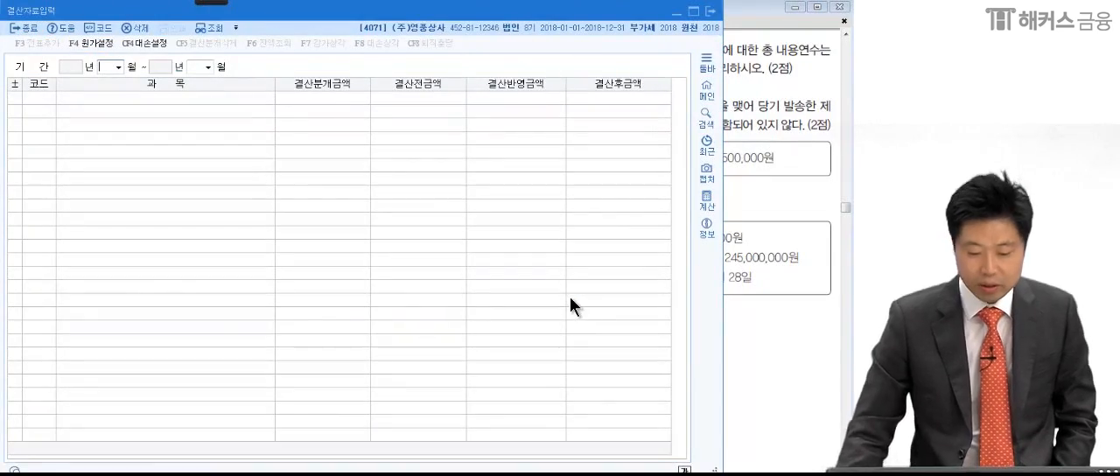
pyautogui.write('1')
pyautogui.press('Return')
pyautogui.write('12')
pyautogui.press('Return')
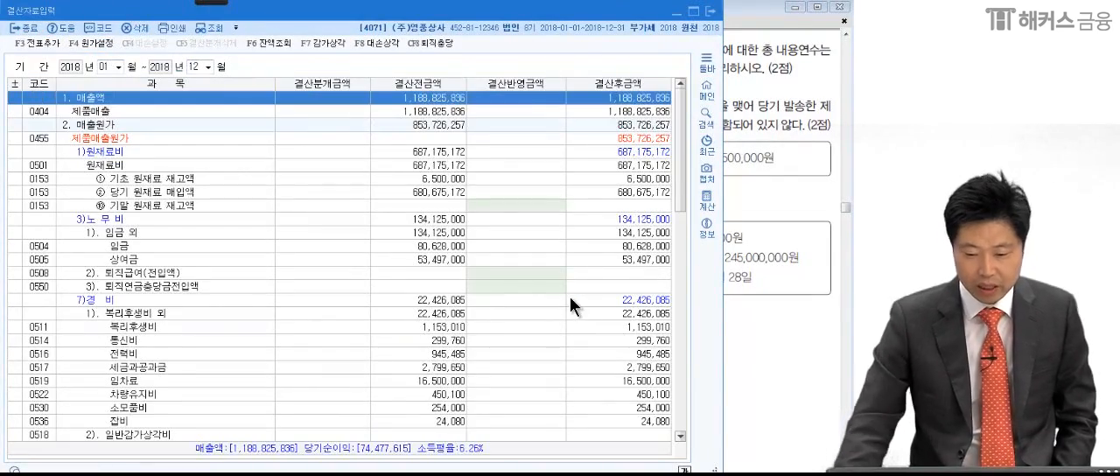
# - Enter 12,000,000 as the 결산반영금액 of 개발비 under 판매비와 일반관리비's 무형자산상각비 and add the closing vouchers
pyautogui.scroll(-15, 434, 316)
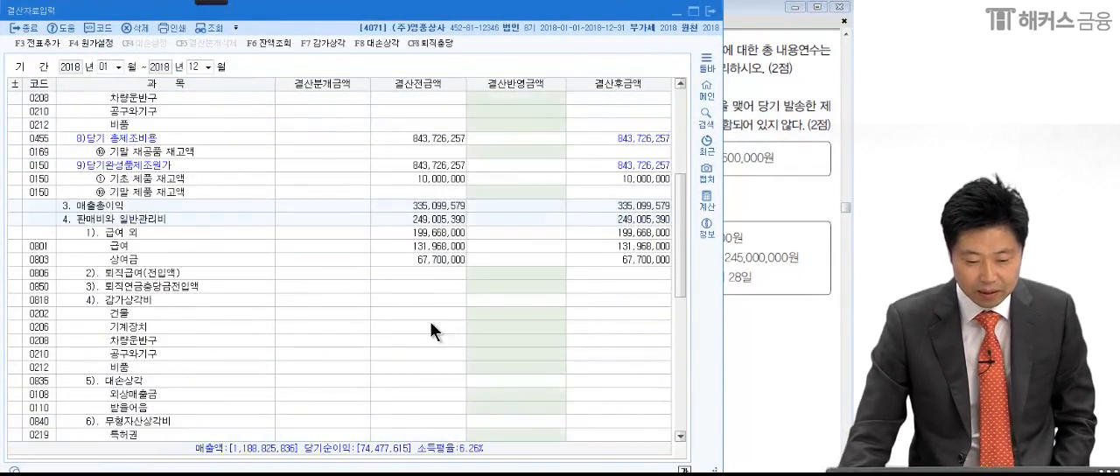
pyautogui.click(177, 113)
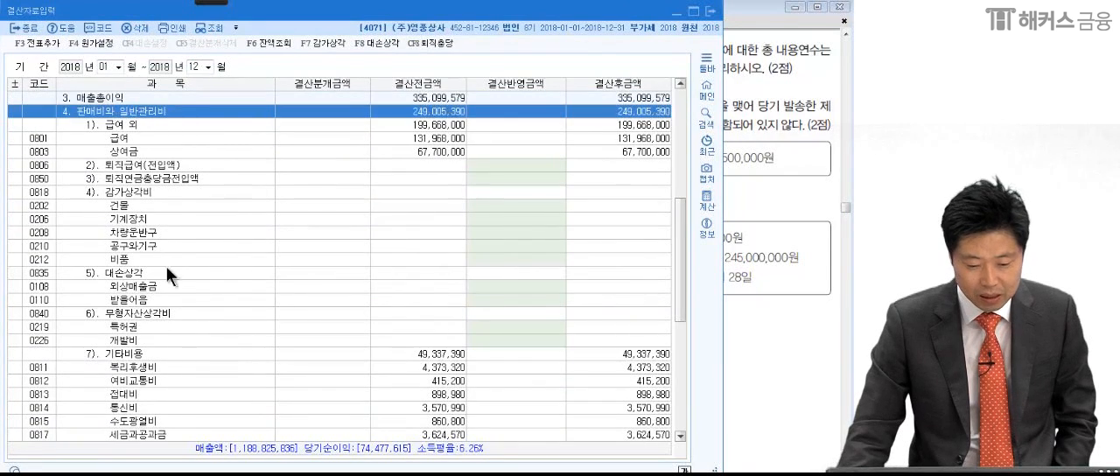
pyautogui.click(159, 311)
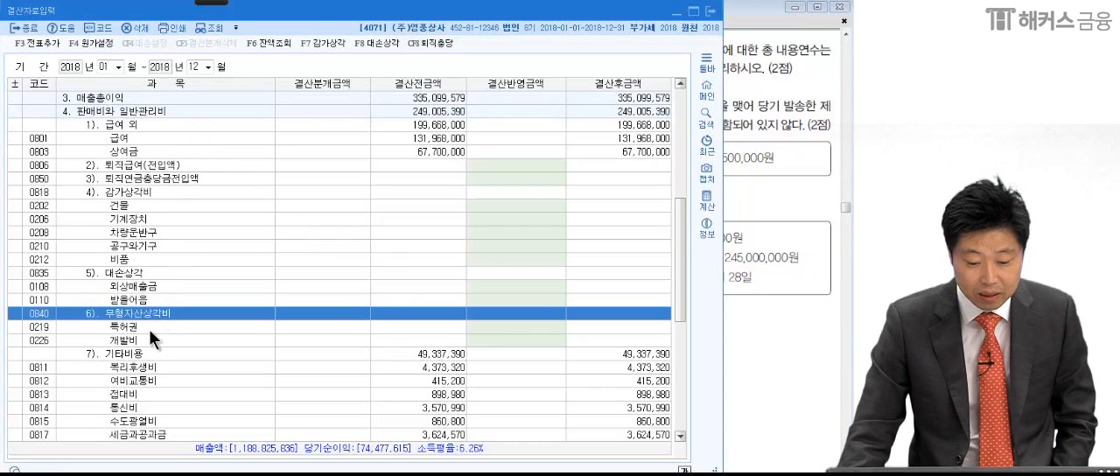
pyautogui.click(497, 337)
pyautogui.click(760, 263)
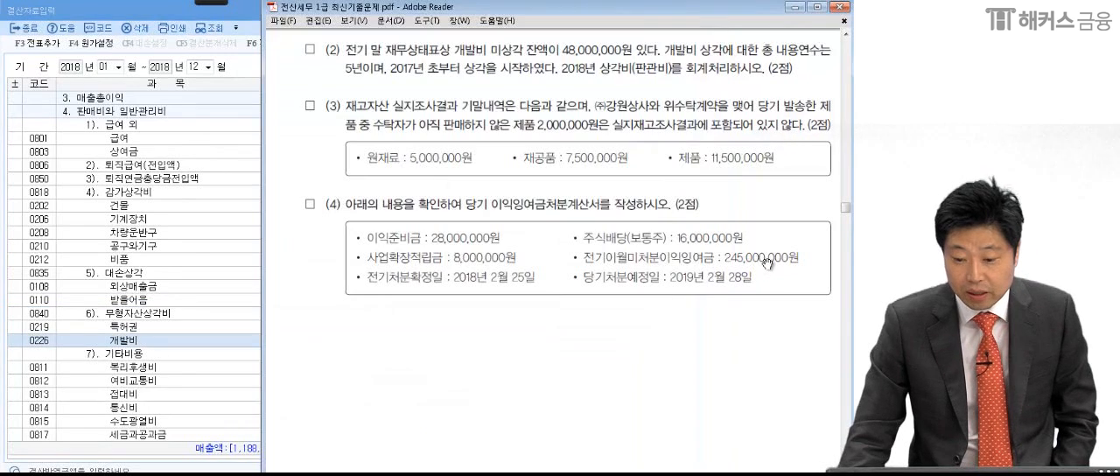
pyautogui.click(114, 337)
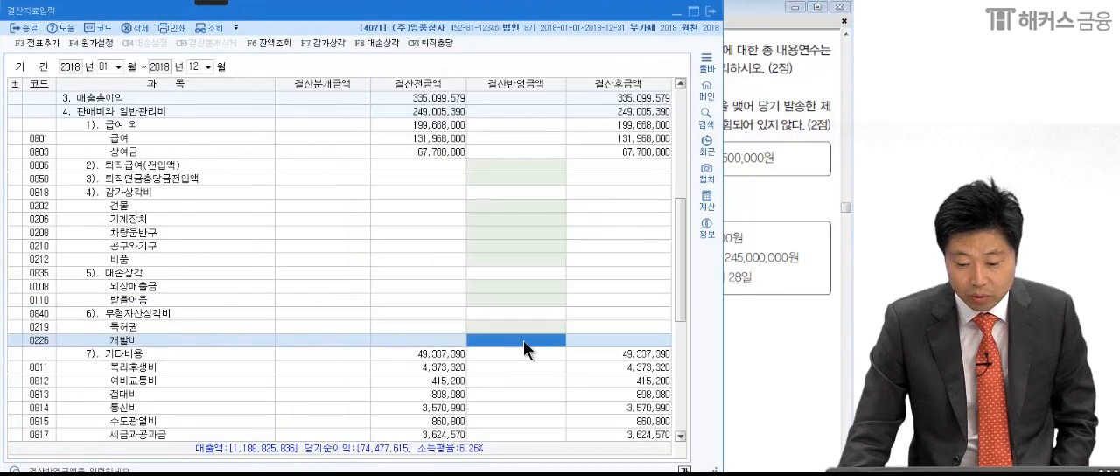
pyautogui.write('1200000')
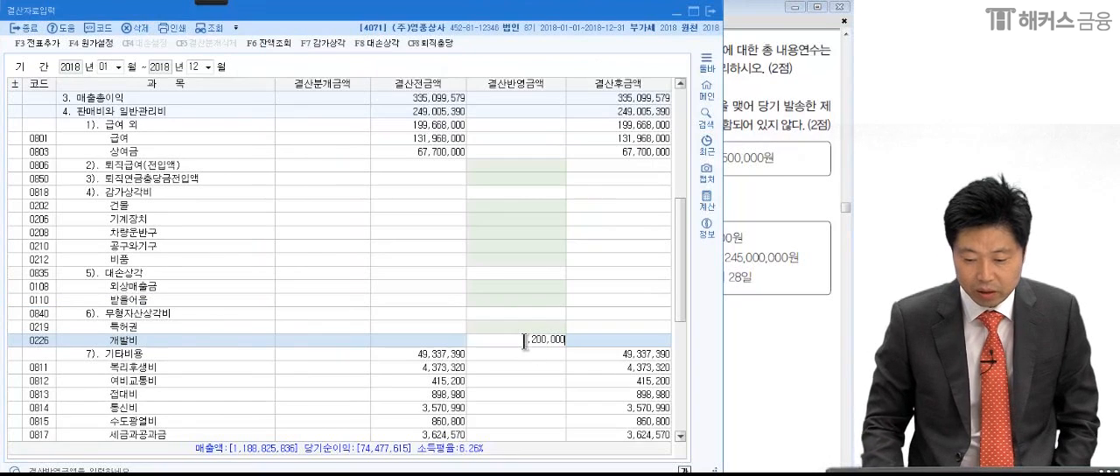
pyautogui.press('Return')
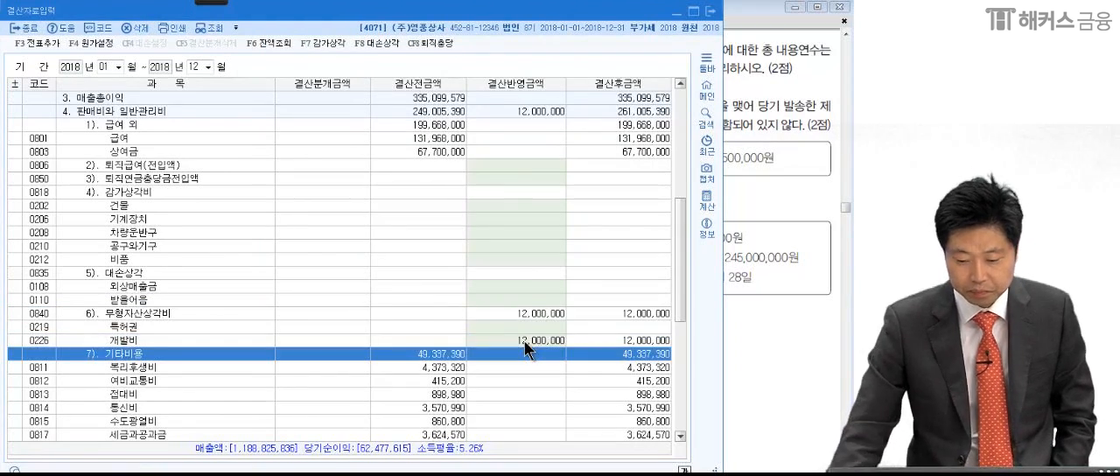
pyautogui.click(47, 41)
pyautogui.click(395, 263)
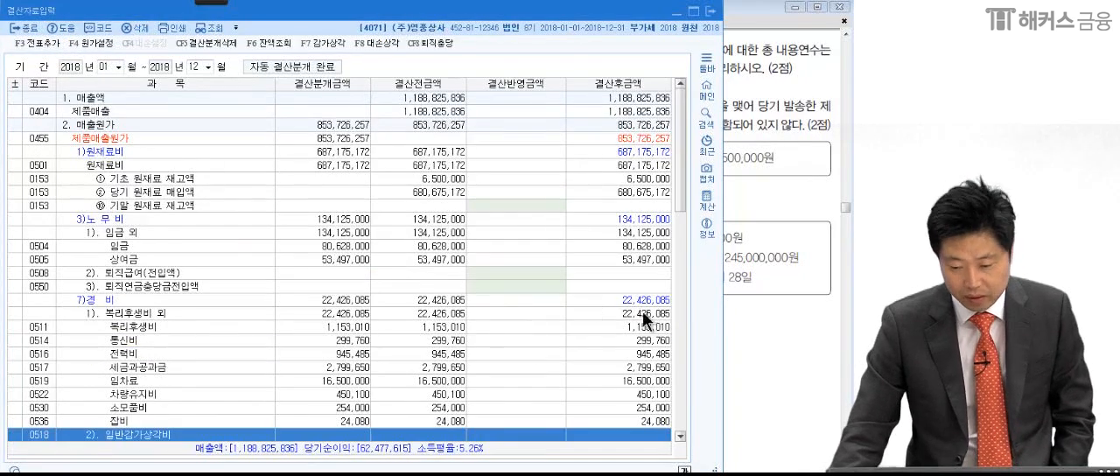
# - Switch to the exam PDF in Adobe Reader and bring item (3) on inventory into view
pyautogui.click(778, 320)
pyautogui.scroll(-3, 761, 332)
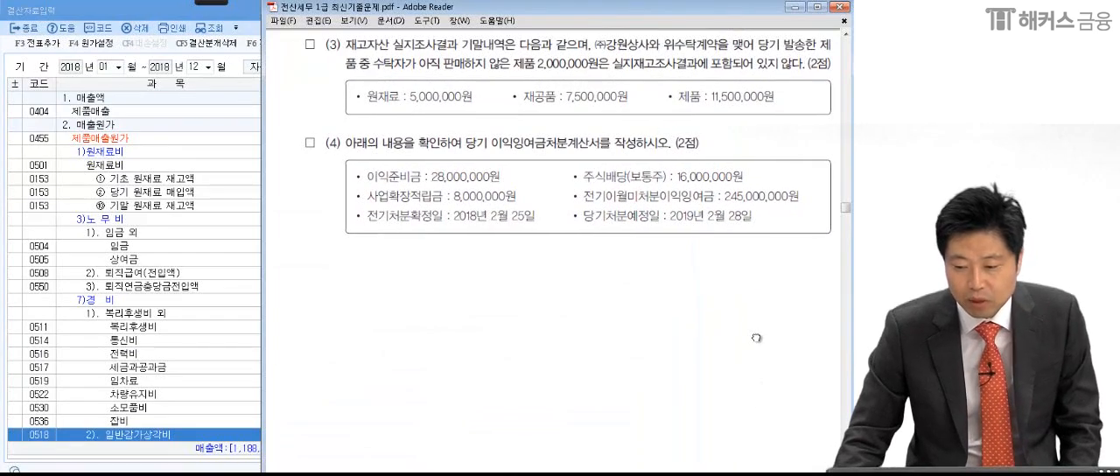
pyautogui.moveTo(756, 337); pyautogui.dragTo(754, 339)
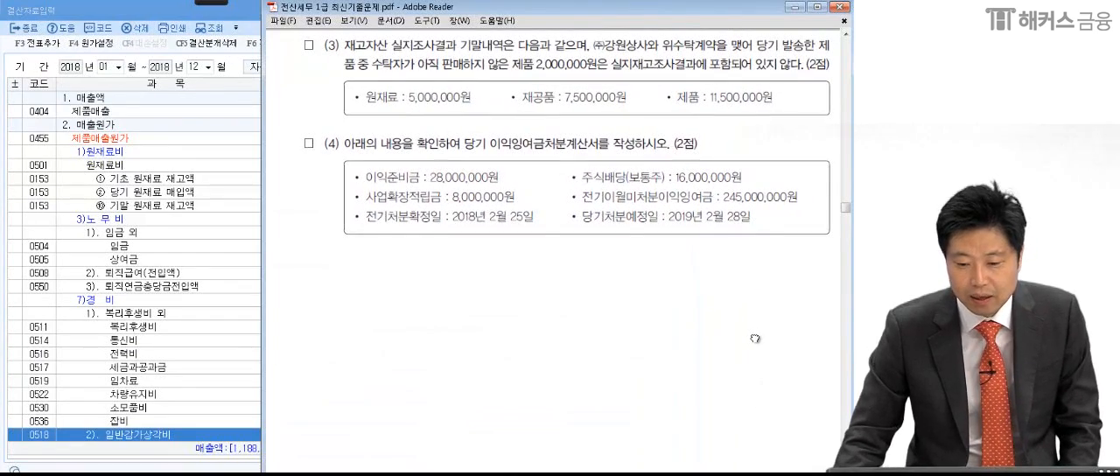
# - Activate the pen and mark the key phrases of item (3), including 2,000,000원, 실지재고조사결과 and 포함되어 있지 않다
pyautogui.click(210, 2)
pyautogui.click(19, 14)
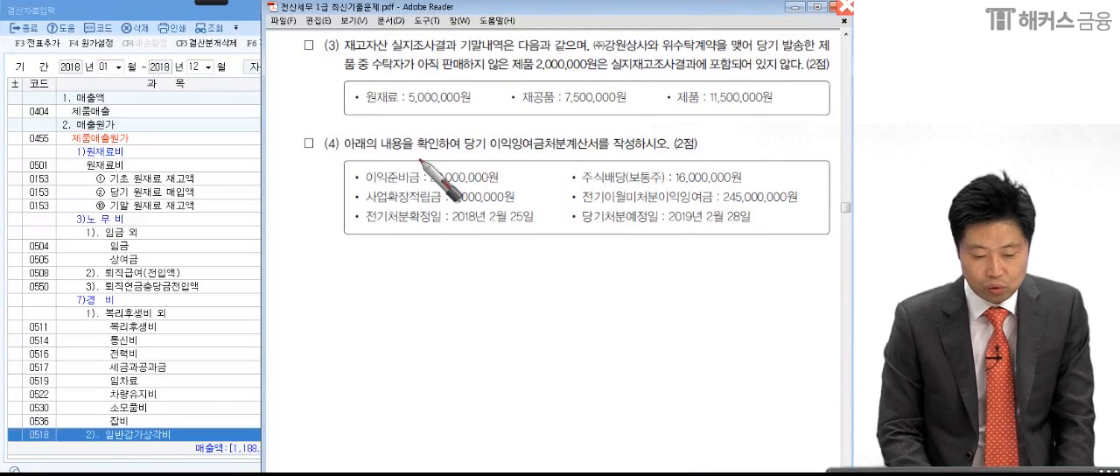
pyautogui.moveTo(585, 49); pyautogui.dragTo(581, 51)
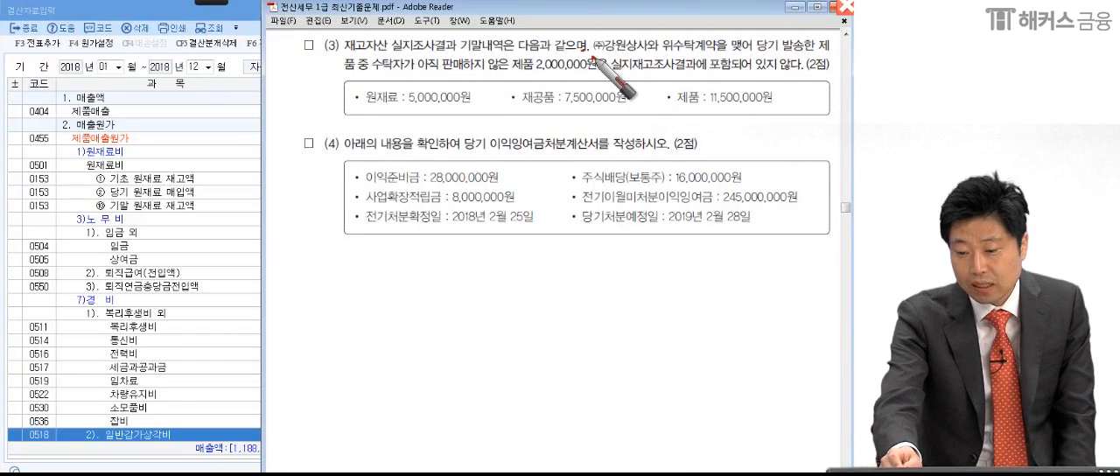
pyautogui.click(734, 58)
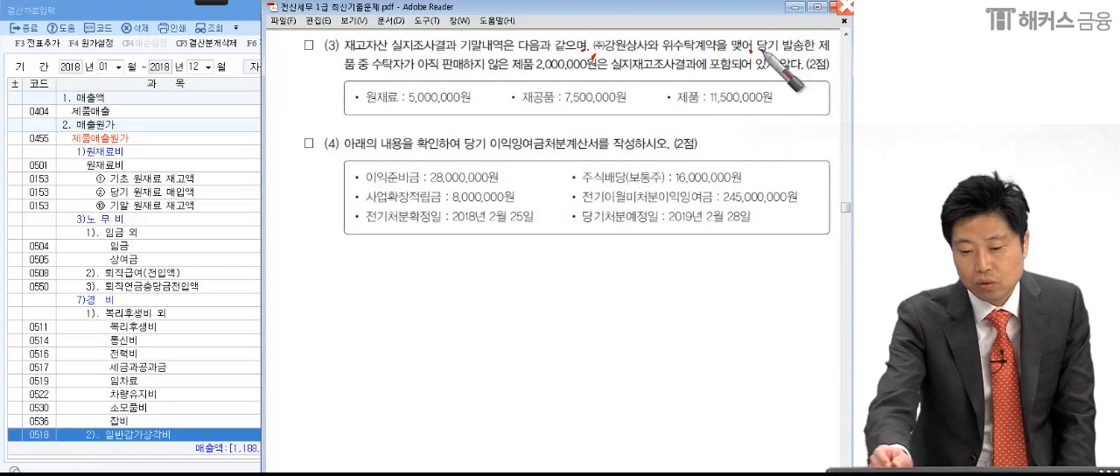
pyautogui.click(360, 77)
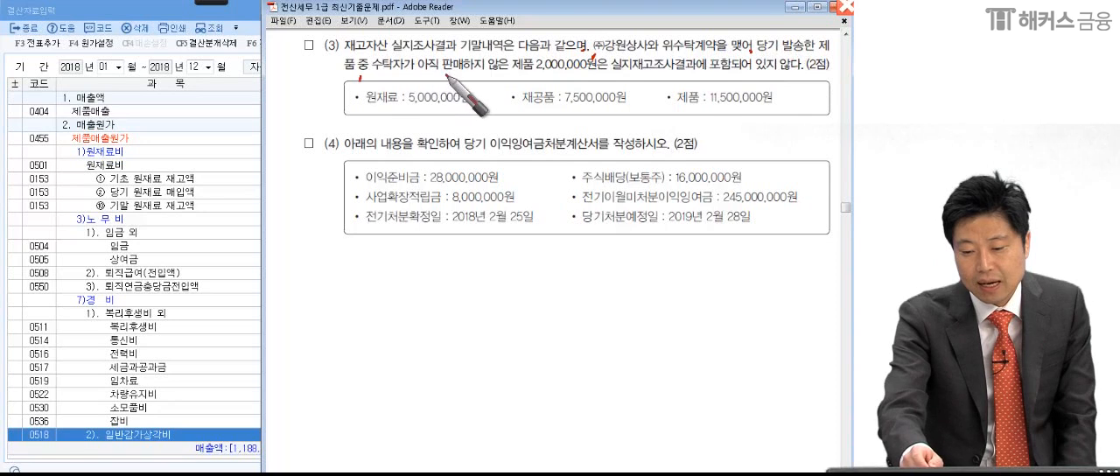
pyautogui.click(587, 76)
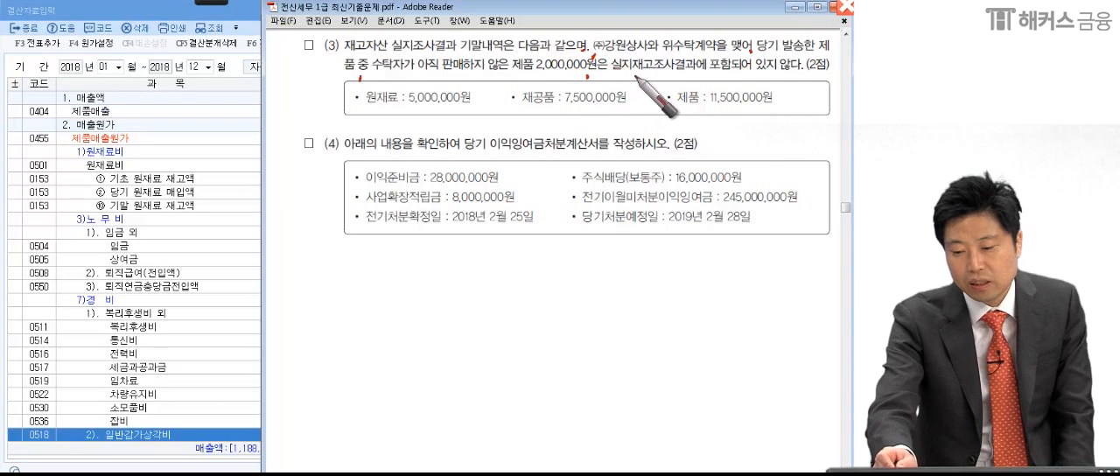
pyautogui.click(661, 76)
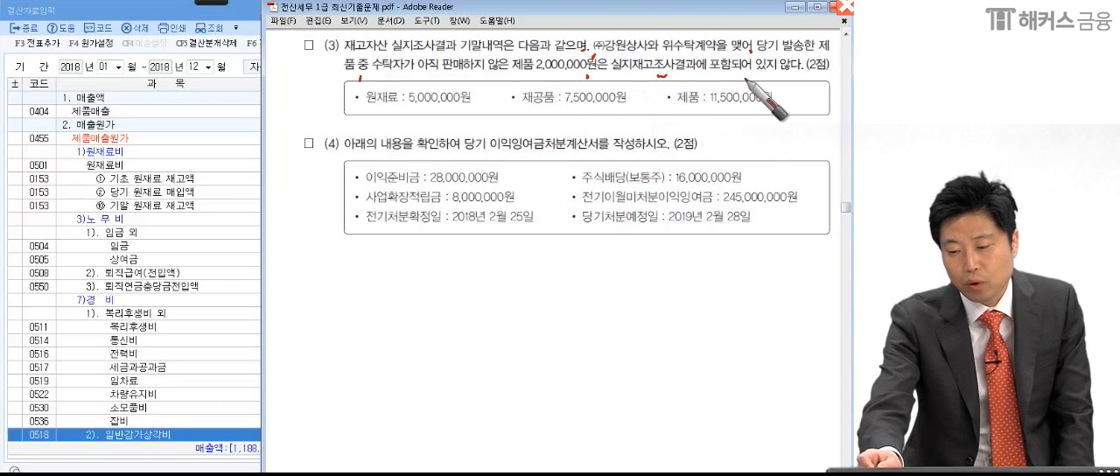
pyautogui.moveTo(802, 78); pyautogui.dragTo(795, 91)
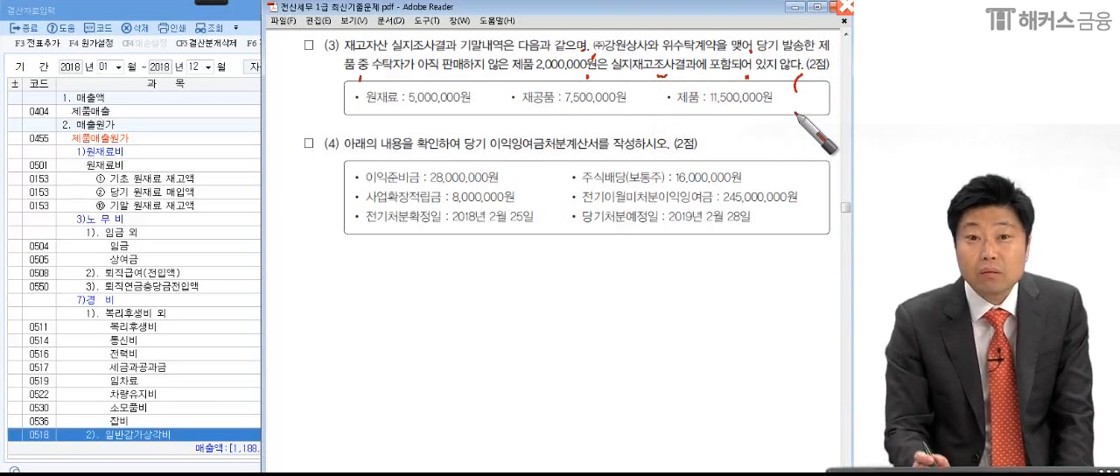
# - Underline the 원재료, 재공품 and 제품 amounts, and circle 제품, 11,500,000원 and the unsold 2,000,000원
pyautogui.moveTo(349, 115); pyautogui.dragTo(470, 112)
pyautogui.moveTo(514, 115); pyautogui.dragTo(623, 112)
pyautogui.moveTo(667, 115)
pyautogui.mouseDown()
pyautogui.moveTo(744, 119)
pyautogui.moveTo(773, 98)
pyautogui.moveTo(789, 108)
pyautogui.moveTo(777, 73)
pyautogui.moveTo(702, 125)
pyautogui.moveTo(707, 96)
pyautogui.mouseUp()
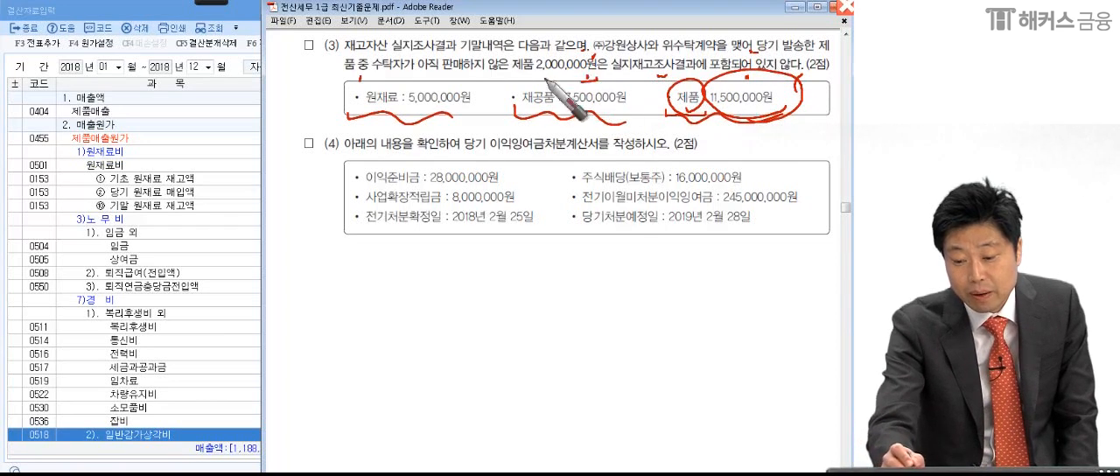
pyautogui.moveTo(547, 77); pyautogui.dragTo(598, 83)
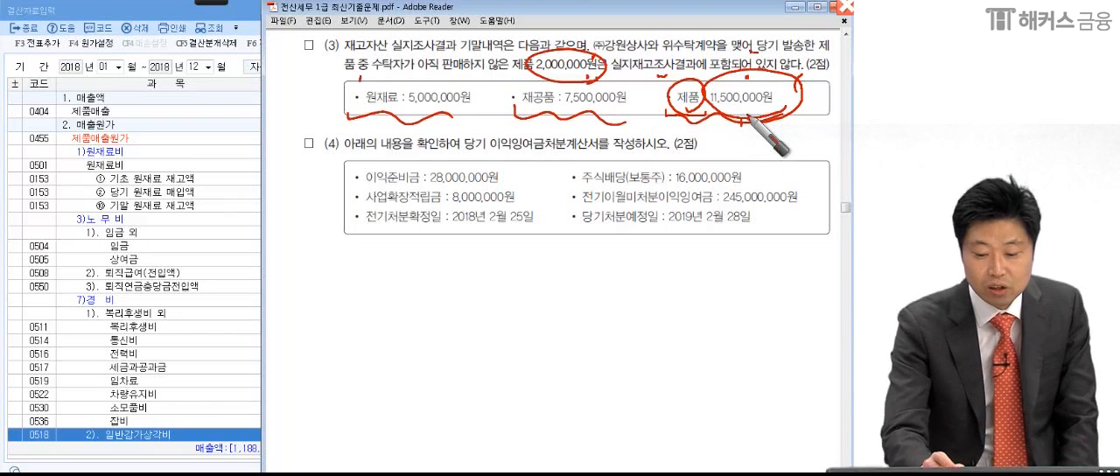
# - Handwrite 적송품 below item (4) and circle it with a long trailing stroke
pyautogui.moveTo(308, 268)
pyautogui.mouseDown()
pyautogui.moveTo(351, 300)
pyautogui.moveTo(406, 253)
pyautogui.moveTo(393, 320)
pyautogui.moveTo(423, 333)
pyautogui.mouseUp()
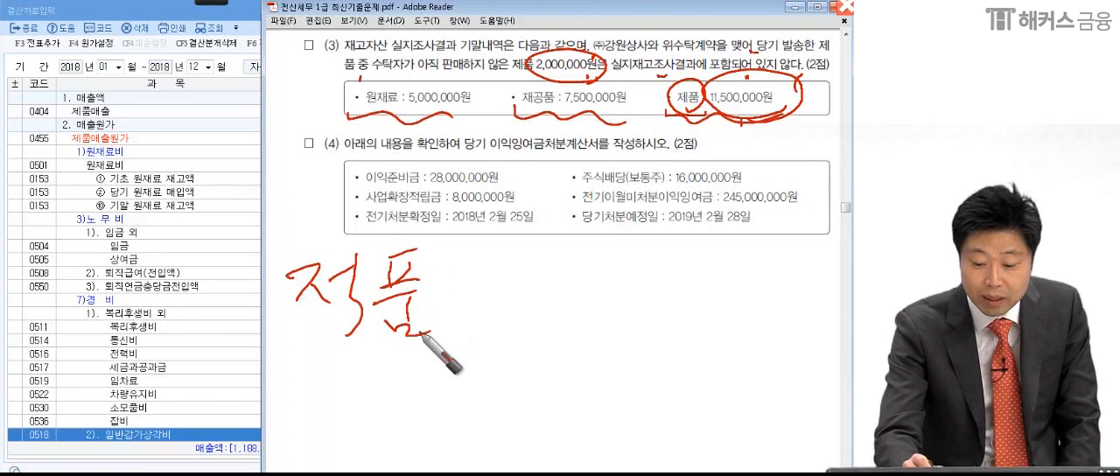
pyautogui.moveTo(408, 268)
pyautogui.mouseDown()
pyautogui.moveTo(371, 281)
pyautogui.moveTo(365, 327)
pyautogui.mouseUp()
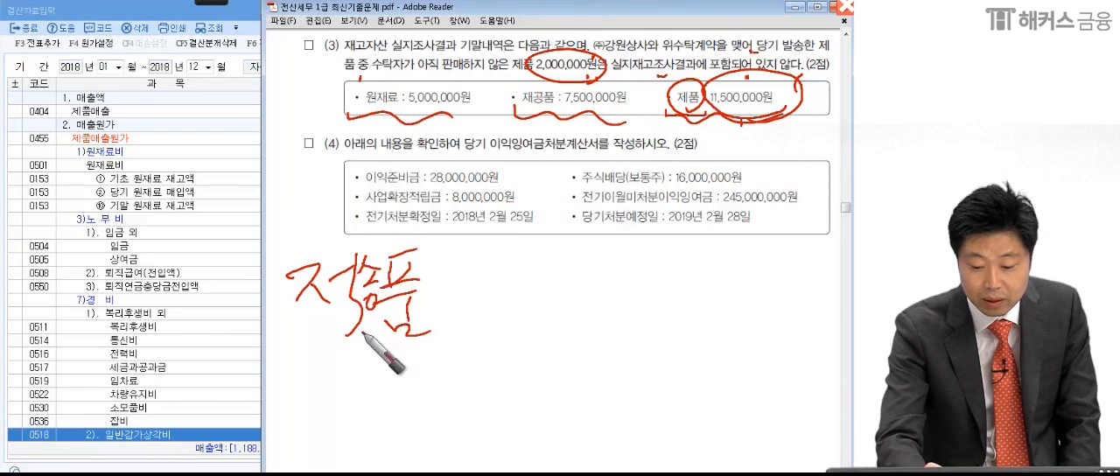
pyautogui.moveTo(298, 368); pyautogui.dragTo(355, 473)
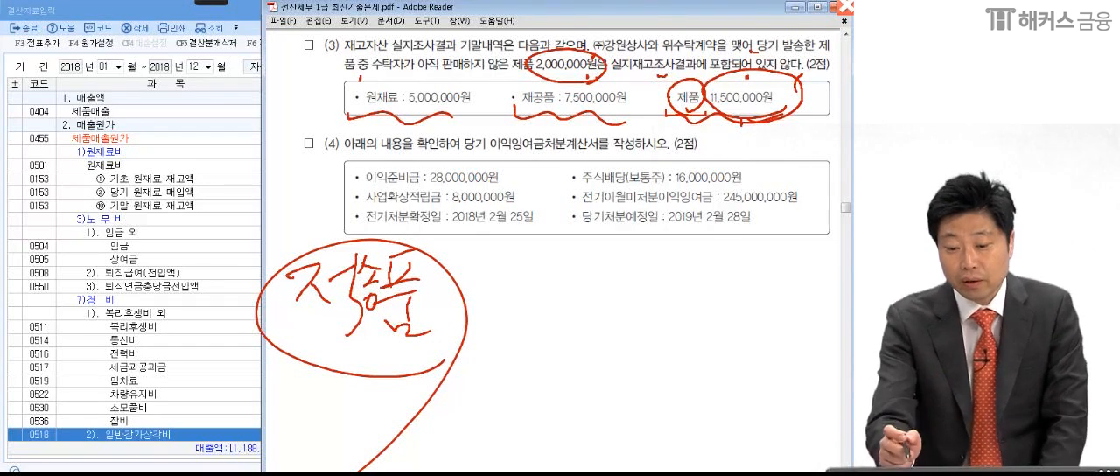
# - Underline 아직 판매하지 않은 제품, re-circle 2,000,000원, and emphasize the 제품 11,500,000원 amount again
pyautogui.click(681, 48)
pyautogui.moveTo(532, 59); pyautogui.dragTo(552, 73)
pyautogui.moveTo(415, 69); pyautogui.dragTo(567, 72)
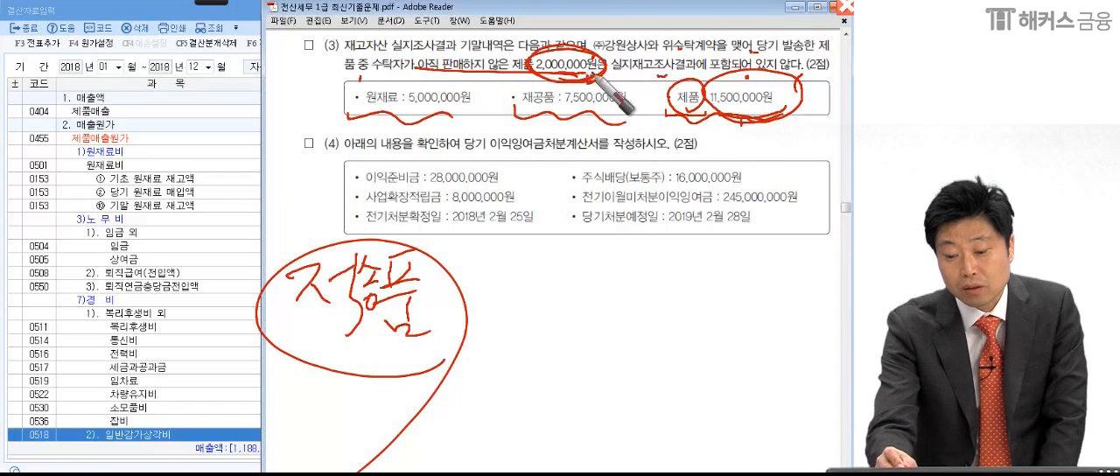
pyautogui.moveTo(512, 115); pyautogui.dragTo(625, 119)
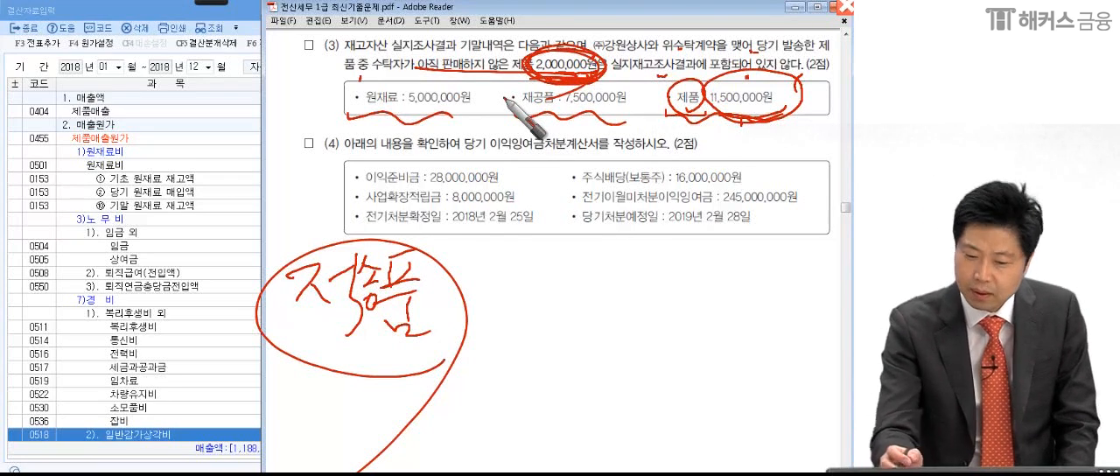
pyautogui.moveTo(665, 116); pyautogui.dragTo(800, 113)
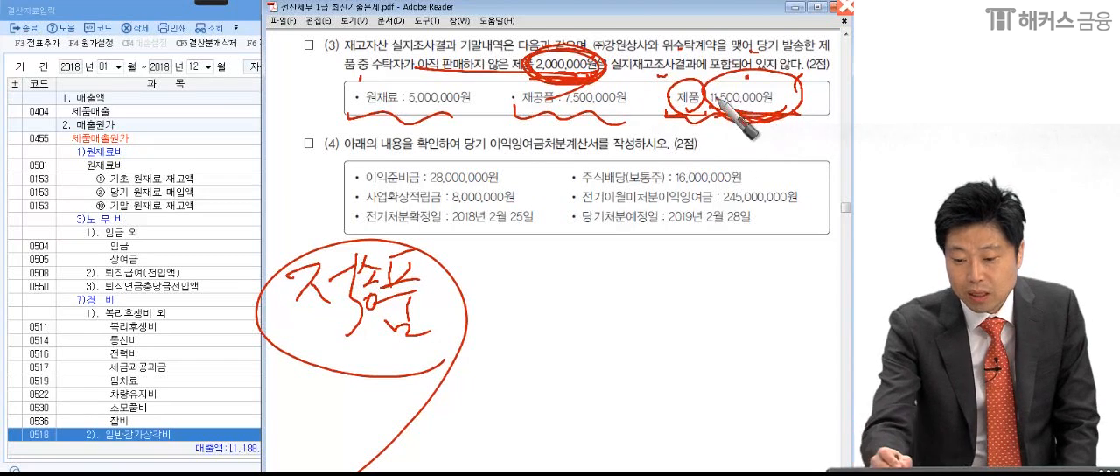
# - Handwrite the finished goods total 13,500,000 below item (4) and circle it
pyautogui.moveTo(609, 263); pyautogui.dragTo(604, 295)
pyautogui.moveTo(622, 264); pyautogui.dragTo(628, 296)
pyautogui.moveTo(651, 285); pyautogui.dragTo(647, 301)
pyautogui.moveTo(686, 263)
pyautogui.mouseDown()
pyautogui.moveTo(691, 285)
pyautogui.moveTo(818, 278)
pyautogui.moveTo(809, 247)
pyautogui.moveTo(750, 372)
pyautogui.mouseUp()
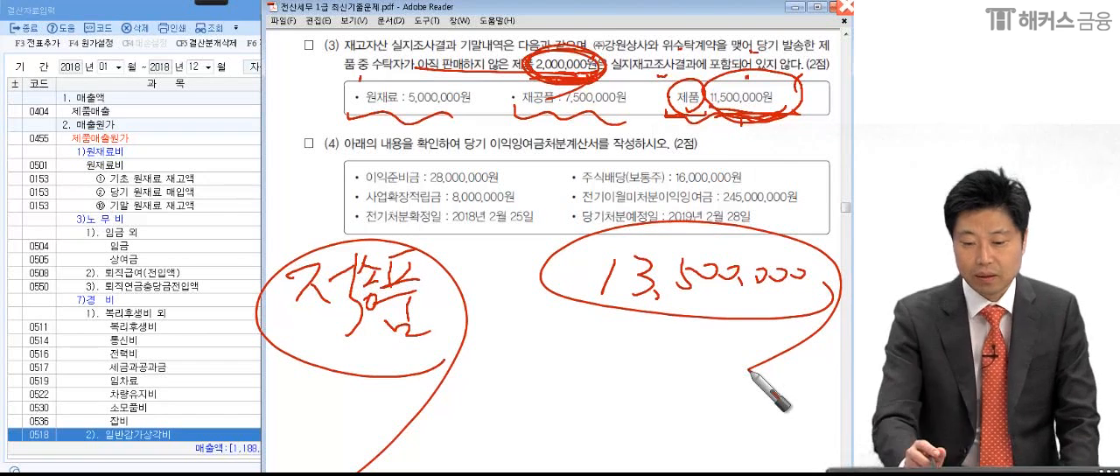
# - Label the 원재료 amount A, the 재공품 amount B and the handwritten 13,500,000 with a circled C
pyautogui.moveTo(408, 79)
pyautogui.mouseDown()
pyautogui.moveTo(401, 94)
pyautogui.moveTo(415, 95)
pyautogui.mouseUp()
pyautogui.moveTo(402, 89); pyautogui.dragTo(413, 89)
pyautogui.moveTo(530, 81); pyautogui.dragTo(524, 99)
pyautogui.moveTo(626, 217)
pyautogui.mouseDown()
pyautogui.moveTo(620, 226)
pyautogui.moveTo(632, 228)
pyautogui.mouseUp()
pyautogui.moveTo(618, 211); pyautogui.dragTo(614, 212)
pyautogui.click(431, 107)
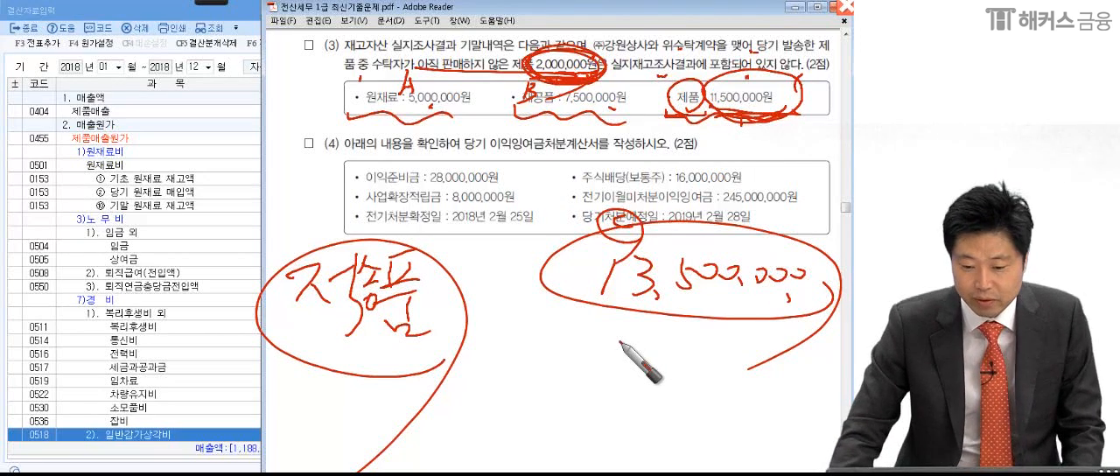
# - Enter 5,000,000 as the closing adjustment amount for 기말 원재료 재고액 in 결산자료입력
pyautogui.click(180, 261)
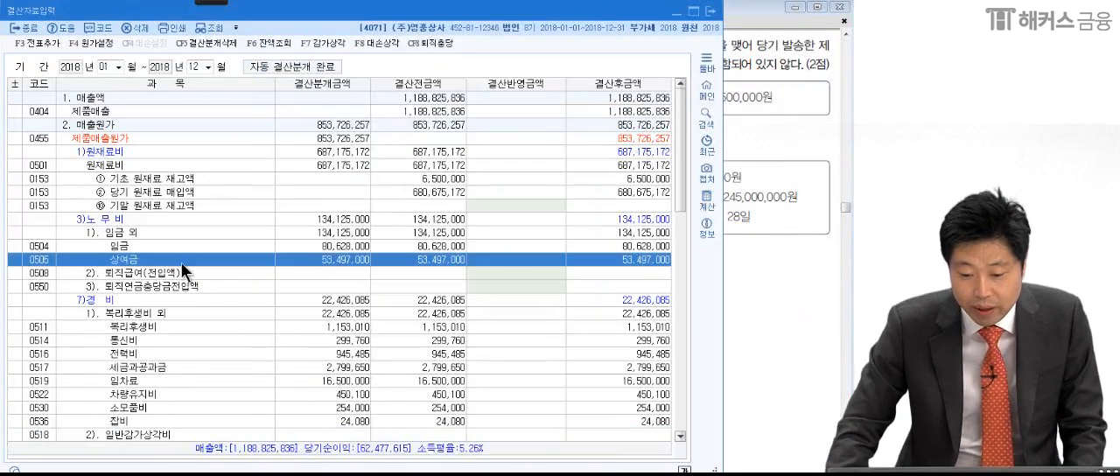
pyautogui.click(511, 203)
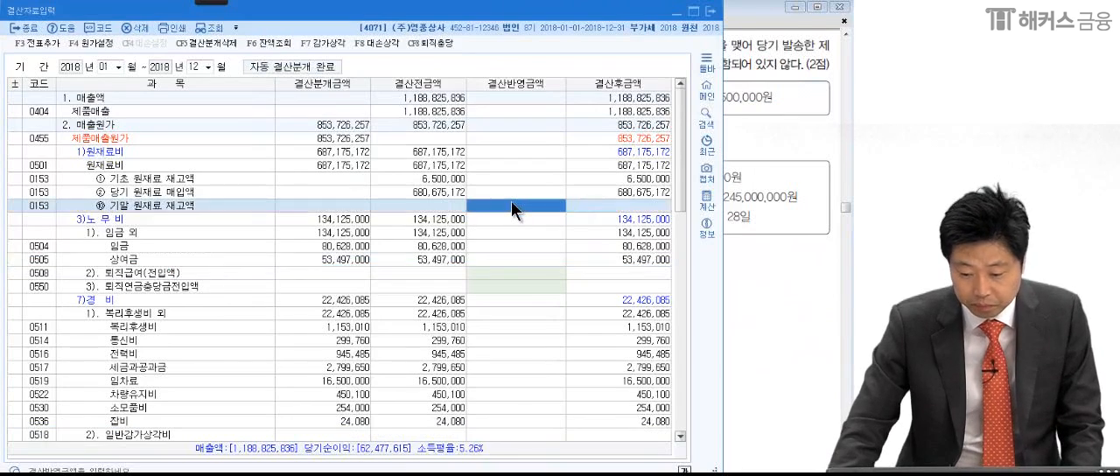
pyautogui.write('5000000')
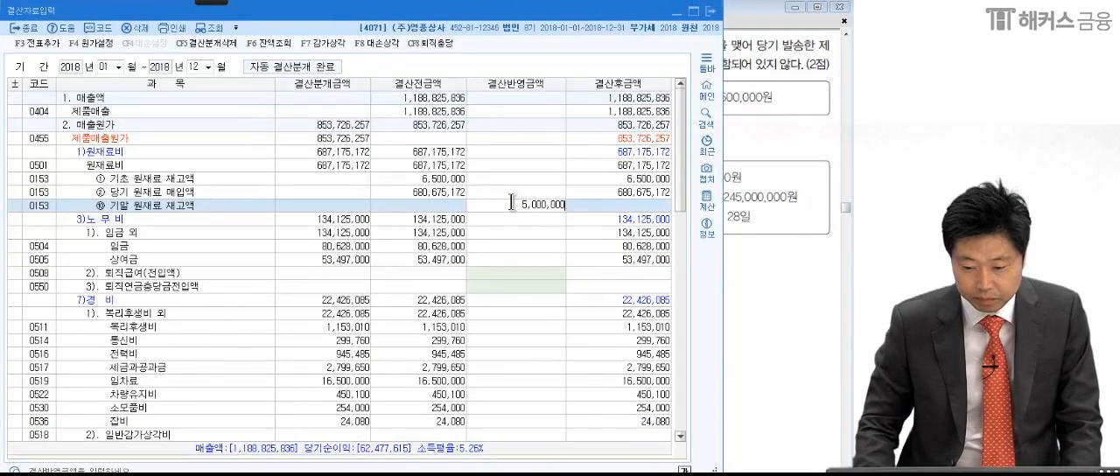
pyautogui.press('Return')
# - Check item (3) in the exam PDF and enter 7,500,000 as the 결산반영금액 for 기말 재공품 재고액
pyautogui.click(755, 255)
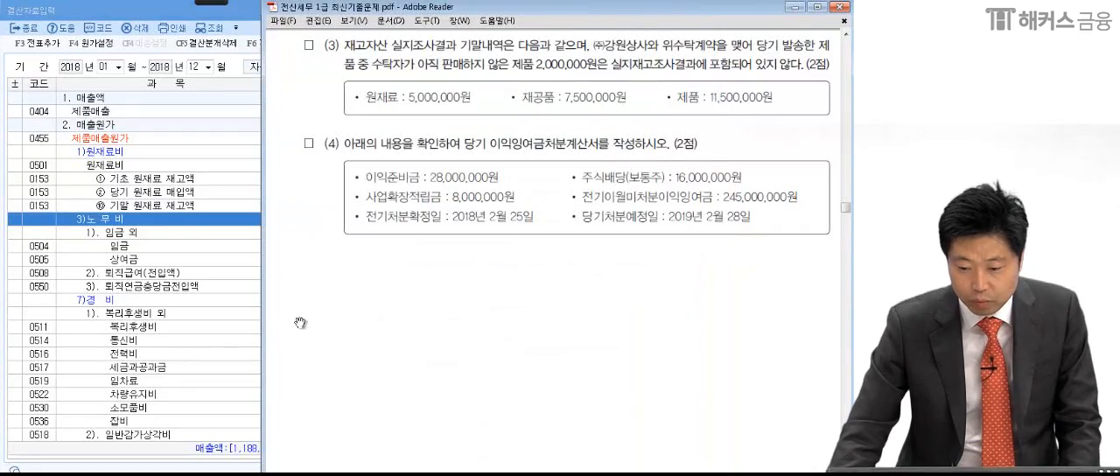
pyautogui.click(101, 322)
pyautogui.scroll(-4, 103, 323)
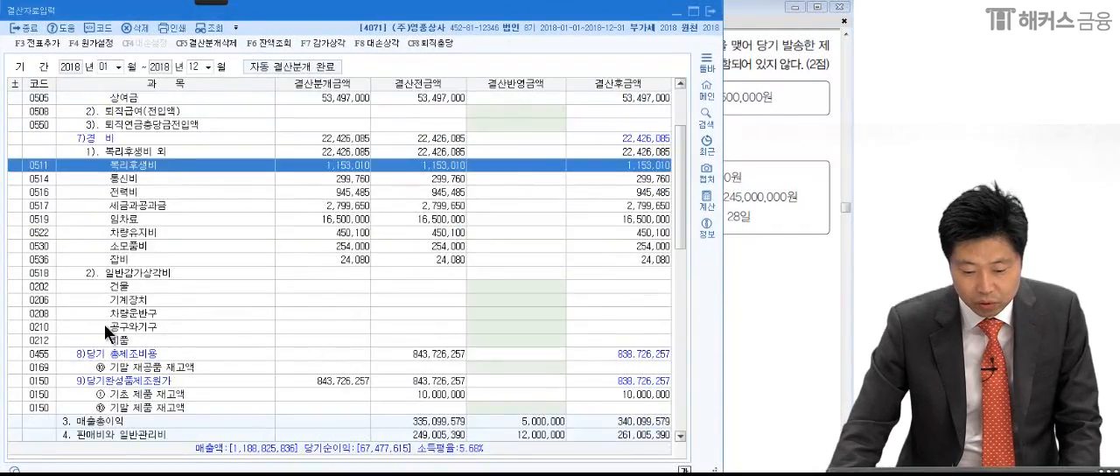
pyautogui.scroll(-3, 105, 330)
pyautogui.click(482, 262)
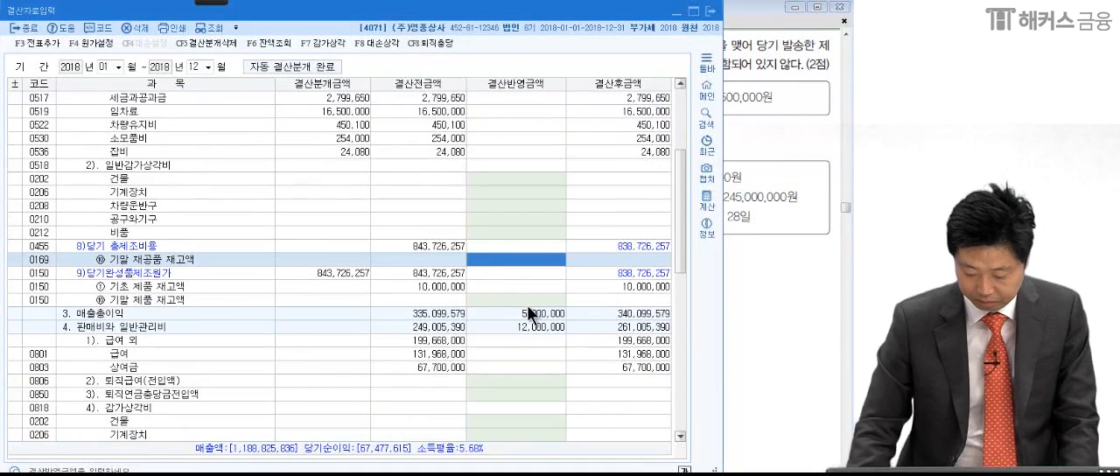
pyautogui.write('7500000')
pyautogui.press('Return')
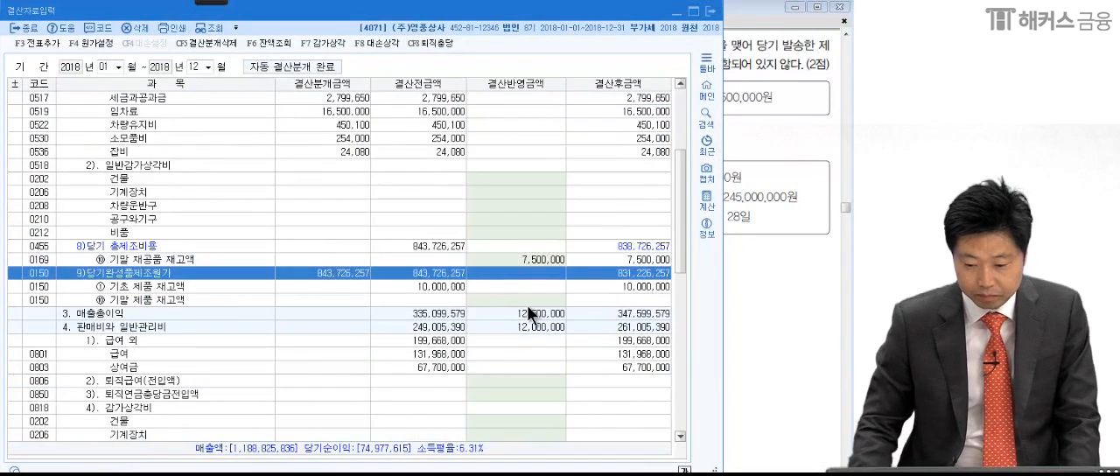
# - Enter 13,500,000 as the 결산반영금액 for 기말 제품 재고액, including the unsold consigned goods
pyautogui.click(551, 300)
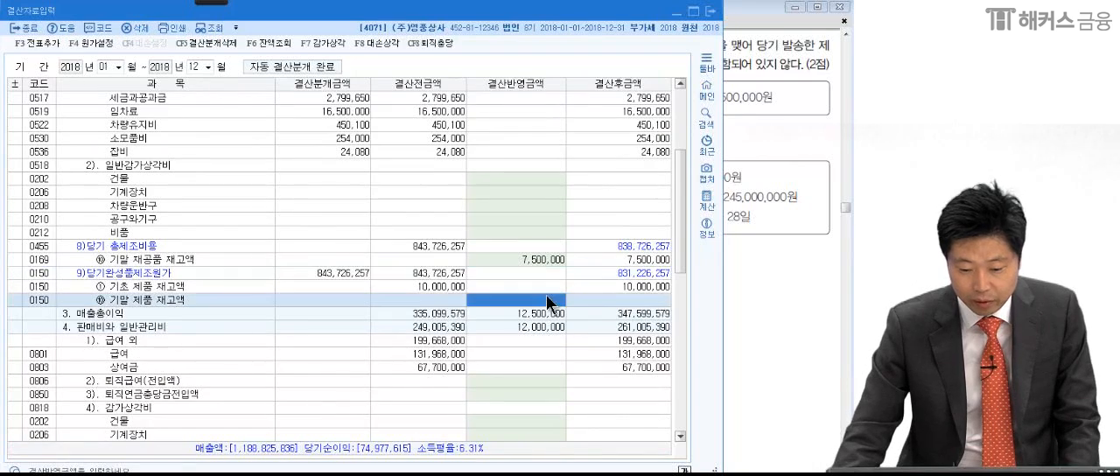
pyautogui.click(753, 299)
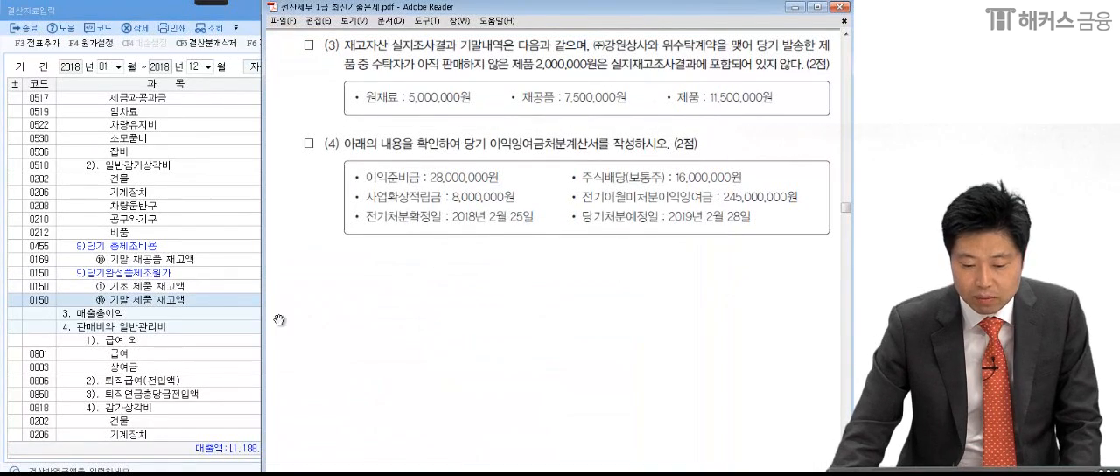
pyautogui.click(531, 304)
pyautogui.write('13')
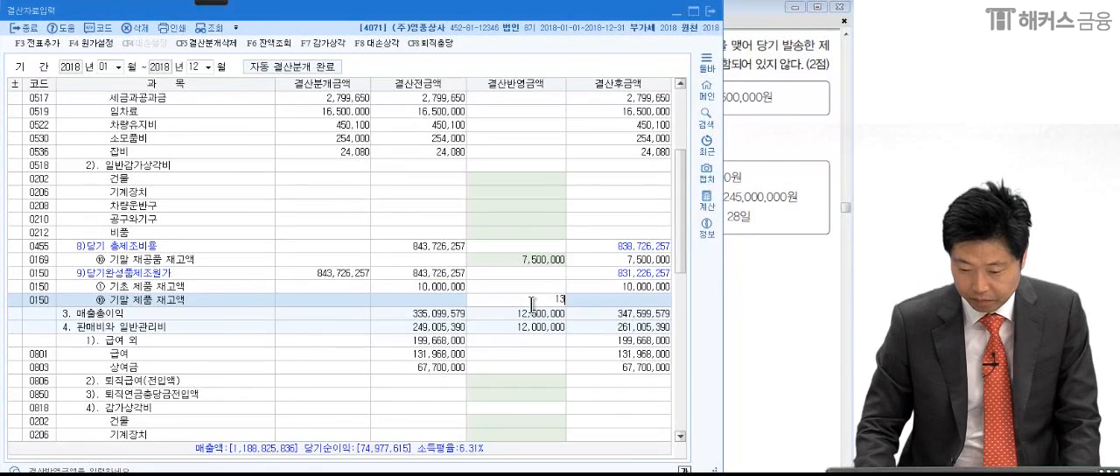
pyautogui.write(',500,000')
pyautogui.press('Return')
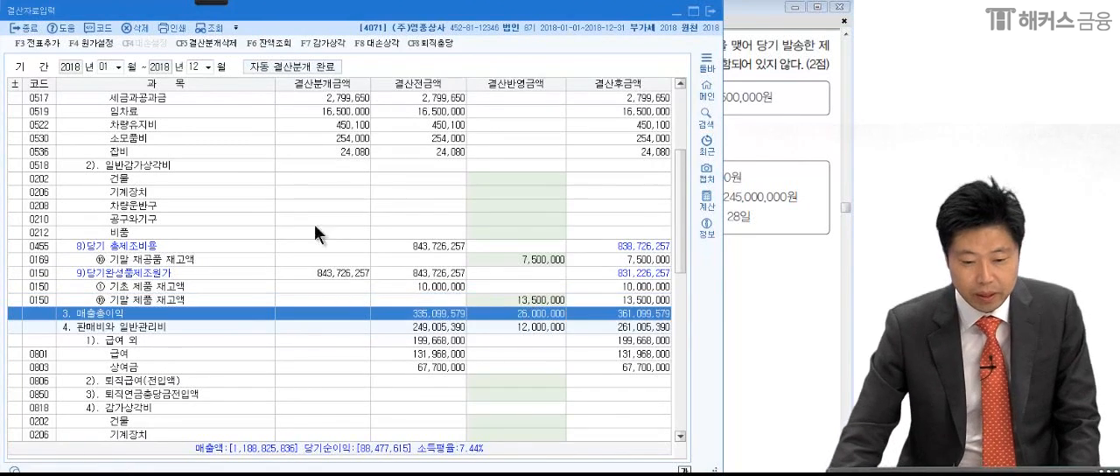
# - Add the closing entries to the general vouchers, agreeing to replace the existing 결산분개
pyautogui.click(59, 46)
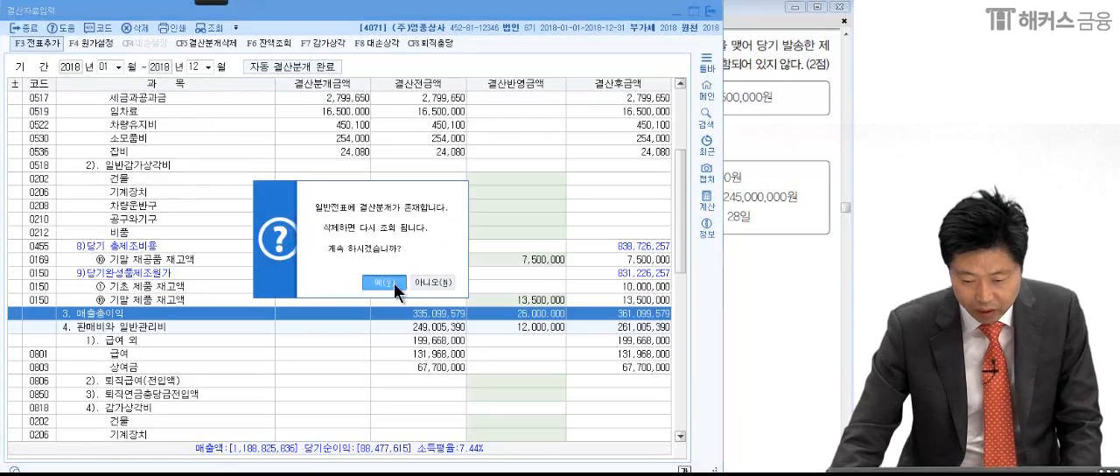
pyautogui.click(394, 283)
pyautogui.click(394, 263)
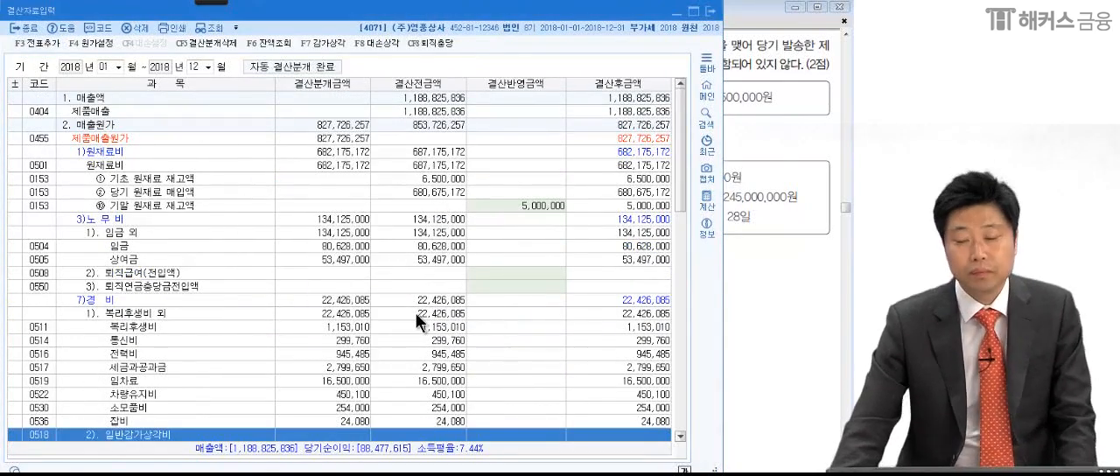
# - Show item (4) in the exam PDF and circle its 이익잉여금처분 data box with the pen
pyautogui.click(766, 254)
pyautogui.moveTo(728, 333); pyautogui.dragTo(728, 245)
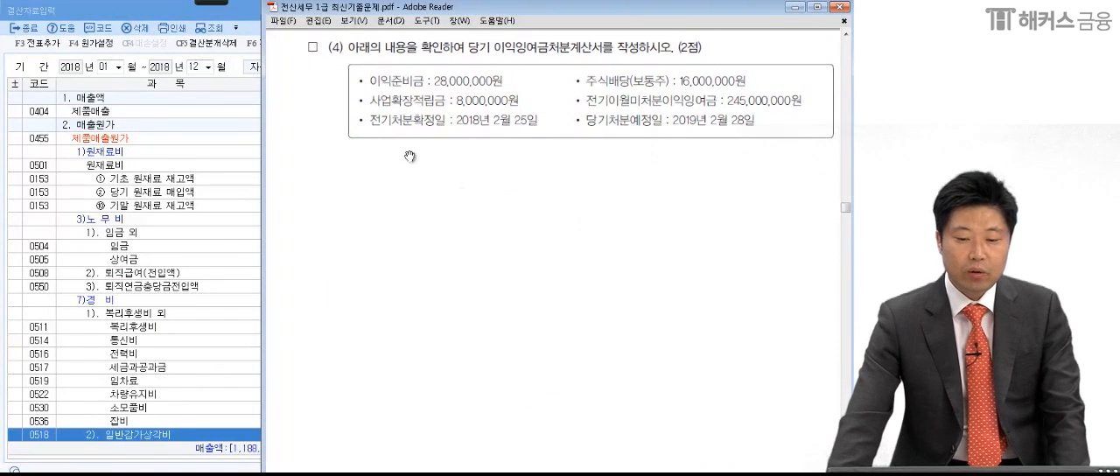
pyautogui.moveTo(97, 16)
pyautogui.click(19, 16)
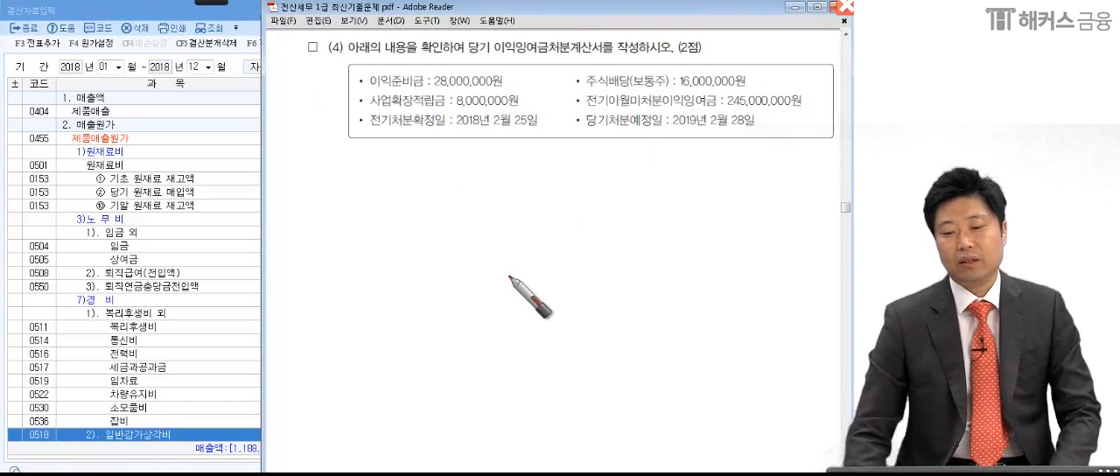
pyautogui.moveTo(723, 46)
pyautogui.mouseDown()
pyautogui.moveTo(787, 92)
pyautogui.moveTo(319, 149)
pyautogui.moveTo(303, 120)
pyautogui.mouseUp()
pyautogui.press('Escape')
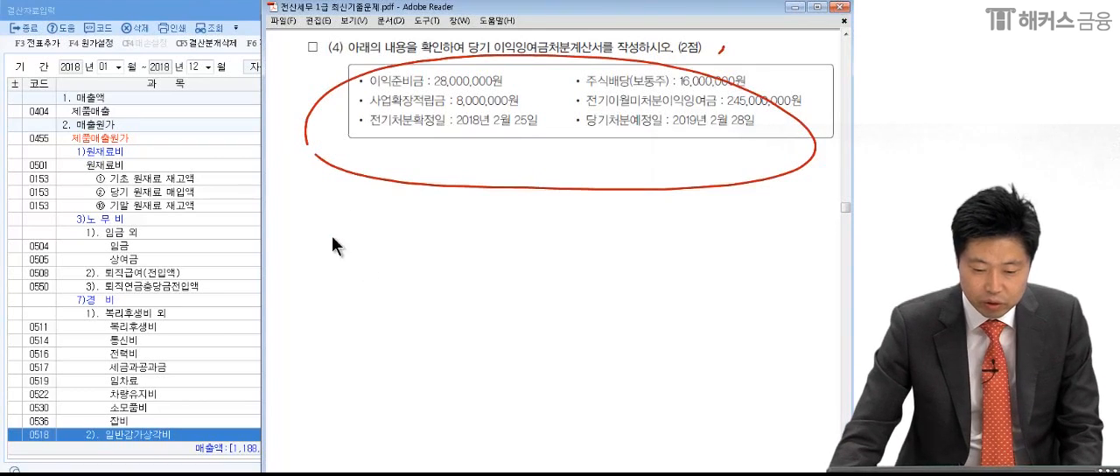
# - Open 이익잉여금처분계산서 in KcLep and decline loading the saved data
pyautogui.click(187, 263)
pyautogui.hotkey('alt', 'Tab')
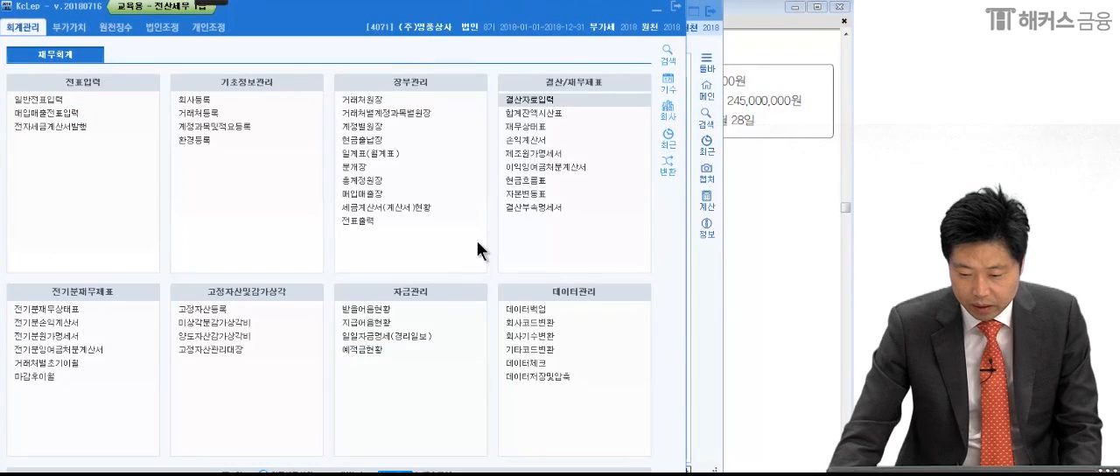
pyautogui.click(520, 166)
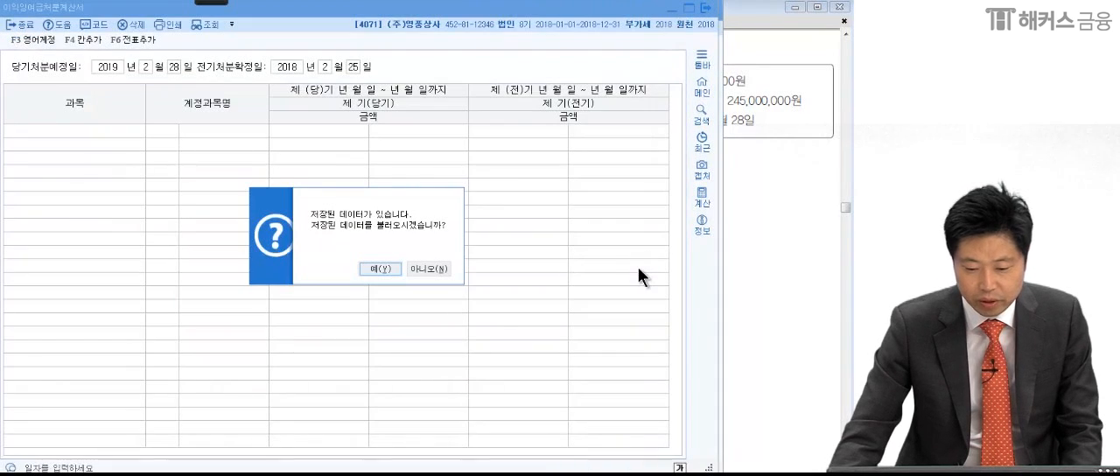
pyautogui.click(408, 266)
pyautogui.click(343, 321)
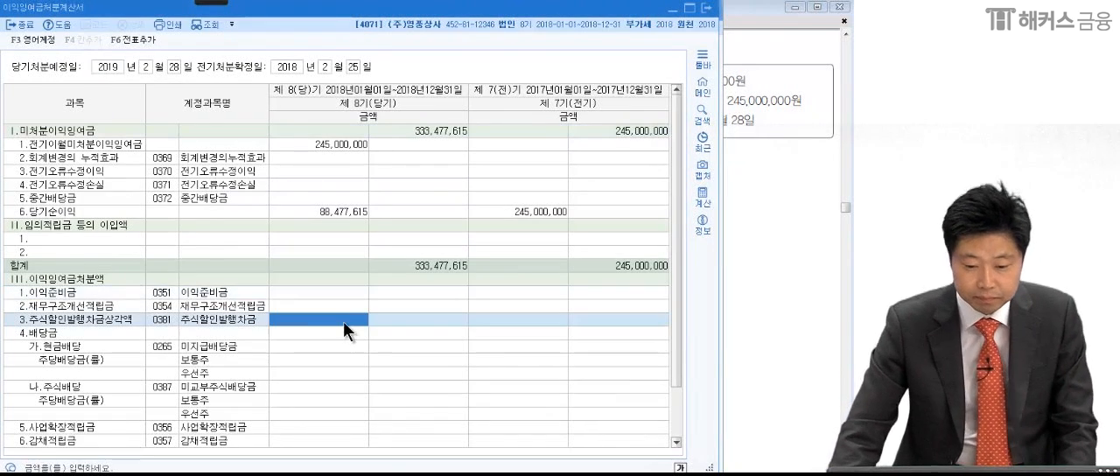
# - Tick the 이익준비금, 사업확장적립금 and 주식배당 amounts in item (4) and underline 전기이월미처분이익잉여금 245,000,000원
pyautogui.click(778, 308)
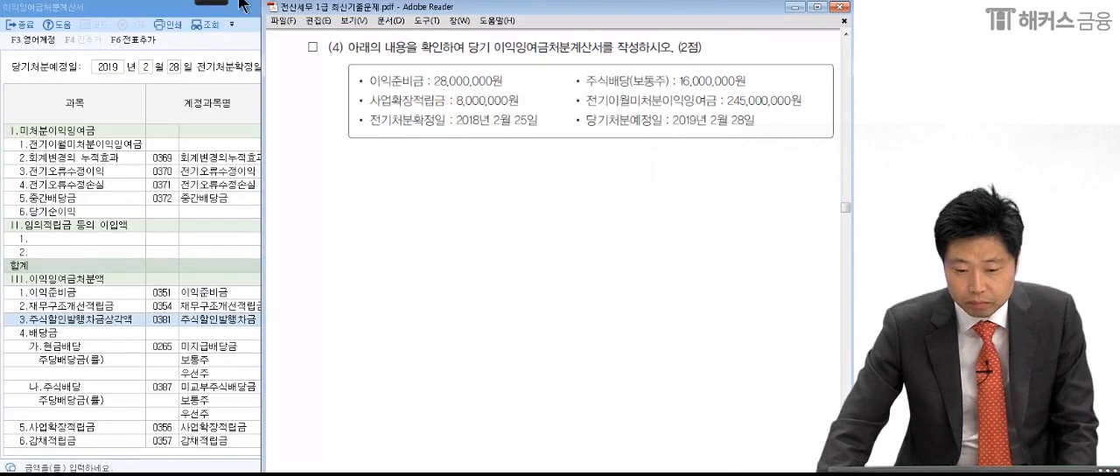
pyautogui.moveTo(221, 2)
pyautogui.click(21, 18)
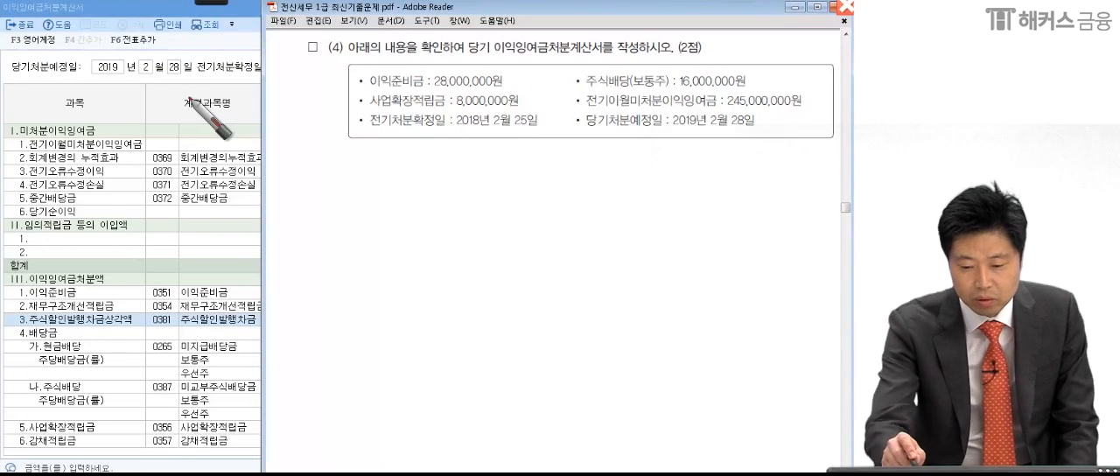
pyautogui.moveTo(507, 76); pyautogui.dragTo(528, 106)
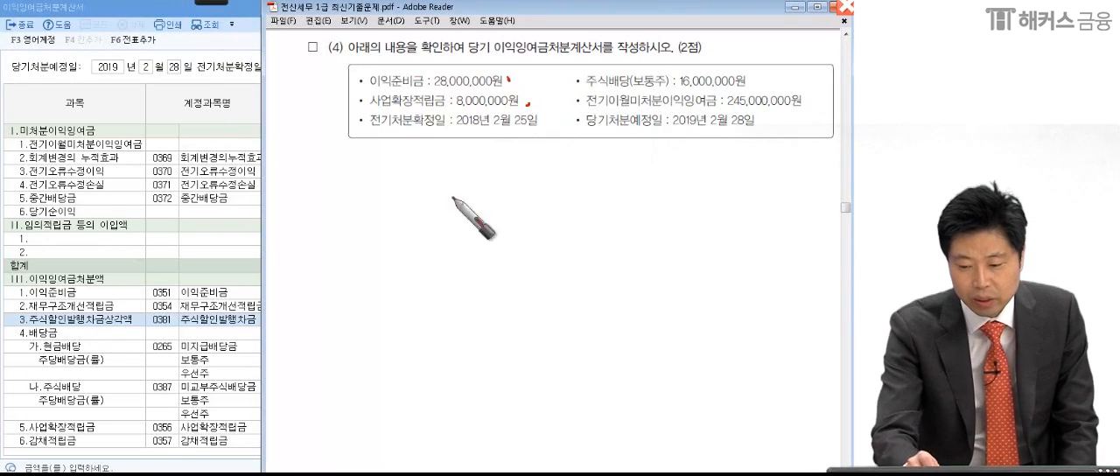
pyautogui.moveTo(747, 79); pyautogui.dragTo(753, 87)
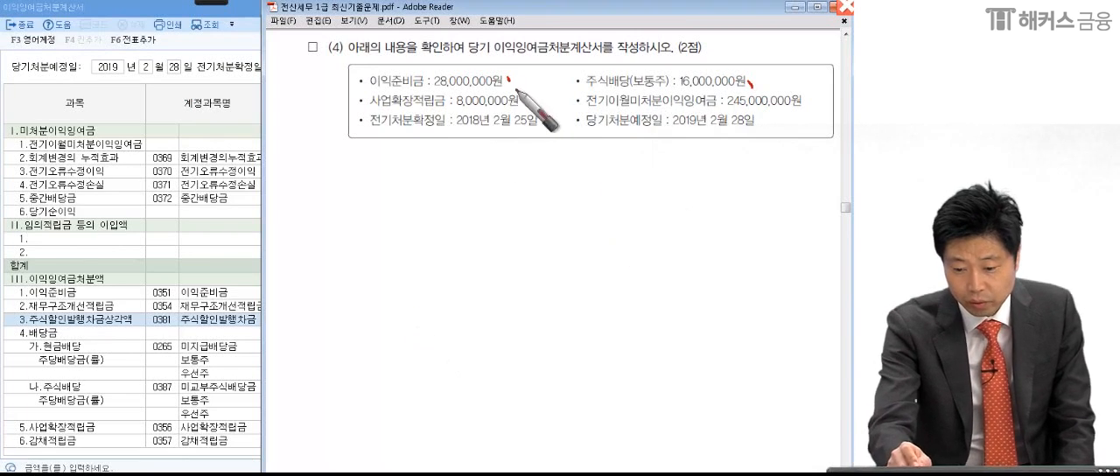
pyautogui.moveTo(514, 78); pyautogui.dragTo(530, 70)
pyautogui.moveTo(528, 110); pyautogui.dragTo(557, 97)
pyautogui.moveTo(750, 84); pyautogui.dragTo(780, 77)
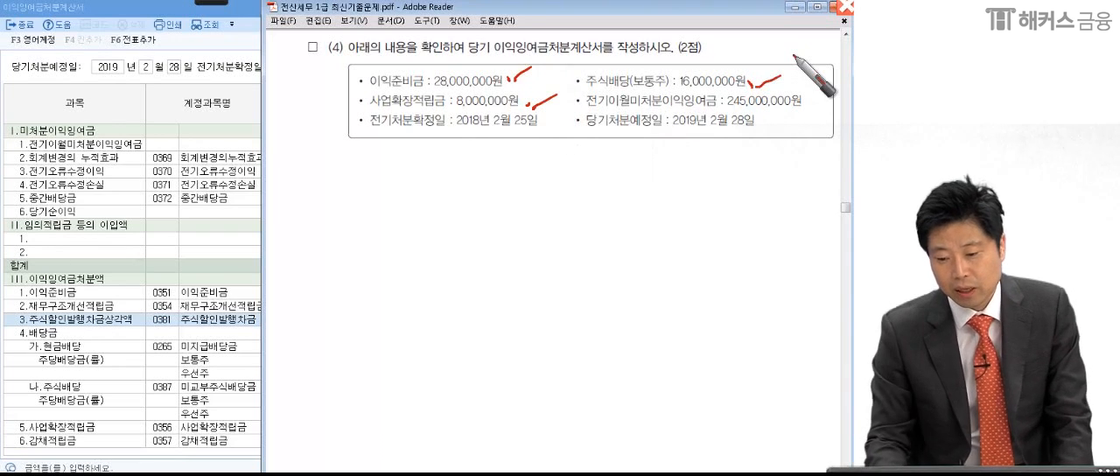
pyautogui.moveTo(577, 105); pyautogui.dragTo(817, 112)
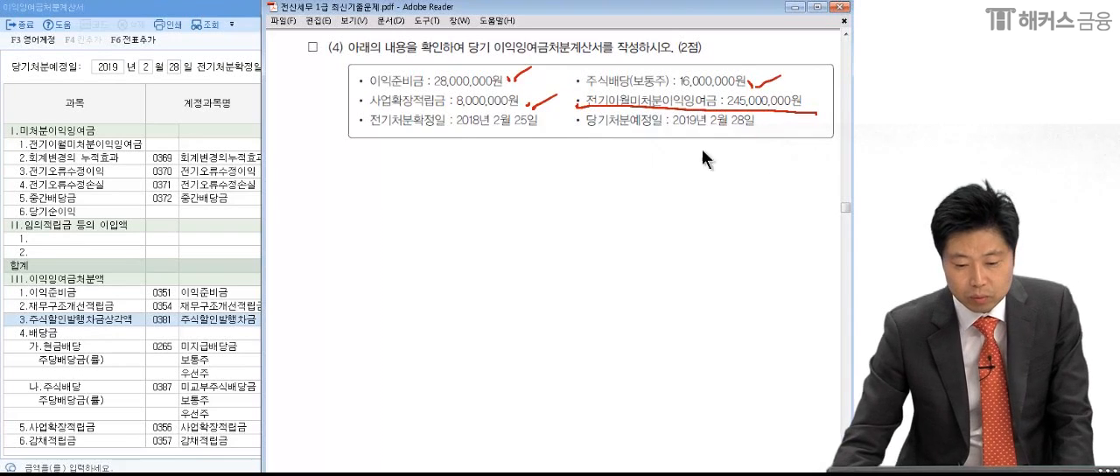
# - Compare the statement's 전기이월미처분이익잉여금 and both disposition dates with item (4) in the exam PDF
pyautogui.click(177, 245)
pyautogui.click(336, 145)
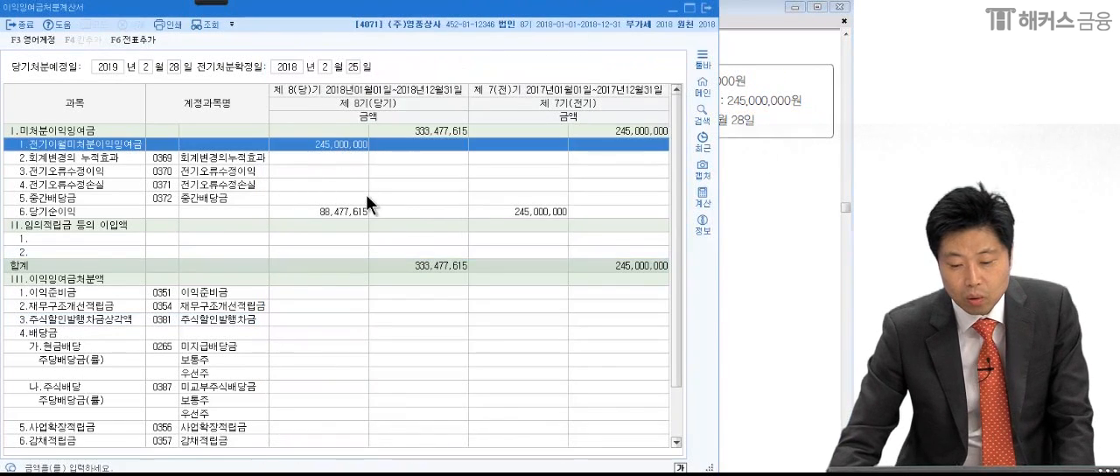
pyautogui.click(756, 208)
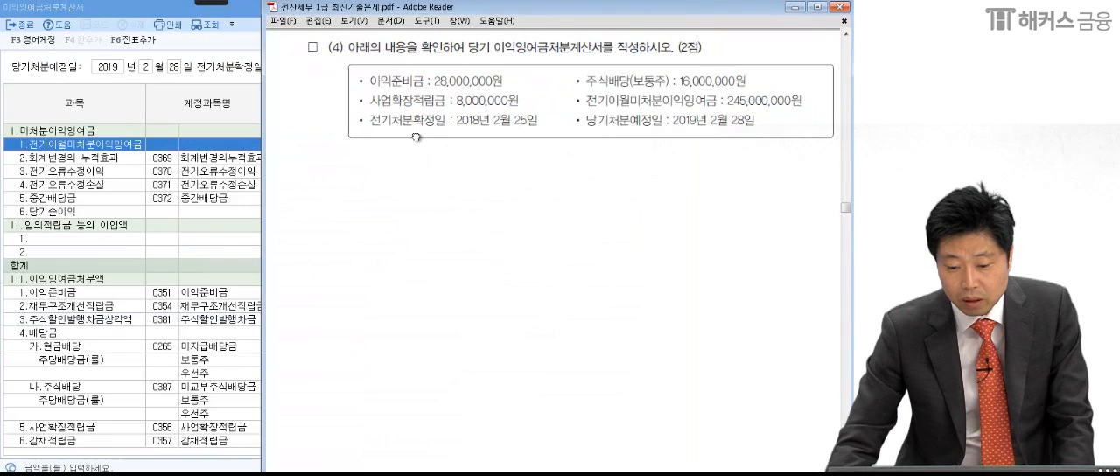
pyautogui.click(222, 113)
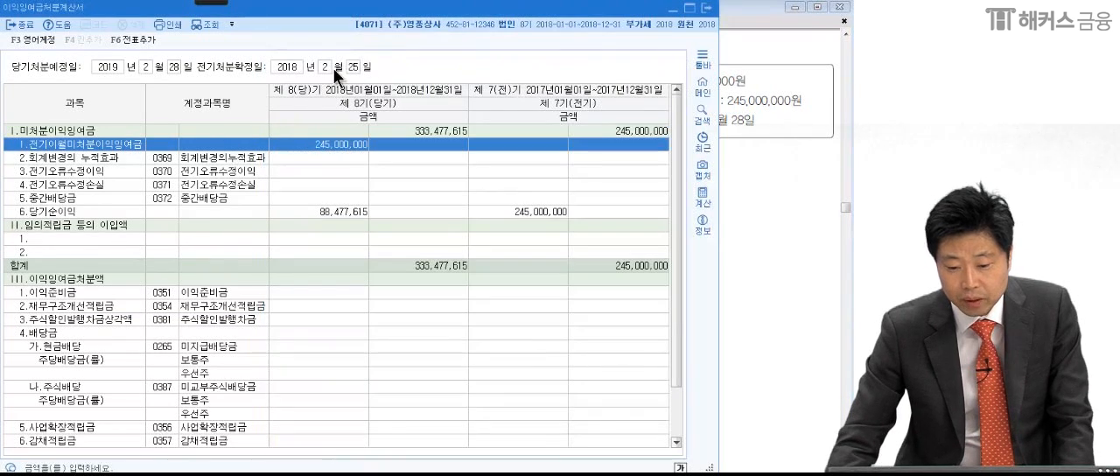
pyautogui.click(766, 139)
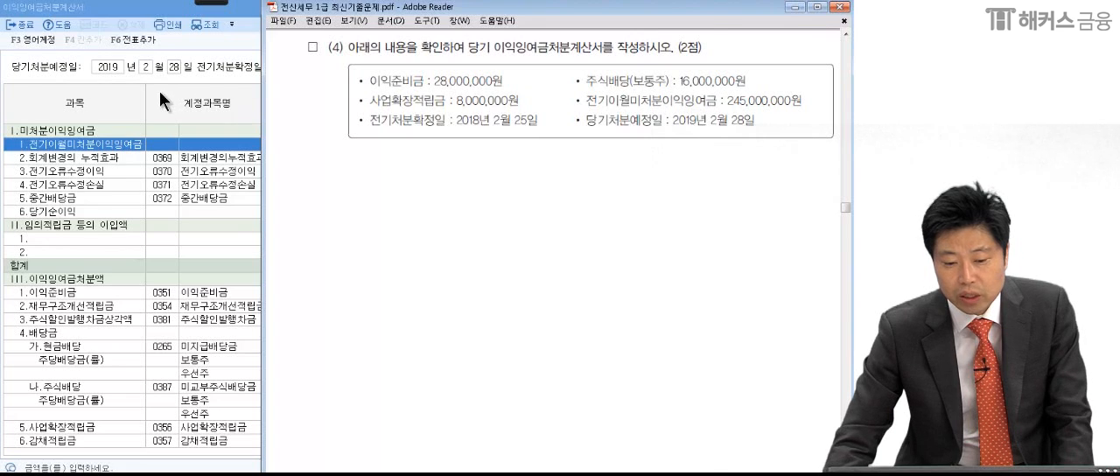
pyautogui.click(135, 74)
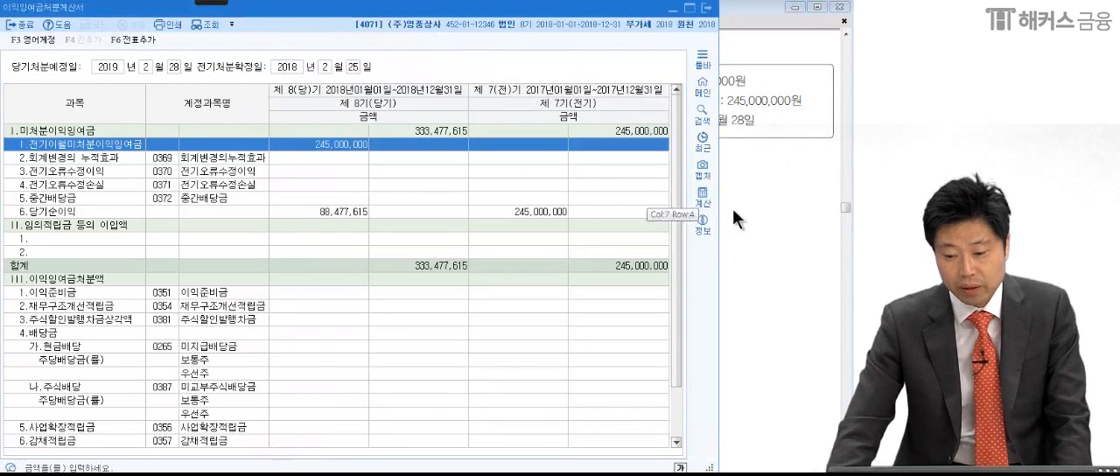
pyautogui.click(800, 226)
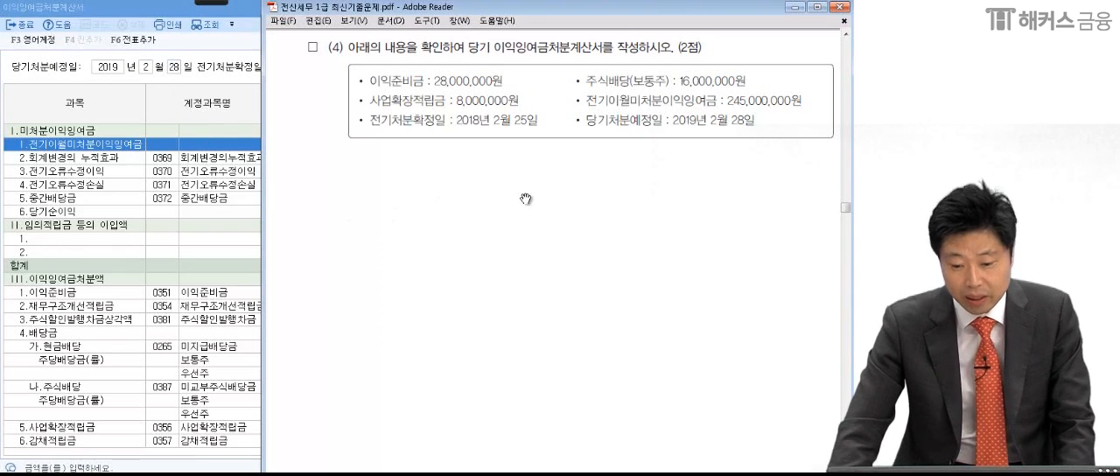
# - Enter 28,000,000 for 이익준비금 in the current-period column of 이익잉여금처분계산서
pyautogui.click(218, 359)
pyautogui.click(409, 291)
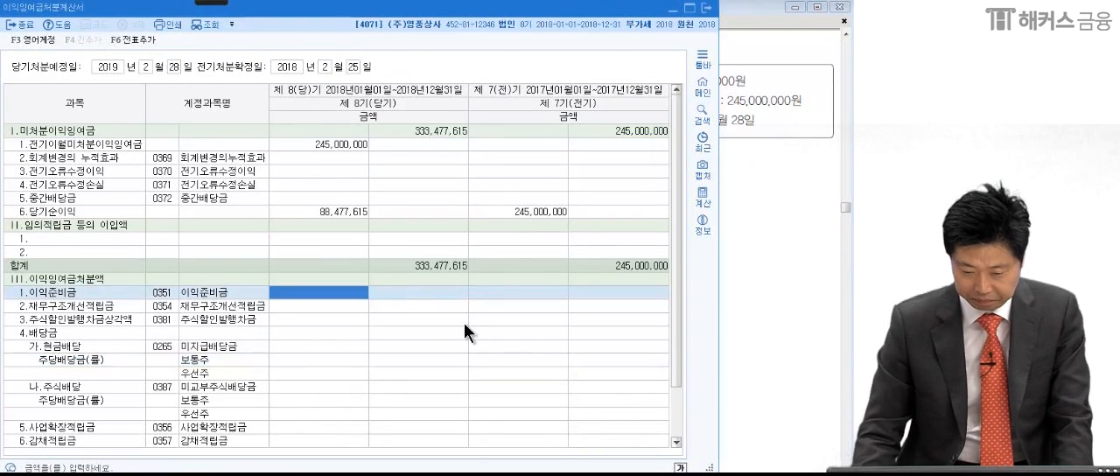
pyautogui.write('28,000,000')
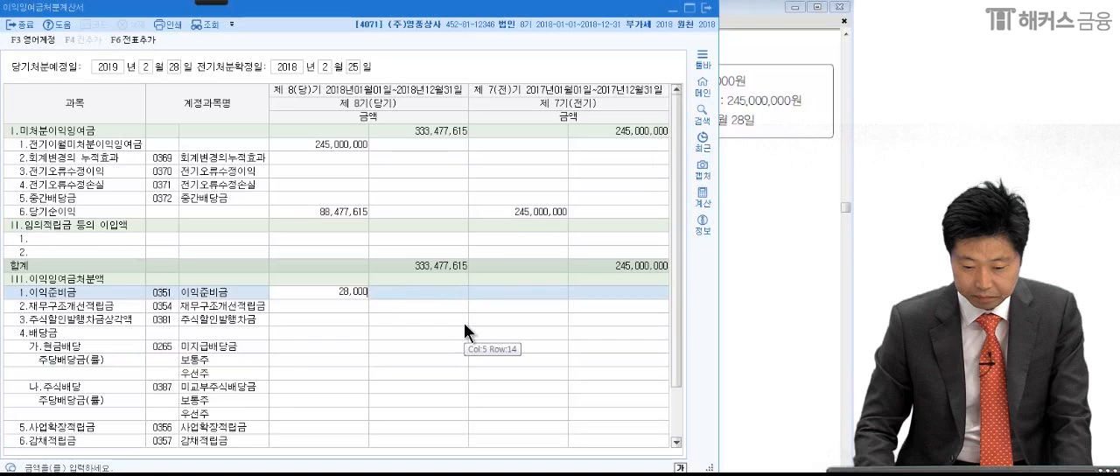
pyautogui.press('Return')
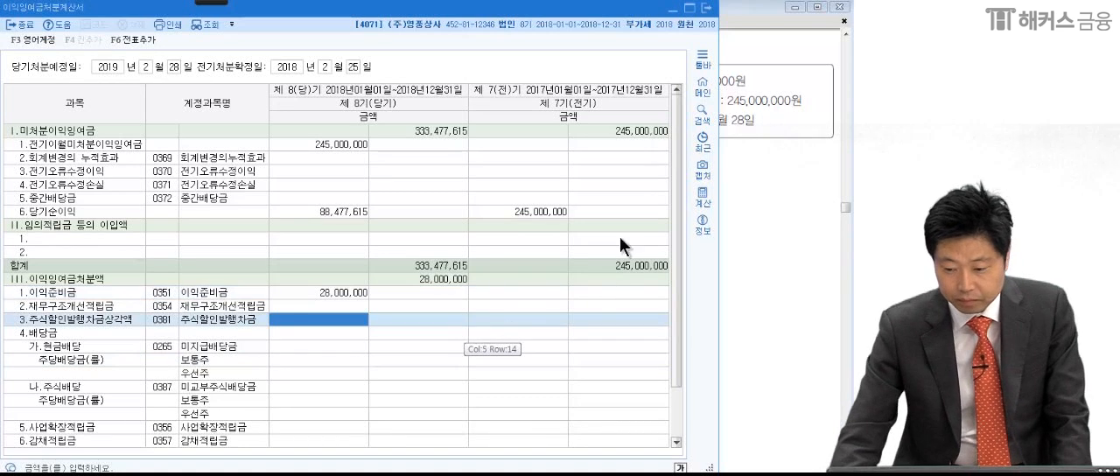
pyautogui.click(763, 175)
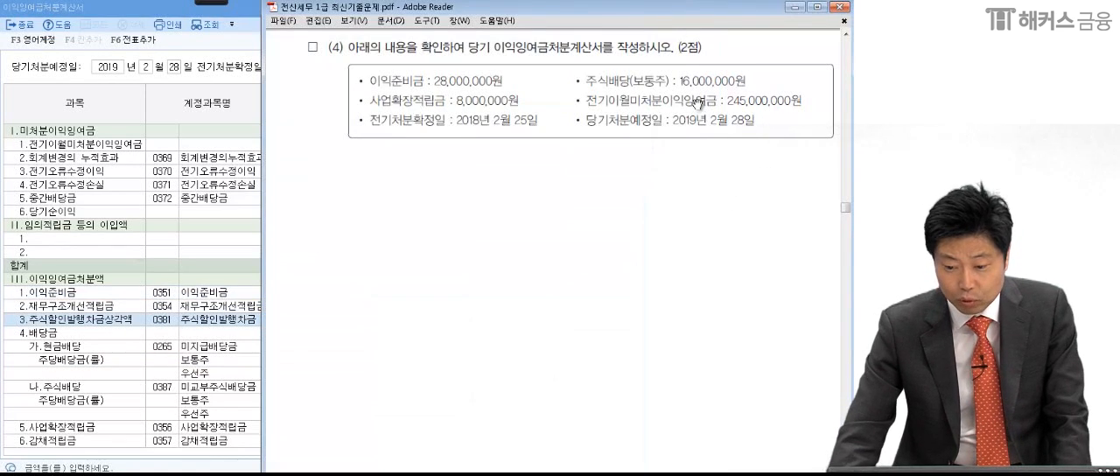
# - Enter 16,000,000 for 주식배당 (미교부주식배당금) in the current-period column of 이익잉여금처분계산서
pyautogui.click(205, 361)
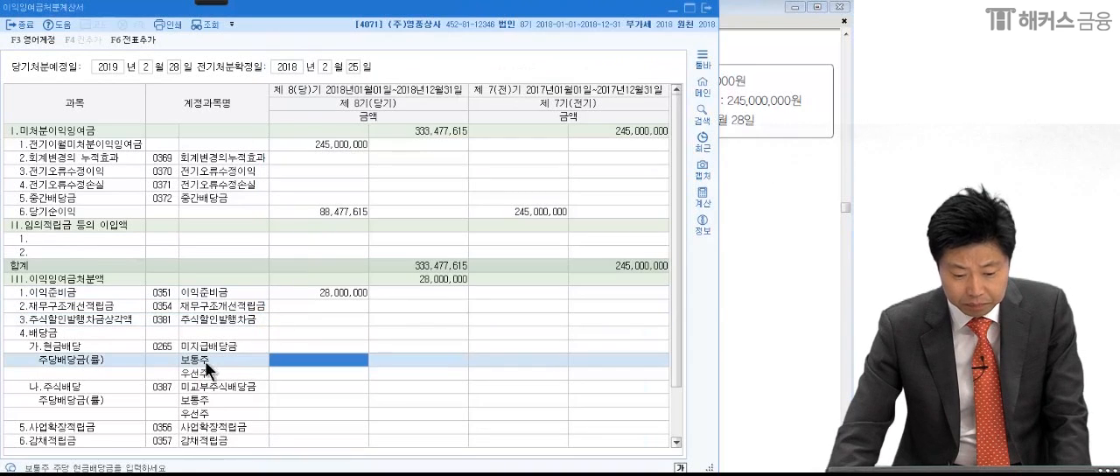
pyautogui.click(318, 386)
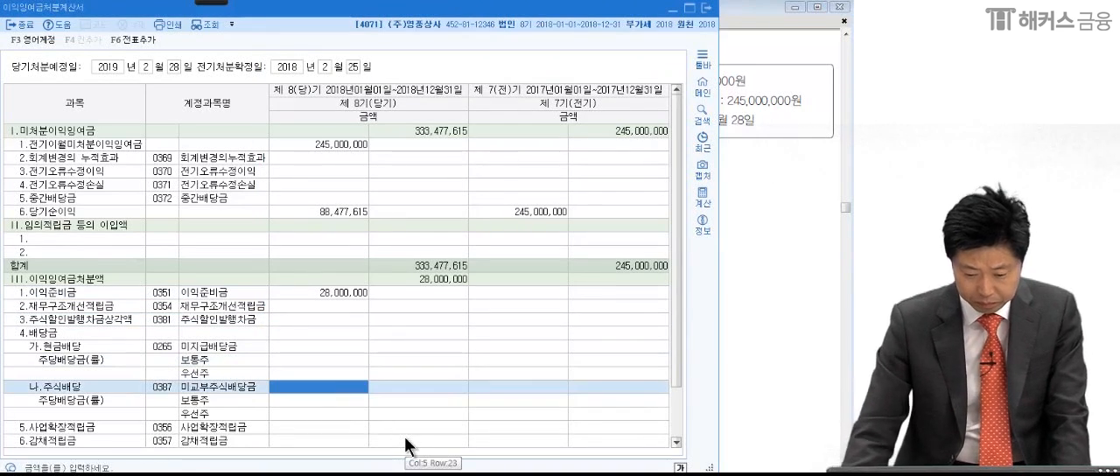
pyautogui.write('16,000,000')
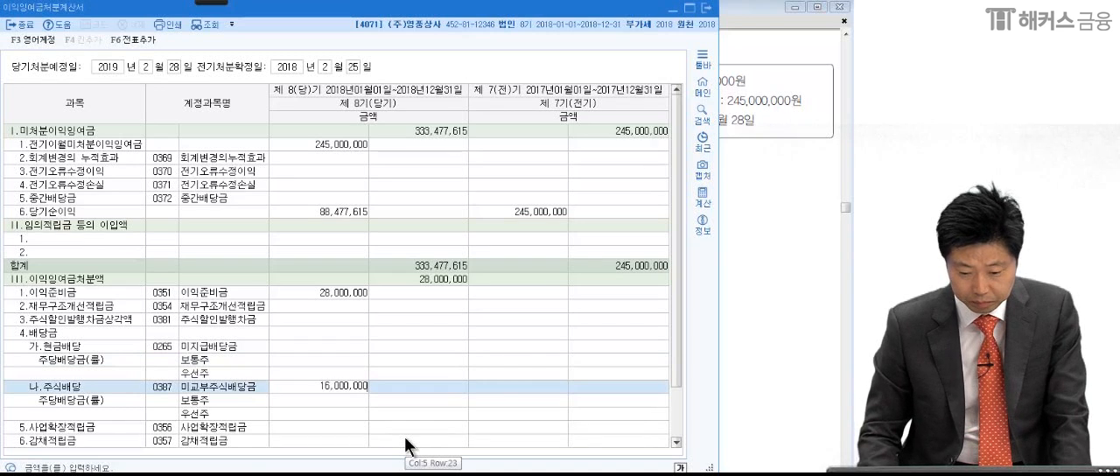
pyautogui.press('Return')
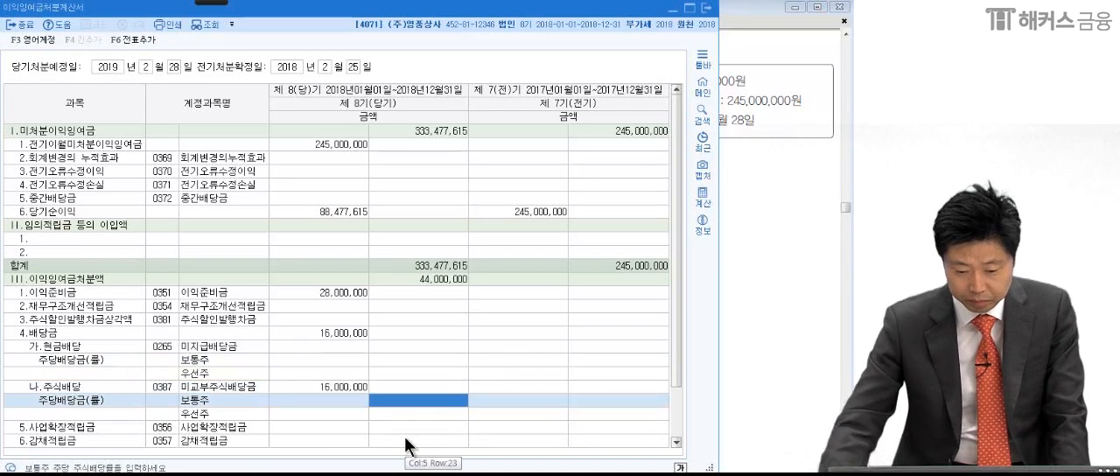
# - Check the 사업확장적립금 amount in item (4) of the exam PDF and enter 8,000,000 for it in the statement's current-period column
pyautogui.click(763, 318)
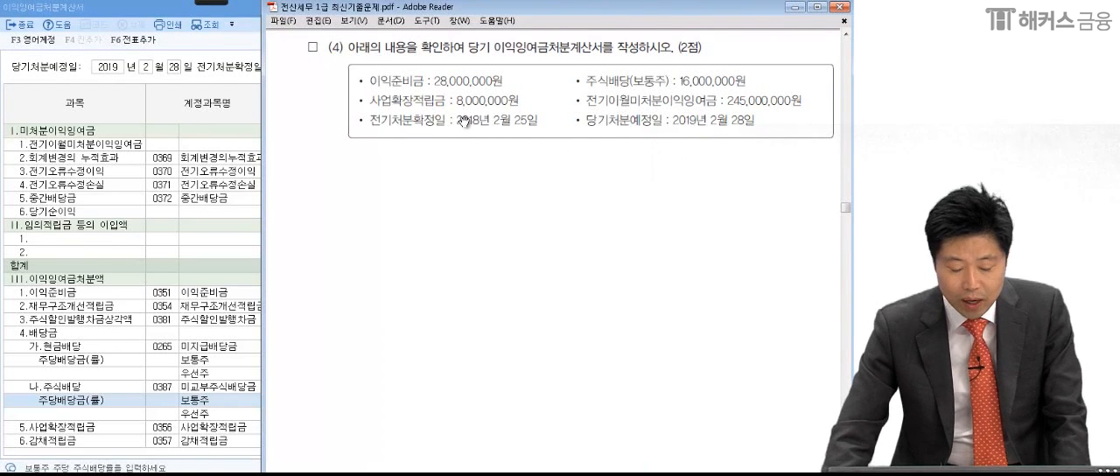
pyautogui.click(174, 336)
pyautogui.click(310, 425)
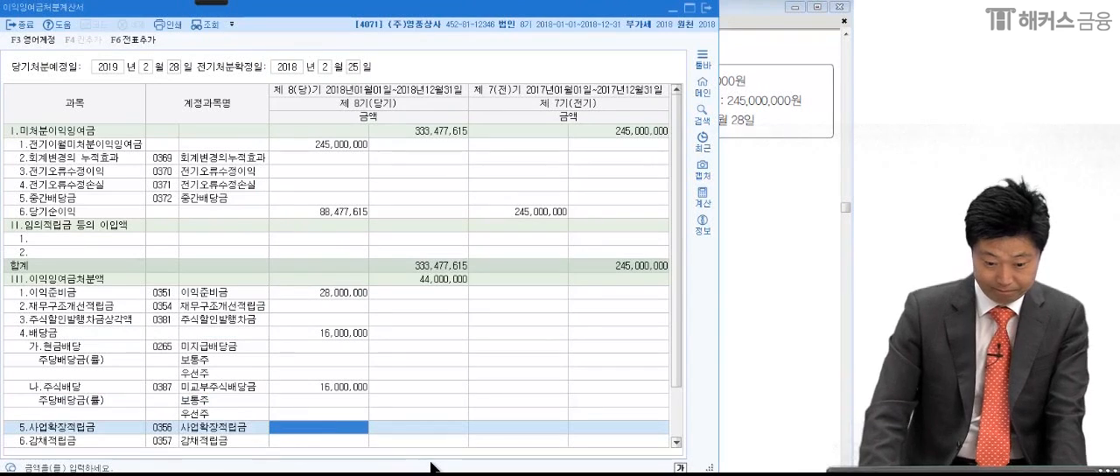
pyautogui.write('8,')
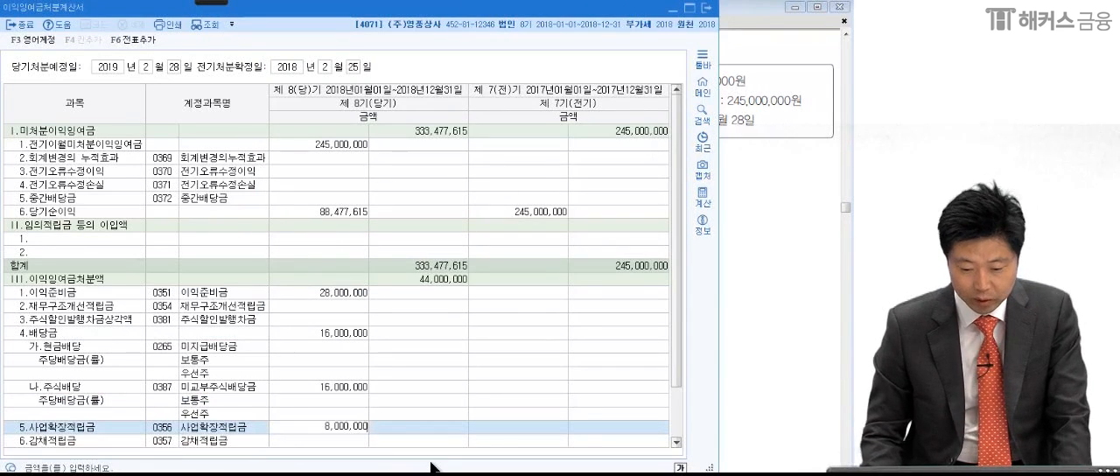
pyautogui.write('000,000')
pyautogui.press('Return')
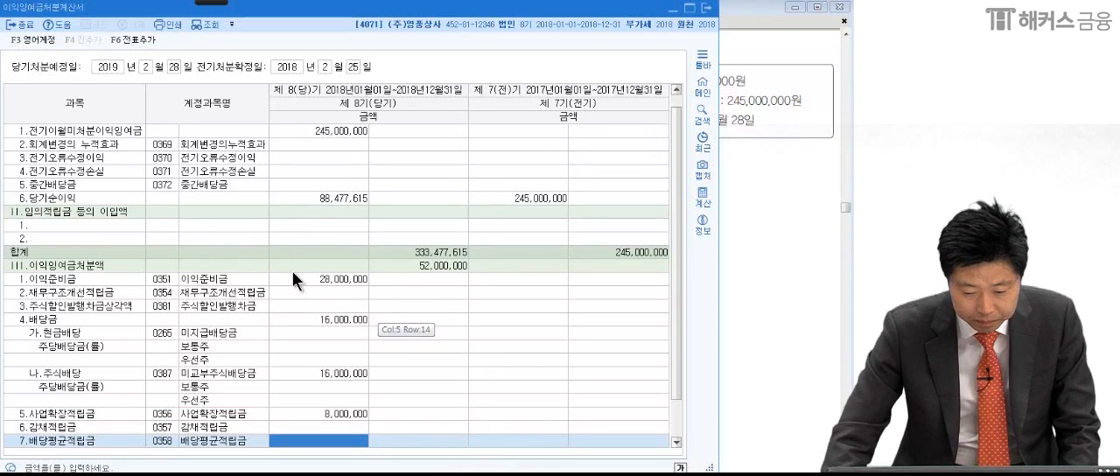
# - Circle the current-period 이익잉여금처분액 total with the pen, then clear the annotation
pyautogui.moveTo(217, 3)
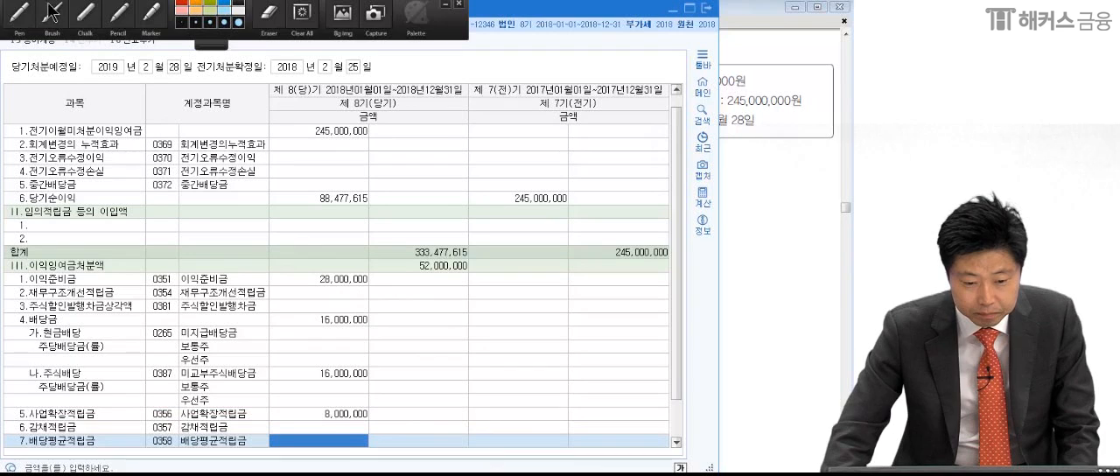
pyautogui.click(17, 13)
pyautogui.moveTo(490, 262); pyautogui.dragTo(479, 281)
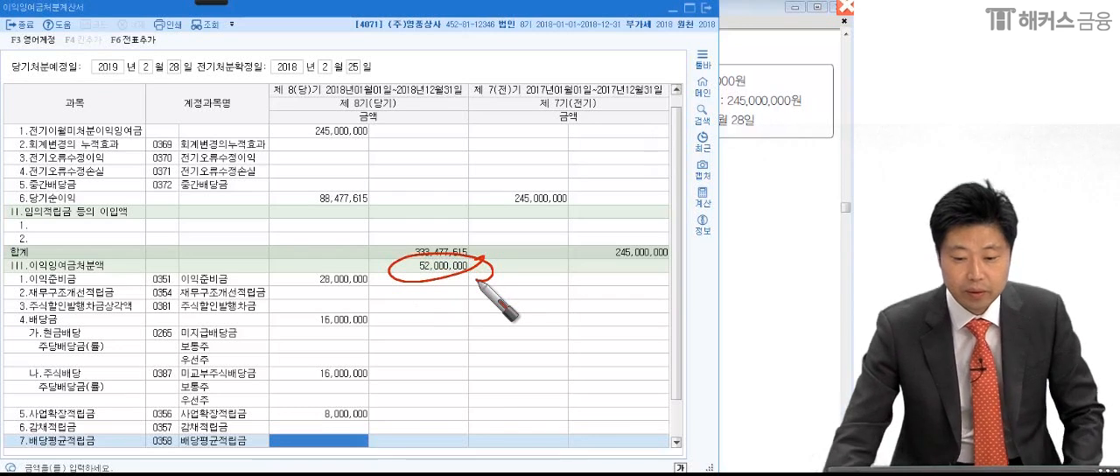
pyautogui.press('Escape')
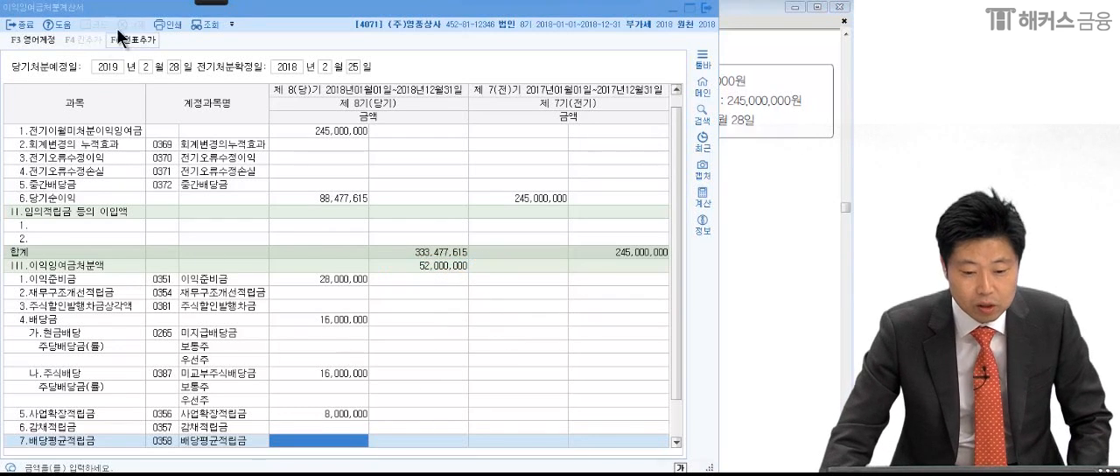
# - Add the closing vouchers from 이익잉여금처분계산서 to 일반전표 with 전표추가 and recheck item (4) in the exam PDF
pyautogui.click(125, 42)
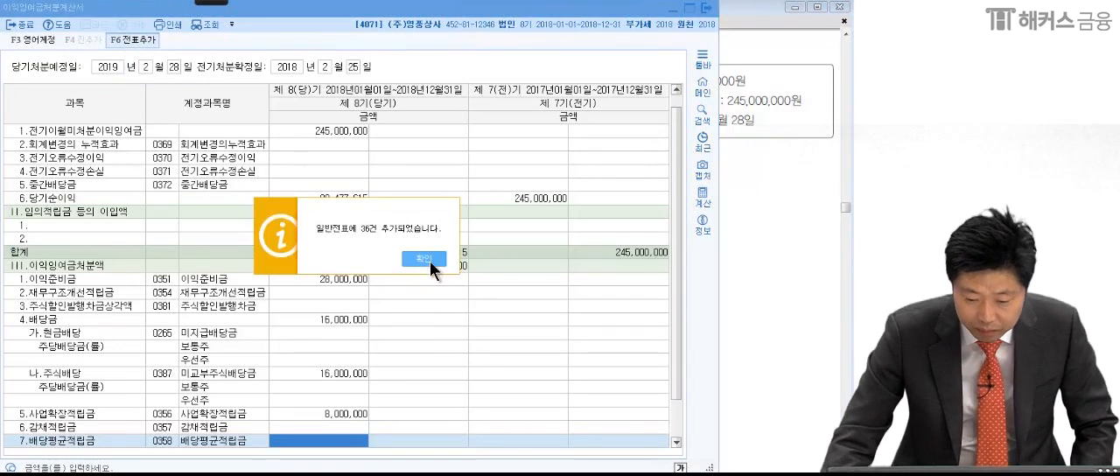
pyautogui.click(429, 261)
pyautogui.click(775, 226)
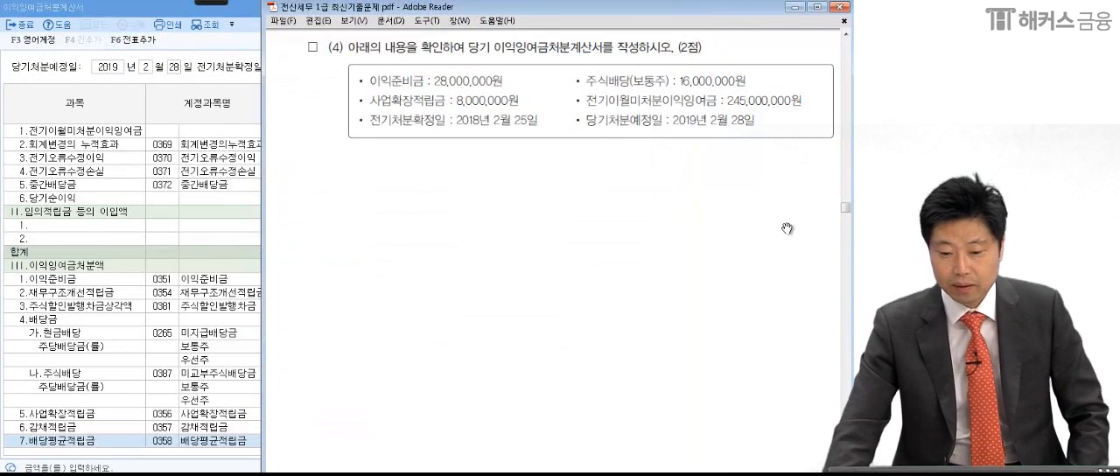
pyautogui.click(255, 112)
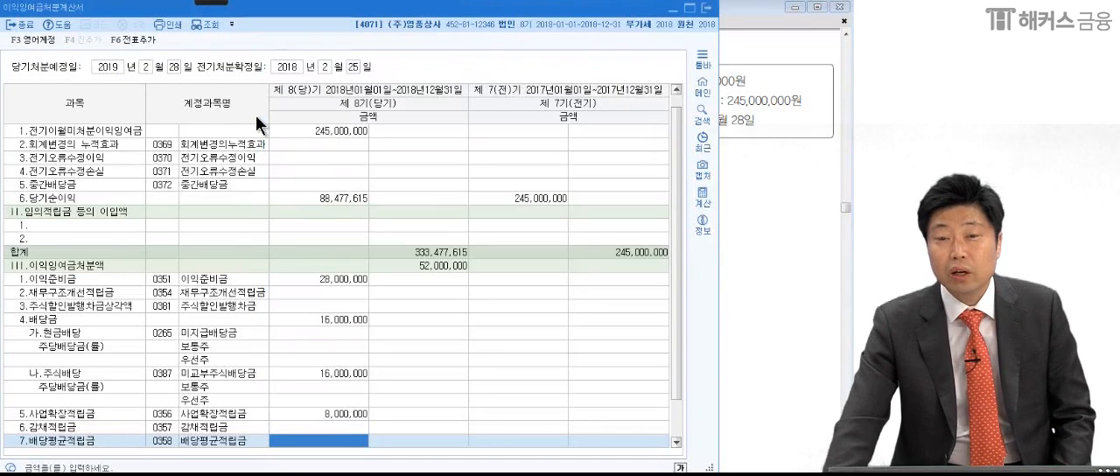
# - Close the 이익잉여금처분계산서, 결산자료입력 and 일반전표입력 windows in KcLep
pyautogui.click(705, 8)
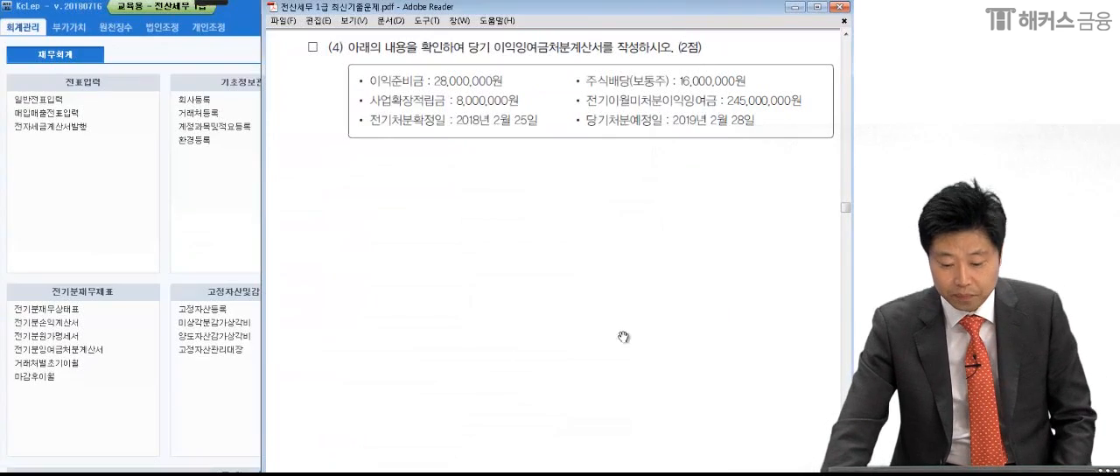
pyautogui.click(248, 132)
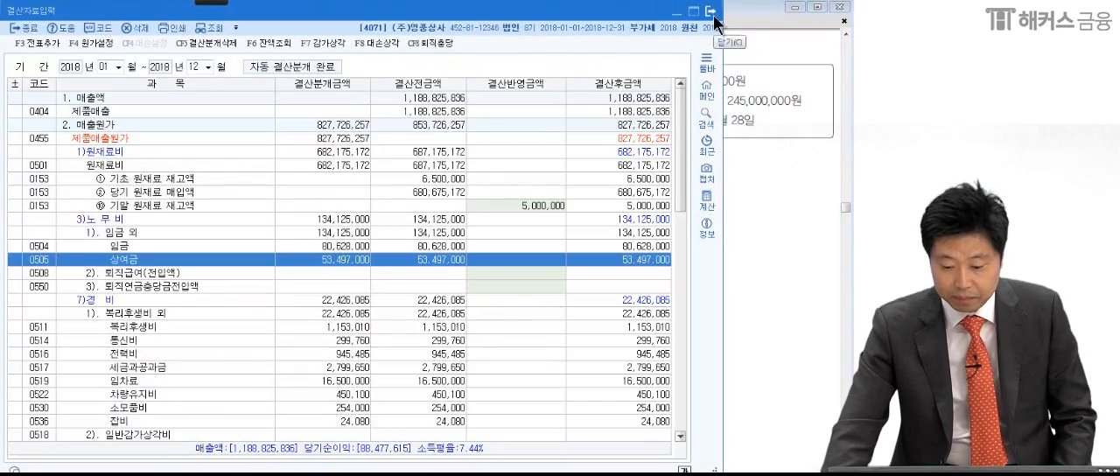
pyautogui.click(706, 8)
pyautogui.click(424, 473)
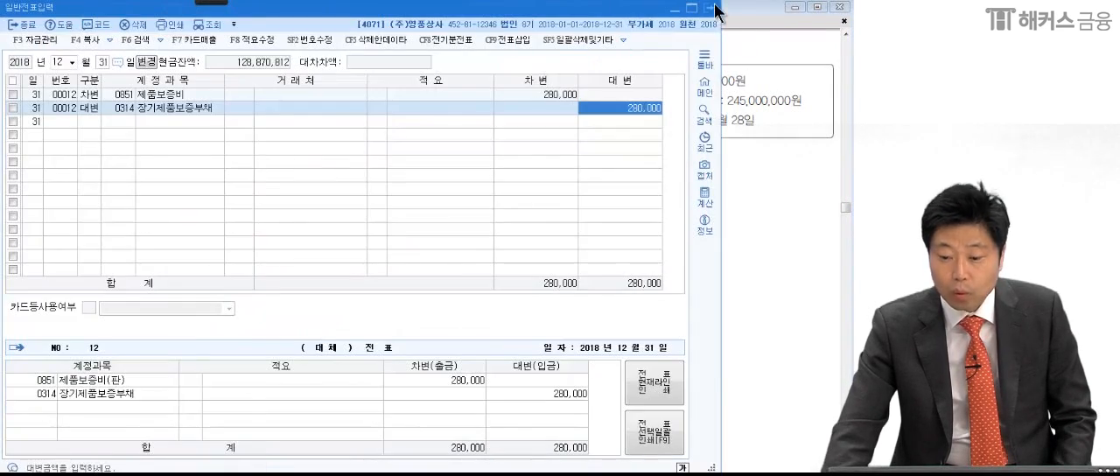
pyautogui.click(707, 8)
# - Go to 문제 4 item (1) in the exam PDF, tick the 사원번호 and 세대주 details, and underline [부양가족명세]
pyautogui.click(679, 360)
pyautogui.scroll(-5, 677, 378)
pyautogui.scroll(-10, 677, 380)
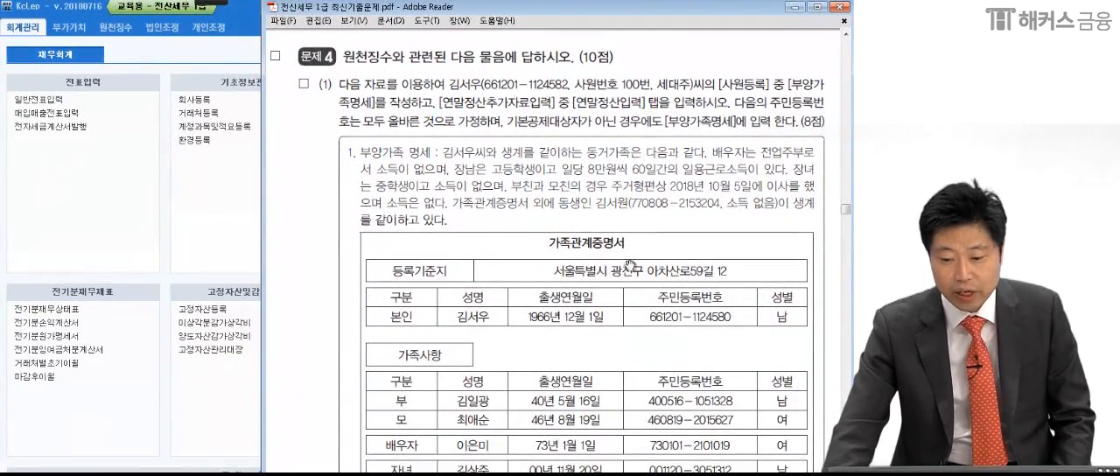
pyautogui.scroll(-1, 630, 259)
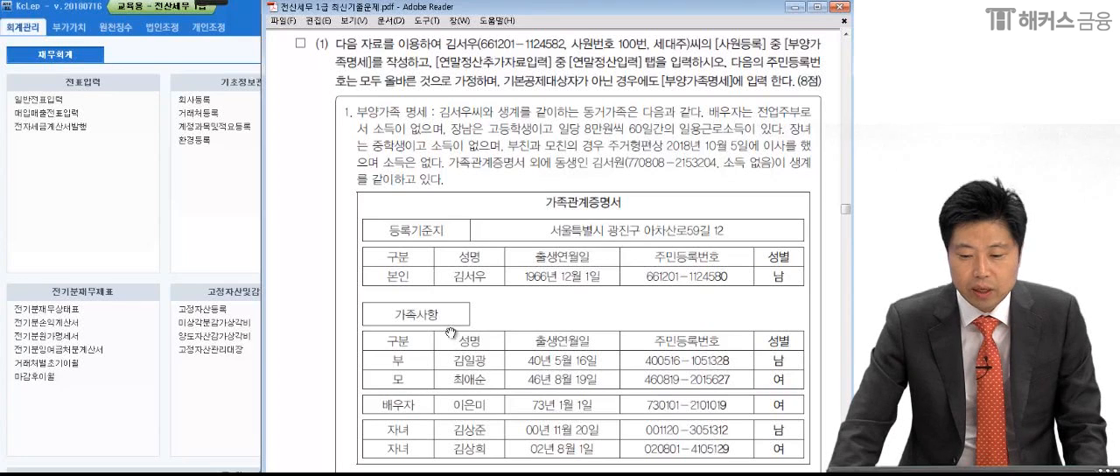
pyautogui.moveTo(210, 4)
pyautogui.click(19, 14)
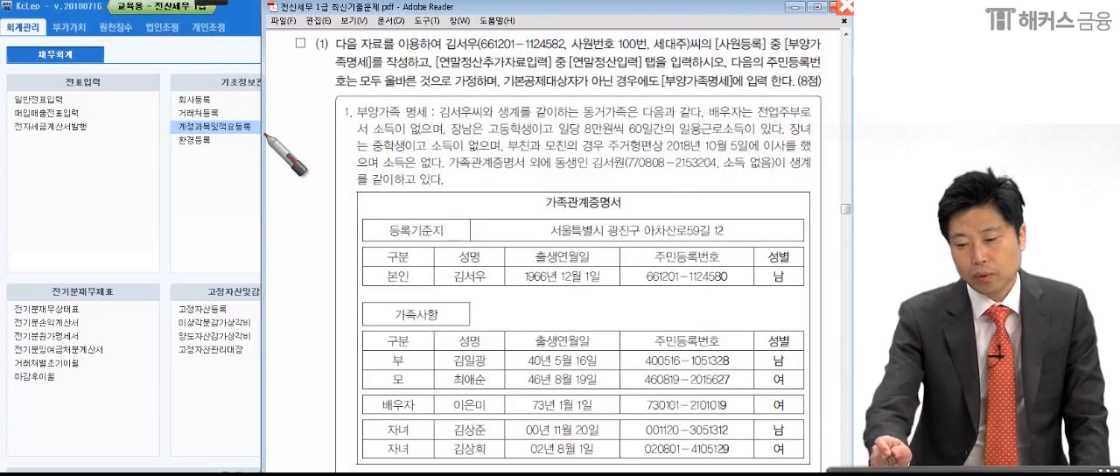
pyautogui.moveTo(646, 50); pyautogui.dragTo(695, 54)
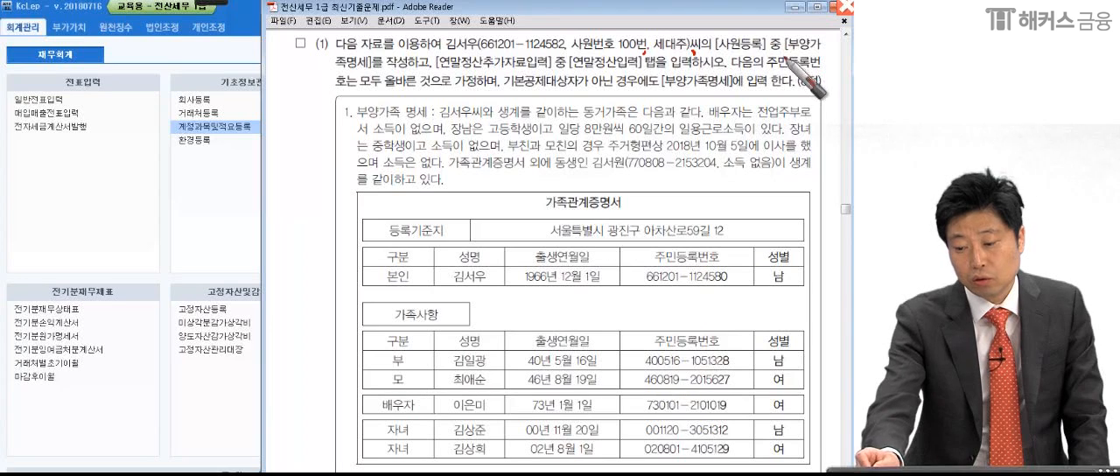
pyautogui.moveTo(788, 52); pyautogui.dragTo(828, 57)
pyautogui.moveTo(332, 76); pyautogui.dragTo(368, 77)
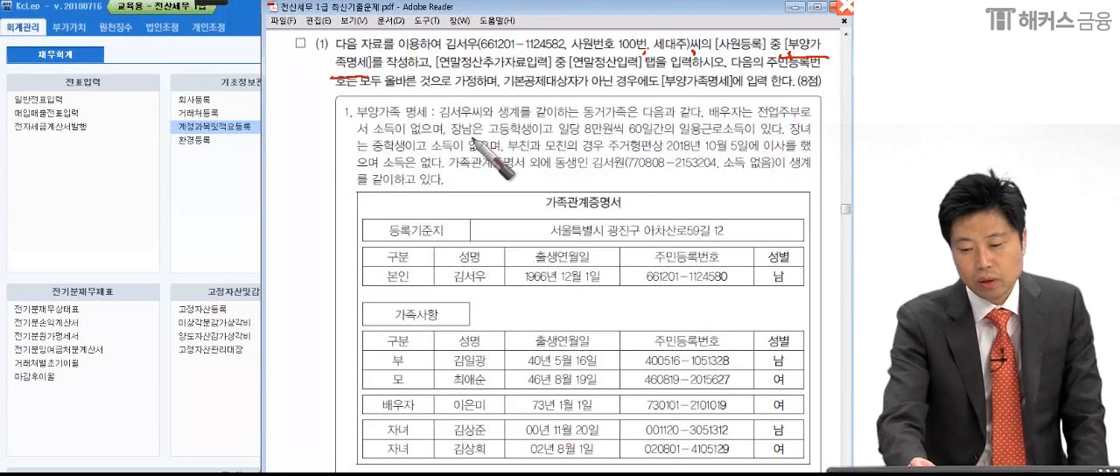
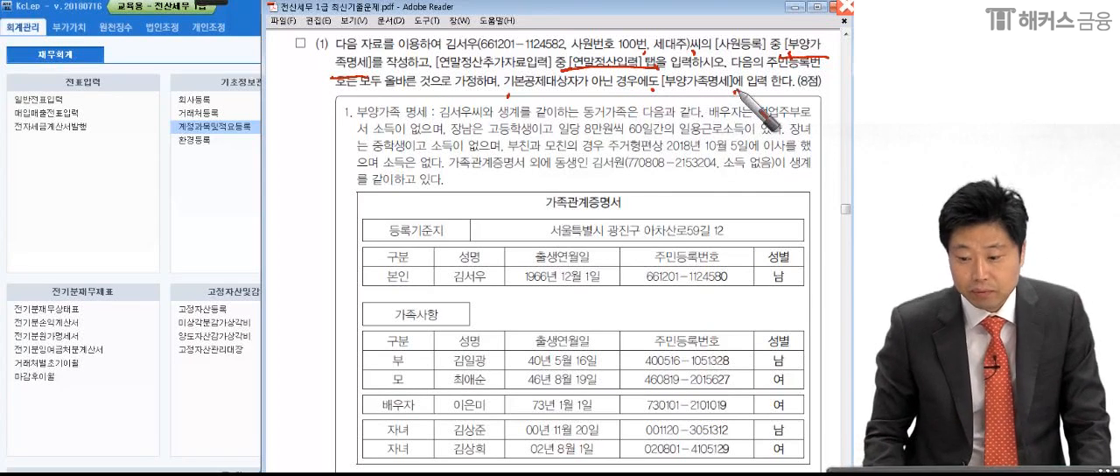
# - Underline [부양가족명세] and [연말정산입력] with the pen in the instructions of item (1)
pyautogui.moveTo(781, 53); pyautogui.dragTo(826, 56)
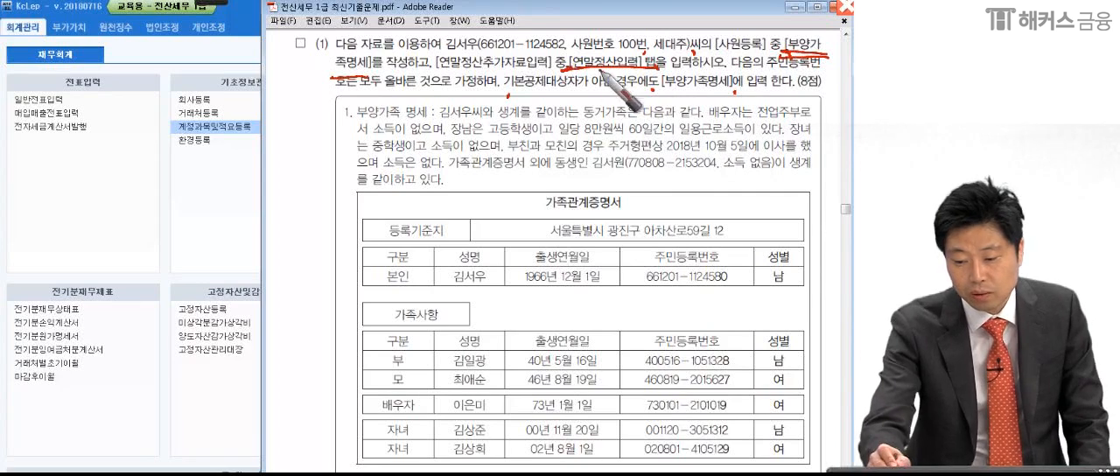
pyautogui.moveTo(582, 73); pyautogui.dragTo(625, 68)
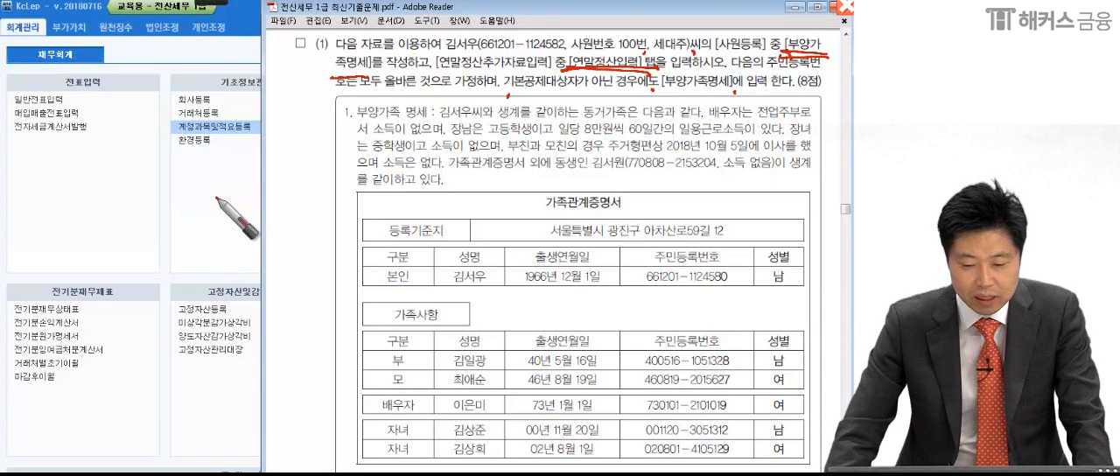
# - Open 사원등록 under 원천징수 in KcLep and show employee 100's 부양가족명세 at its first empty row
pyautogui.click(171, 137)
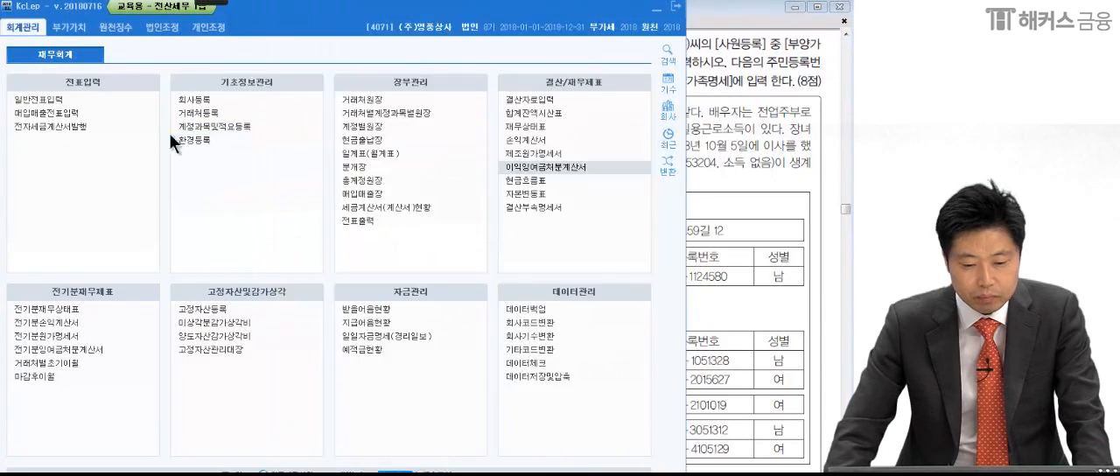
pyautogui.click(121, 32)
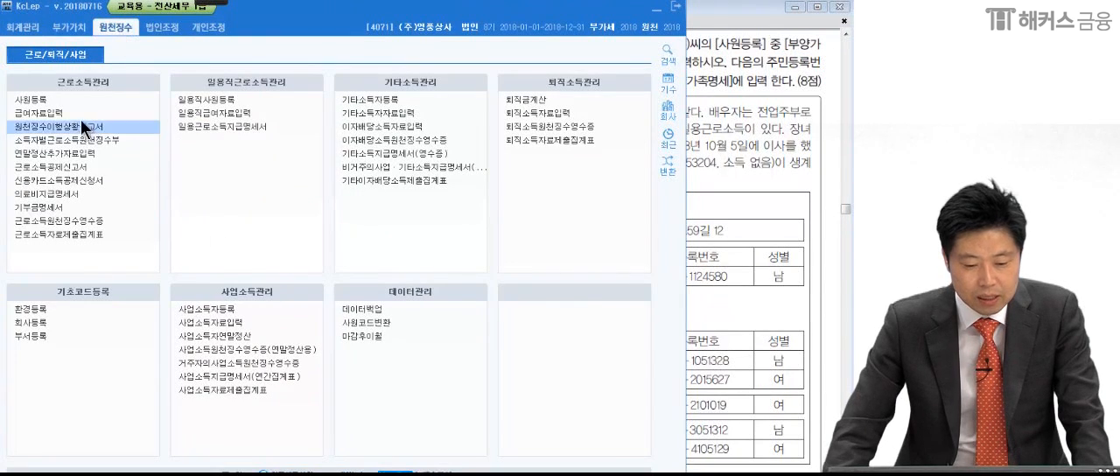
pyautogui.click(60, 97)
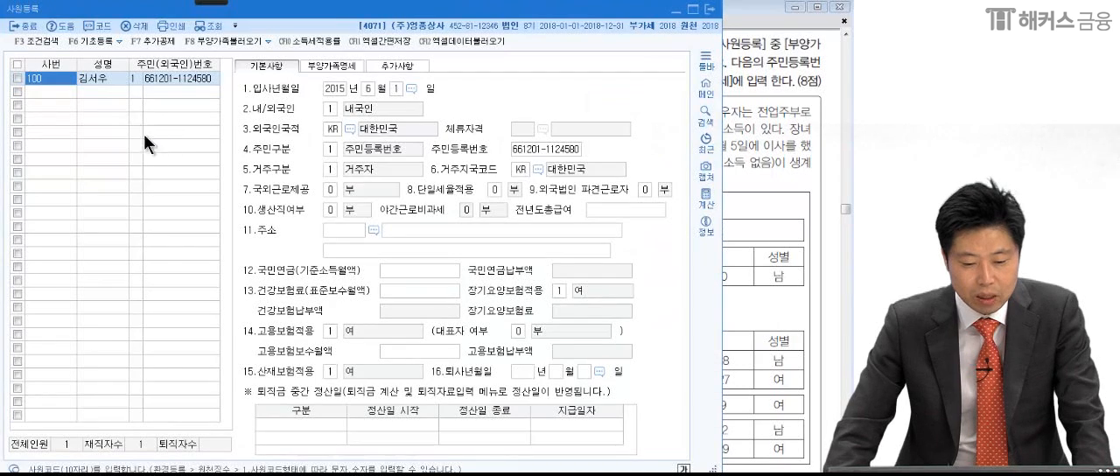
pyautogui.click(169, 76)
pyautogui.click(330, 65)
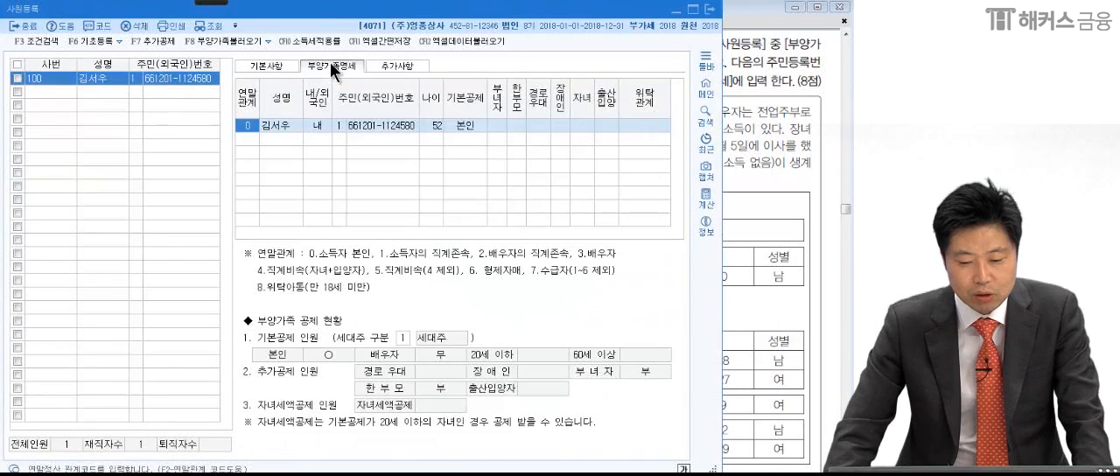
pyautogui.click(250, 138)
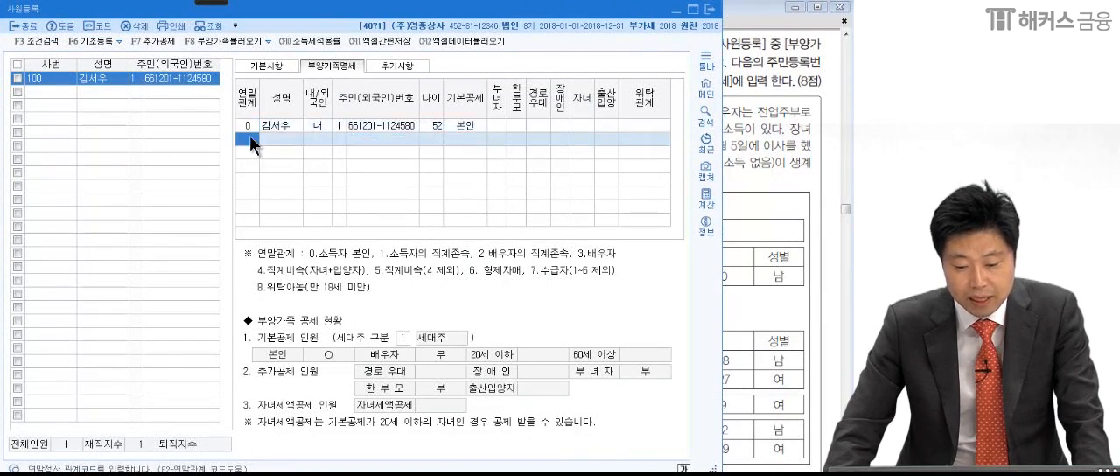
# - Compare the item (1) text in the exam PDF with the 본인 row's 한부모, 출산입양 and 위탁관계 fields in KcLep
pyautogui.click(751, 181)
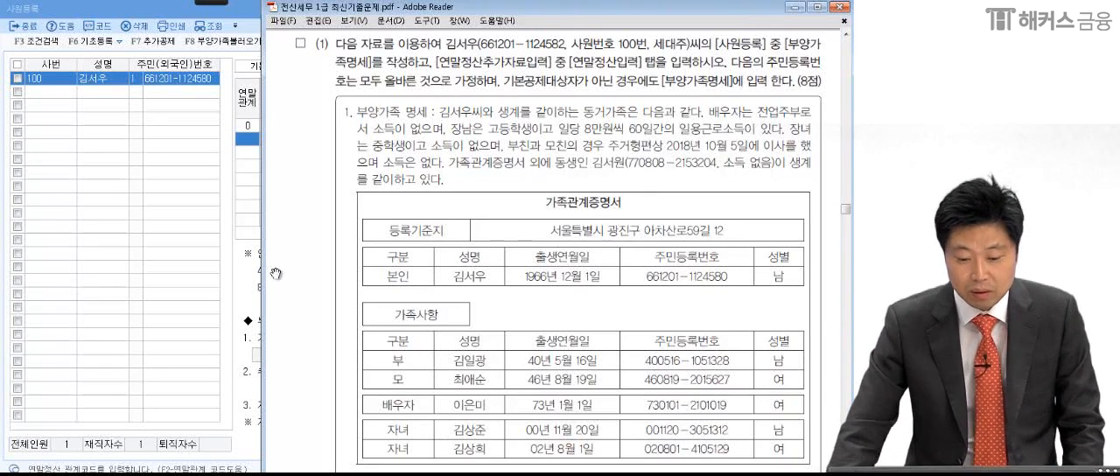
pyautogui.click(244, 183)
pyautogui.click(516, 125)
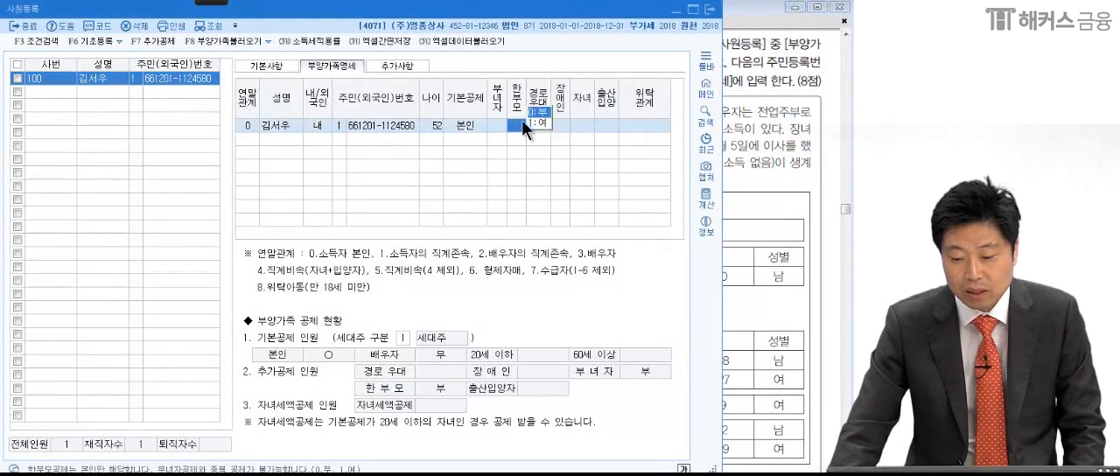
pyautogui.click(605, 124)
pyautogui.click(665, 127)
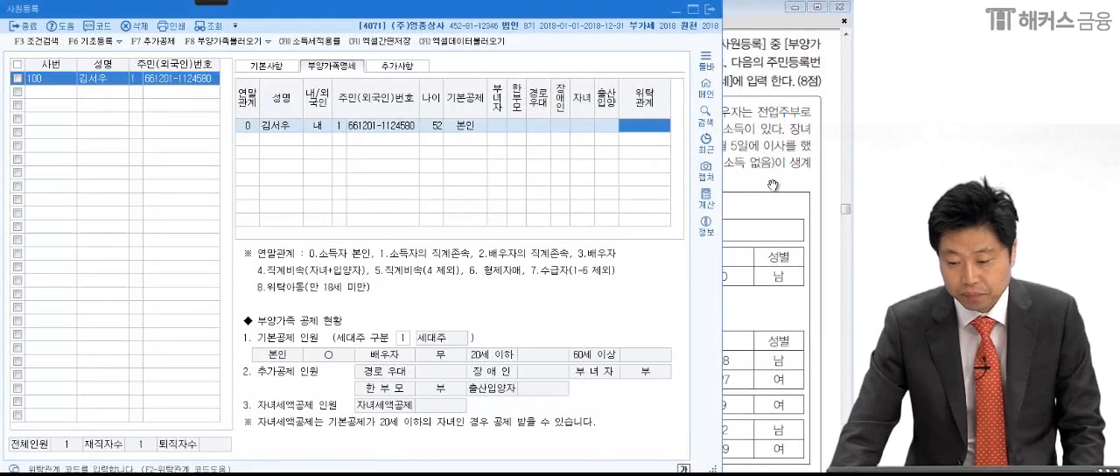
# - Read the 부양가족 명세 paragraph in the exam PDF, marking the 배우자 and the 장남's 일용근로소득 details with the pen
pyautogui.click(740, 278)
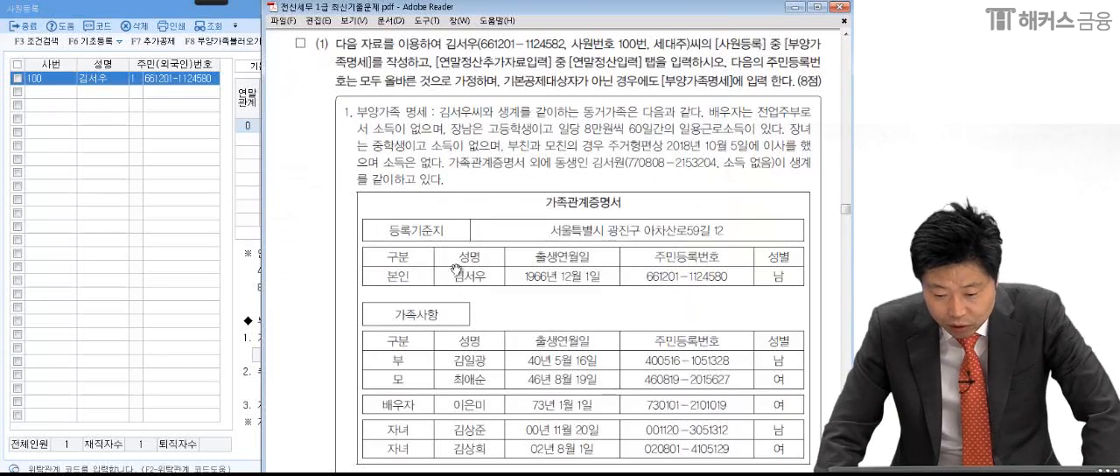
pyautogui.moveTo(616, 406); pyautogui.dragTo(614, 350)
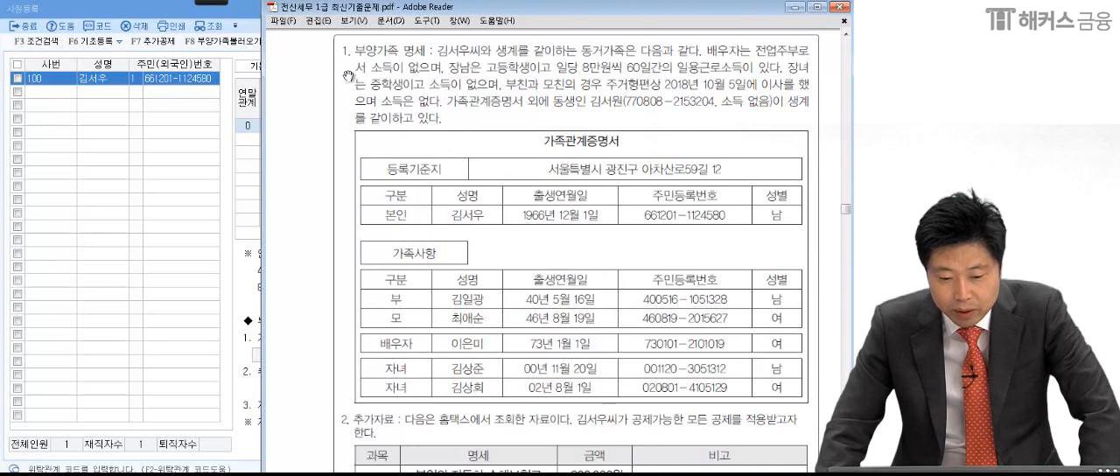
pyautogui.click(41, 16)
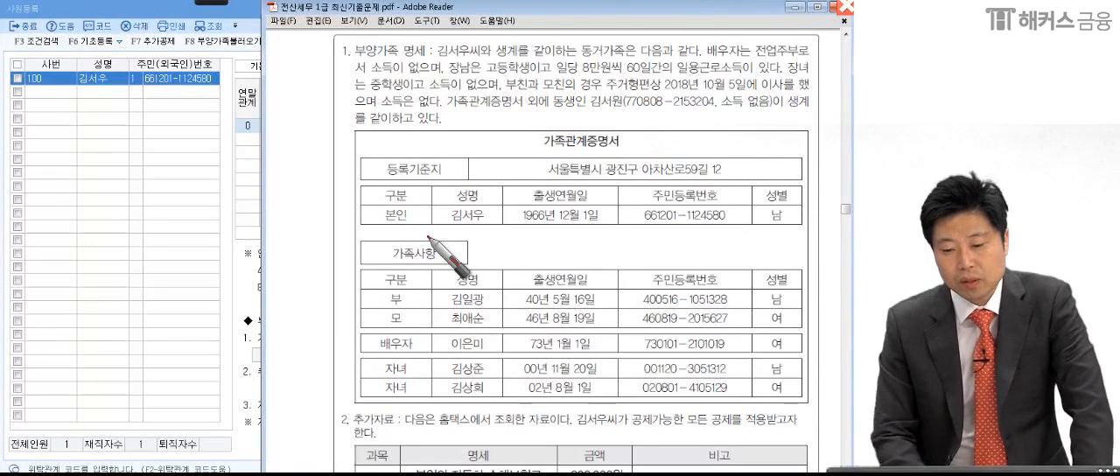
pyautogui.moveTo(570, 65); pyautogui.dragTo(575, 59)
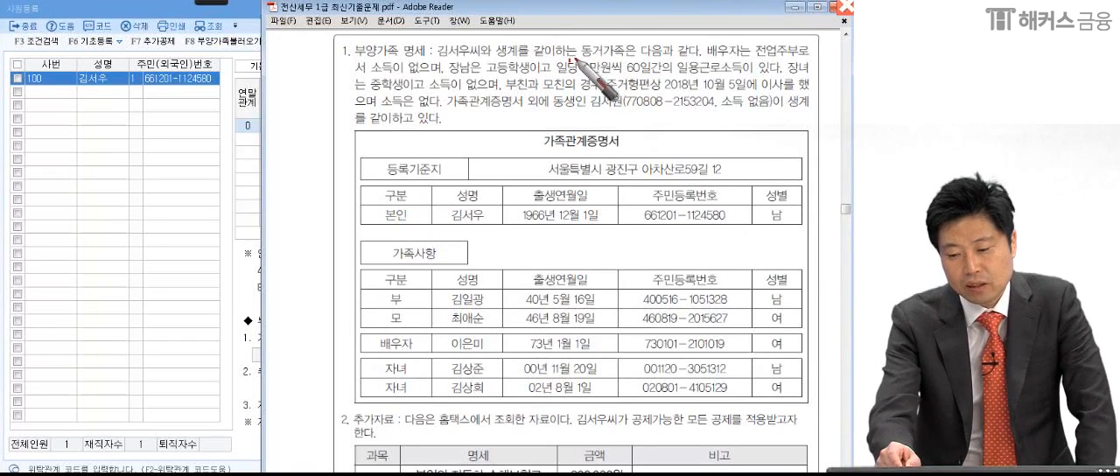
pyautogui.click(701, 58)
pyautogui.click(752, 61)
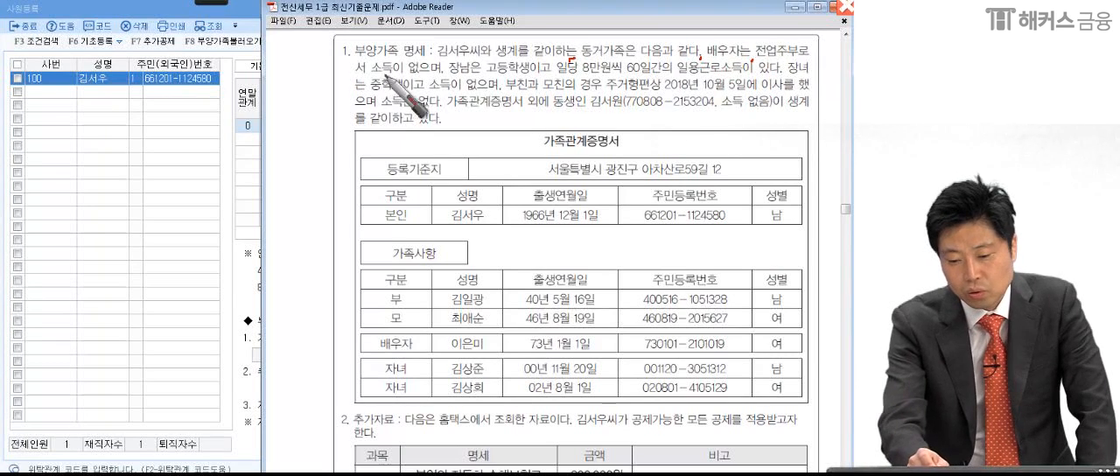
pyautogui.moveTo(454, 55); pyautogui.dragTo(445, 77)
pyautogui.moveTo(546, 76); pyautogui.dragTo(743, 78)
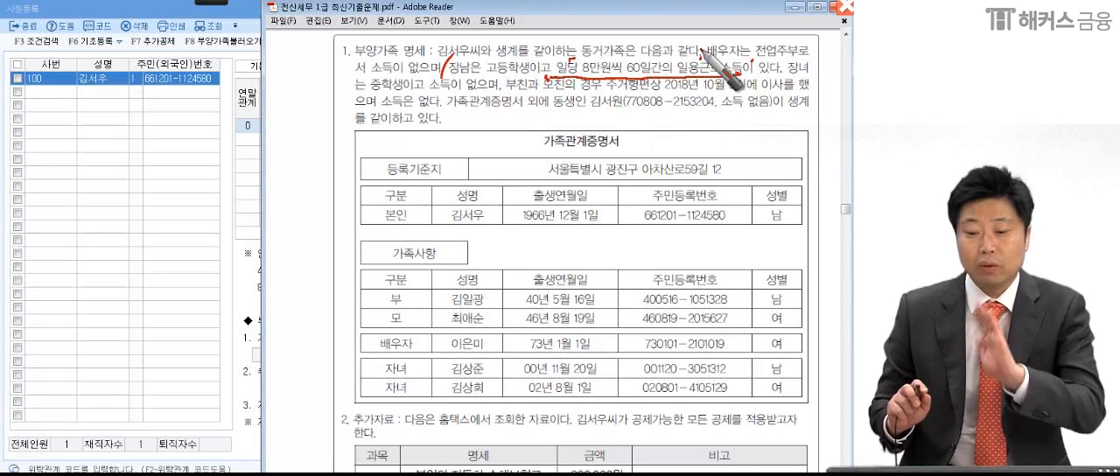
pyautogui.moveTo(445, 83); pyautogui.dragTo(468, 81)
pyautogui.moveTo(771, 84); pyautogui.dragTo(803, 46)
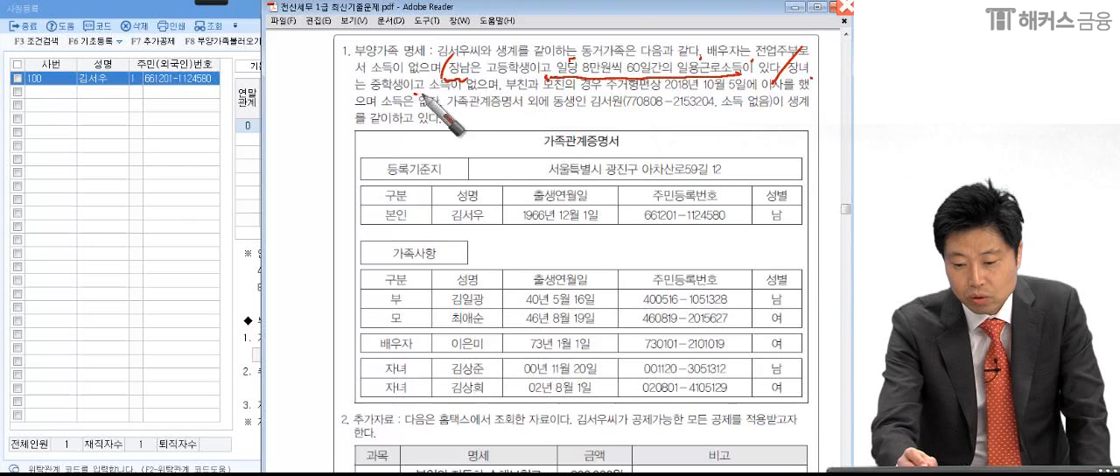
# - Mark the parents' 주거형편상 move, the 가족관계증명서 and the 동생 with the pen, and clear the annotations
pyautogui.moveTo(495, 93); pyautogui.dragTo(526, 56)
pyautogui.moveTo(604, 91); pyautogui.dragTo(670, 85)
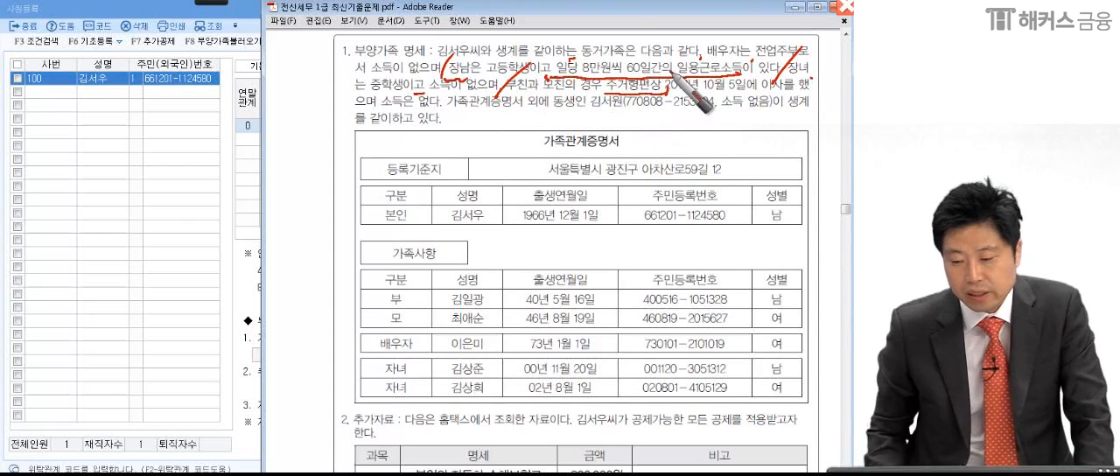
pyautogui.moveTo(666, 91); pyautogui.dragTo(826, 89)
pyautogui.moveTo(435, 116); pyautogui.dragTo(443, 115)
pyautogui.moveTo(603, 95); pyautogui.dragTo(825, 93)
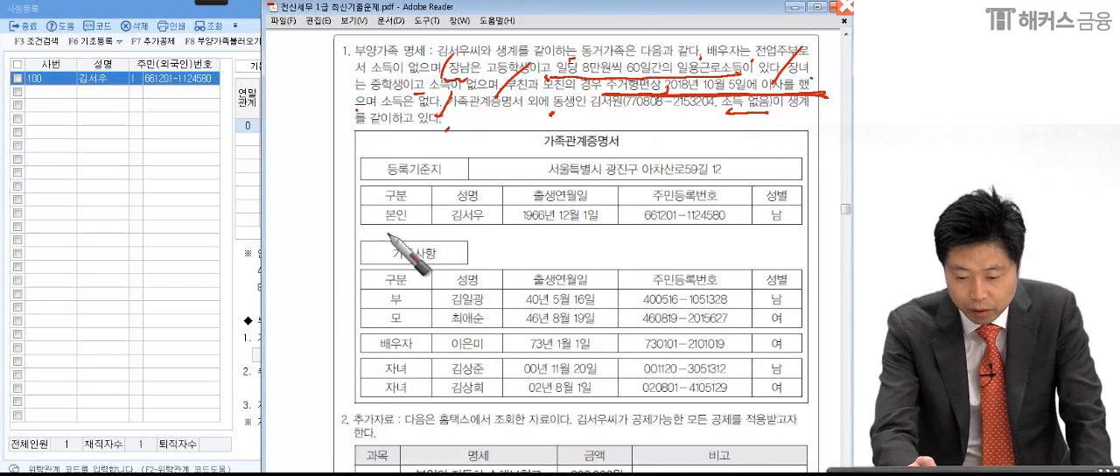
pyautogui.moveTo(374, 165); pyautogui.dragTo(378, 401)
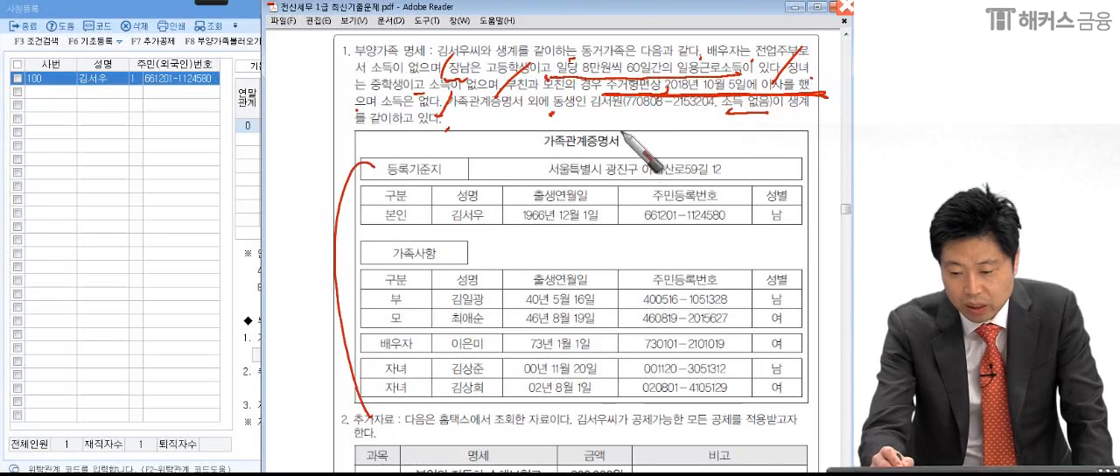
pyautogui.moveTo(547, 110); pyautogui.dragTo(623, 109)
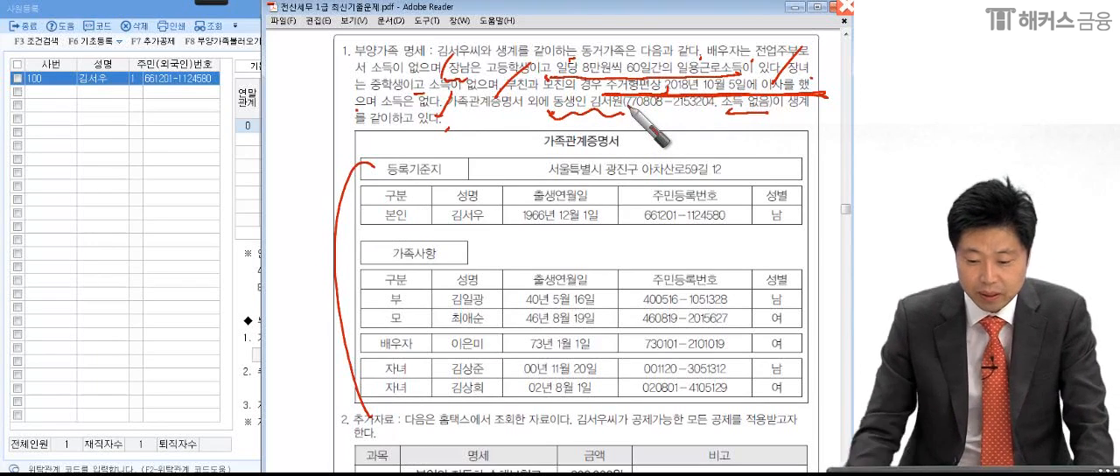
pyautogui.press('Escape')
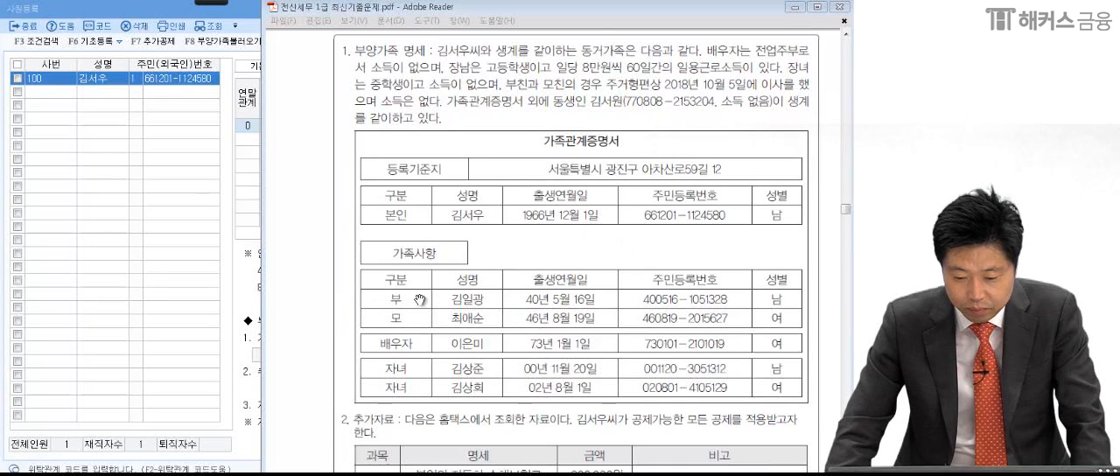
# - Start a new 부양가족명세 row in KcLep with 연말관계 set to 1 (소득자의 직계존속)
pyautogui.click(192, 271)
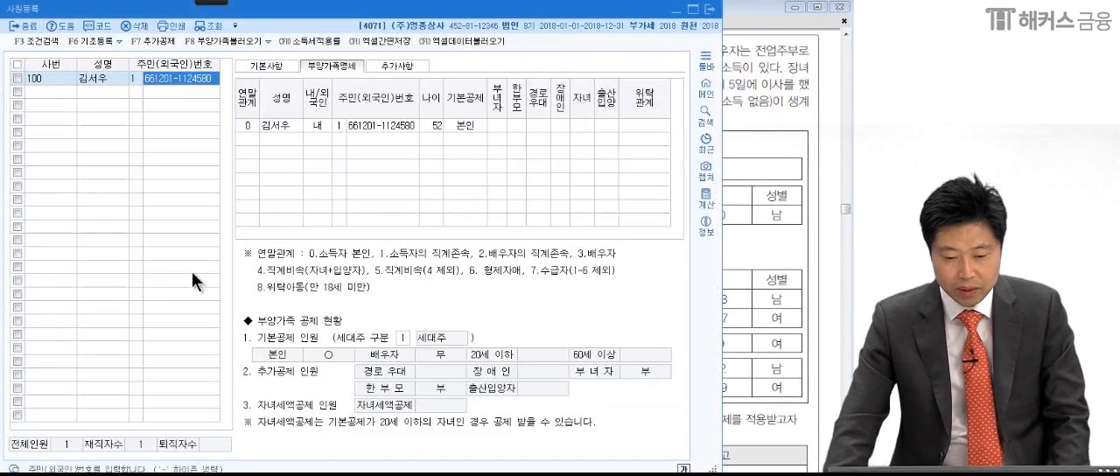
pyautogui.click(255, 138)
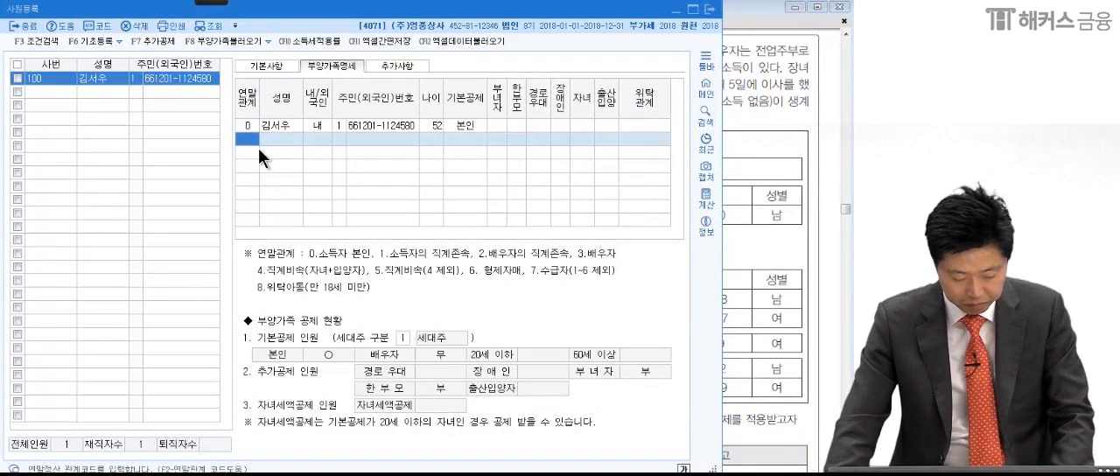
pyautogui.press('F2')
pyautogui.doubleClick(305, 162)
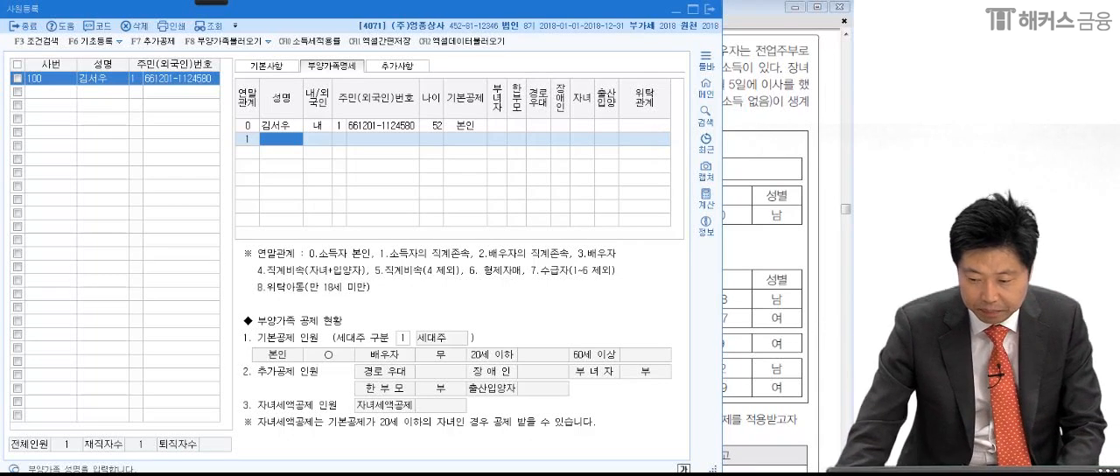
# - Enter the father's name from the 가족관계증명서 in the new row and set him as 내국인 (1) with 주민등록번호 type 1
pyautogui.click(733, 249)
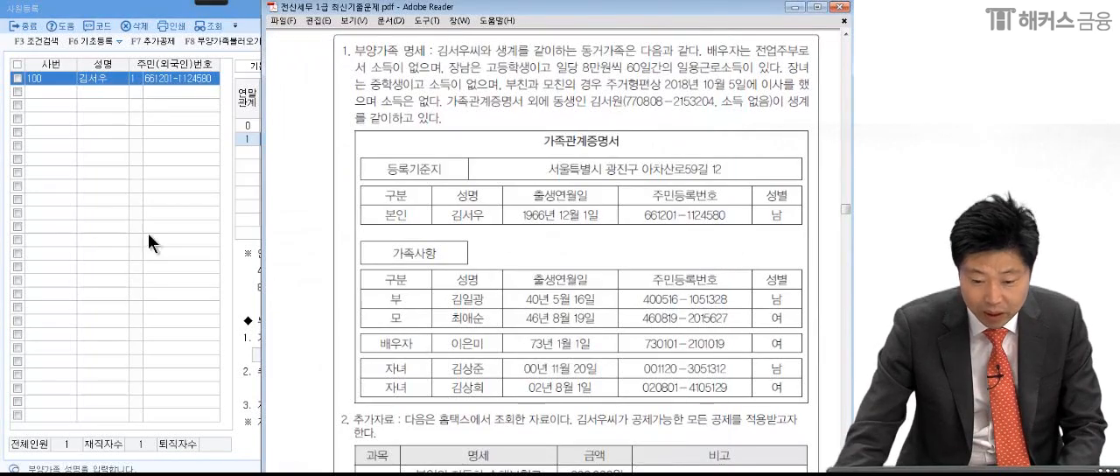
pyautogui.click(179, 236)
pyautogui.click(275, 138)
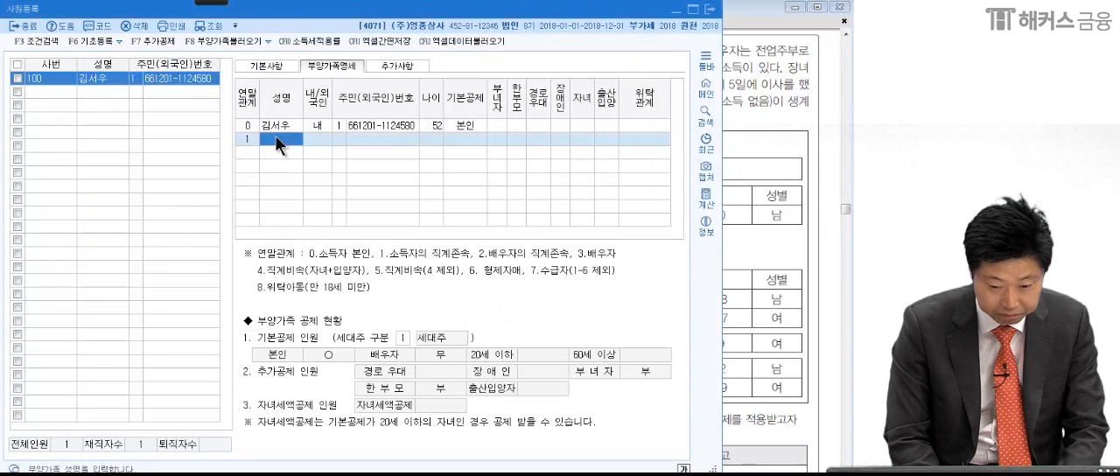
pyautogui.press('Return')
pyautogui.write('1')
pyautogui.press('Return')
pyautogui.press('Return')
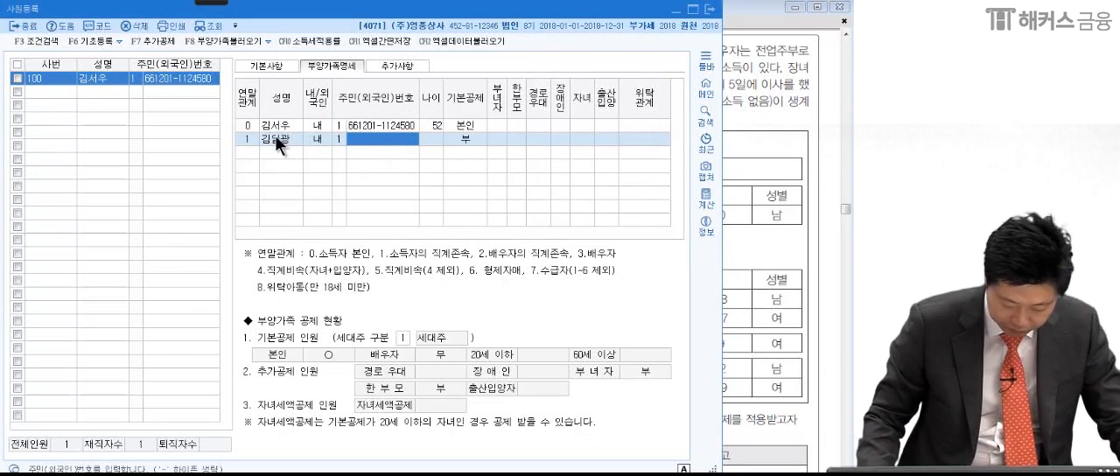
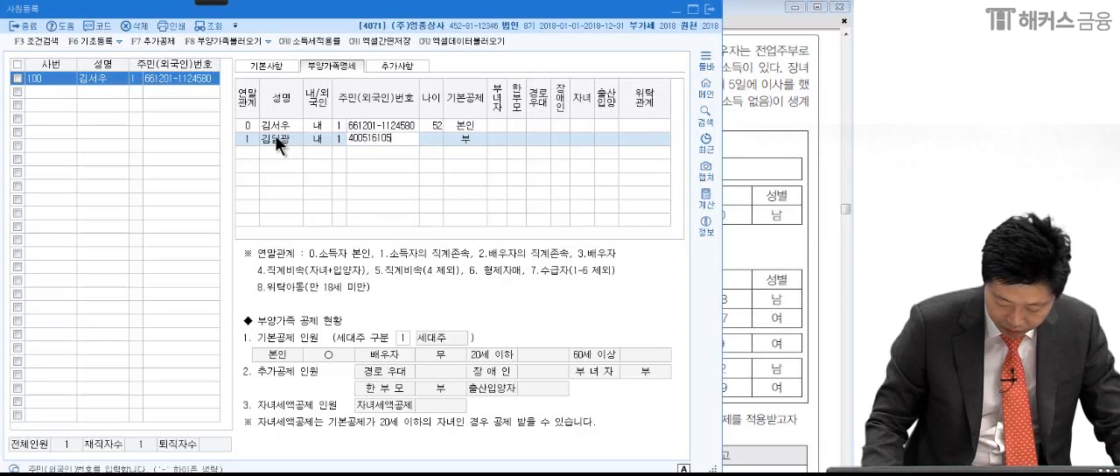
# - Enter the father's resident registration number in his 부양가족명세 row
pyautogui.press('Return')
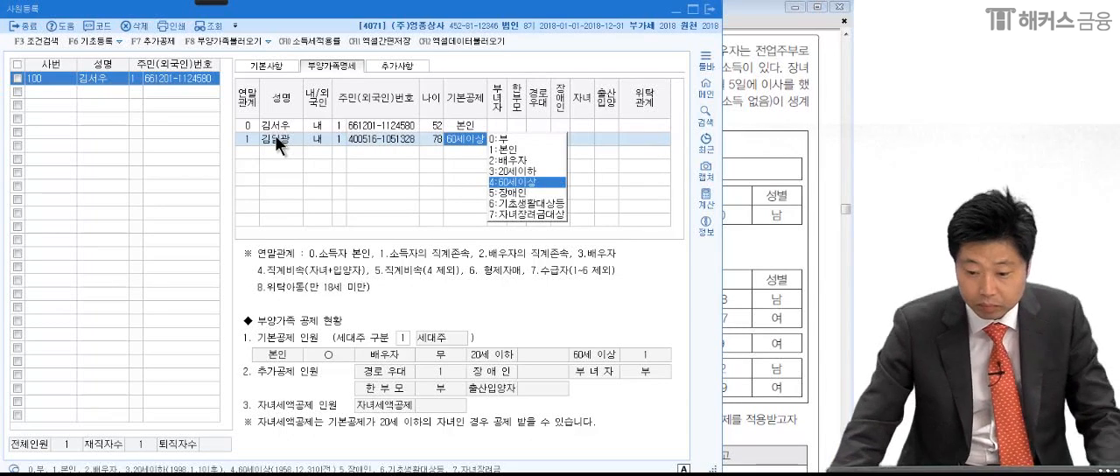
# - Set the father's 기본공제 to 4:60세이상 and check his 주민등록번호 and 경로우대 entries
pyautogui.click(513, 182)
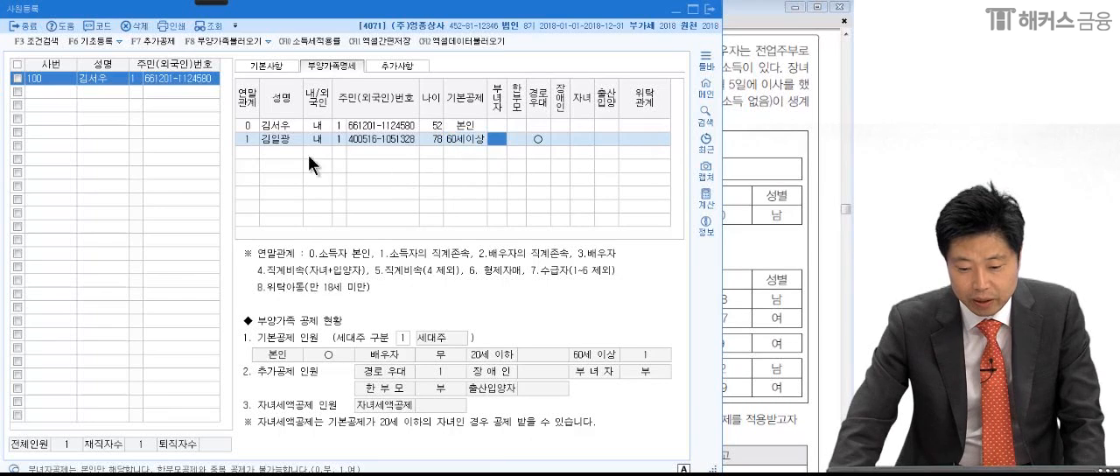
pyautogui.click(428, 140)
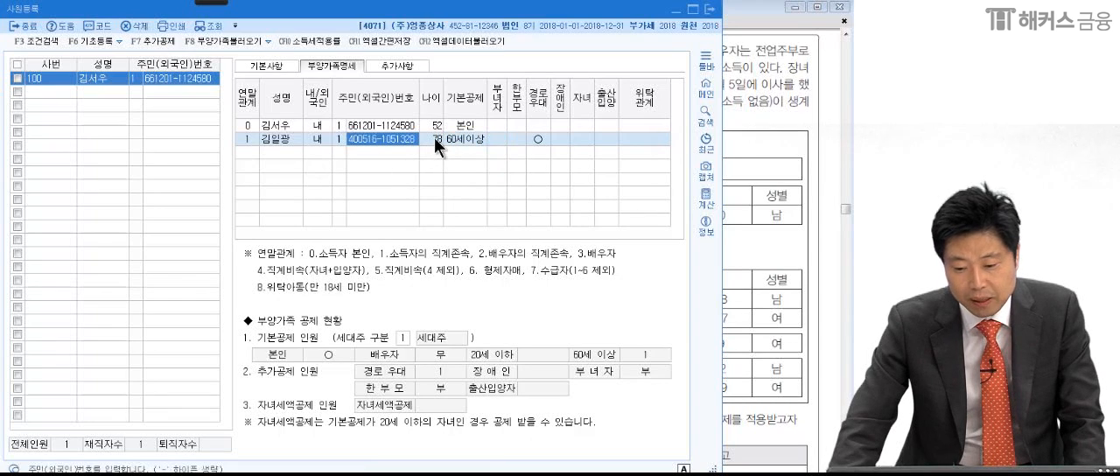
pyautogui.click(533, 138)
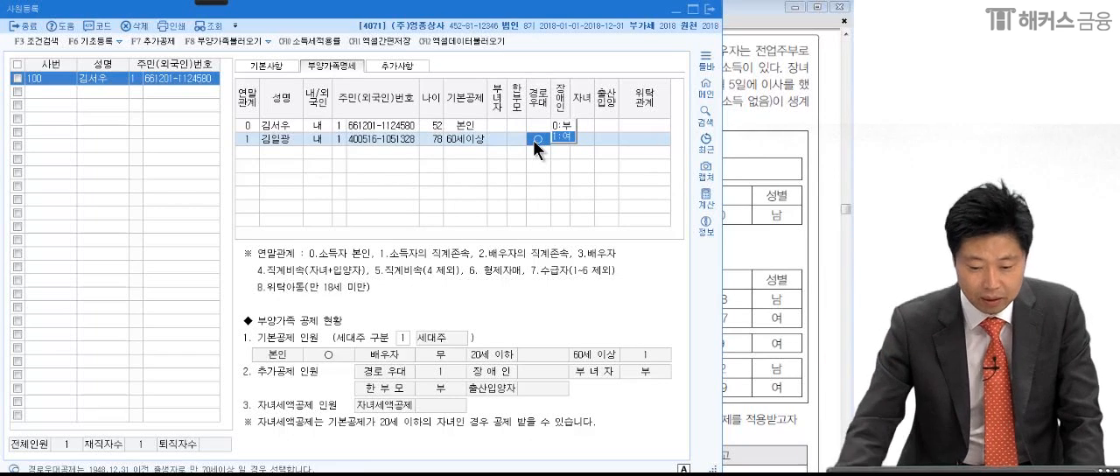
# - Add a 부양가족명세 row for the mother with 연말관계 1 (소득자의 직계존속), her full name, 내국인 and 주민등록번호 type 1
pyautogui.click(249, 153)
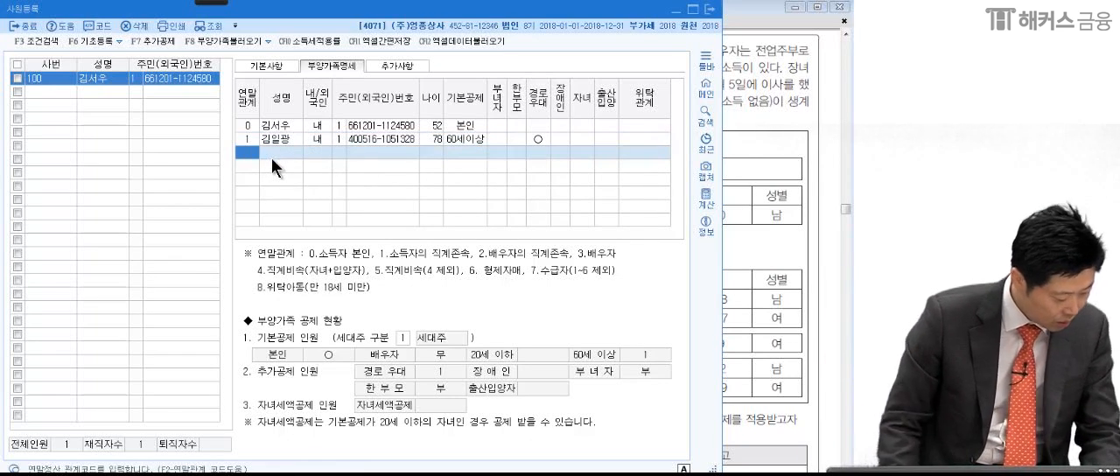
pyautogui.press('F2')
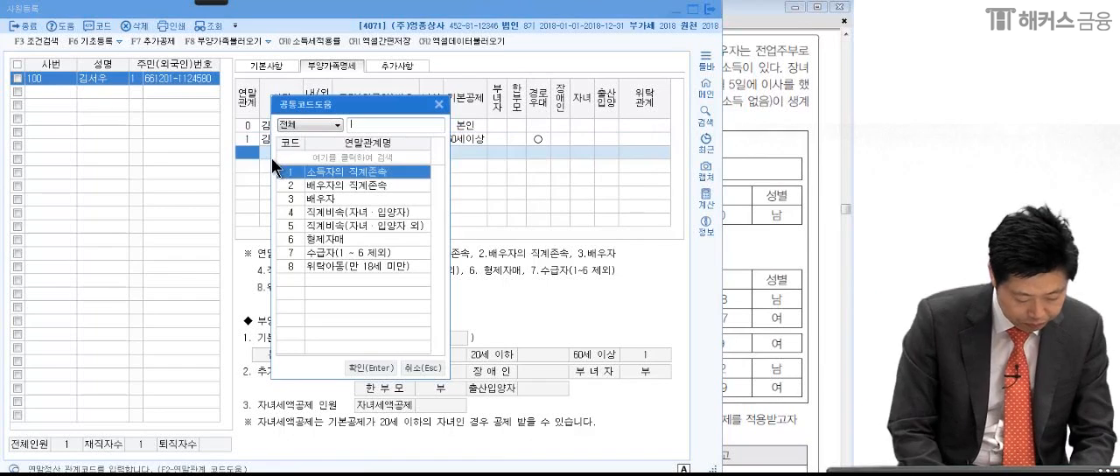
pyautogui.press('Return')
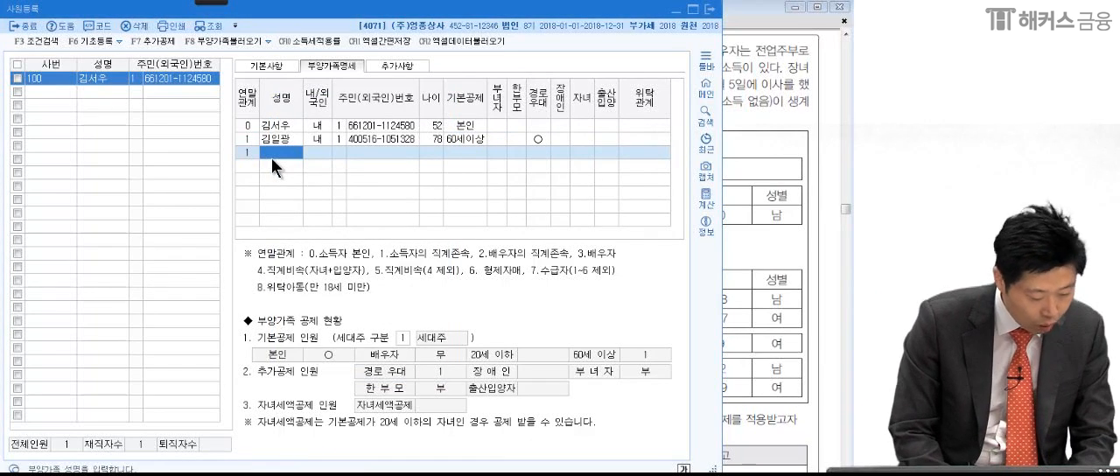
pyautogui.press('Return')
pyautogui.press('Return')
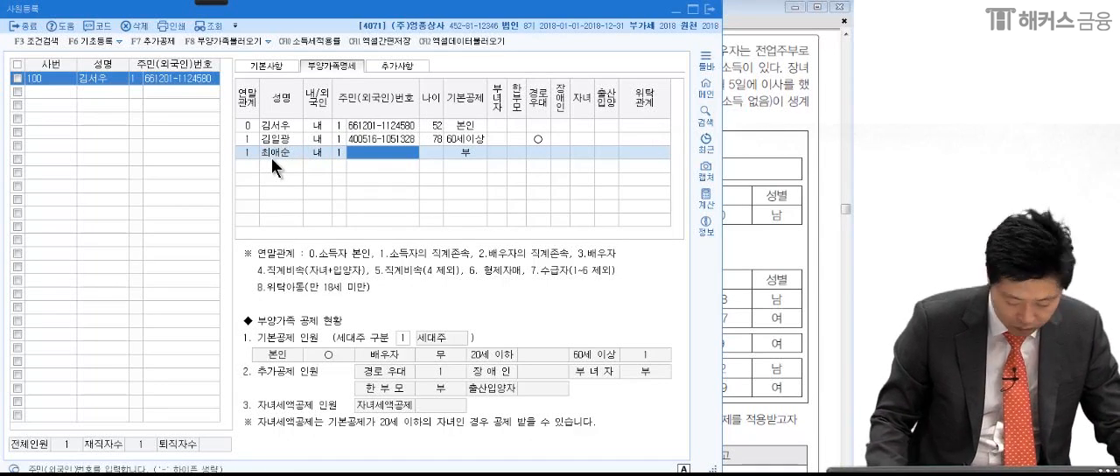
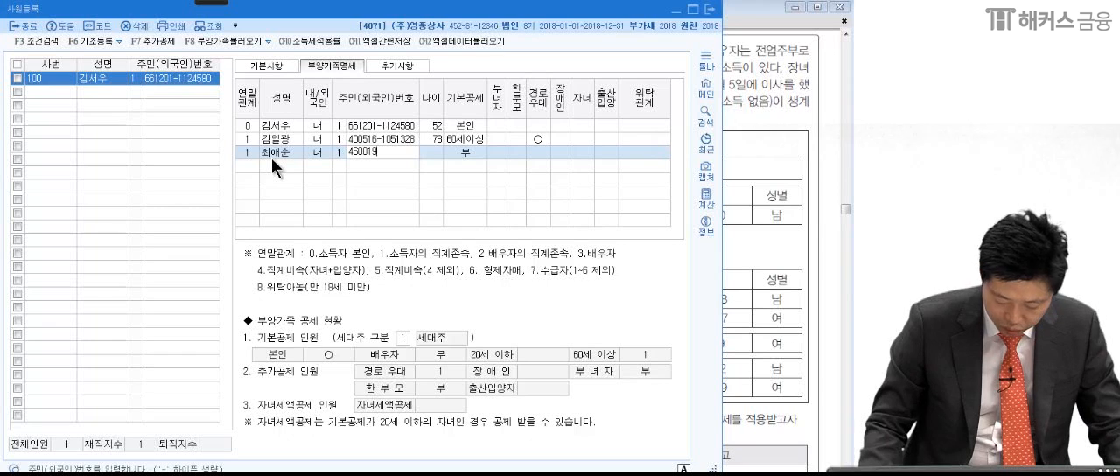
# - Enter the mother's resident registration number and set her 기본공제 to 4:60세이상
pyautogui.press('Return')
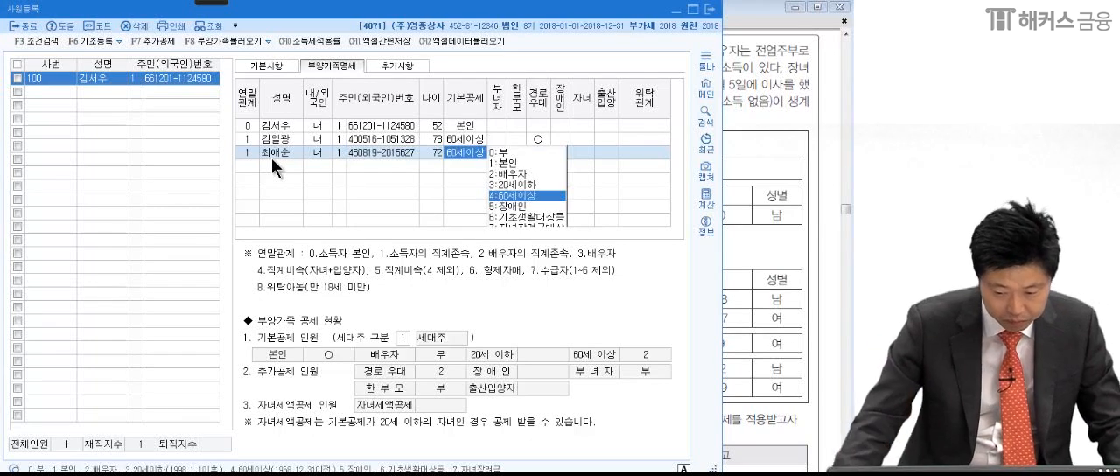
pyautogui.click(524, 197)
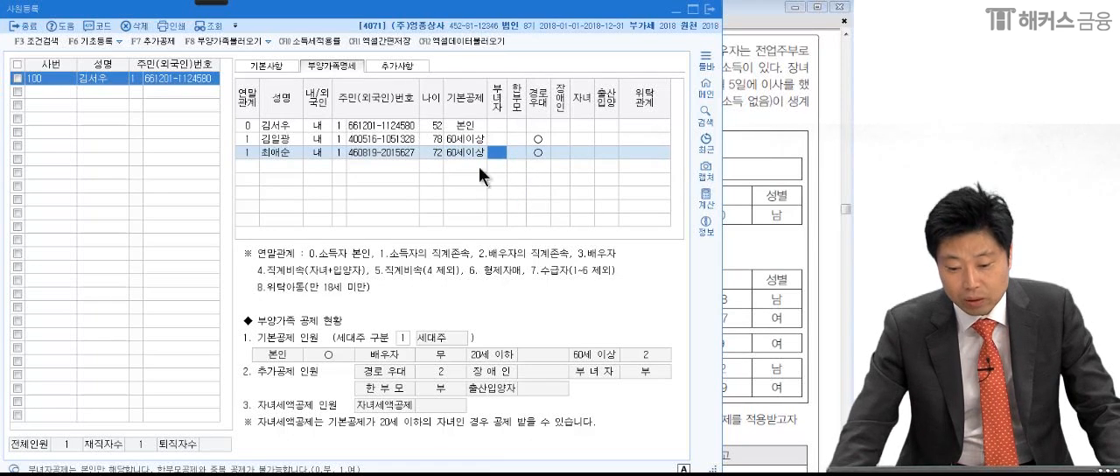
# - Add a row for the spouse with 연말관계 3 (배우자), the spouse's full name, 내국인 and 주민등록번호 type 1
pyautogui.click(242, 165)
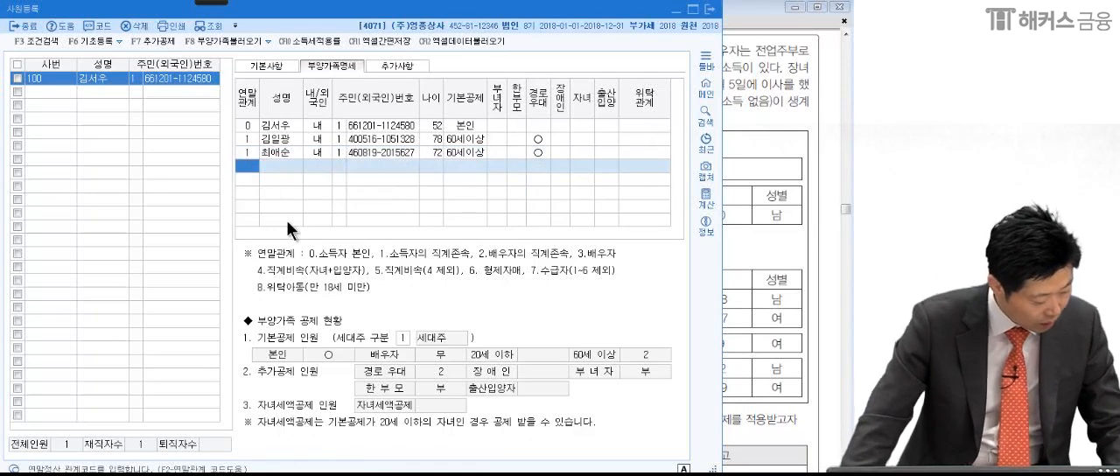
pyautogui.press('F2')
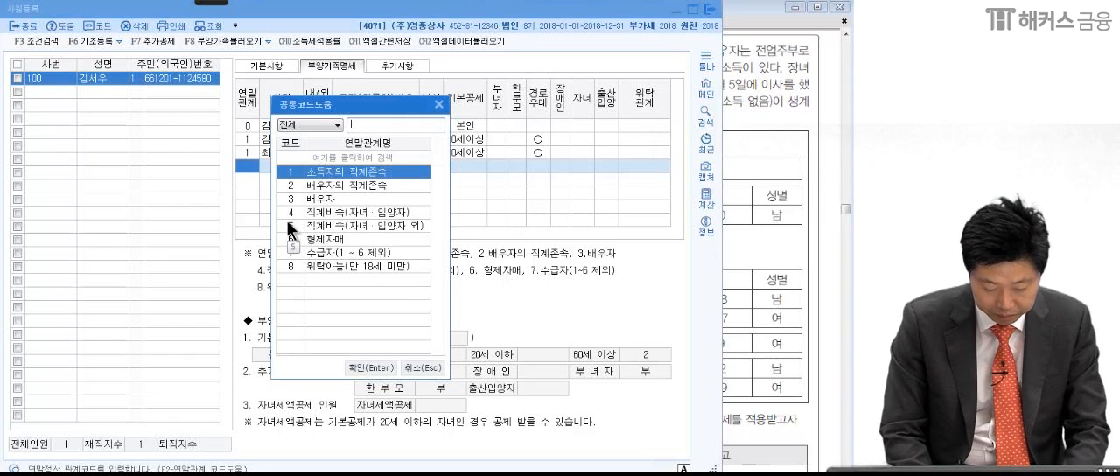
pyautogui.write('3')
pyautogui.press('Return')
pyautogui.press('Return')
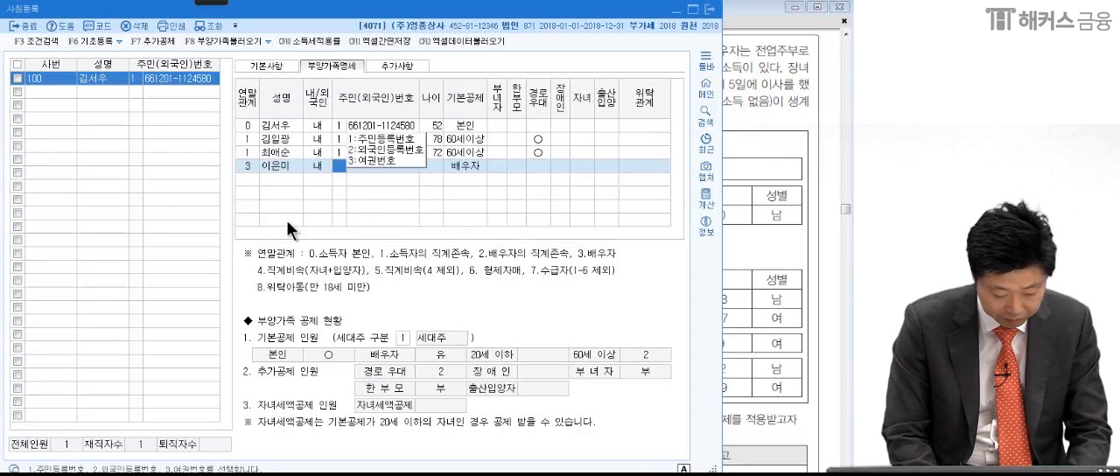
pyautogui.write('1')
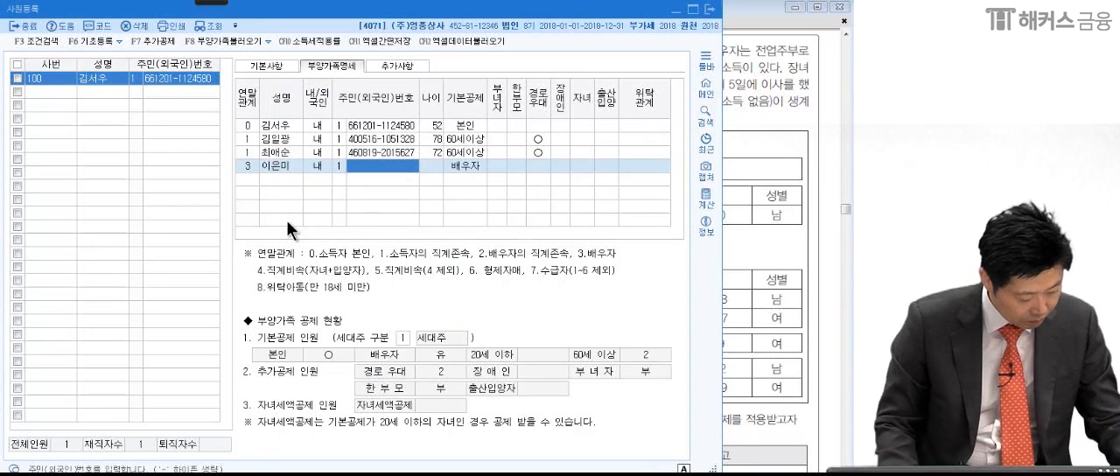
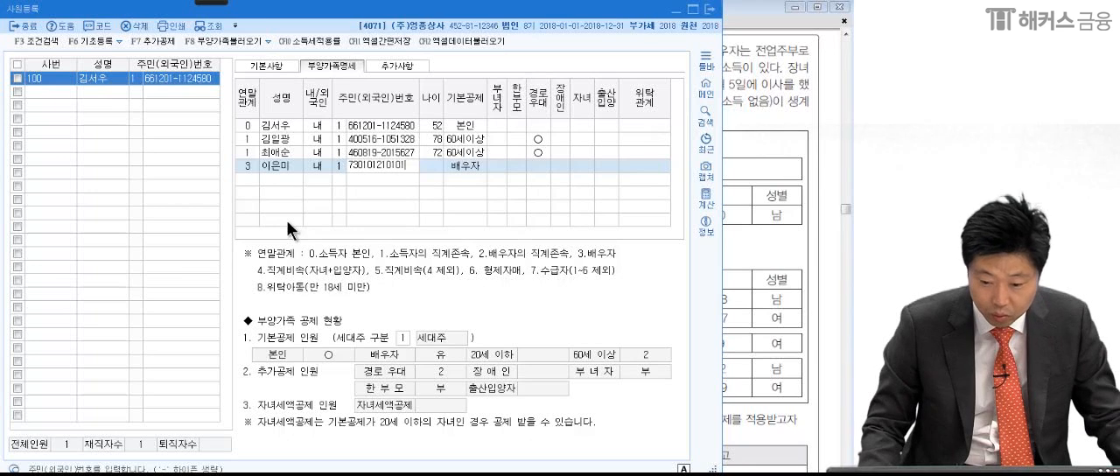
# - Enter the spouse's resident registration number and set 기본공제 to 2:배우자
pyautogui.press('Return')
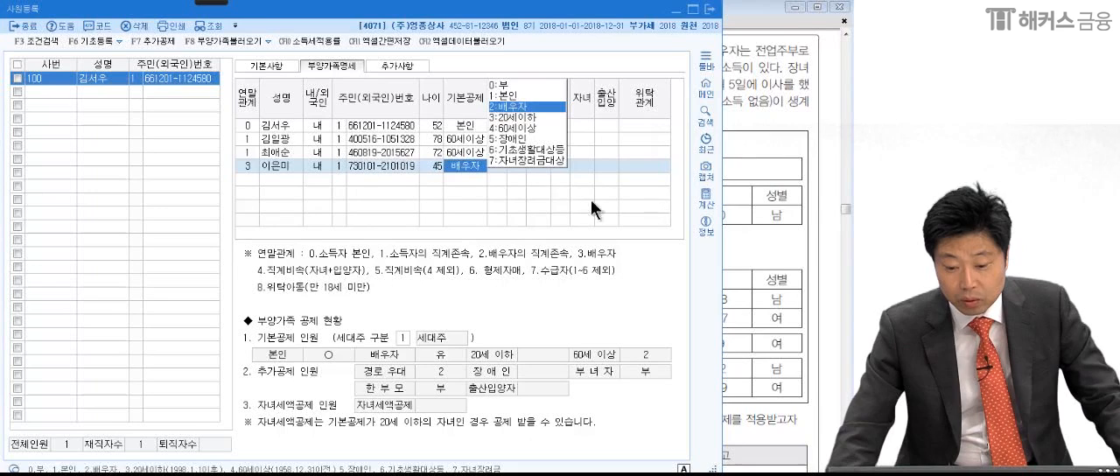
pyautogui.click(512, 106)
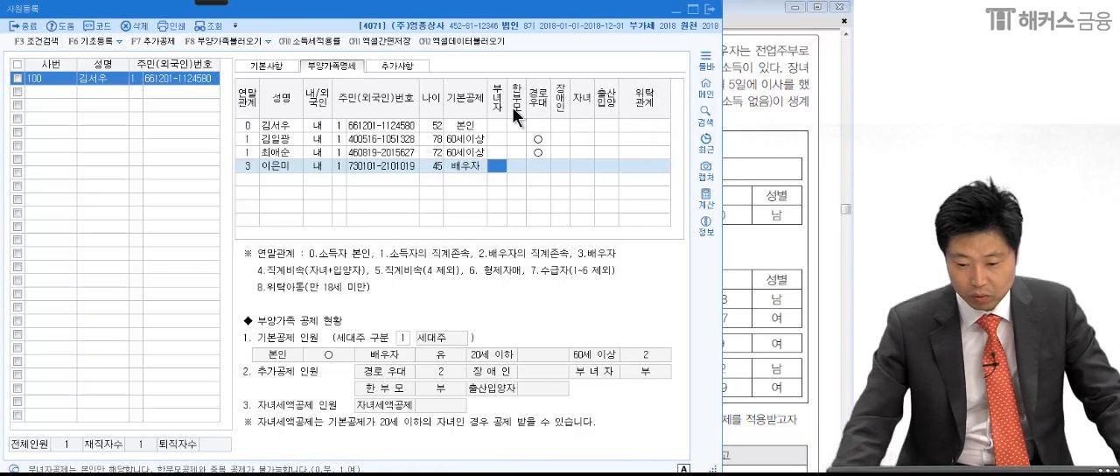
# - Add a row for the son with 연말관계 4 (직계비속(자녀·입양자)), his full name, 내국인 and 주민등록번호 type 1
pyautogui.click(243, 179)
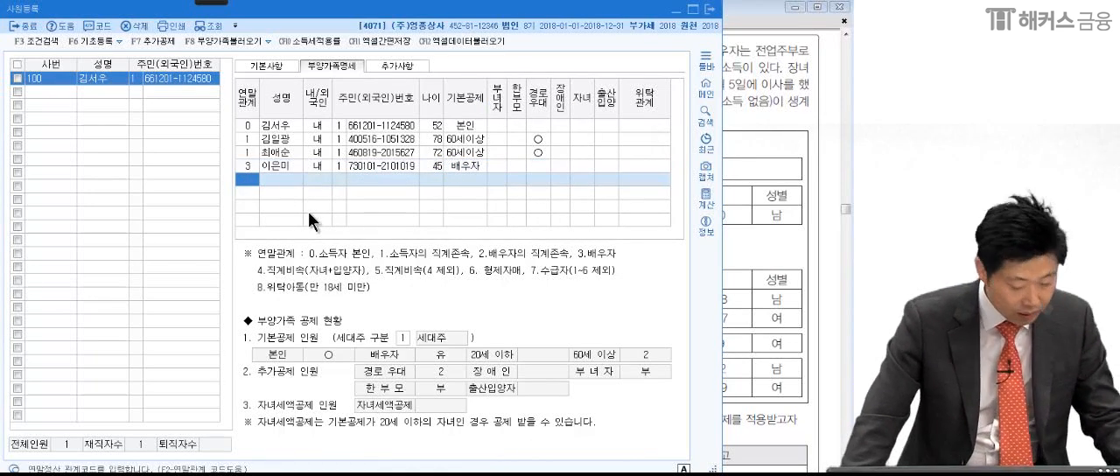
pyautogui.press('F2')
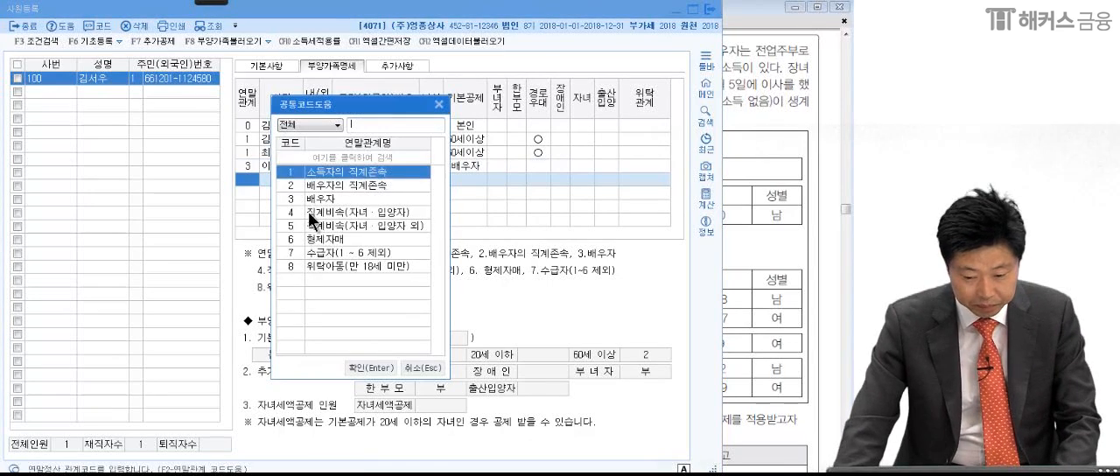
pyautogui.write('4')
pyautogui.press('Return')
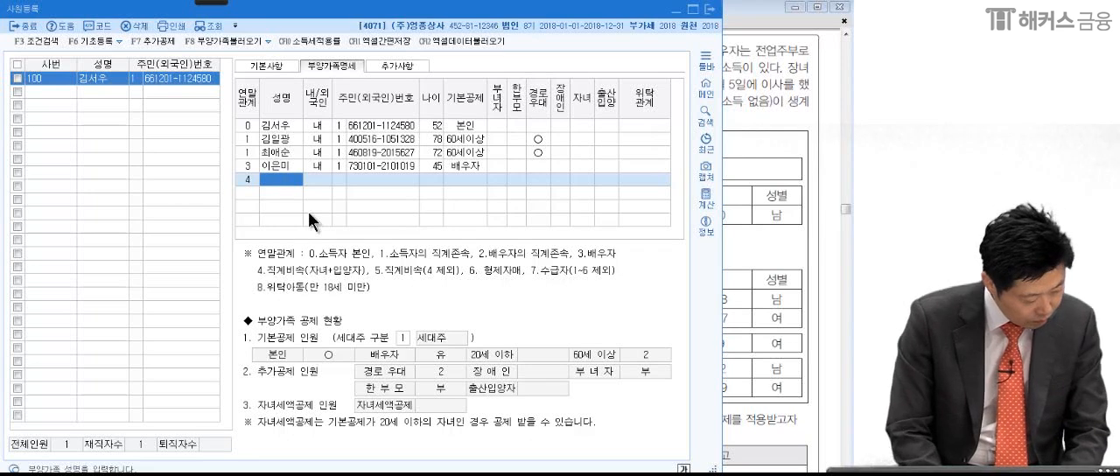
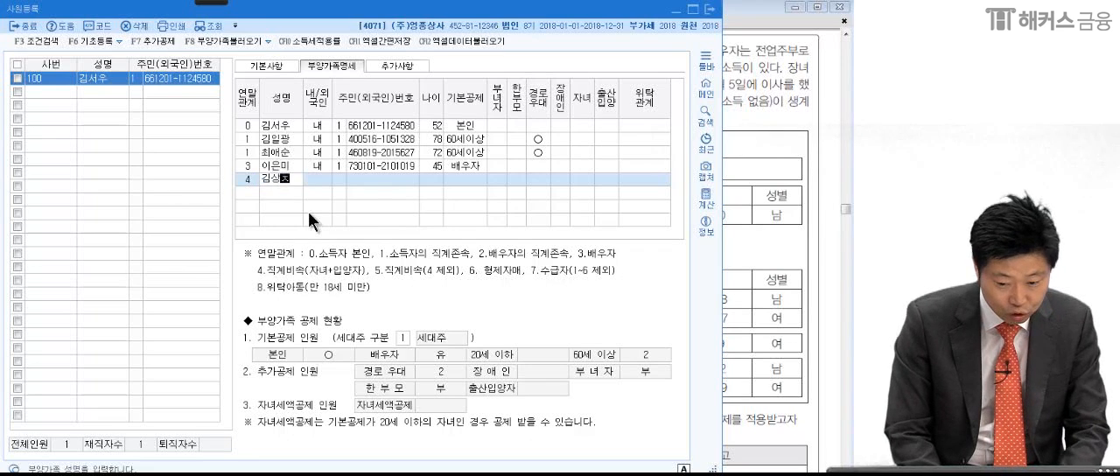
pyautogui.press('Return')
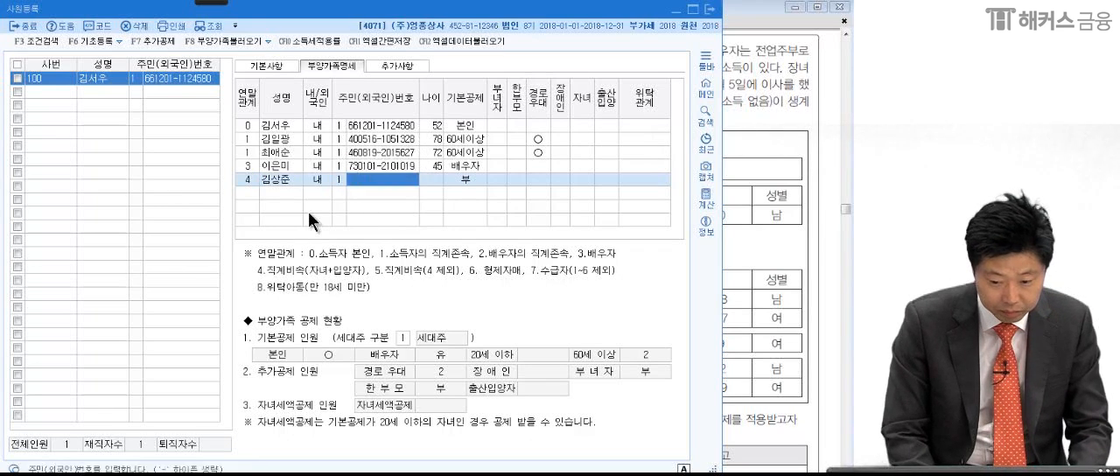
pyautogui.press('Return')
# - Enter the son's resident registration number and set his 기본공제 to 3:20세이하
pyautogui.click(372, 183)
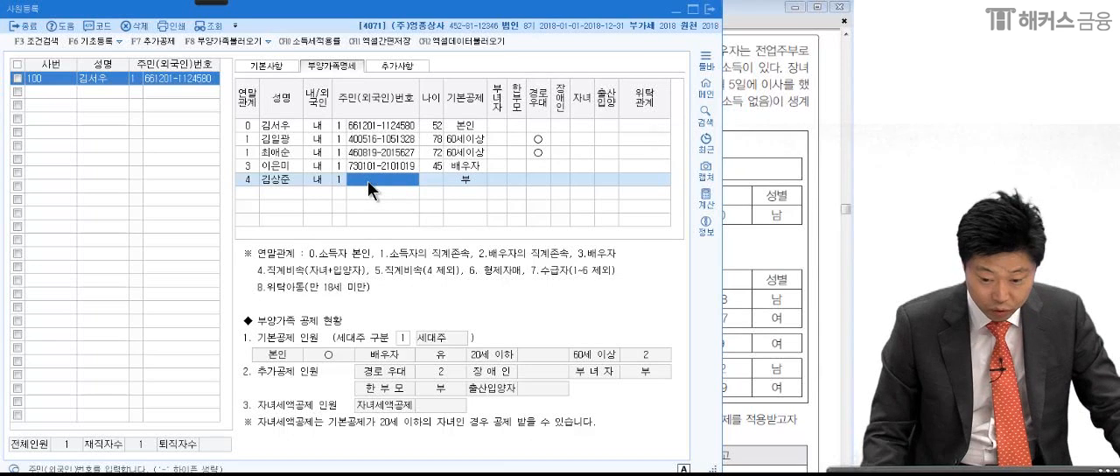
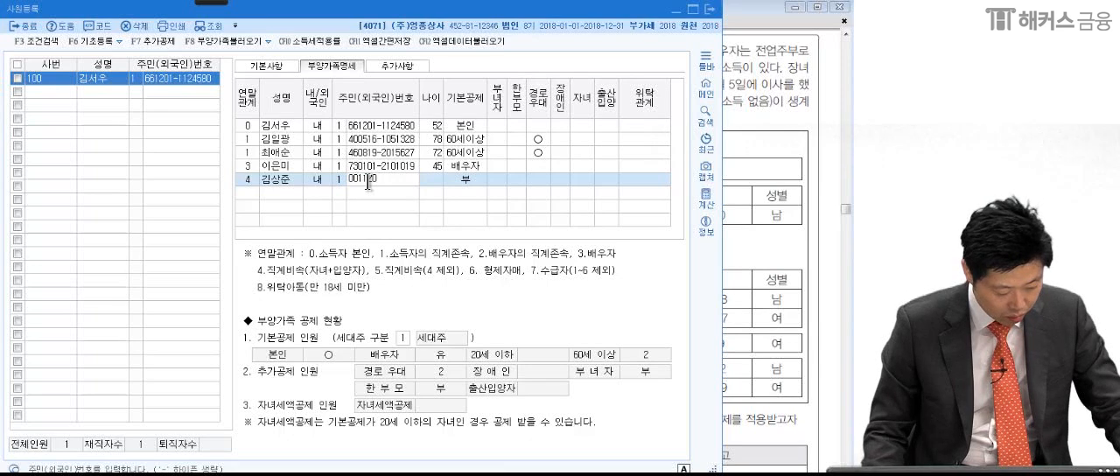
pyautogui.press('Return')
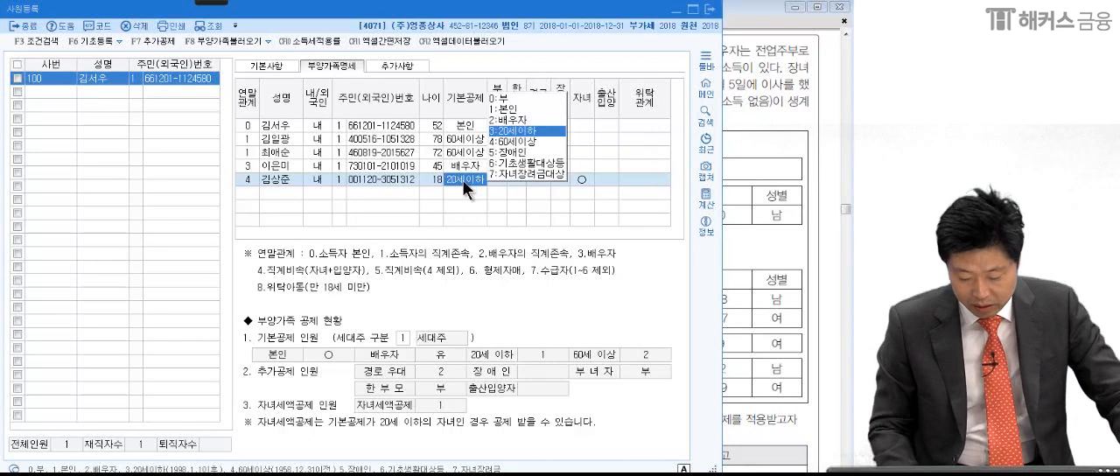
pyautogui.press('Return')
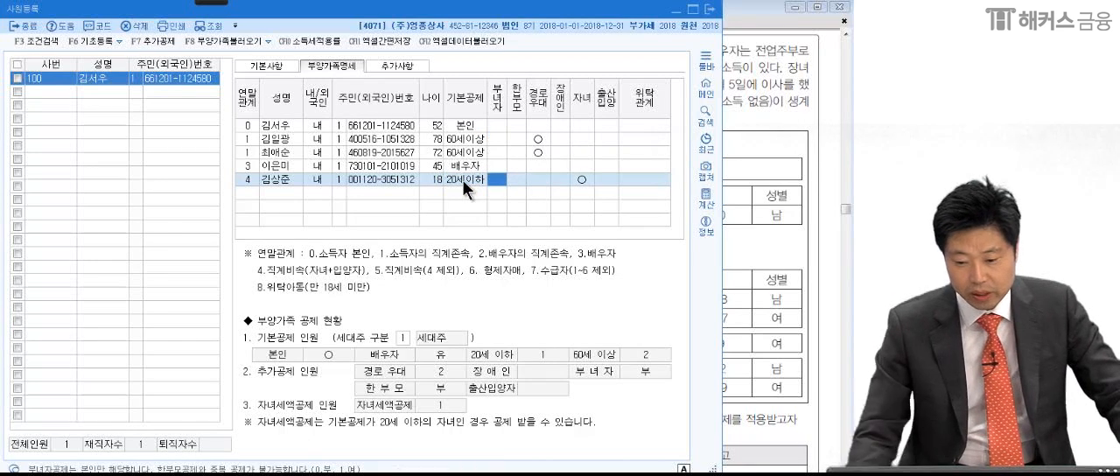
# - Add a row for the daughter with 연말관계 4, her full name, 내국인 and 주민등록번호 type 1
pyautogui.click(248, 196)
pyautogui.write('4')
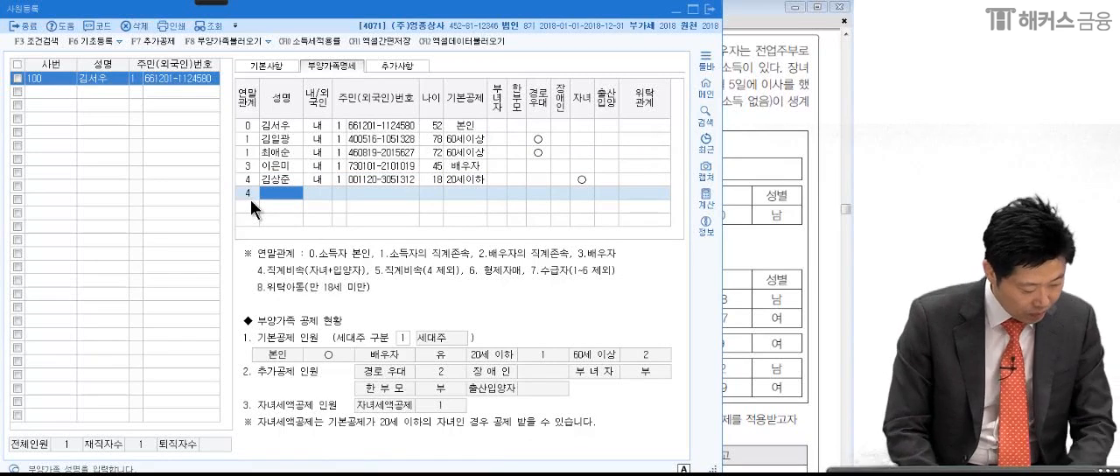
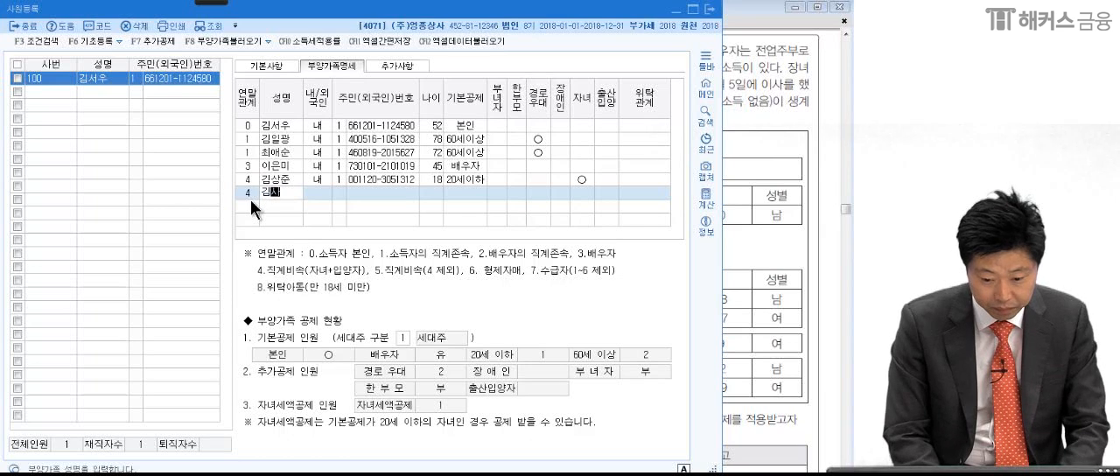
pyautogui.press('Return')
pyautogui.press('Return')
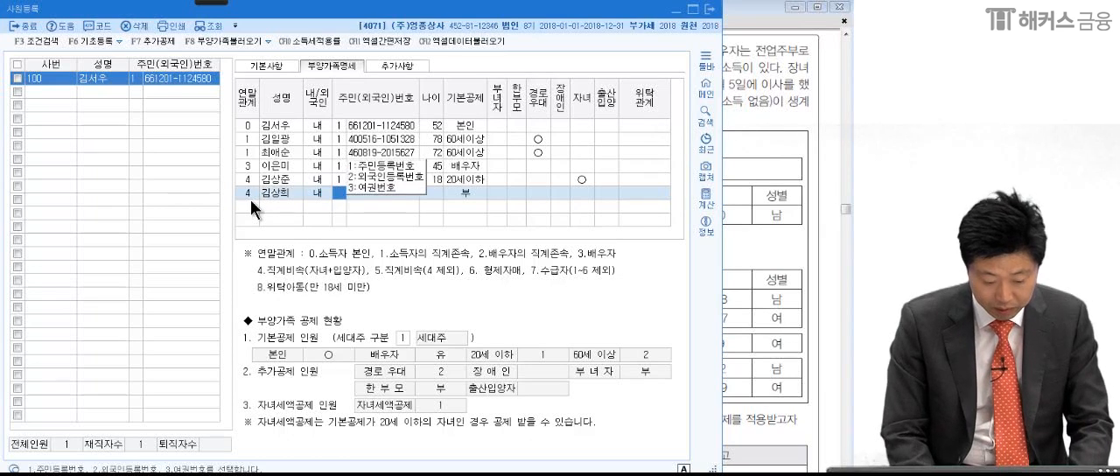
pyautogui.write('1')
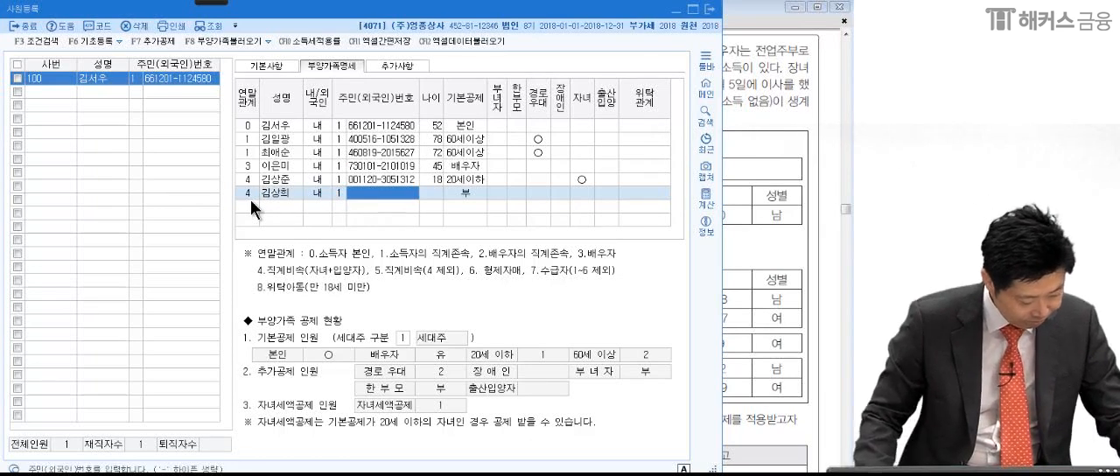
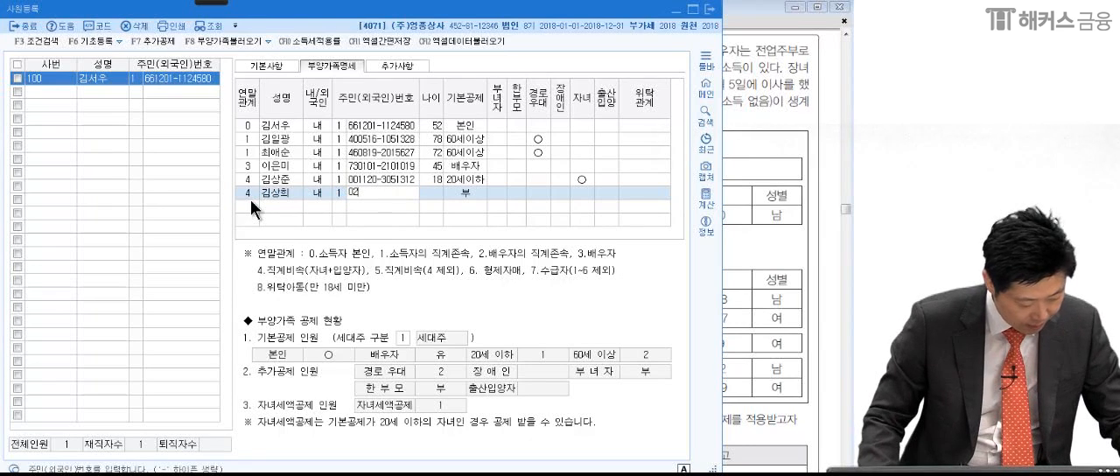
# - Enter the daughter's resident registration number, set her 기본공제 to 3:20세이하 and move to the next empty row
pyautogui.press('Return')
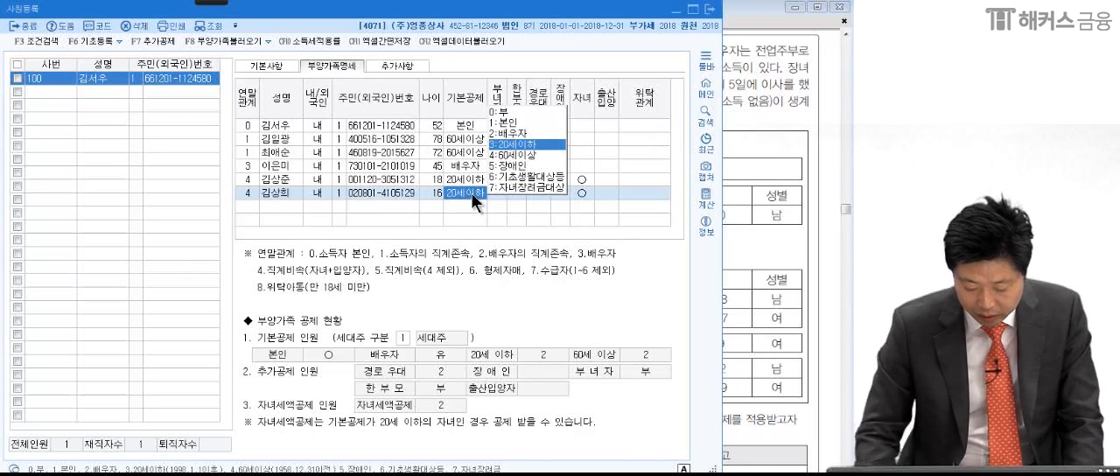
pyautogui.press('Return')
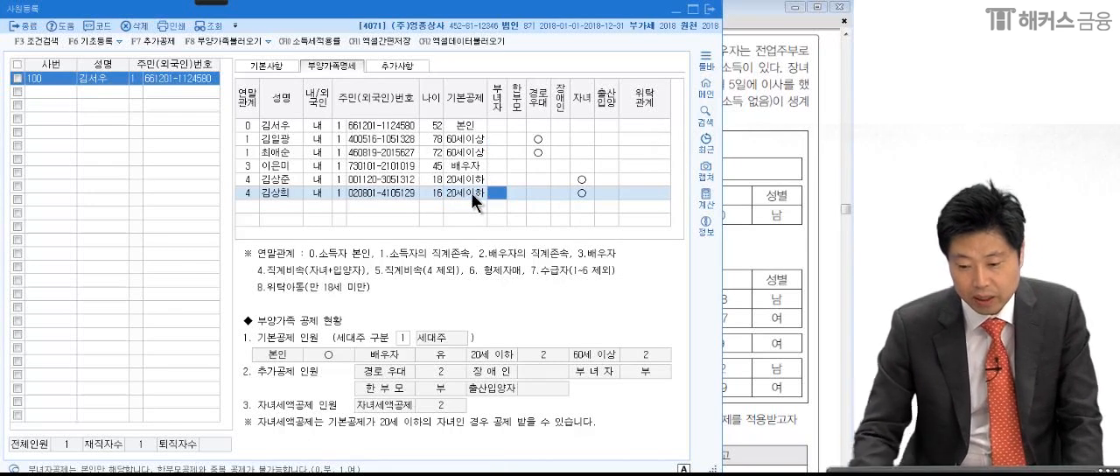
pyautogui.click(253, 206)
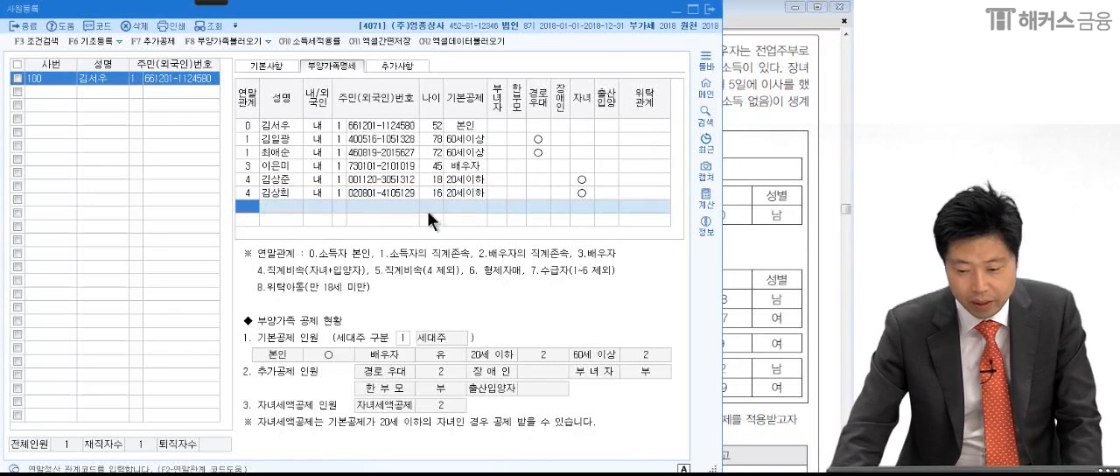
# - Add a row for the younger sibling with 연말관계 6 (형제자매), the sibling's full name, 내국인 and 주민등록번호 type 1
pyautogui.hotkey('alt', 'Tab')
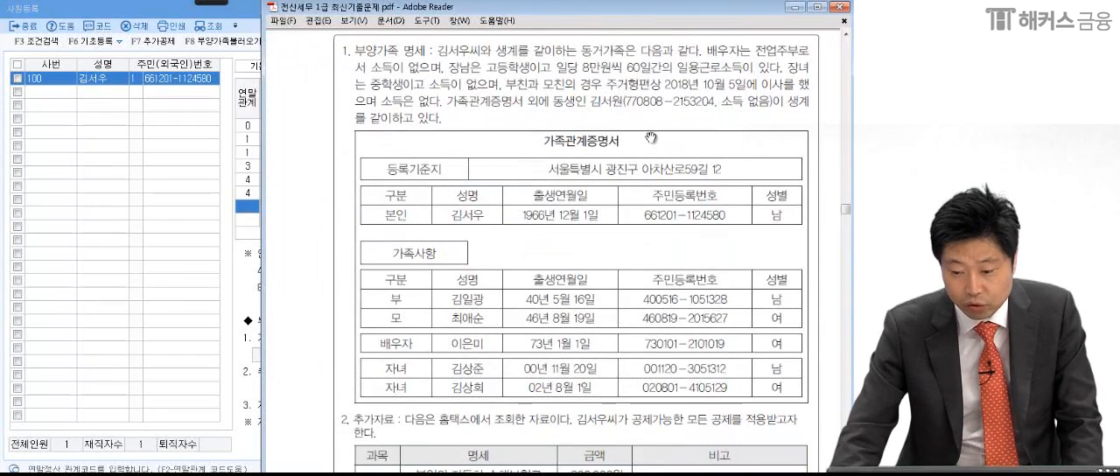
pyautogui.click(252, 217)
pyautogui.press('F2')
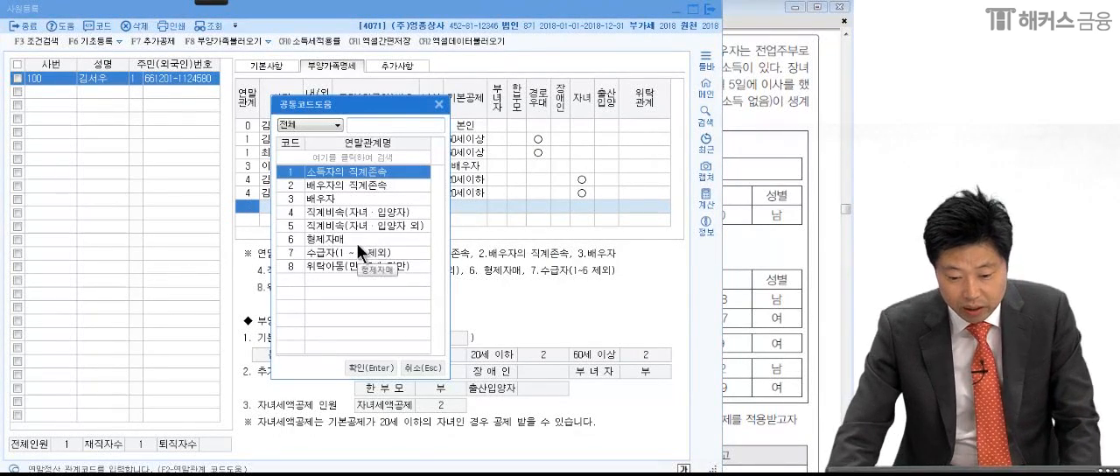
pyautogui.click(353, 240)
pyautogui.press('Return')
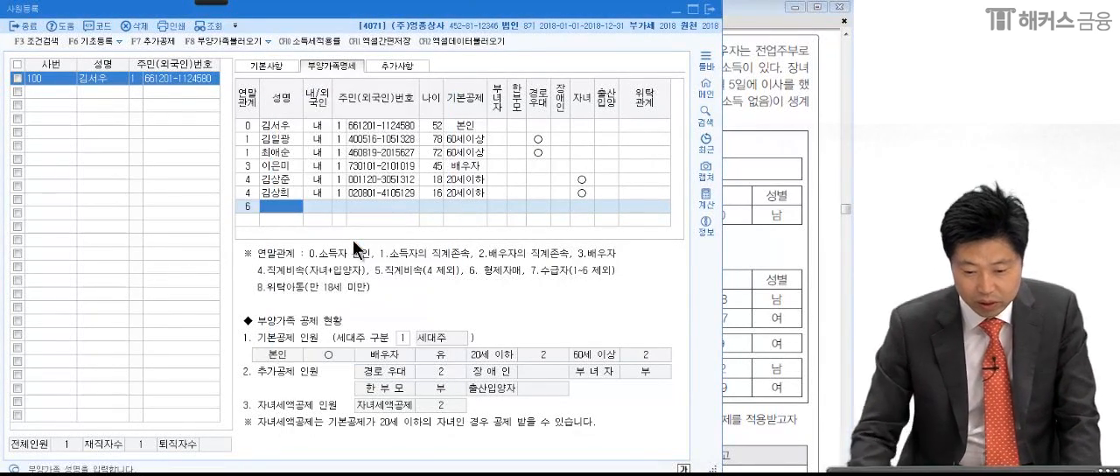
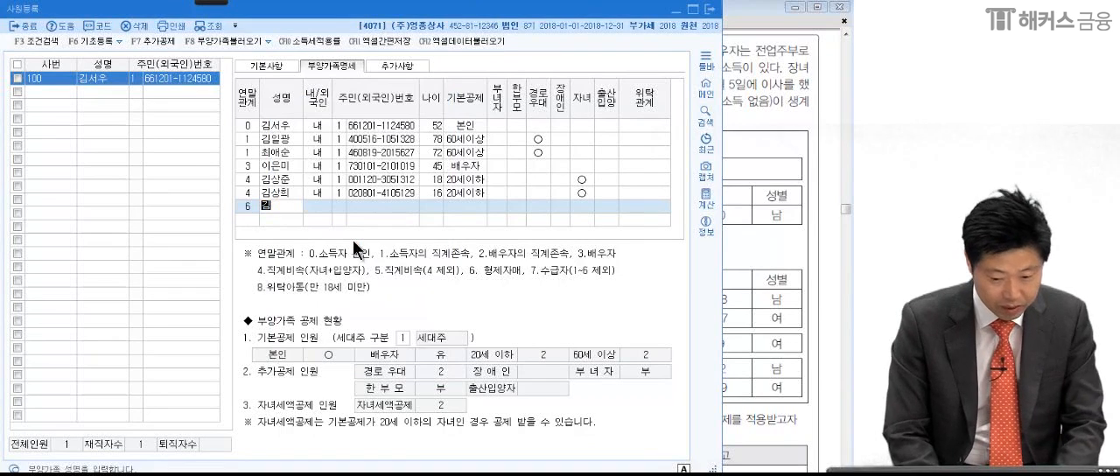
pyautogui.press('Return')
pyautogui.press('Return')
pyautogui.press('Return')
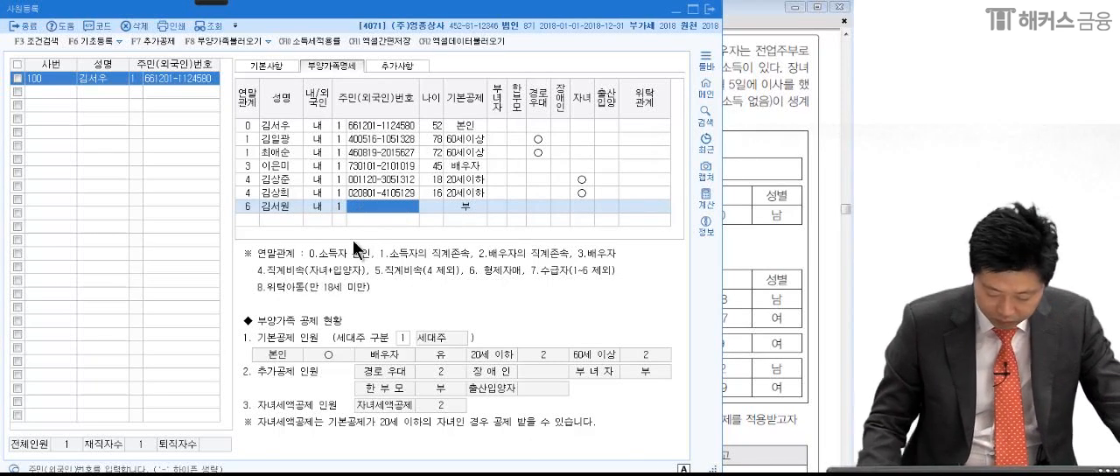
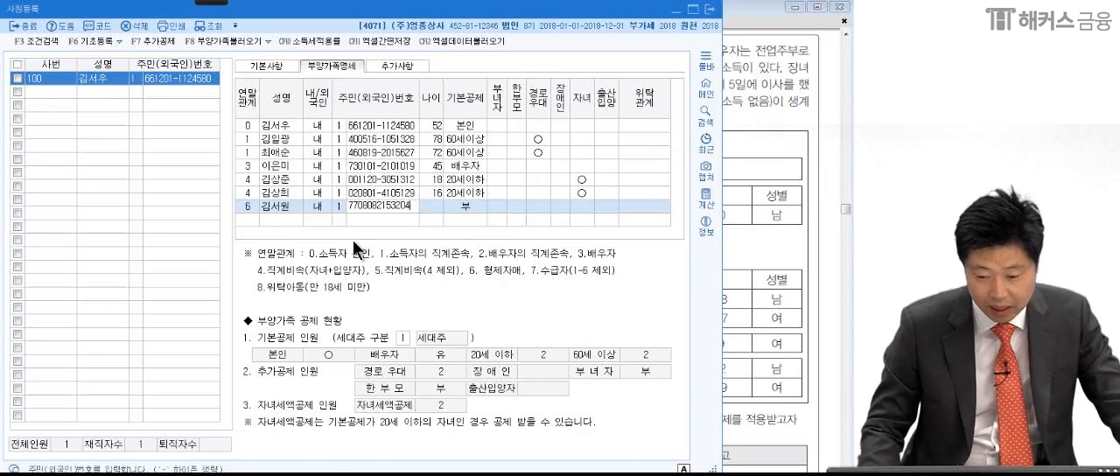
# - Enter the sibling's resident registration number, keep 기본공제 at 0:부 and move to the next empty row
pyautogui.press('Return')
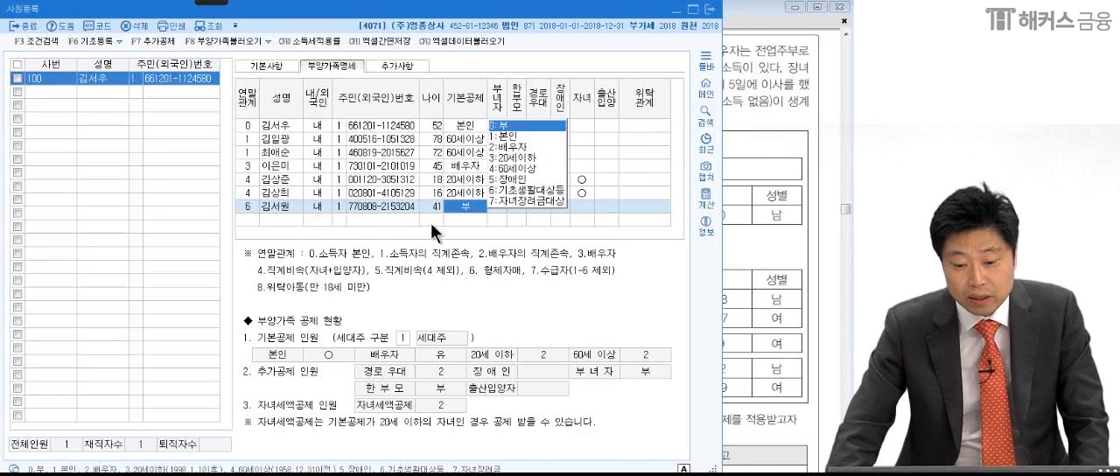
pyautogui.moveTo(214, 2)
pyautogui.click(23, 16)
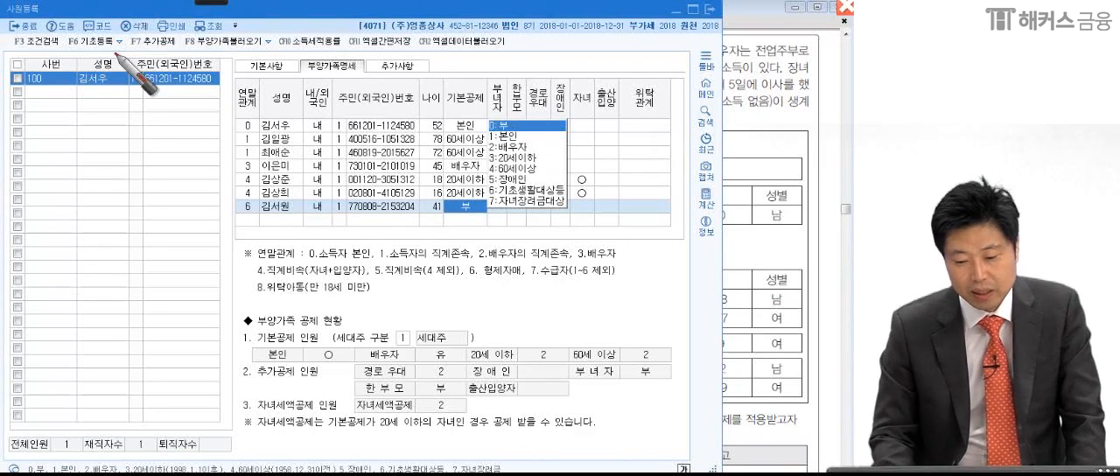
pyautogui.moveTo(410, 217); pyautogui.dragTo(440, 219)
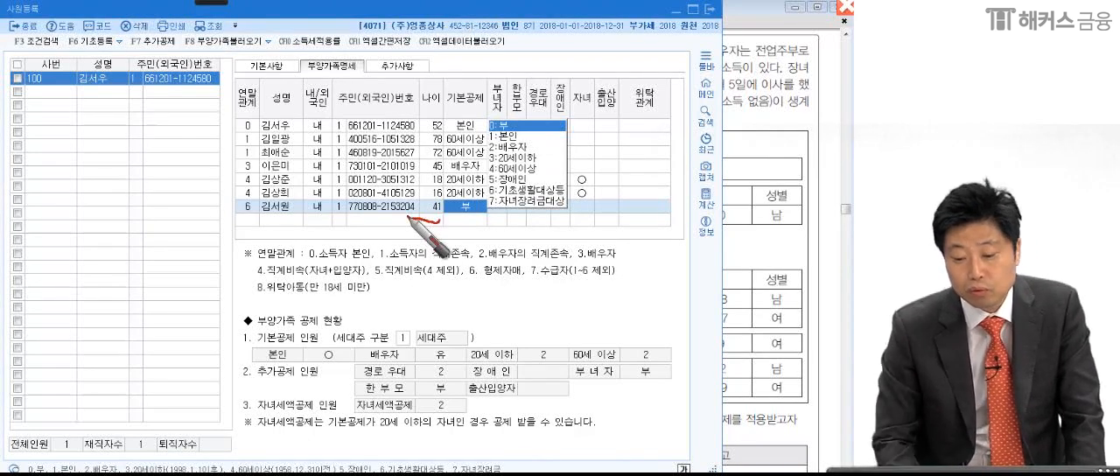
pyautogui.press('Escape')
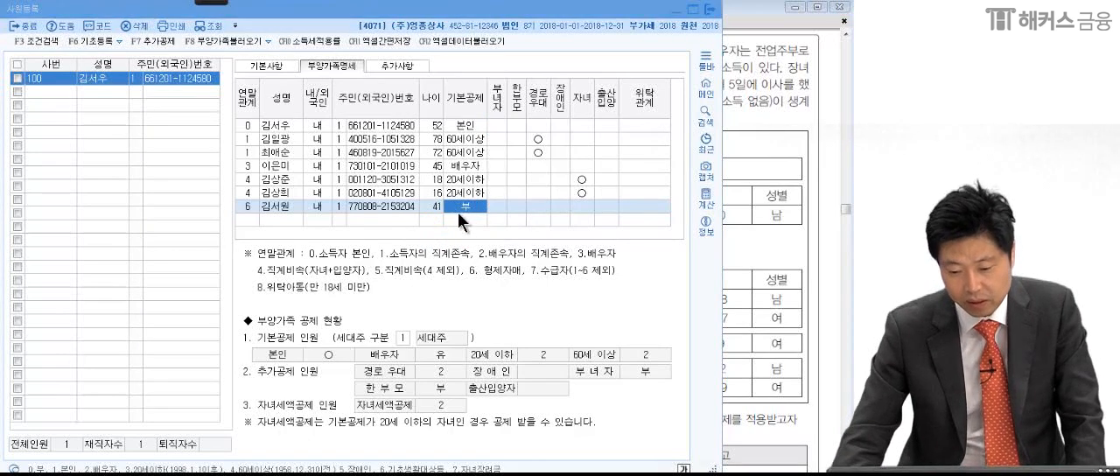
pyautogui.click(460, 223)
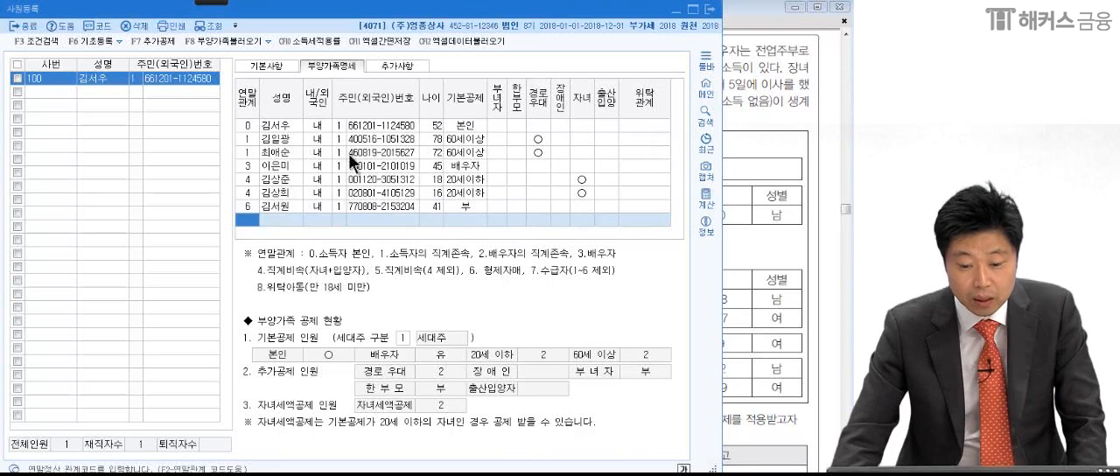
# - Review the completed 부양가족명세 rows, checking the parents' 경로우대 entries in particular
pyautogui.moveTo(210, 3)
pyautogui.click(44, 13)
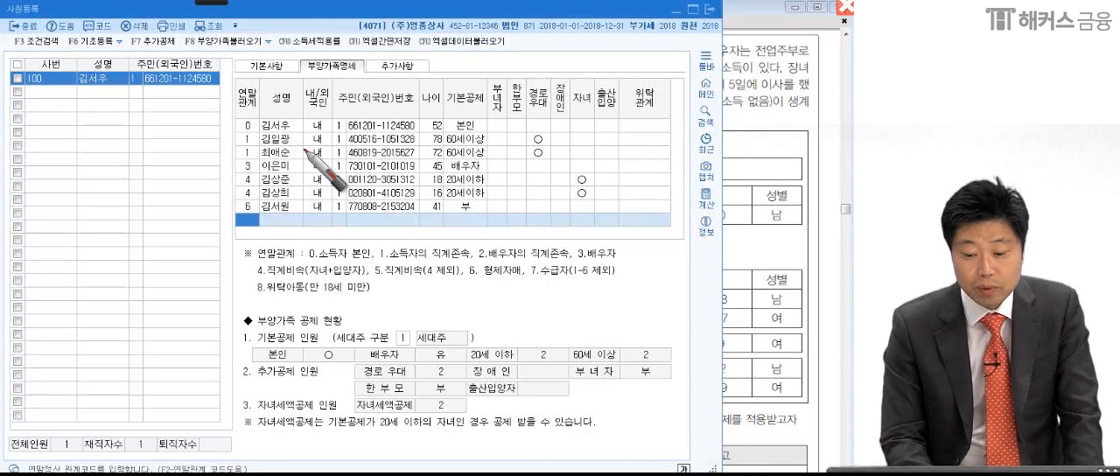
pyautogui.moveTo(635, 206)
pyautogui.mouseDown()
pyautogui.moveTo(237, 117)
pyautogui.moveTo(600, 304)
pyautogui.mouseUp()
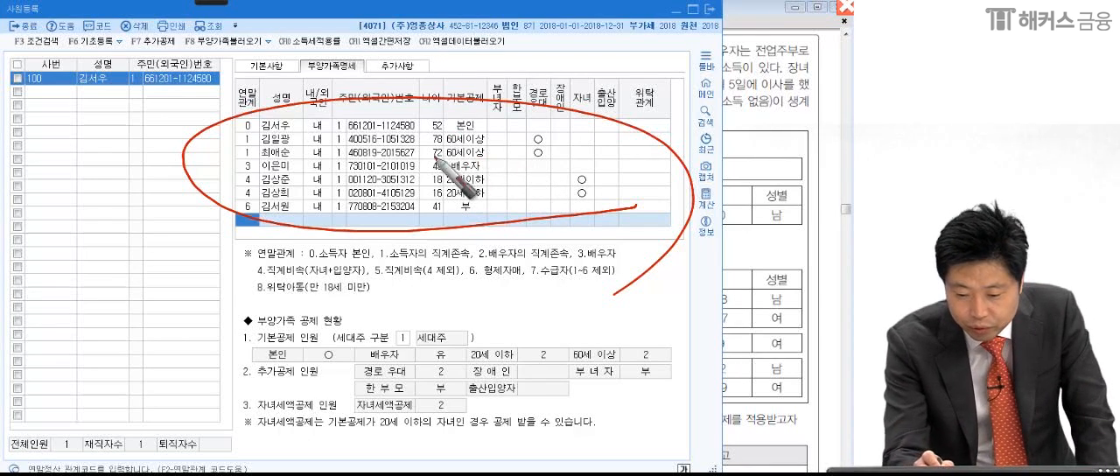
pyautogui.moveTo(289, 158)
pyautogui.mouseDown()
pyautogui.moveTo(237, 147)
pyautogui.moveTo(300, 134)
pyautogui.moveTo(295, 157)
pyautogui.mouseUp()
pyautogui.moveTo(524, 143); pyautogui.dragTo(518, 165)
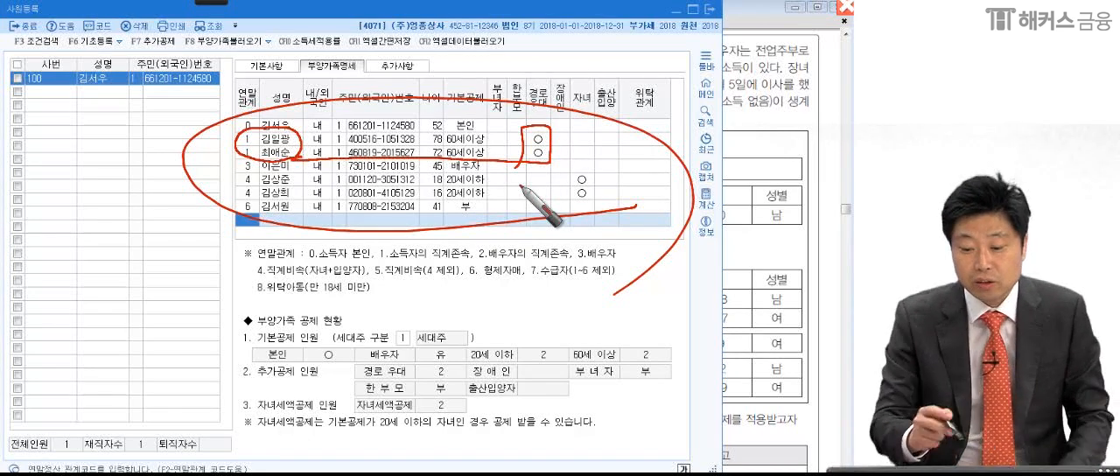
pyautogui.moveTo(552, 159); pyautogui.dragTo(569, 151)
pyautogui.moveTo(287, 154)
pyautogui.mouseDown()
pyautogui.moveTo(250, 155)
pyautogui.moveTo(299, 156)
pyautogui.mouseUp()
pyautogui.moveTo(229, 163); pyautogui.dragTo(566, 155)
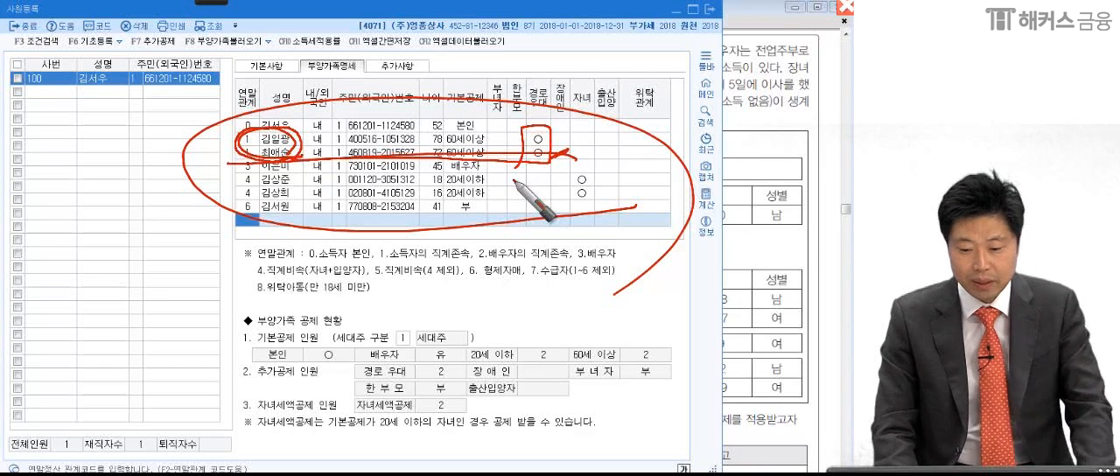
pyautogui.press('Escape')
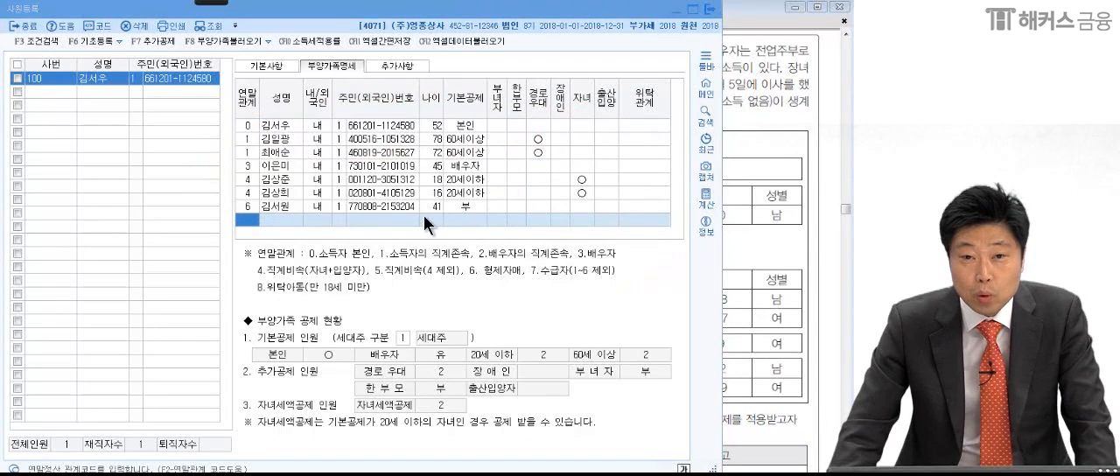
# - Close 사원등록, open 연말정산추가자료입력 and load employee 100, going to the 61.의료비 지출액 field in 연말정산입력
pyautogui.click(267, 207)
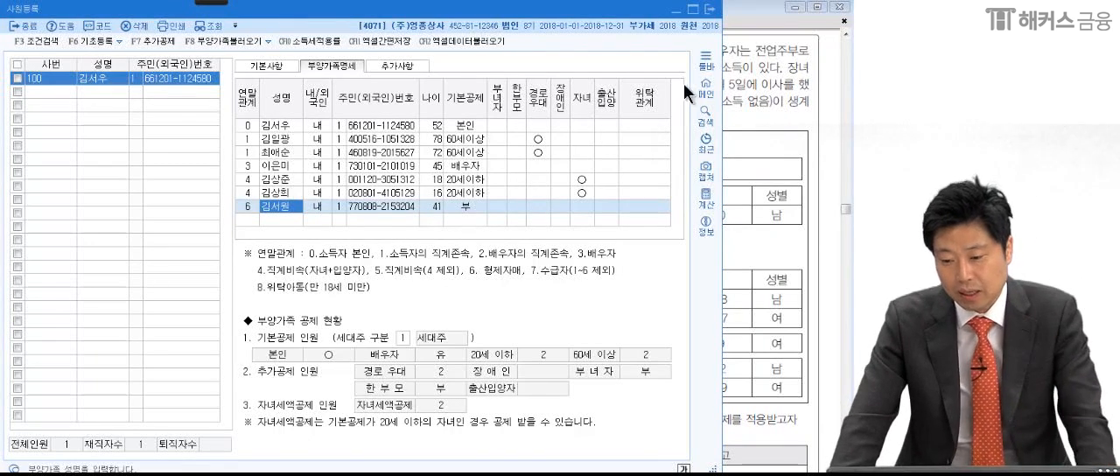
pyautogui.click(711, 8)
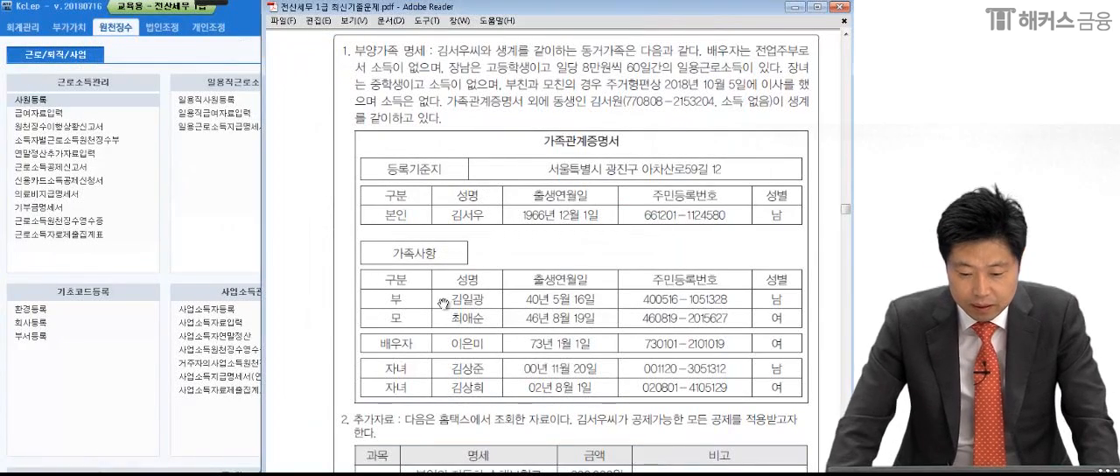
pyautogui.click(233, 220)
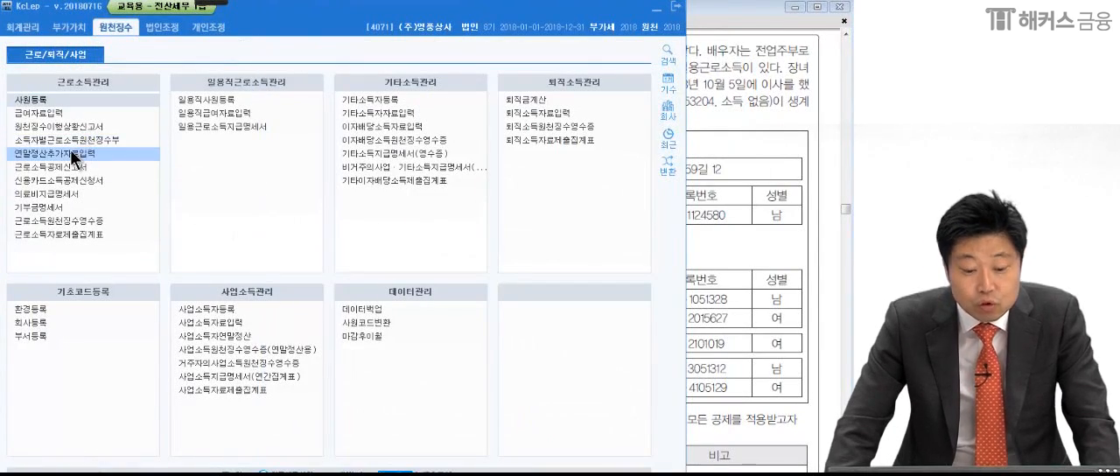
pyautogui.click(71, 150)
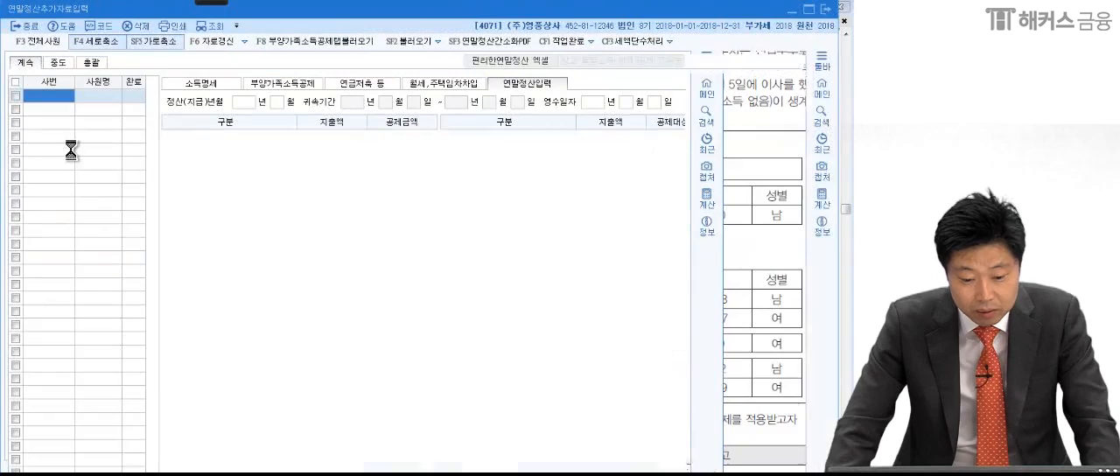
pyautogui.press('F2')
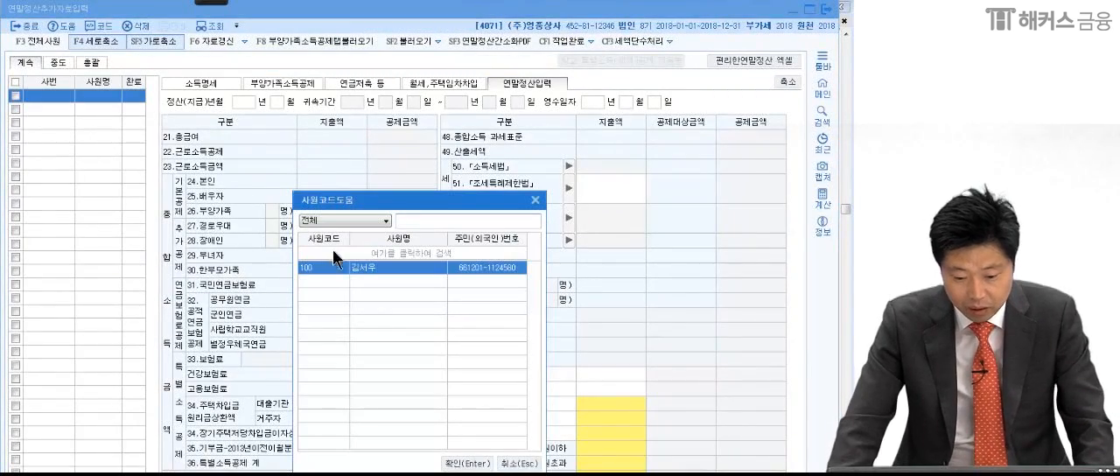
pyautogui.doubleClick(360, 268)
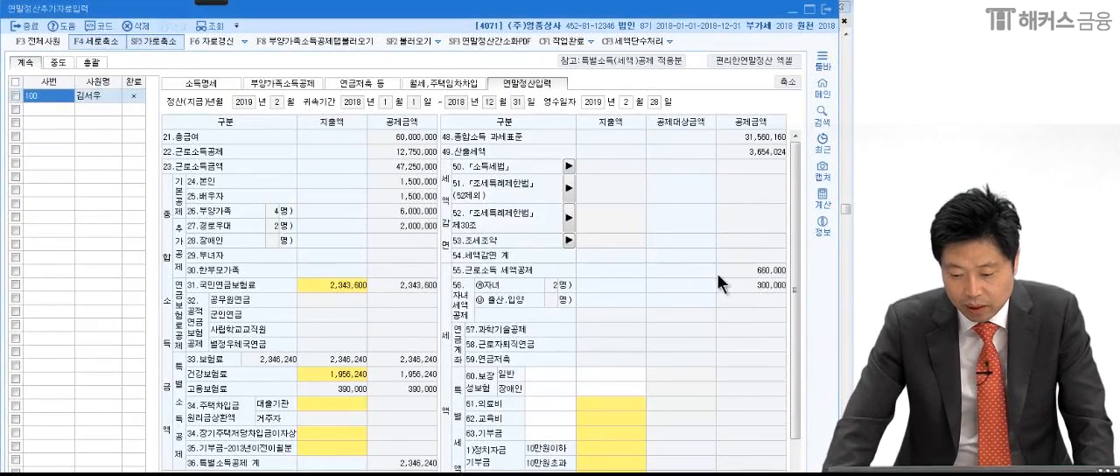
pyautogui.click(632, 403)
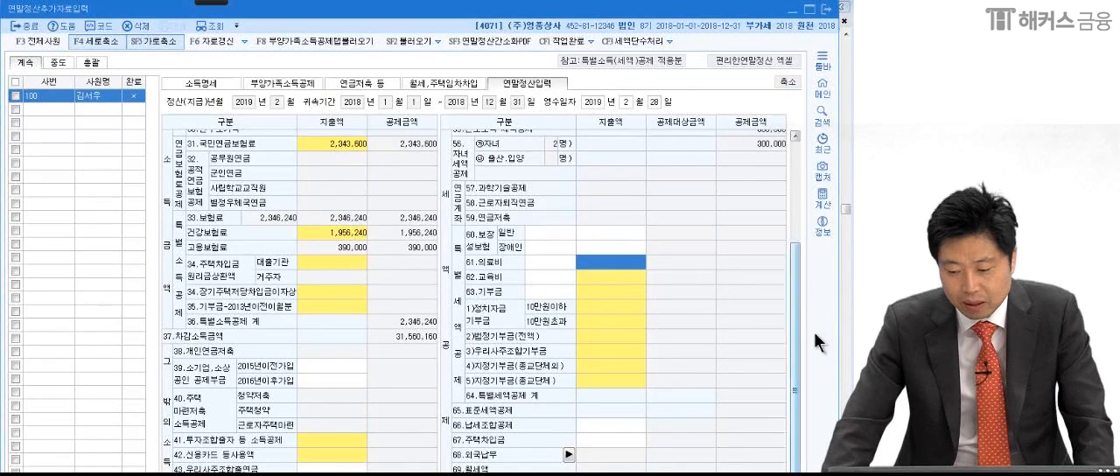
# - Switch to the exam PDF in Adobe Reader and examine the 보험료 items and amounts in the 추가자료 table
pyautogui.hotkey('alt', 'Tab')
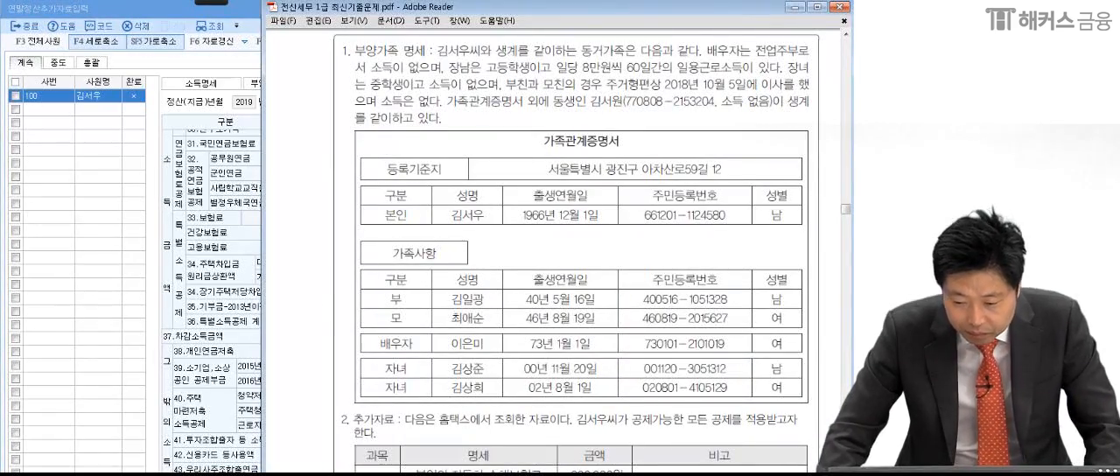
pyautogui.scroll(-8, 542, 321)
pyautogui.moveTo(540, 321); pyautogui.dragTo(541, 311)
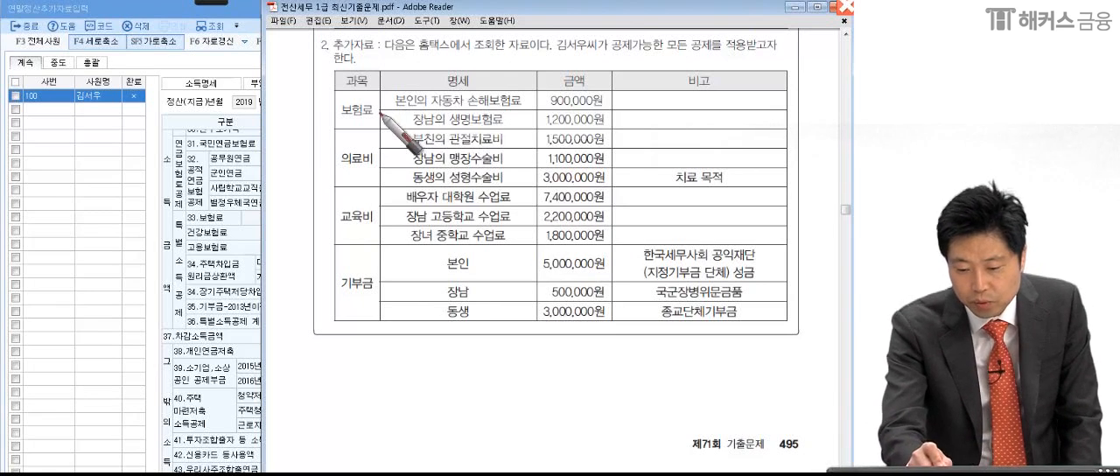
pyautogui.moveTo(389, 112); pyautogui.dragTo(519, 112)
pyautogui.moveTo(595, 112); pyautogui.dragTo(612, 114)
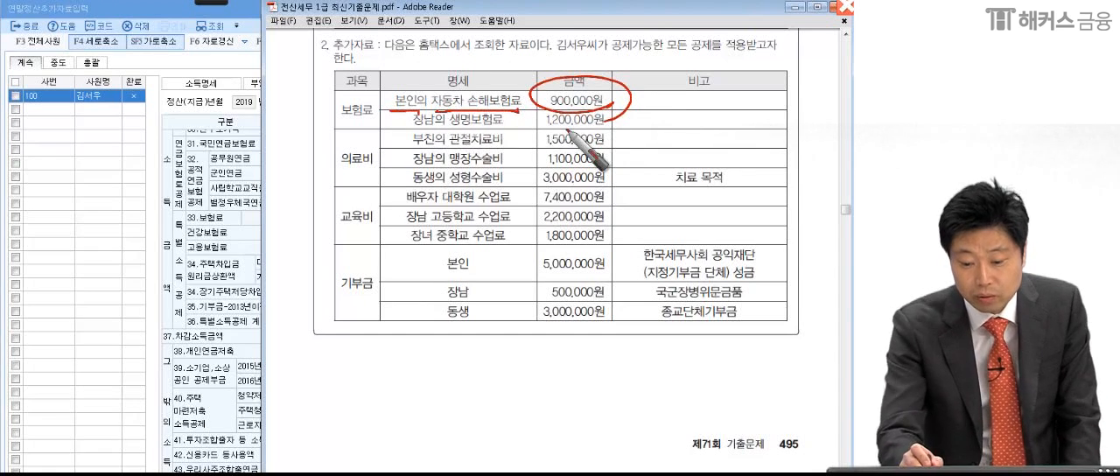
pyautogui.moveTo(412, 116); pyautogui.dragTo(507, 127)
pyautogui.moveTo(628, 128); pyautogui.dragTo(628, 142)
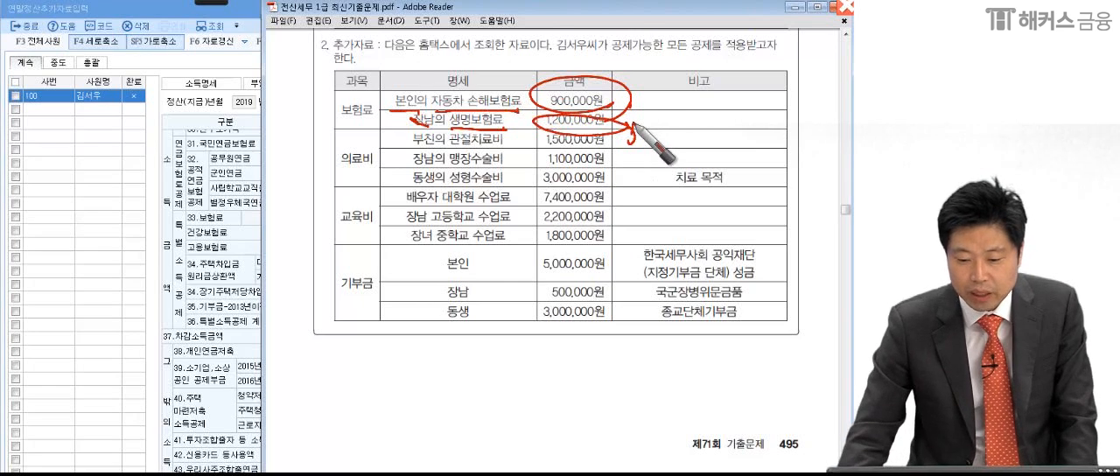
pyautogui.press('Escape')
# - Back in KcLep, enter 2,100,000 as the 지출액 of 60.보장성보험 일반 in 연말정산입력
pyautogui.click(207, 236)
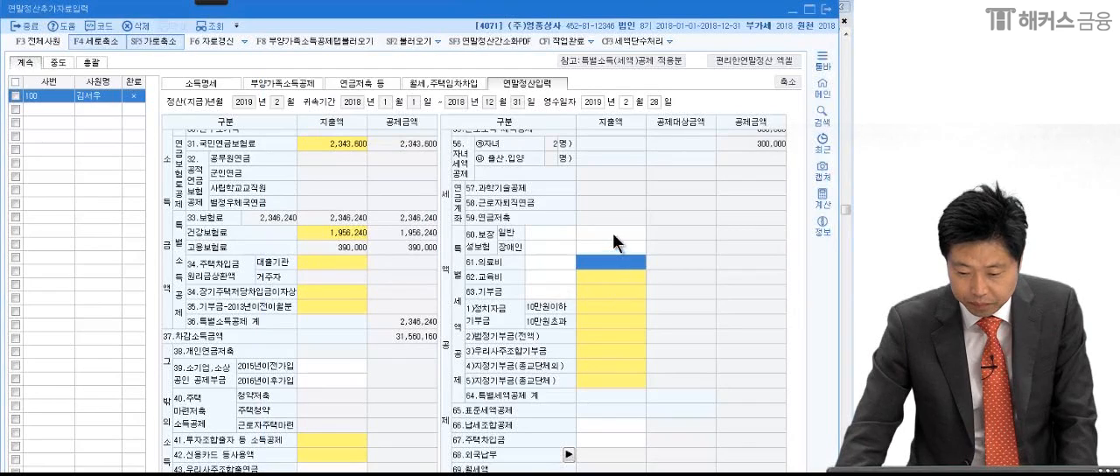
pyautogui.write('2,100,00')
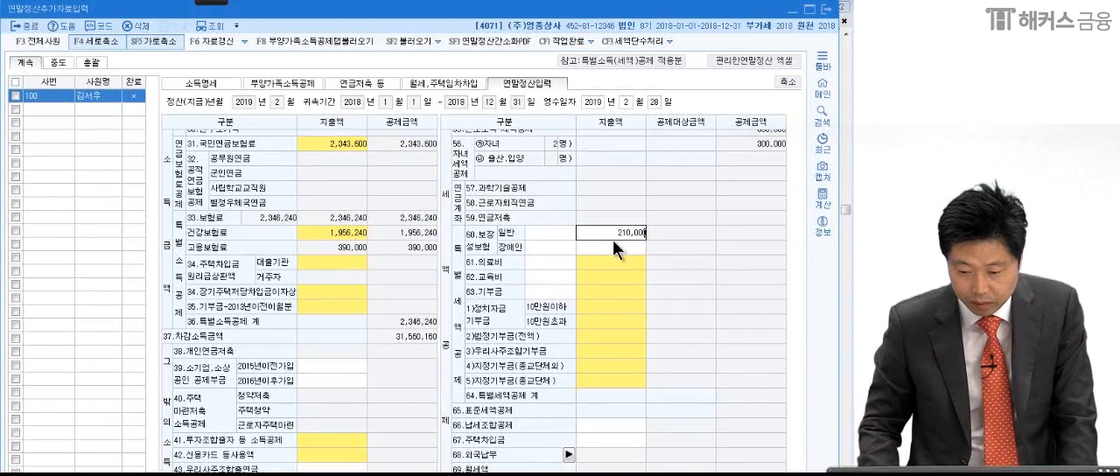
pyautogui.write('0')
pyautogui.press('Return')
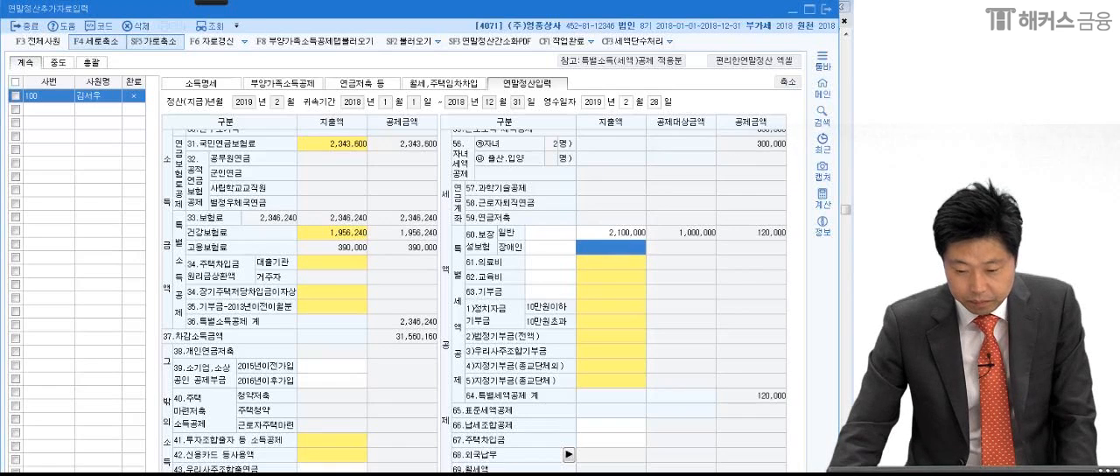
# - Switch to the exam PDF in Adobe Reader and mark the 의료비 items 부친의 관절치료비 as 경로 and 장남의 맹장수술비 as 일반
pyautogui.hotkey('alt', 'Tab')
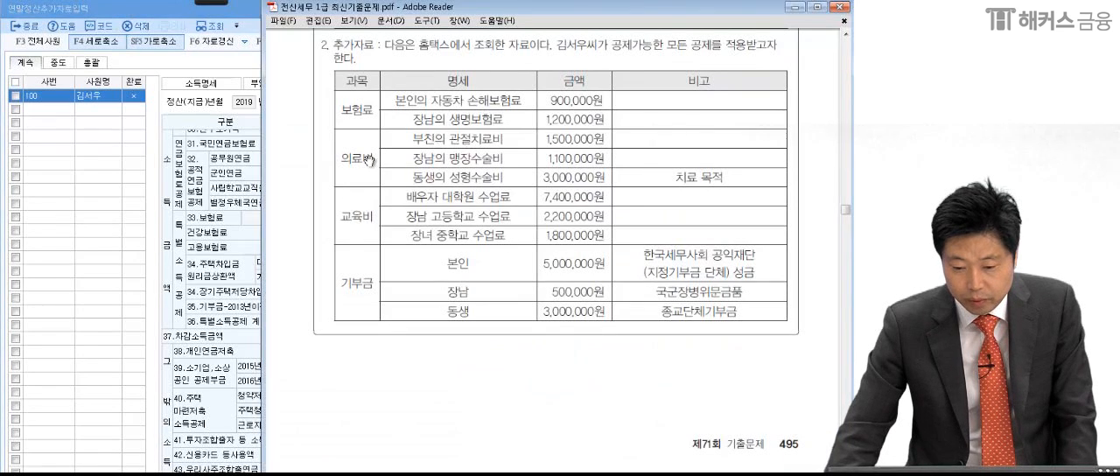
pyautogui.click(214, 2)
pyautogui.click(103, 27)
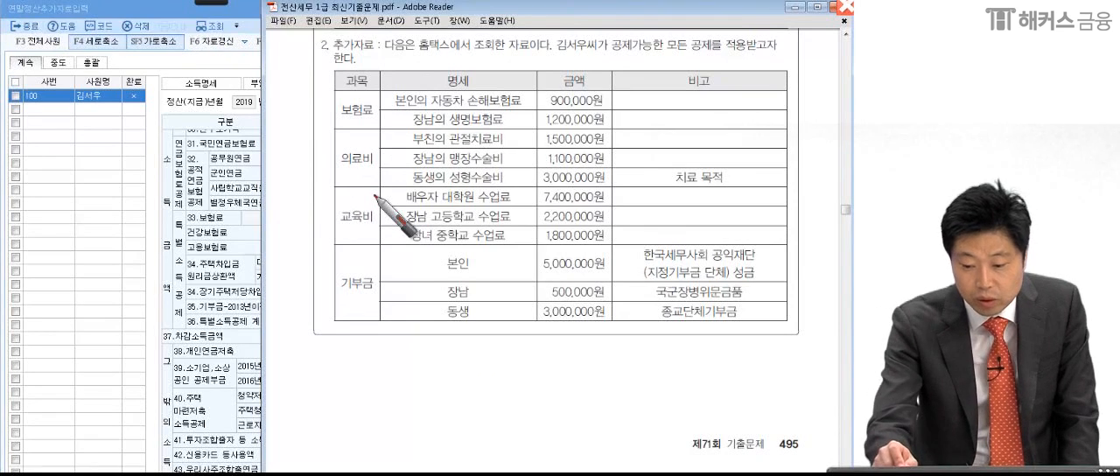
pyautogui.moveTo(629, 131)
pyautogui.mouseDown()
pyautogui.moveTo(619, 140)
pyautogui.moveTo(691, 127)
pyautogui.moveTo(704, 138)
pyautogui.mouseUp()
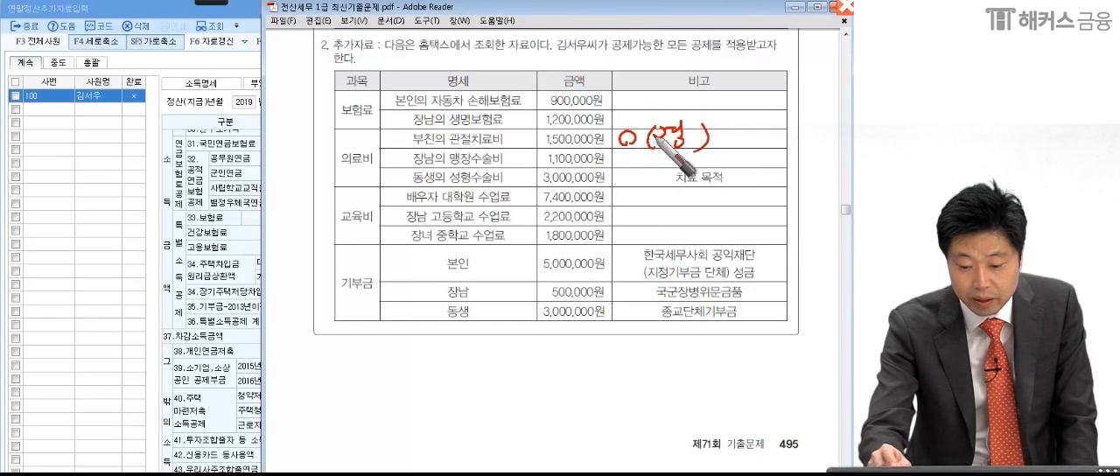
pyautogui.moveTo(510, 162); pyautogui.dragTo(515, 165)
pyautogui.moveTo(628, 155)
pyautogui.mouseDown()
pyautogui.moveTo(623, 168)
pyautogui.moveTo(669, 157)
pyautogui.moveTo(690, 174)
pyautogui.mouseUp()
# - Mark 동생의 성형수술비 and its 치료 목적 note as 일반, grouping its amount with 장남의 맹장수술비
pyautogui.moveTo(414, 182)
pyautogui.mouseDown()
pyautogui.moveTo(427, 183)
pyautogui.moveTo(419, 189)
pyautogui.mouseUp()
pyautogui.moveTo(504, 184); pyautogui.dragTo(506, 186)
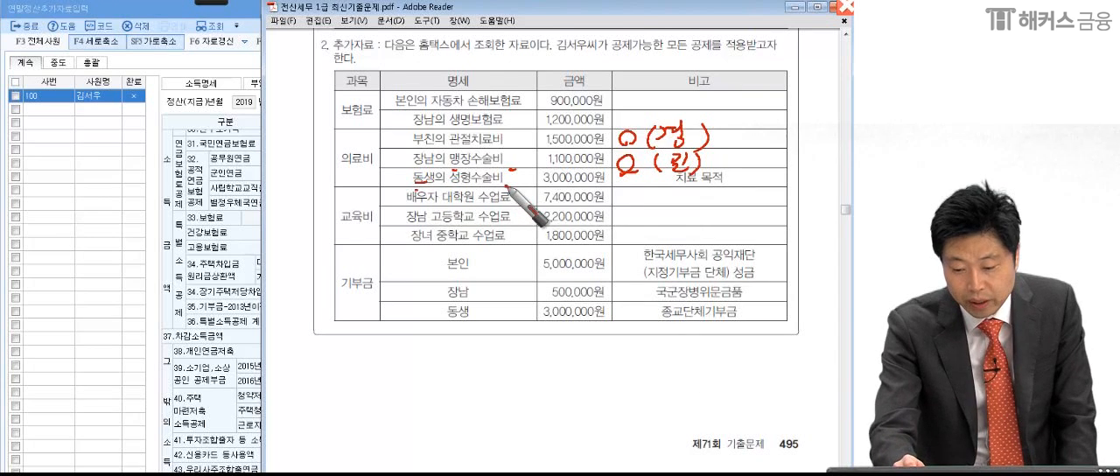
pyautogui.moveTo(671, 178); pyautogui.dragTo(739, 185)
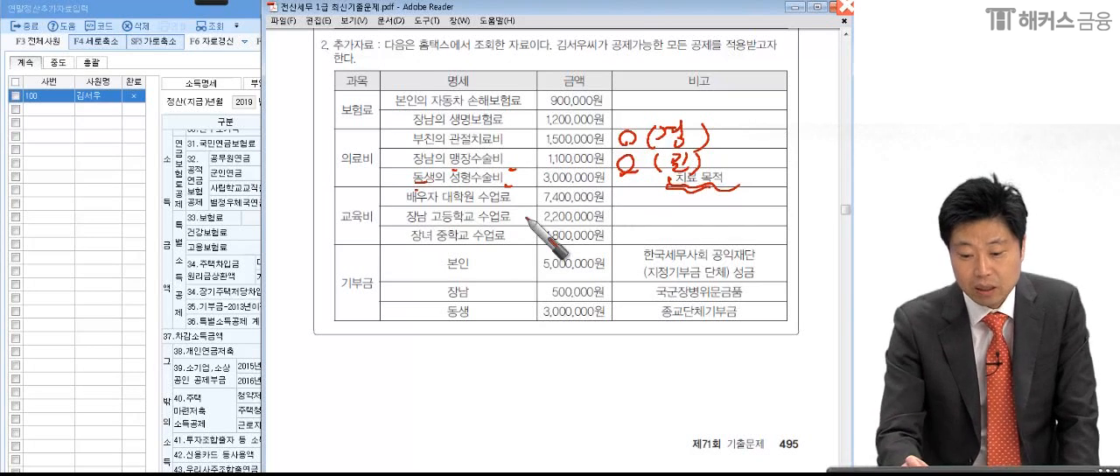
pyautogui.moveTo(448, 187); pyautogui.dragTo(407, 189)
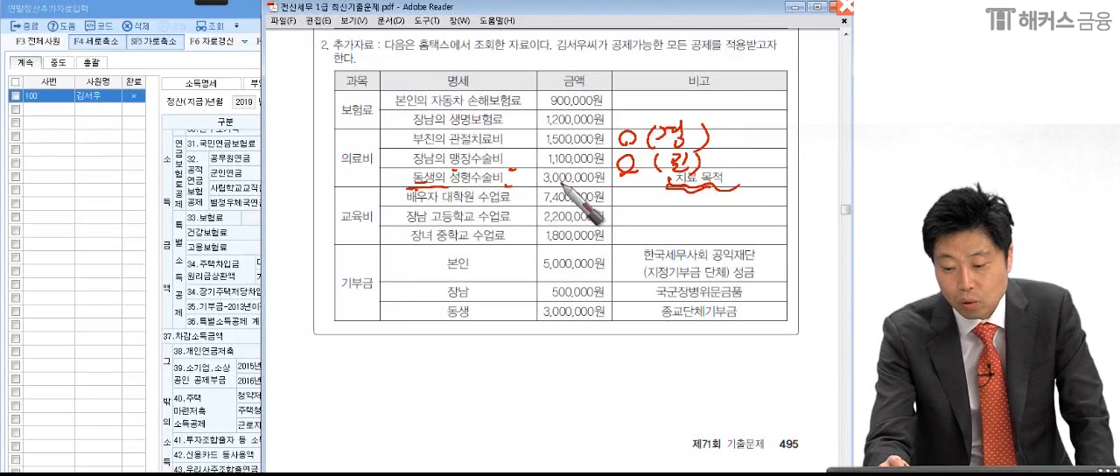
pyautogui.moveTo(623, 175)
pyautogui.mouseDown()
pyautogui.moveTo(608, 196)
pyautogui.moveTo(641, 184)
pyautogui.moveTo(661, 203)
pyautogui.mouseUp()
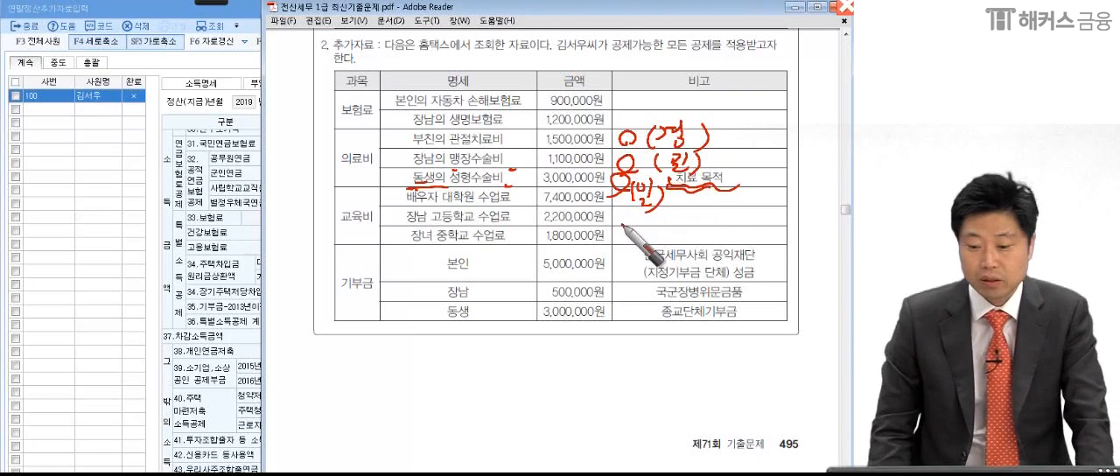
pyautogui.moveTo(518, 150); pyautogui.dragTo(768, 150)
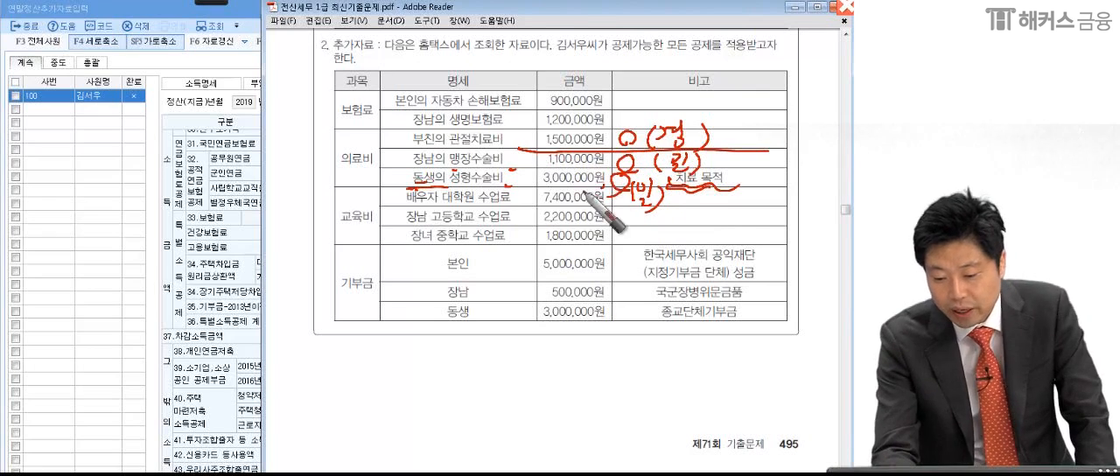
pyautogui.moveTo(584, 191); pyautogui.dragTo(560, 218)
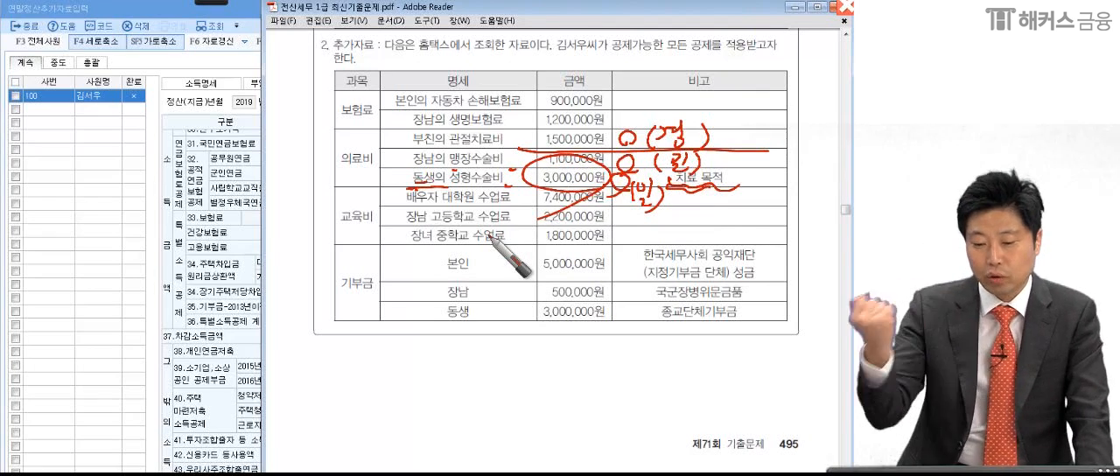
pyautogui.click(192, 347)
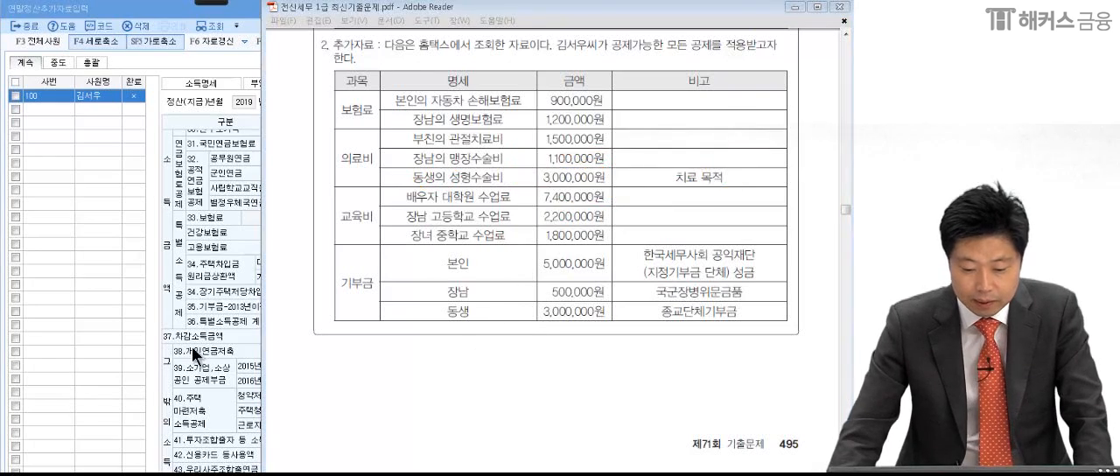
# - Back in KcLep, enter the 61.의료비 지출액 as 1,500,000 for 본인.경로자 and 4,100,000 for 일반, and confirm
pyautogui.click(592, 260)
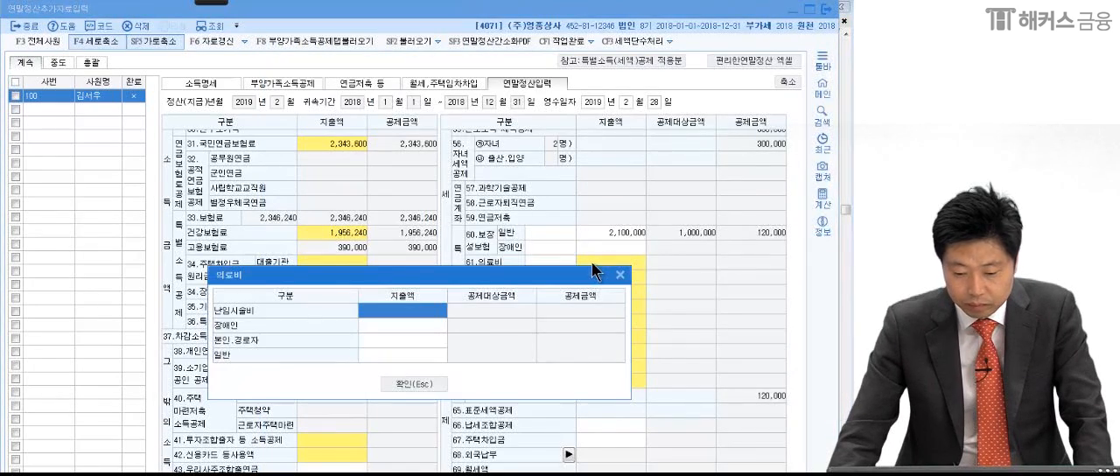
pyautogui.click(405, 343)
pyautogui.click(460, 474)
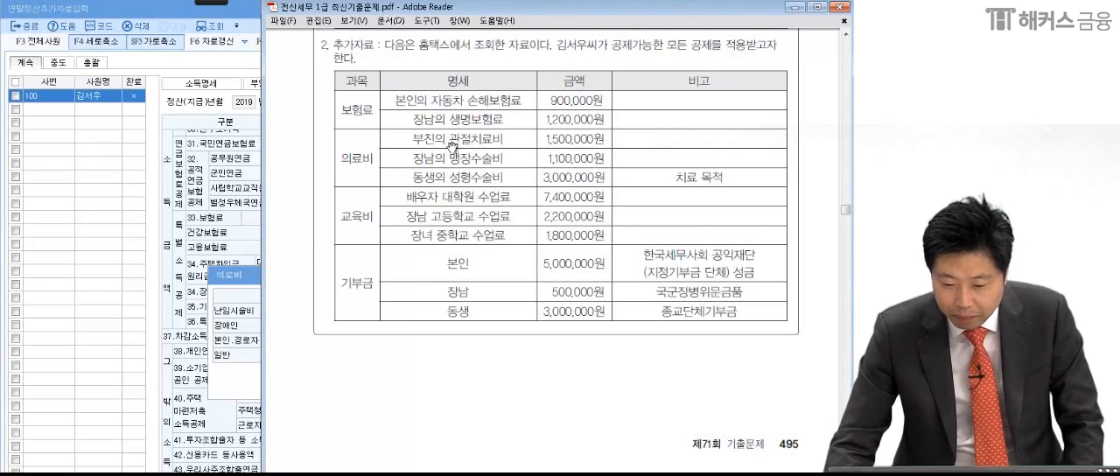
pyautogui.click(259, 287)
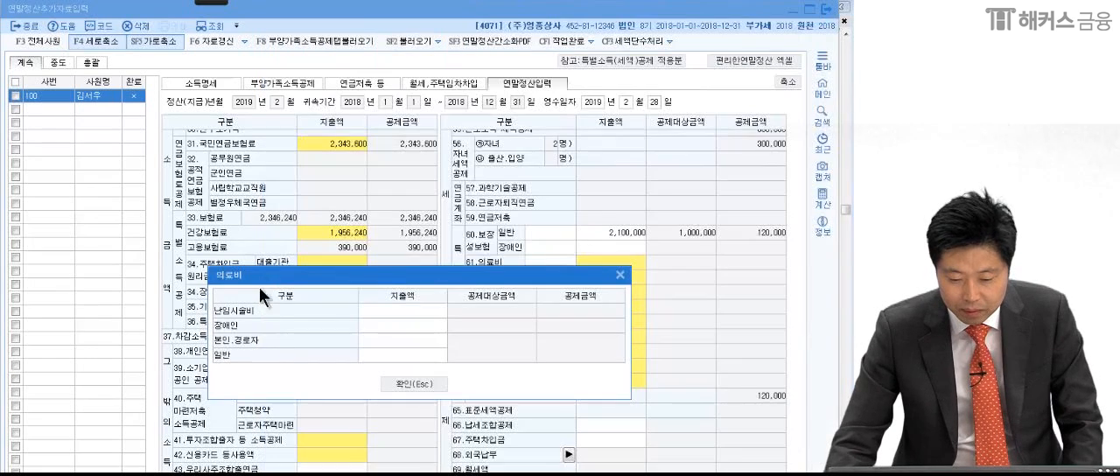
pyautogui.click(405, 326)
pyautogui.click(406, 341)
pyautogui.write('1,500,000')
pyautogui.press('Return')
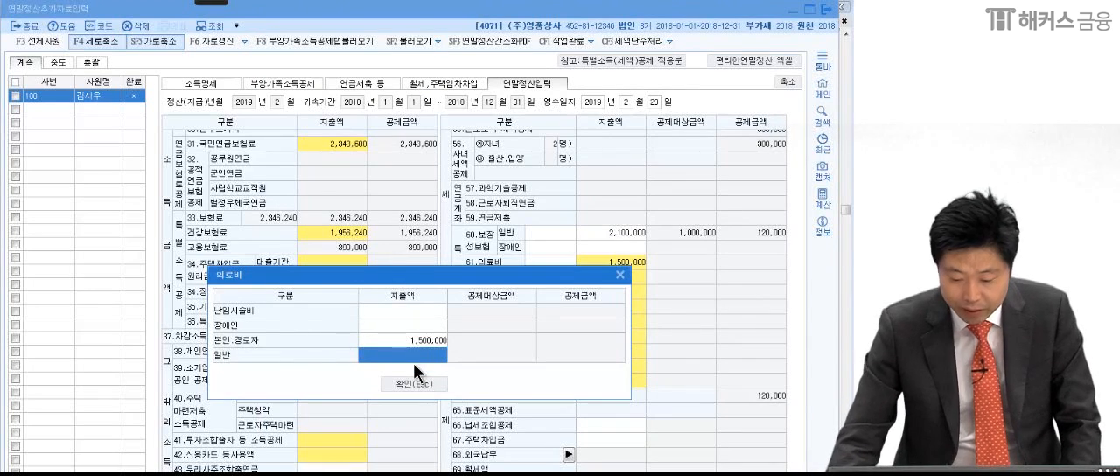
pyautogui.click(415, 360)
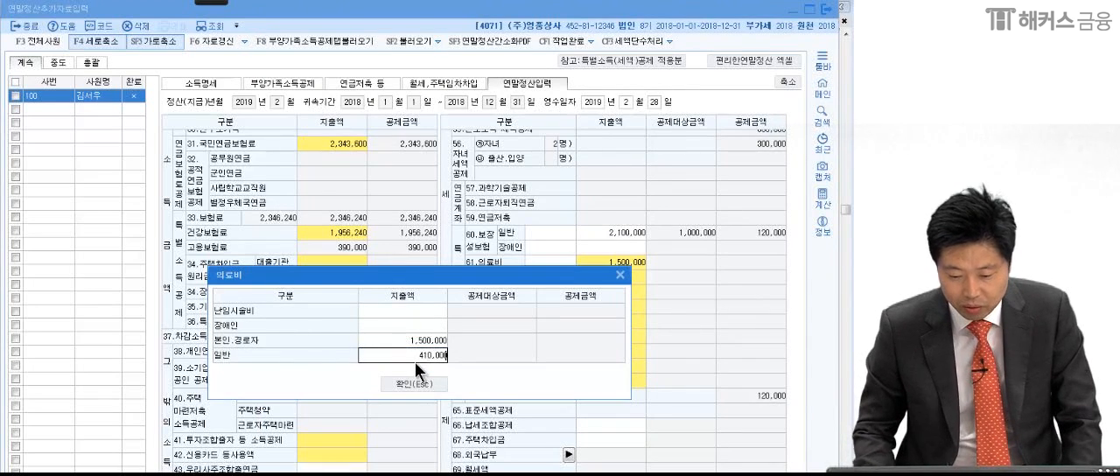
pyautogui.press('Return')
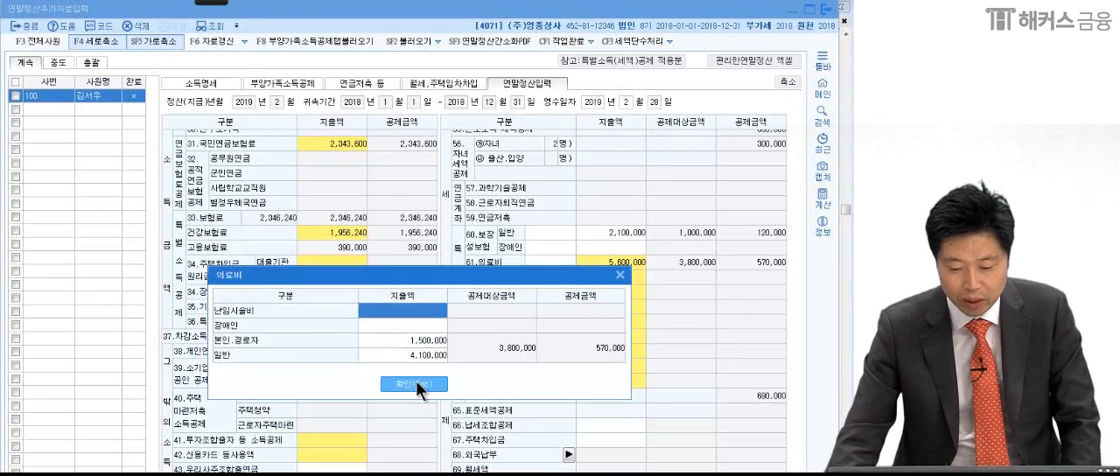
pyautogui.click(415, 383)
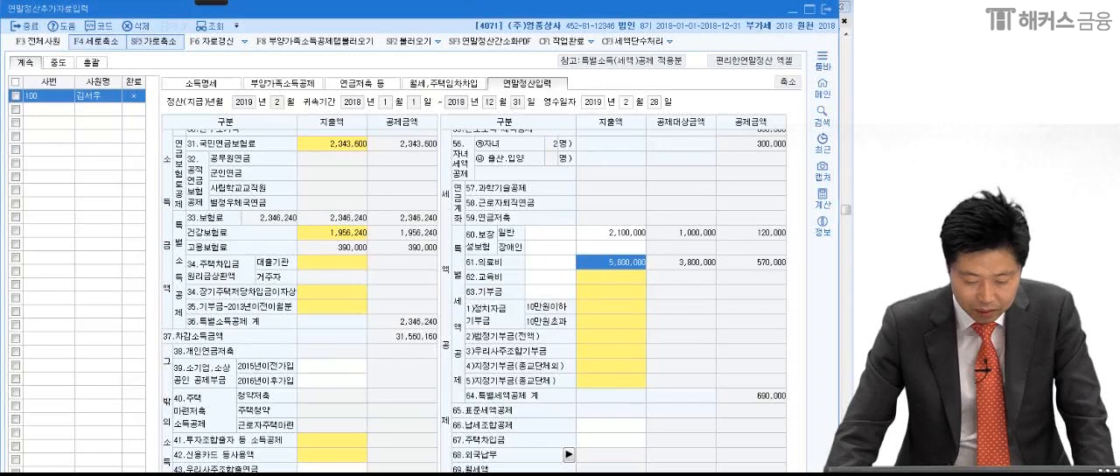
# - Switch to the exam PDF and mark which 교육비 items are deductible, excluding 배우자 대학원 수업료 and underlining the two children's amounts
pyautogui.hotkey('alt', 'Tab')
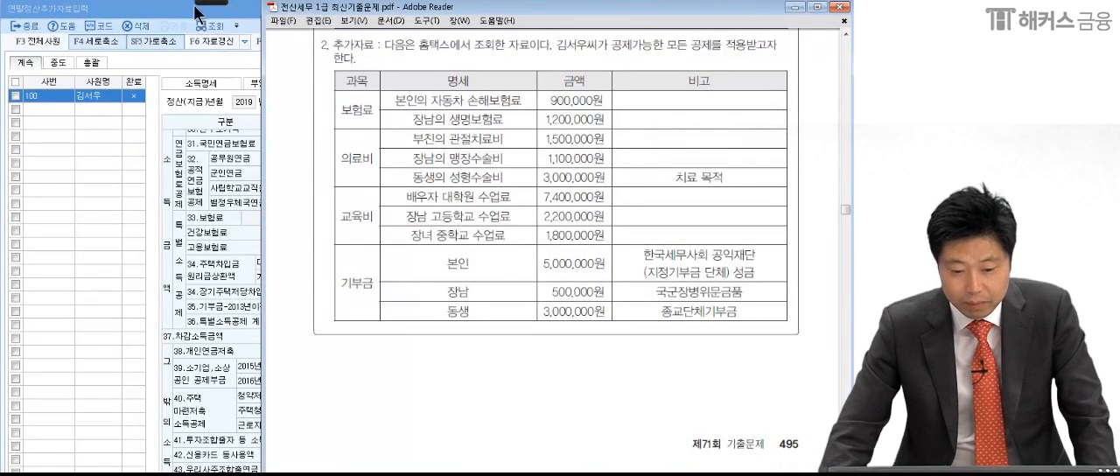
pyautogui.moveTo(203, 2)
pyautogui.click(20, 15)
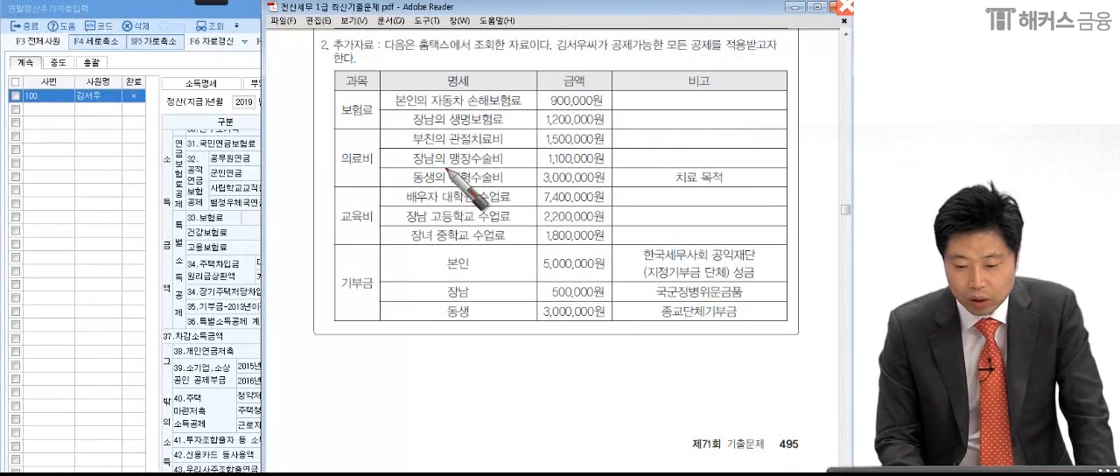
pyautogui.moveTo(440, 204); pyautogui.dragTo(482, 203)
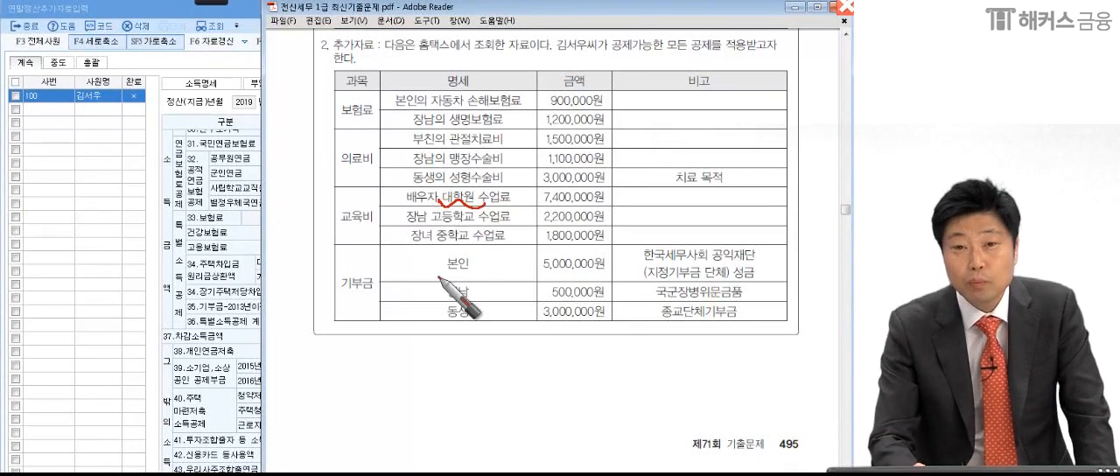
pyautogui.moveTo(617, 186)
pyautogui.mouseDown()
pyautogui.moveTo(614, 209)
pyautogui.moveTo(644, 212)
pyautogui.mouseUp()
pyautogui.moveTo(397, 219); pyautogui.dragTo(497, 224)
pyautogui.moveTo(625, 218); pyautogui.dragTo(624, 230)
pyautogui.moveTo(633, 219); pyautogui.dragTo(642, 222)
pyautogui.moveTo(649, 217); pyautogui.dragTo(644, 233)
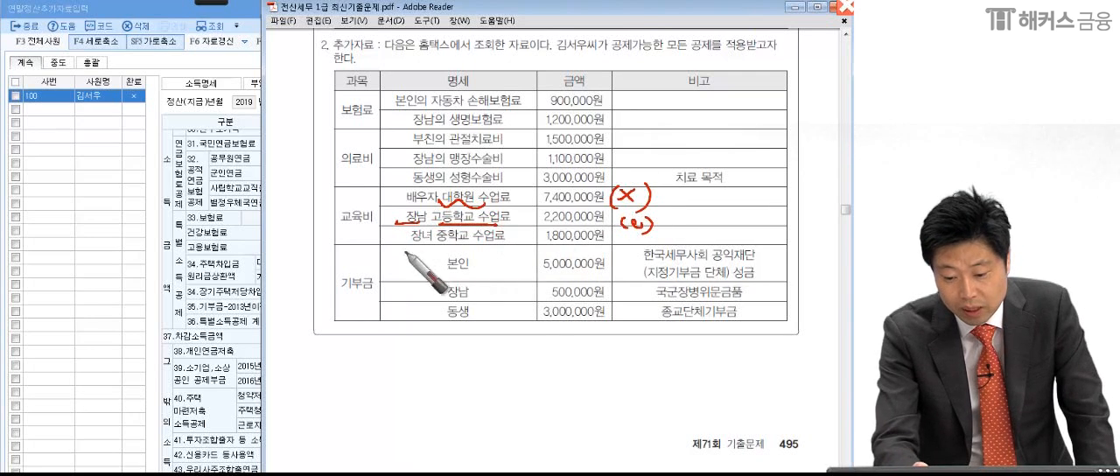
pyautogui.moveTo(405, 248); pyautogui.dragTo(510, 250)
pyautogui.moveTo(618, 233); pyautogui.dragTo(650, 249)
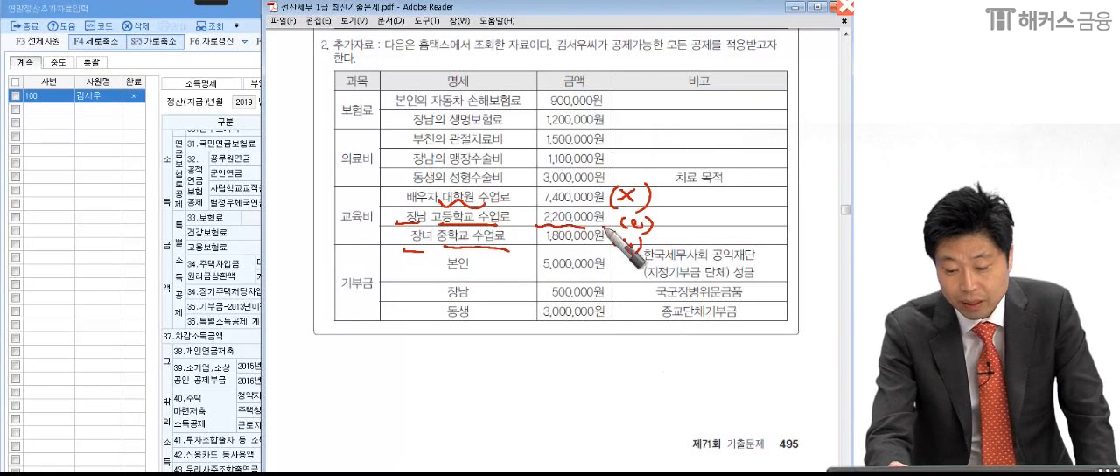
pyautogui.moveTo(535, 243); pyautogui.dragTo(606, 236)
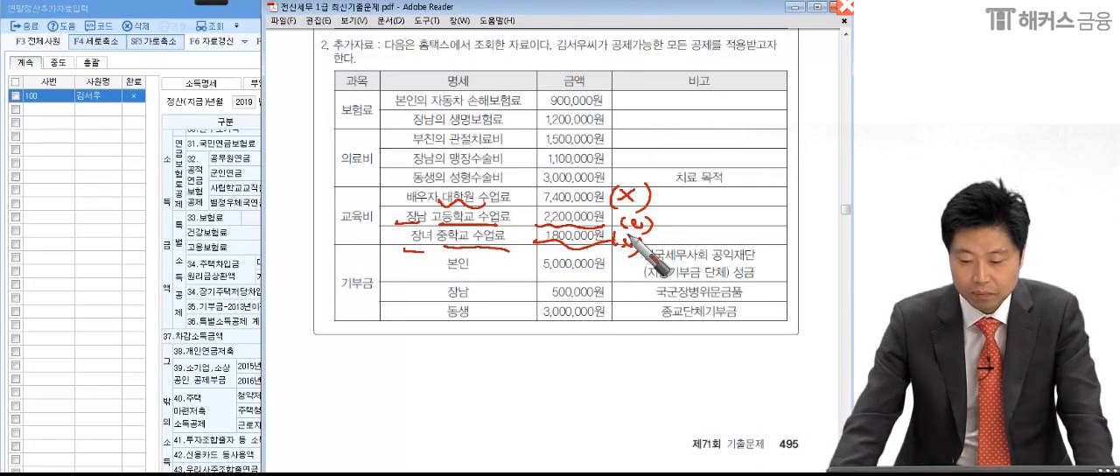
# - Back in KcLep, enter 2,200,000 and 1,800,000 as separate 초중고 amounts under 62.교육비 and confirm
pyautogui.click(232, 350)
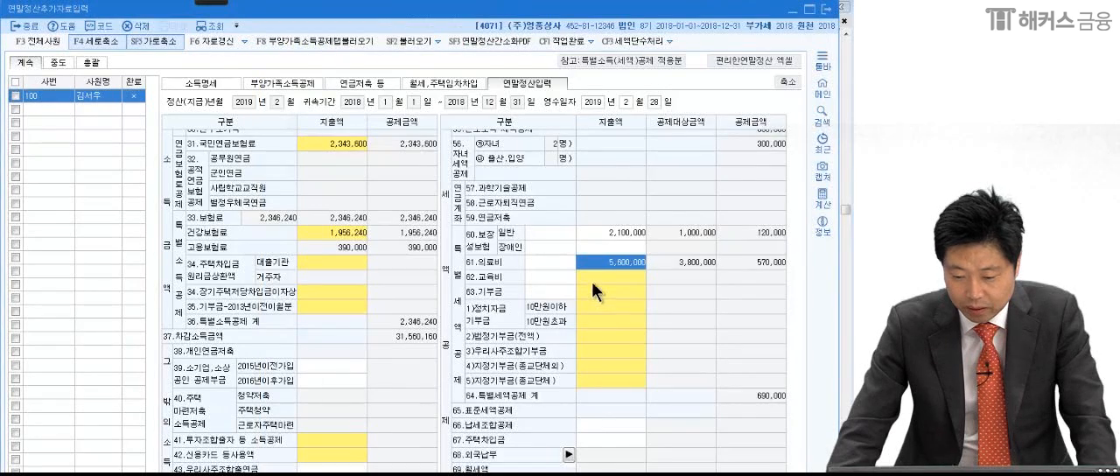
pyautogui.click(598, 275)
pyautogui.click(381, 317)
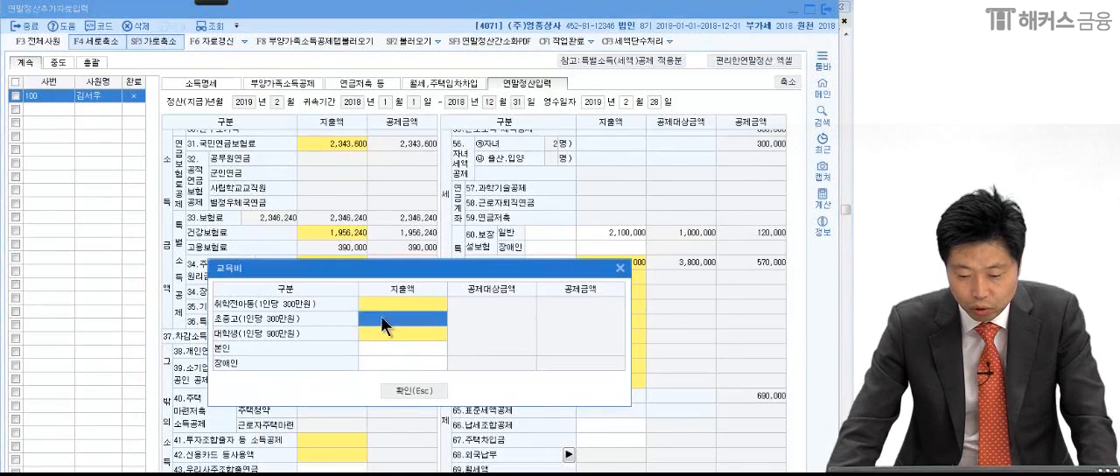
pyautogui.write('2,200,000')
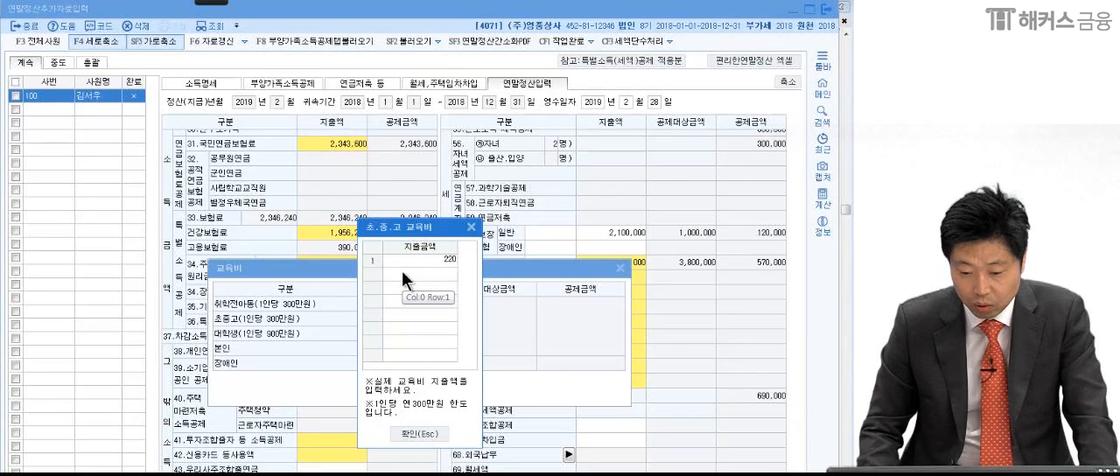
pyautogui.press('Return')
pyautogui.write('1800000')
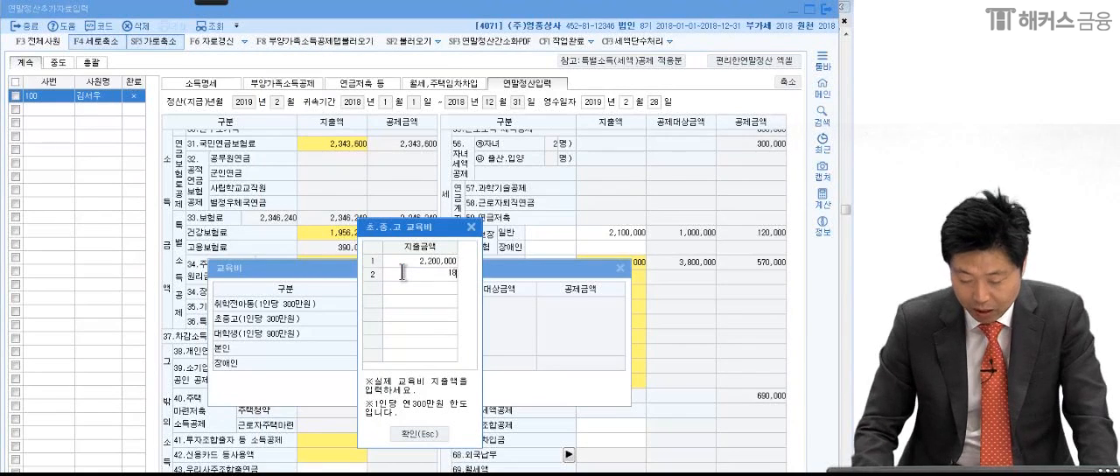
pyautogui.press('Return')
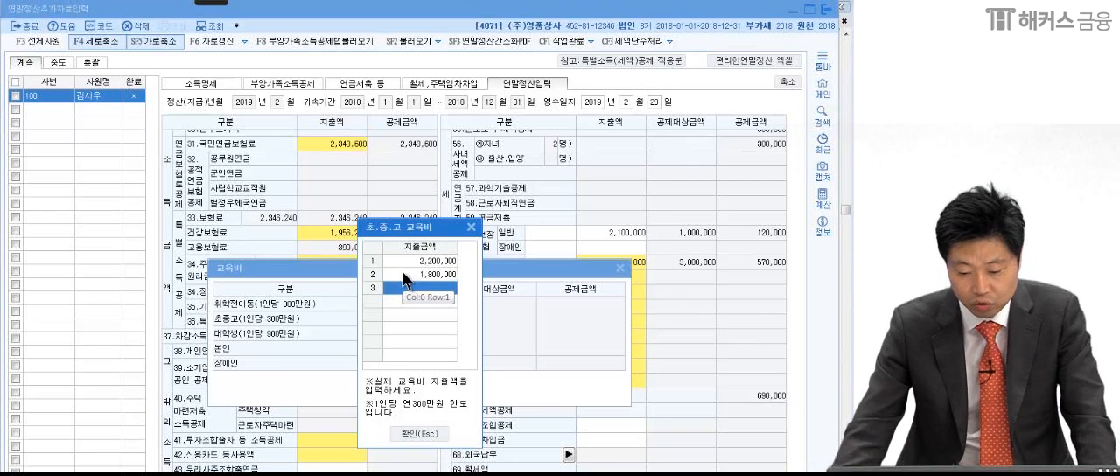
pyautogui.click(416, 434)
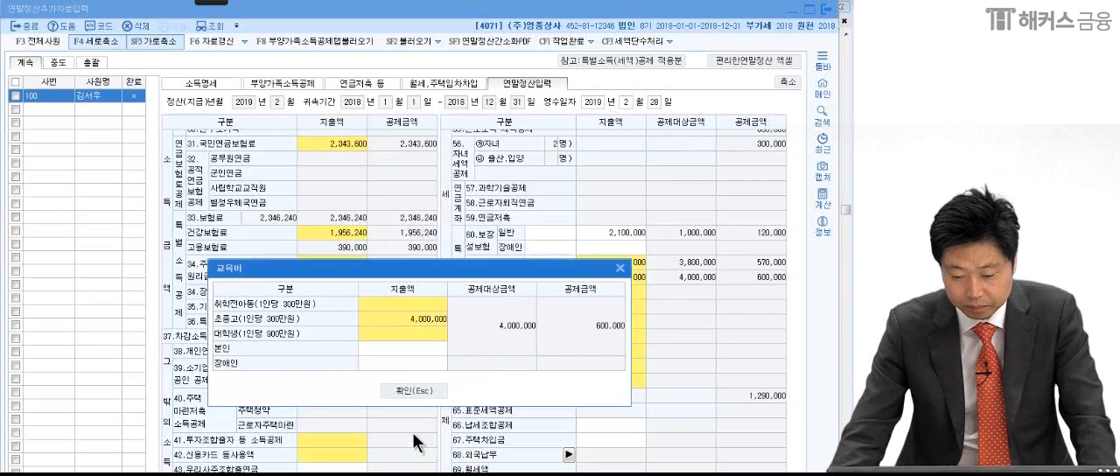
pyautogui.click(416, 385)
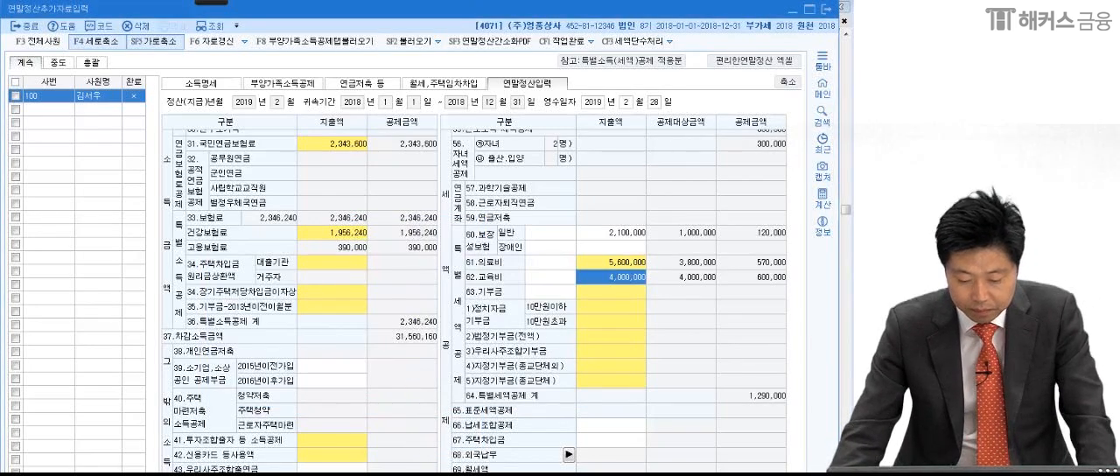
# - Switch to the exam PDF, underline 본인's 지정기부금 단체 note in the 기부금 rows and circle its 5,000,000원
pyautogui.hotkey('alt', 'Tab')
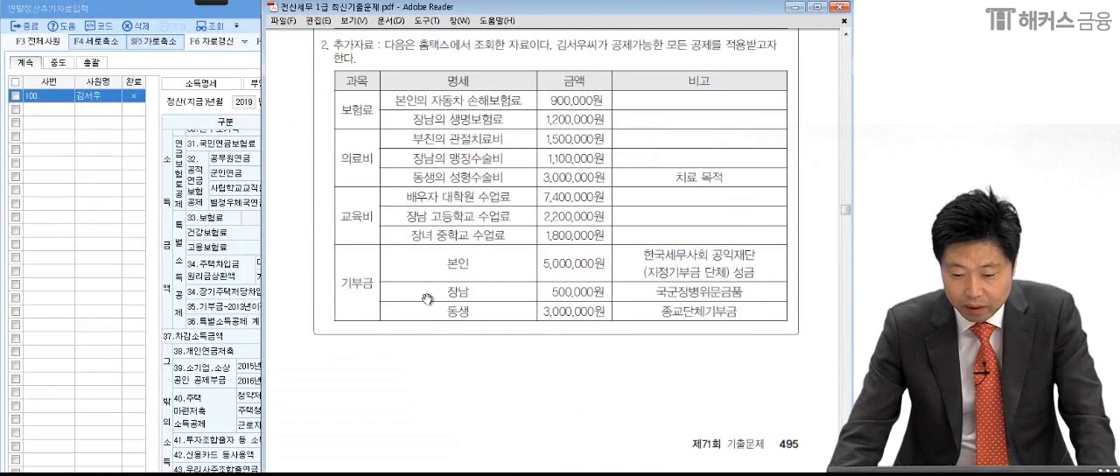
pyautogui.click(217, 3)
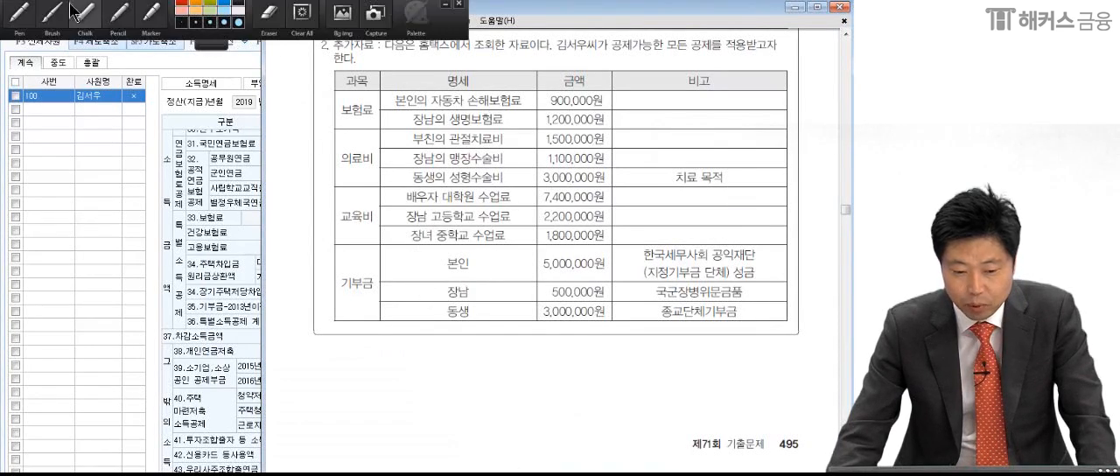
pyautogui.click(19, 12)
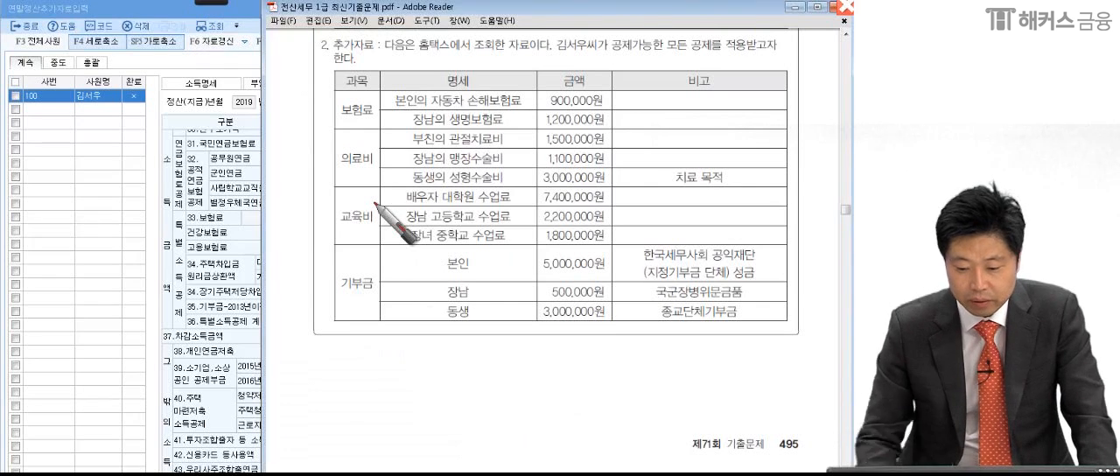
pyautogui.click(708, 264)
pyautogui.click(762, 262)
pyautogui.moveTo(639, 280)
pyautogui.mouseDown()
pyautogui.moveTo(743, 276)
pyautogui.moveTo(751, 286)
pyautogui.mouseUp()
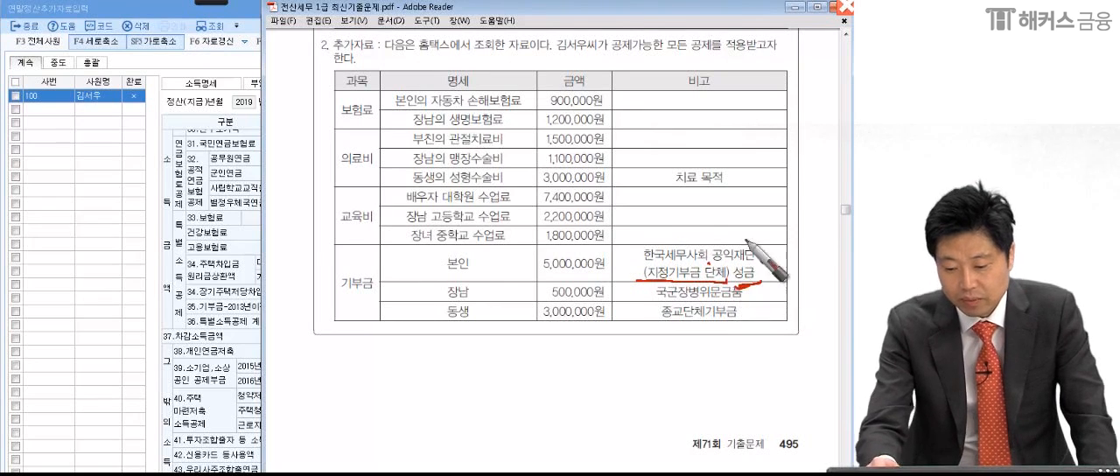
pyautogui.moveTo(618, 250)
pyautogui.mouseDown()
pyautogui.moveTo(559, 271)
pyautogui.moveTo(625, 261)
pyautogui.mouseUp()
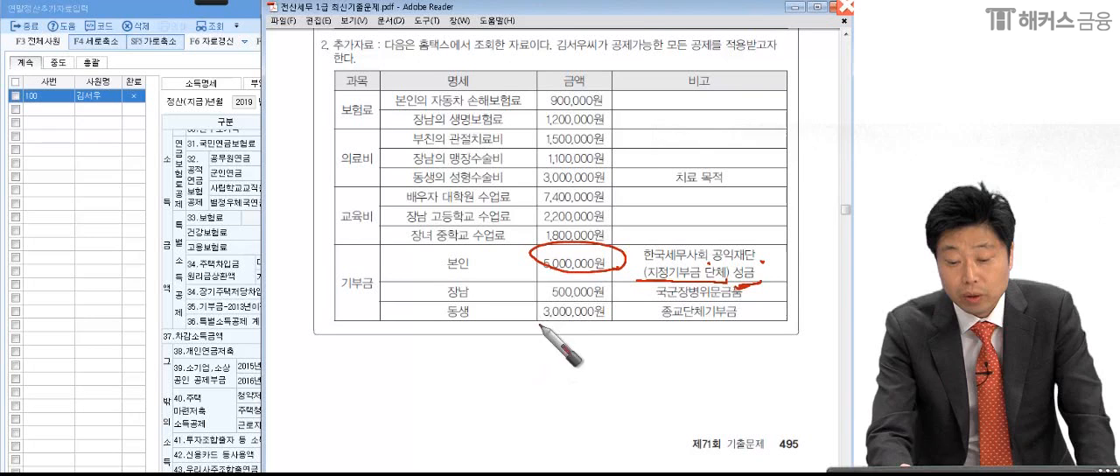
# - Underline 장남's 국군장병위문금품 note and circle its 500,000원
pyautogui.click(497, 303)
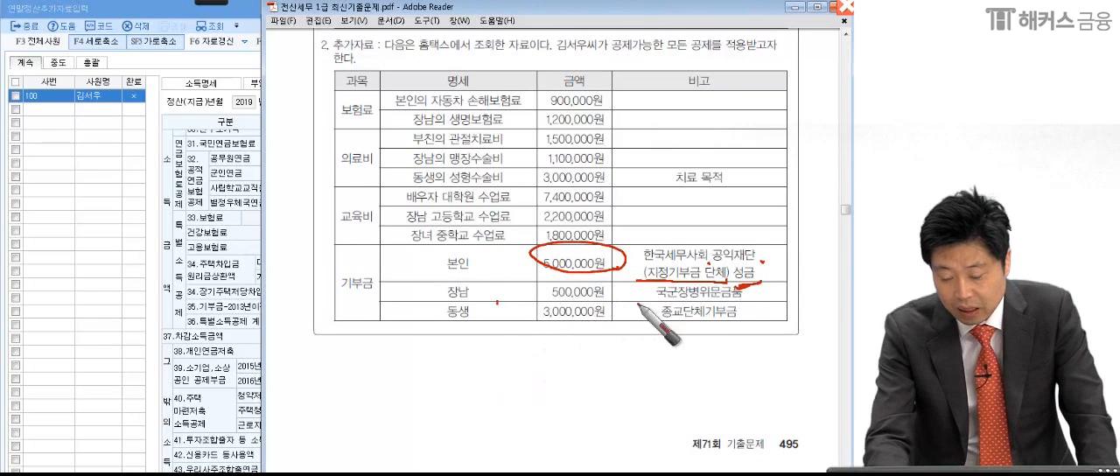
pyautogui.moveTo(653, 304); pyautogui.dragTo(750, 302)
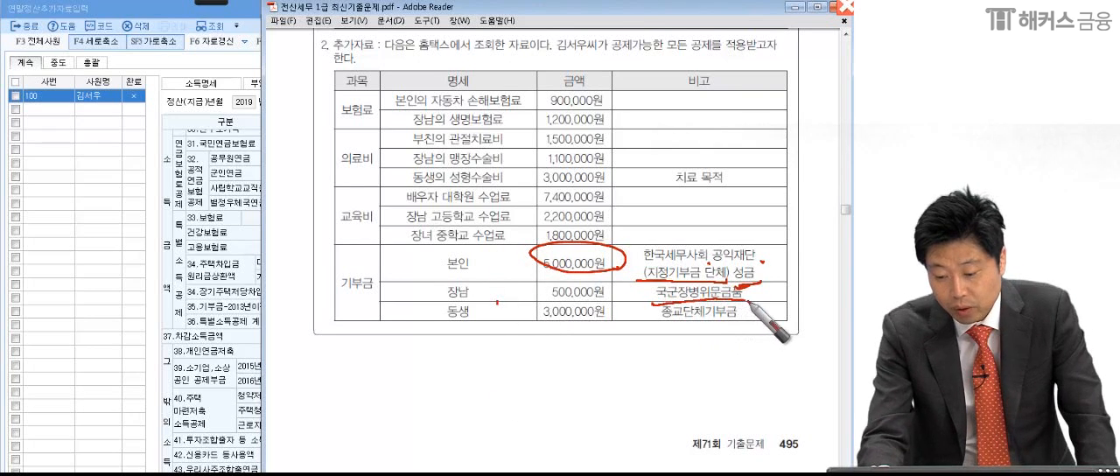
pyautogui.moveTo(626, 296)
pyautogui.mouseDown()
pyautogui.moveTo(528, 291)
pyautogui.moveTo(625, 294)
pyautogui.mouseUp()
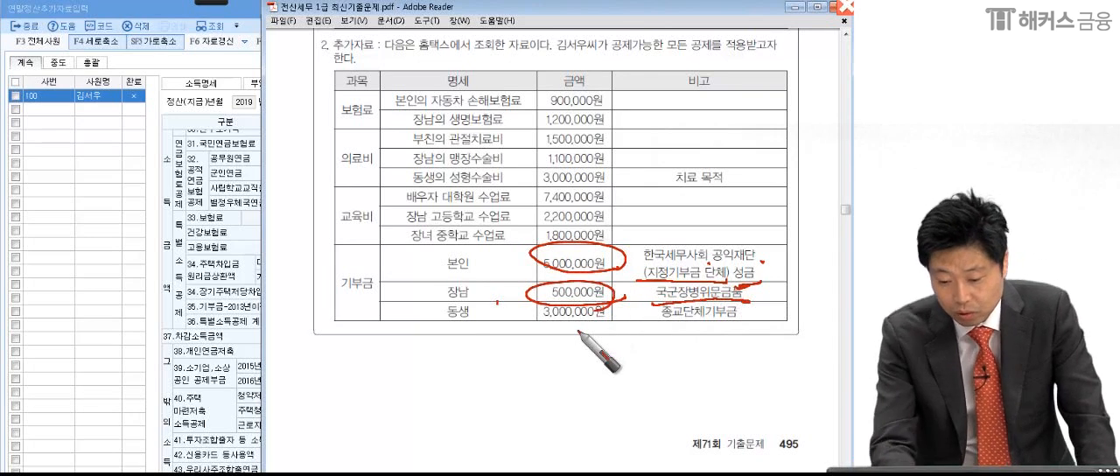
# - Mark 동생's 종교단체기부금 row with a star, underlines and a circled 3,000,000원, and clear the pen markings
pyautogui.moveTo(434, 331); pyautogui.dragTo(459, 328)
pyautogui.moveTo(646, 329)
pyautogui.mouseDown()
pyautogui.moveTo(742, 322)
pyautogui.moveTo(514, 333)
pyautogui.mouseUp()
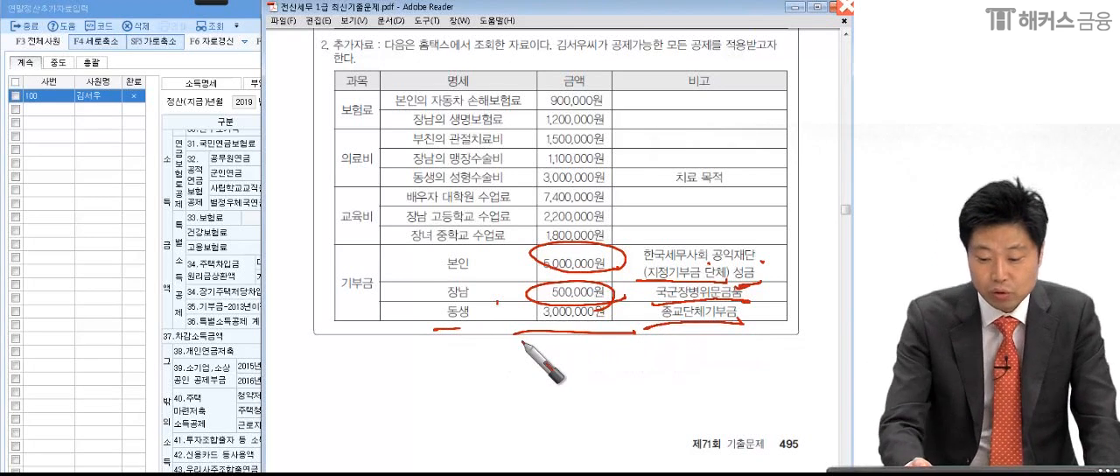
pyautogui.moveTo(377, 331)
pyautogui.mouseDown()
pyautogui.moveTo(418, 302)
pyautogui.moveTo(405, 353)
pyautogui.mouseUp()
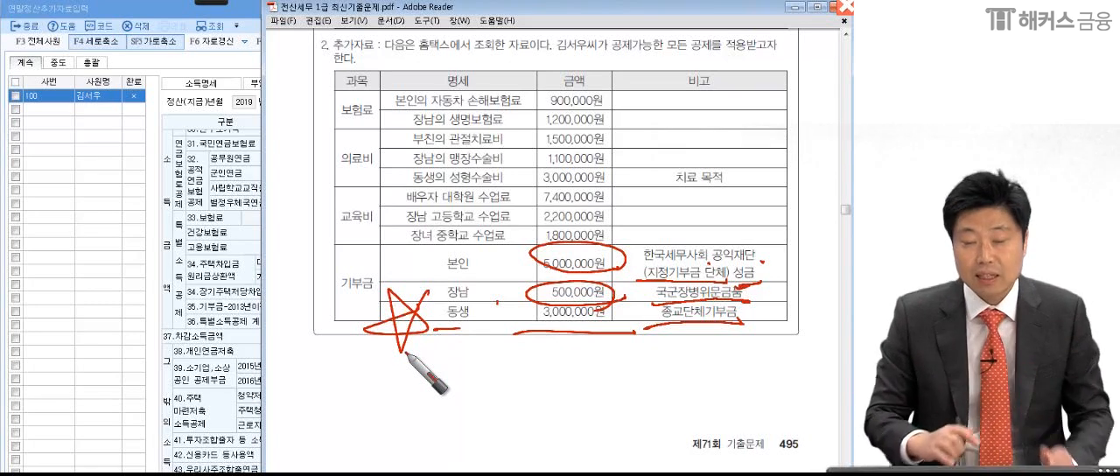
pyautogui.moveTo(464, 330); pyautogui.dragTo(477, 320)
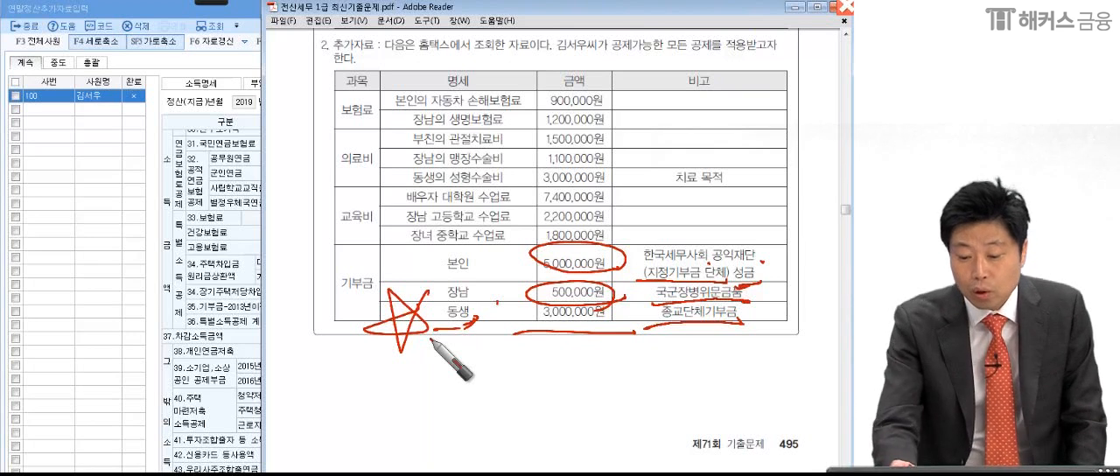
pyautogui.moveTo(435, 314); pyautogui.dragTo(481, 324)
pyautogui.moveTo(691, 324); pyautogui.dragTo(754, 326)
pyautogui.moveTo(662, 408); pyautogui.dragTo(701, 391)
pyautogui.moveTo(787, 304)
pyautogui.mouseDown()
pyautogui.moveTo(803, 334)
pyautogui.moveTo(768, 350)
pyautogui.mouseUp()
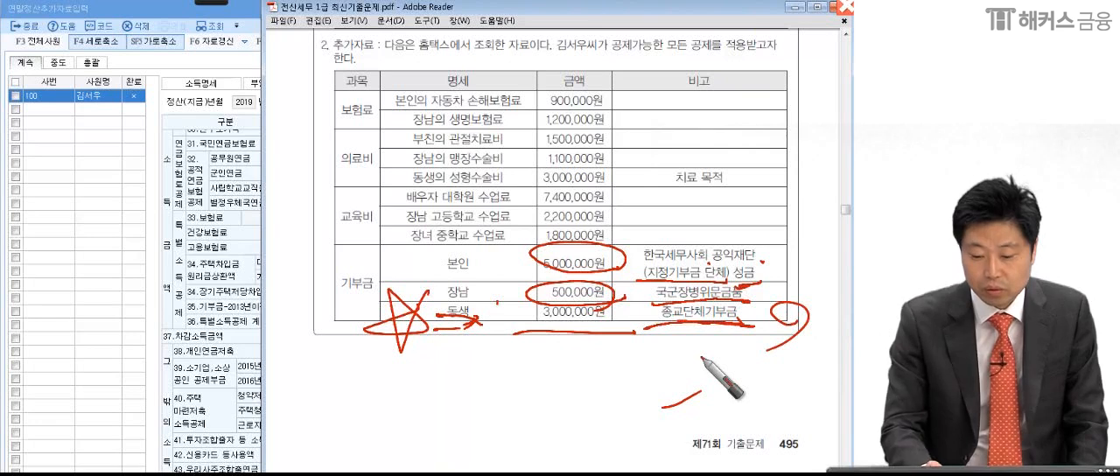
pyautogui.moveTo(435, 316); pyautogui.dragTo(477, 320)
pyautogui.moveTo(647, 318); pyautogui.dragTo(732, 327)
pyautogui.moveTo(623, 317)
pyautogui.mouseDown()
pyautogui.moveTo(613, 321)
pyautogui.moveTo(651, 328)
pyautogui.moveTo(595, 357)
pyautogui.mouseUp()
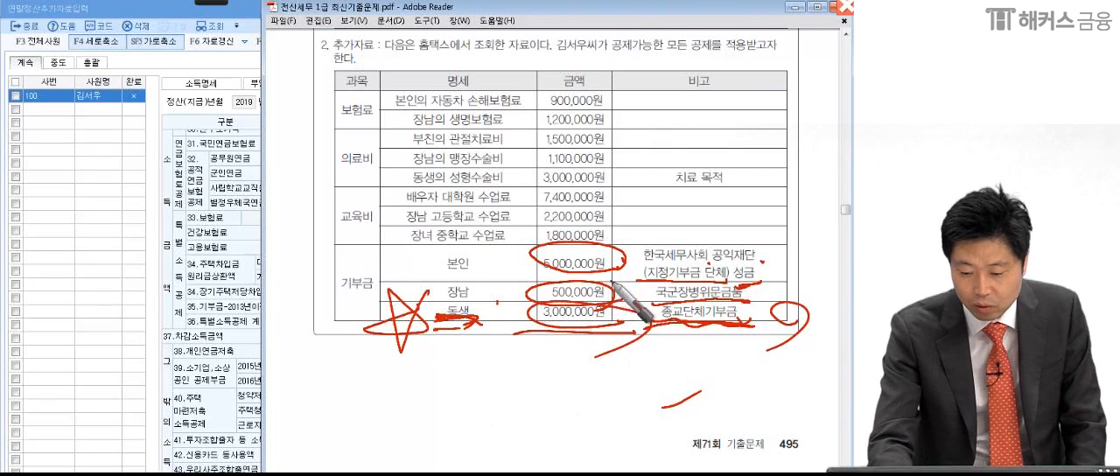
pyautogui.press('Escape')
# - Back in KcLep, open the 63.기부금 details and enter 5,000,000 for 종교단체외 당해기부금
pyautogui.click(201, 339)
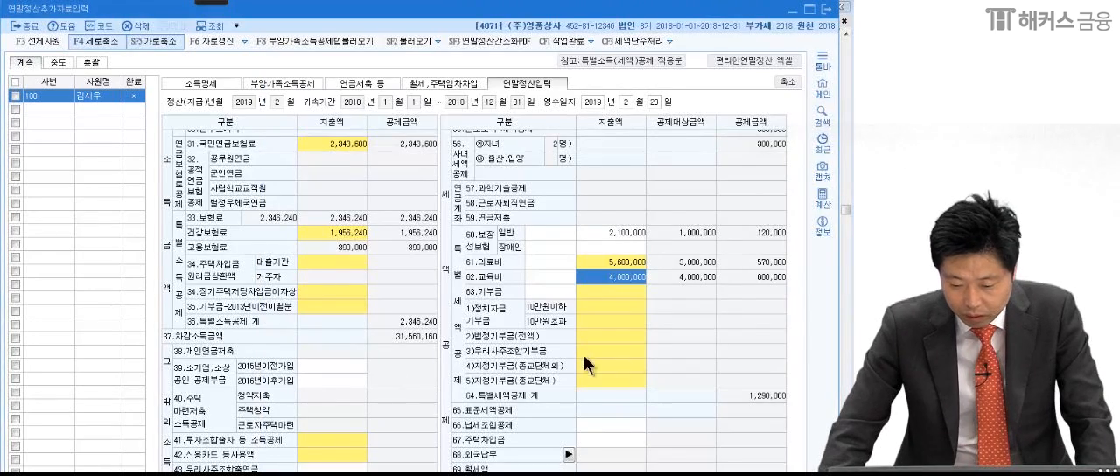
pyautogui.click(588, 381)
pyautogui.click(588, 292)
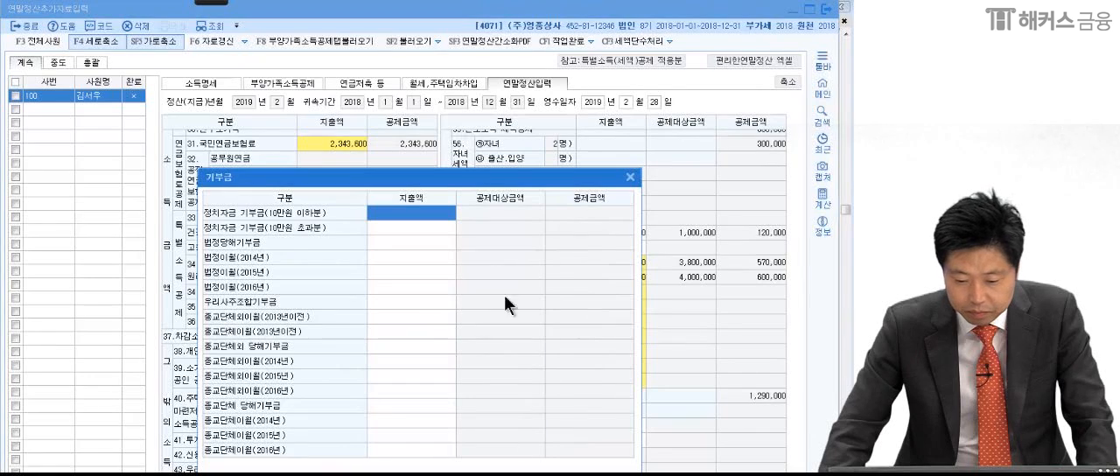
pyautogui.moveTo(385, 184); pyautogui.dragTo(362, 130)
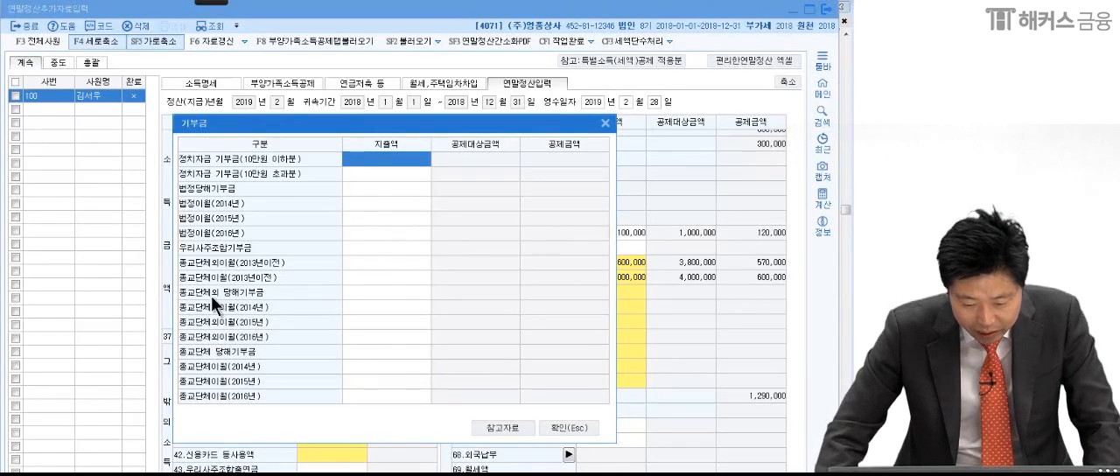
pyautogui.click(380, 293)
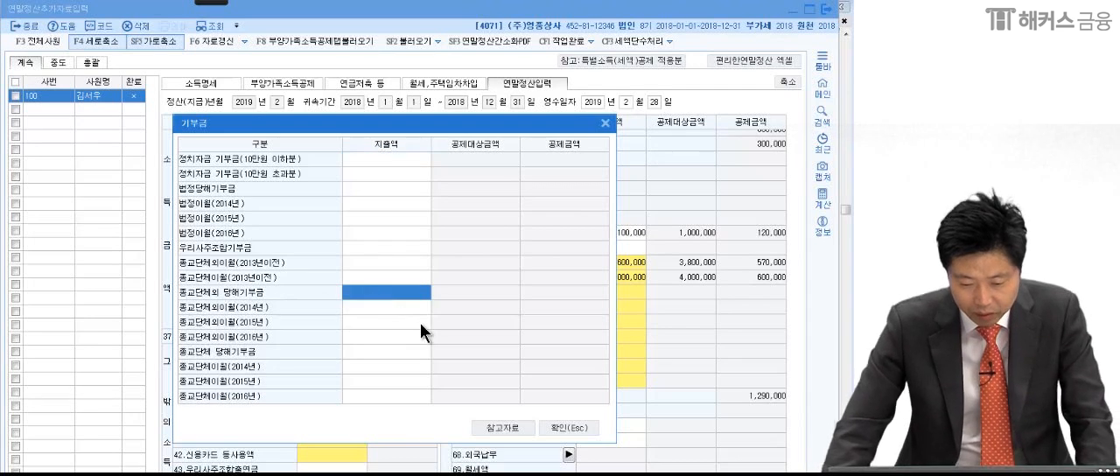
pyautogui.write('8')
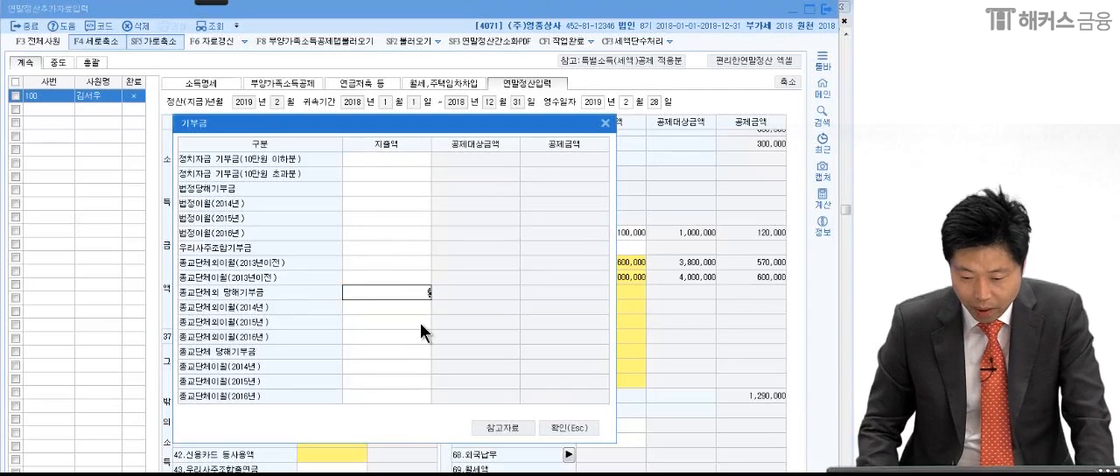
pyautogui.press('Return')
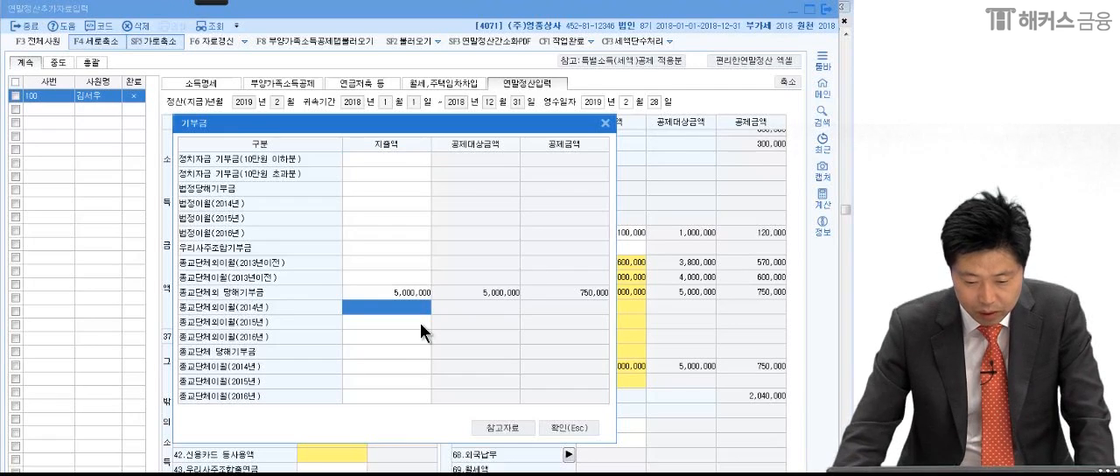
# - Enter 500,000 for 법정당해기부금 and 3,000,000 for 종교단체 당해기부금, and confirm the 기부금 details
pyautogui.click(348, 189)
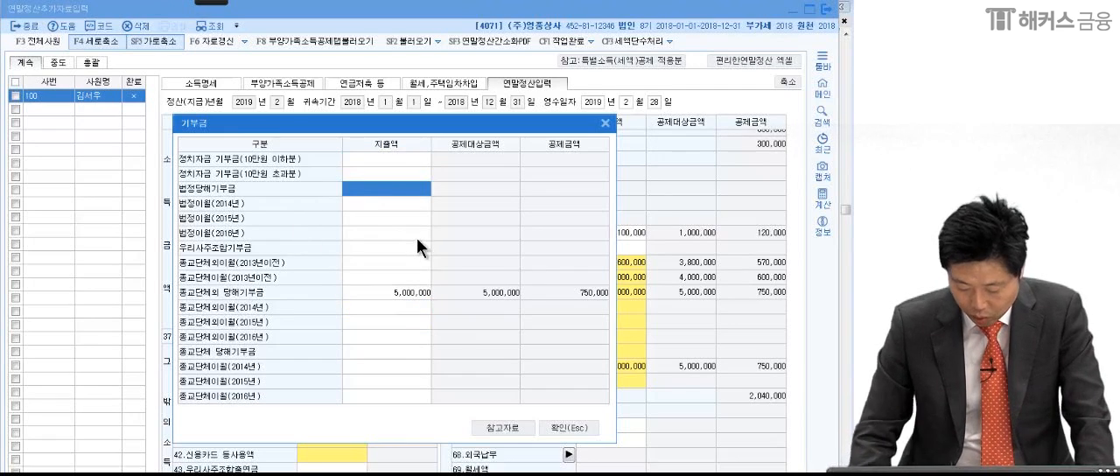
pyautogui.write('5000000')
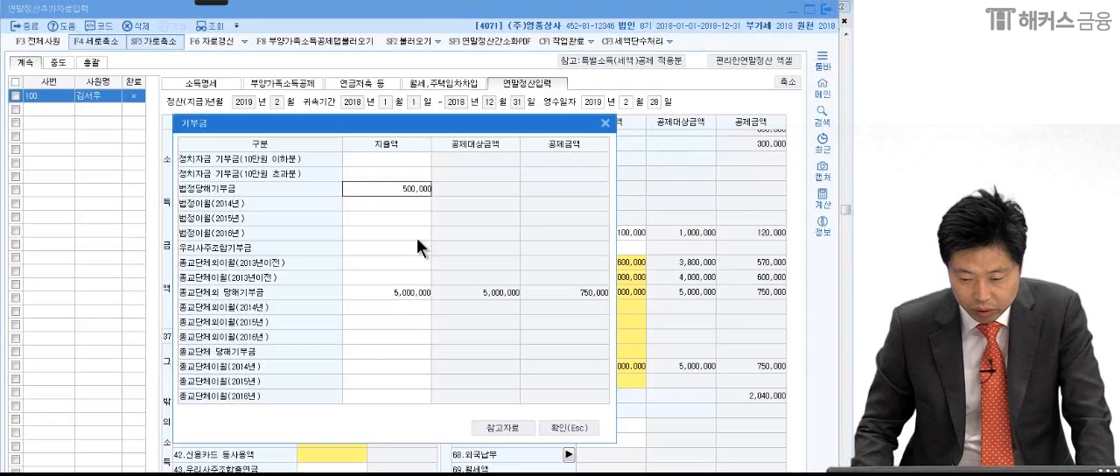
pyautogui.press('Return')
pyautogui.click(384, 350)
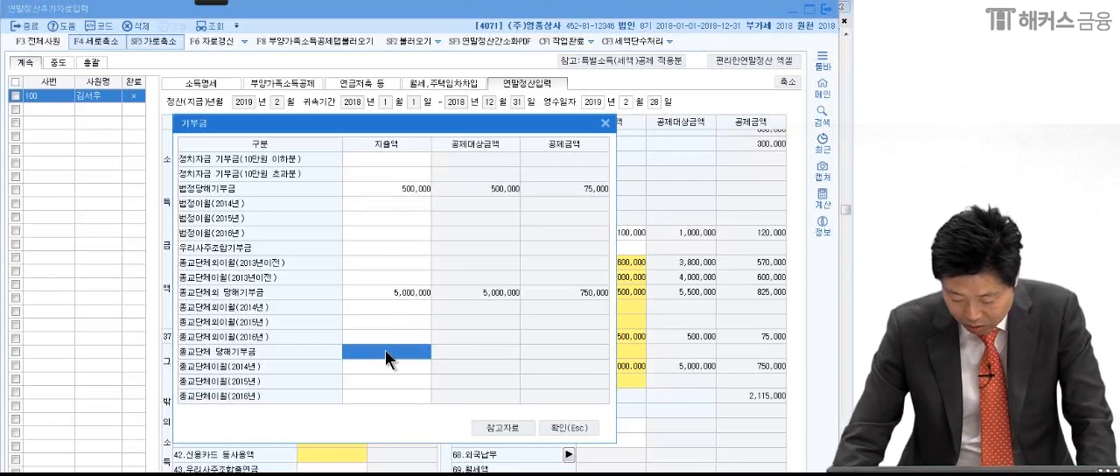
pyautogui.write('300')
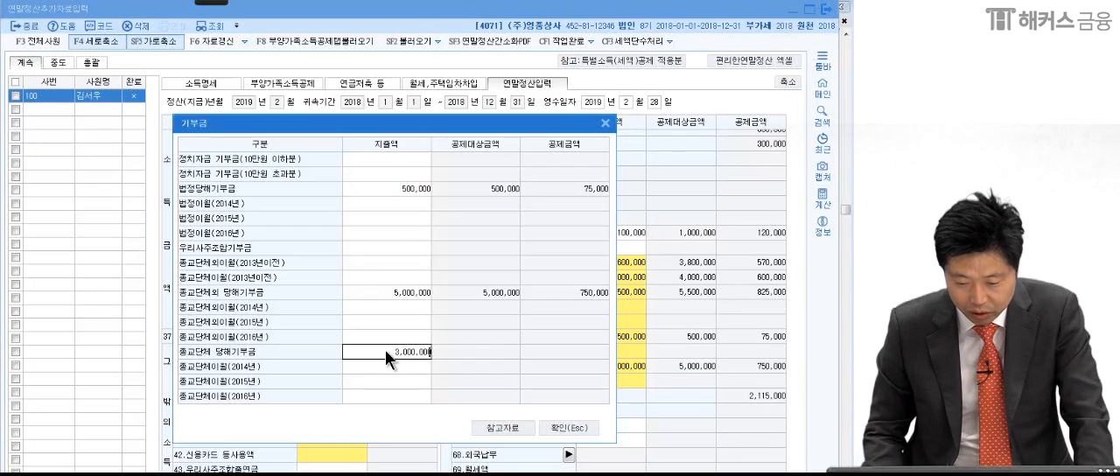
pyautogui.press('Return')
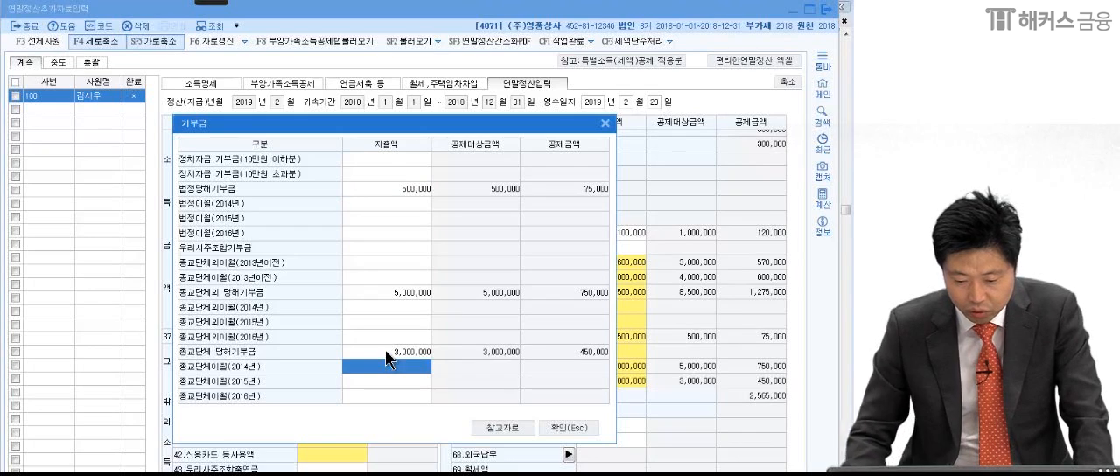
pyautogui.click(569, 428)
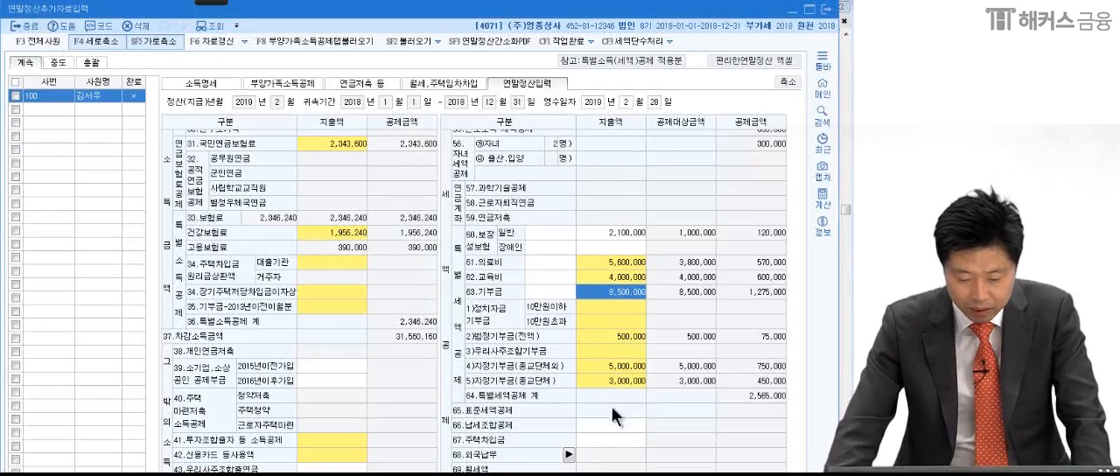
# - Check the exam PDF's 추가자료 table once more and close 연말정산추가자료입력 in KcLep
pyautogui.hotkey('alt', 'Tab')
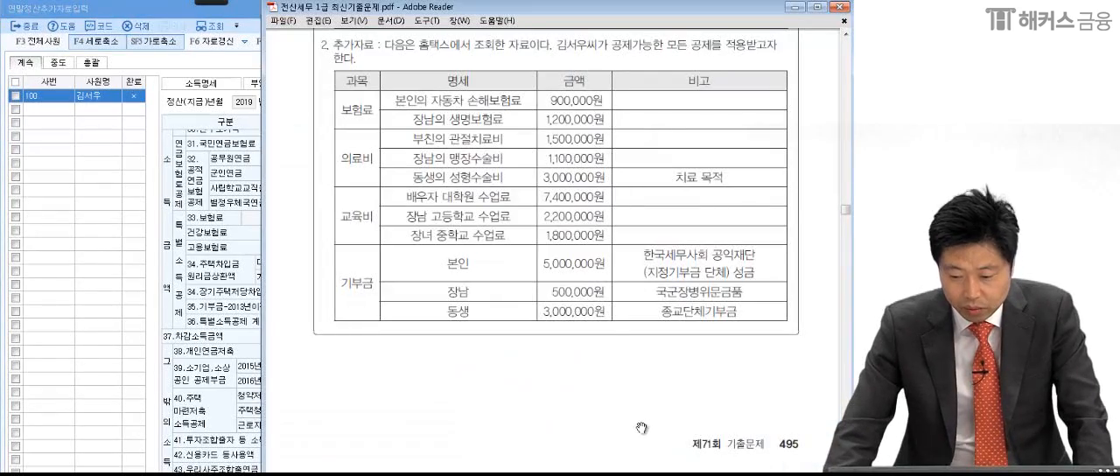
pyautogui.scroll(-10, 630, 448)
pyautogui.scroll(5, 630, 448)
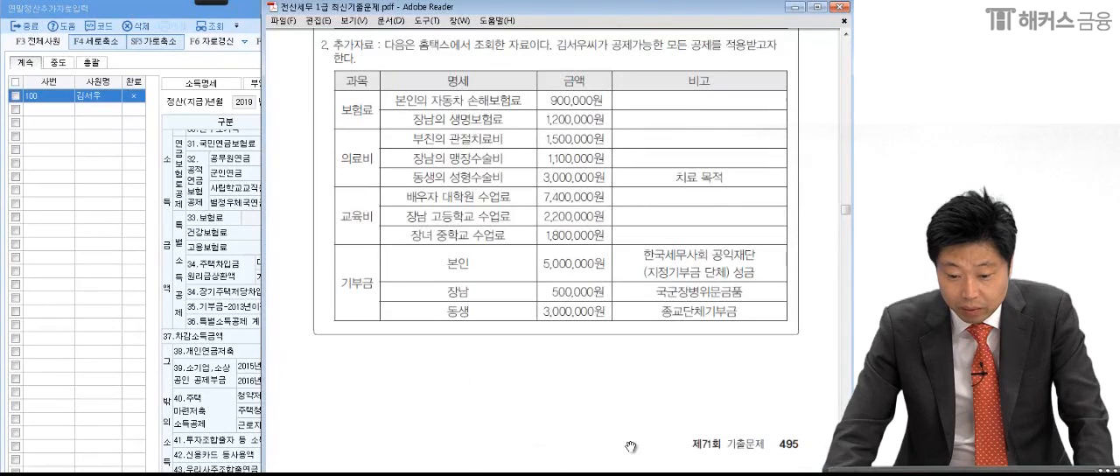
pyautogui.click(216, 328)
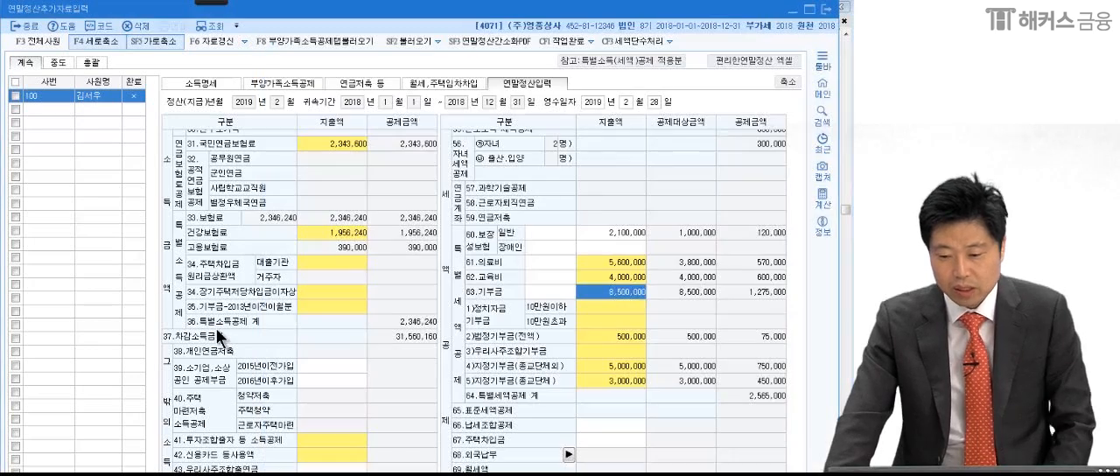
pyautogui.click(608, 306)
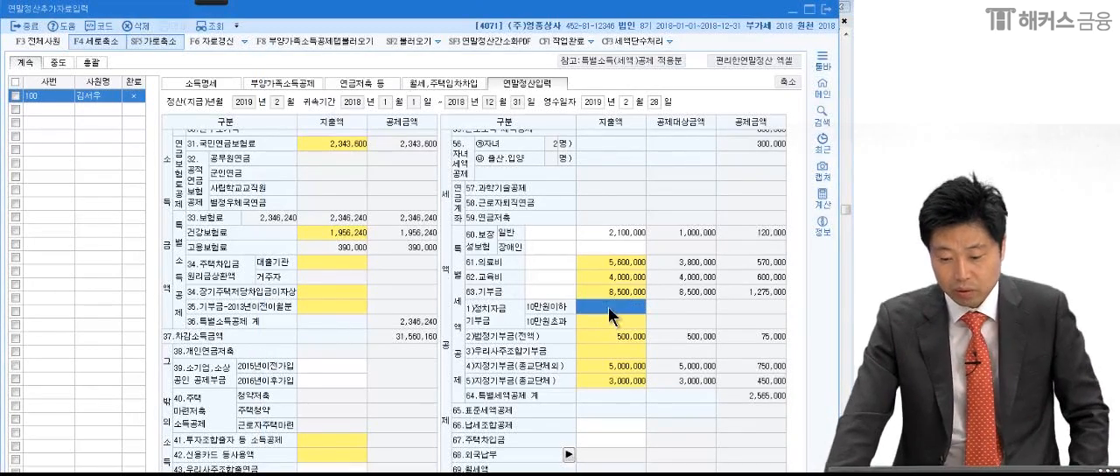
pyautogui.click(826, 9)
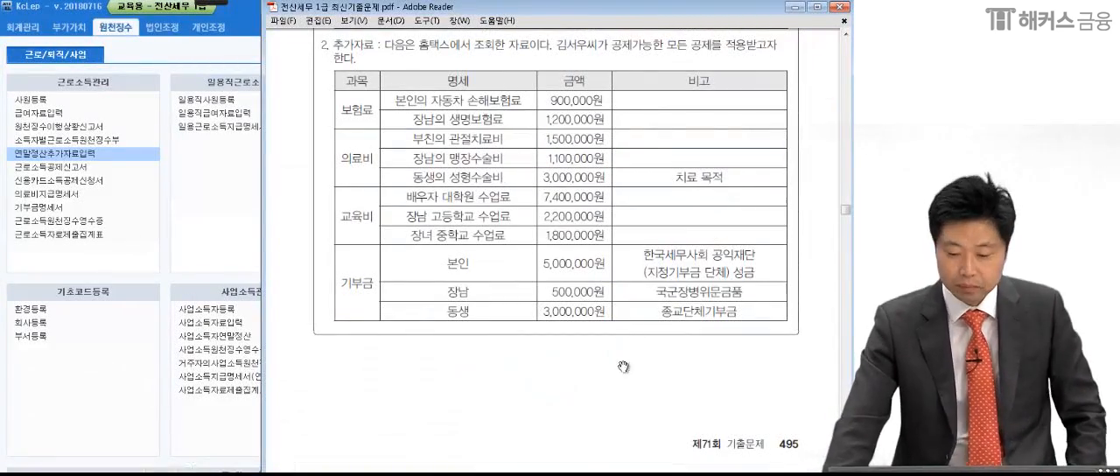
# - In the exam PDF, go to 문제 4 (2) and underline the 160,000원 강연료 and the instruction to register the 기타소득자 under code 0001
pyautogui.scroll(-8, 624, 359)
pyautogui.scroll(-3, 614, 305)
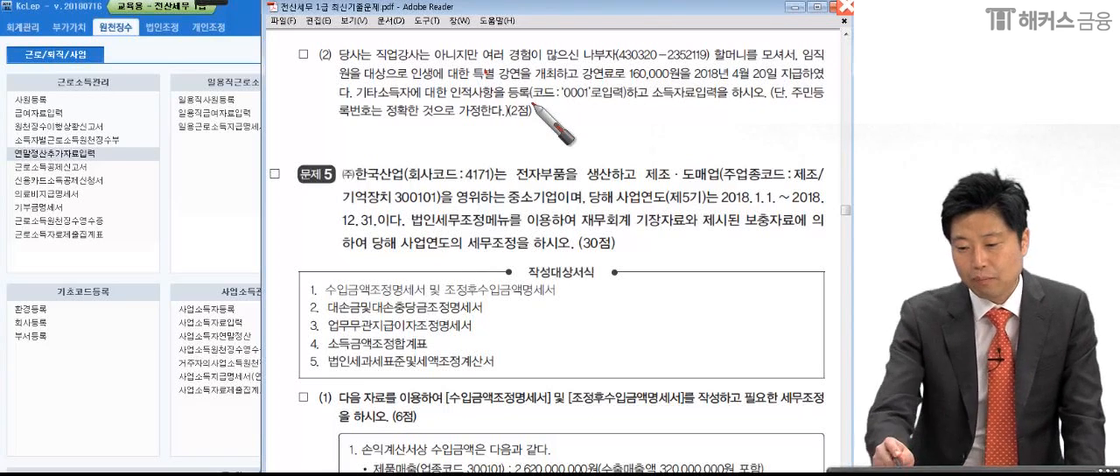
pyautogui.click(750, 62)
pyautogui.click(789, 66)
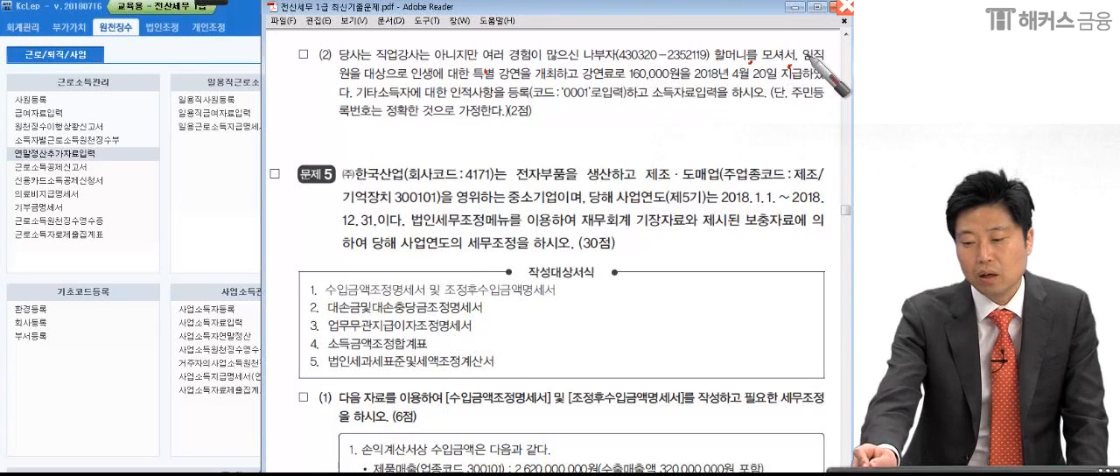
pyautogui.moveTo(411, 80); pyautogui.dragTo(438, 82)
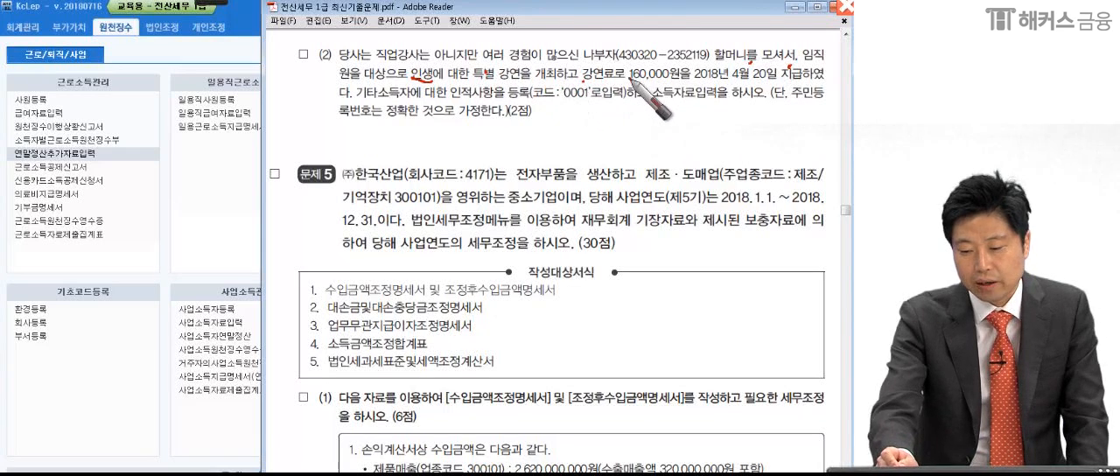
pyautogui.moveTo(628, 87); pyautogui.dragTo(692, 87)
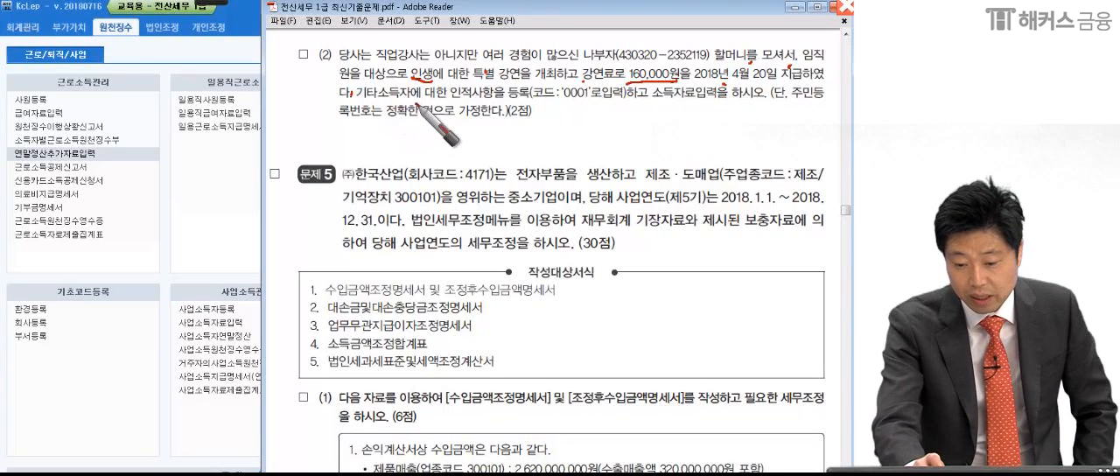
pyautogui.moveTo(356, 102); pyautogui.dragTo(603, 102)
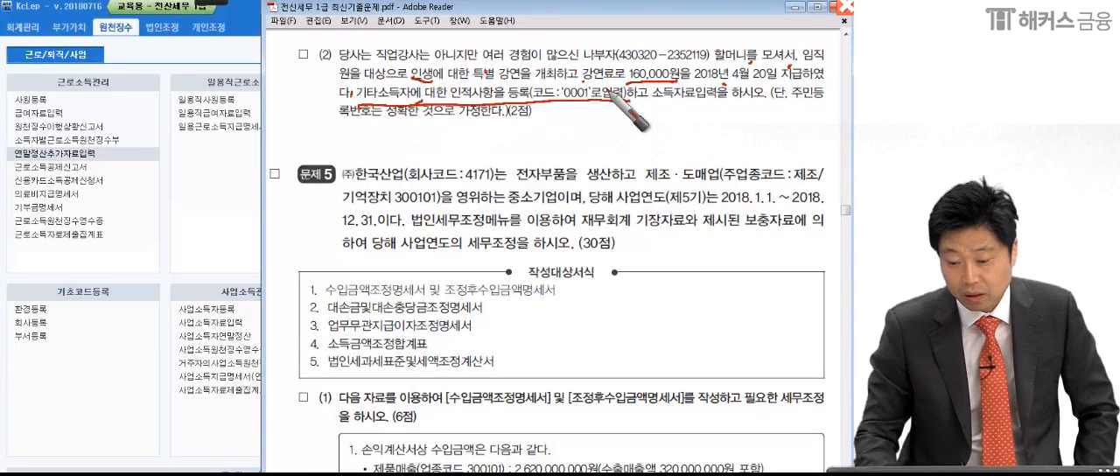
# - In the exam PDF, underline 소득자료입력, circle 강연료, and write and circle 기타 in the margin as the income type
pyautogui.moveTo(655, 102); pyautogui.dragTo(775, 103)
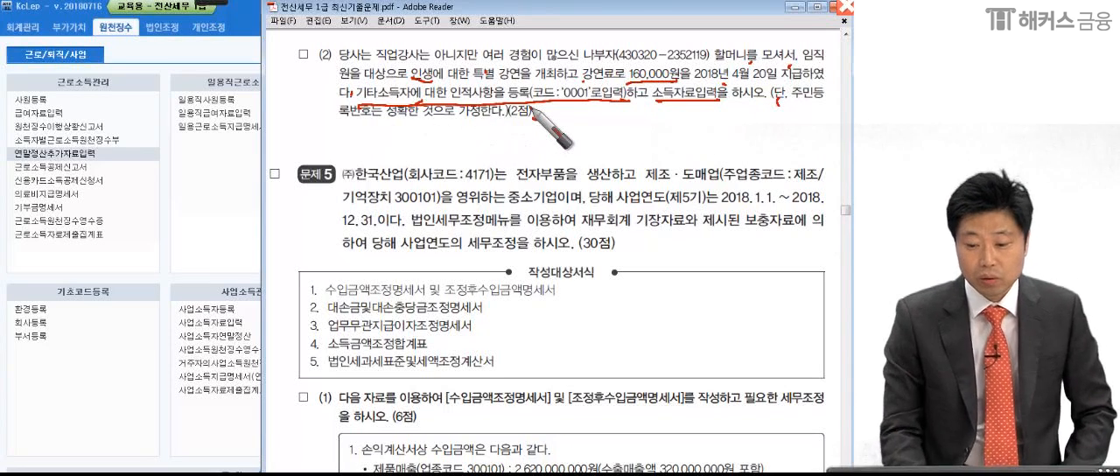
pyautogui.moveTo(628, 67); pyautogui.dragTo(584, 61)
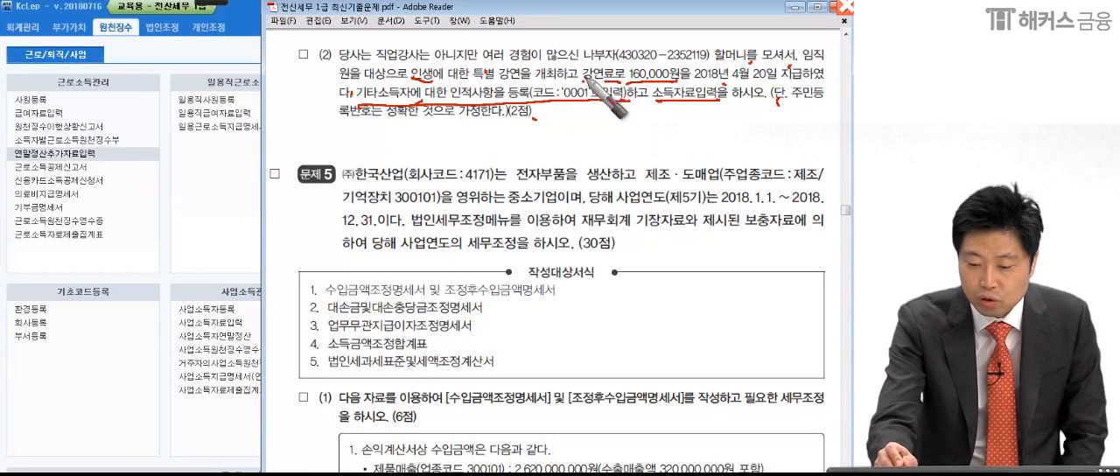
pyautogui.moveTo(614, 77)
pyautogui.mouseDown()
pyautogui.moveTo(572, 82)
pyautogui.moveTo(620, 80)
pyautogui.mouseUp()
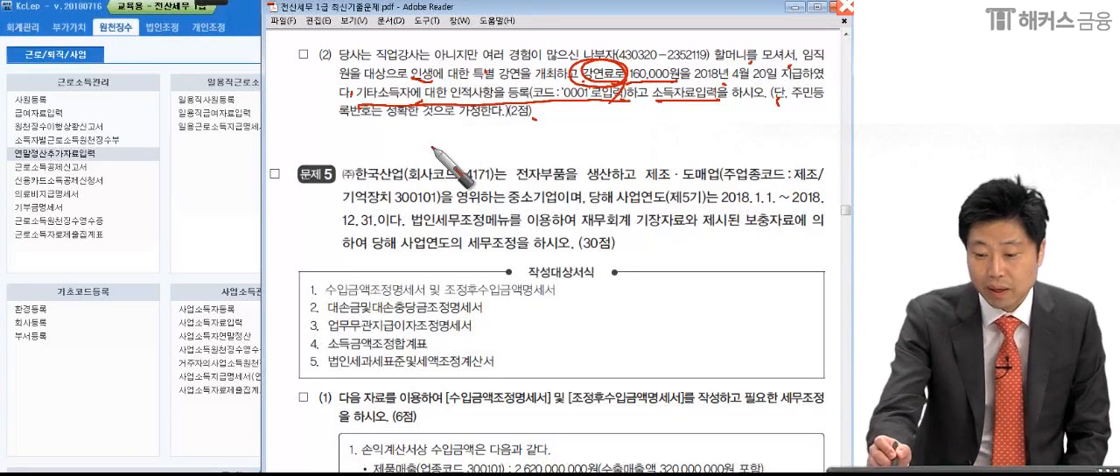
pyautogui.moveTo(595, 61); pyautogui.dragTo(754, 63)
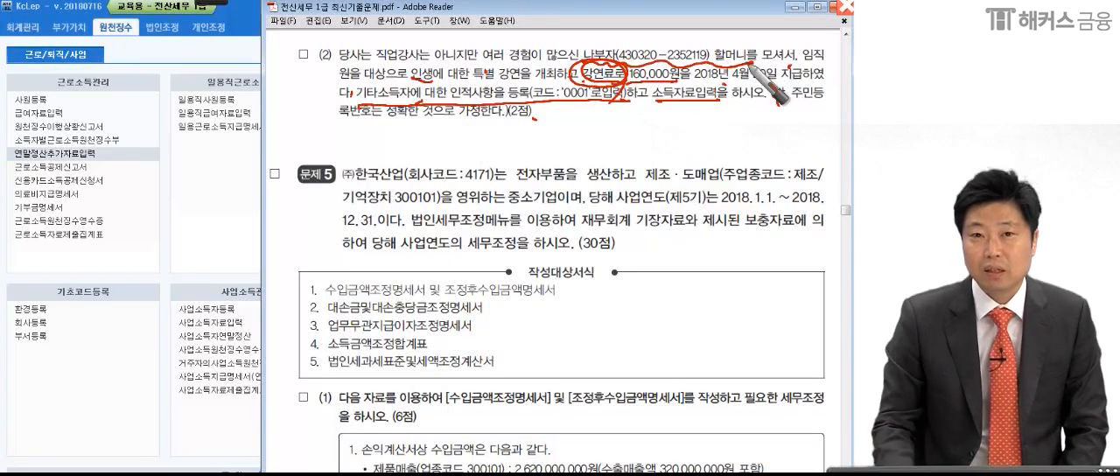
pyautogui.moveTo(128, 231); pyautogui.dragTo(154, 255)
pyautogui.moveTo(180, 194)
pyautogui.mouseDown()
pyautogui.moveTo(179, 277)
pyautogui.moveTo(199, 233)
pyautogui.mouseUp()
pyautogui.moveTo(200, 231)
pyautogui.mouseDown()
pyautogui.moveTo(225, 212)
pyautogui.moveTo(254, 250)
pyautogui.mouseUp()
pyautogui.moveTo(253, 229)
pyautogui.mouseDown()
pyautogui.moveTo(280, 222)
pyautogui.moveTo(189, 350)
pyautogui.moveTo(262, 398)
pyautogui.mouseUp()
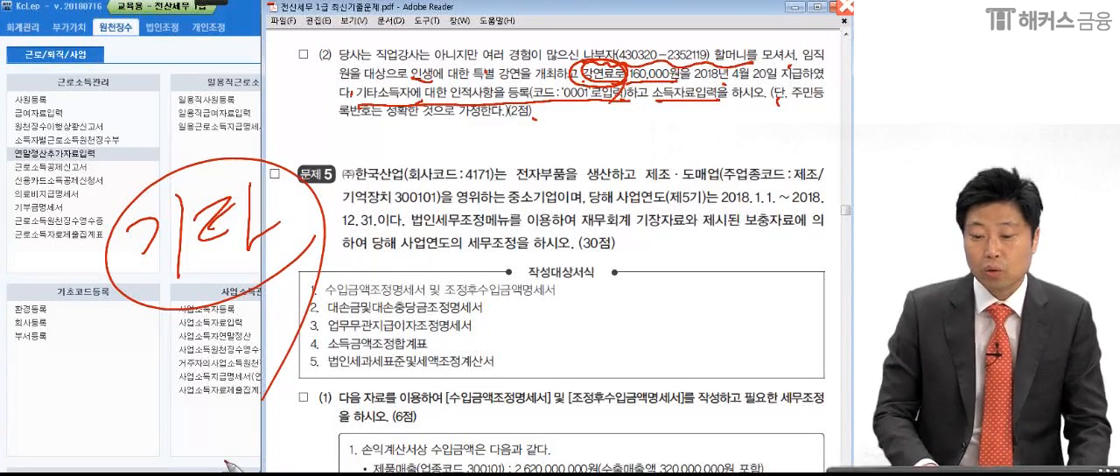
pyautogui.moveTo(544, 127); pyautogui.dragTo(554, 122)
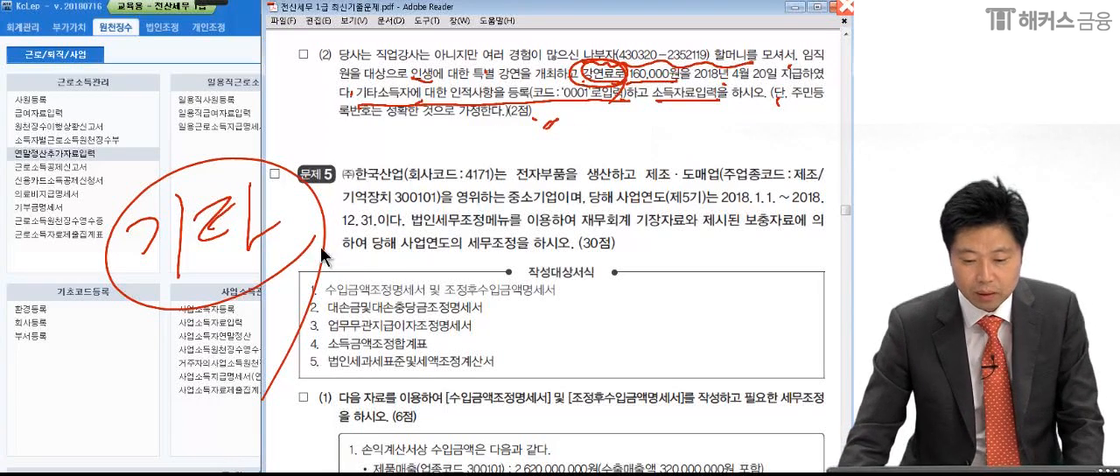
# - Clear the pen marks, open 기타소득자등록 in KcLep and dismiss the 필요경비율 일괄변경 notice
pyautogui.press('Escape')
pyautogui.click(247, 208)
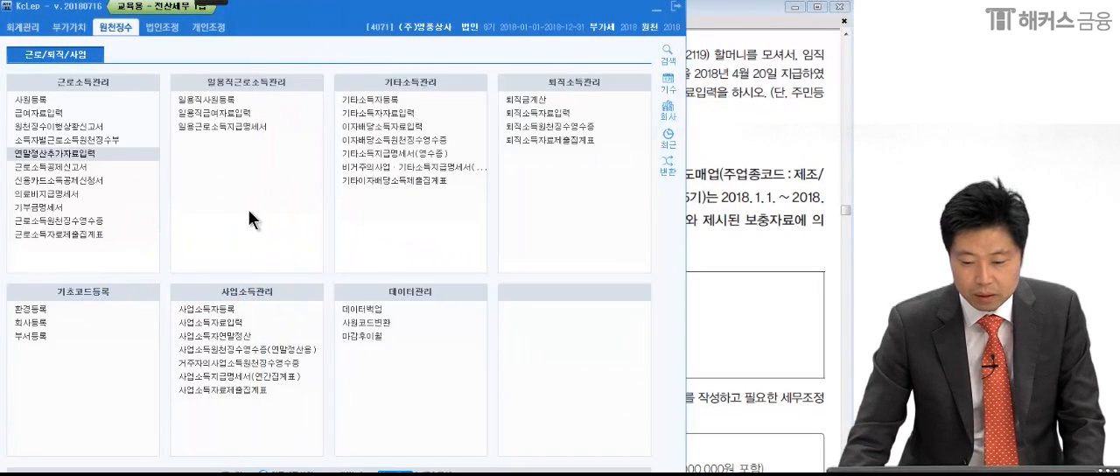
pyautogui.click(368, 102)
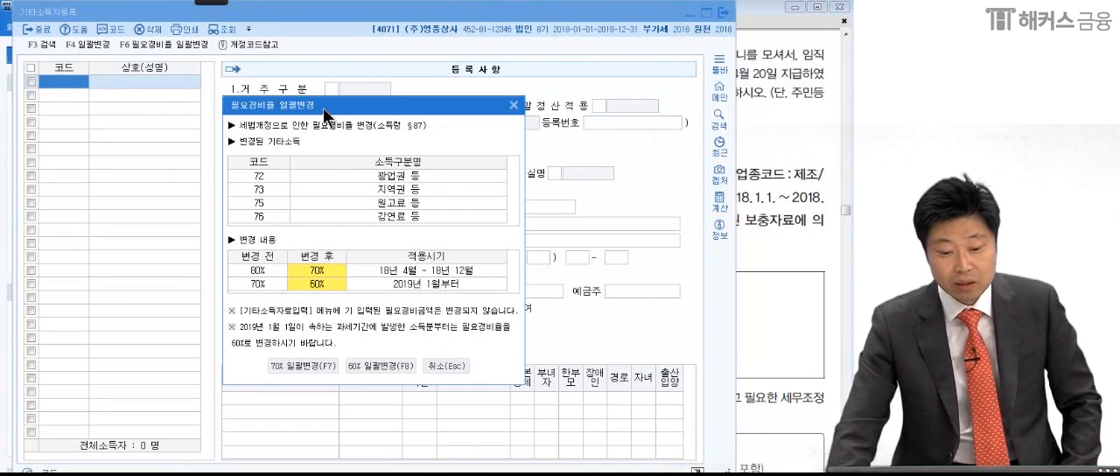
pyautogui.click(514, 105)
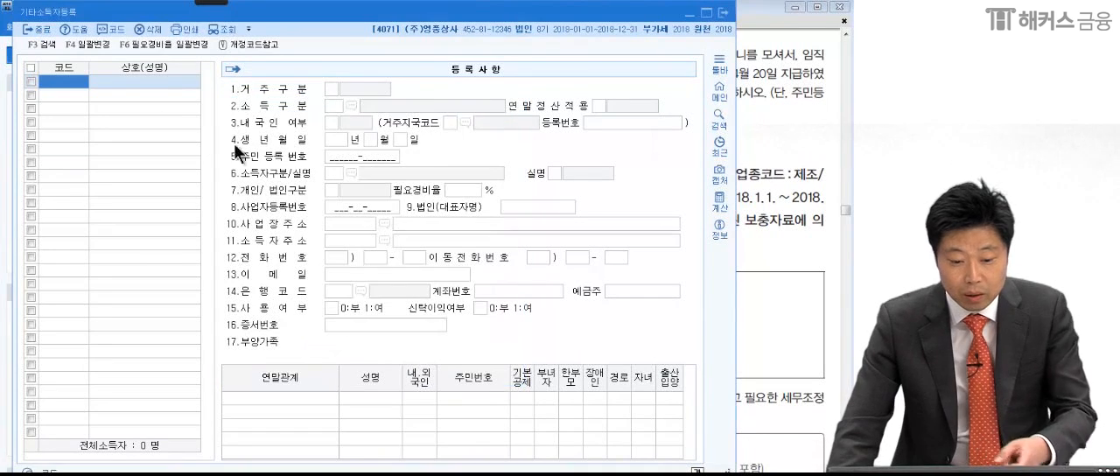
# - Open 필요경비율 일괄변경, mark the 70% rate for 18년 4월 ~ 18년 12월 and the 60% rate from 2019년 1월, and close it
pyautogui.click(154, 45)
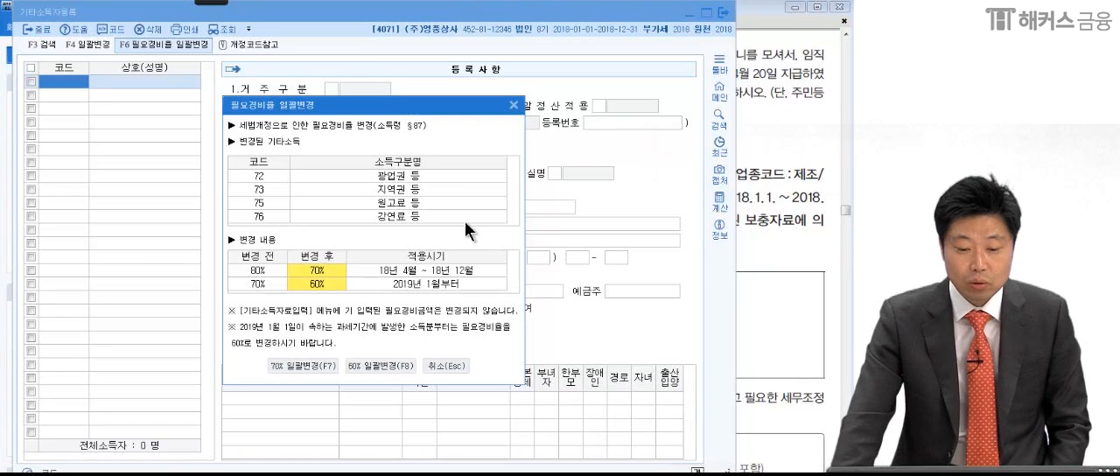
pyautogui.click(211, 3)
pyautogui.click(19, 12)
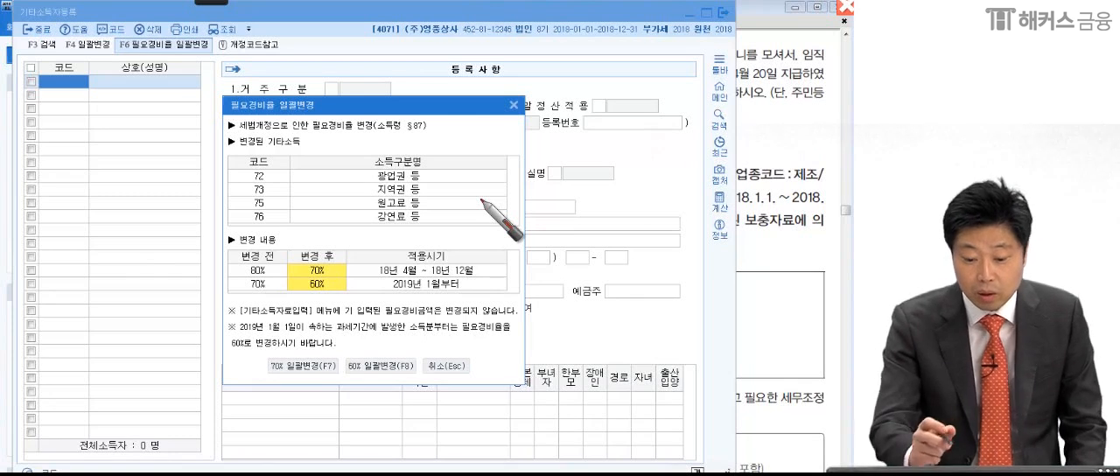
pyautogui.moveTo(369, 277)
pyautogui.mouseDown()
pyautogui.moveTo(408, 271)
pyautogui.moveTo(293, 275)
pyautogui.moveTo(316, 286)
pyautogui.mouseUp()
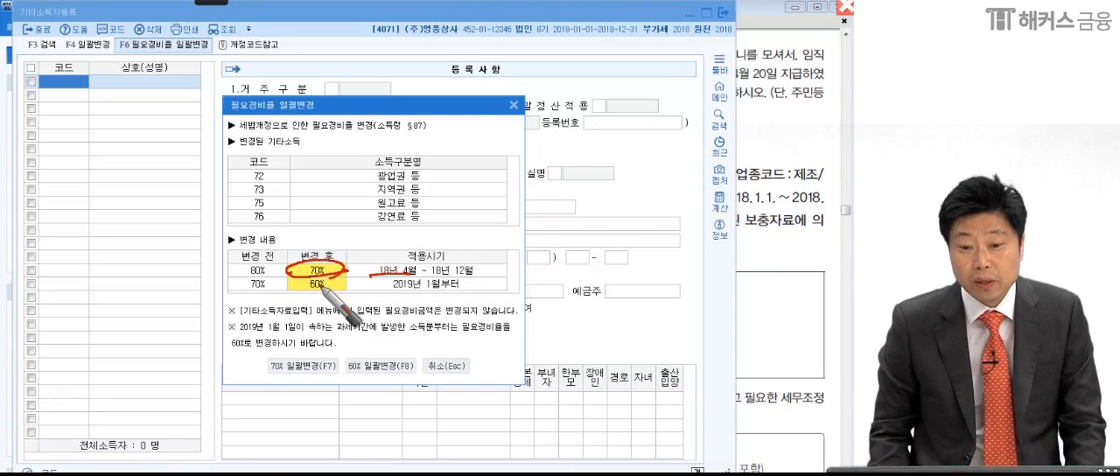
pyautogui.moveTo(383, 287); pyautogui.dragTo(422, 288)
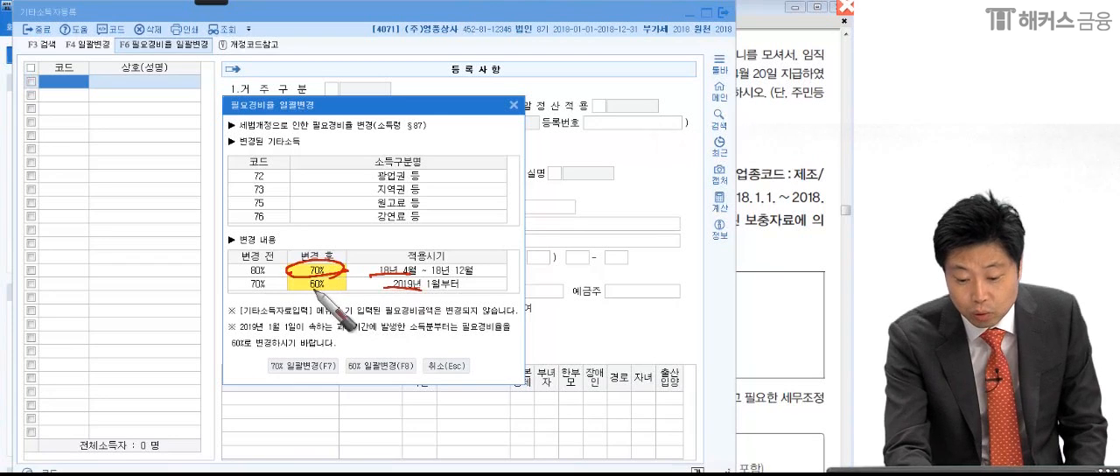
pyautogui.moveTo(334, 286)
pyautogui.mouseDown()
pyautogui.moveTo(303, 279)
pyautogui.moveTo(354, 289)
pyautogui.mouseUp()
pyautogui.moveTo(342, 271); pyautogui.dragTo(356, 265)
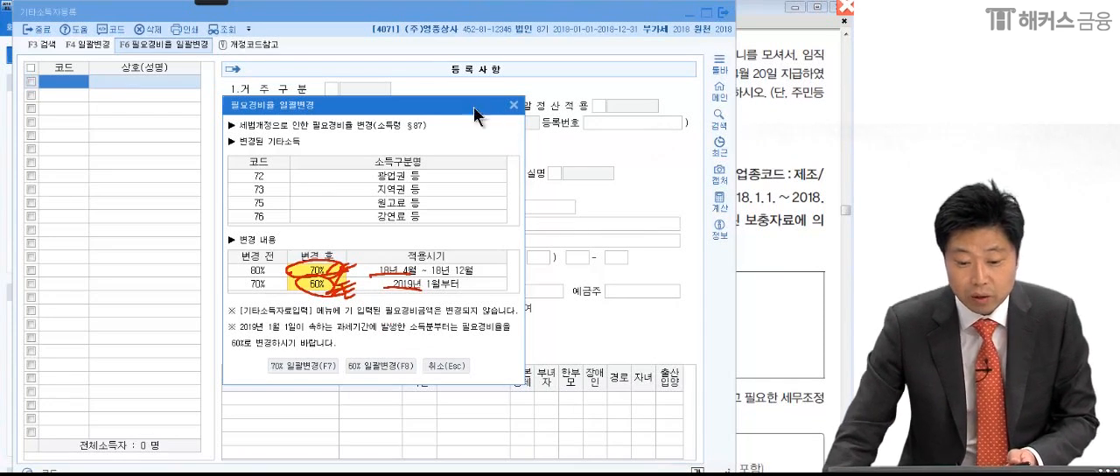
pyautogui.click(514, 104)
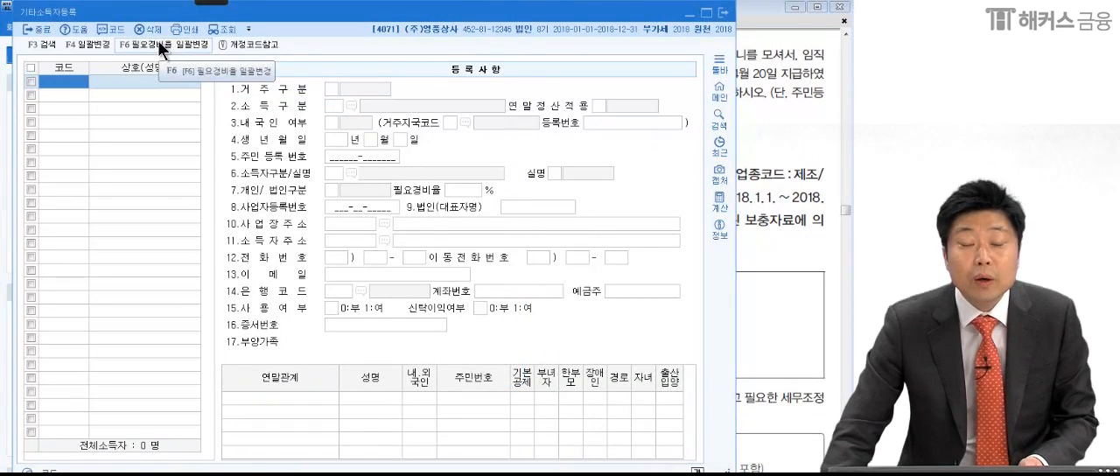
# - Review the changed rates in 필요경비율 일괄변경 once more and compare them with problem (2) in the exam PDF
pyautogui.click(157, 42)
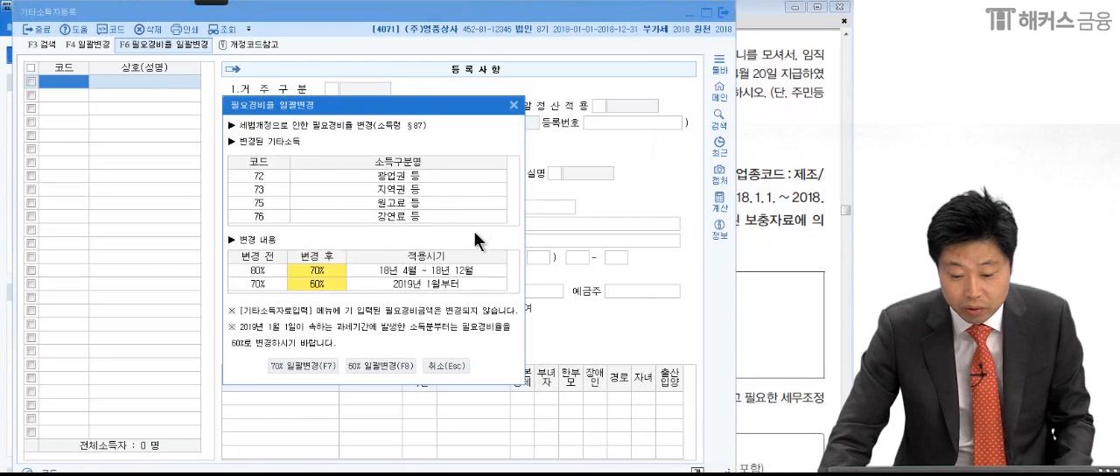
pyautogui.click(321, 270)
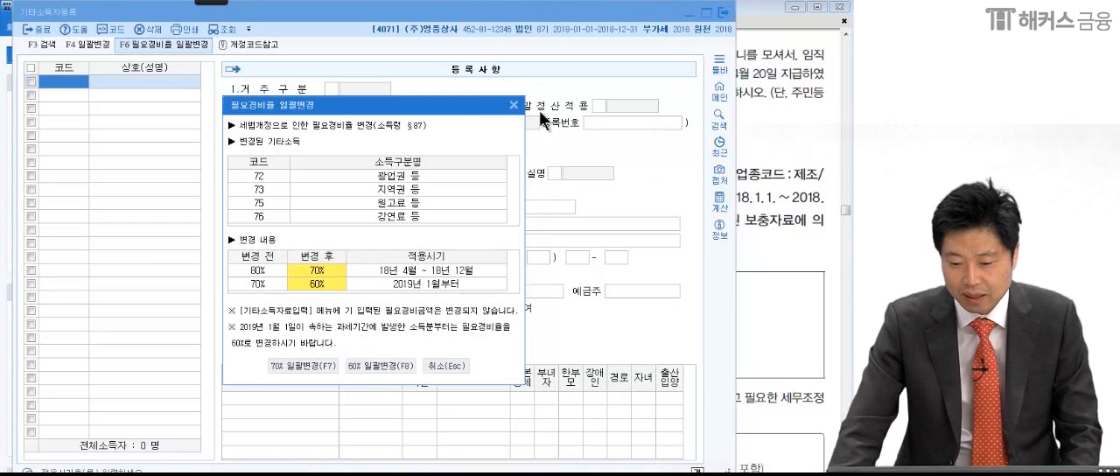
pyautogui.click(513, 104)
pyautogui.click(757, 193)
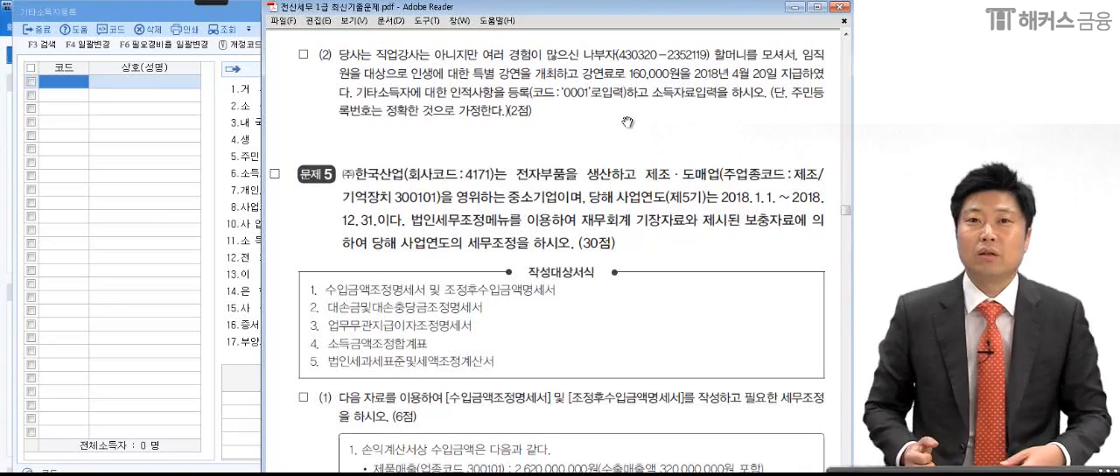
# - Back in KcLep, apply the 70% 일괄변경 to the 필요경비율 and confirm it
pyautogui.click(127, 152)
pyautogui.click(145, 46)
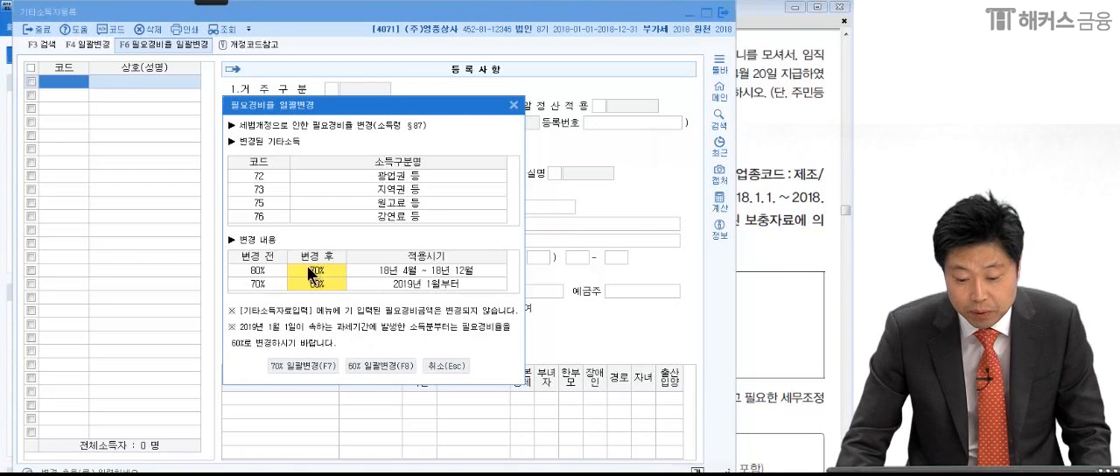
pyautogui.click(292, 365)
pyautogui.click(438, 268)
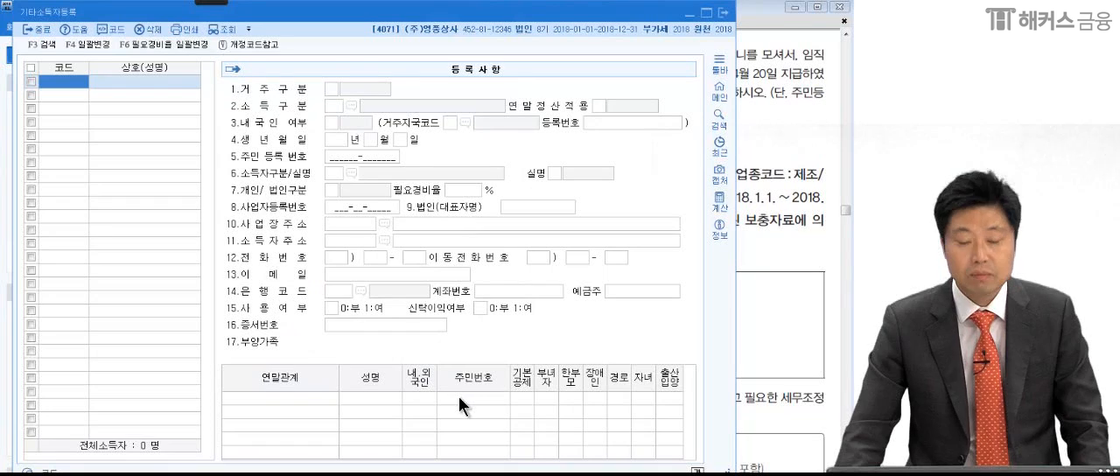
# - Check problem (2) in the exam PDF and add the lecturer in KcLep under code 0001 with the full name
pyautogui.click(778, 262)
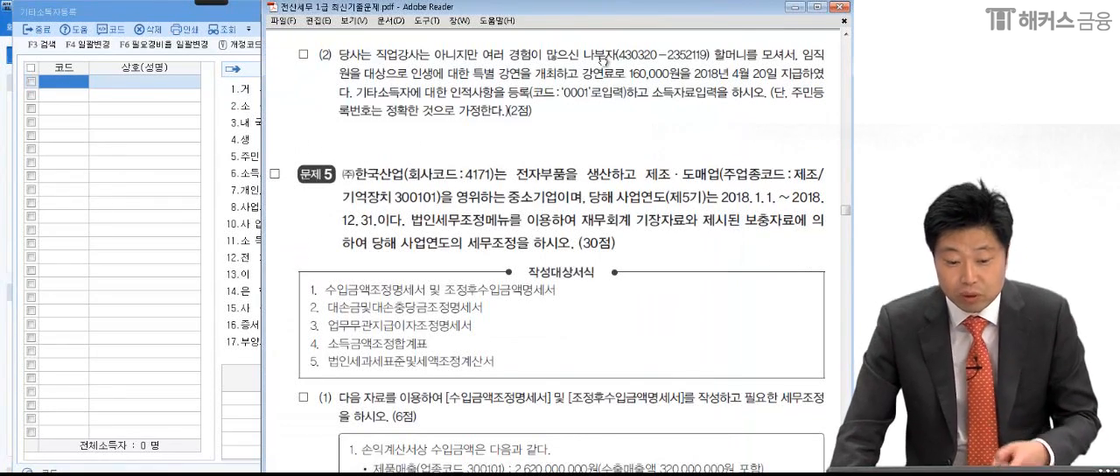
pyautogui.click(75, 77)
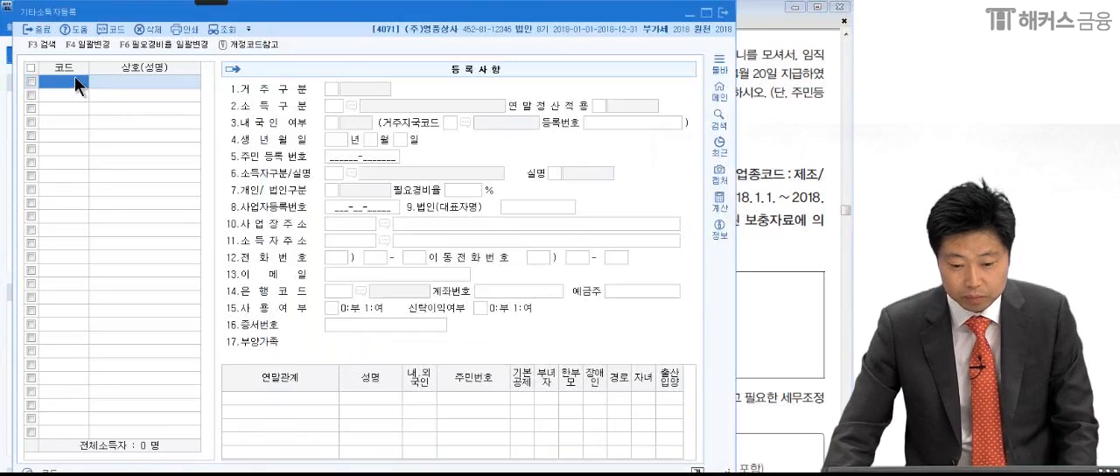
pyautogui.click(709, 135)
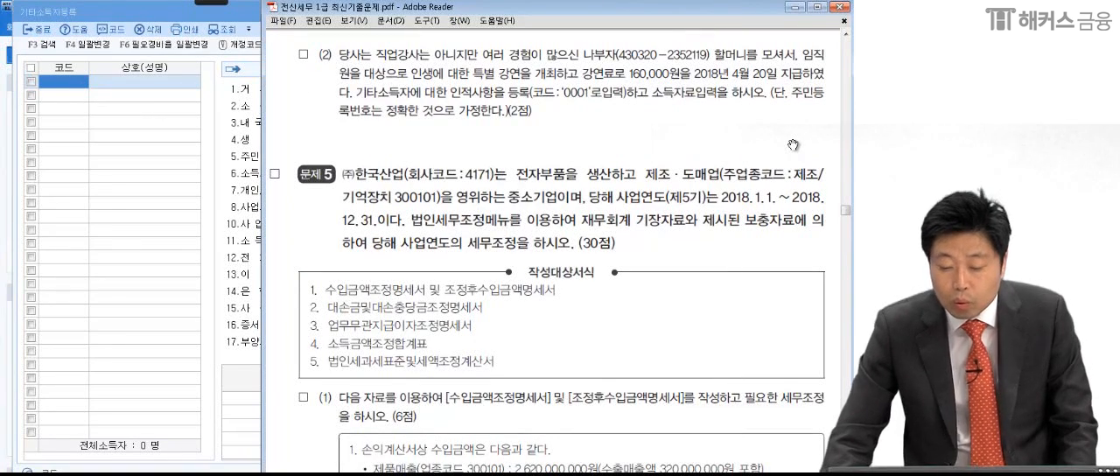
pyautogui.click(82, 82)
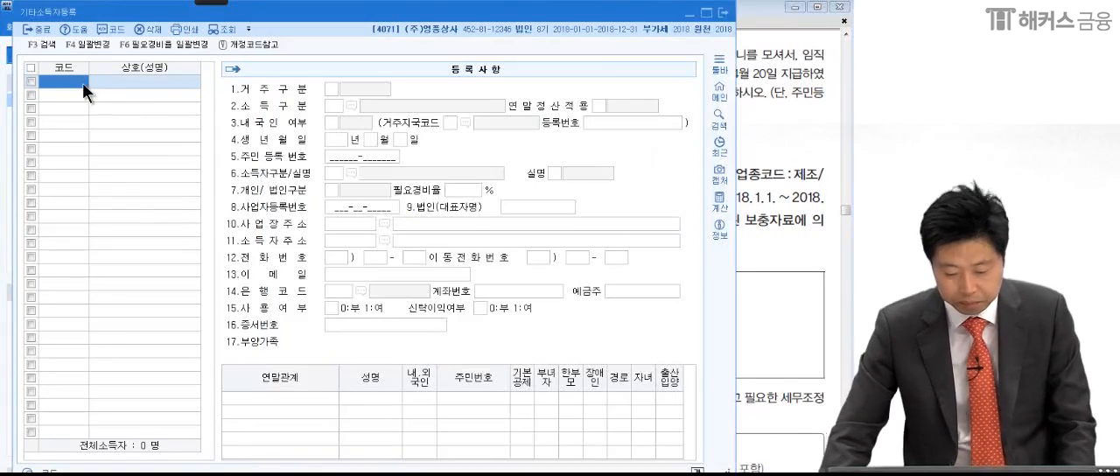
pyautogui.write('0001')
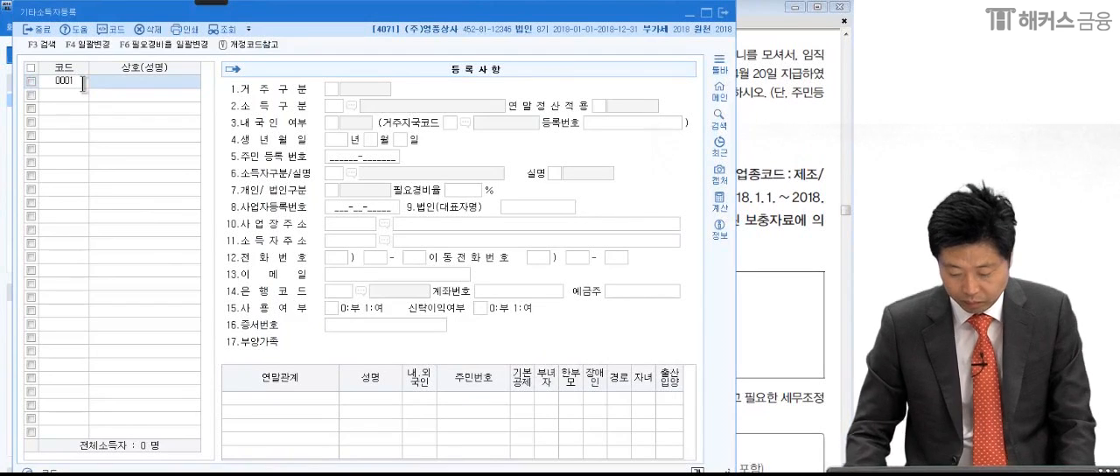
pyautogui.press('Return')
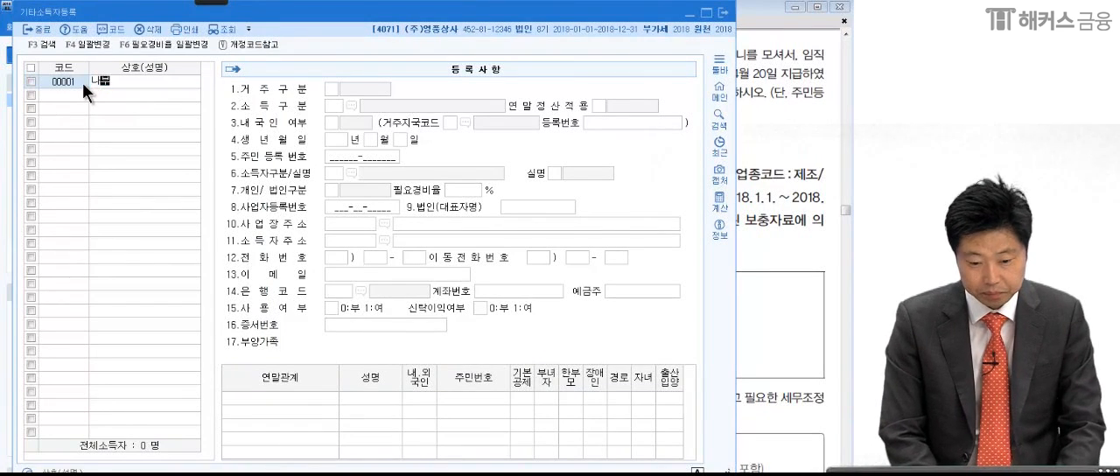
pyautogui.press('Return')
# - Set the 거주구분 to 거주, the 소득구분 to 76 강연료 등 and the 내국인 여부 to 내국인
pyautogui.click(354, 88)
pyautogui.click(350, 106)
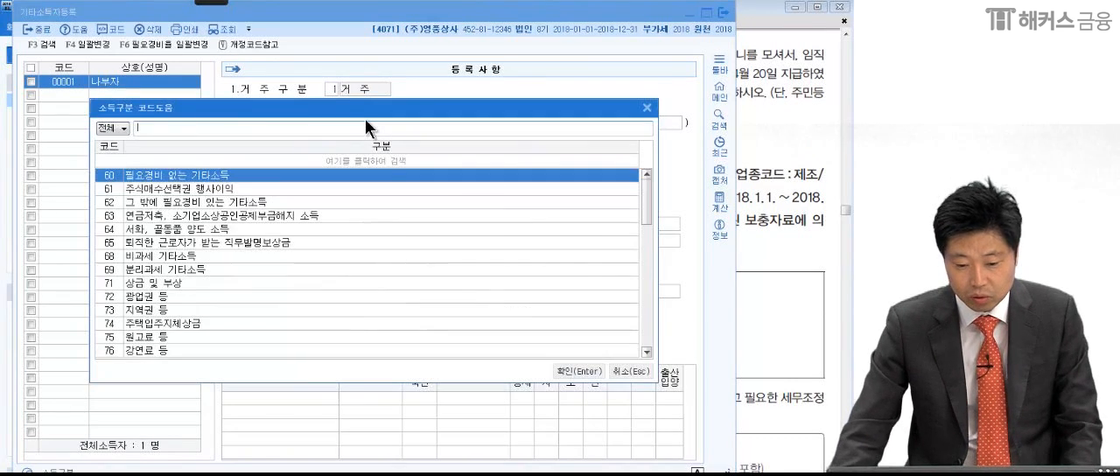
pyautogui.click(780, 171)
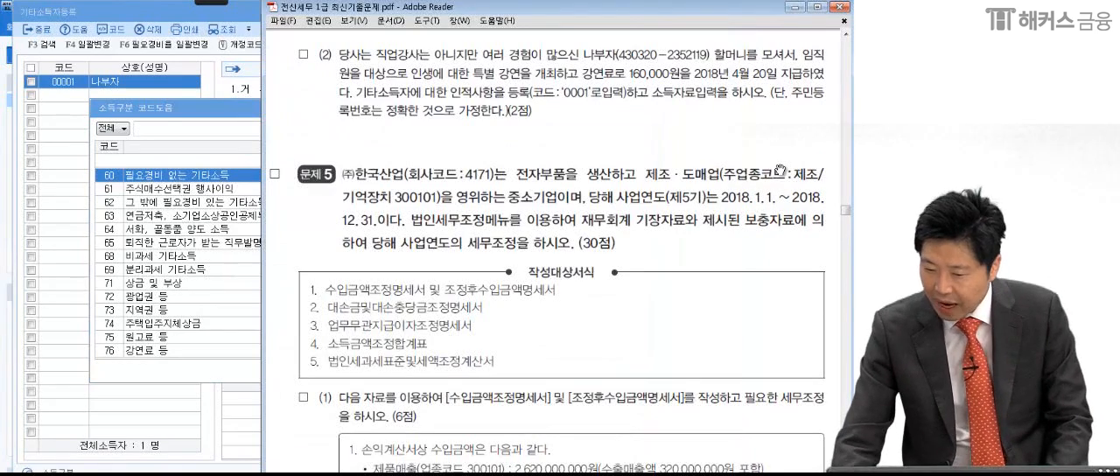
pyautogui.click(207, 121)
pyautogui.write('강연')
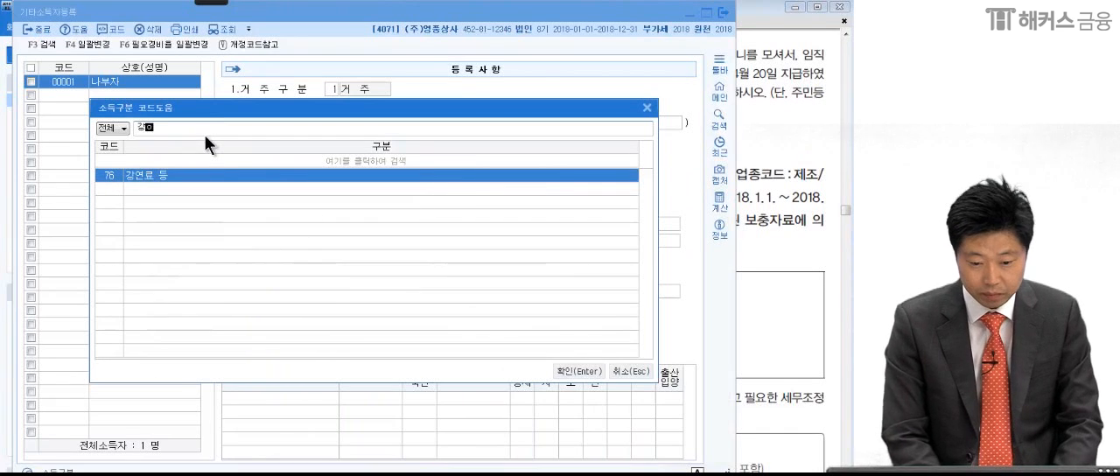
pyautogui.press('Return')
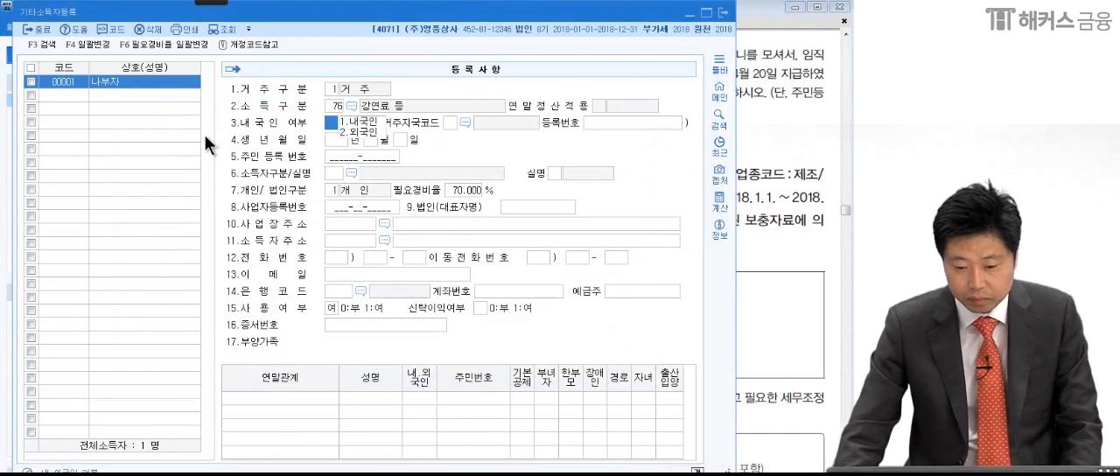
pyautogui.click(353, 123)
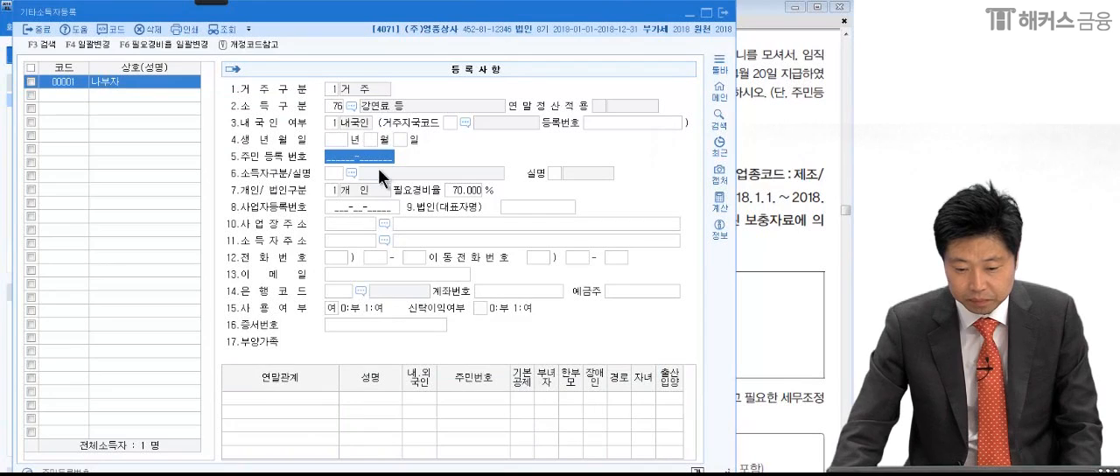
# - Check problem (2) in the exam PDF and enter the lecturer's resident registration number in KcLep's 주민등록번호 field
pyautogui.click(793, 201)
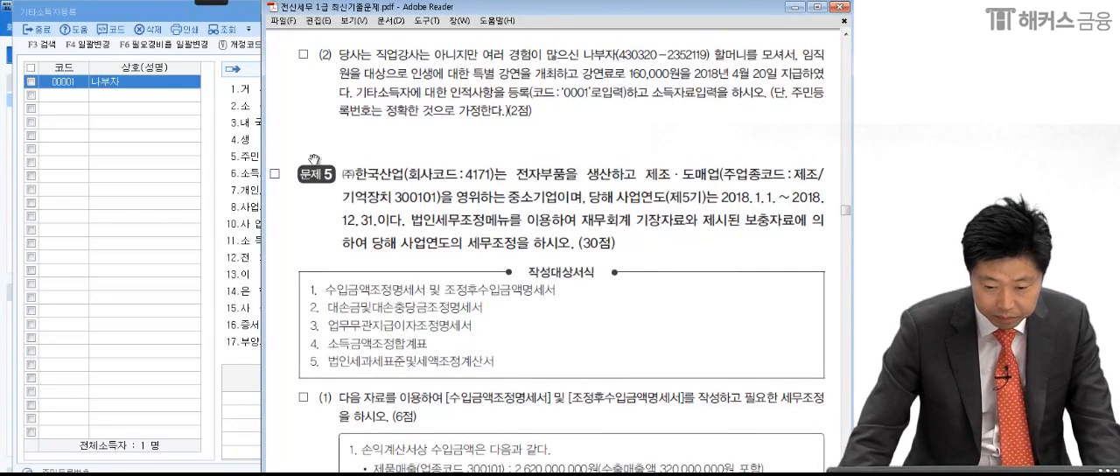
pyautogui.click(246, 170)
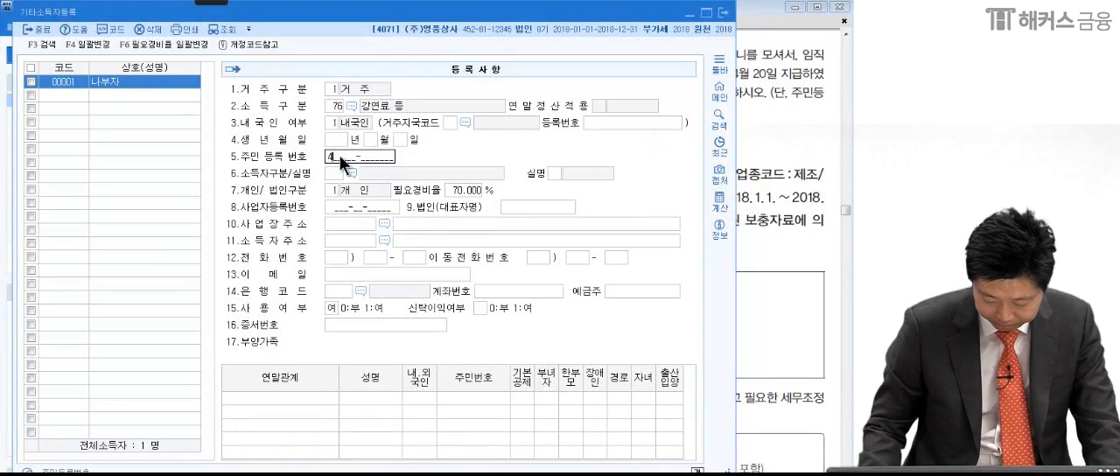
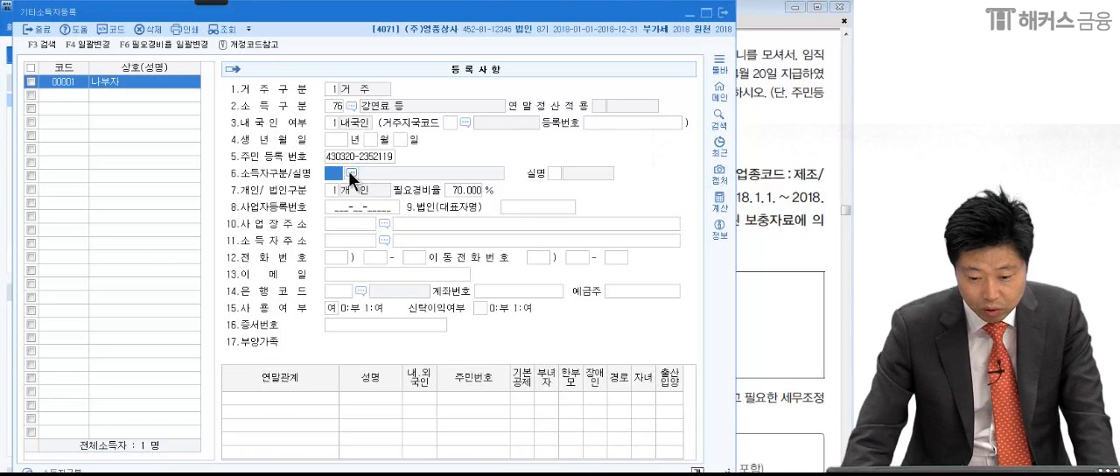
# - Set the 소득자구분 to 111 내국인주민등록번호 and mark the earner as 0 실명
pyautogui.click(351, 173)
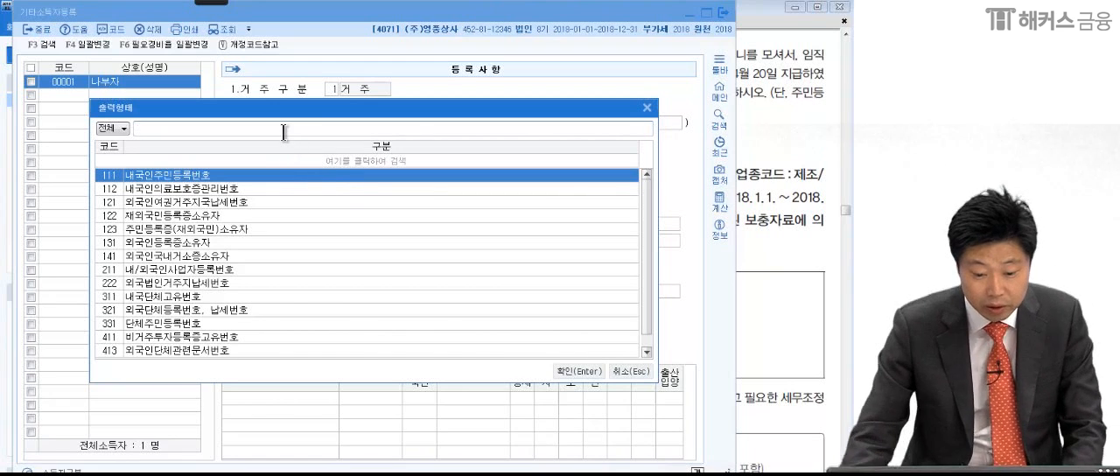
pyautogui.doubleClick(186, 176)
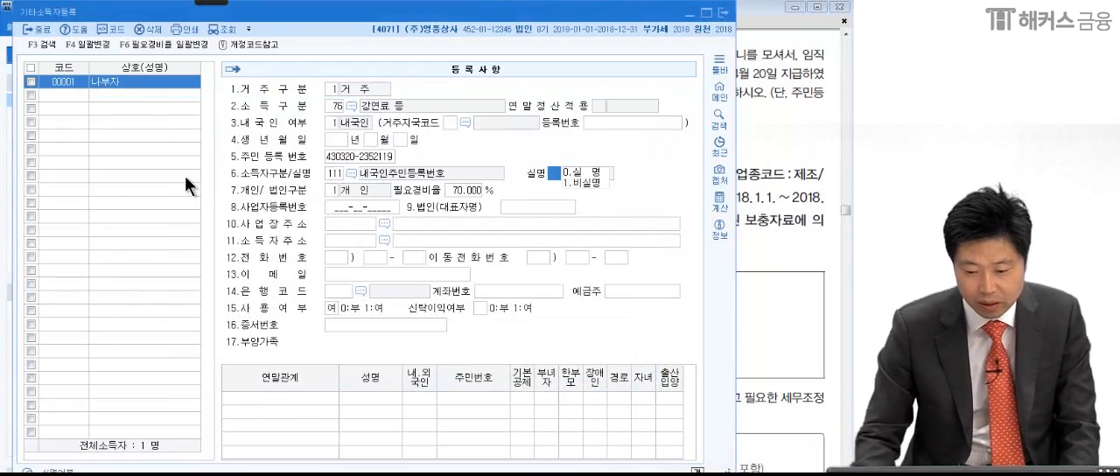
pyautogui.click(584, 172)
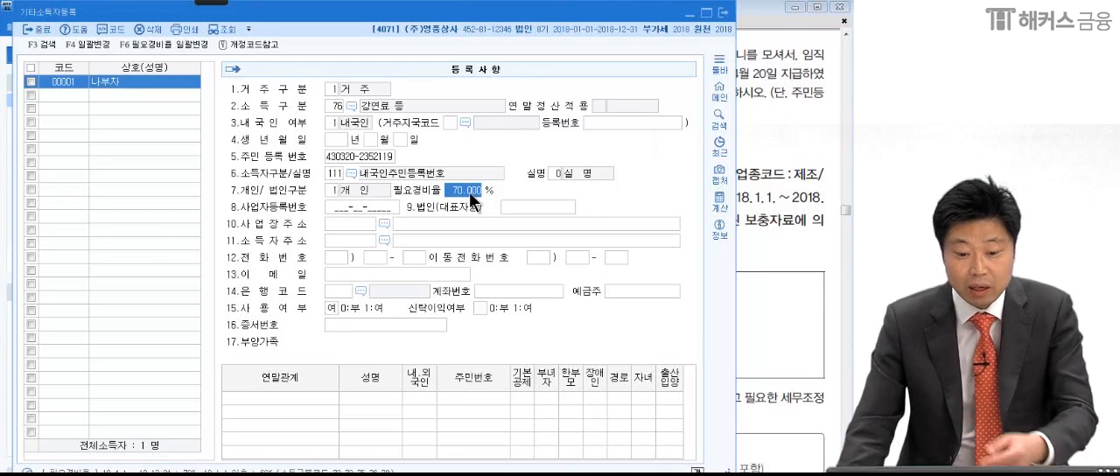
# - Reopen the 필요경비율 일괄변경 notice, apply the 70% 일괄변경 and confirm it
pyautogui.click(168, 46)
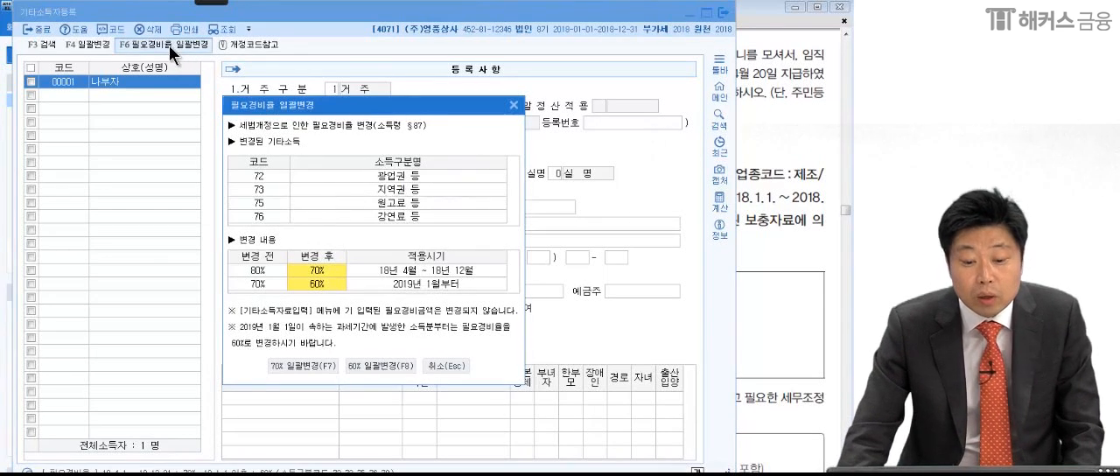
pyautogui.moveTo(311, 113); pyautogui.dragTo(395, 110)
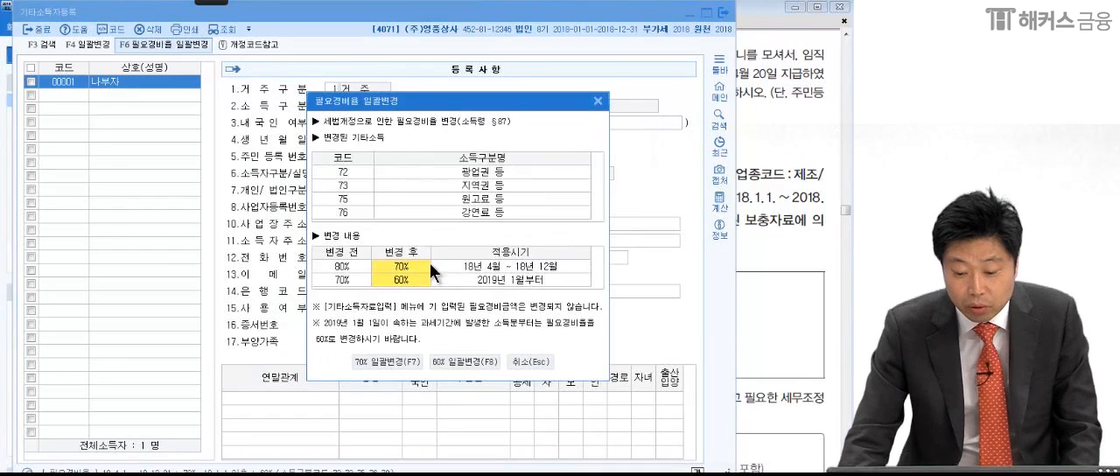
pyautogui.click(386, 359)
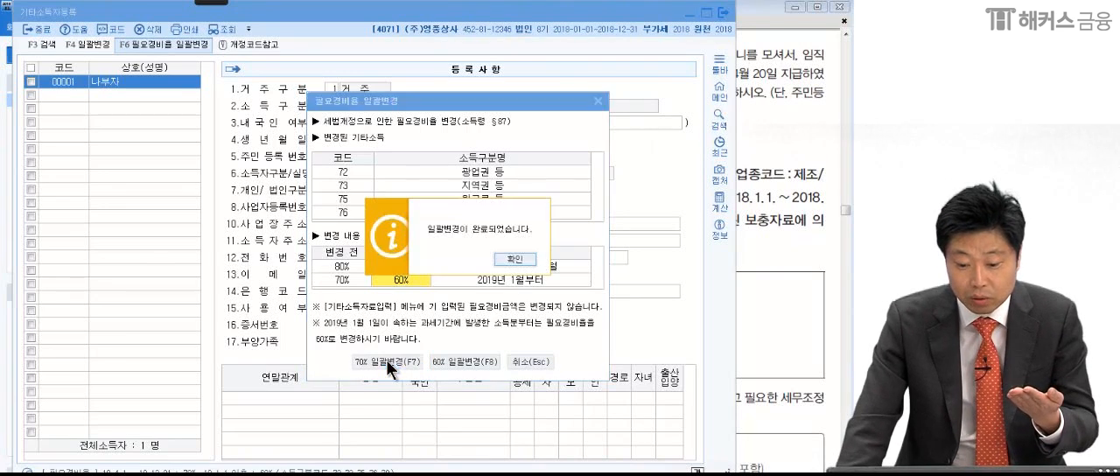
pyautogui.click(503, 257)
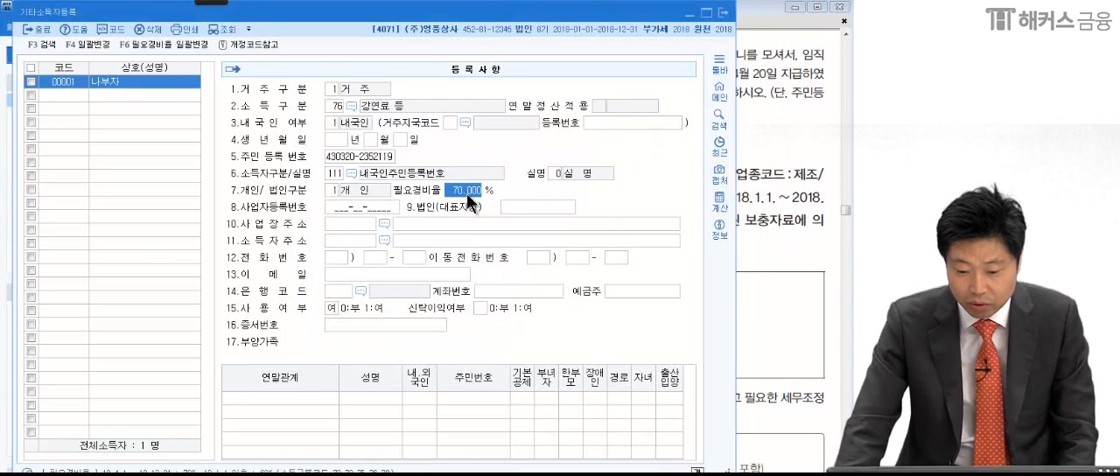
# - Check the remaining 사업자등록번호 and 생년월일 fields against problem (2) in the exam PDF
pyautogui.click(362, 210)
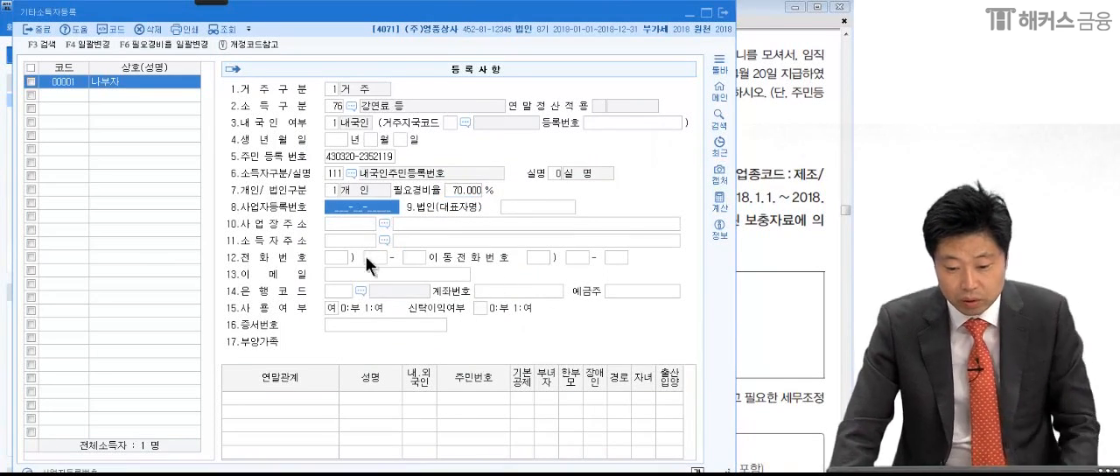
pyautogui.click(755, 287)
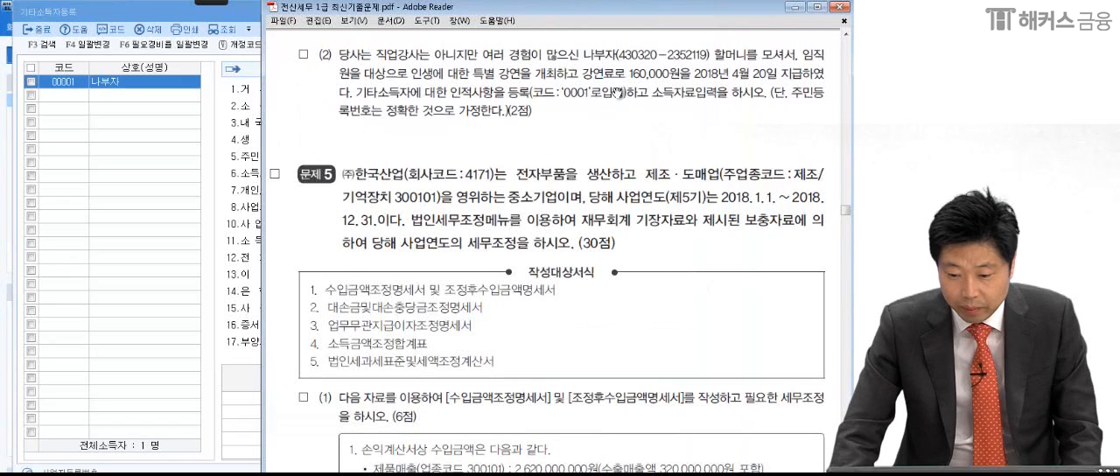
pyautogui.click(200, 196)
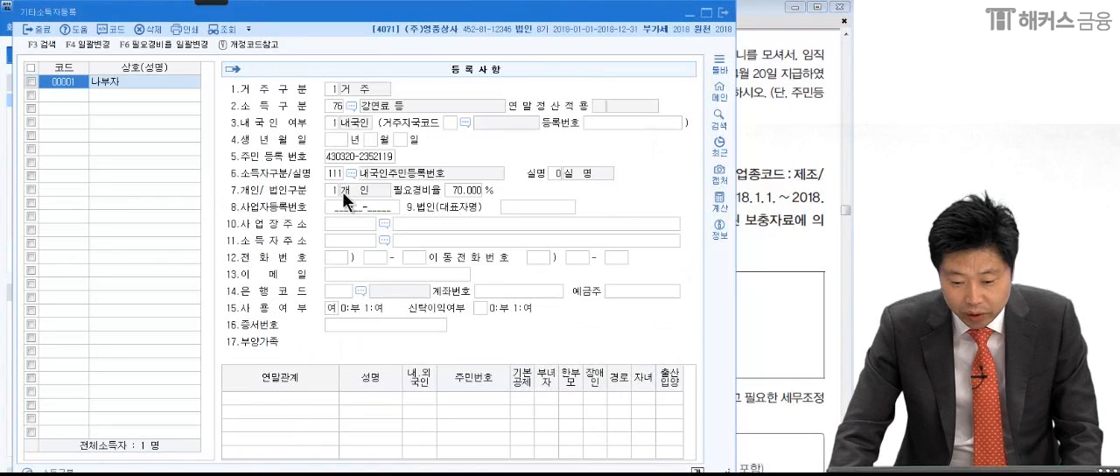
pyautogui.click(334, 138)
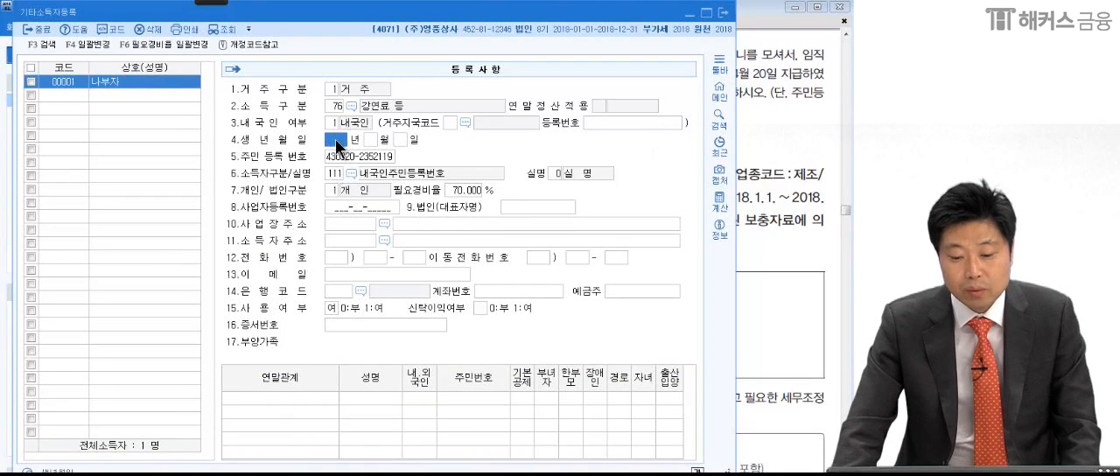
pyautogui.click(365, 140)
pyautogui.click(340, 141)
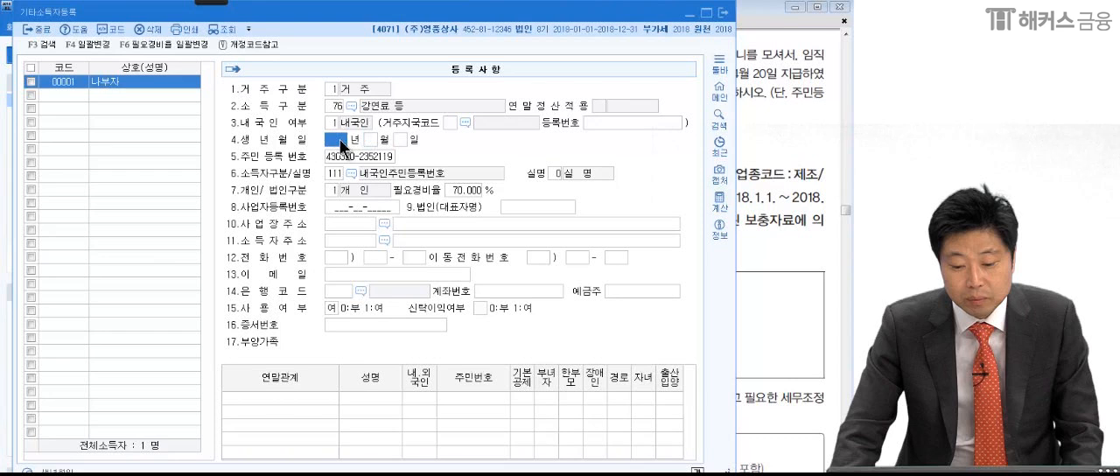
pyautogui.click(370, 139)
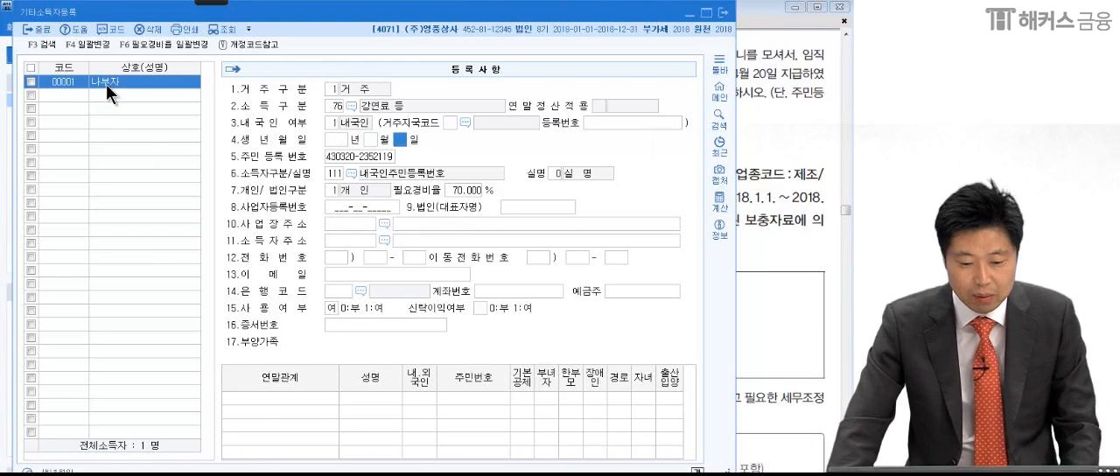
# - Finish the lecturer's entry, close 기타소득자등록 and open 기타소득자자료입력
pyautogui.click(70, 96)
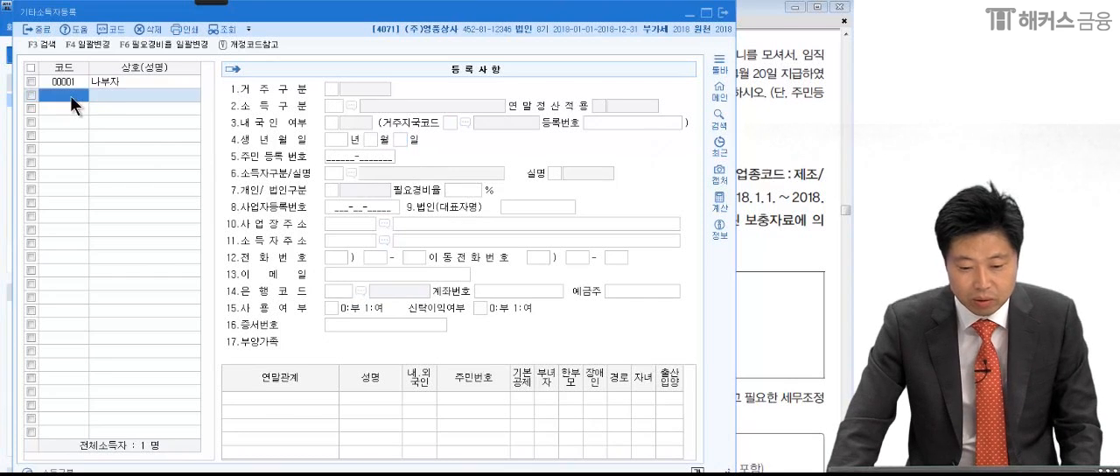
pyautogui.click(723, 12)
pyautogui.click(211, 200)
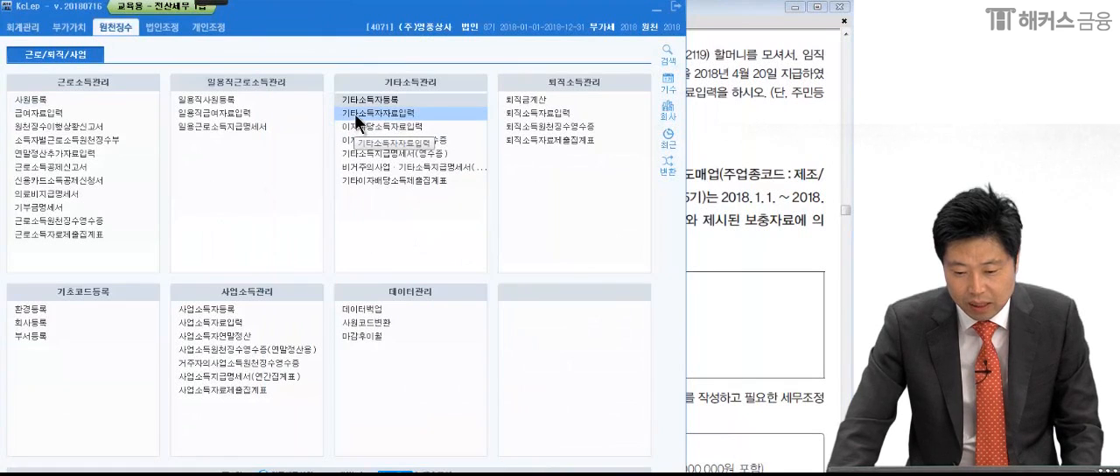
pyautogui.click(354, 113)
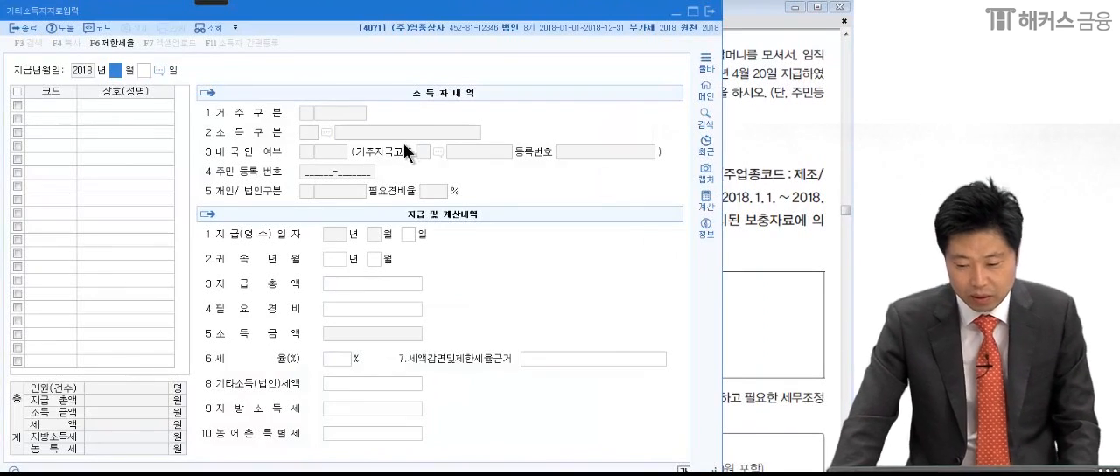
# - Set the 지급년월일 to 2018-04-20 from problem (2) and load the earner registered under code 00001
pyautogui.click(794, 191)
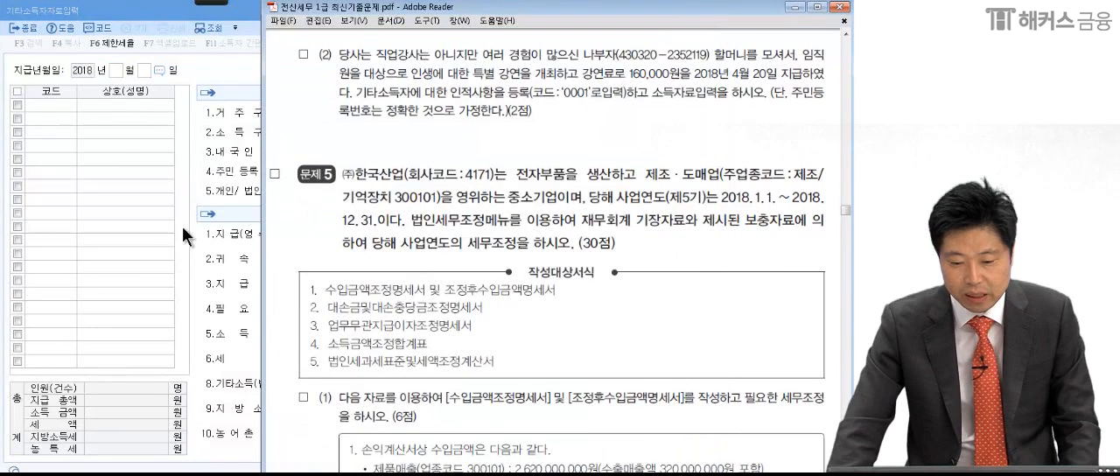
pyautogui.click(116, 70)
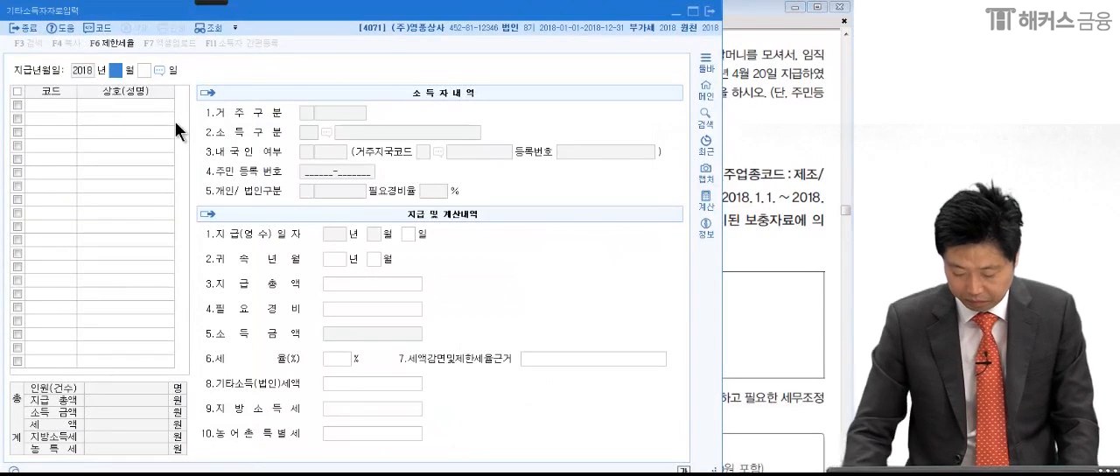
pyautogui.write('04 월 20')
pyautogui.press('Return')
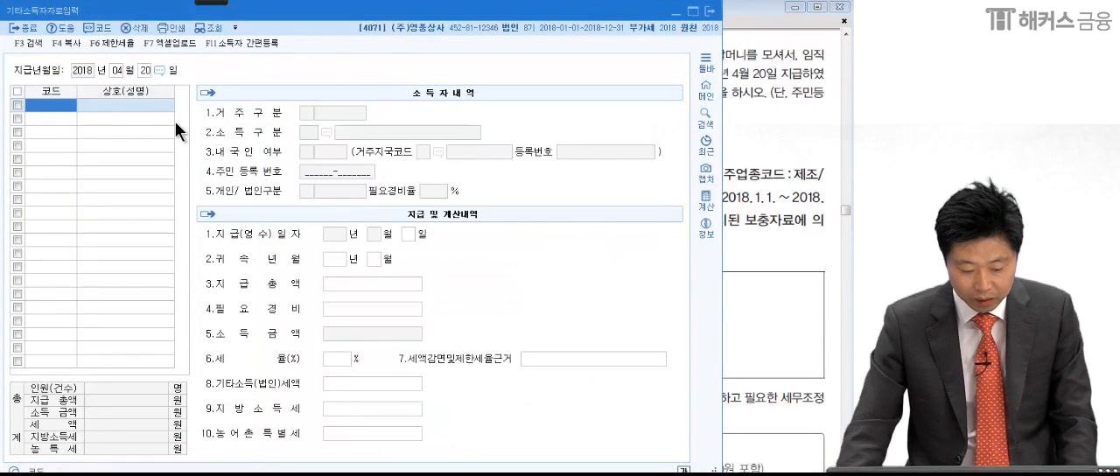
pyautogui.press('F2')
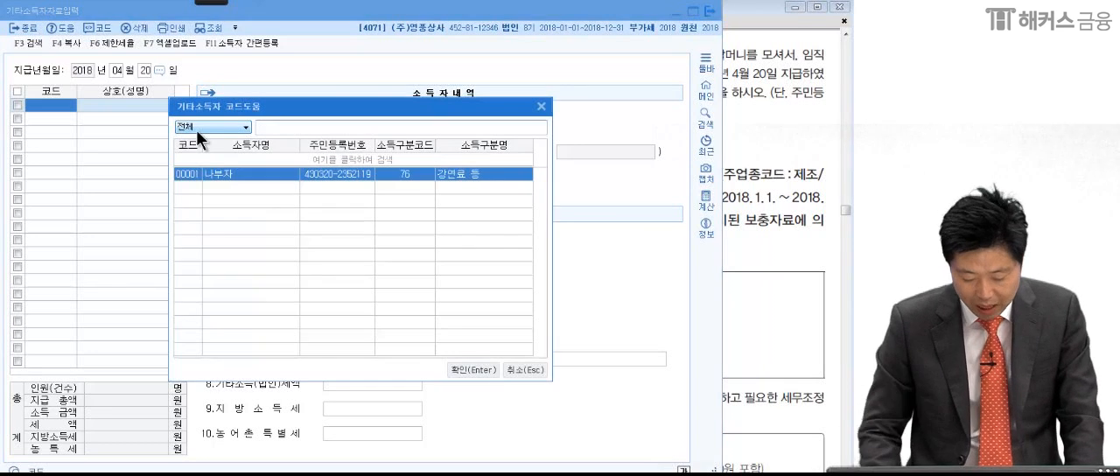
pyautogui.press('Return')
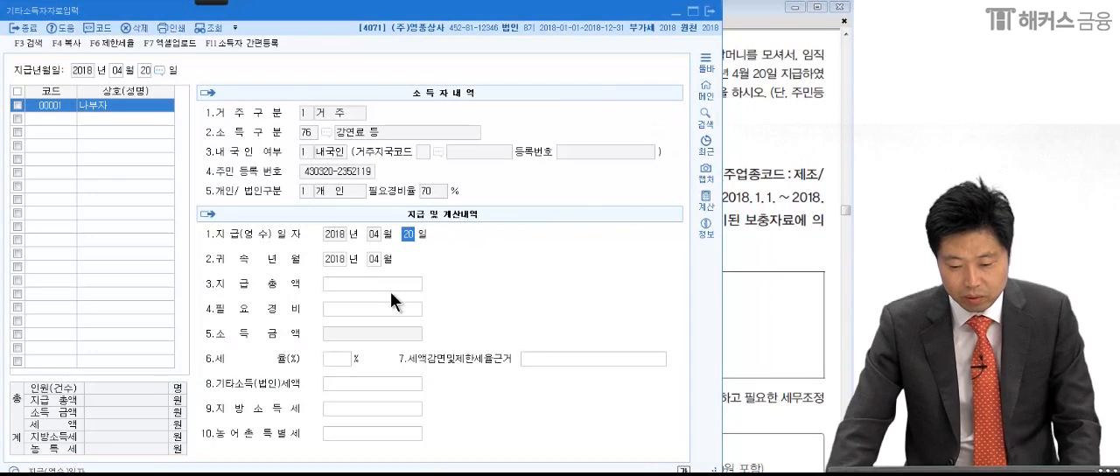
pyautogui.press('Return')
# - Check the lecture fee in the exam PDF, review the 귀속년월 and enter 160,000 as the 지급총액
pyautogui.click(760, 310)
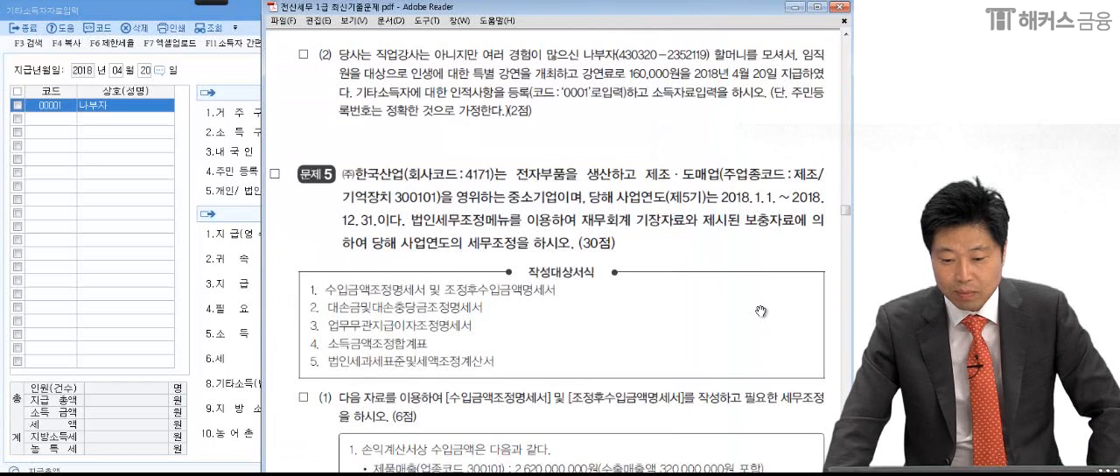
pyautogui.click(115, 296)
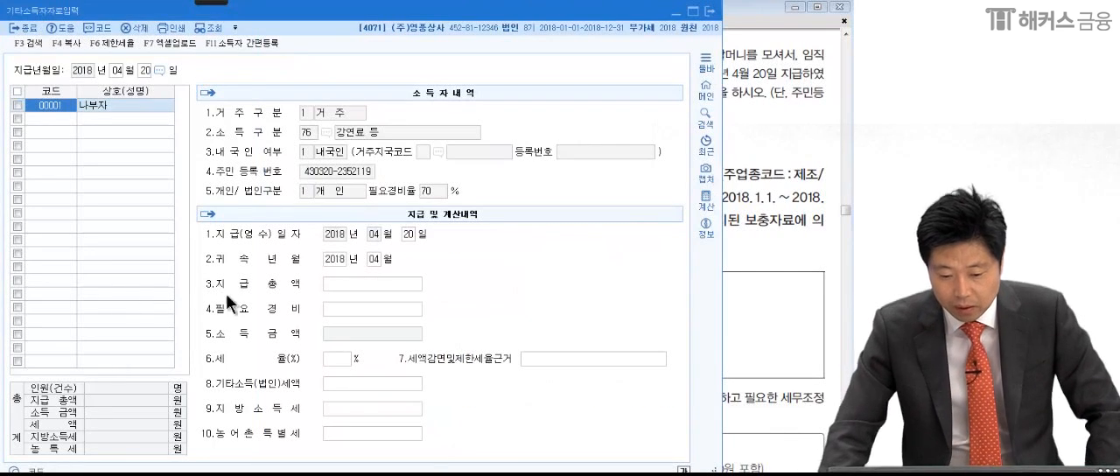
pyautogui.click(347, 279)
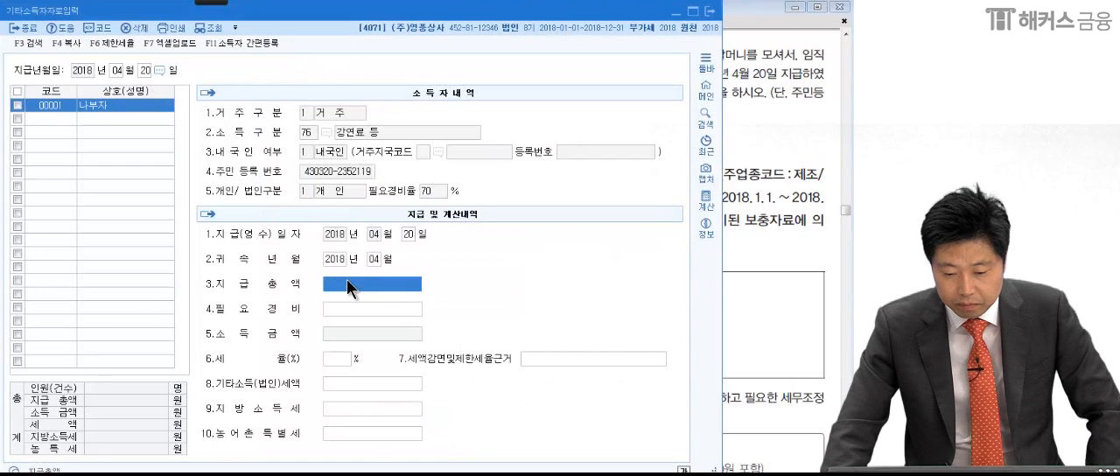
pyautogui.click(333, 260)
pyautogui.click(375, 261)
pyautogui.click(338, 261)
pyautogui.click(373, 260)
pyautogui.click(367, 288)
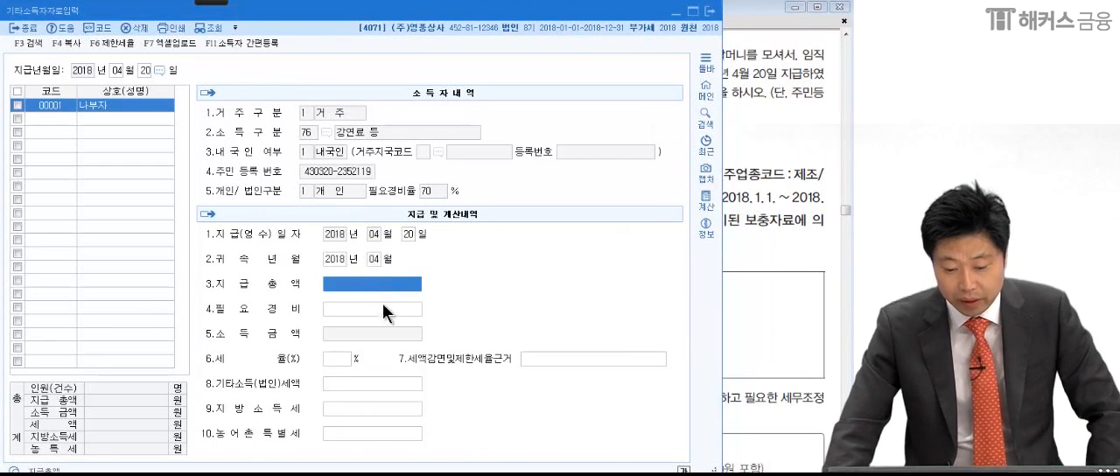
pyautogui.write('1600000')
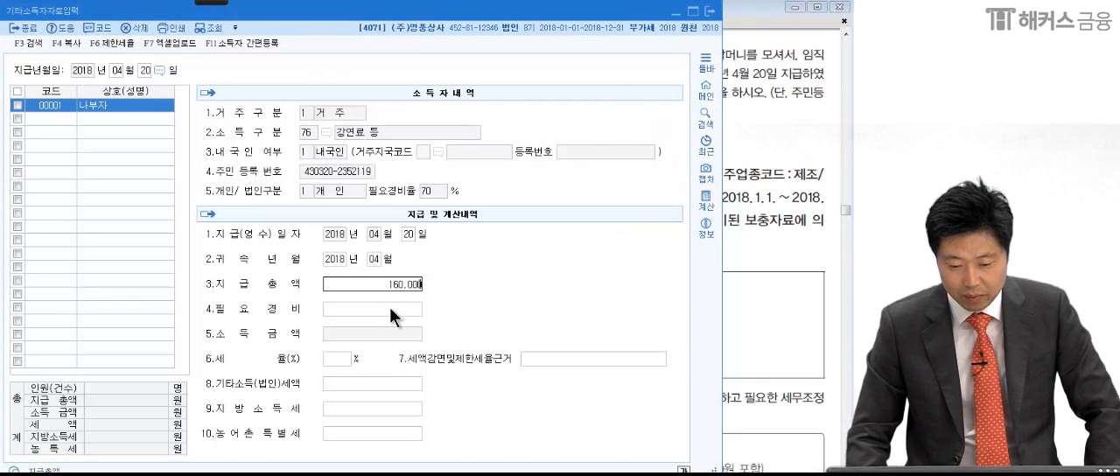
pyautogui.press('Return')
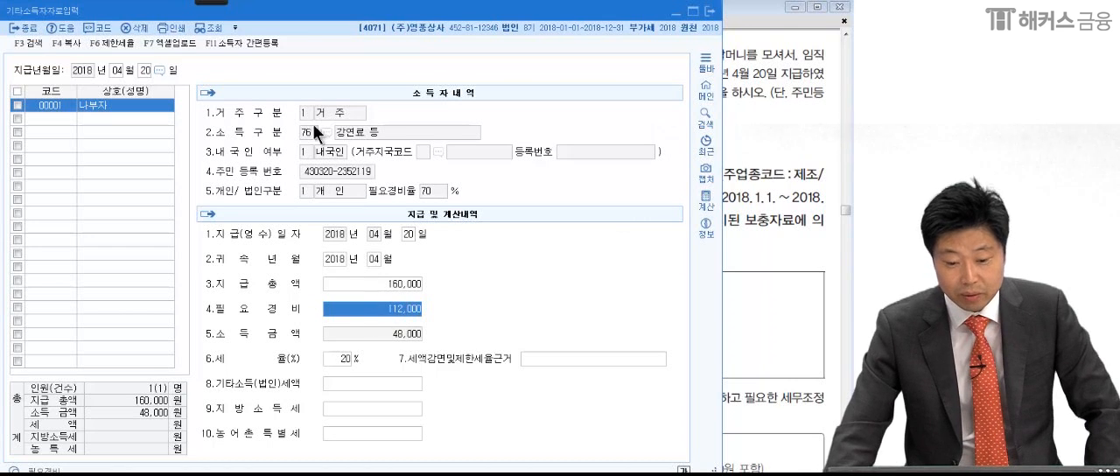
# - Circle the 지급총액 and 필요경비 amounts with the red Pen, box and underline the 소득금액, and link them with arrows
pyautogui.moveTo(205, 5)
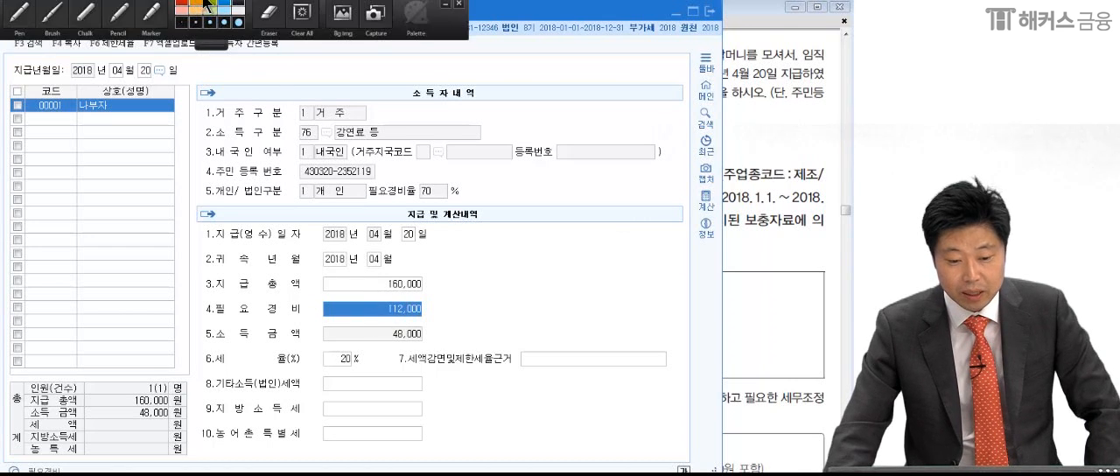
pyautogui.click(20, 13)
pyautogui.moveTo(440, 304); pyautogui.dragTo(449, 335)
pyautogui.moveTo(200, 351); pyautogui.dragTo(441, 344)
pyautogui.moveTo(434, 290)
pyautogui.mouseDown()
pyautogui.moveTo(428, 264)
pyautogui.moveTo(440, 294)
pyautogui.mouseUp()
pyautogui.moveTo(374, 327)
pyautogui.mouseDown()
pyautogui.moveTo(377, 350)
pyautogui.moveTo(429, 344)
pyautogui.mouseUp()
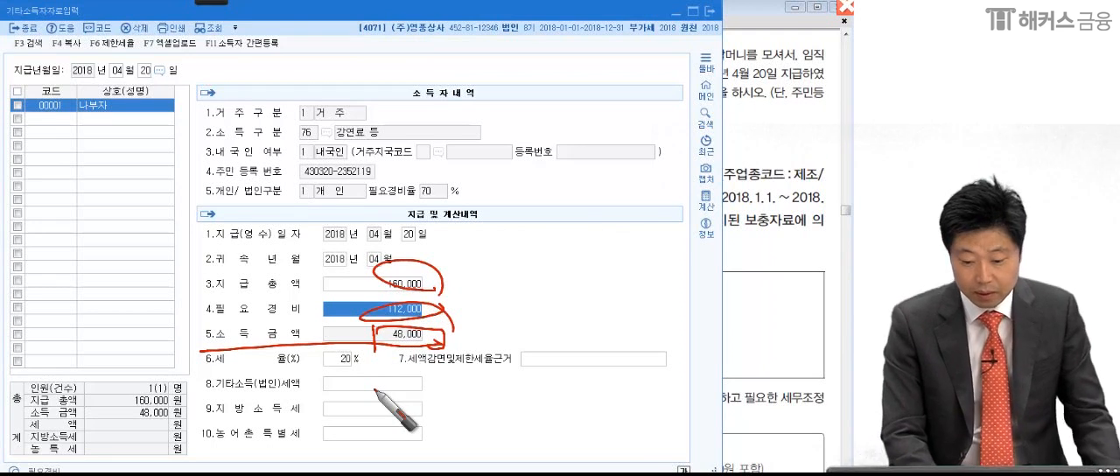
pyautogui.moveTo(437, 308); pyautogui.dragTo(448, 348)
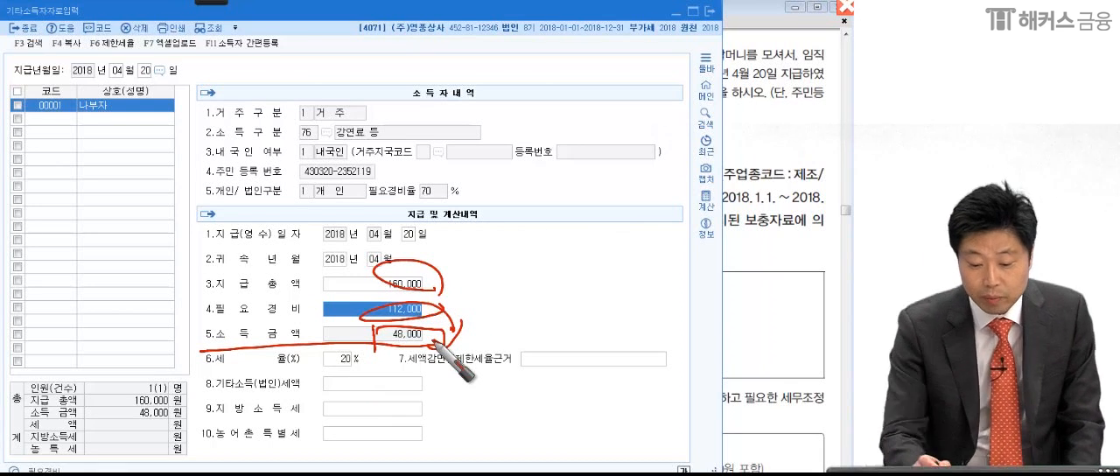
# - Underline the 20% 세율 in red pen, mark and box the 기타소득(법인)세액 row, circle 지급 및 계산내역, and underline the listed earner
pyautogui.moveTo(359, 369)
pyautogui.mouseDown()
pyautogui.moveTo(317, 371)
pyautogui.moveTo(362, 366)
pyautogui.mouseUp()
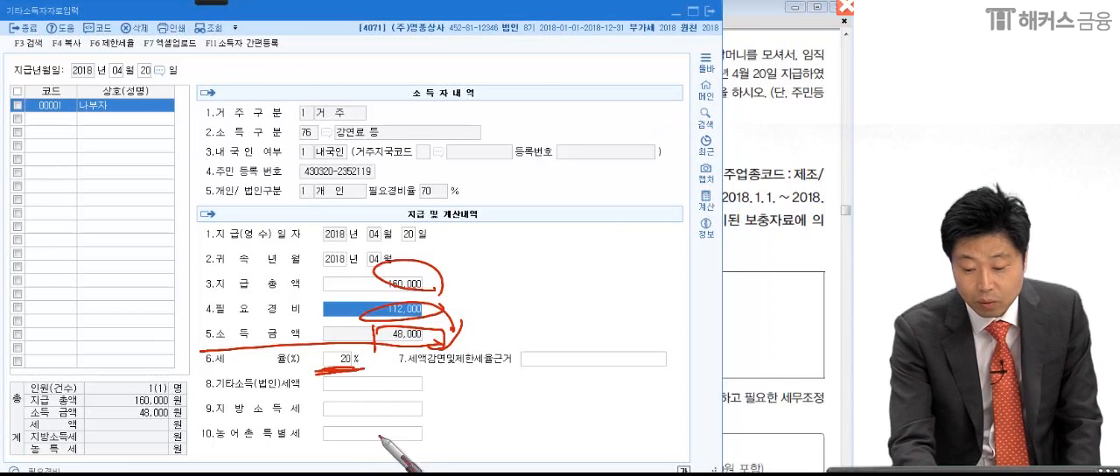
pyautogui.moveTo(415, 384)
pyautogui.mouseDown()
pyautogui.moveTo(401, 375)
pyautogui.moveTo(354, 418)
pyautogui.mouseUp()
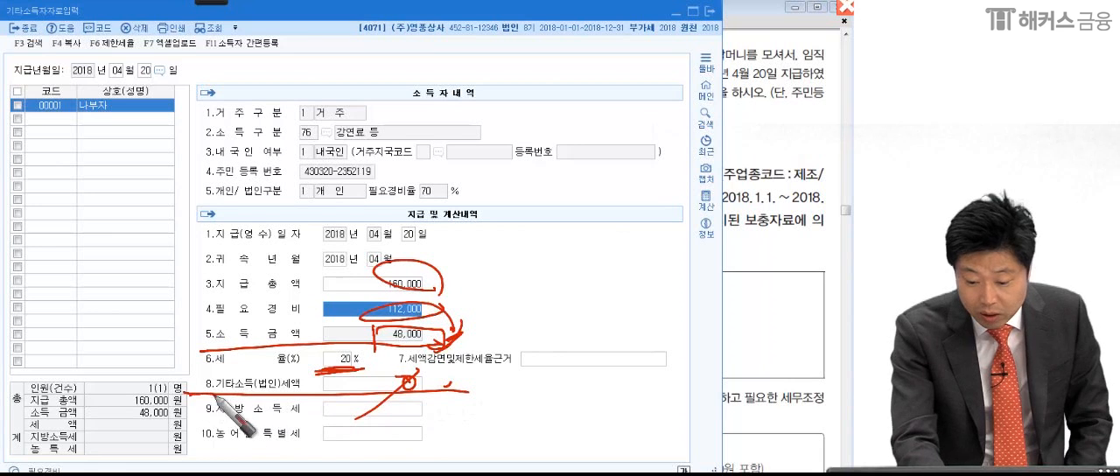
pyautogui.moveTo(415, 399)
pyautogui.mouseDown()
pyautogui.moveTo(227, 397)
pyautogui.moveTo(243, 369)
pyautogui.moveTo(446, 397)
pyautogui.moveTo(525, 357)
pyautogui.mouseUp()
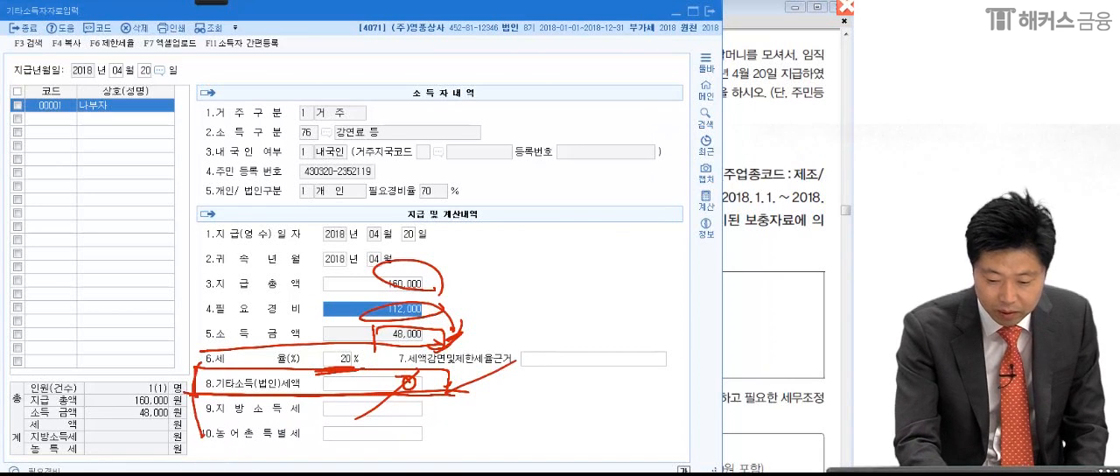
pyautogui.moveTo(428, 352)
pyautogui.mouseDown()
pyautogui.moveTo(145, 241)
pyautogui.moveTo(479, 444)
pyautogui.mouseUp()
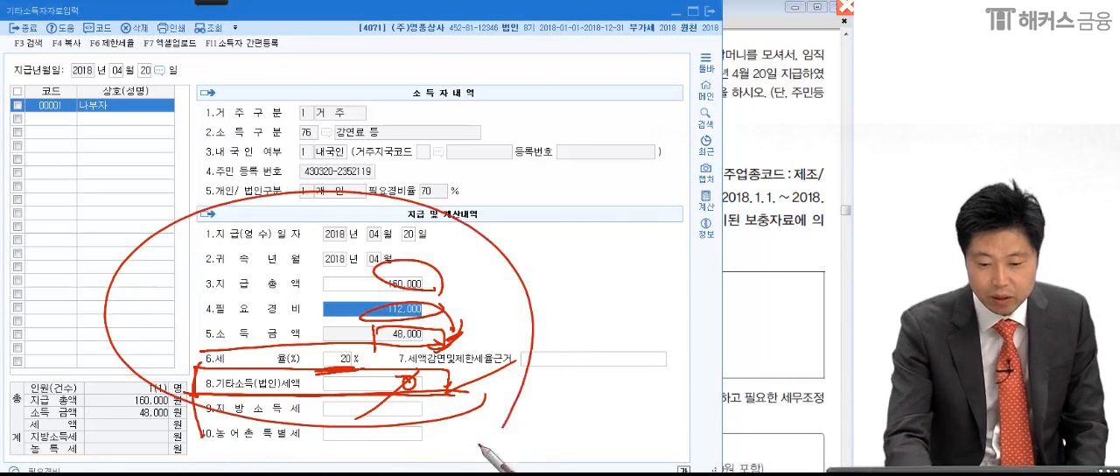
pyautogui.moveTo(25, 124); pyautogui.dragTo(175, 123)
pyautogui.moveTo(482, 286); pyautogui.dragTo(486, 278)
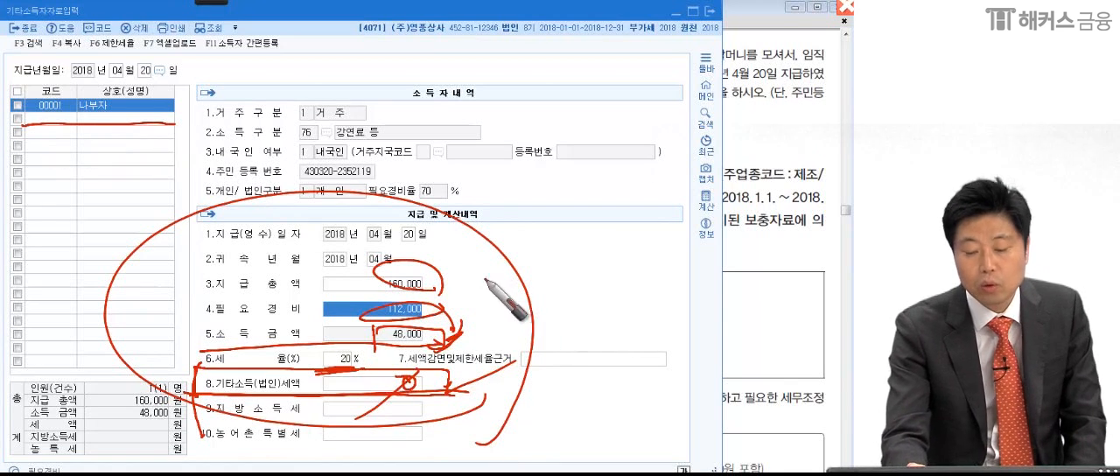
# - Clear the pen marks and close 기타소득자자료입력 to return to the exam PDF
pyautogui.press('Escape')
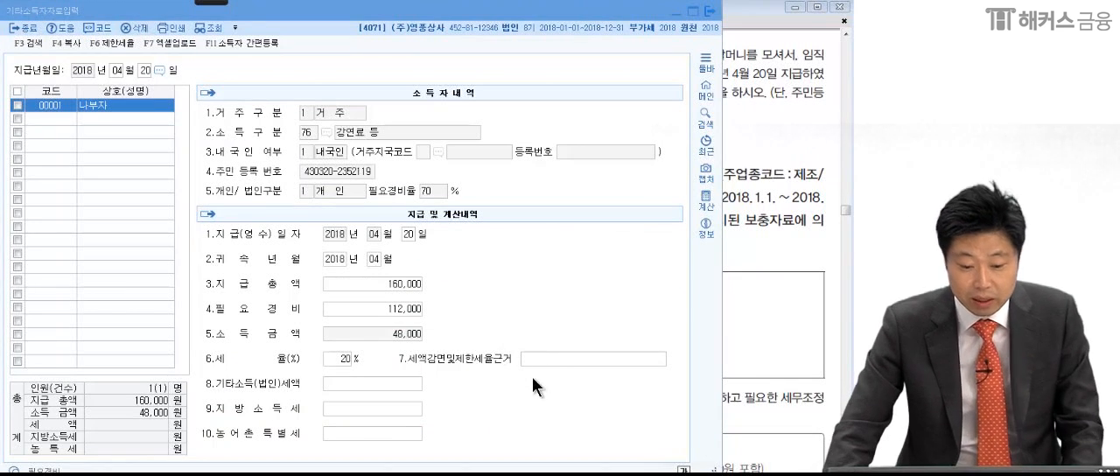
pyautogui.click(546, 308)
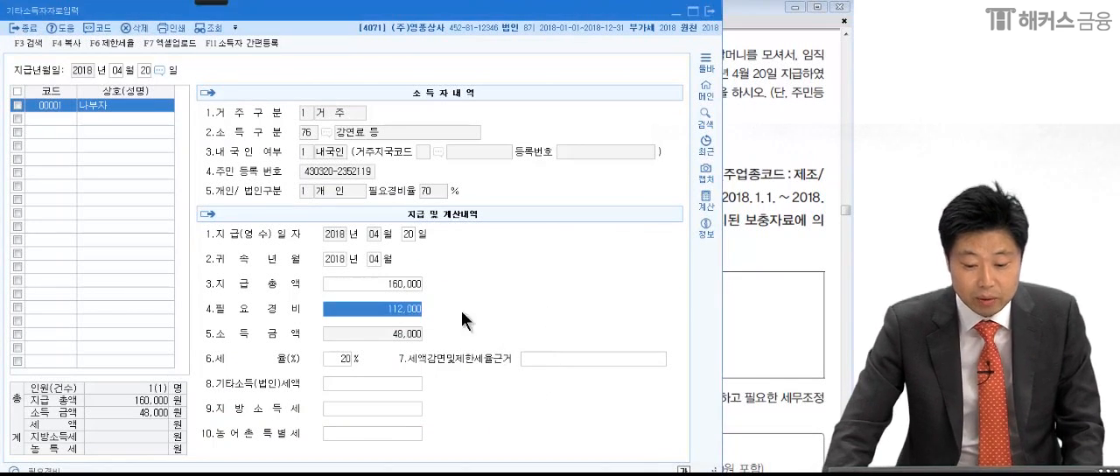
pyautogui.click(390, 383)
pyautogui.click(710, 12)
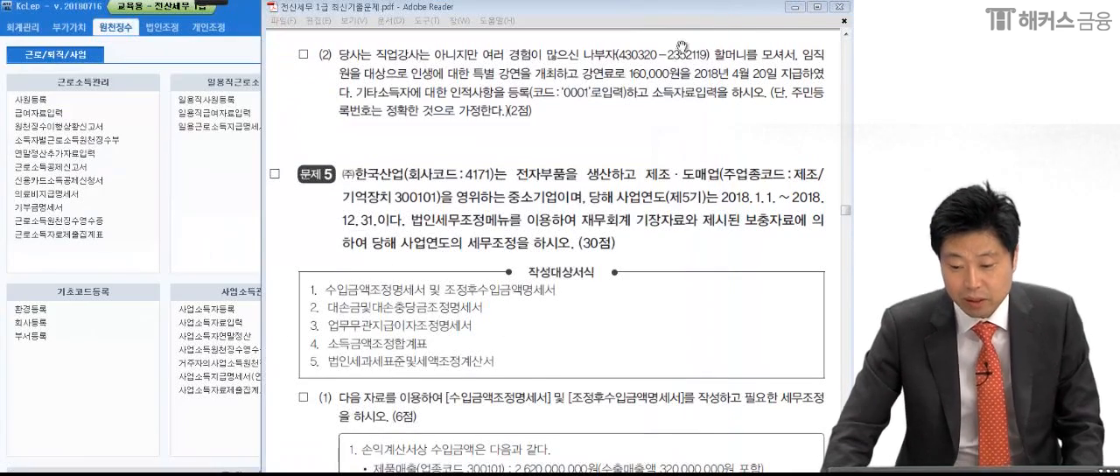